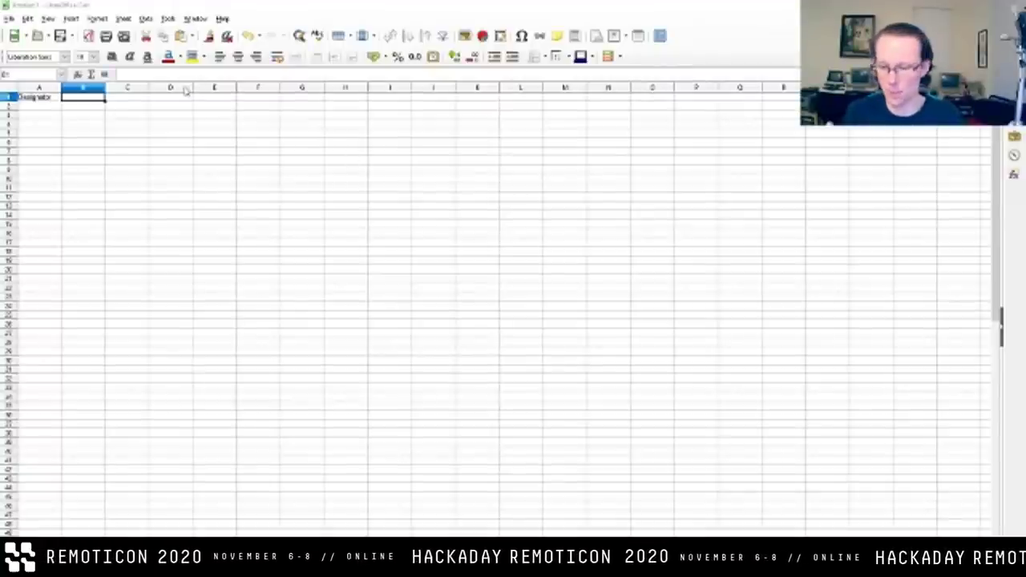
Enter the column headings Package, Topmark and Part Number in cells B1 to D1, beside Designator.
double_click(78, 99)
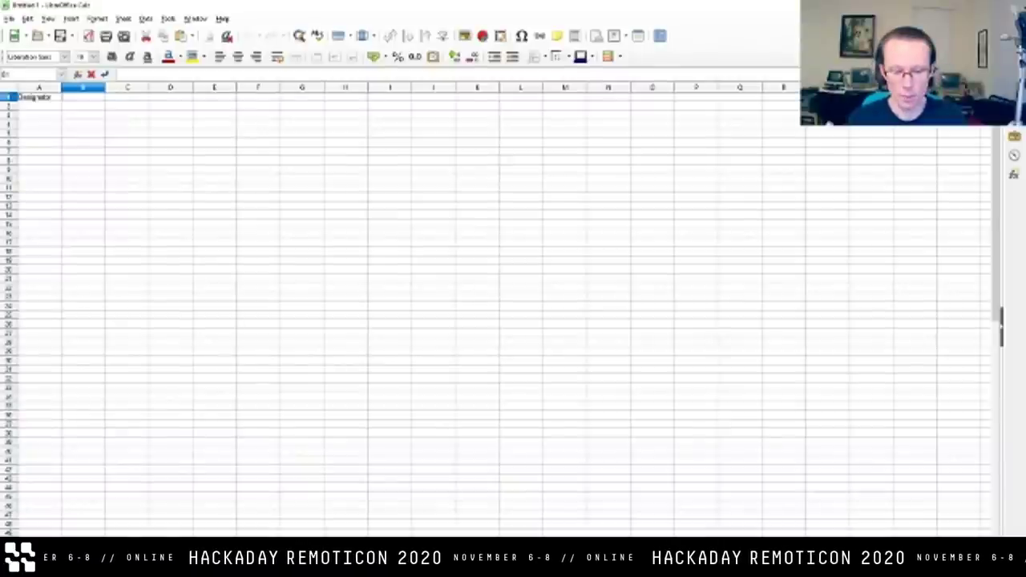
type("Package")
key("Tab")
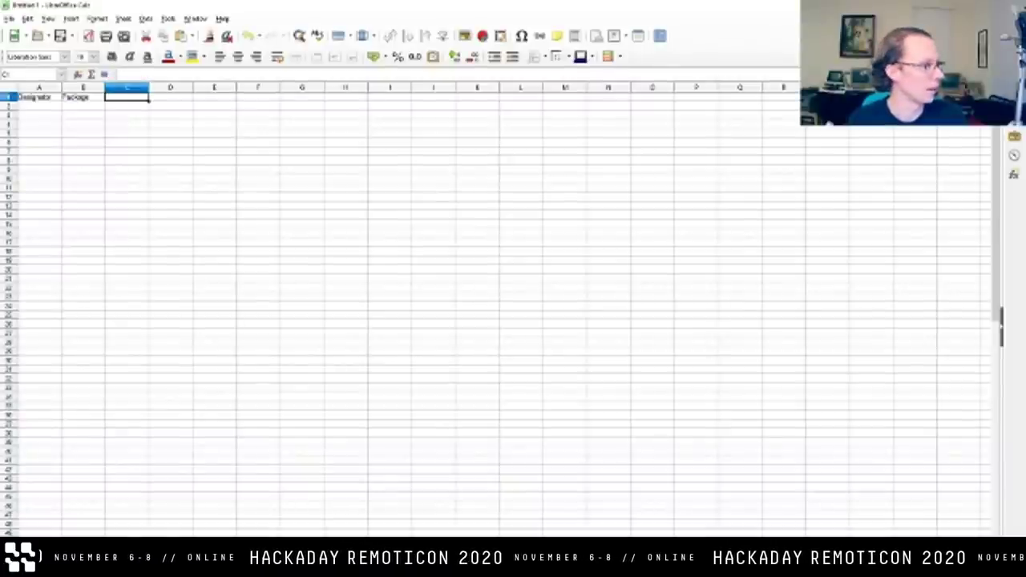
type("Footprint")
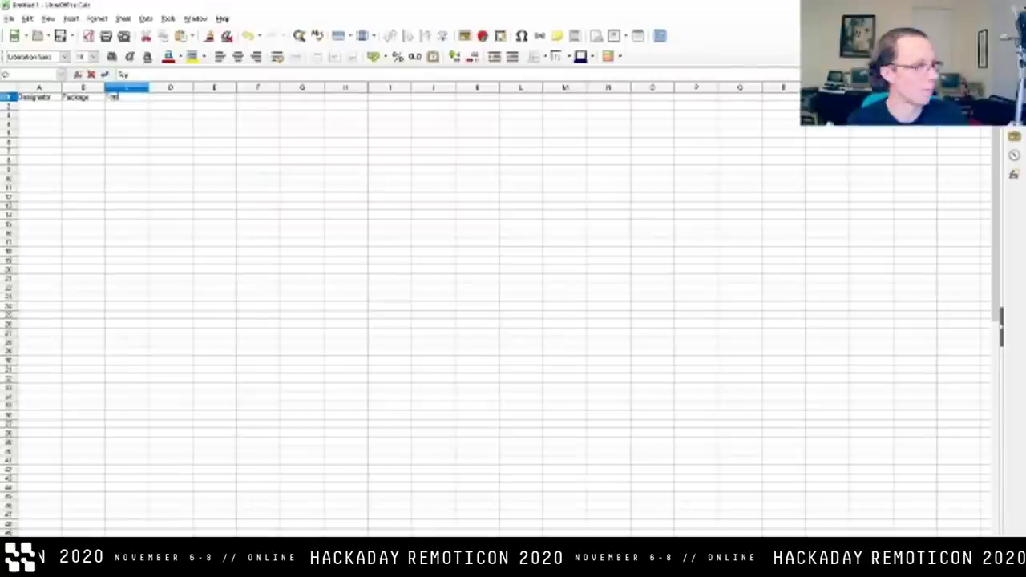
key("Tab")
type("Part Numb")
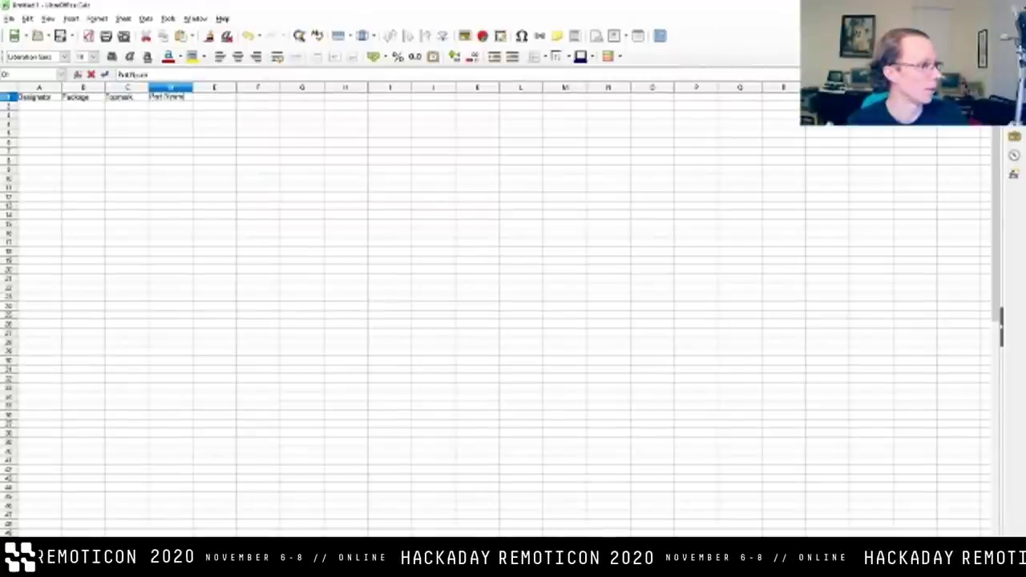
key("BackSpace")
key("BackSpace")
type("mber")
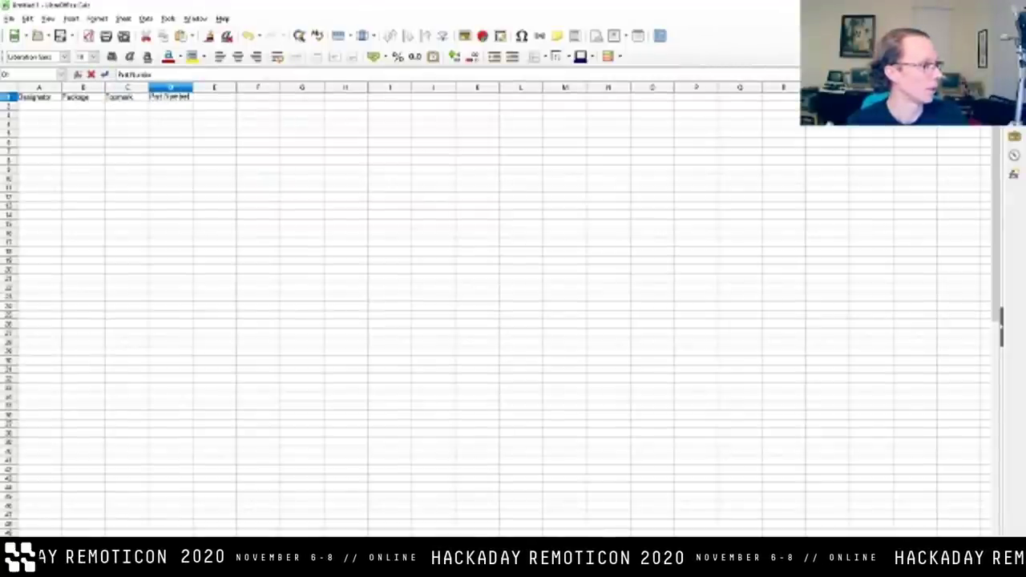
key("Return")
Make the four column headings in A1 to D1 bold.
key("Up")
key("shift+Right")
key("shift+Right")
key("shift+Right")
key("ctrl+b")
key("Down")
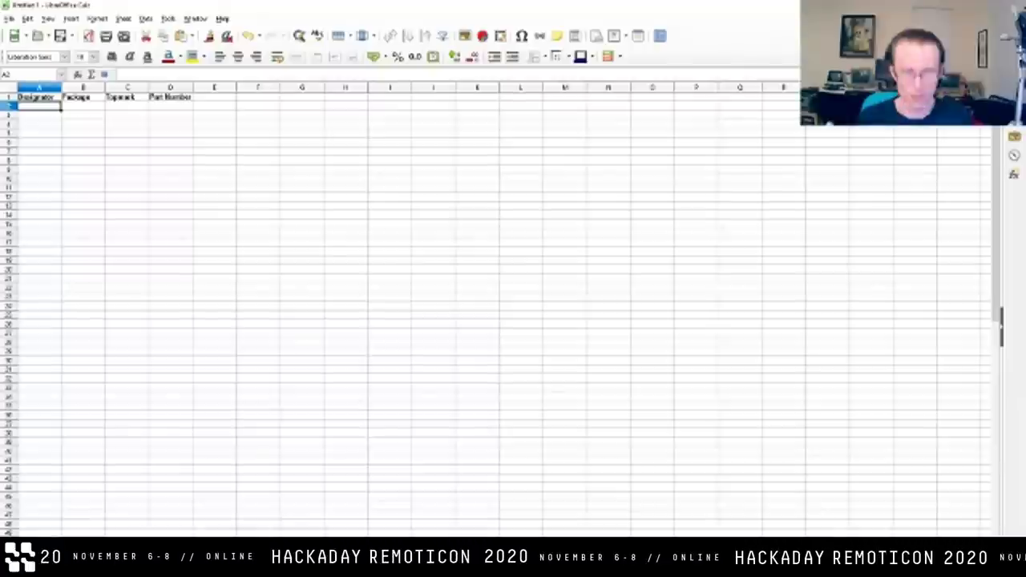
Fill in the first component row with designator U1 and package DIP-14.
double_click(28, 105)
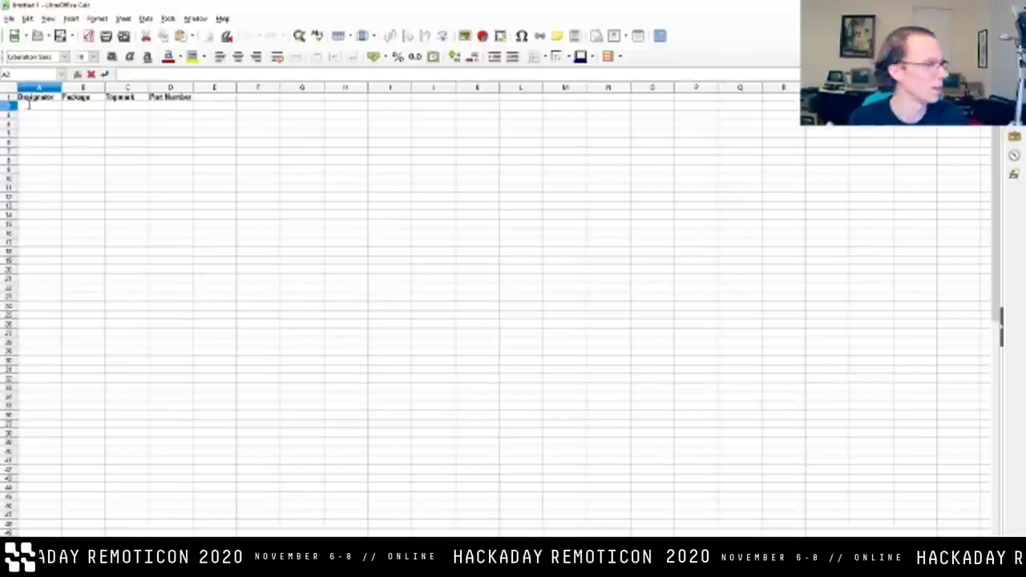
type("J1")
key("Tab")
type("DIP-")
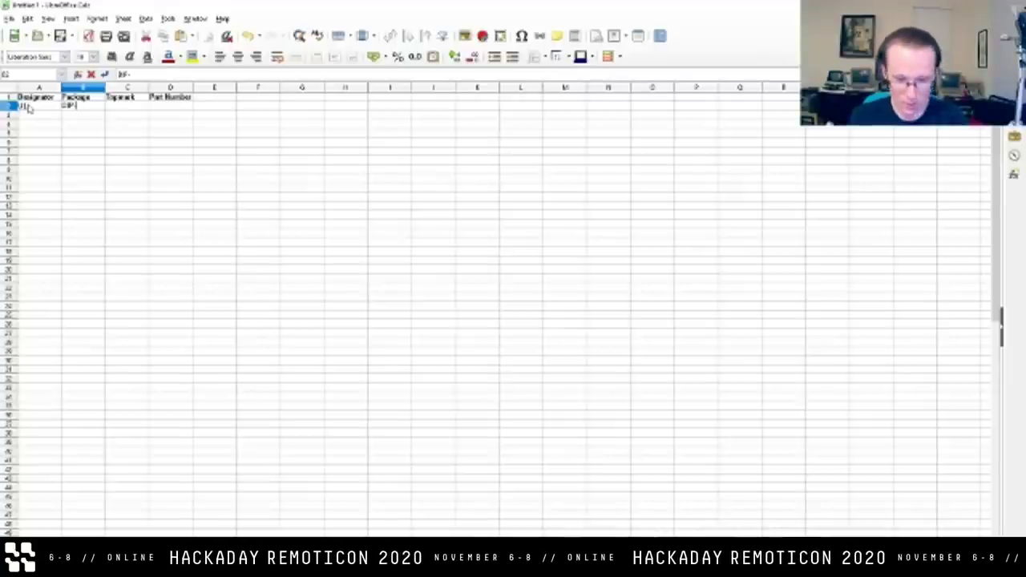
type("14")
key("Tab")
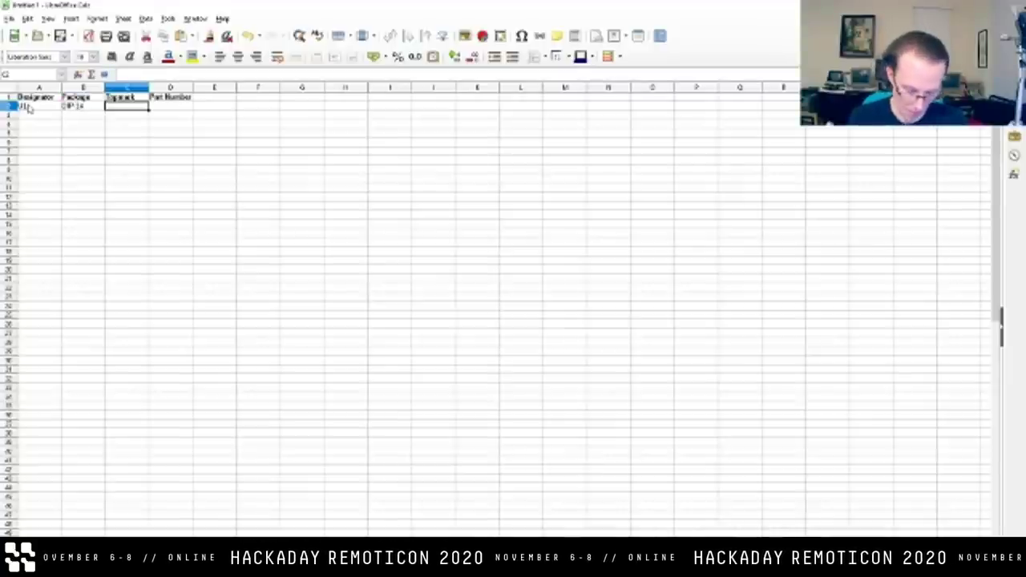
Enter MC1374P KHAL9311 as the topmark of U1.
type("MC1374P")
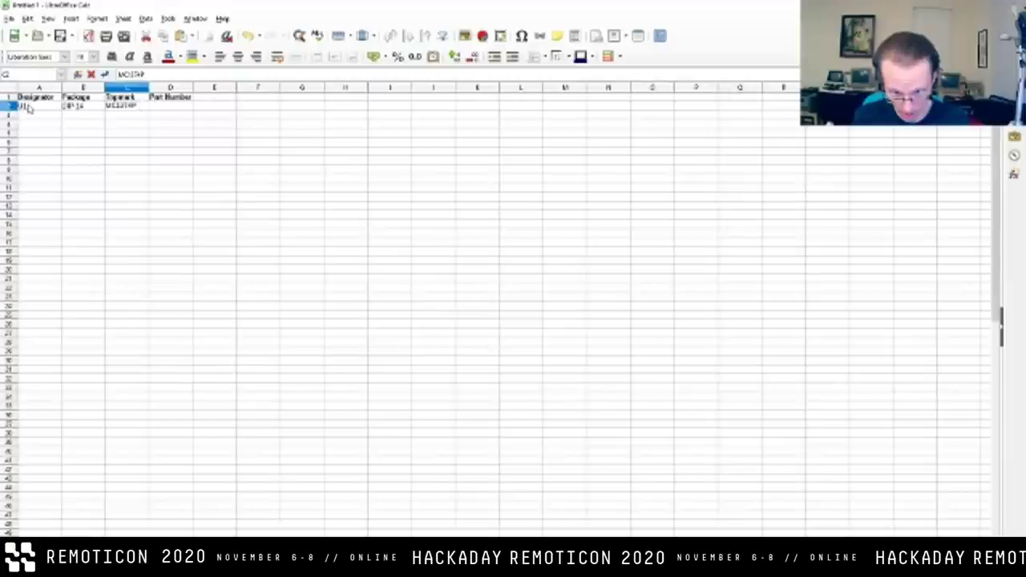
type(" RHNL")
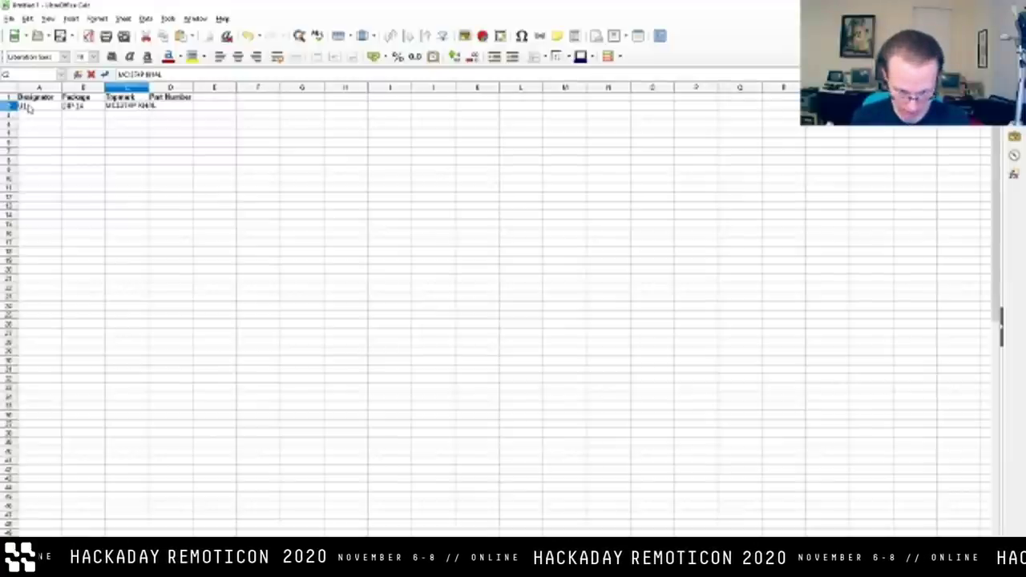
type("8B")
key("Tab")
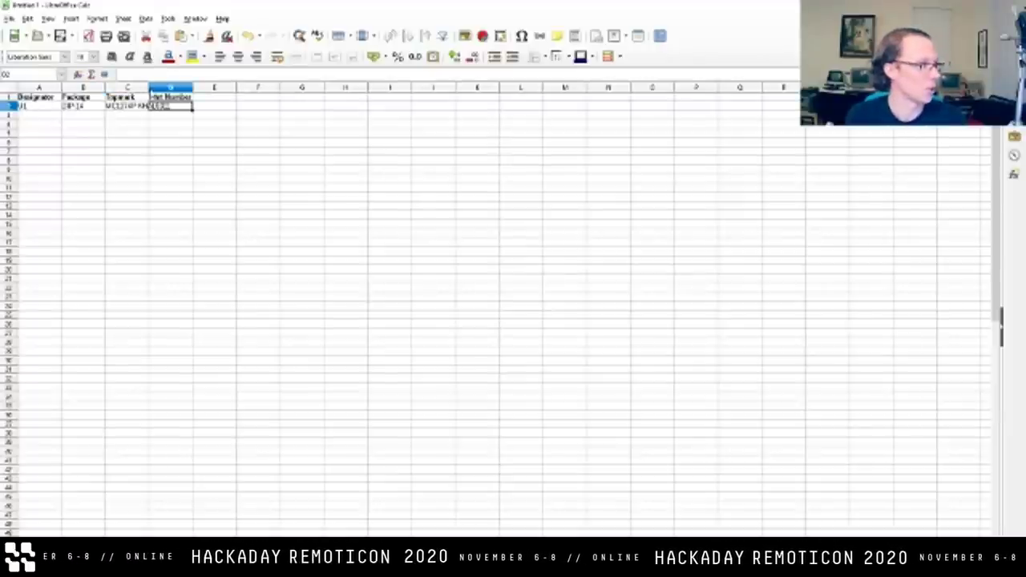
Widen the Topmark column to fit its text and enter MC1374 as the part number of U1.
left_click(153, 87)
left_click_drag(149, 87, 186, 87)
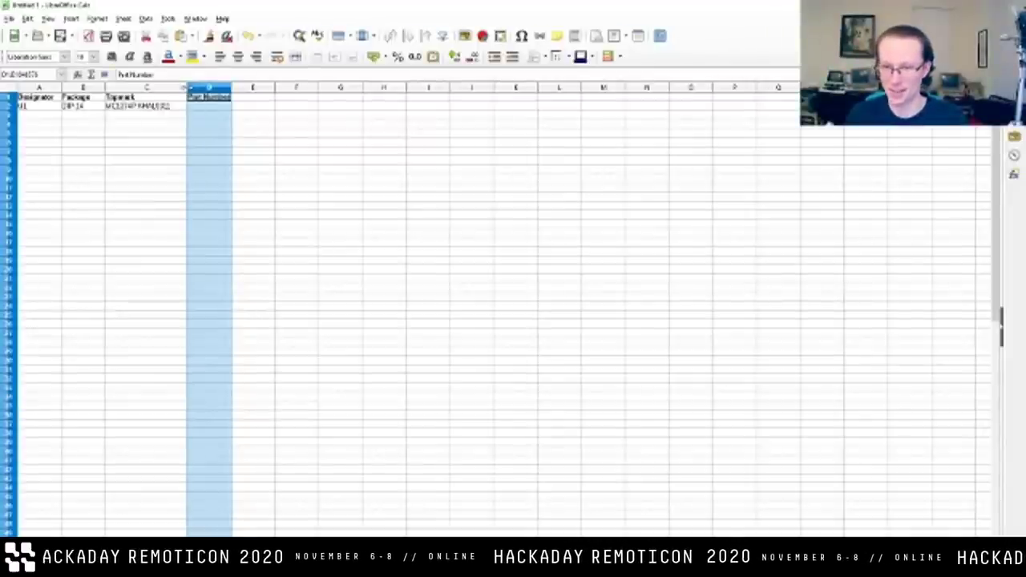
left_click(200, 109)
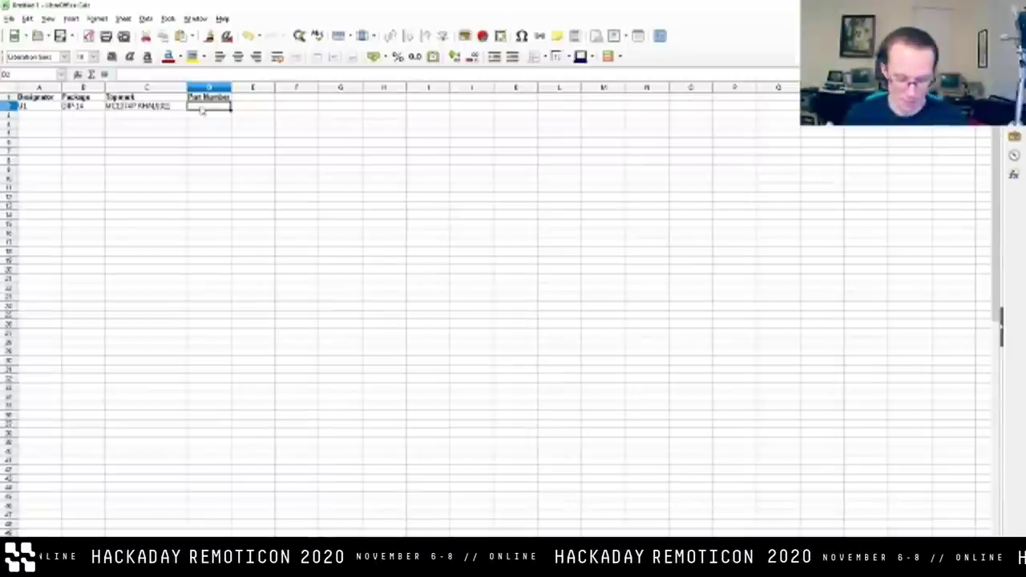
type("MC1374")
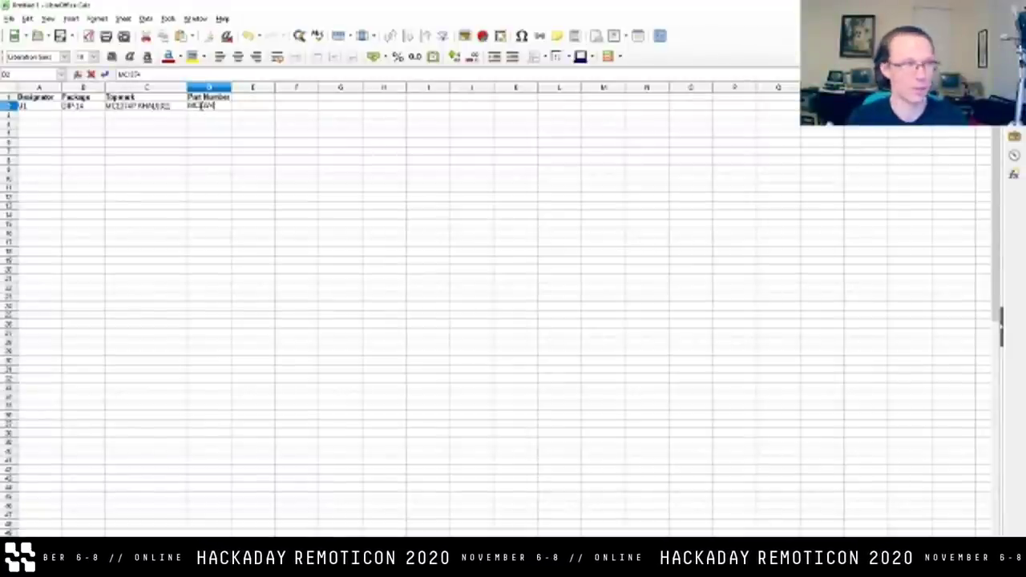
key("Return")
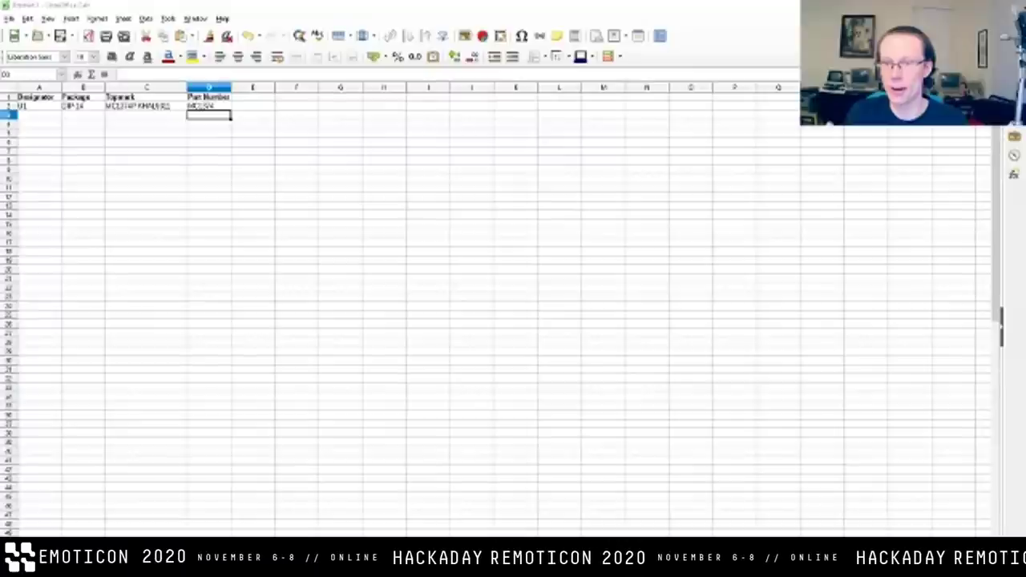
Switch to the Chrome browser and search Google for mc1374.
left_click(559, 337)
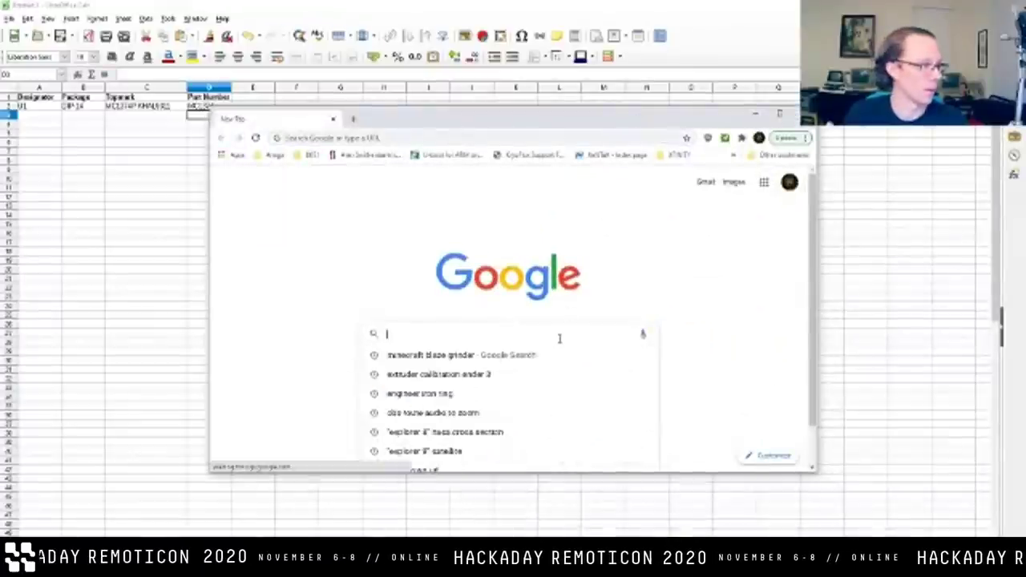
type("mc")
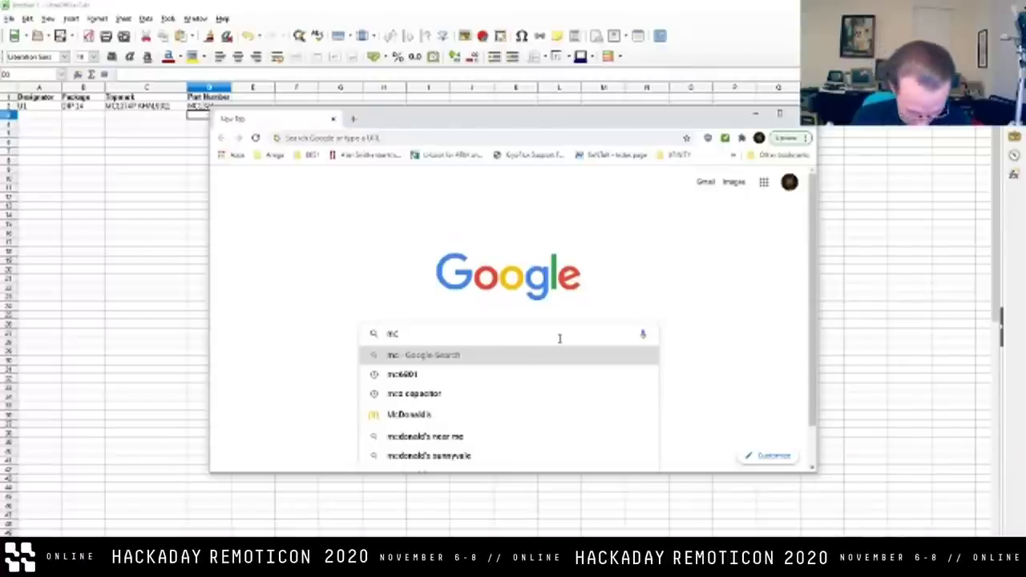
type("1376")
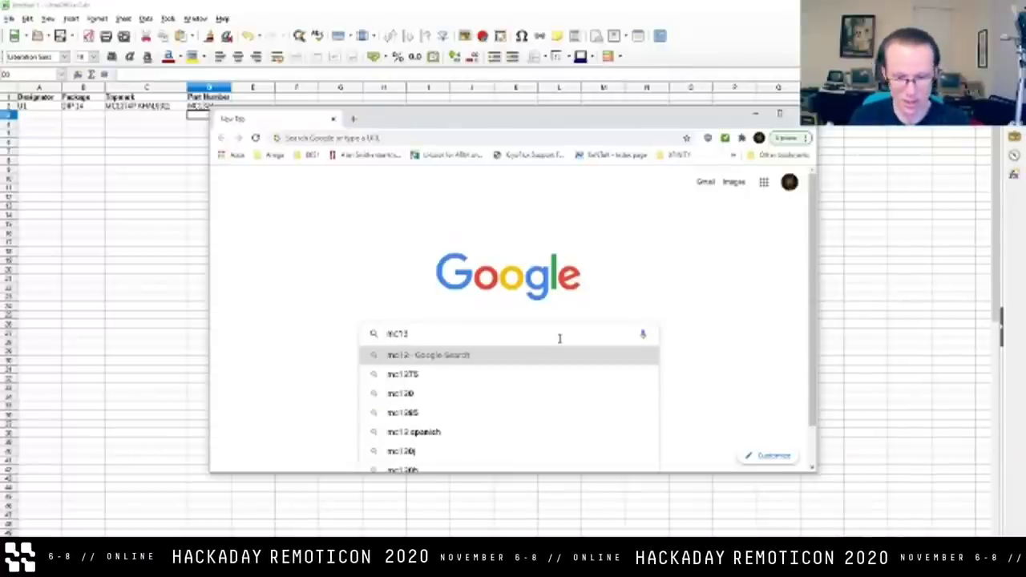
key("Return")
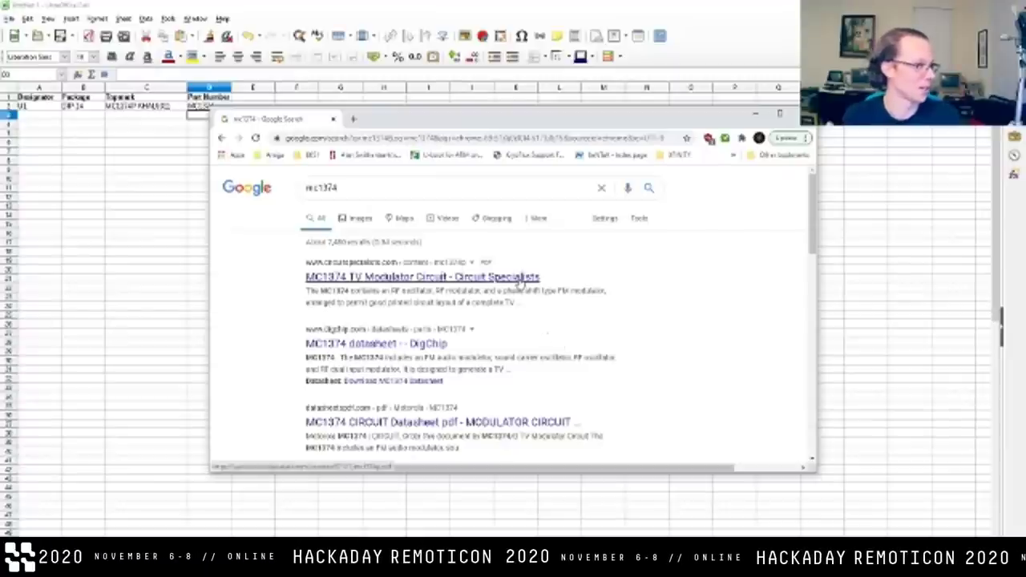
Open the Circuit Specialists MC1374 datasheet in an enlarged window and examine the Figure 1 simplified application schematic.
left_click(520, 279)
left_click_drag(556, 122, 531, 47)
left_click_drag(794, 399, 910, 534)
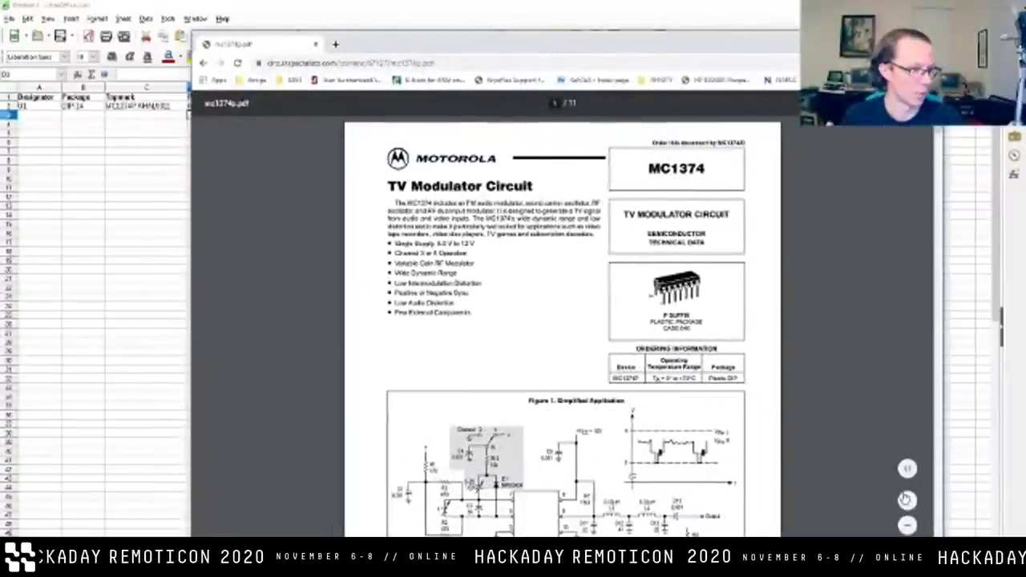
left_click(907, 500)
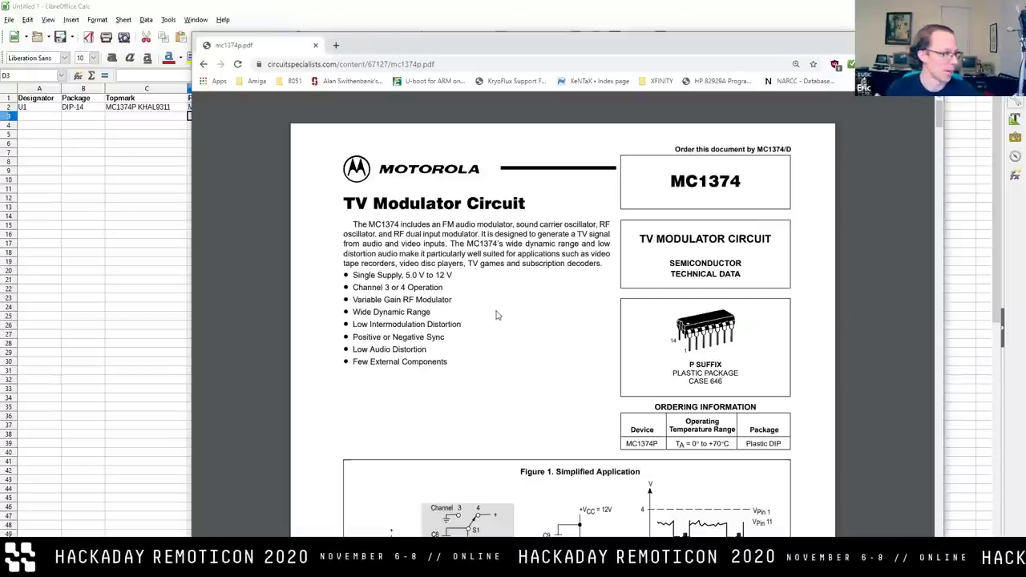
scroll(517, 345, "down", 1)
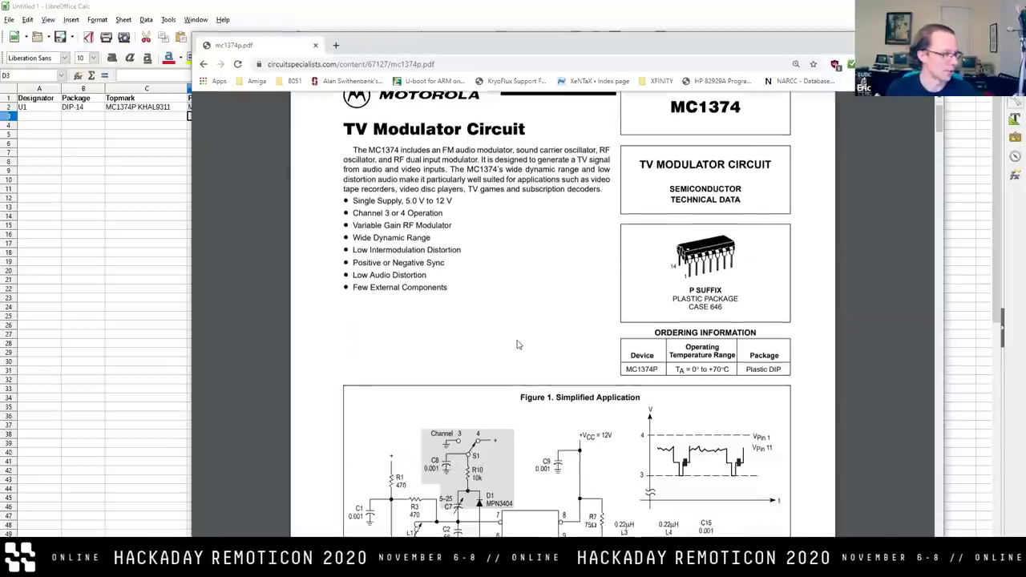
scroll(517, 345, "down", 3)
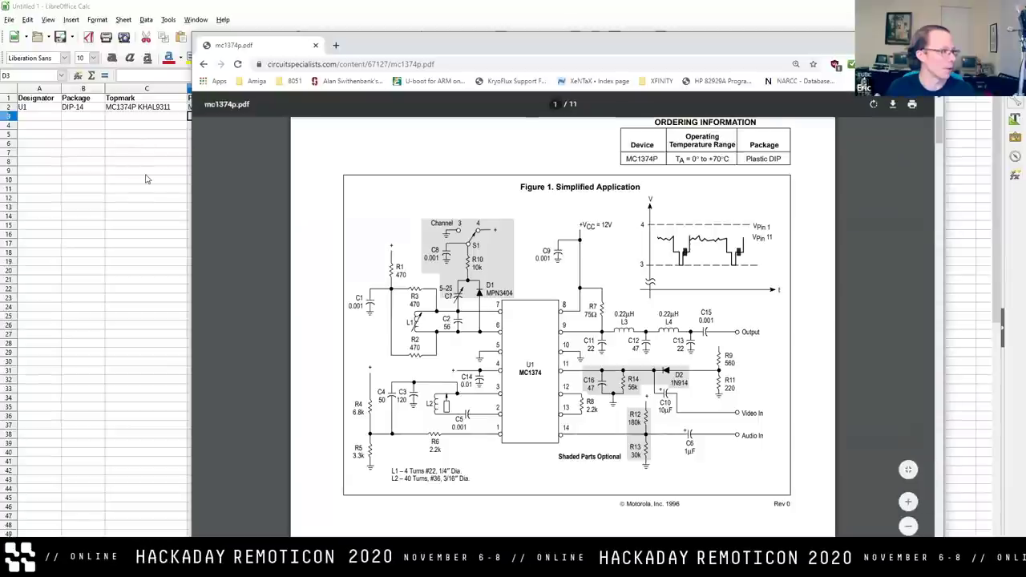
Return to the LibreOffice Calc sheet and add row 3 with designator U2, package TO-220 and topmark 7808CT.
left_click(56, 119)
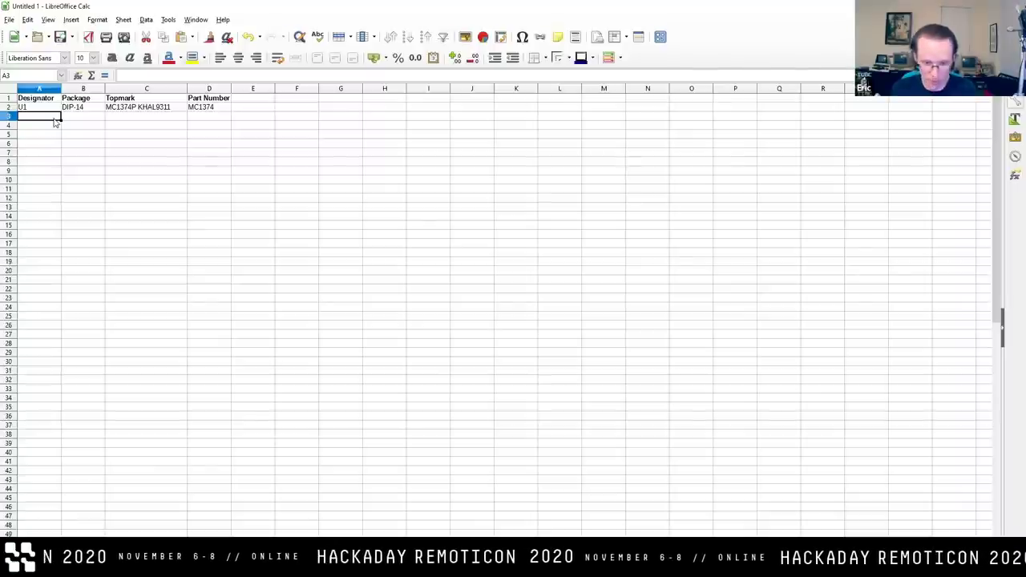
type("U2")
key("Tab")
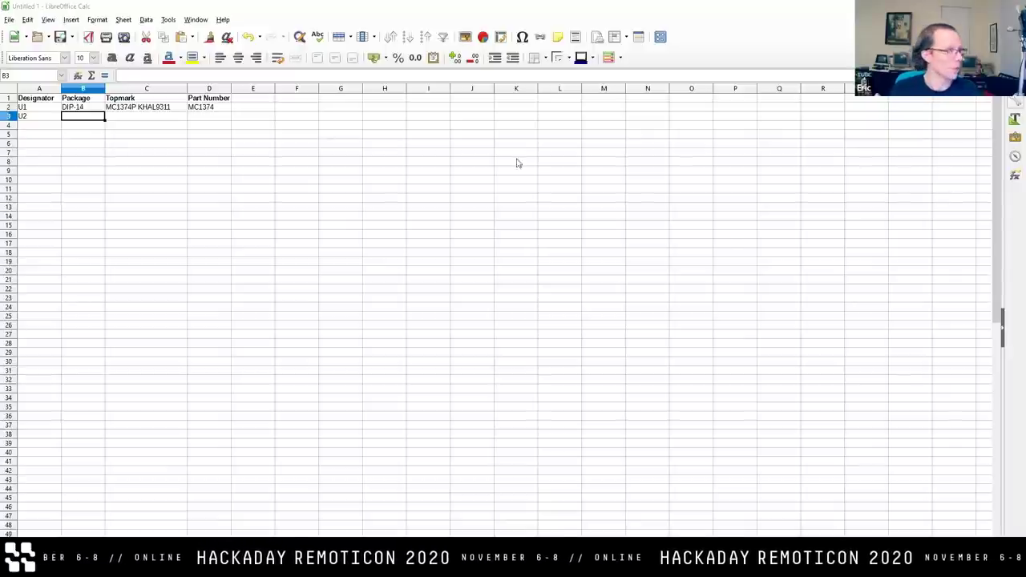
double_click(99, 114)
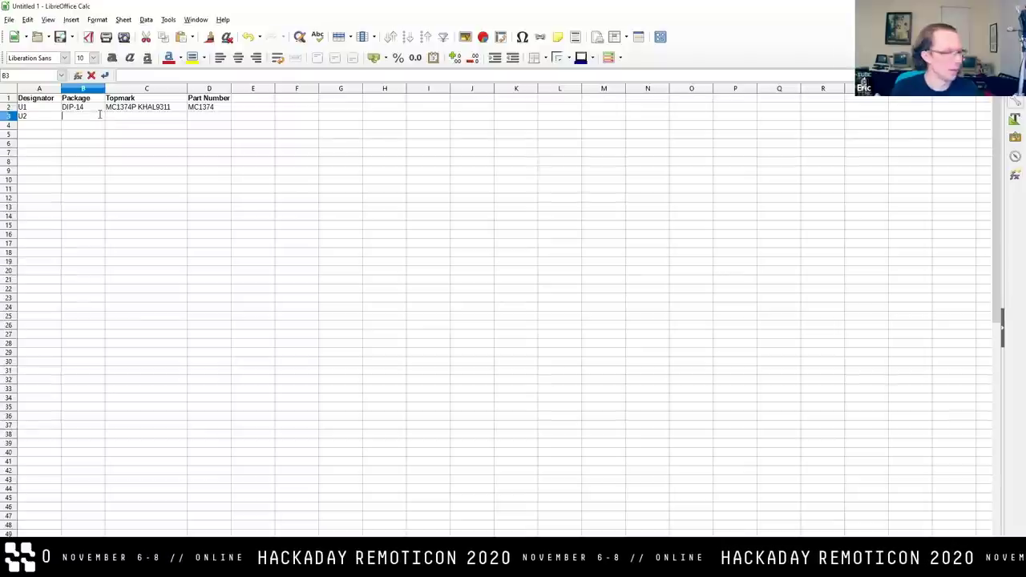
type("TO-220")
key("Tab")
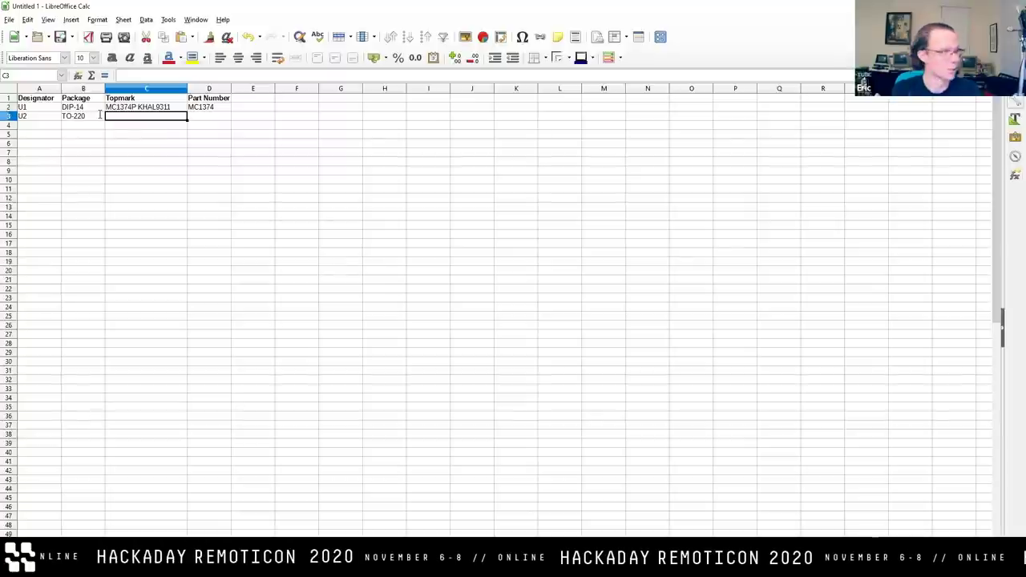
type("7808")
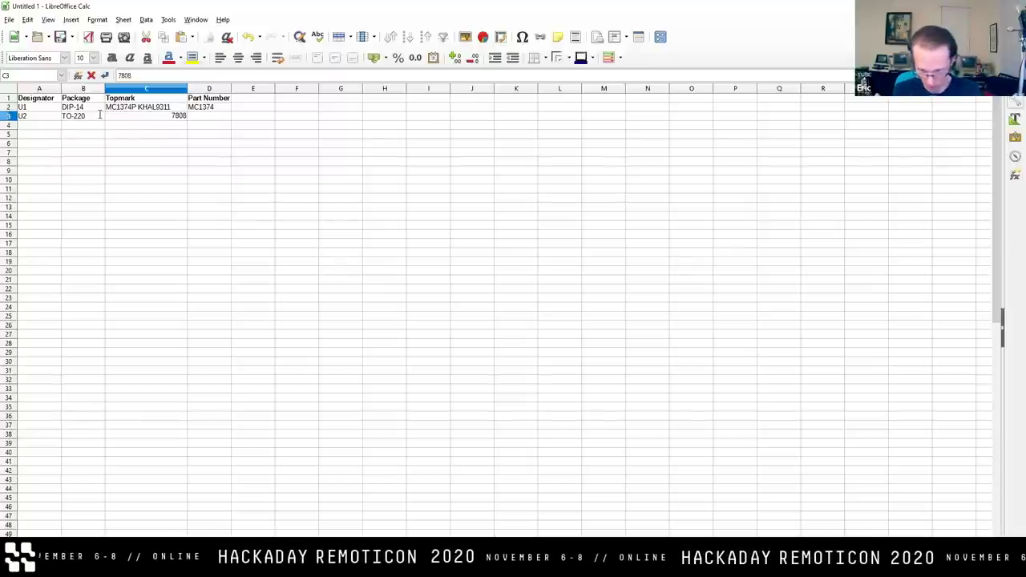
type("CT")
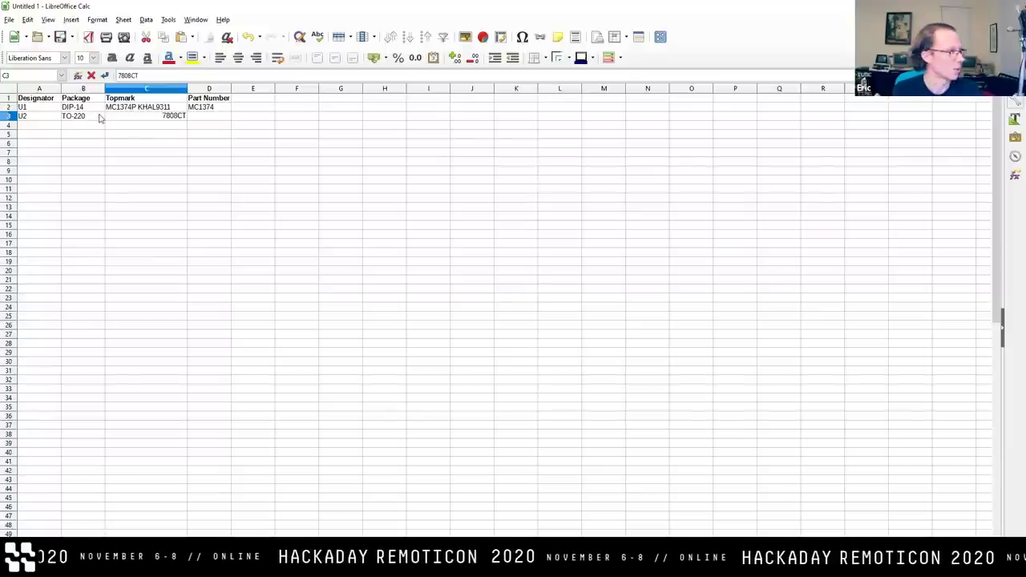
key("shift+Tab")
key("shift+Tab")
type("M")
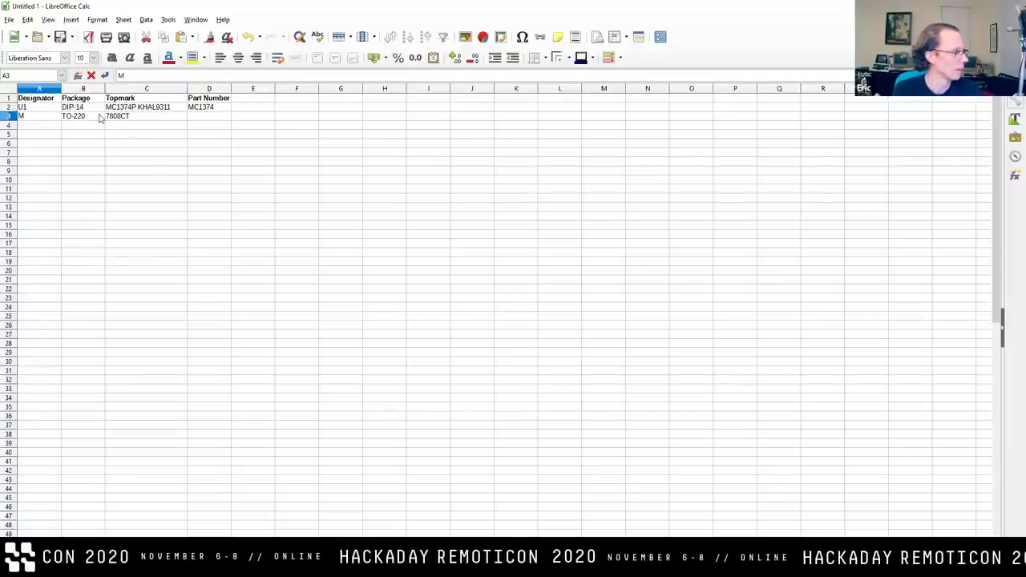
key("ctrl+z")
key("Escape")
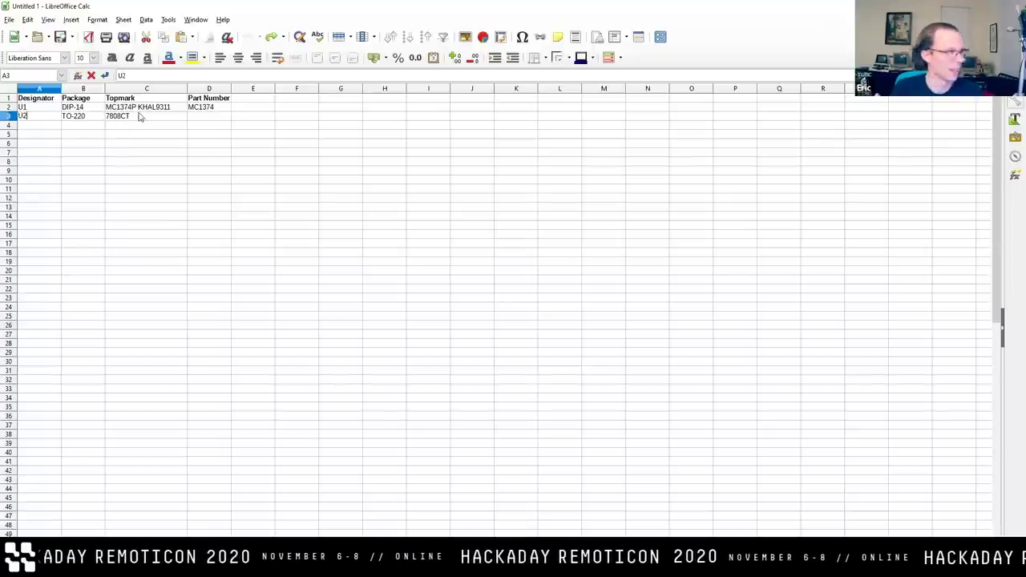
Add the prefix MC to U2's topmark so that it reads MC7808CT.
left_click(144, 117)
double_click(114, 119)
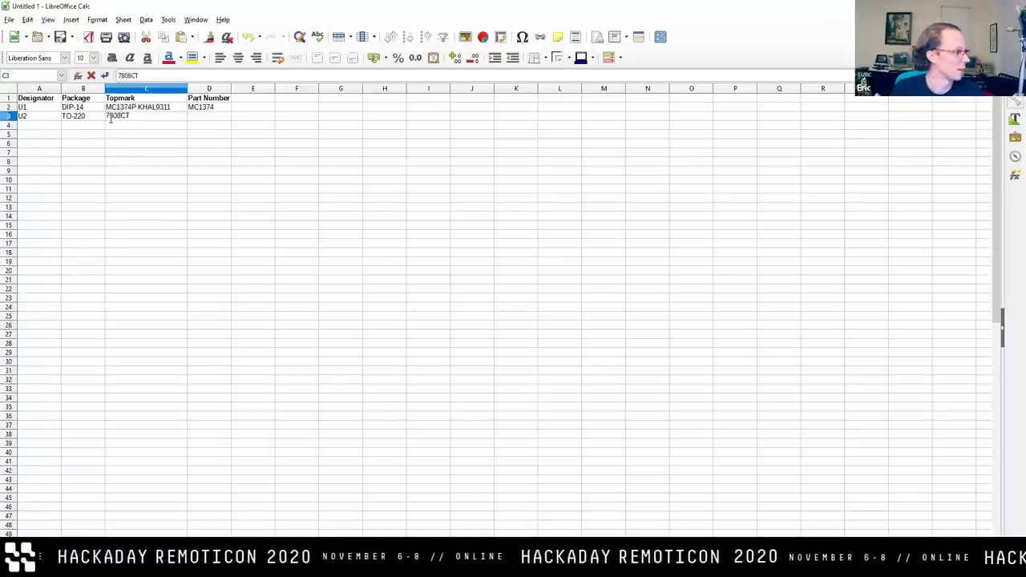
type("MC")
key("Return")
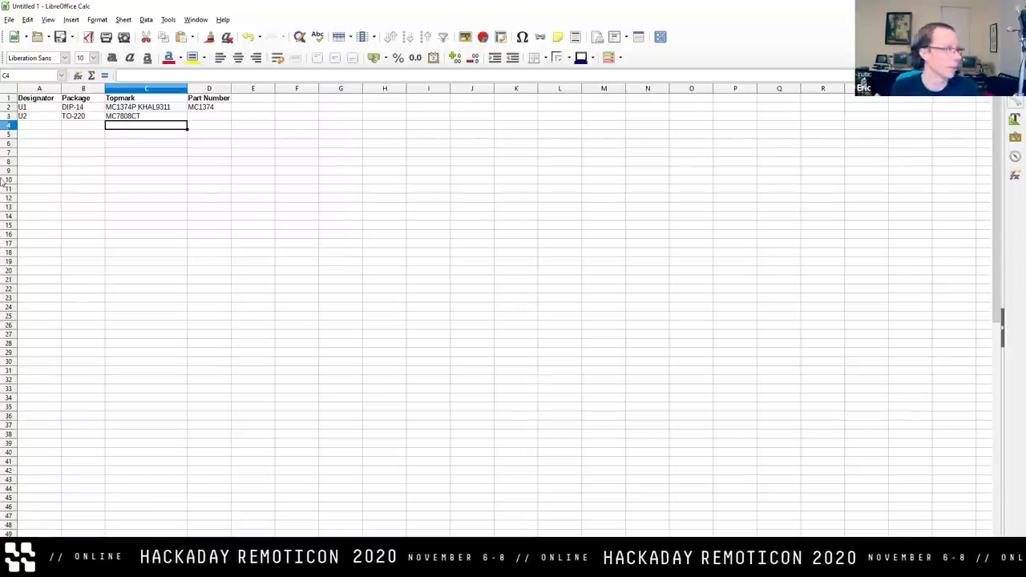
Enter LM7808 as the part number for U2.
left_click(208, 118)
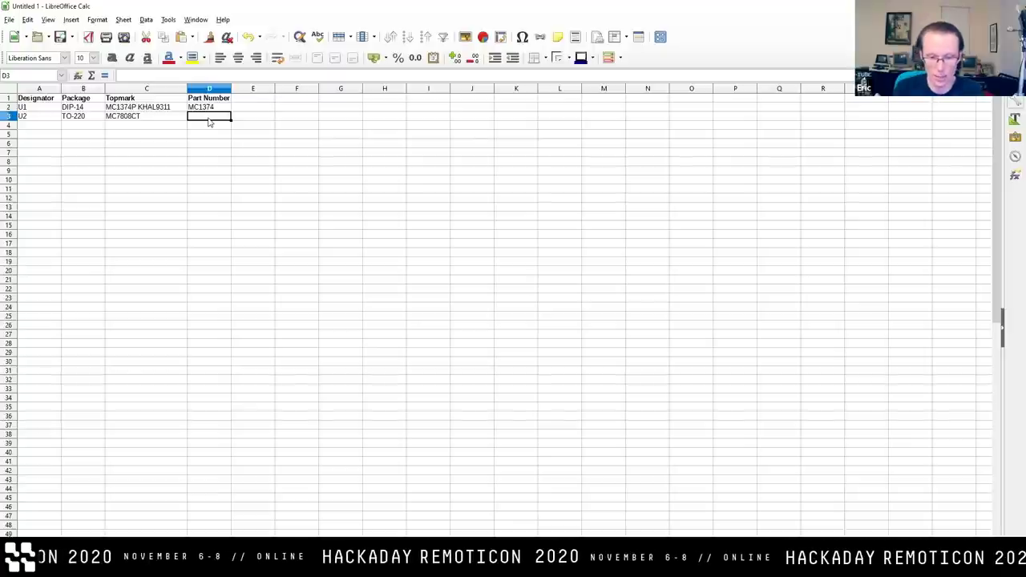
type("LM7808")
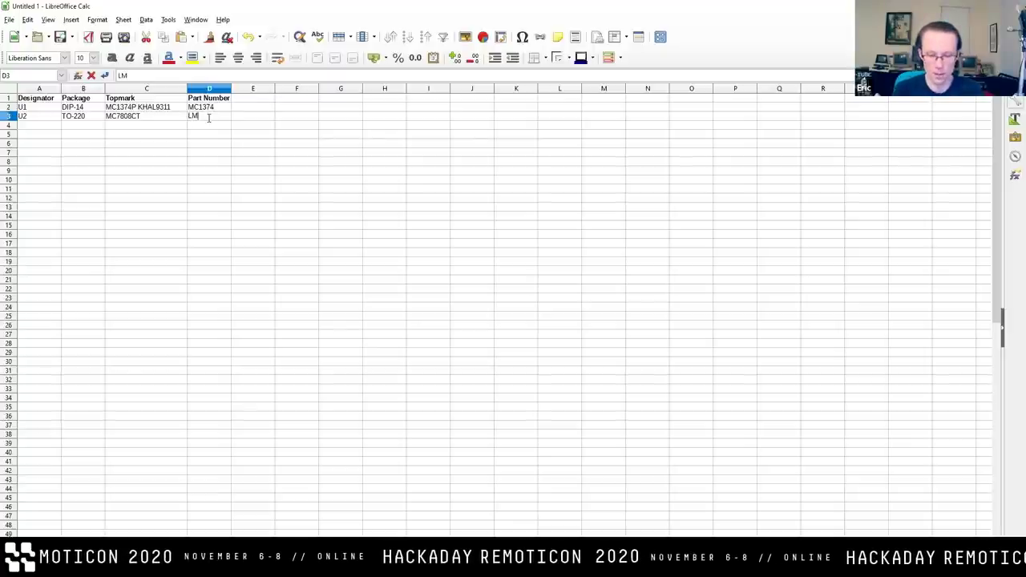
key("Return")
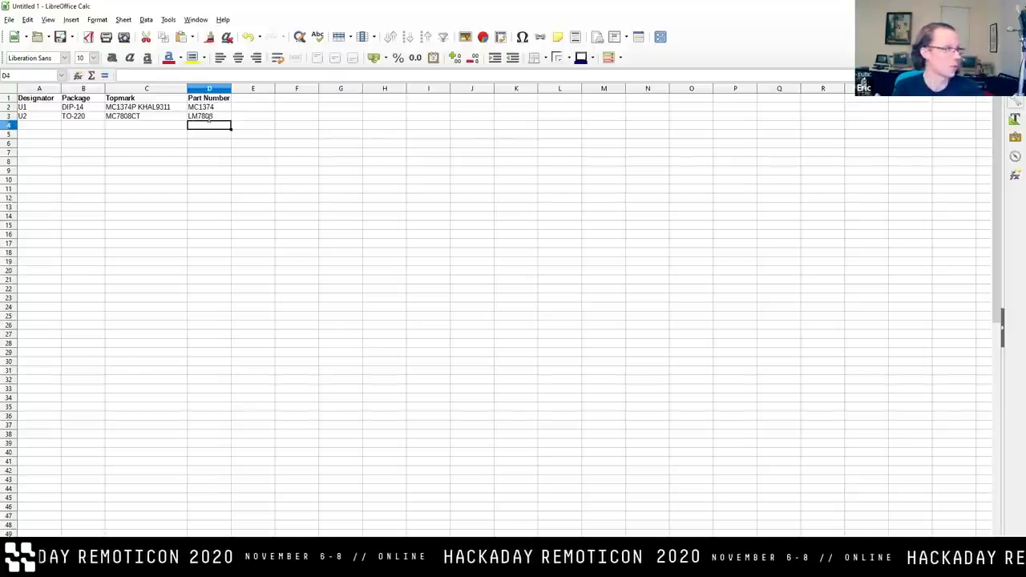
Add designator C1 in row 4, leaving its other columns empty.
key("Home")
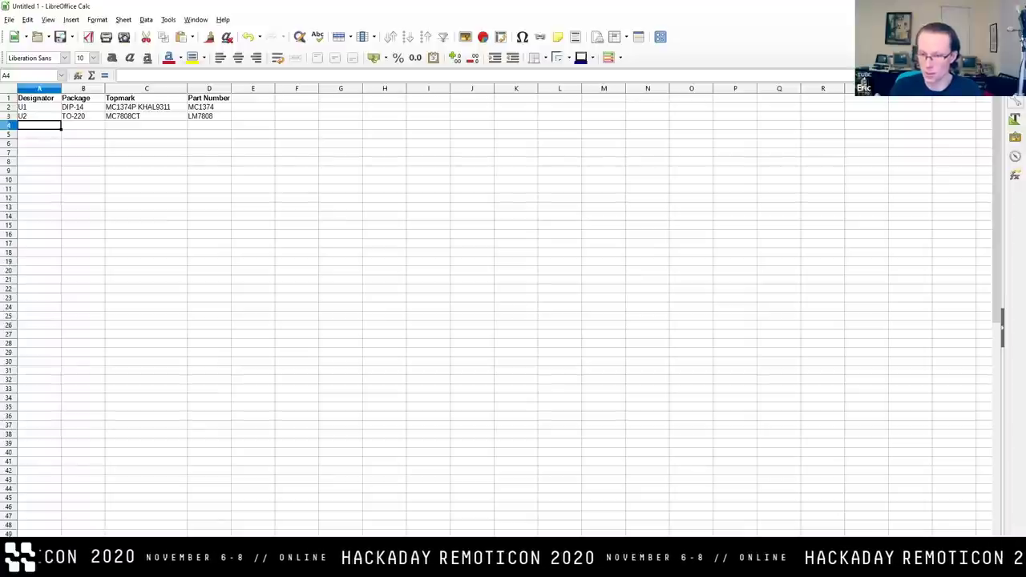
double_click(48, 125)
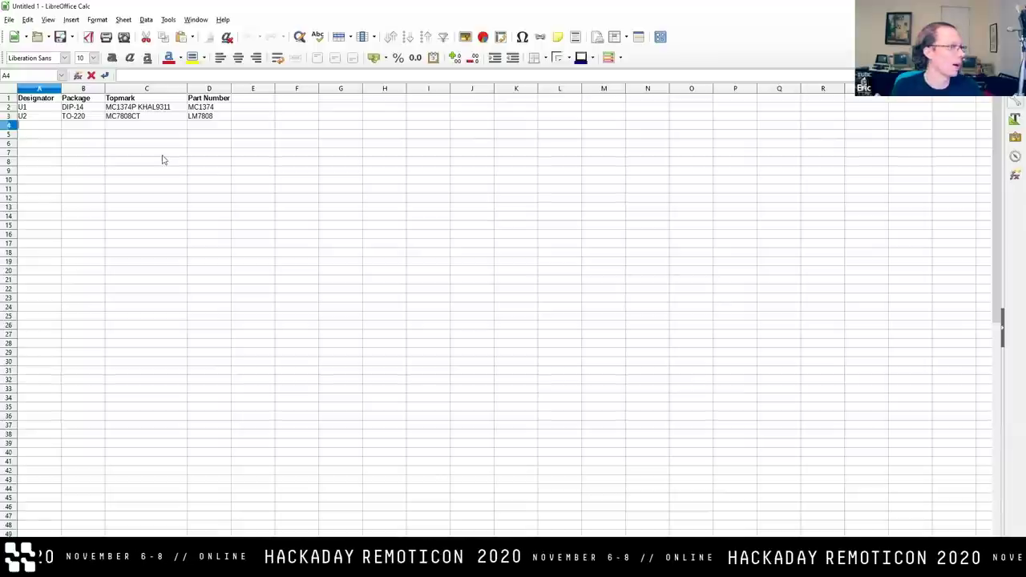
type("C1")
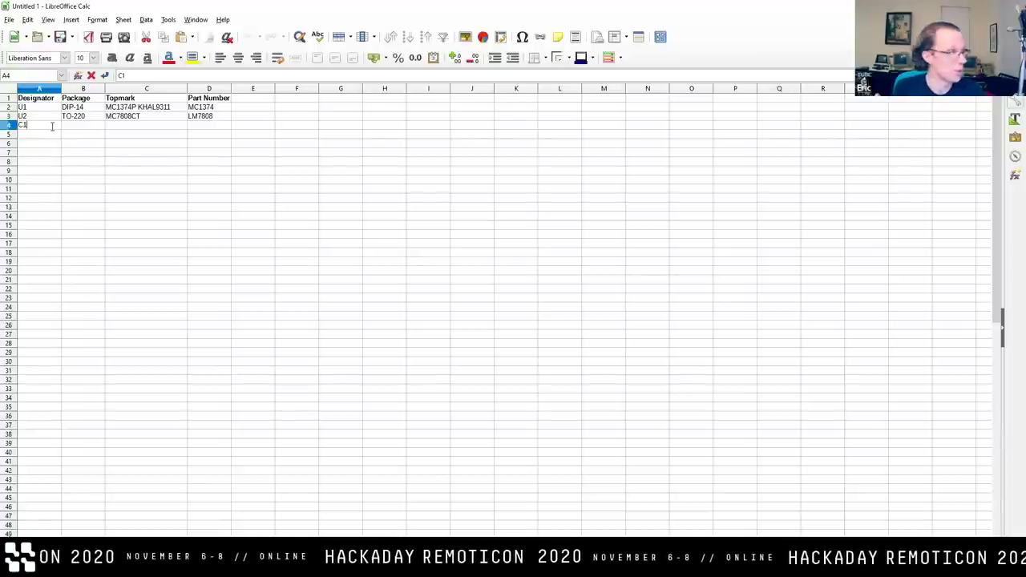
key("Return")
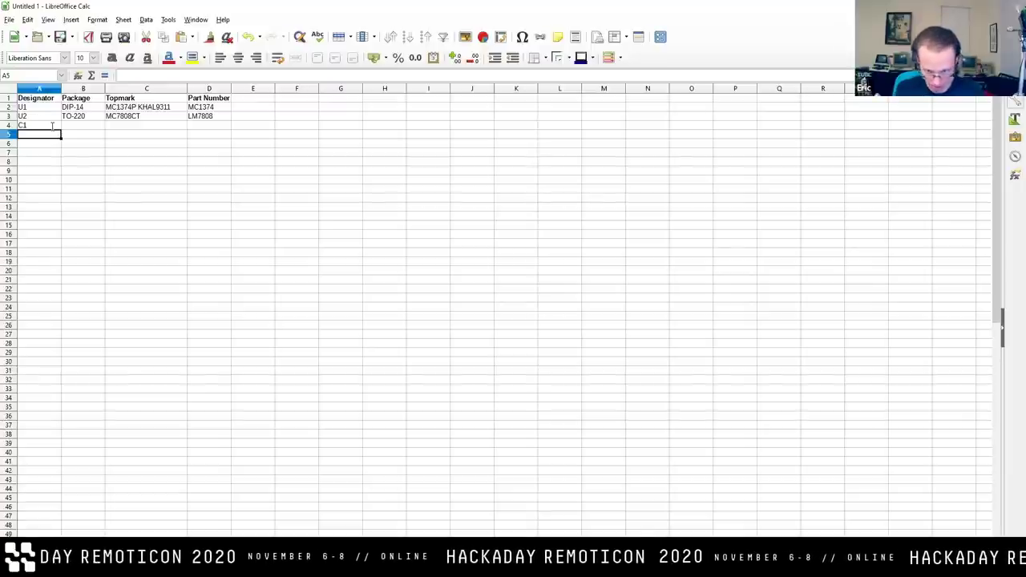
Add row 5 with designator R1, topmark 273 and part number 27K, leaving the package empty.
type("R1")
key("Tab")
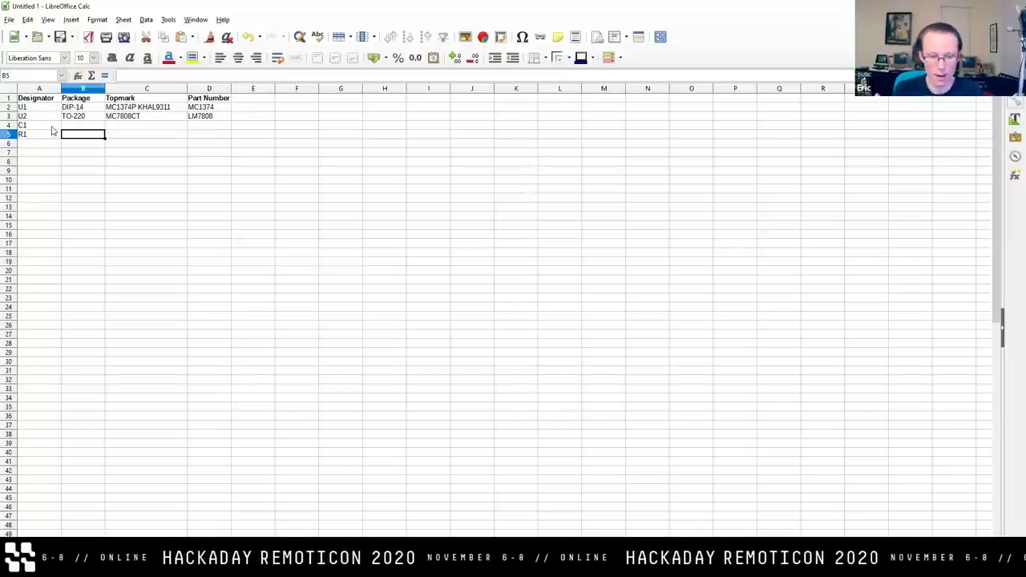
key("Tab")
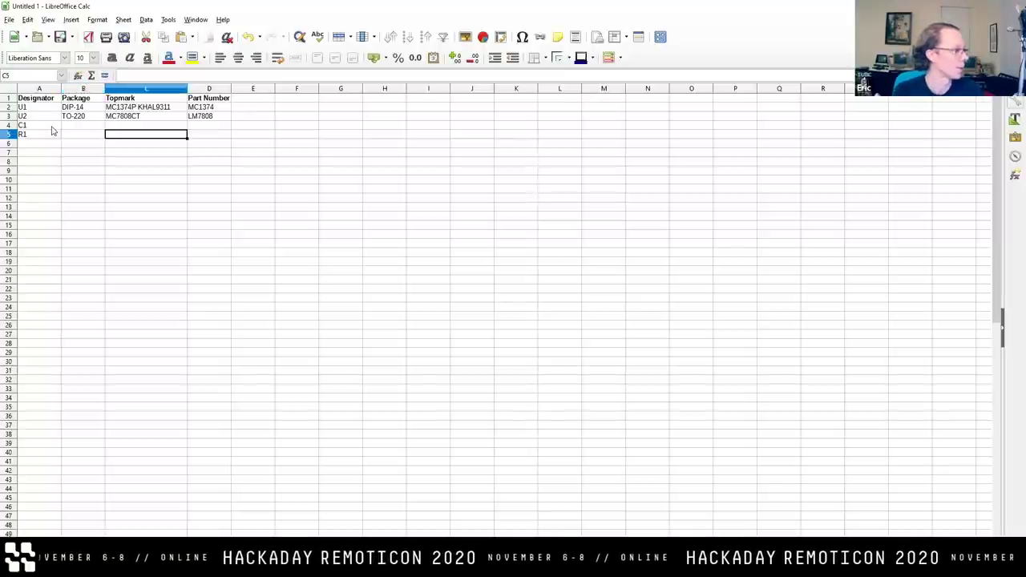
type("273")
key("Tab")
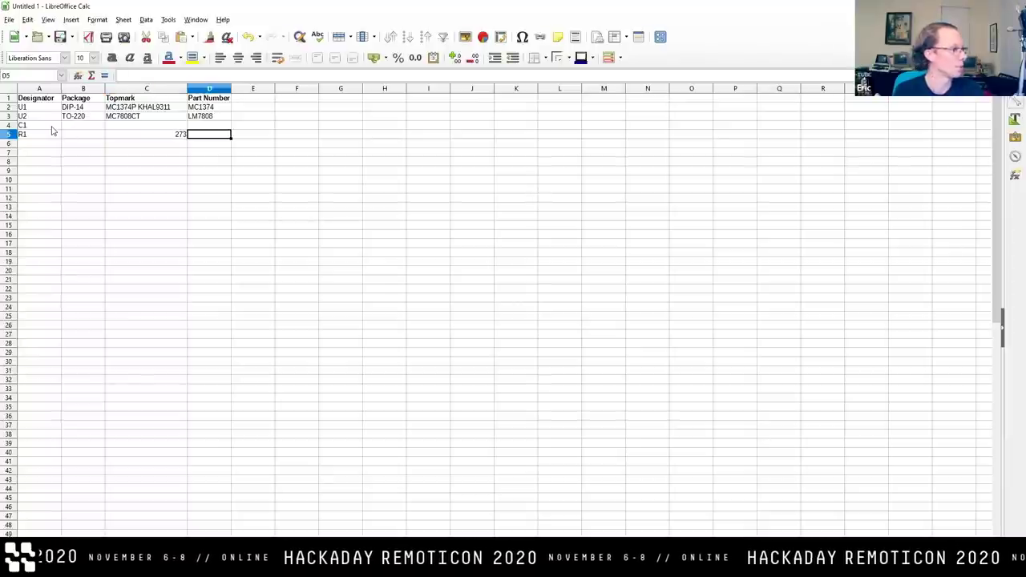
type("27K")
key("Return")
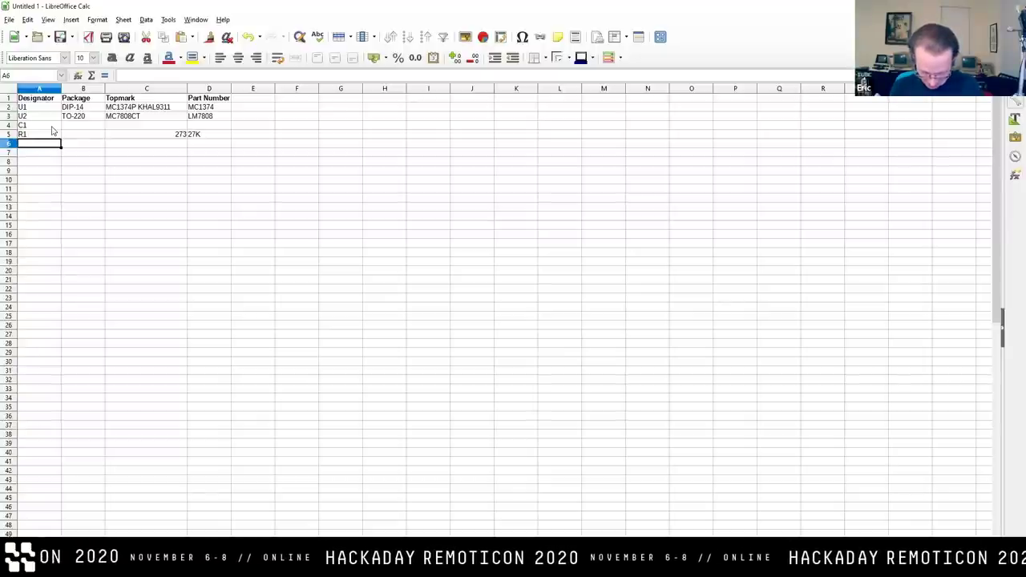
Add row 6 with designator R9 and part number 39K, leaving package and topmark empty.
type("R9")
key("Tab")
key("Tab")
key("Tab")
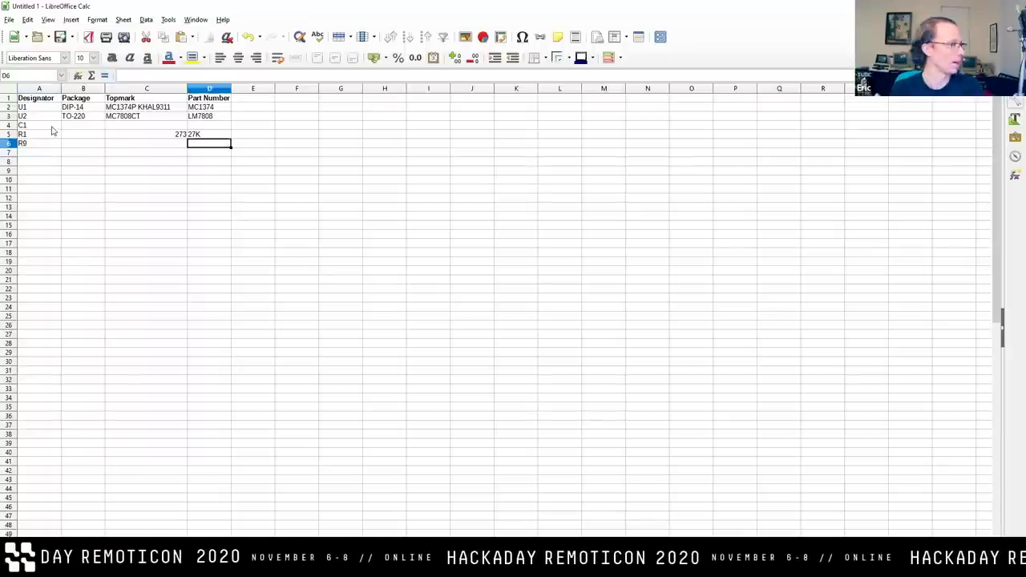
type("39K")
key("Return")
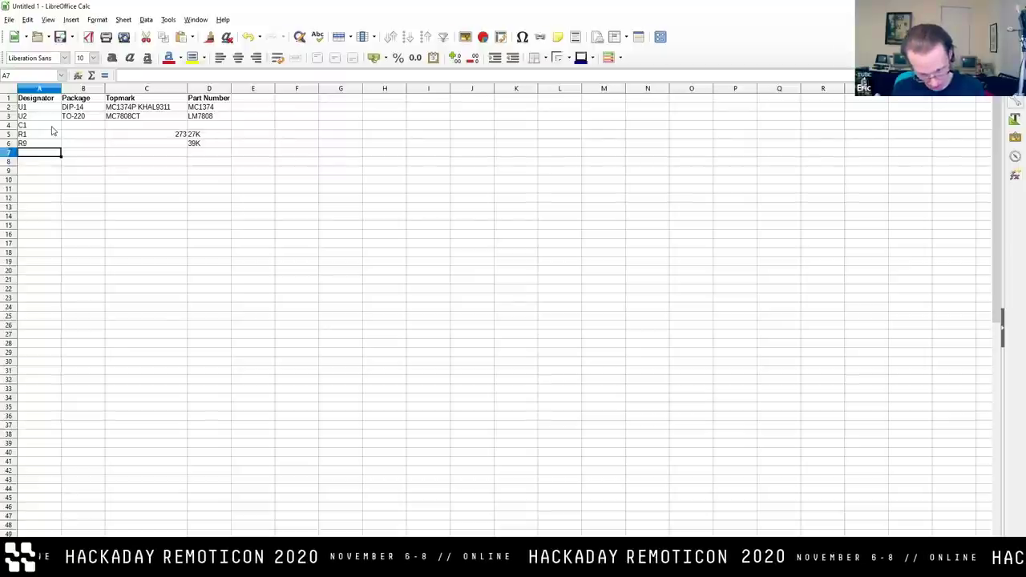
Add designator R5 in row 7 and go to its part number cell.
type("R1")
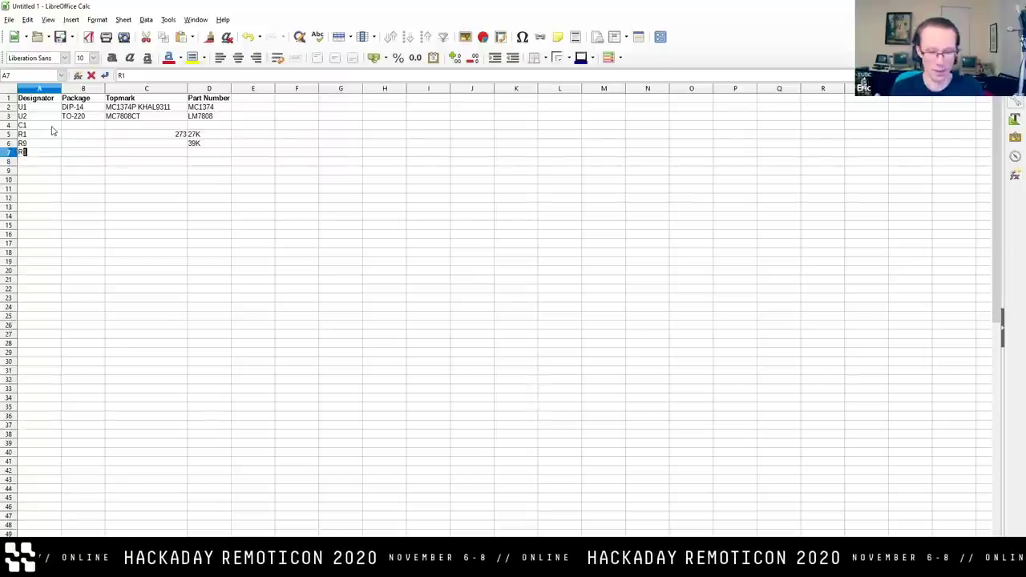
type("5")
key("Tab")
key("Tab")
key("Tab")
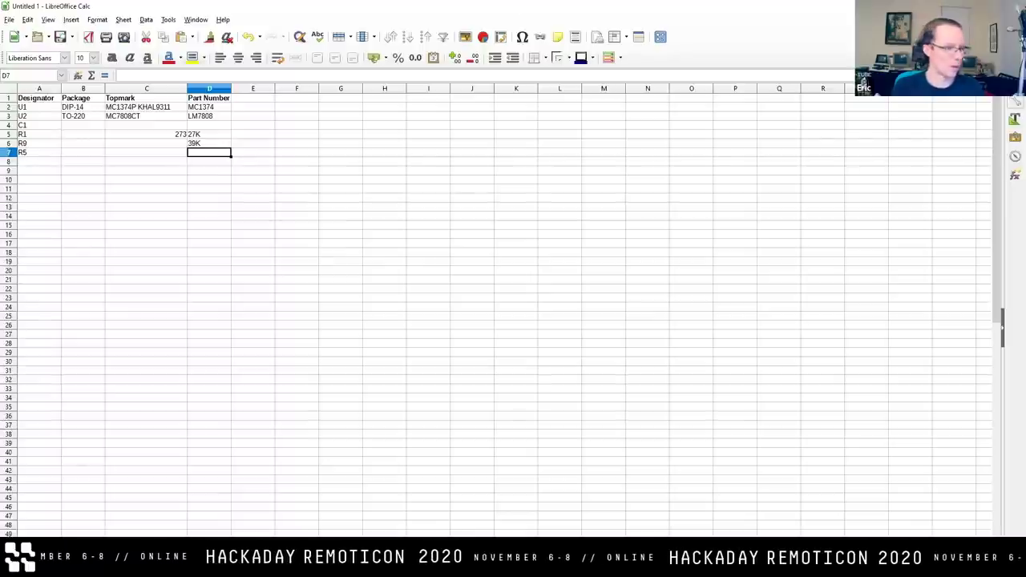
Bring up the PCB Reverse Engineering presentation in Chrome, examine the board photo full screen, and return to the LibreOffice Calc sheet.
left_click_drag(1025, 22, 395, 22)
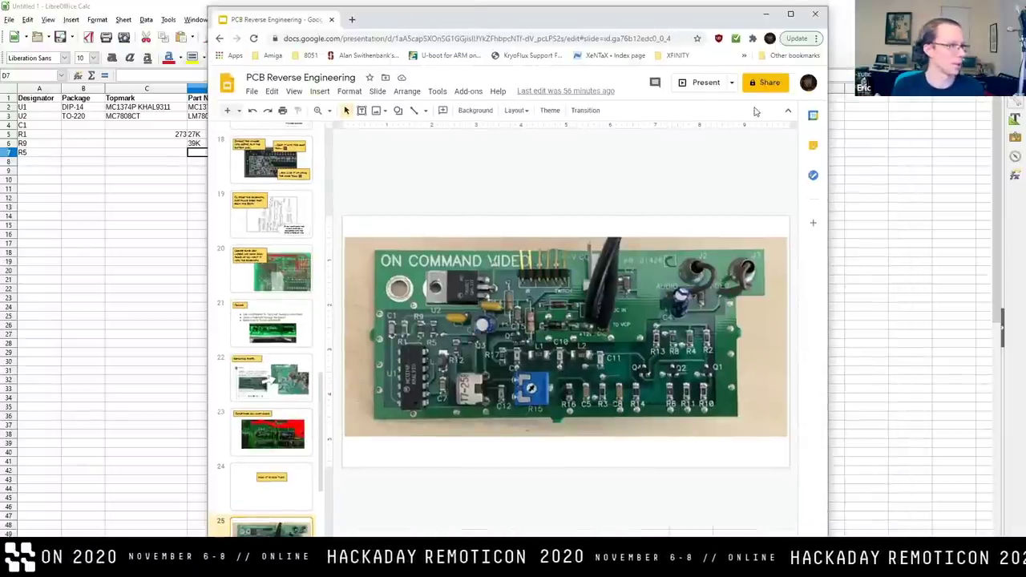
left_click(705, 84)
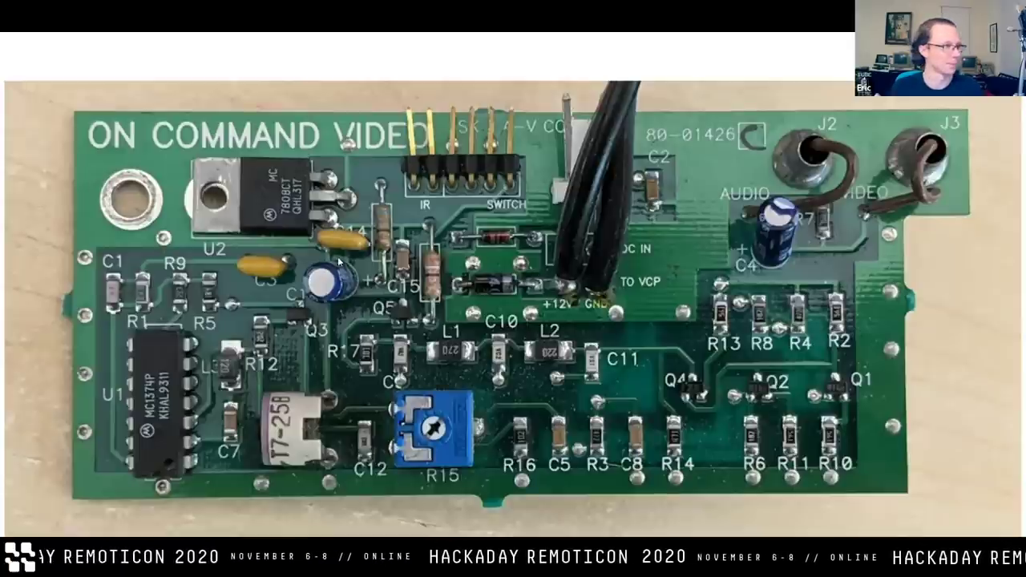
key("Escape")
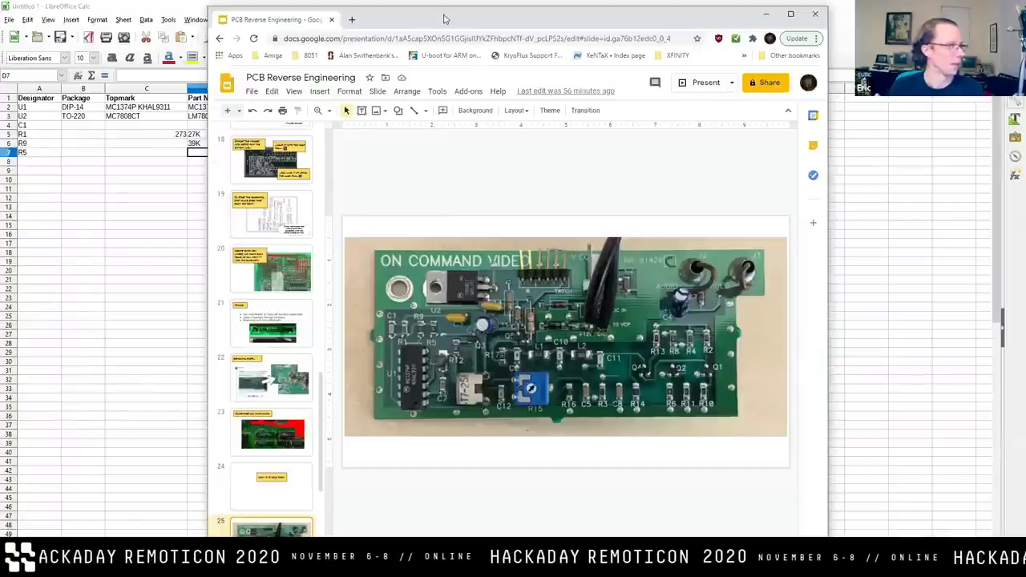
key("alt+Tab")
left_click(471, 10)
Add designator R12 in row 8 and go to its part number cell.
left_click(49, 164)
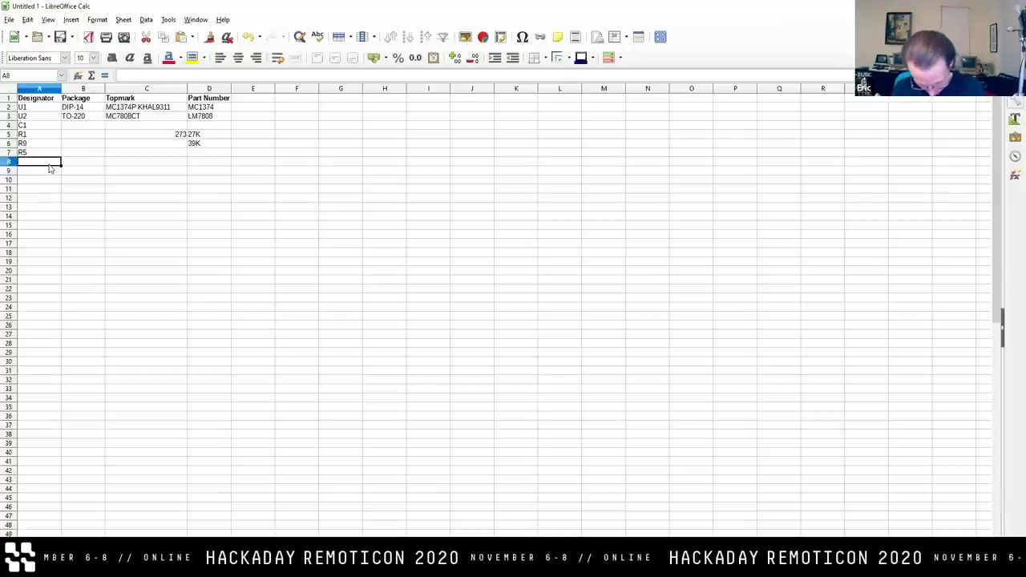
type("R12")
key("Tab")
key("Tab")
key("Tab")
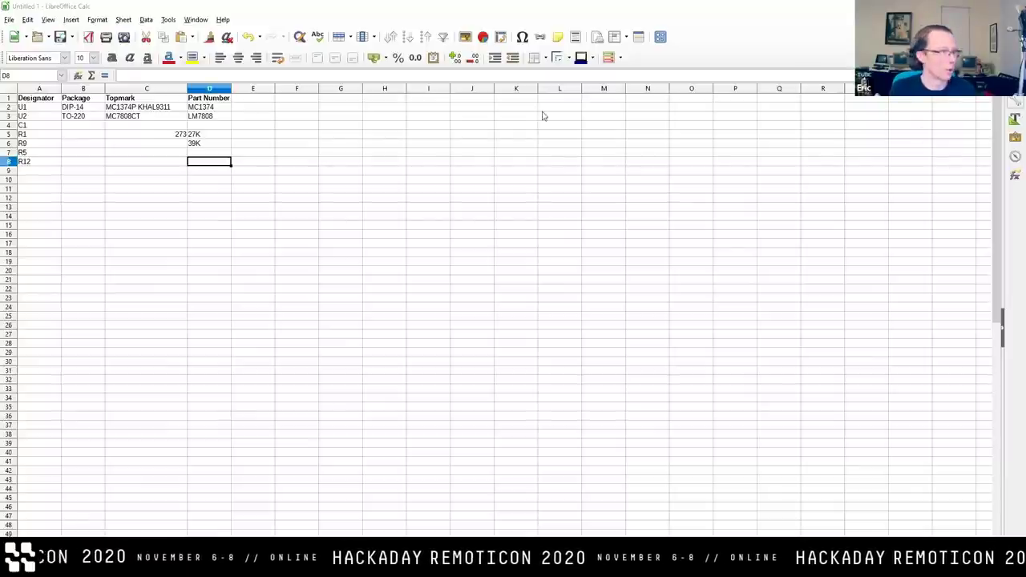
Enter the part numbers 180K for R5 and 2K for R12.
left_click(210, 156)
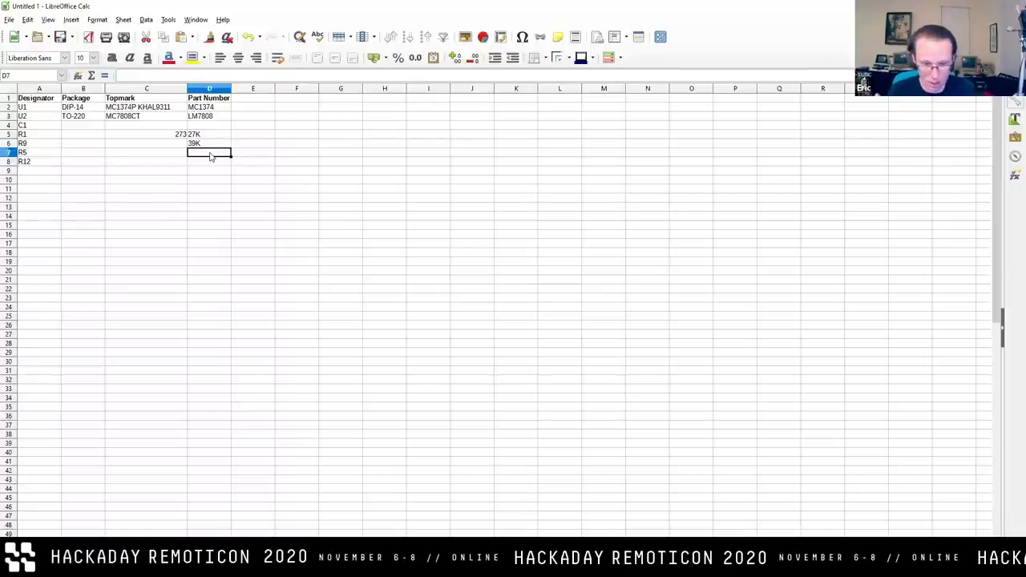
type("1800")
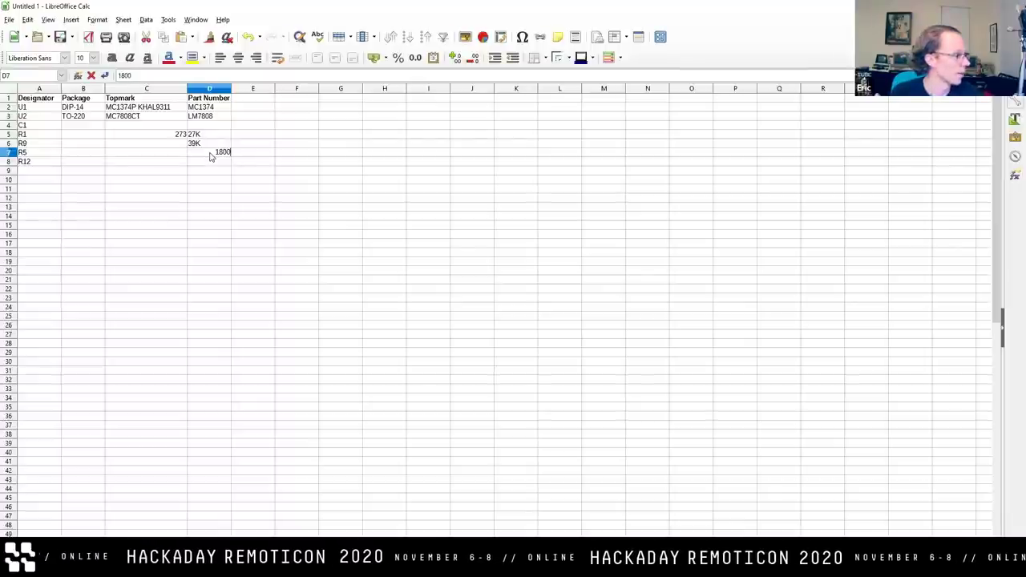
key("BackSpace")
type("0L")
key("BackSpace")
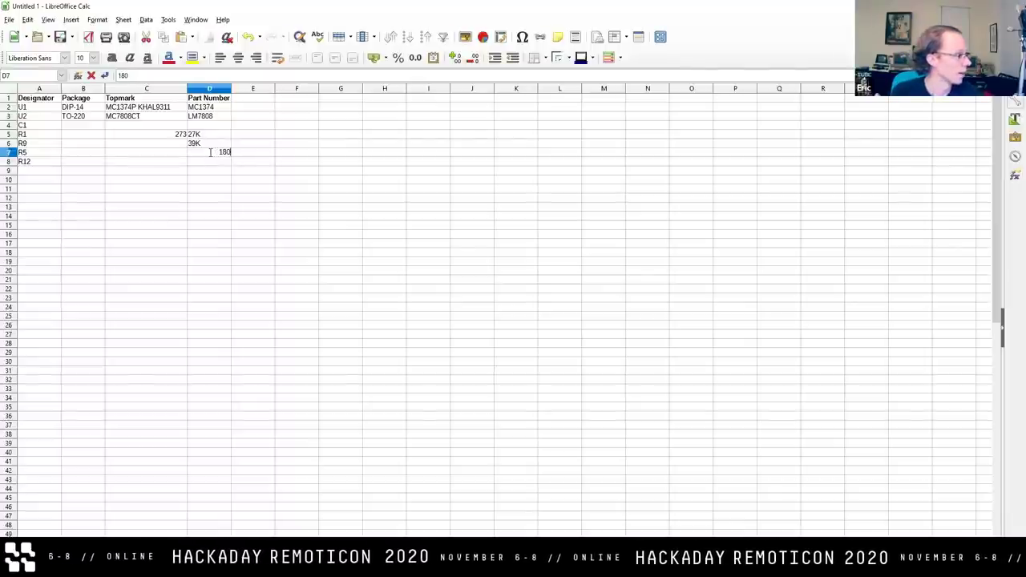
type("K")
key("Return")
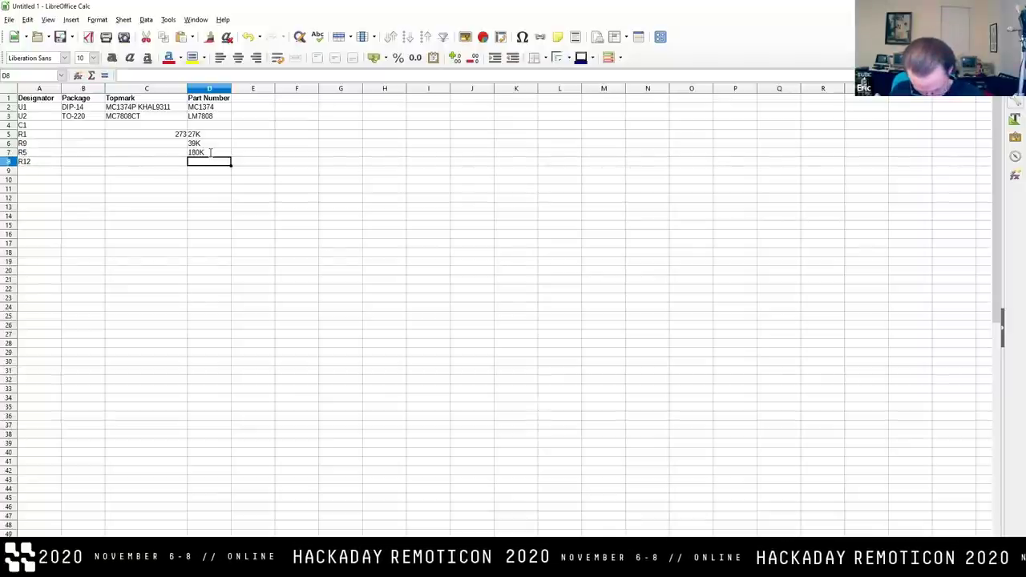
type("2K")
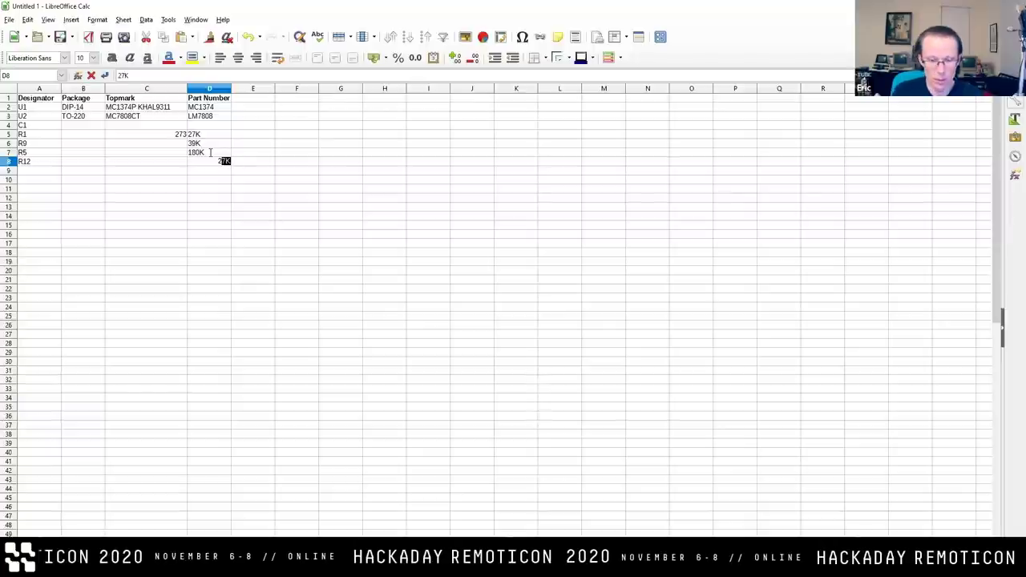
key("Return")
Add row 9 with designator L3 and topmark 120, leaving the package empty.
key("Left")
key("Left")
key("Left")
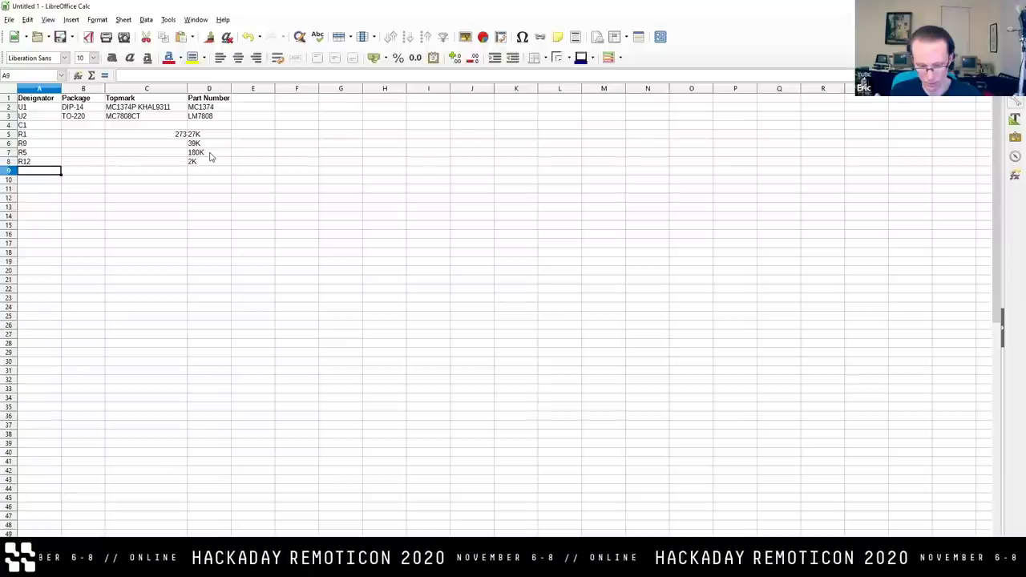
type("L3")
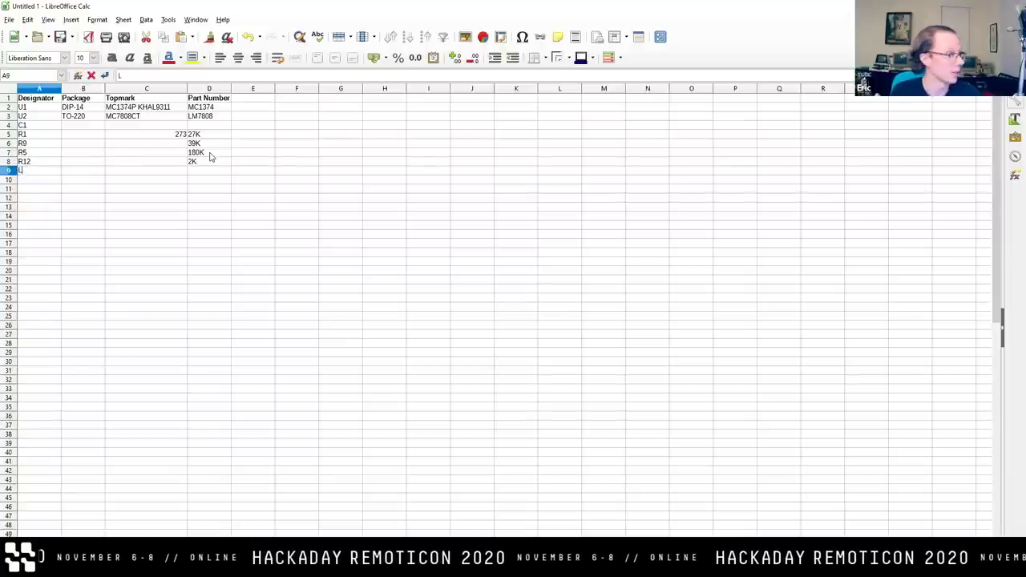
key("Tab")
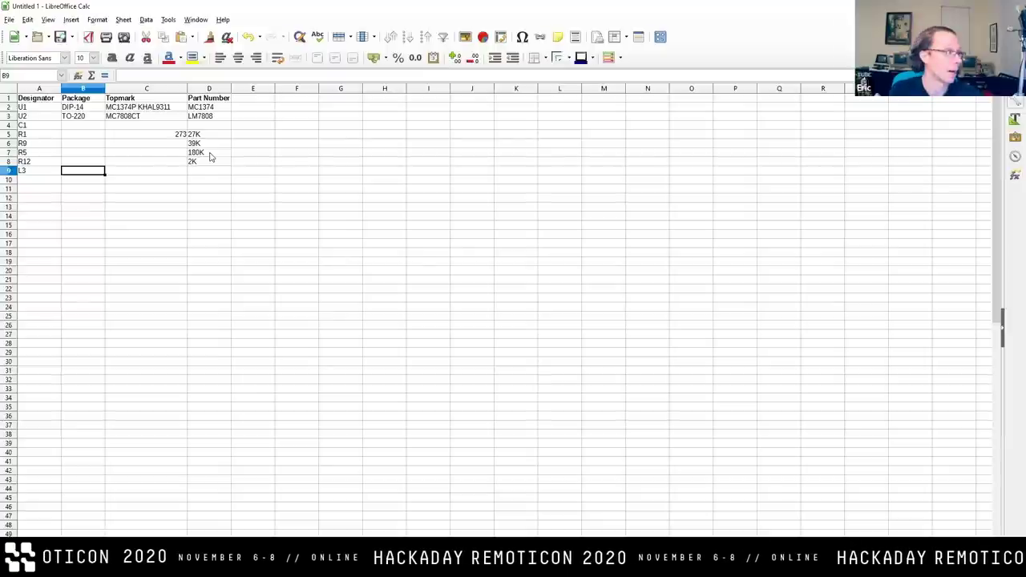
key("Tab")
type("120")
key("Return")
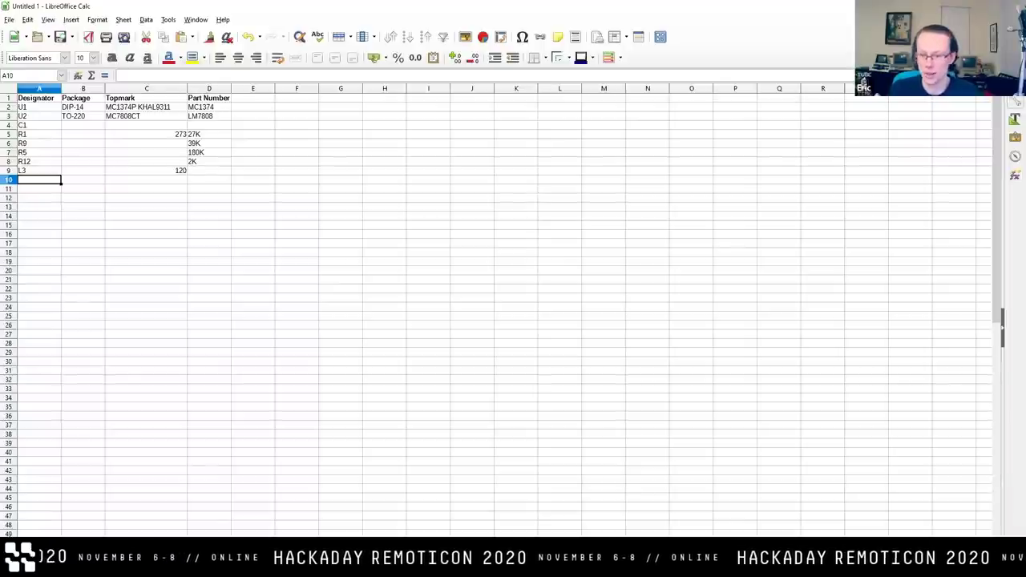
Add designators C7 in row 10 and C3 in row 11.
double_click(53, 184)
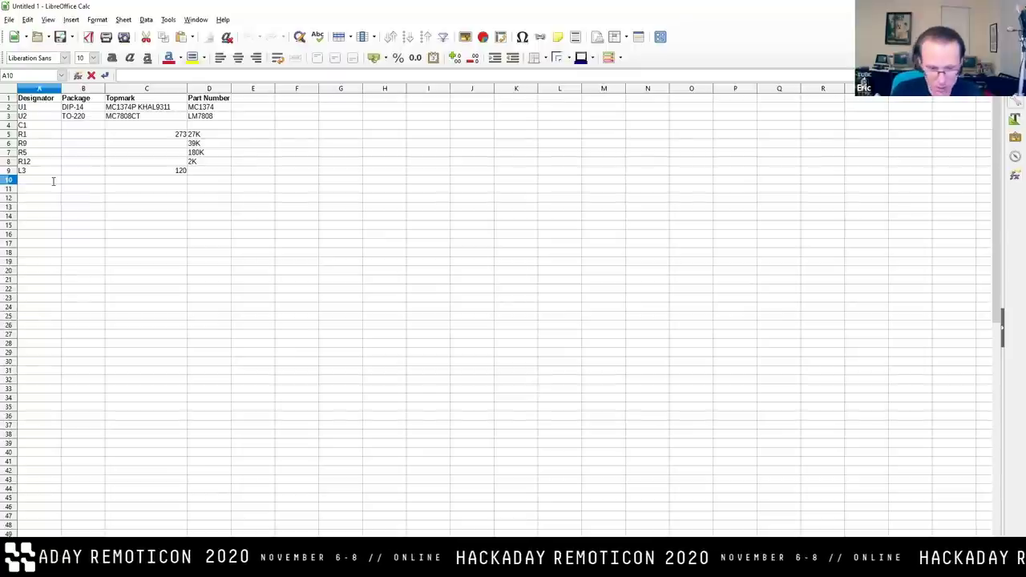
type("C7")
key("Return")
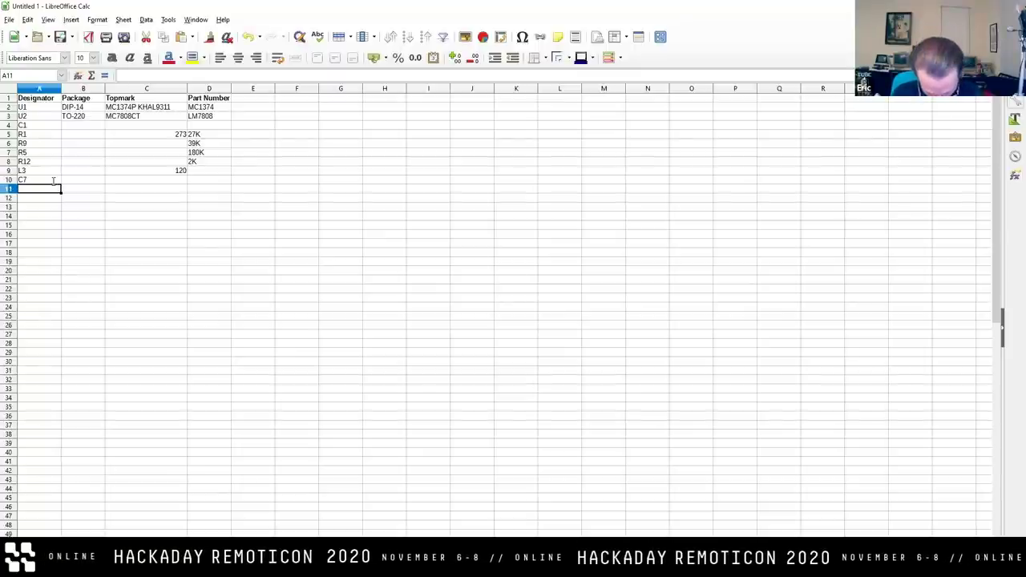
type("C3")
key("Return")
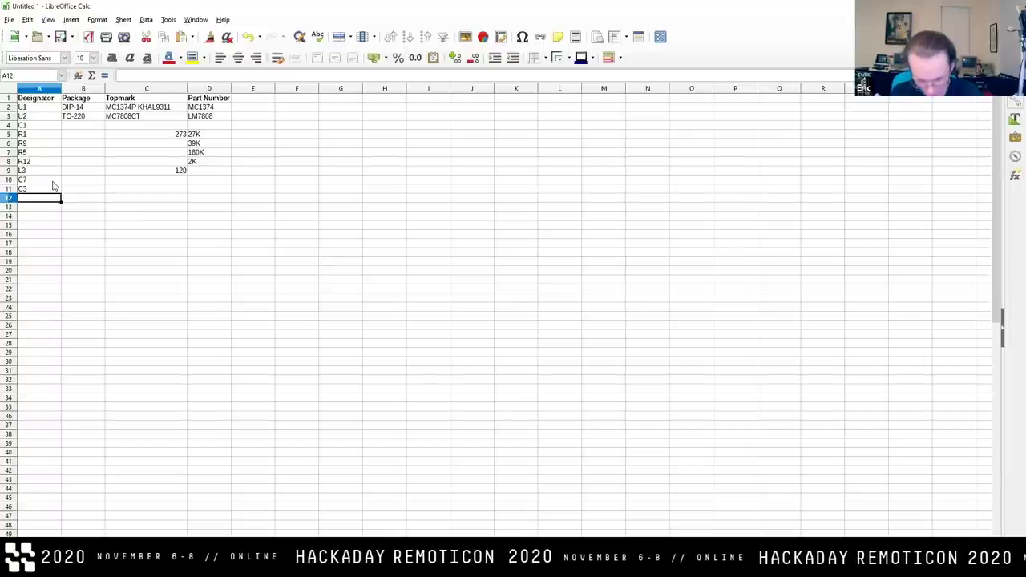
Enter 0.33uF as the part number for C3.
key("Up")
key("Right")
key("Right")
key("Right")
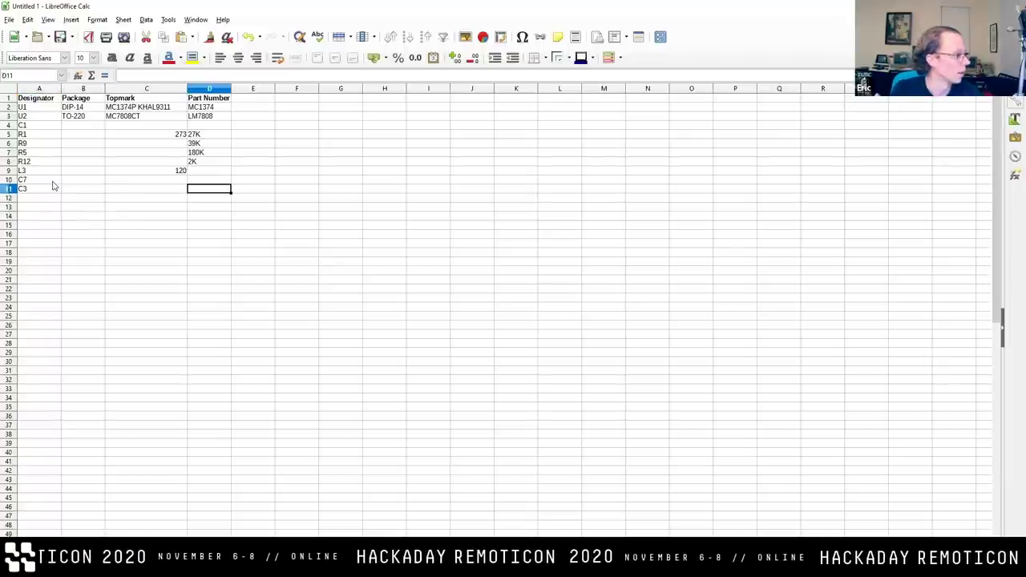
type("0.33uF")
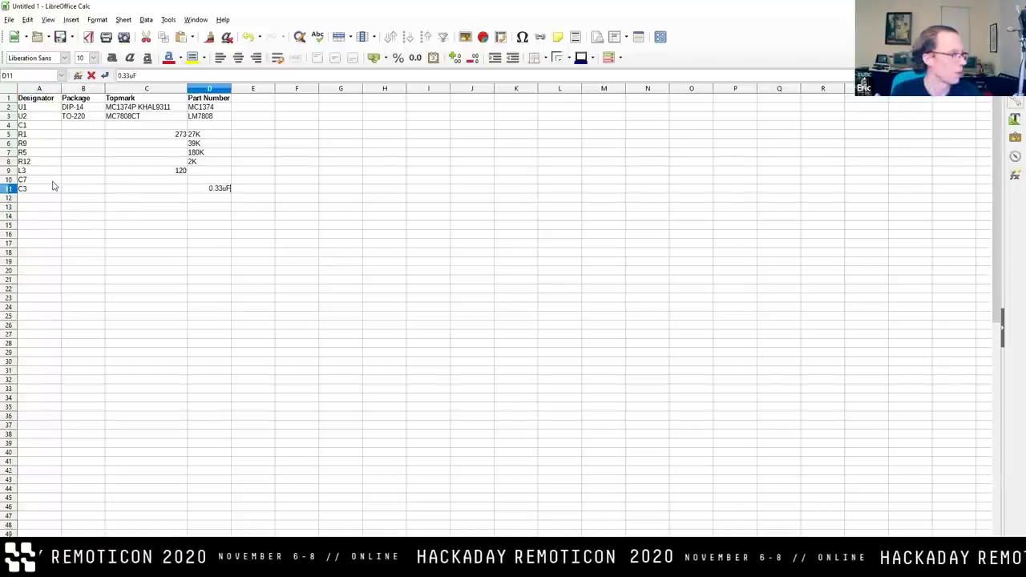
key("Return")
Enter 334 as C3's topmark and go to the empty designator cell in row 12.
key("Left")
key("Left")
key("Up")
key("Right")
type("334")
key("Return")
key("Left")
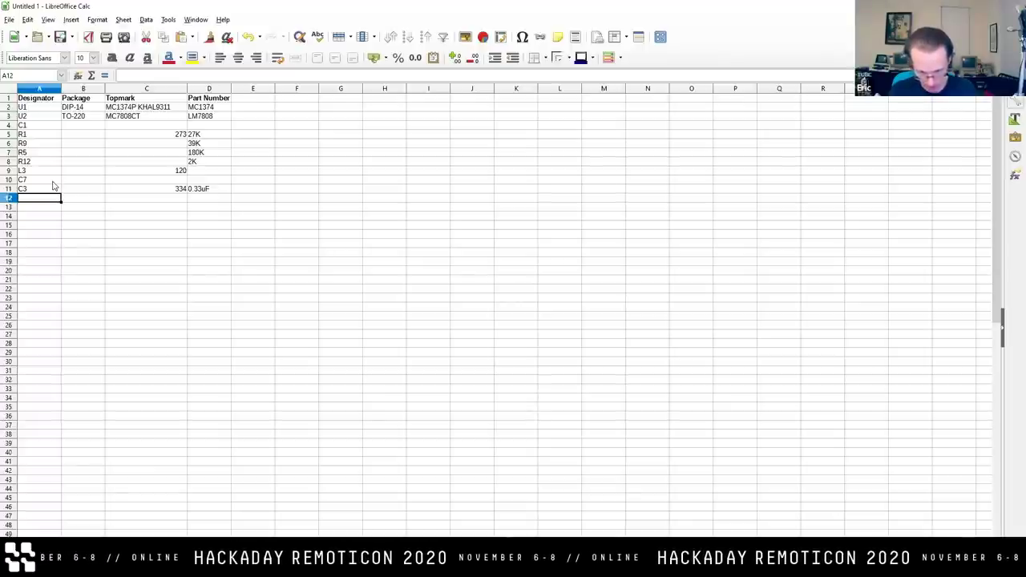
Add row 12 with designator C16 and part number 47uF 16V, leaving the package and topmark empty.
type("C16")
key("Right")
key("Right")
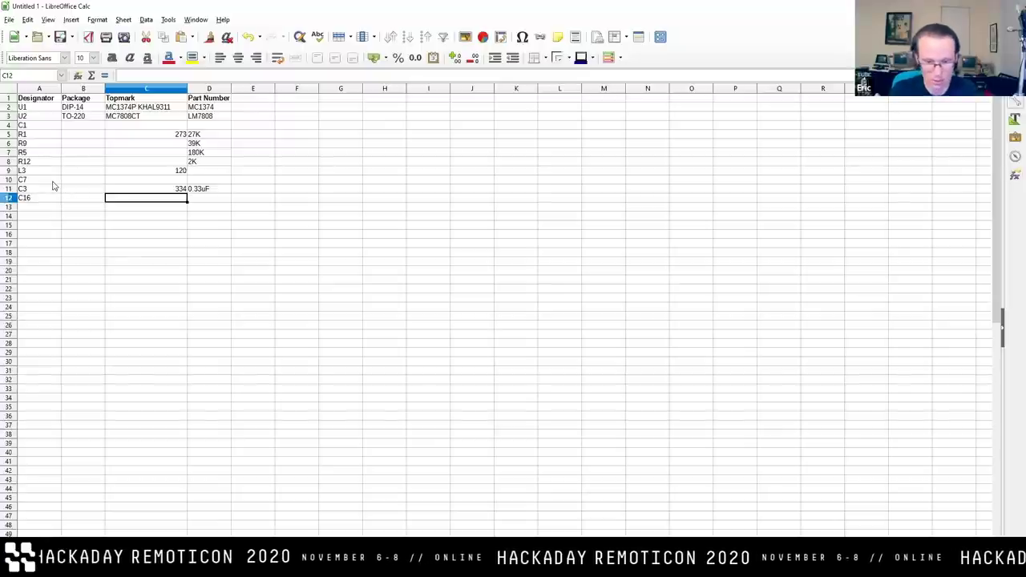
key("Right")
type("47uF 16V")
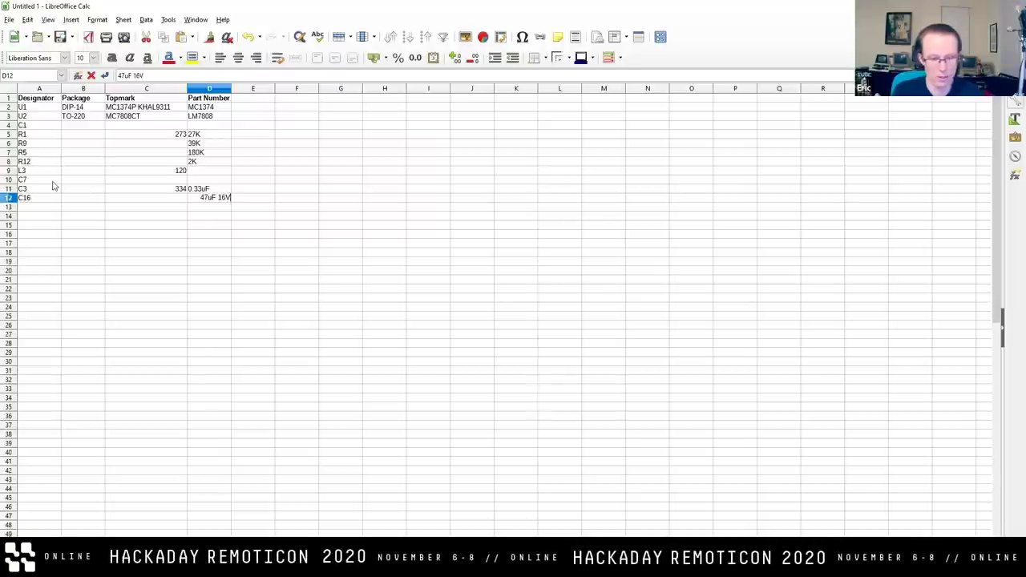
key("Return")
key("Home")
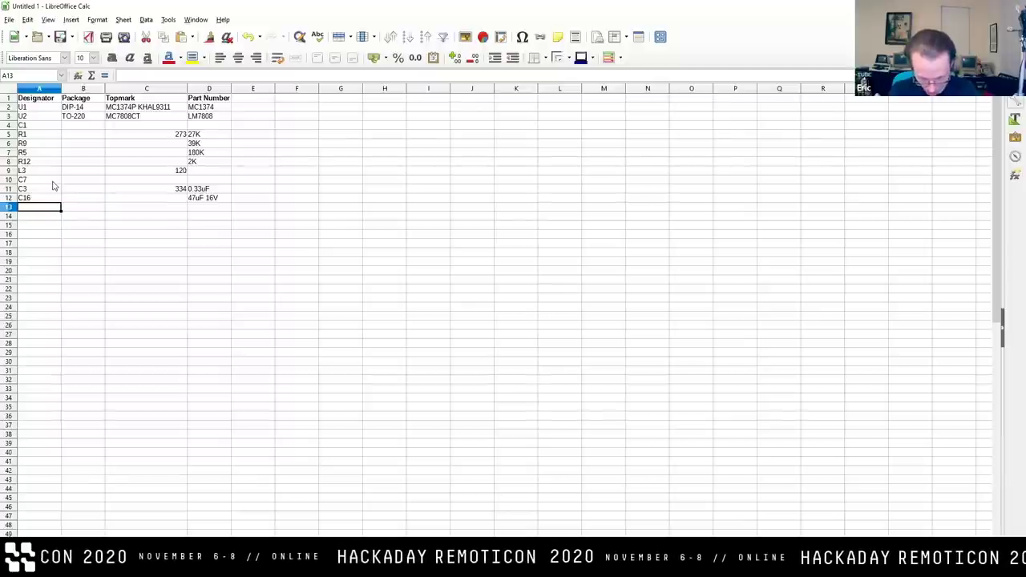
Add row 13 with designator C14 and part number 0.33uF, leaving the package and topmark empty.
type("C14")
key("Tab")
key("Tab")
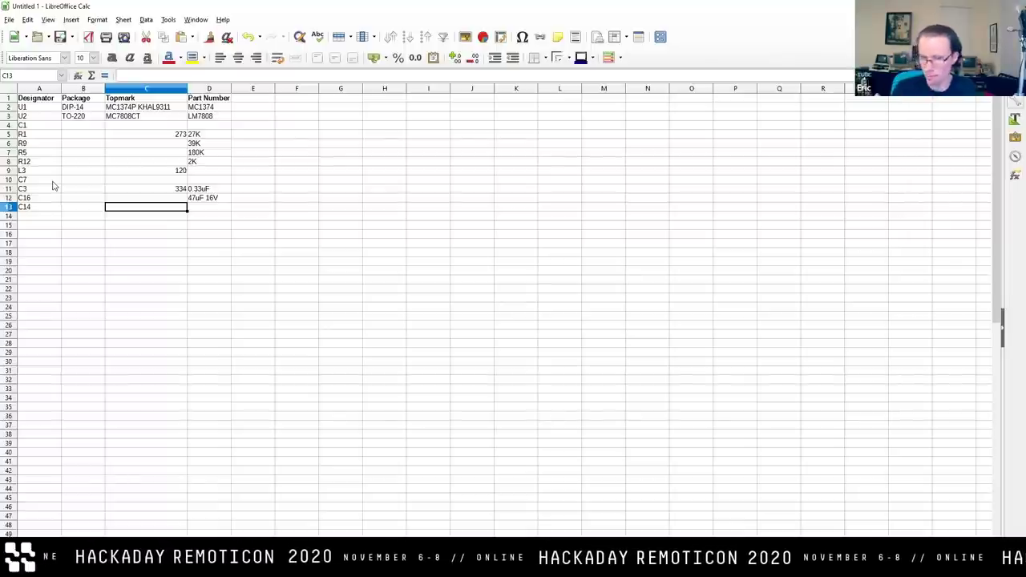
left_click(203, 210)
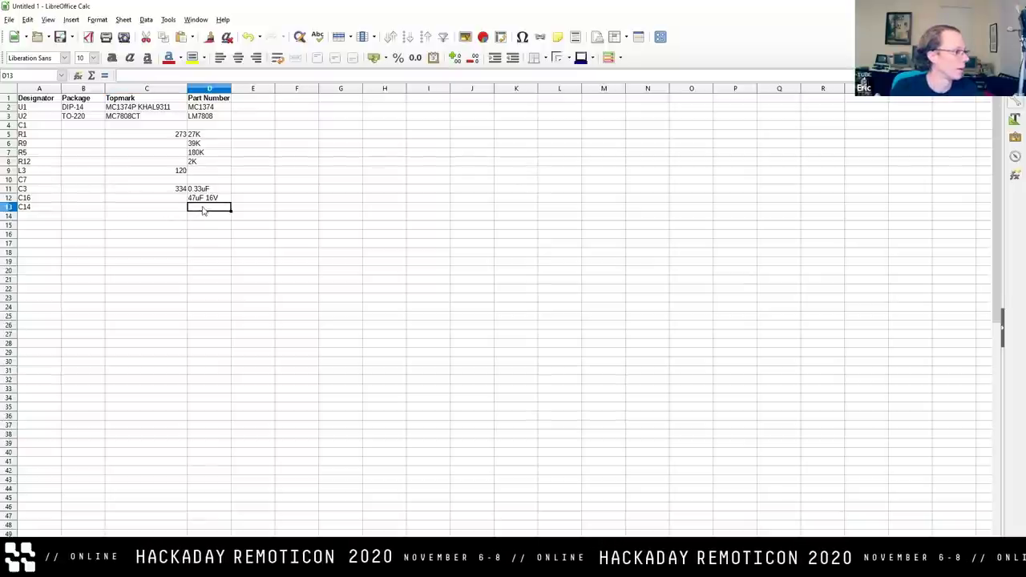
type("0.33uF")
key("Return")
key("Left")
key("Left")
key("Left")
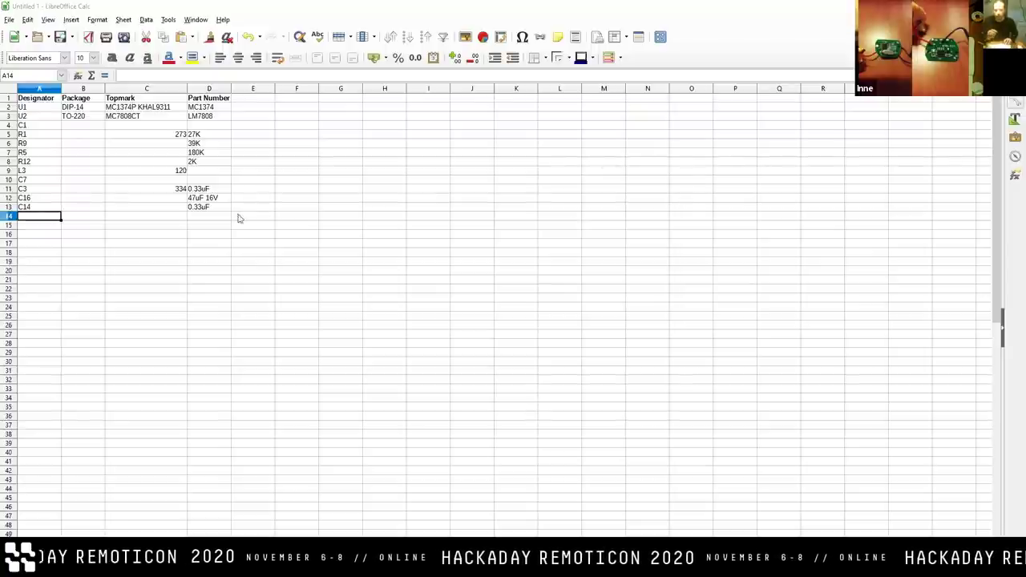
Add designator Q3 in row 14 and enter R1AN as its topmark.
double_click(48, 214)
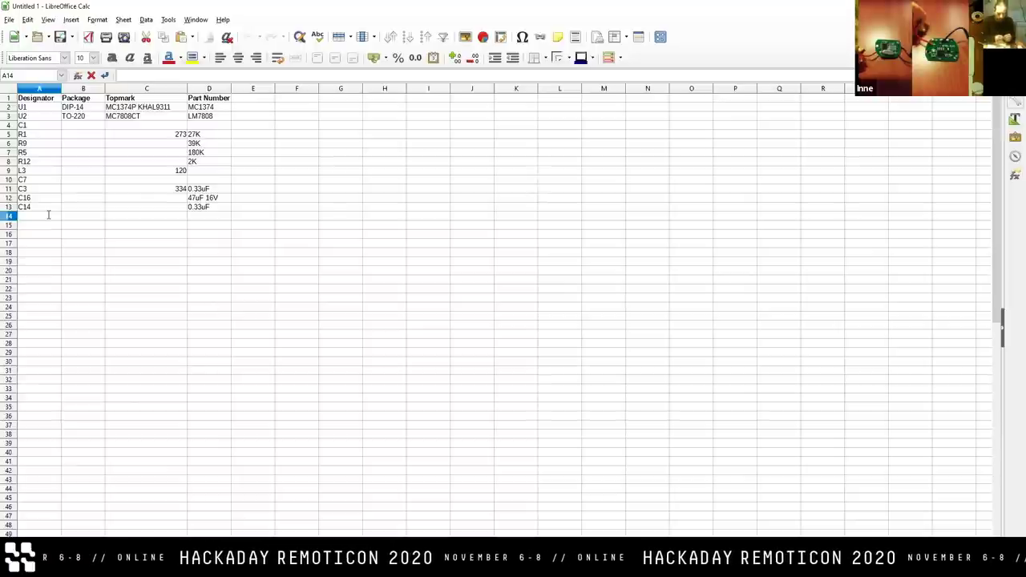
type("Q3")
left_click(200, 222)
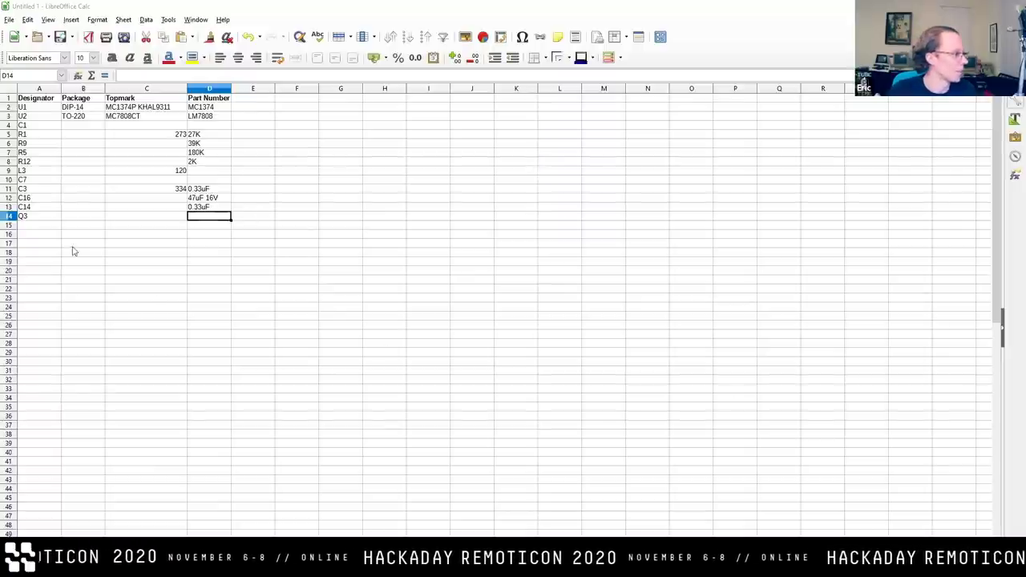
left_click(45, 225)
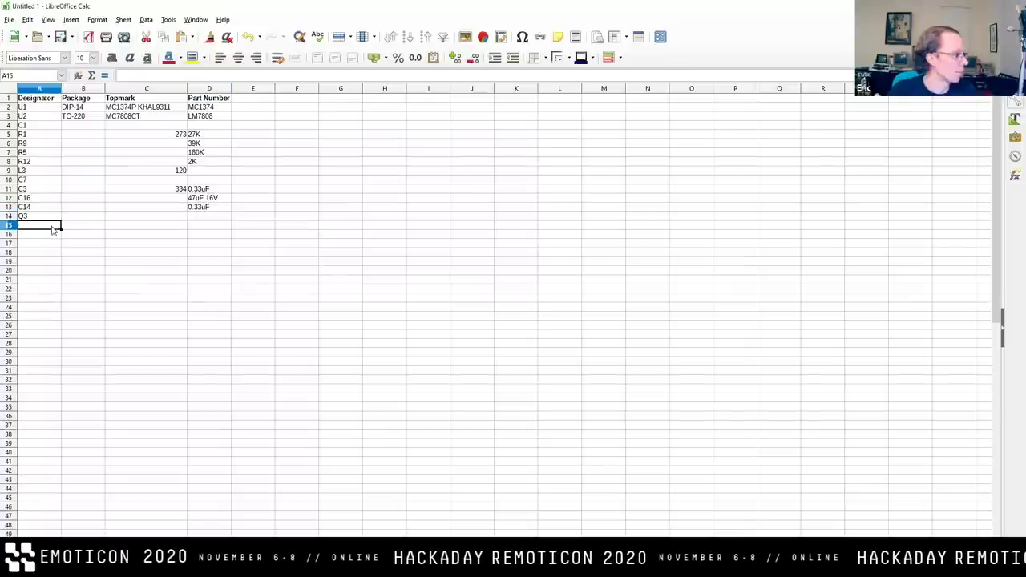
left_click(214, 219)
double_click(215, 221)
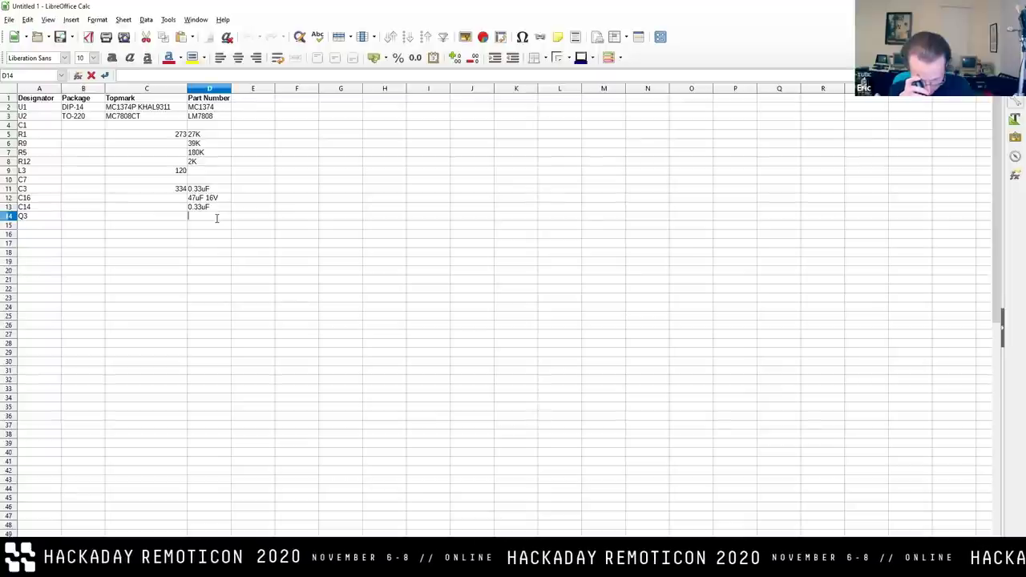
double_click(161, 216)
type("R")
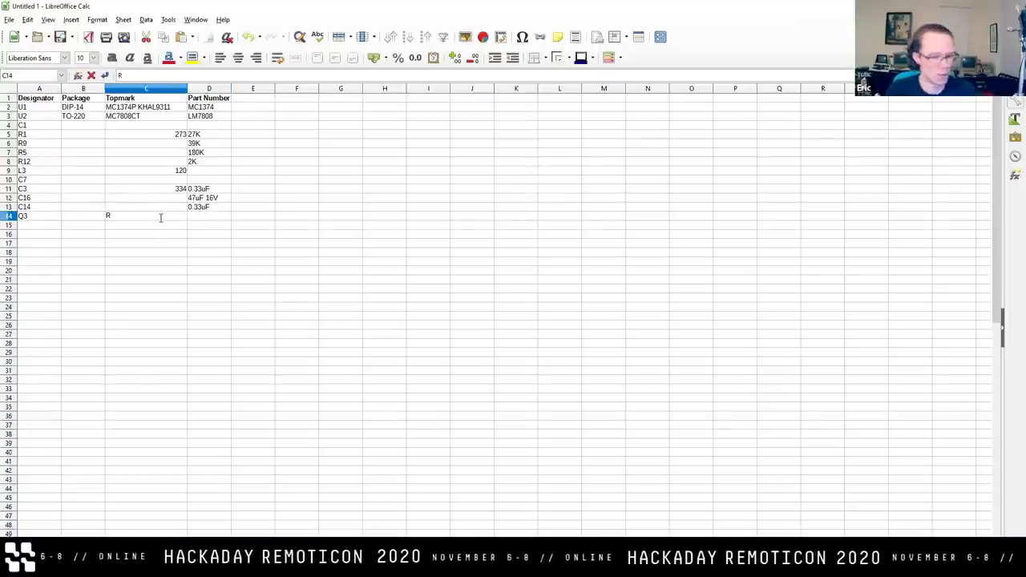
type("1AN")
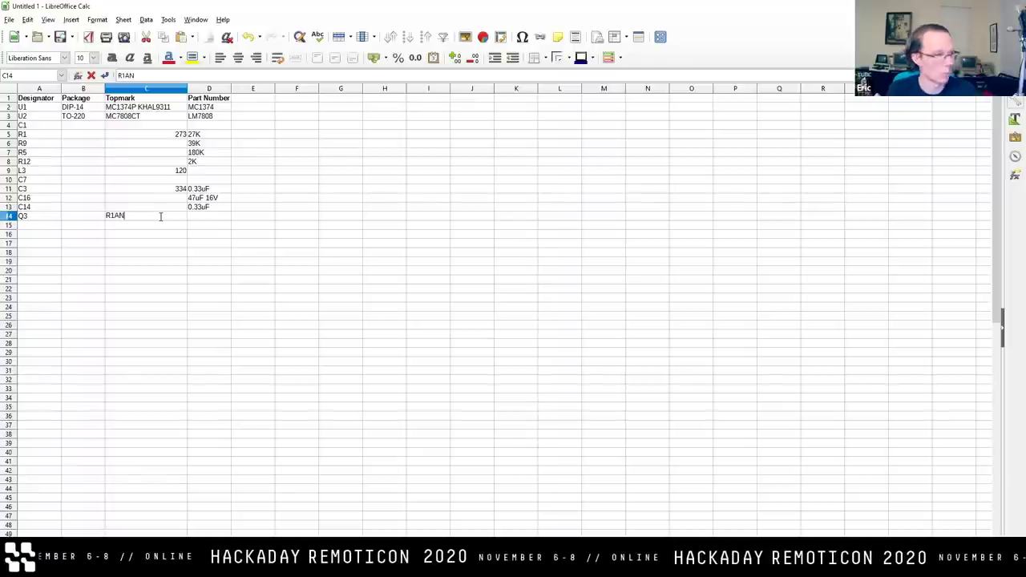
left_click(219, 217)
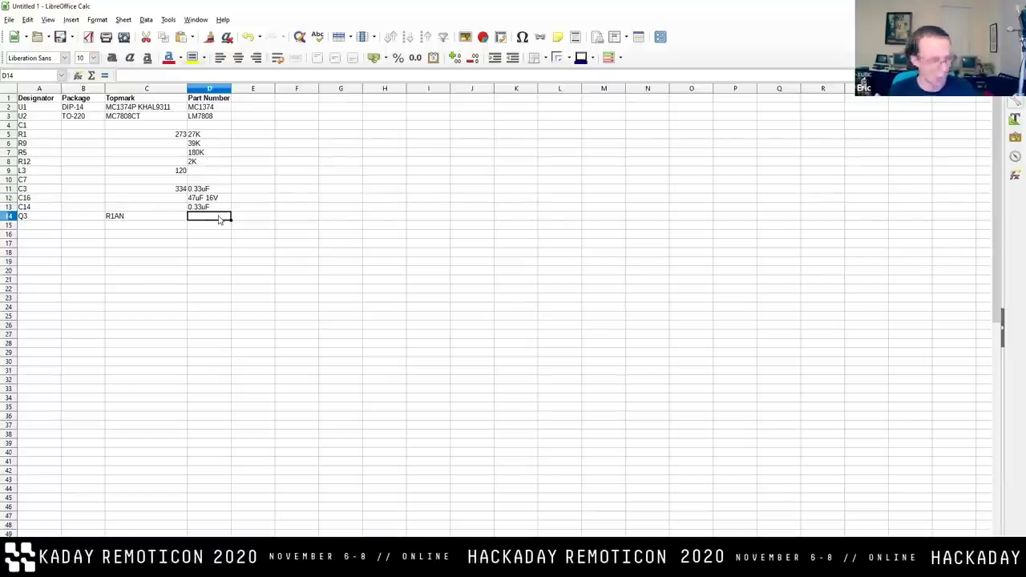
Enter SOT-23 as the package for Q3.
key("Left")
key("Left")
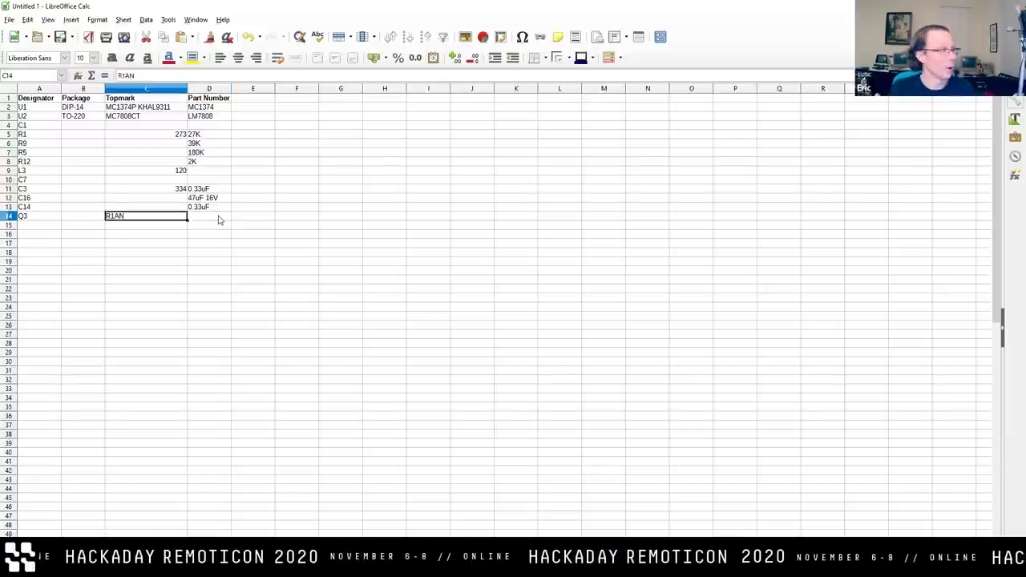
type("SOT-23")
key("Return")
key("Up")
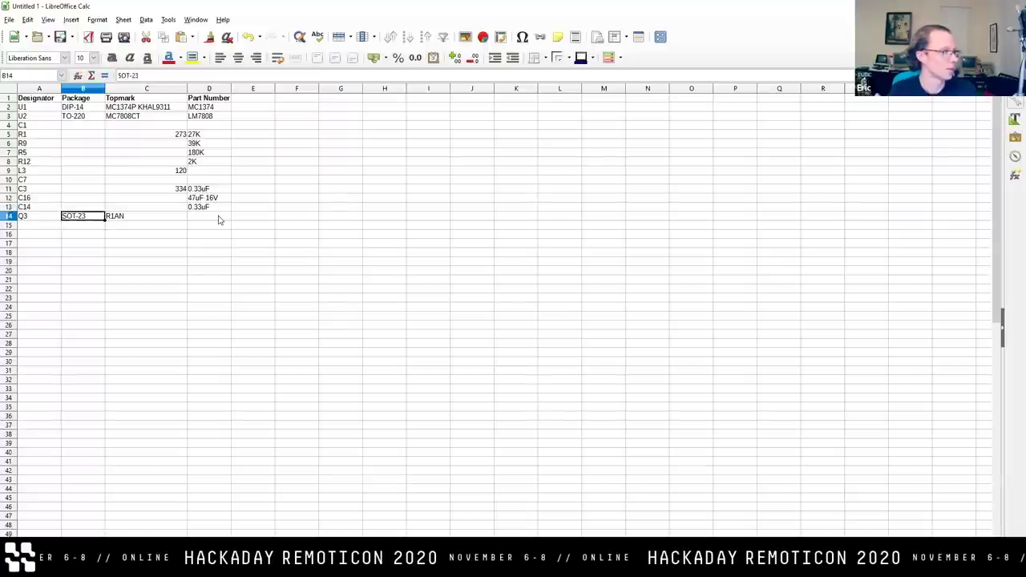
key("Right")
key("Right")
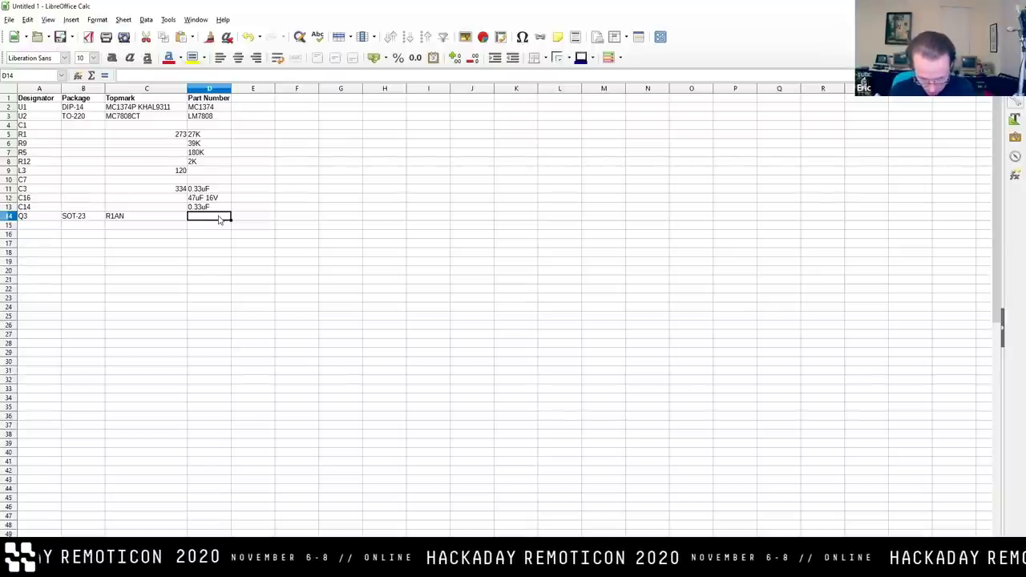
Add row 15 with designator C13 and Trimmer cap in the topmark column, leaving the part number empty.
left_click(57, 226)
type("C1")
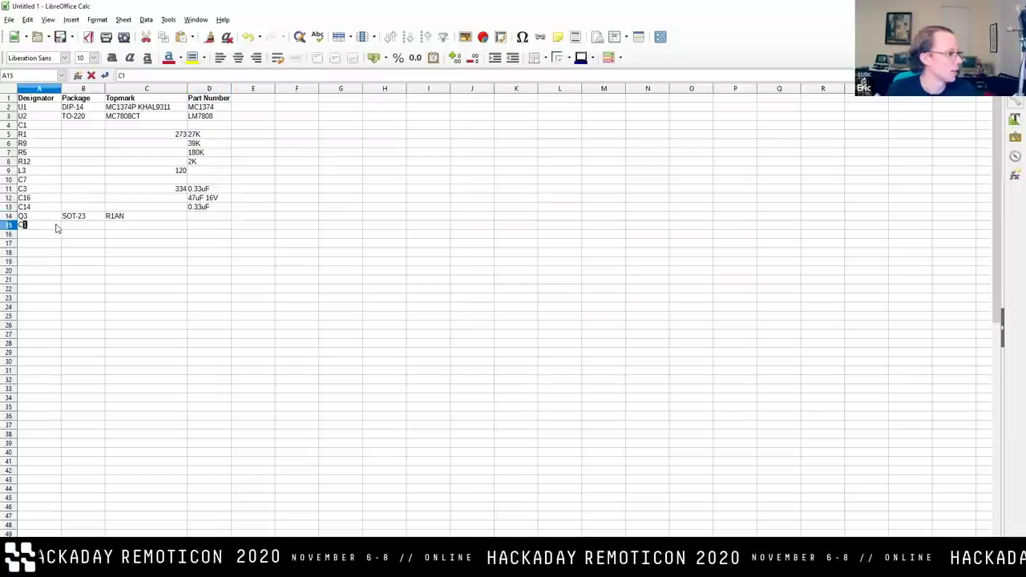
type("3")
left_click(135, 232)
type("Trimmer cap")
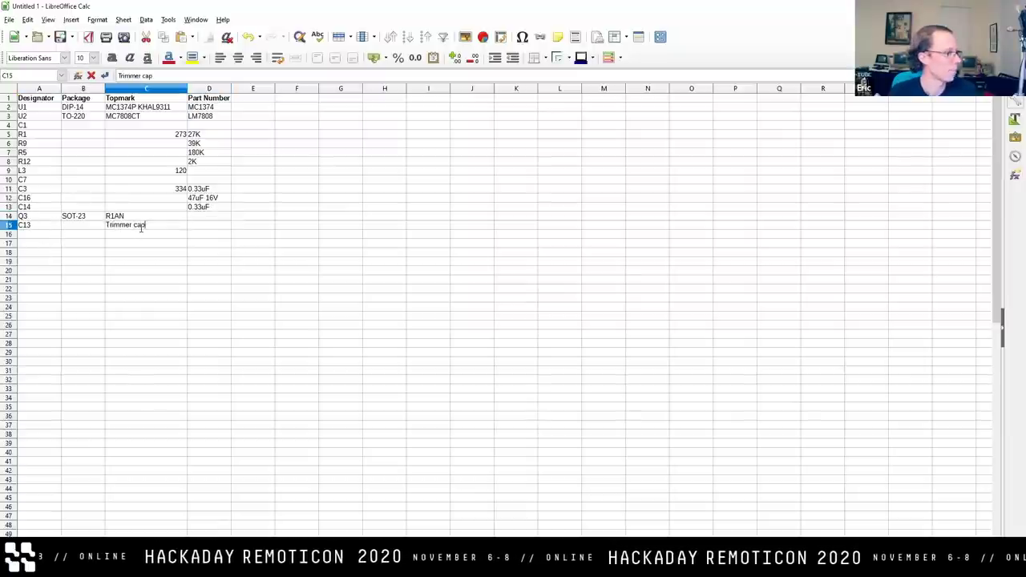
key("Tab")
key("Return")
key("Left")
key("Left")
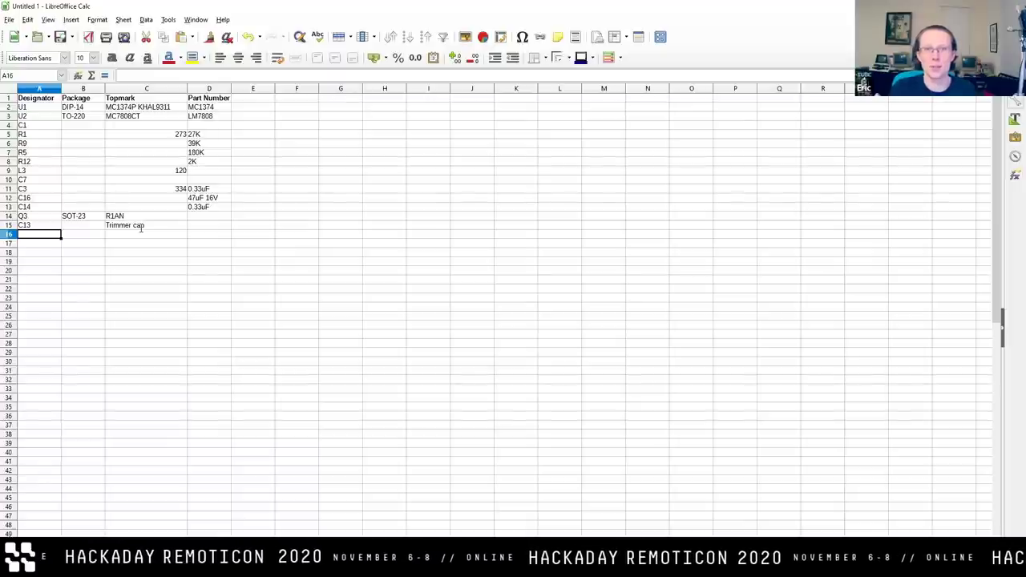
Add row 16 with designator R17 and part number 100, leaving the package and topmark empty.
double_click(48, 235)
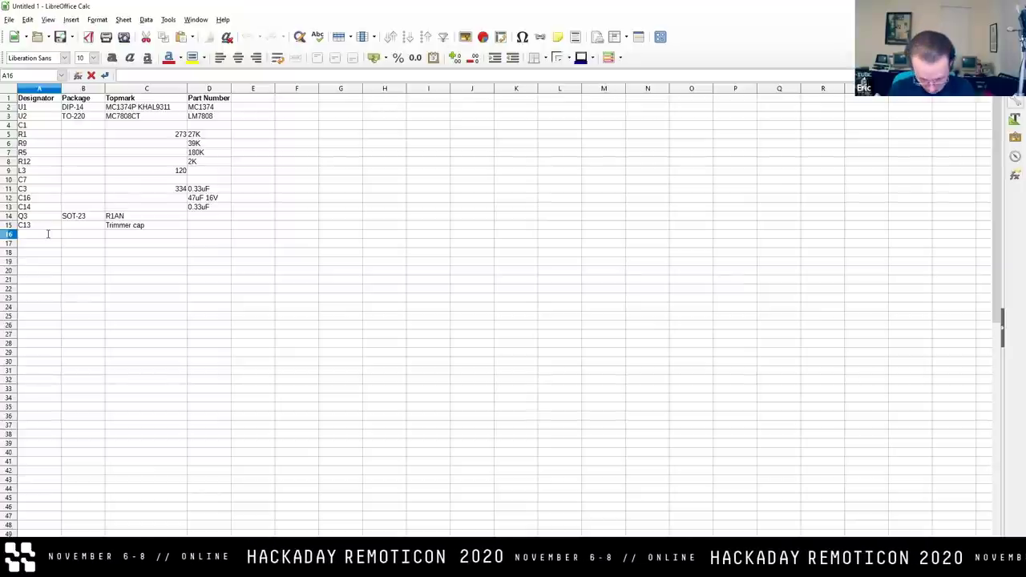
type("R17")
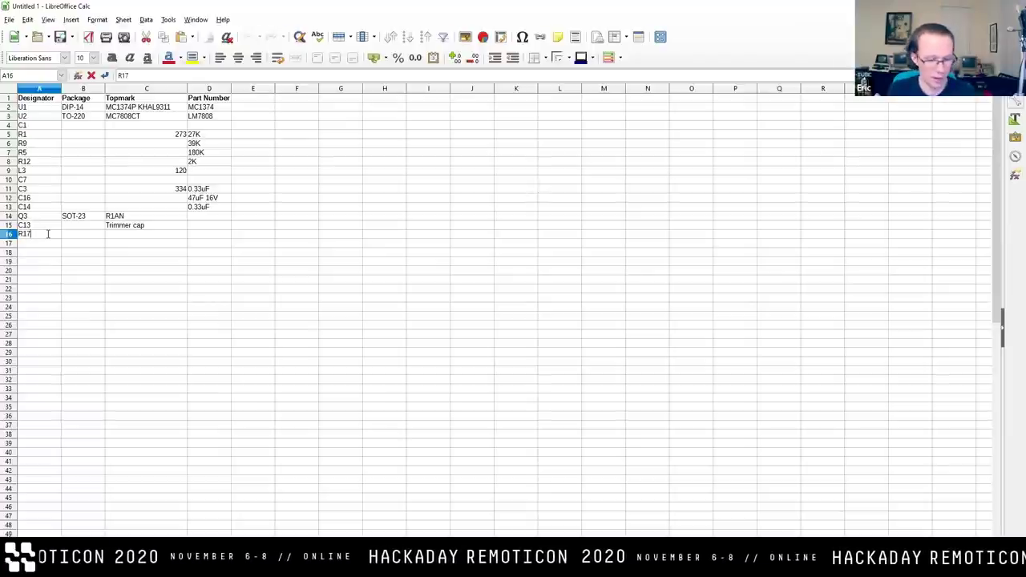
key("Tab")
key("Tab")
key("Tab")
type("100")
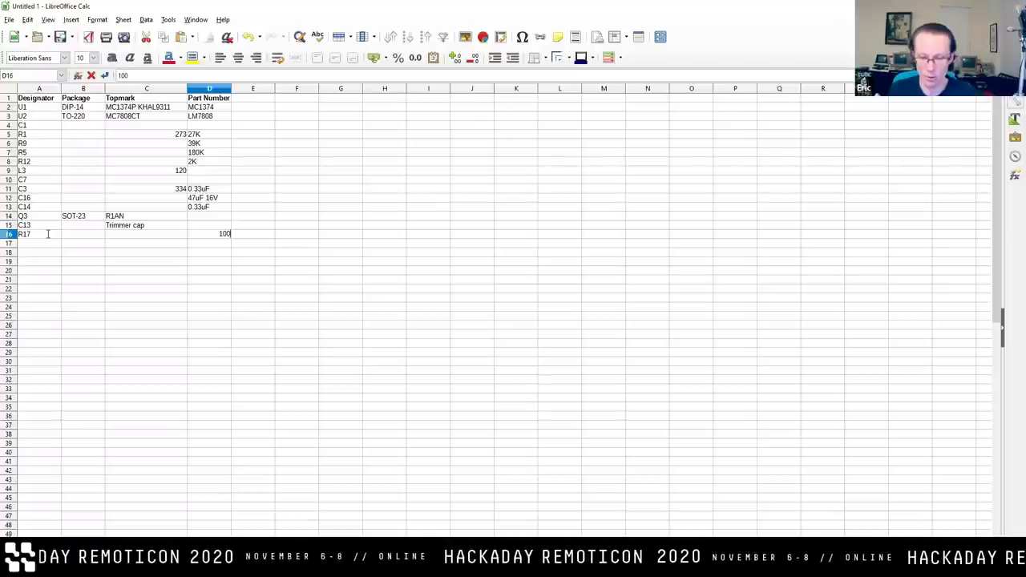
key("Return")
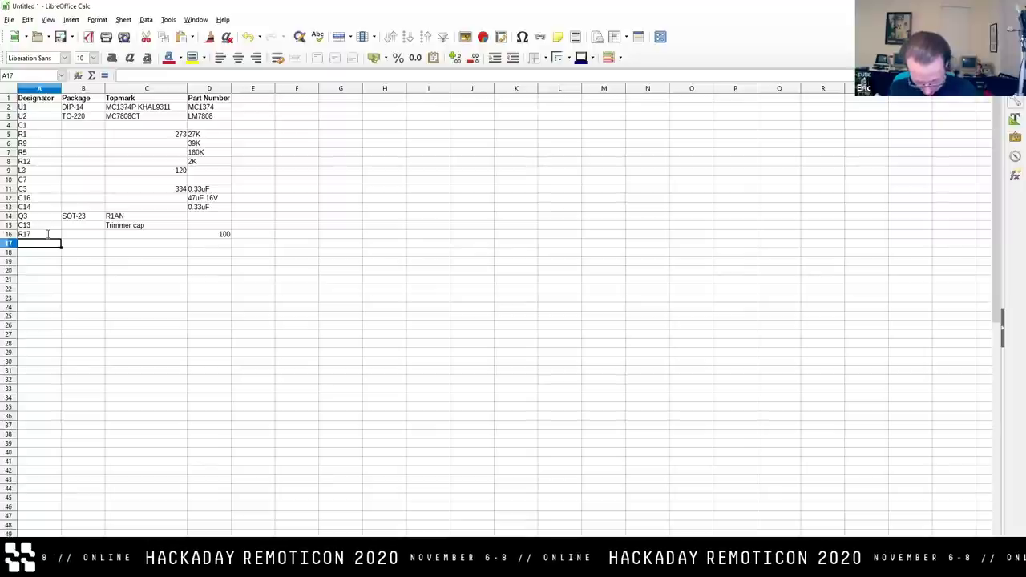
Add designator C? in row 17 with its other columns empty and go to the designator cell in row 18.
type("C7")
key("Tab")
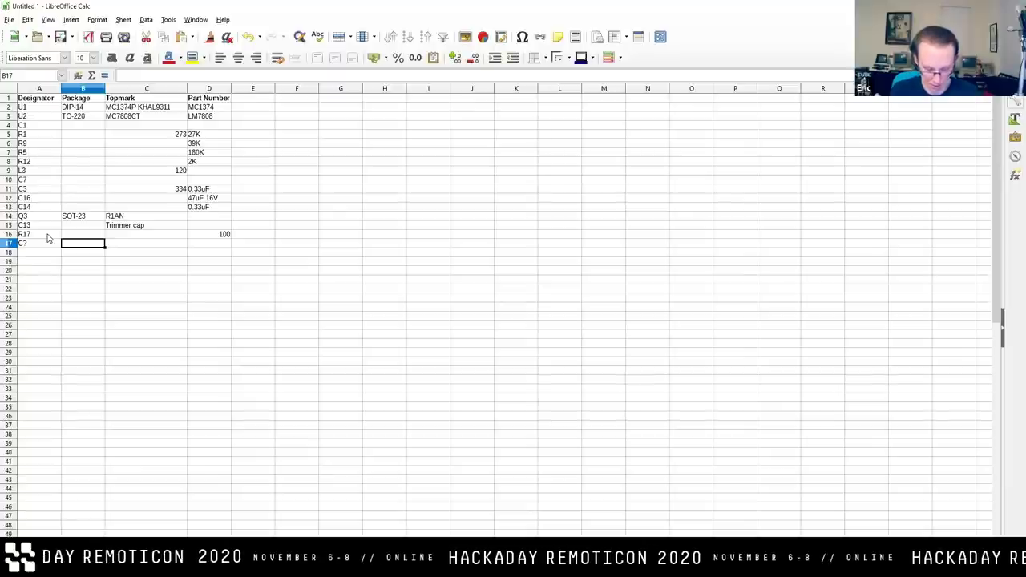
key("Tab")
key("Tab")
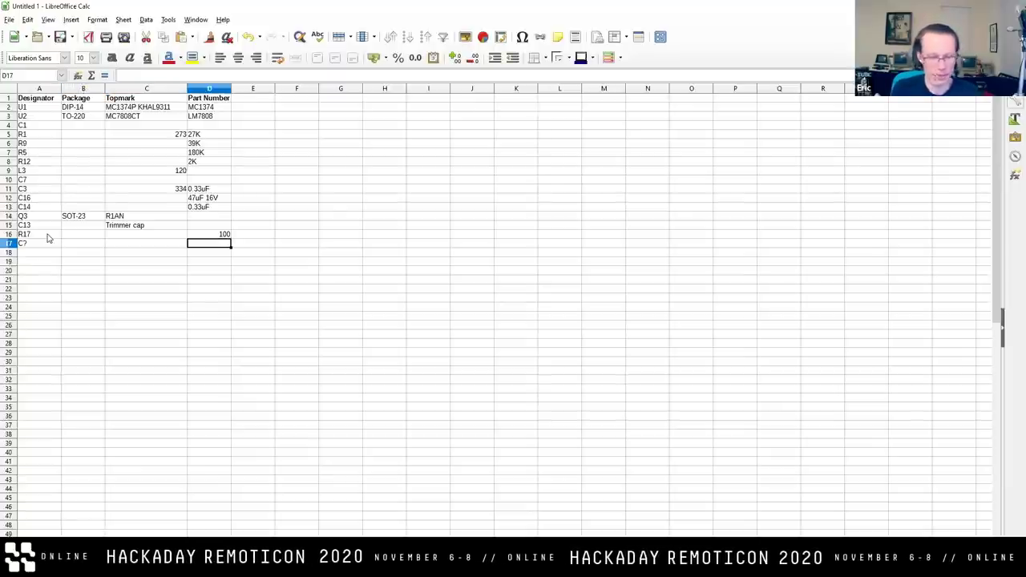
key("Down")
key("Left")
key("Left")
key("Left")
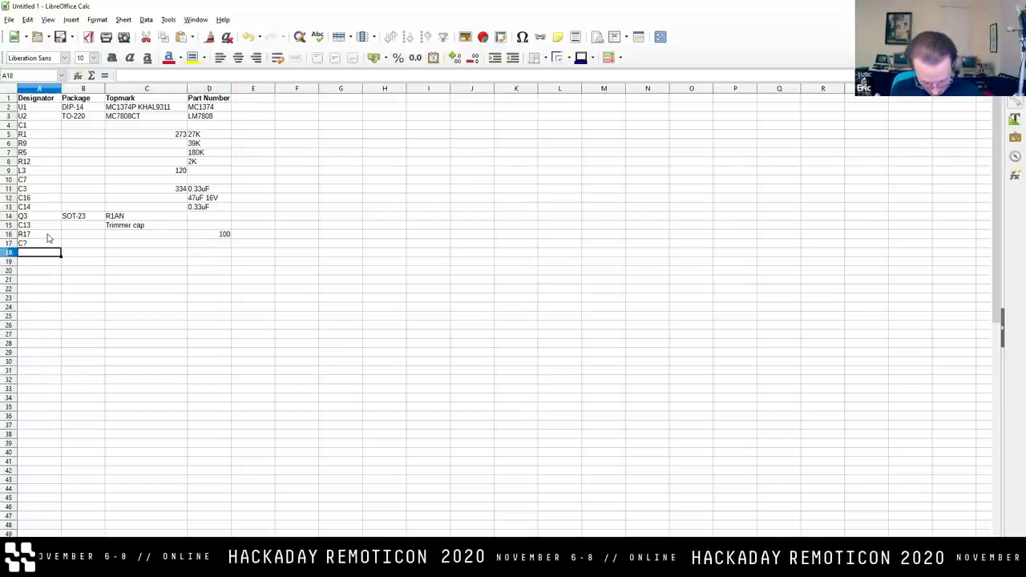
Add designator Q5 in row 18 with topmark 2A, leaving the package empty.
type("Q5")
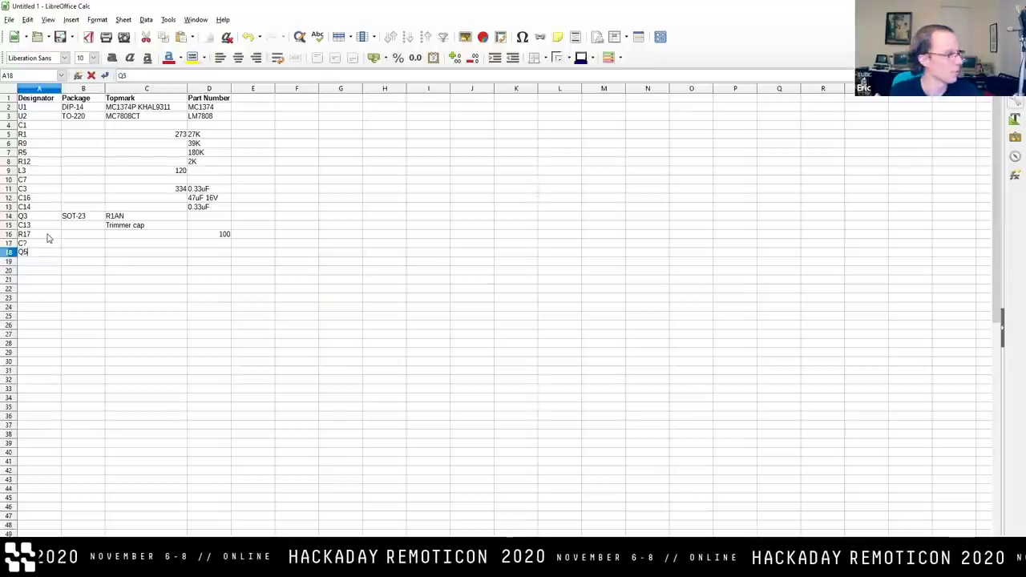
key("Tab")
key("Tab")
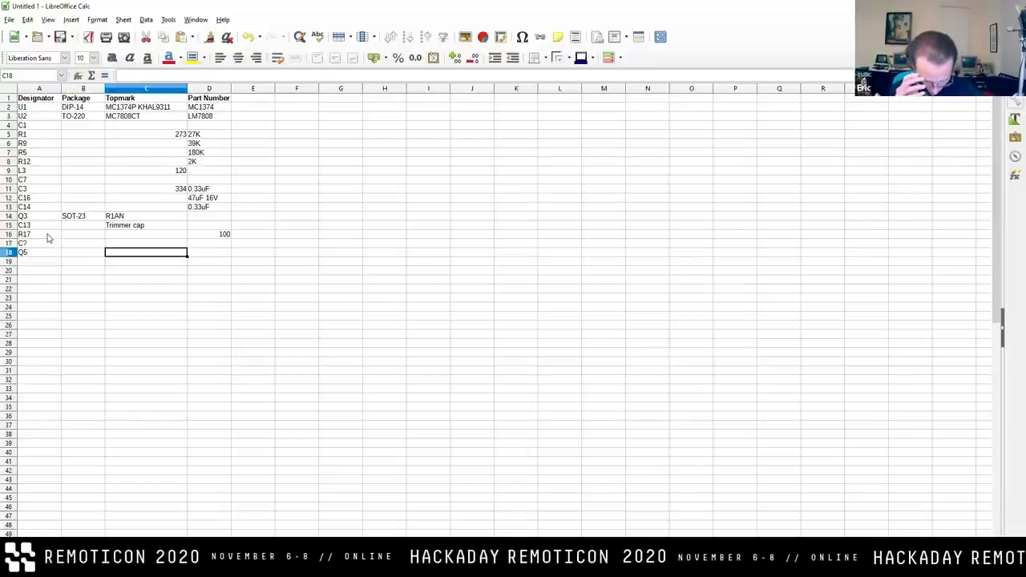
type("2A")
key("Tab")
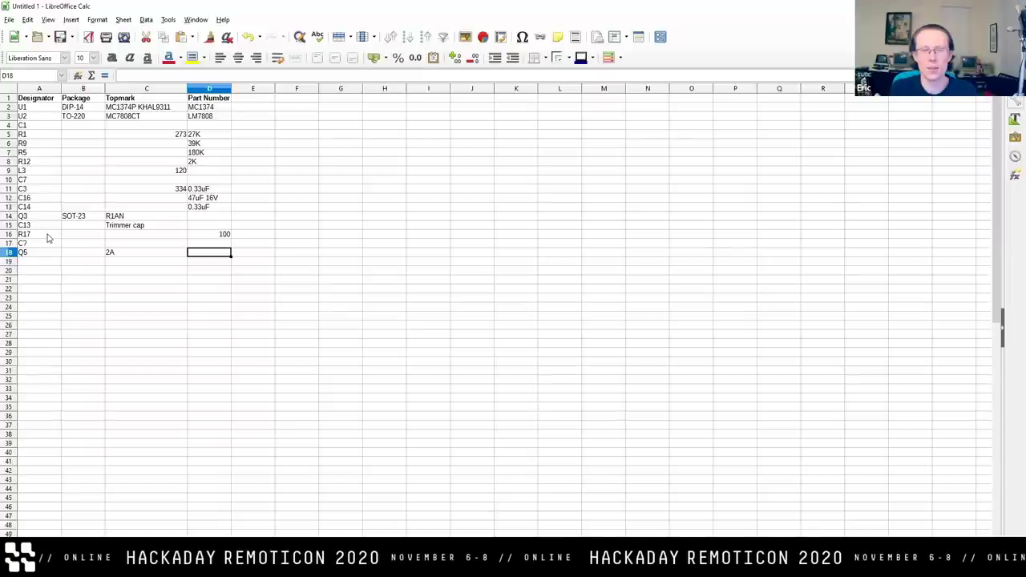
Enter MPS2222A as the part number for Q5.
type("2A")
key("BackSpace")
key("BackSpace")
type("MPS")
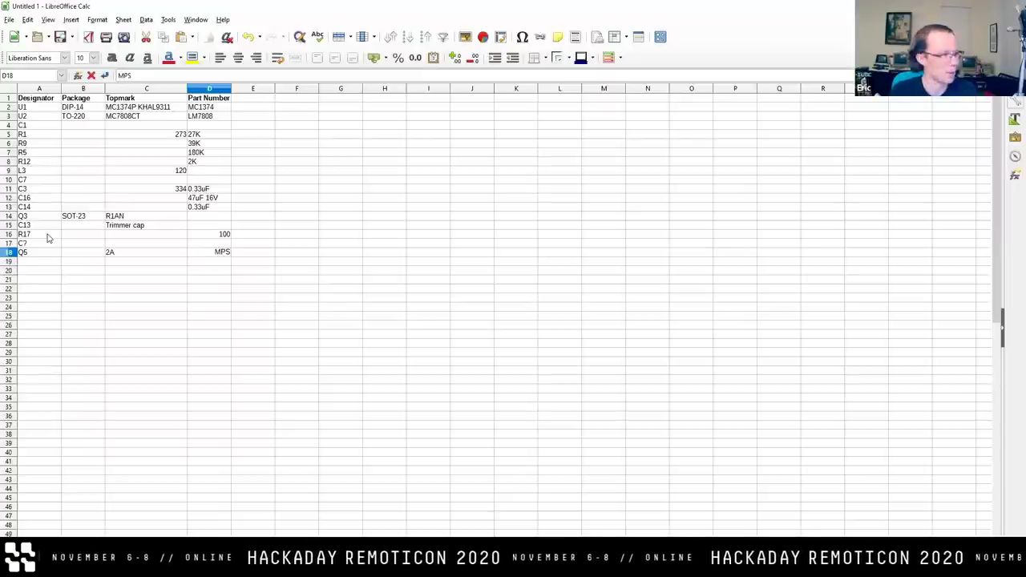
type("2222")
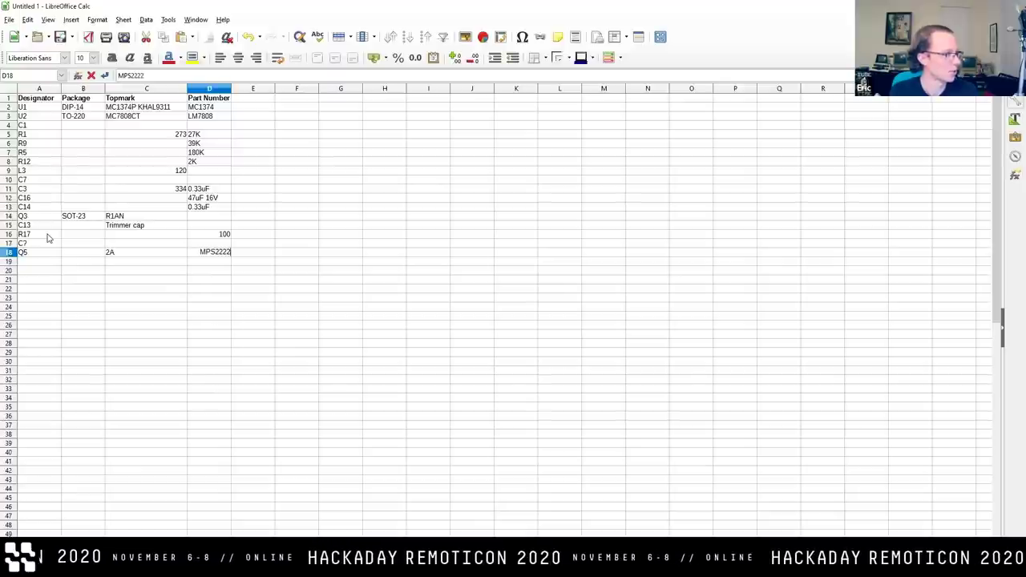
type("A")
key("Return")
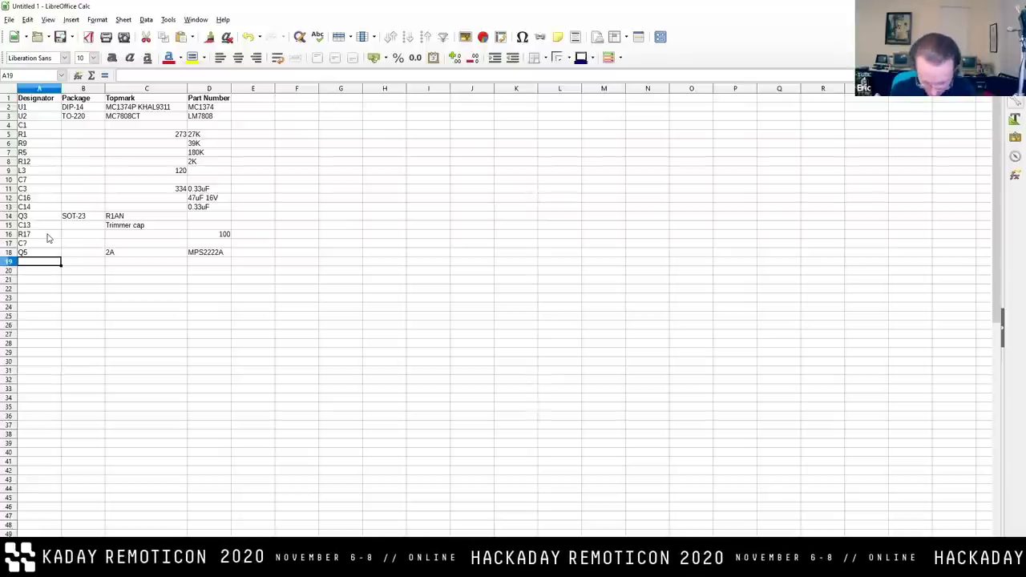
Add row 19 with designator R19 and part number 680, leaving the package and topmark empty.
double_click(36, 262)
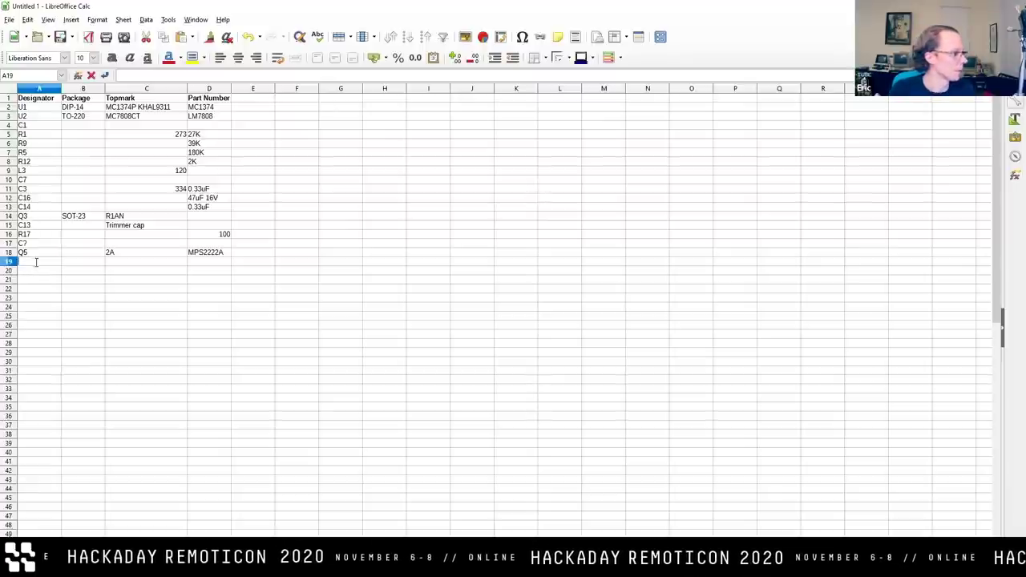
type("R19")
key("Tab")
key("Tab")
key("Tab")
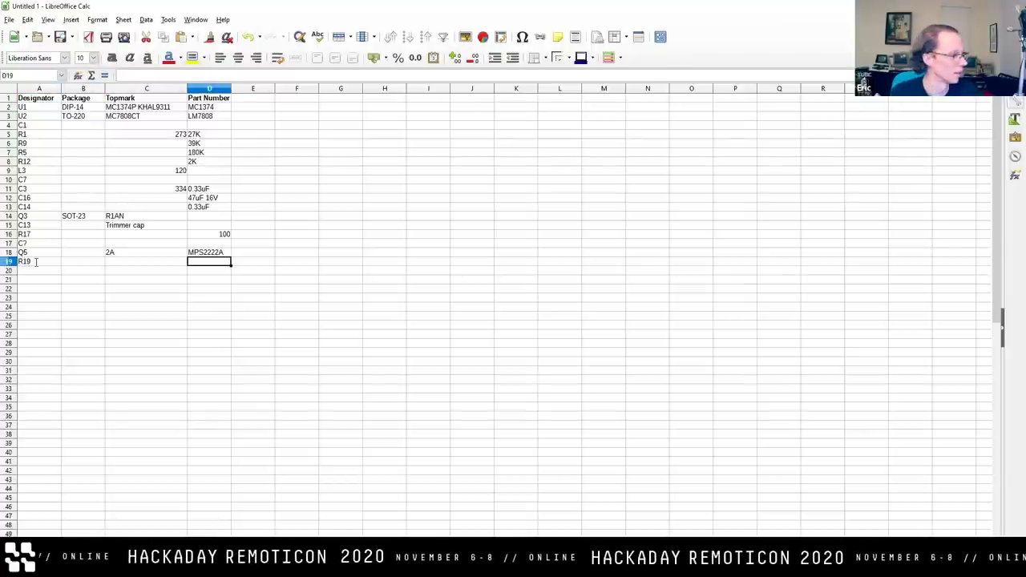
type("680")
key("Return")
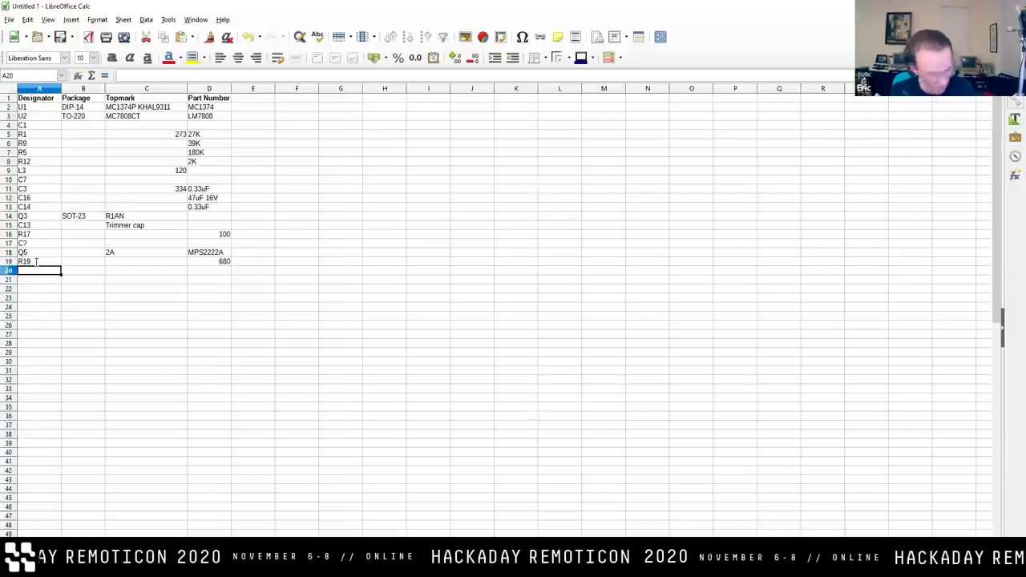
Add designator C15 alone in row 20, and designator R18 with part number 390 in row 21, leaving package and topmark empty.
type("C15")
key("Return")
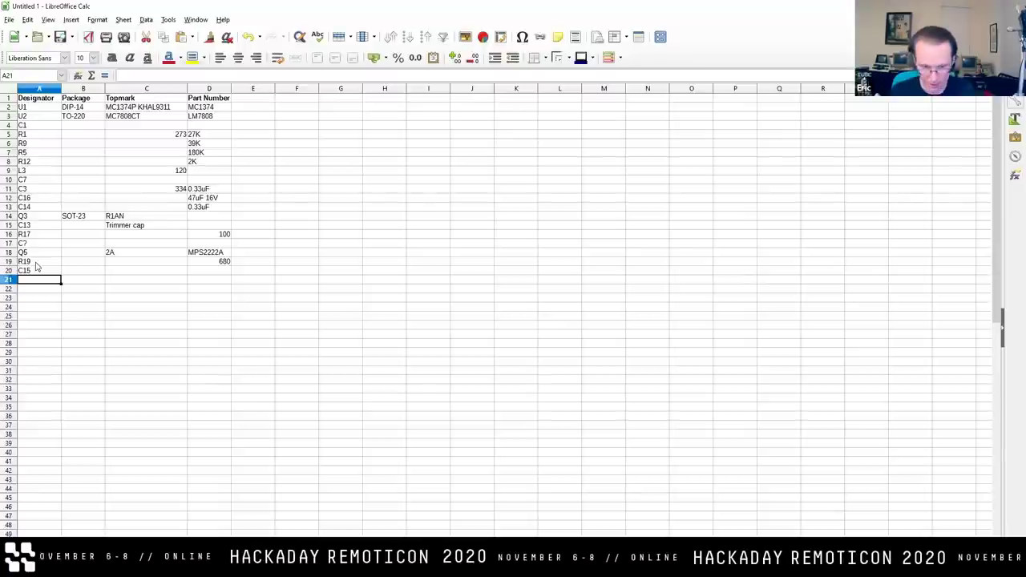
type("R")
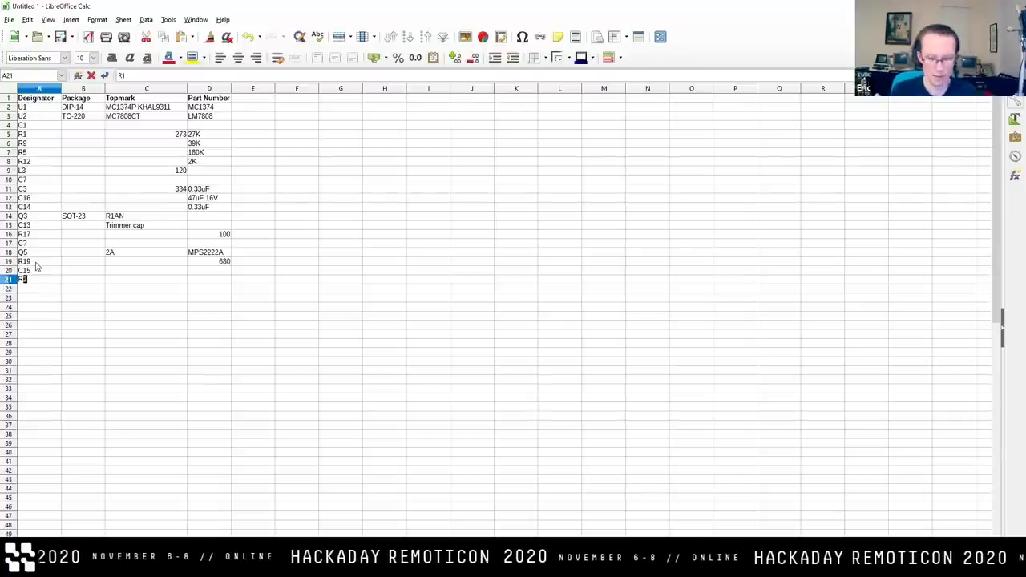
type("18")
key("Tab")
key("Tab")
key("Tab")
type("390")
key("Return")
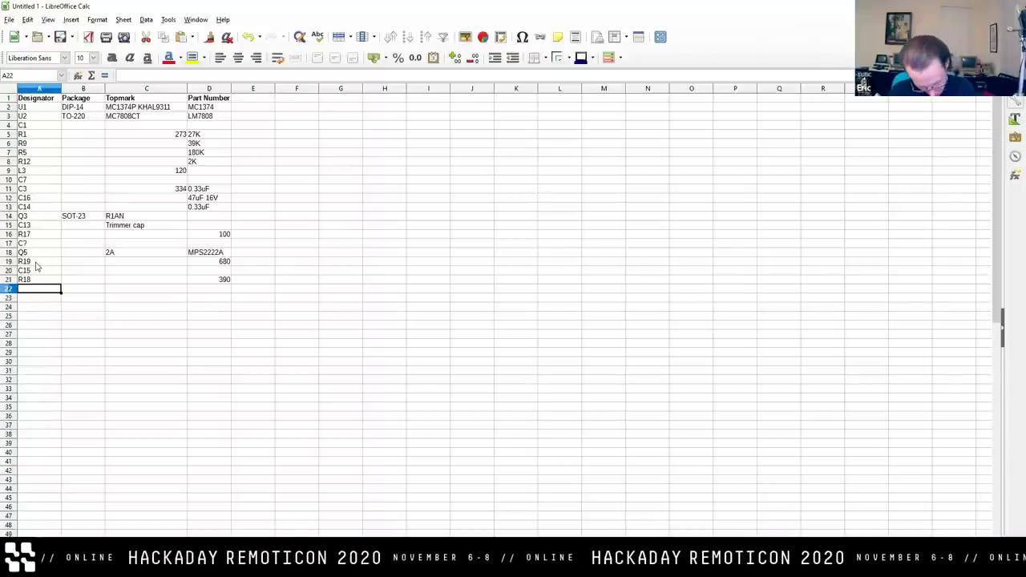
Add row 22 with designator L1 and part number 270, leaving the package and topmark empty.
type("L1")
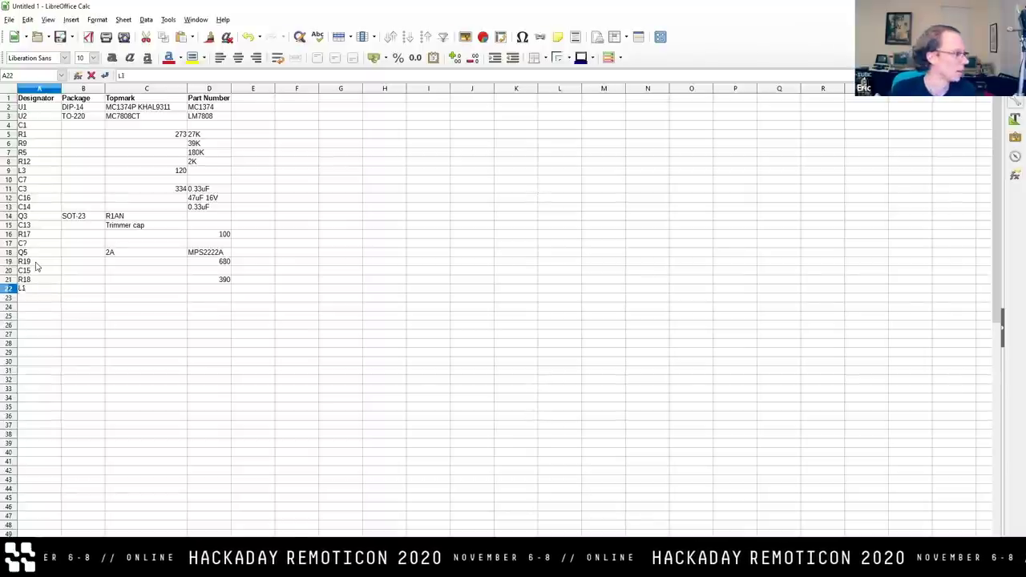
key("Tab")
key("Tab")
key("Tab")
type("270")
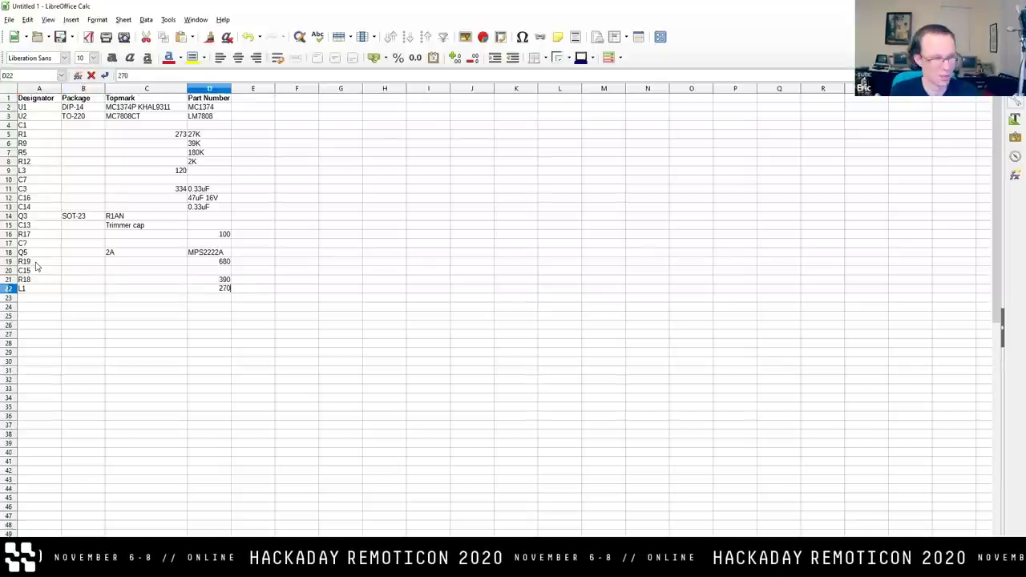
key("Return")
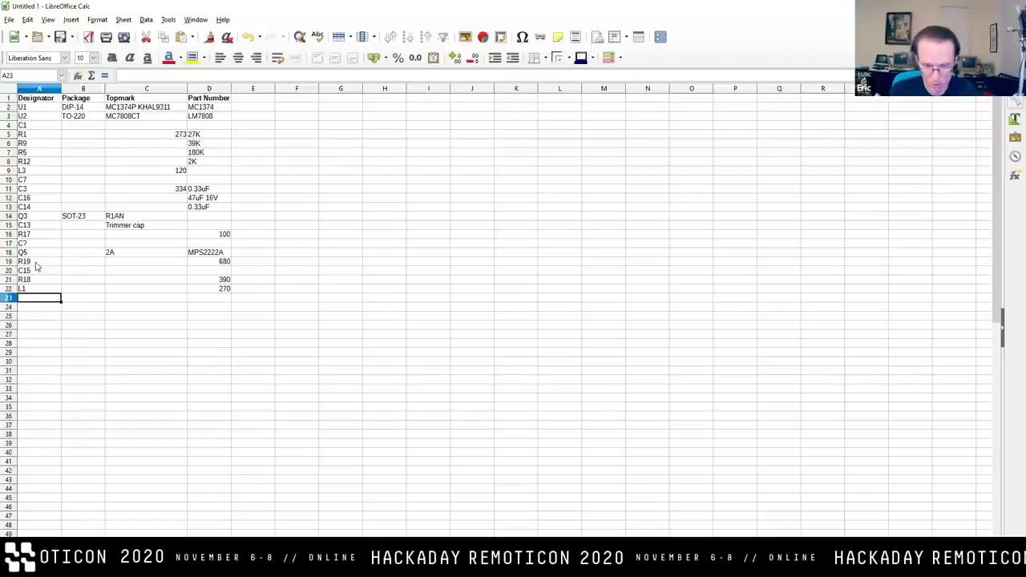
Add row 23 with designator L2 and part number 220, leaving the package and topmark empty.
type("L2")
key("Tab")
key("Tab")
key("Tab")
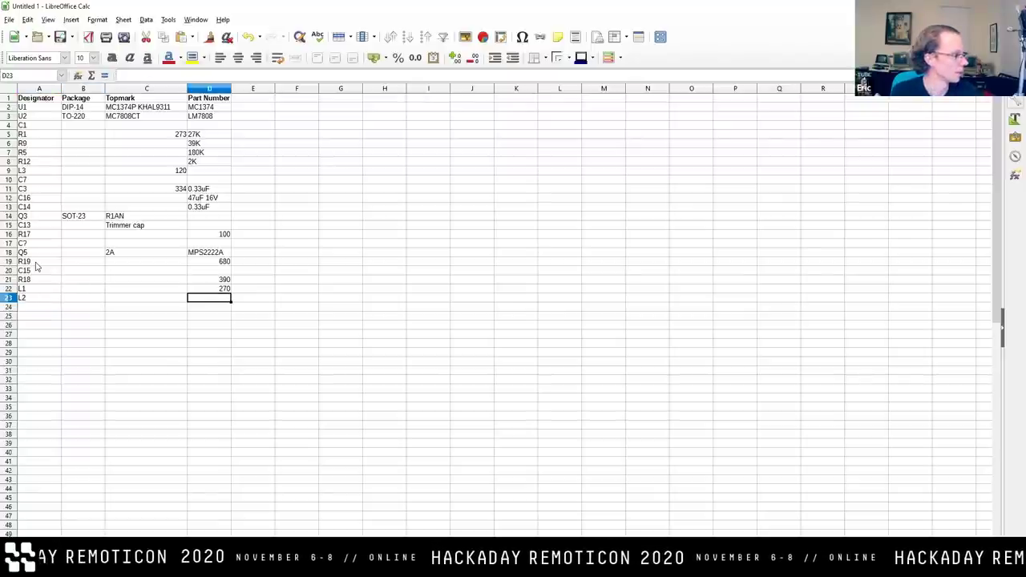
type("220")
key("Return")
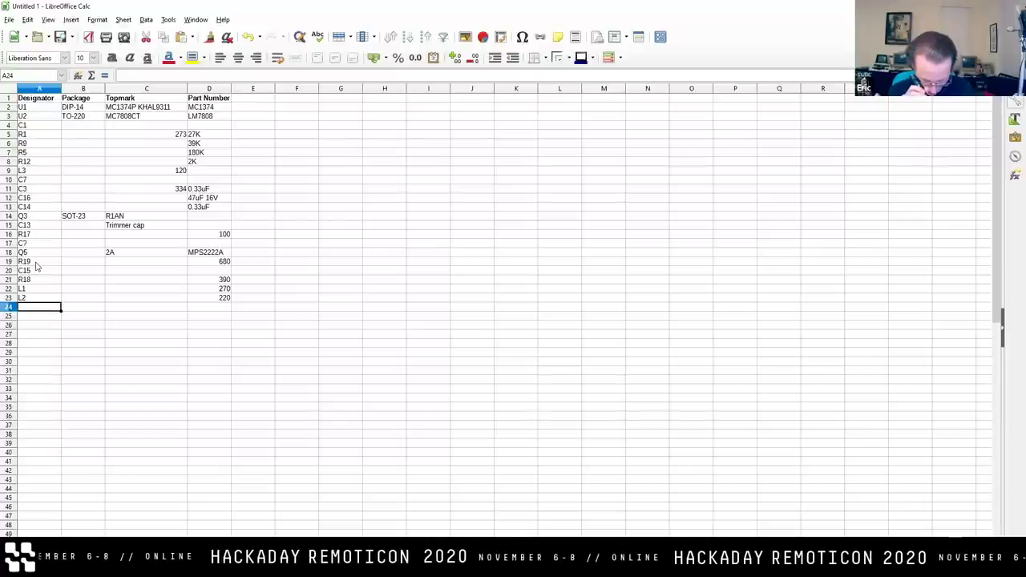
Add row 24 with designator CR1 and topmark 1N?, leaving the package and part number empty.
type("CR1")
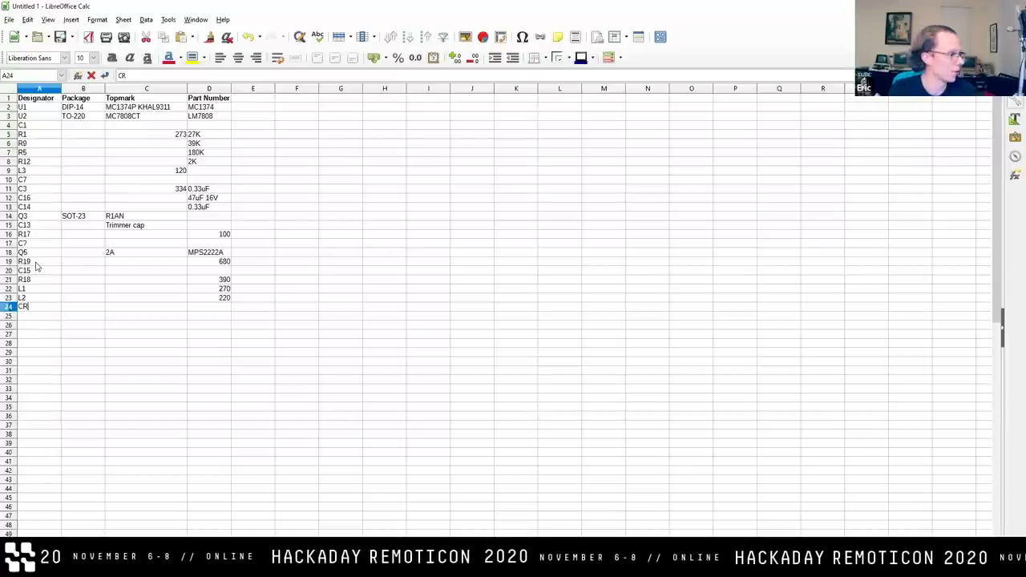
key("Tab")
key("Tab")
key("Tab")
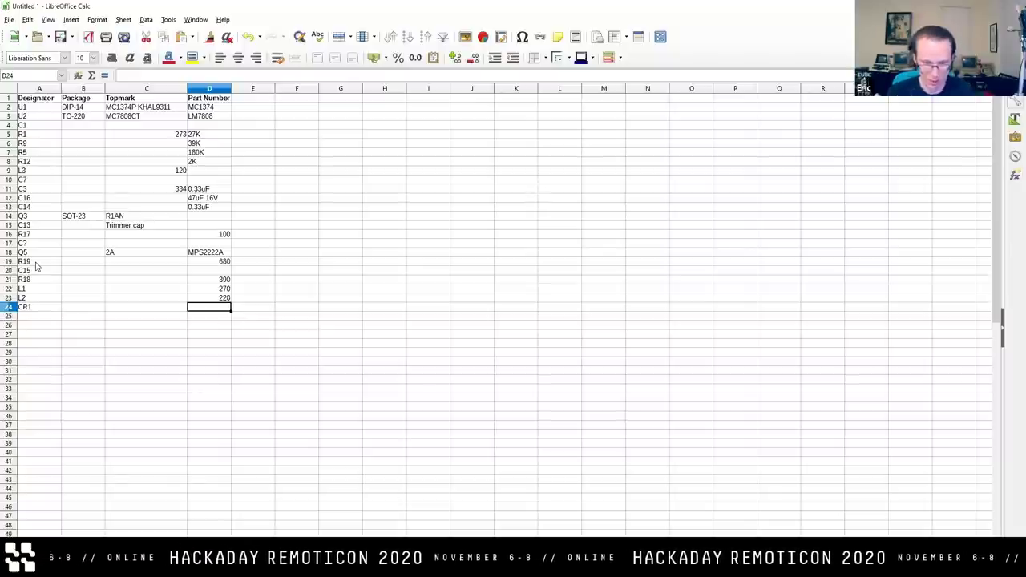
key("Left")
type("1N?")
key("Return")
key("Home")
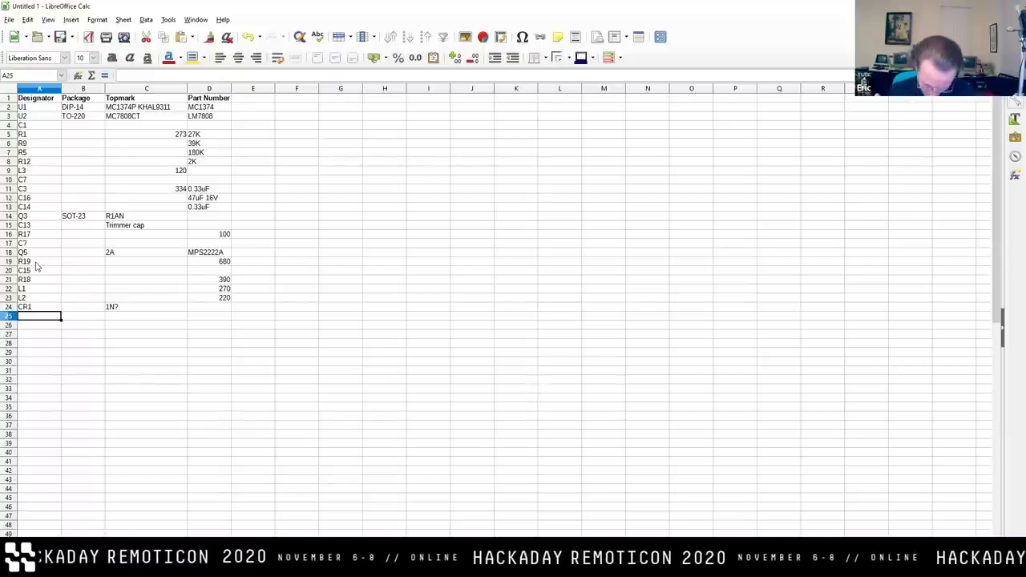
Add row 25 with designator CR2 and topmark 1N4001, and go to the designator cell in row 26.
type("CR2")
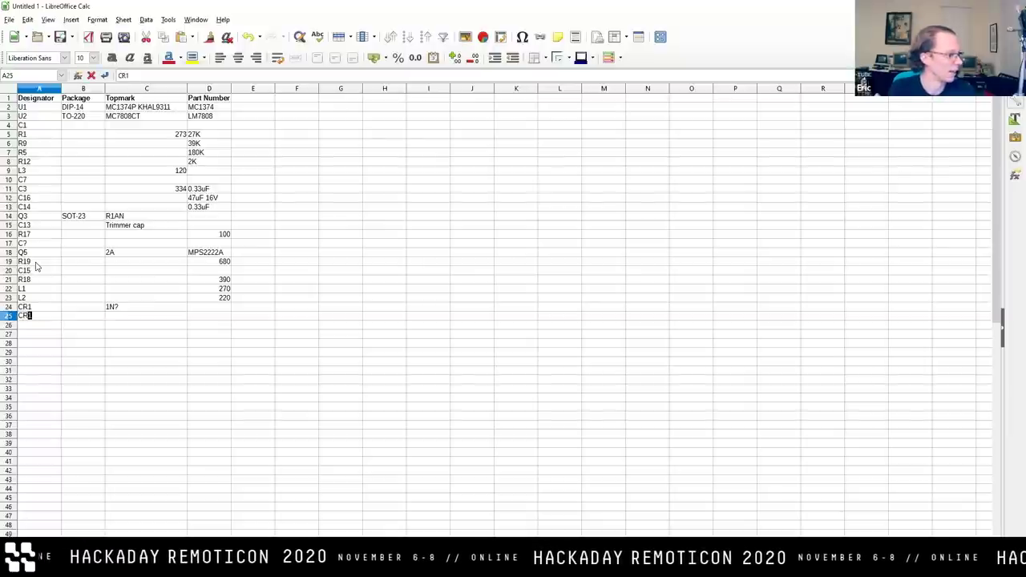
key("Tab")
key("Tab")
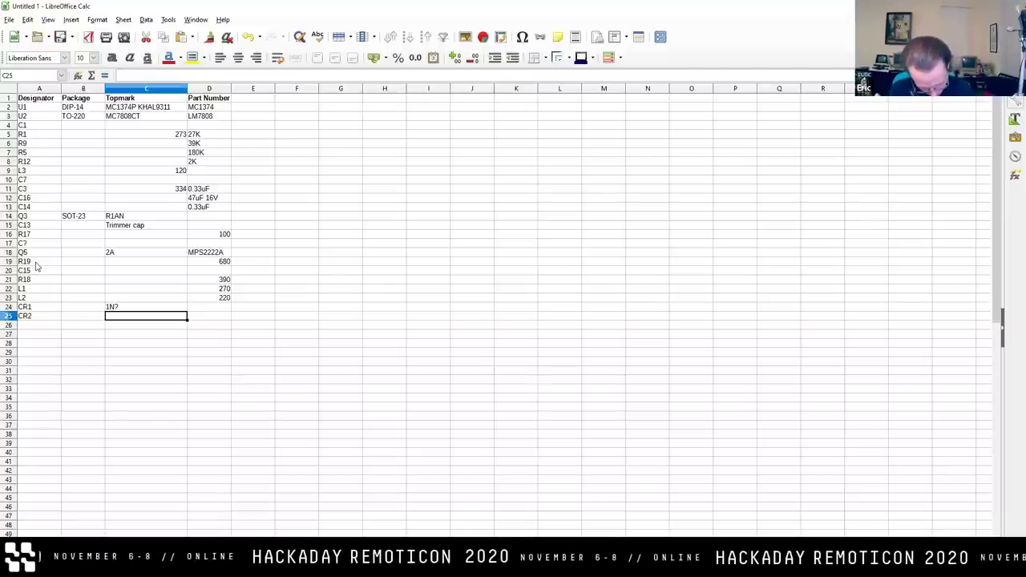
type("1N4001")
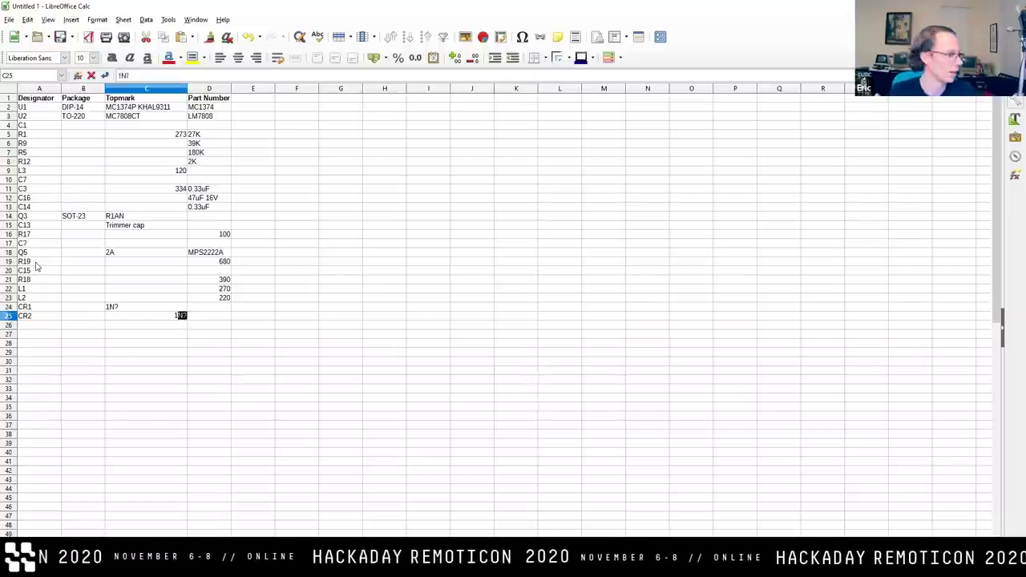
key("Tab")
key("Return")
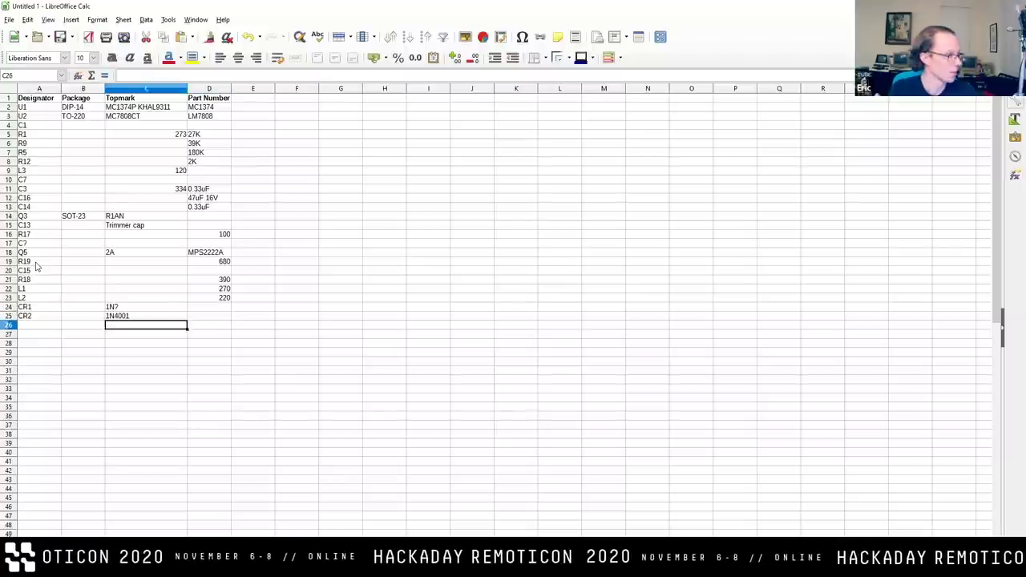
key("Left")
key("Left")
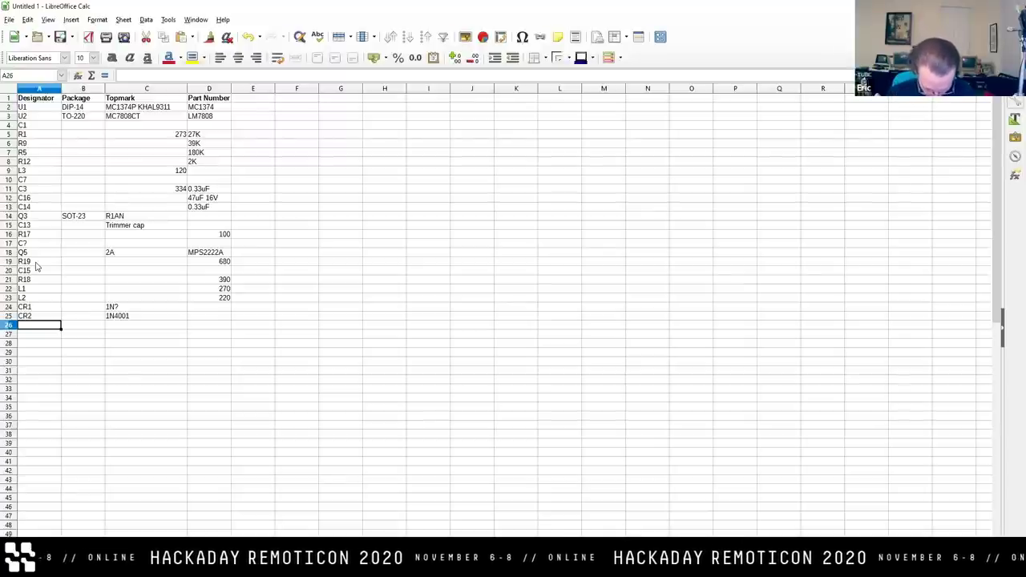
Add row 26 with designator R15, topmark Trimmer pot and part number 1K, leaving the package empty.
type("R1")
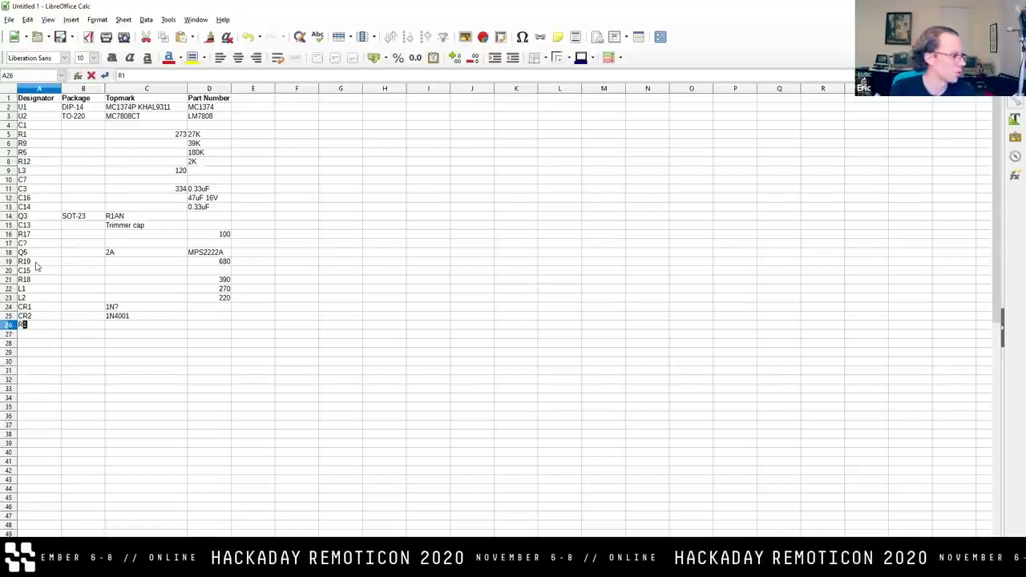
type("5")
key("Tab")
key("Tab")
type("Trimmer pot")
key("Tab")
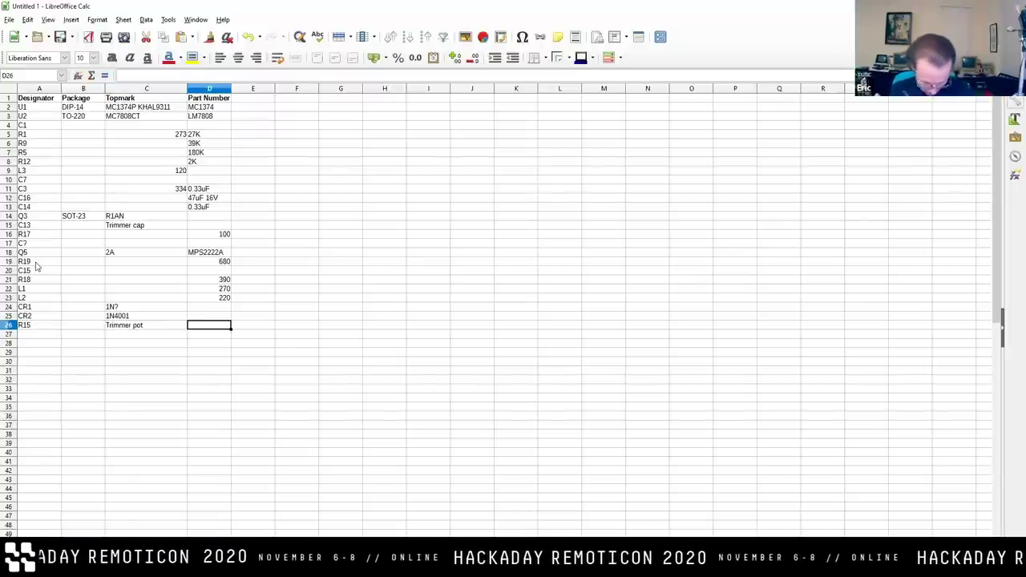
type("1K")
key("Return")
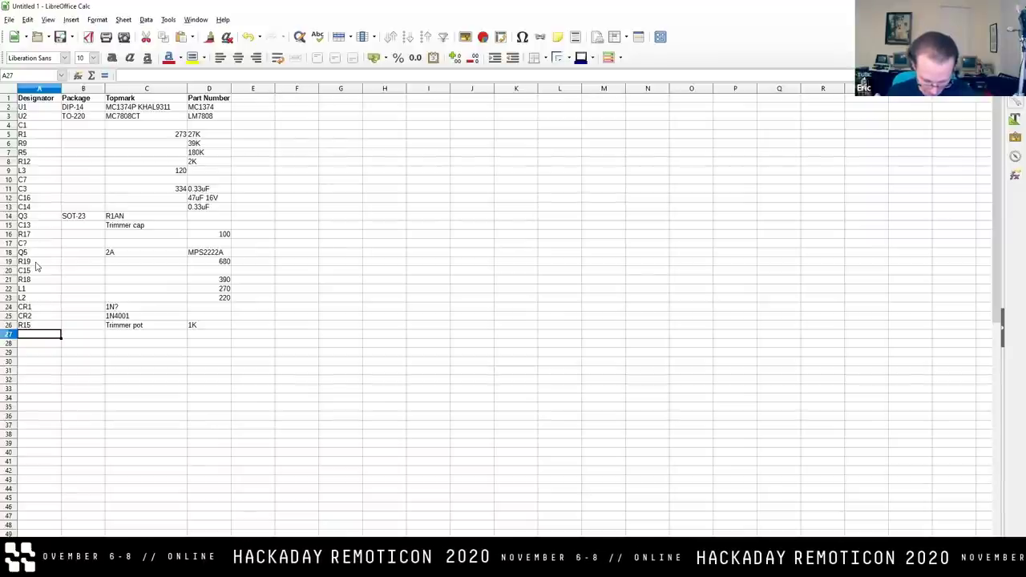
List the designators C11, R16, C5, R3, C8 and R14 in rows 27 to 32.
type("C11")
key("Return")
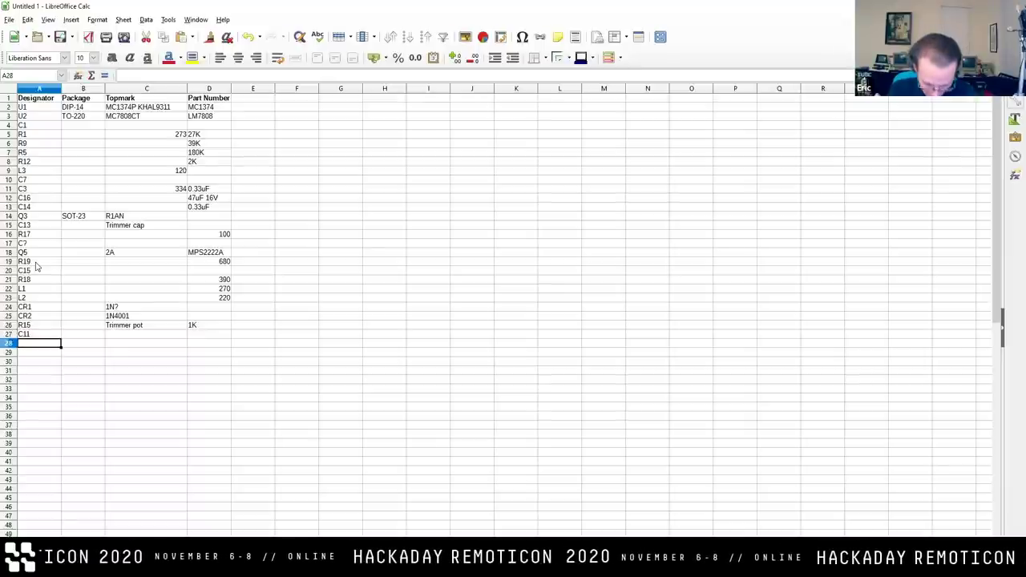
type("R16")
key("Return")
type("C5")
key("Return")
type("R3")
key("Return")
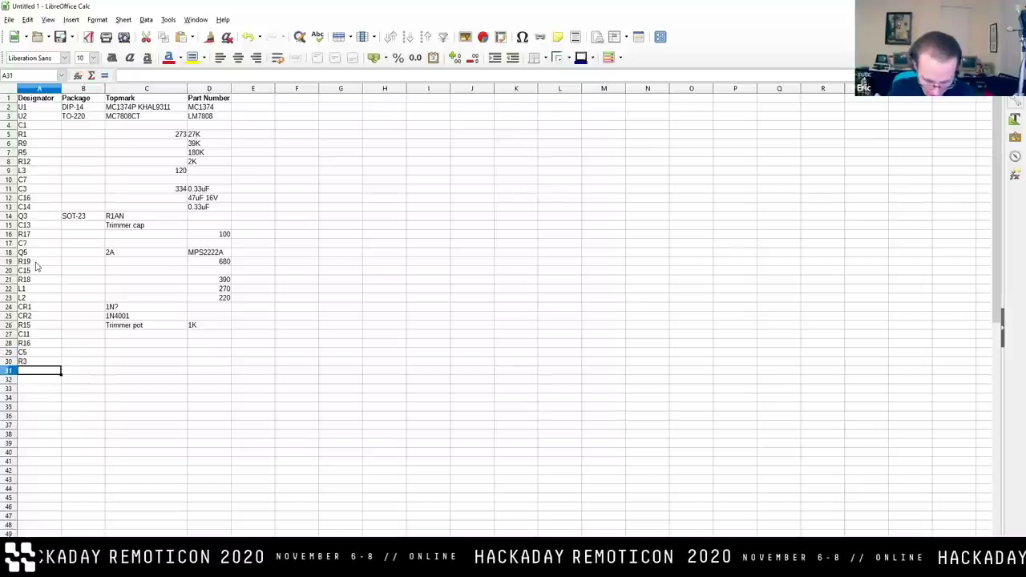
type("C8")
key("Return")
type("R14")
key("Up")
Enter 1K as the part number for R16 in row 28.
key("Up")
key("Up")
key("Up")
key("Up")
key("Right")
key("Right")
key("Down")
key("Right")
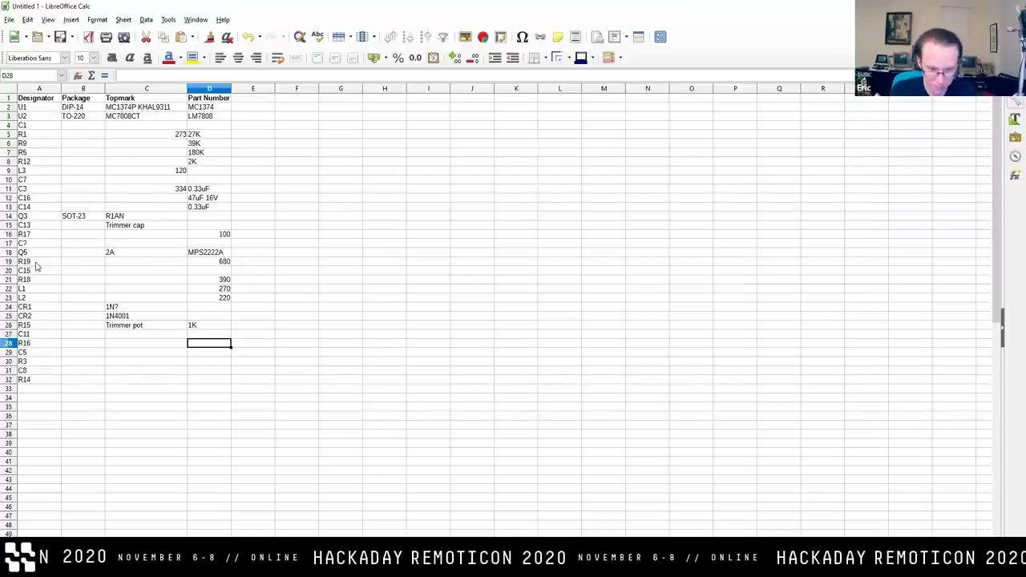
type("1K")
key("Return")
Enter part numbers 4.7K for R3 and 470 for R14, and go to the designator cell in row 33.
key("Down")
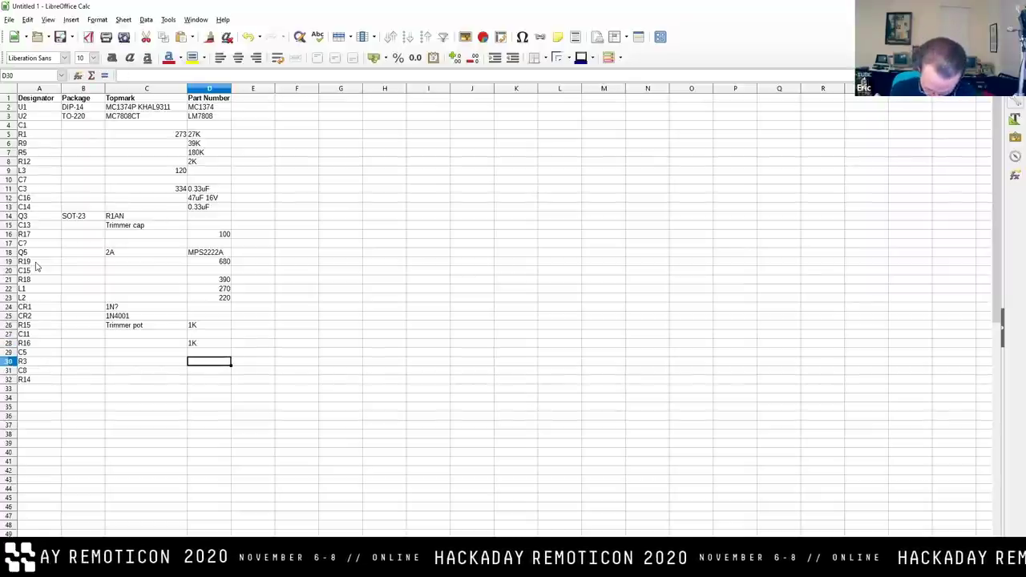
type("4.7K")
key("Return")
key("Down")
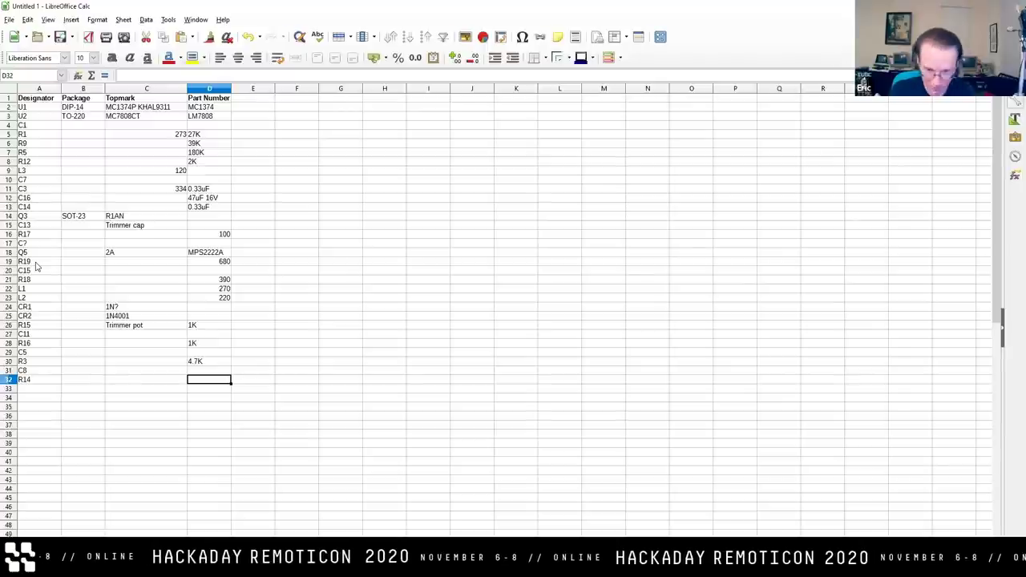
type("470")
key("Return")
key("Left")
key("Left")
key("Left")
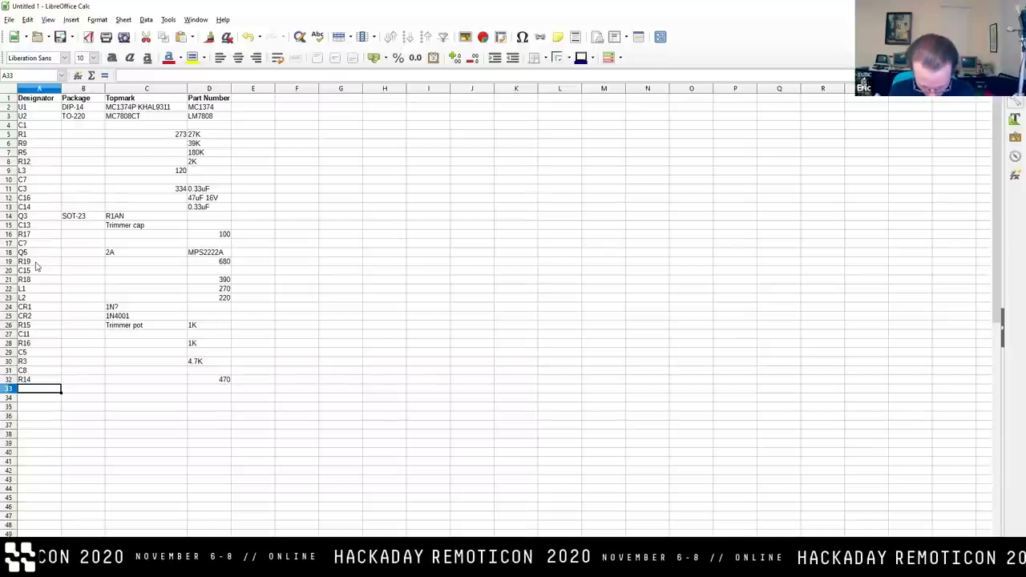
Add row 33 with designator Q4 and topmark 2A, and go to the designator cell in row 34.
type("Q4")
key("Tab")
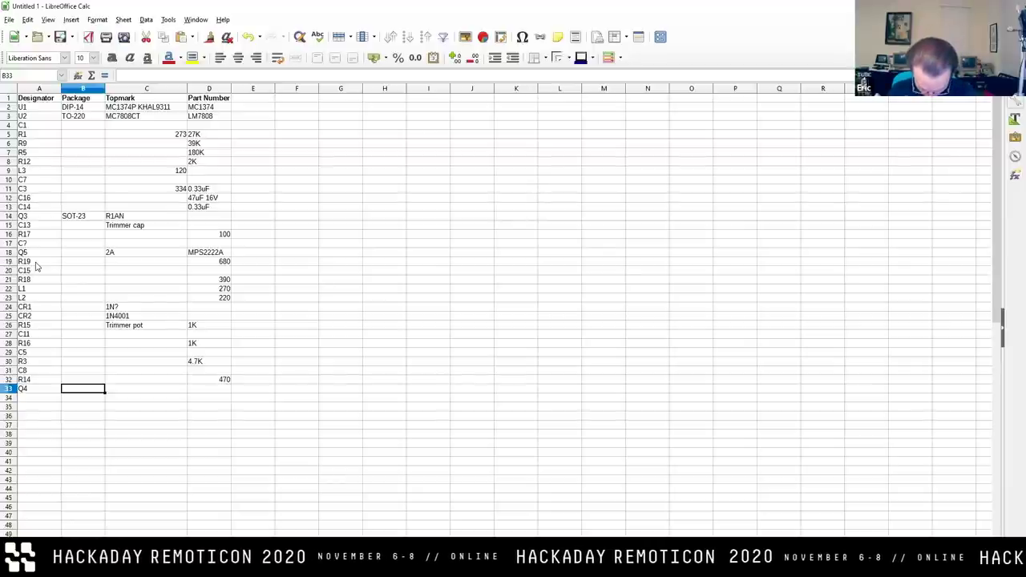
key("Right")
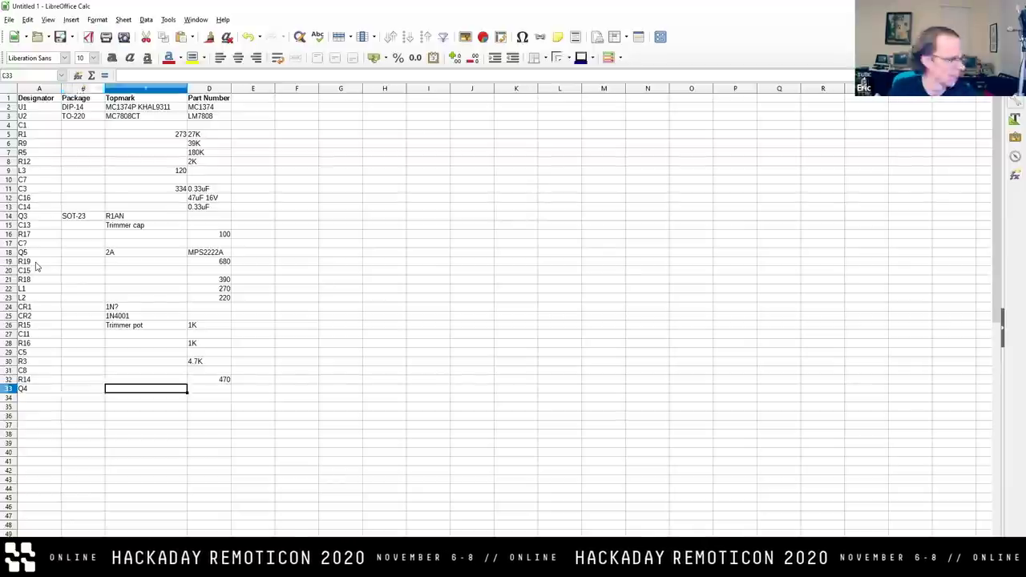
type("2A")
key("Return")
key("Left")
key("Left")
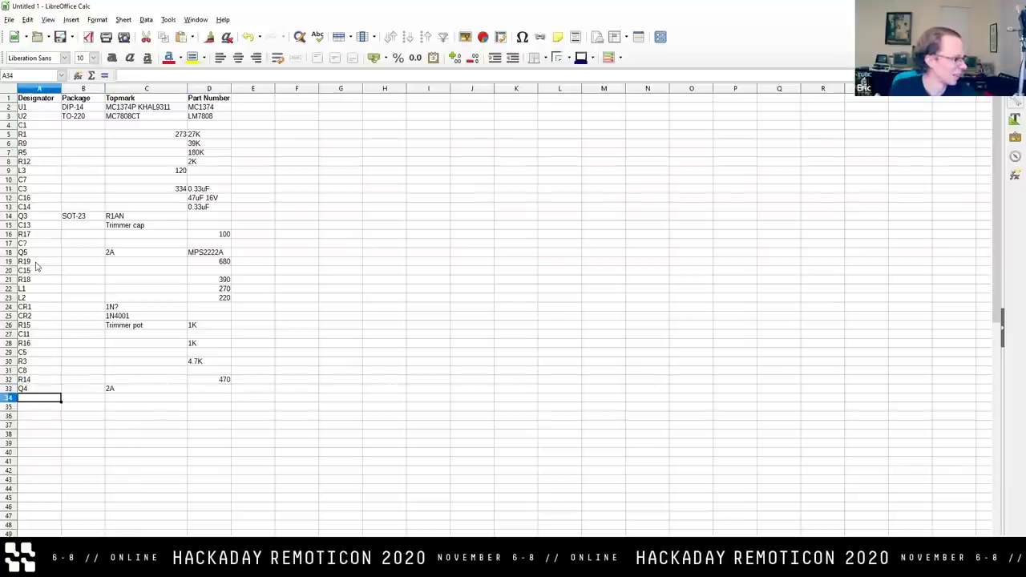
Add designators Q2 and Q1 in rows 34 and 35, both with topmark R1AN.
type("Q2")
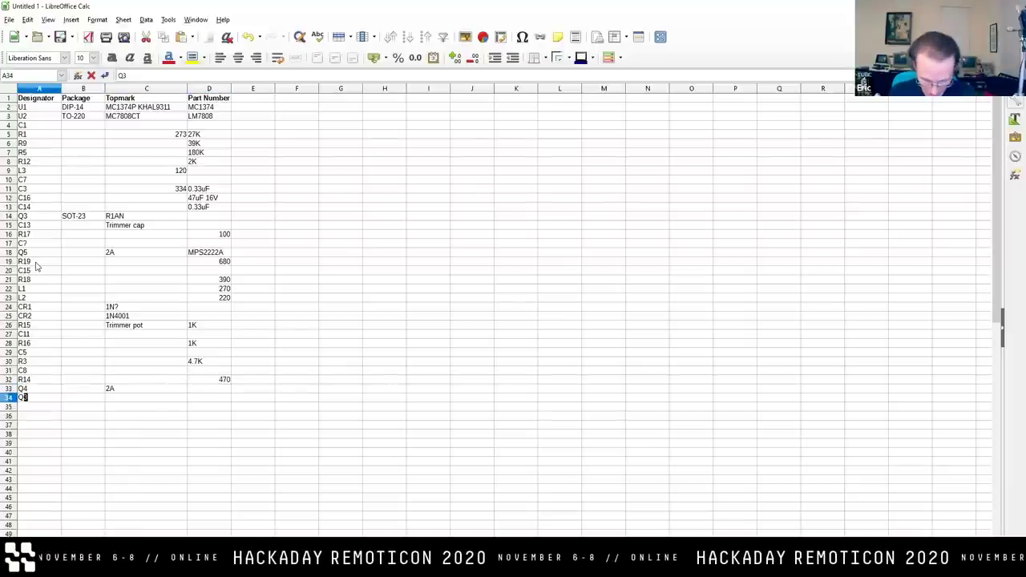
key("Return")
type("Q1")
key("Up")
key("Right")
key("Right")
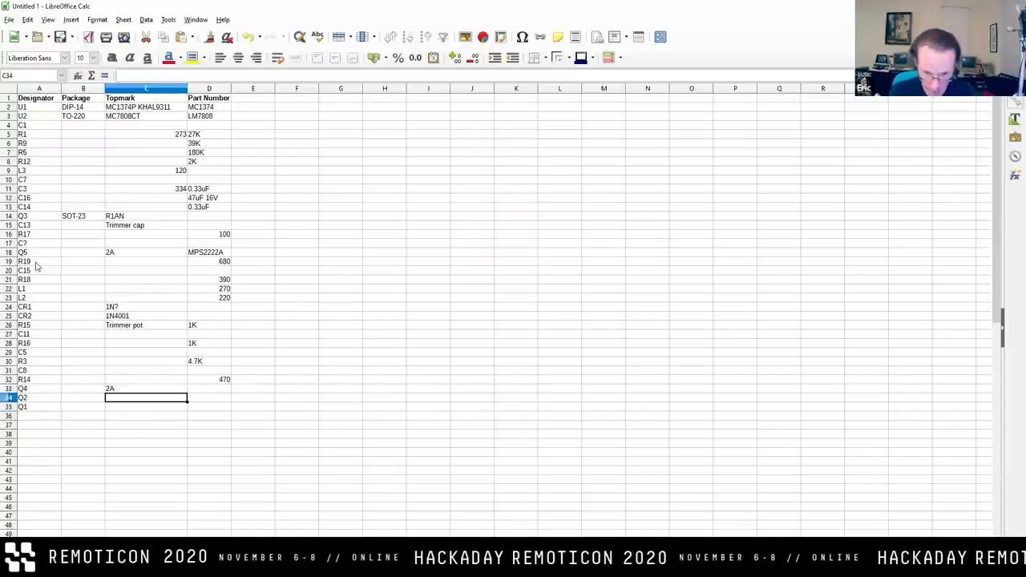
type("R1A")
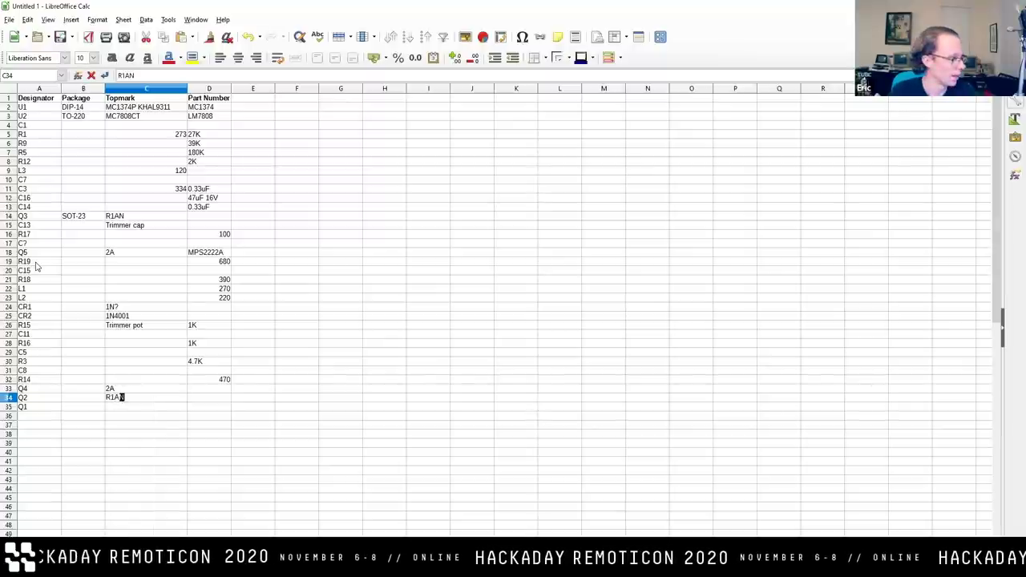
key("Return")
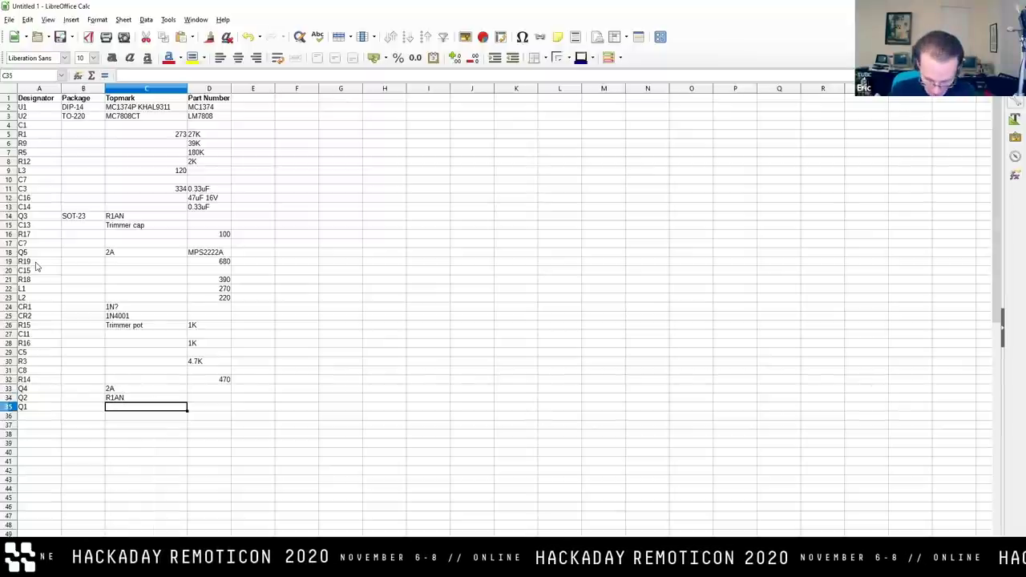
type("R1AN")
key("Return")
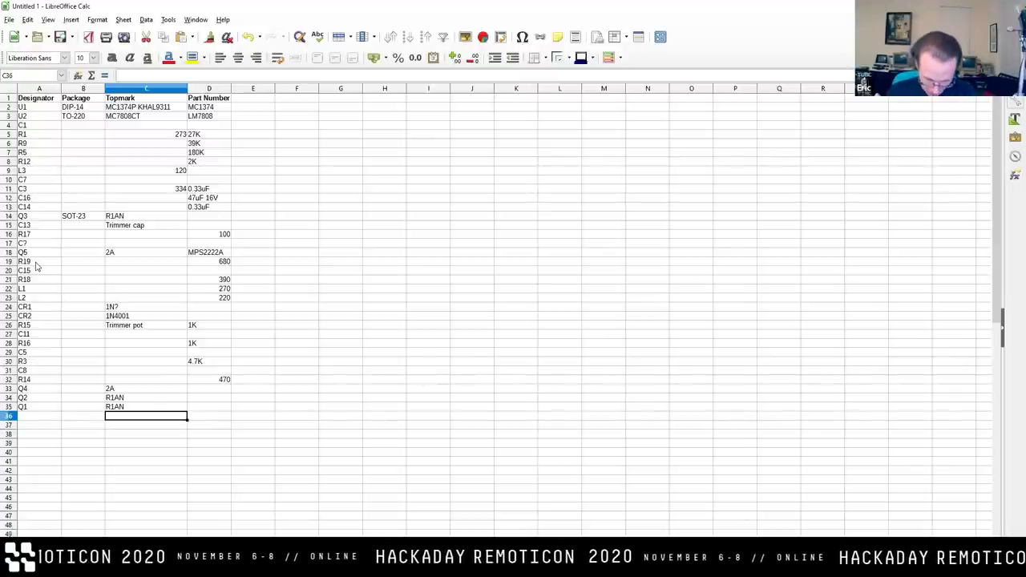
List the designators R13, R8, R4 and R2 in rows 36 to 39.
key("Left")
key("Left")
type("R13")
key("Return")
type("R8")
key("Return")
type("R4")
key("Return")
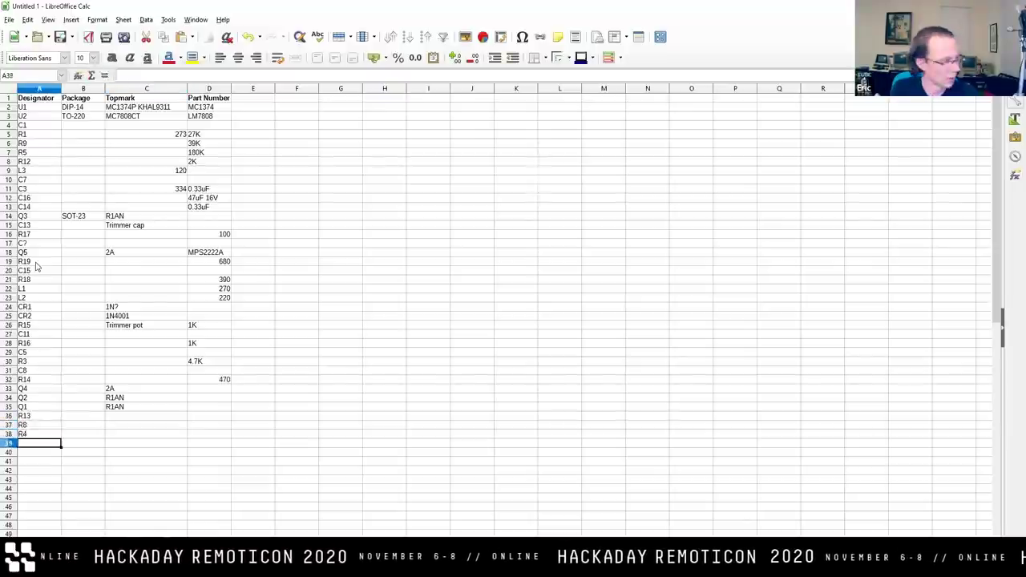
type("R2")
key("Return")
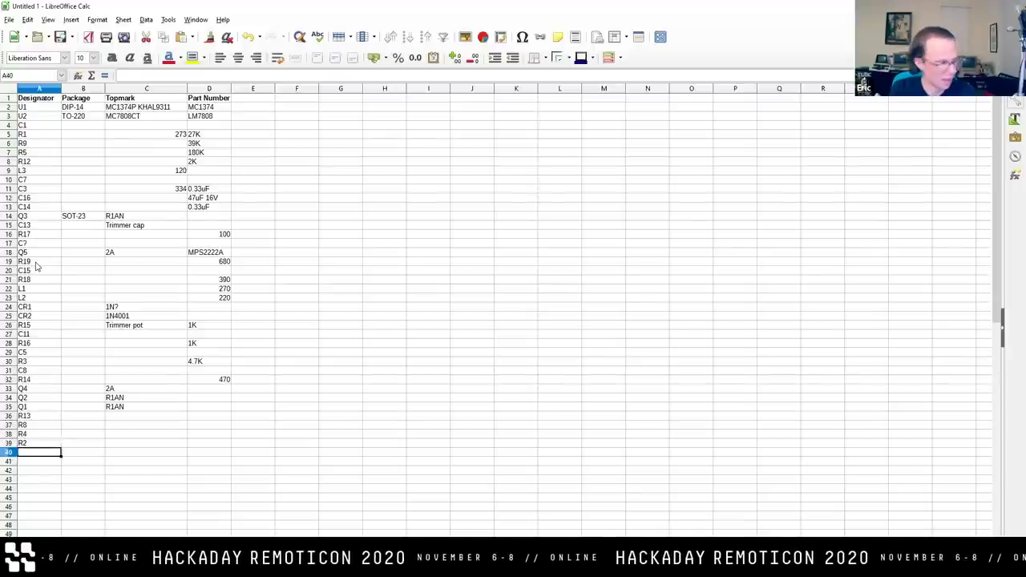
Go to R13's part number cell in row 36 and save the spreadsheet as Untitled 2.ods.
key("Right")
key("Up")
key("Up")
key("Up")
key("Up")
key("Right")
key("Right")
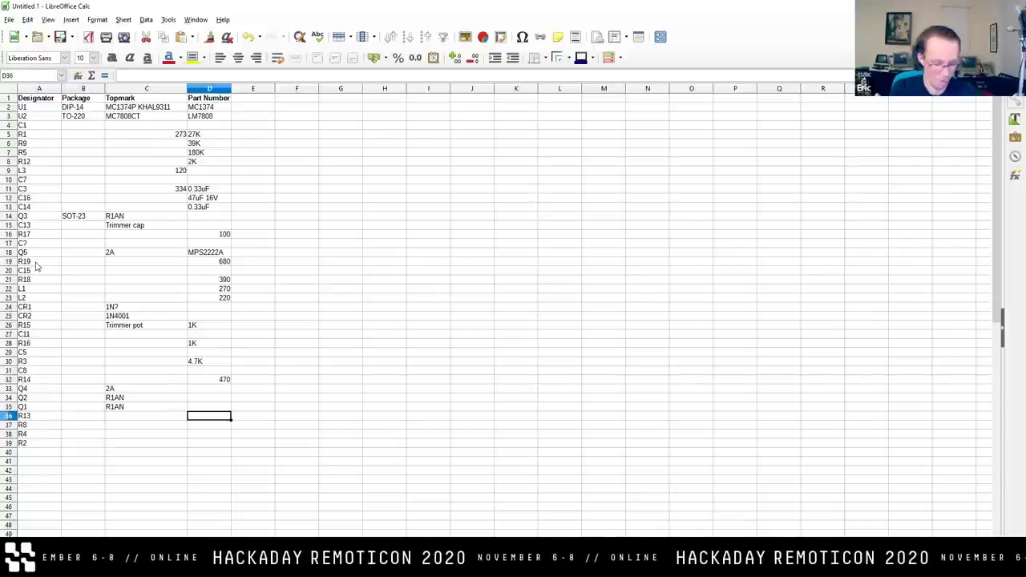
left_click(60, 37)
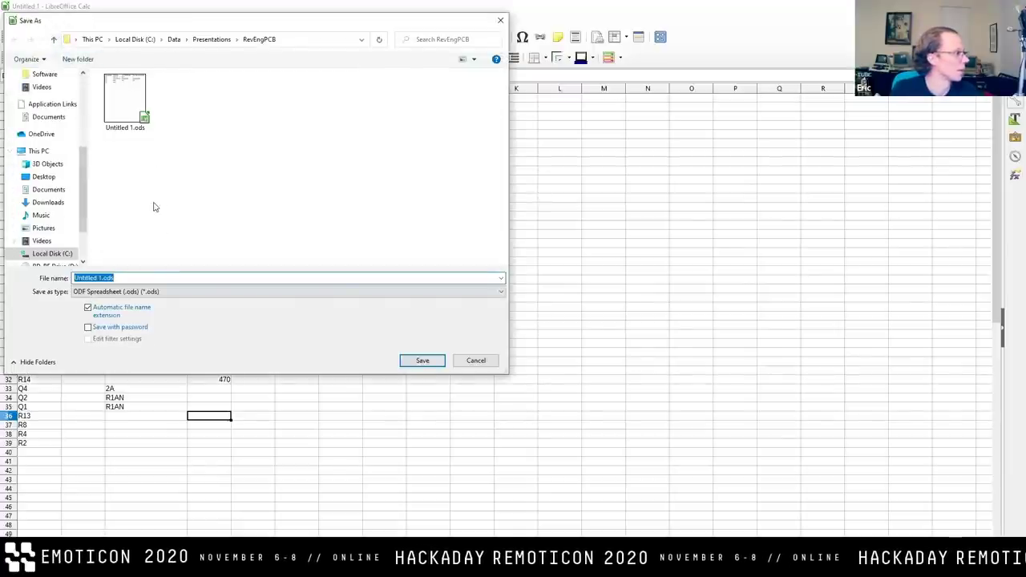
left_click(102, 277)
key("BackSpace")
type("2")
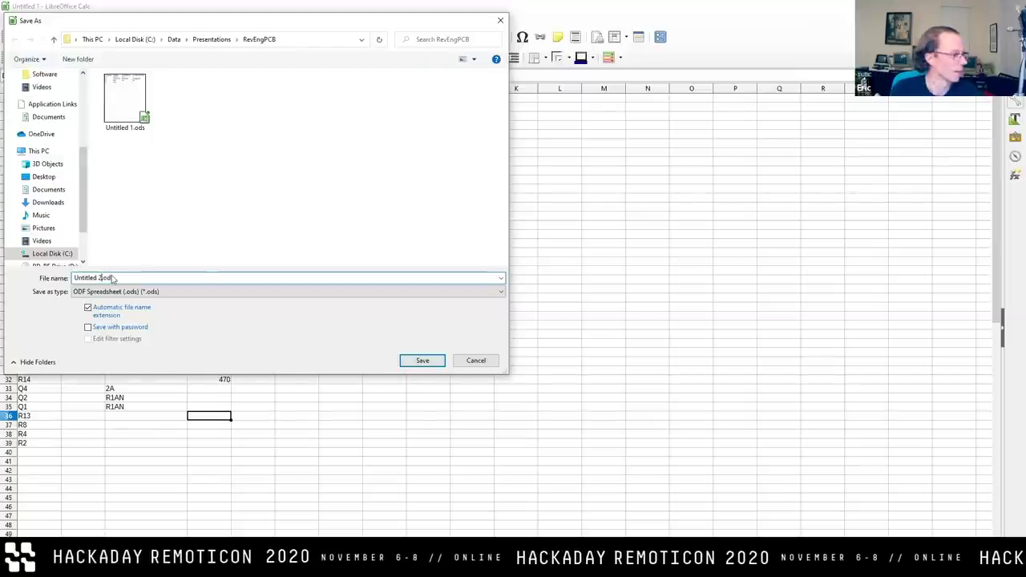
left_click(437, 362)
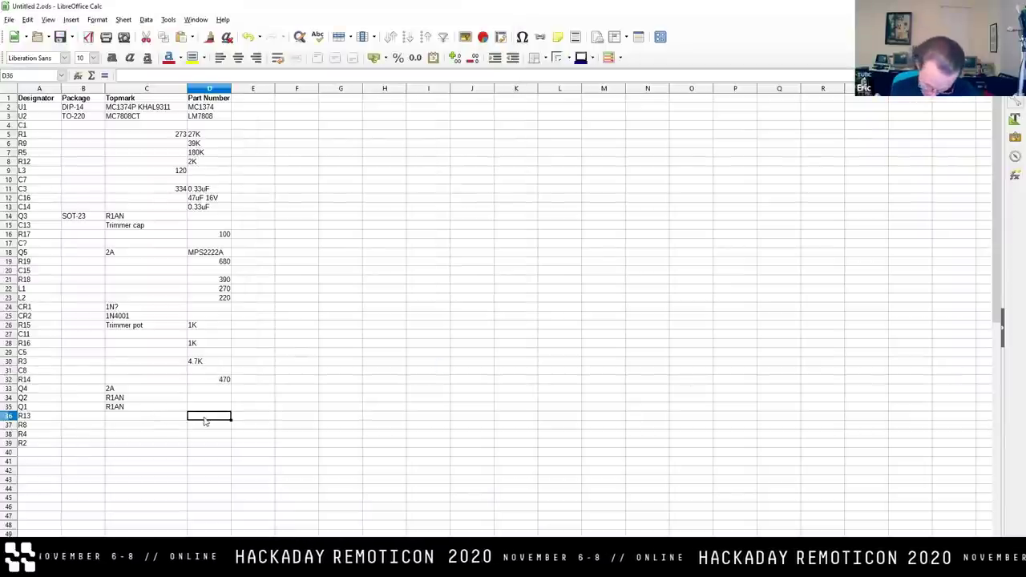
Enter part numbers 560 for R13, 1.8K for R8, 4.7K for R4 and 560 for R2.
type("560")
key("Return")
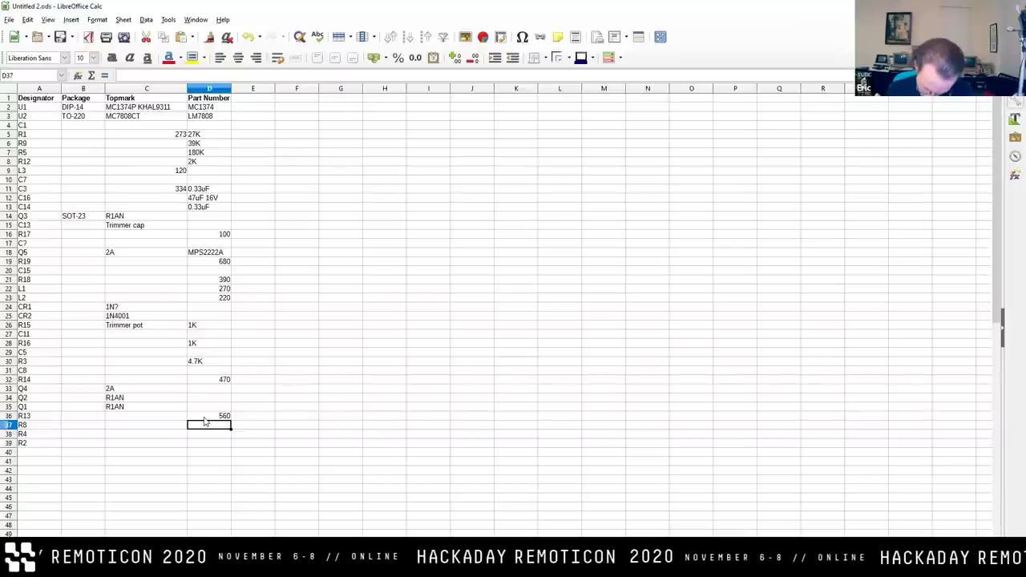
type("1")
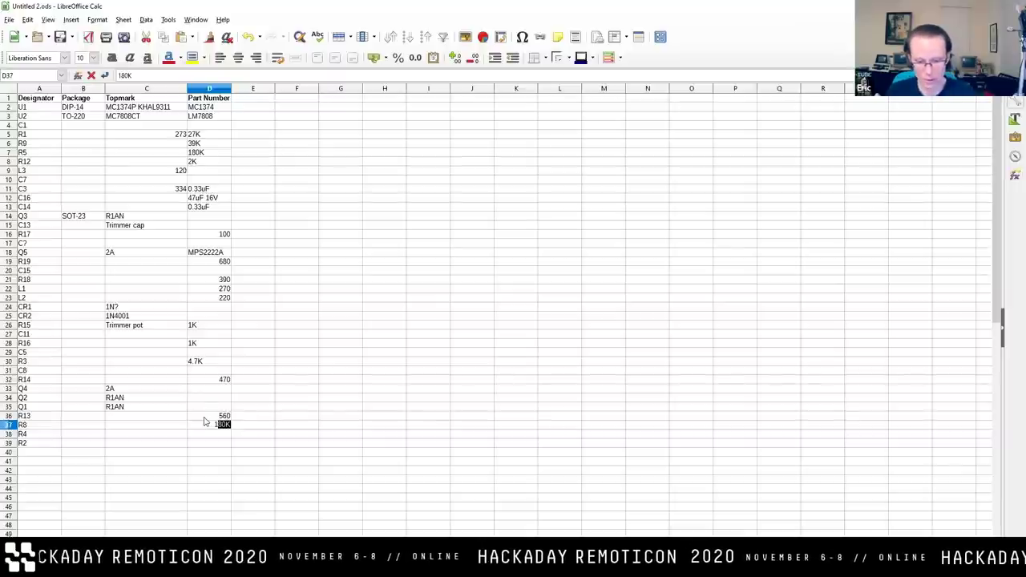
type(".8K")
key("Return")
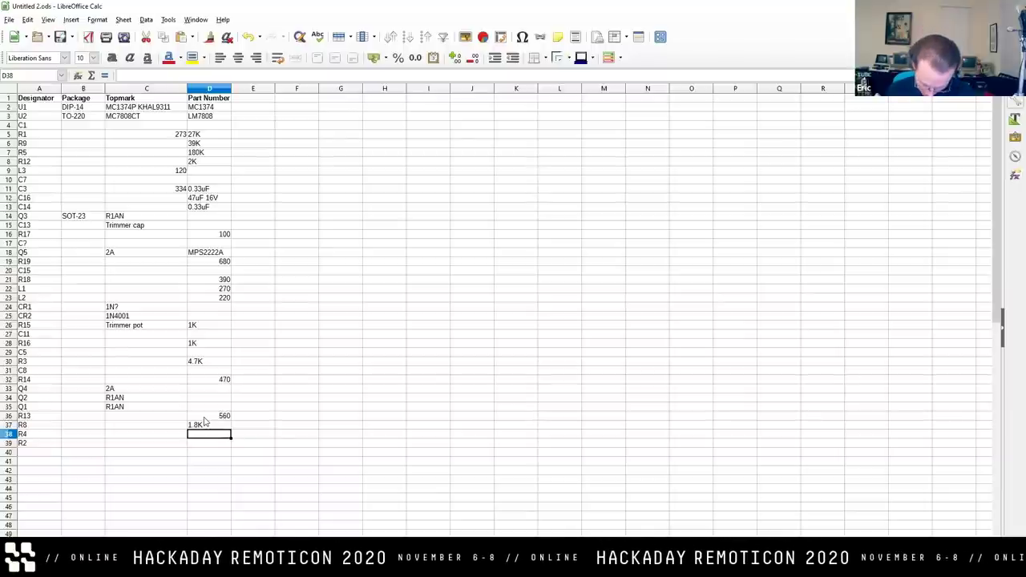
type("4.7K")
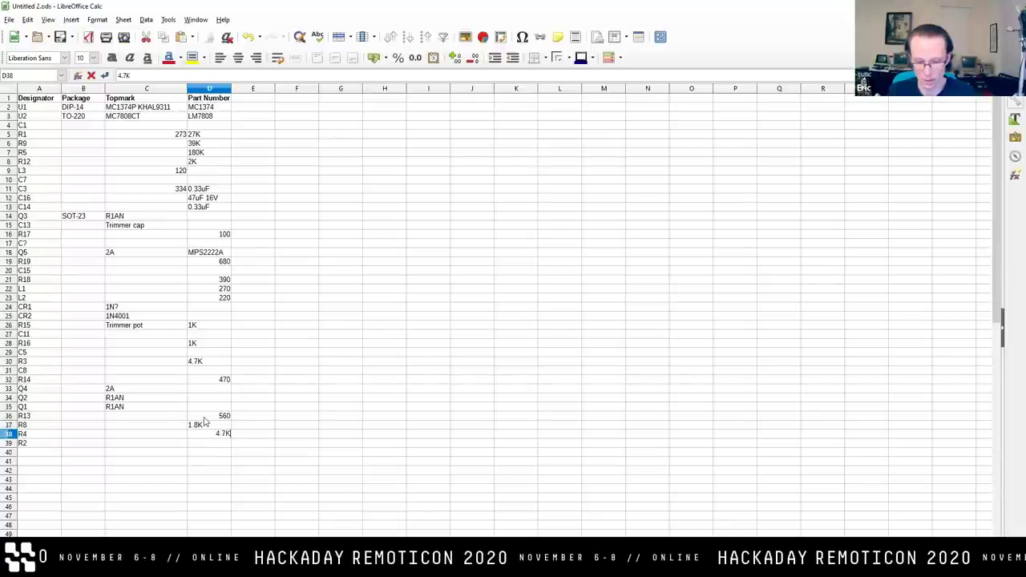
key("Return")
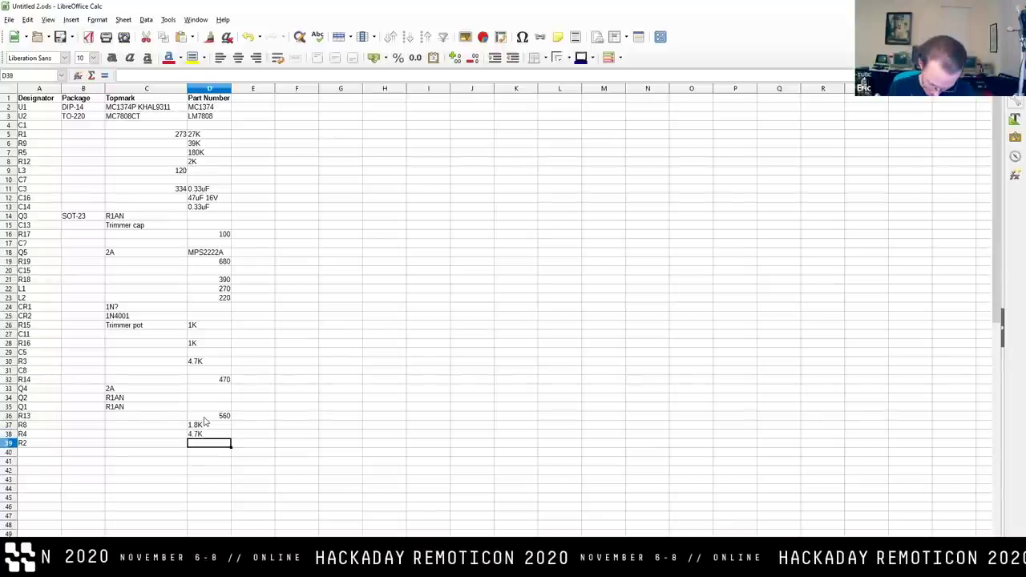
type("560")
key("Return")
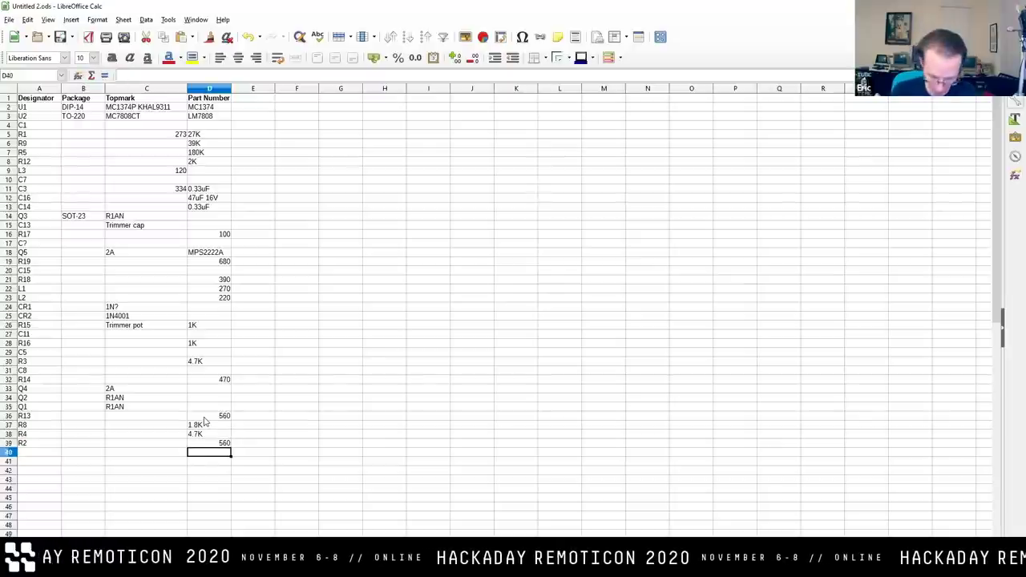
type("?")
key("Return")
key("Up")
key("Delete")
Add row 40 with designator R7 and part number 750.
key("Left")
key("Left")
key("Left")
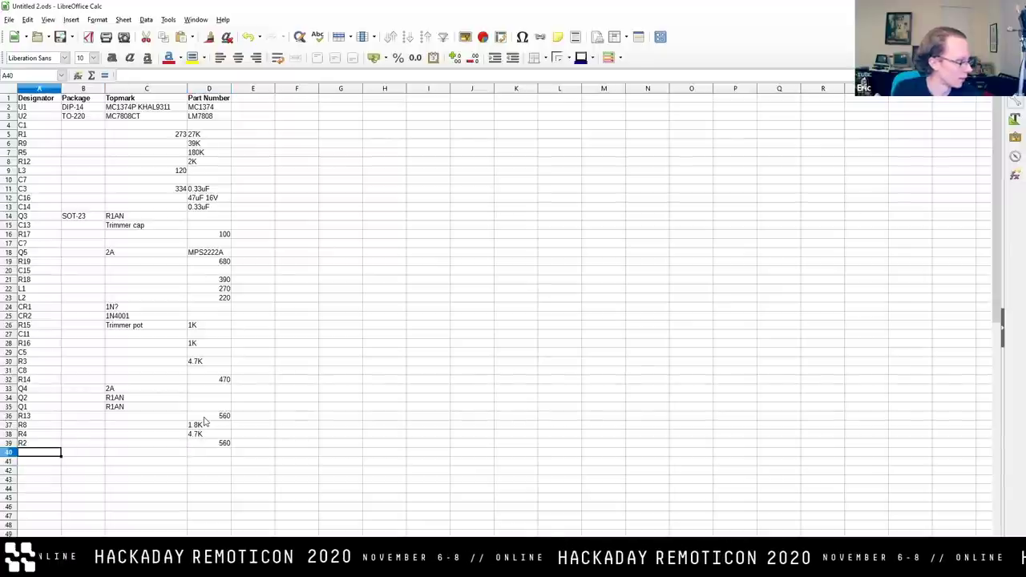
type("R7")
key("Tab")
key("Tab")
key("Tab")
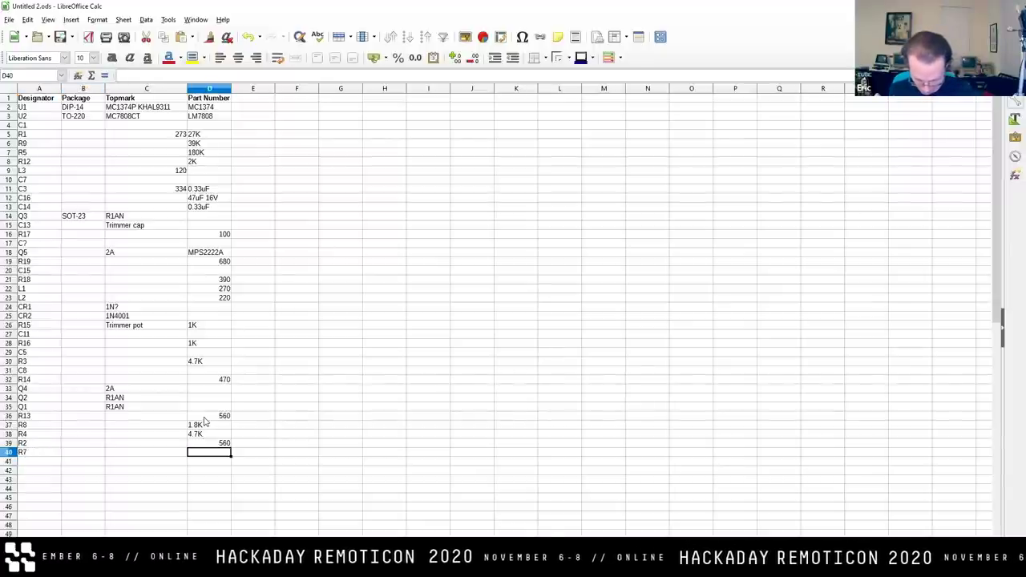
type("750")
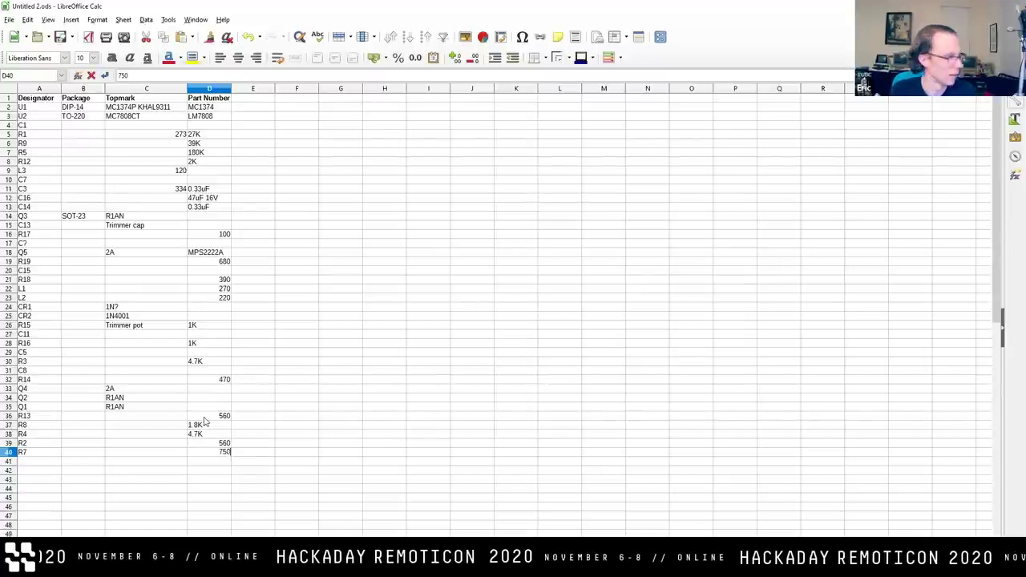
key("Return")
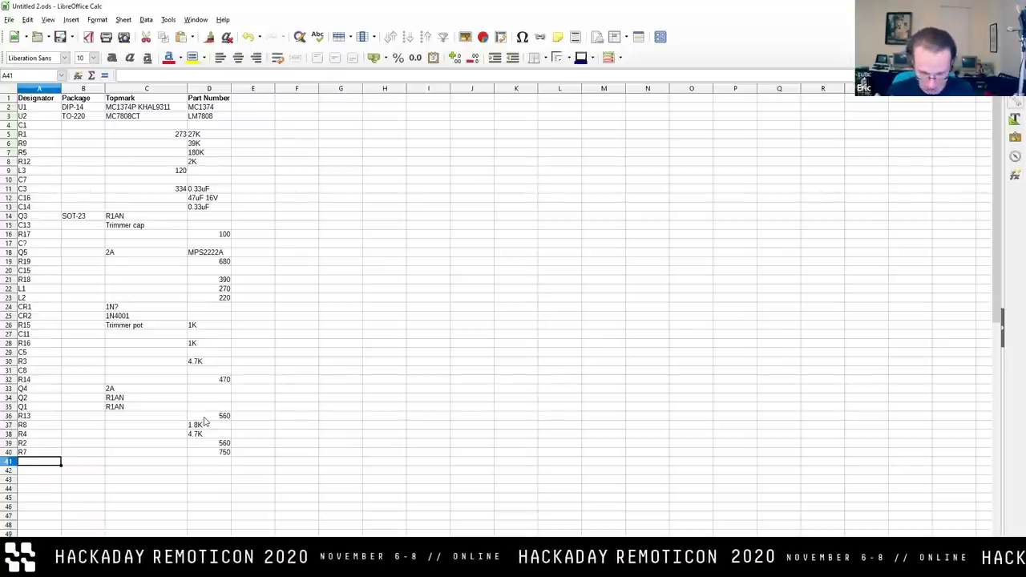
Add row 41 with designator C4 and part number 47uF 16V.
type("C")
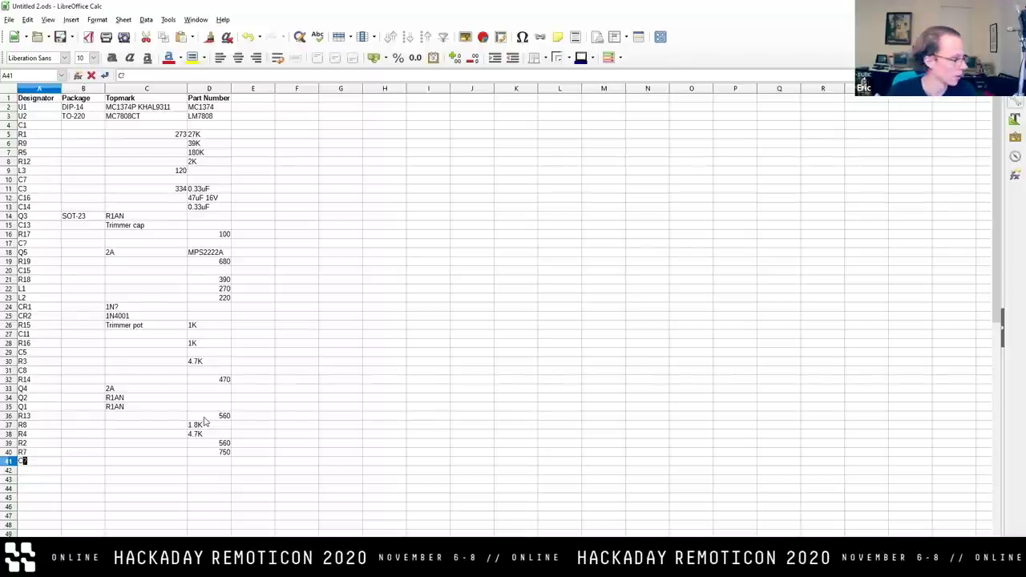
type("4")
key("Tab")
key("Tab")
key("Tab")
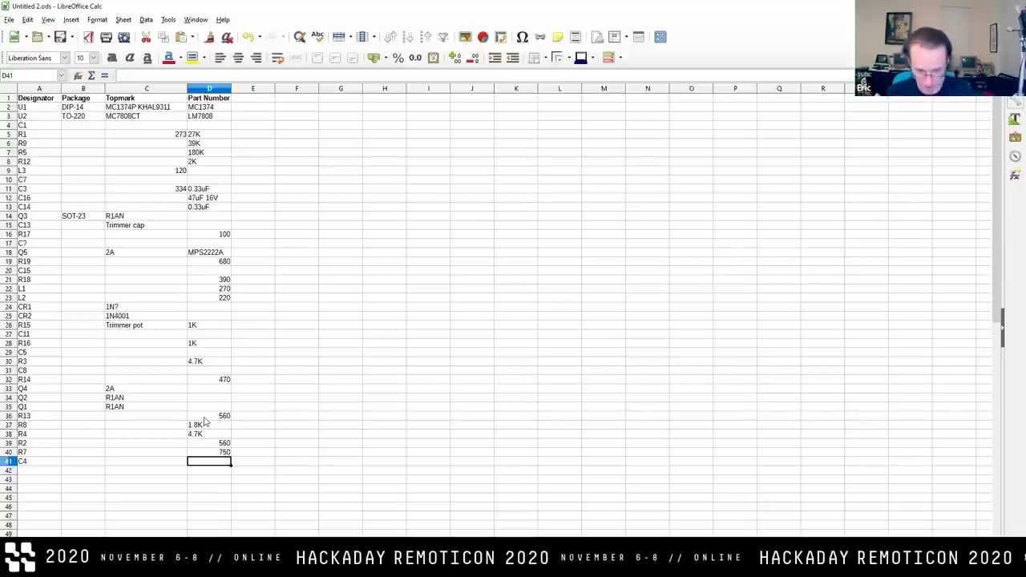
type("47uF 16V")
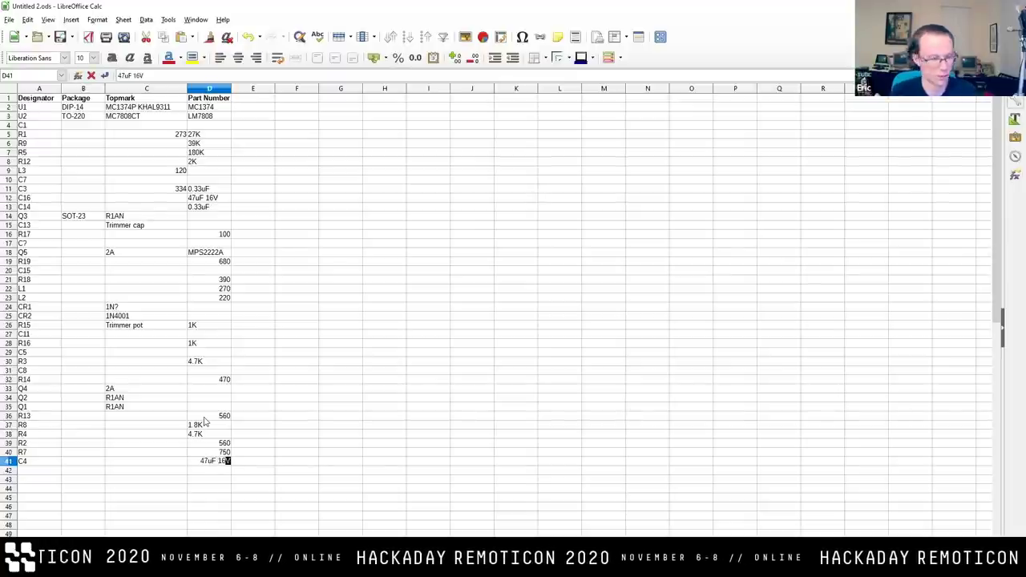
key("Return")
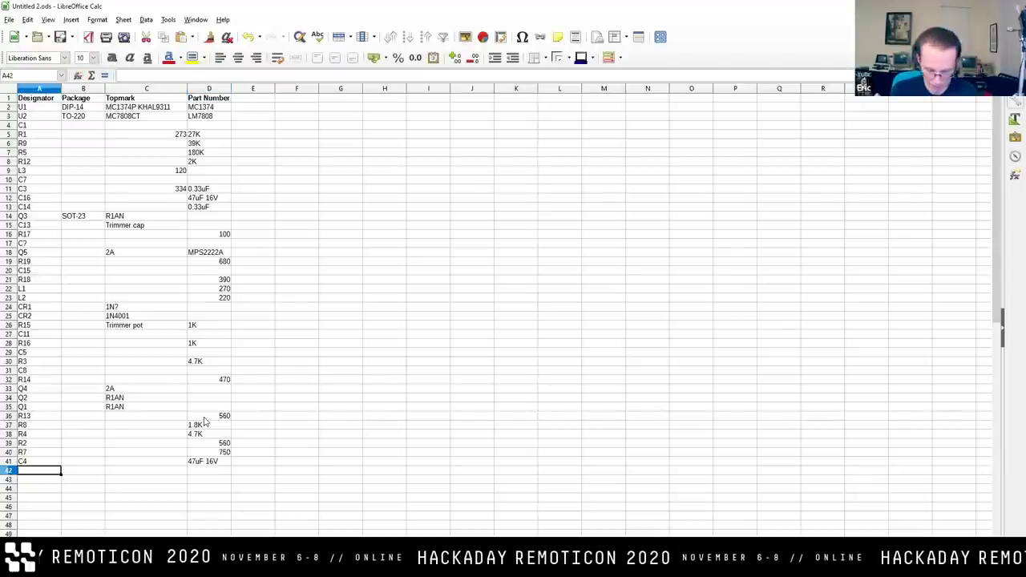
Add designators J2 and J3 in rows 42 and 43, with topmarks AUDIO and VIDEO.
type("J2")
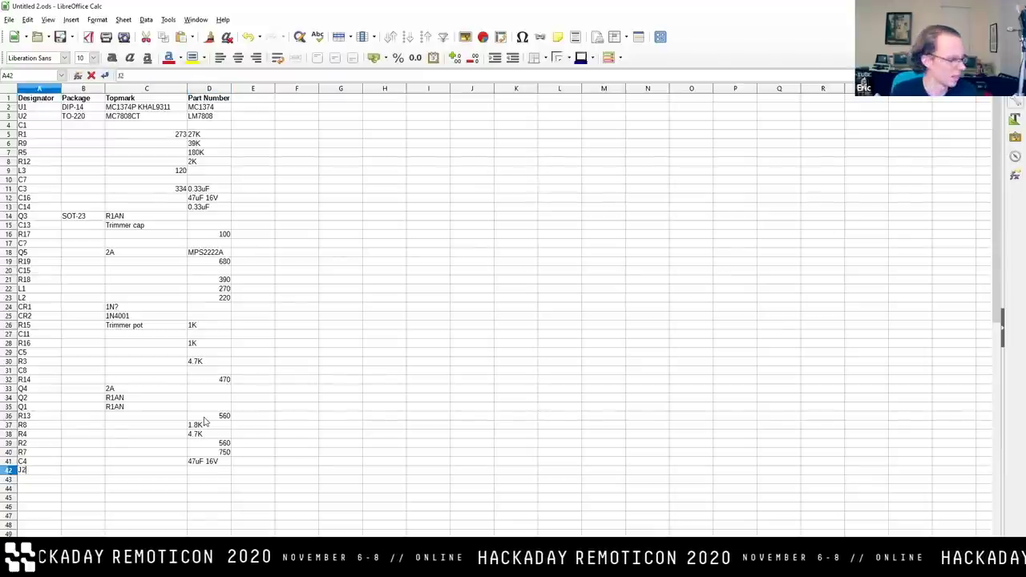
key("Return")
type("J3")
key("Up")
key("Right")
key("Right")
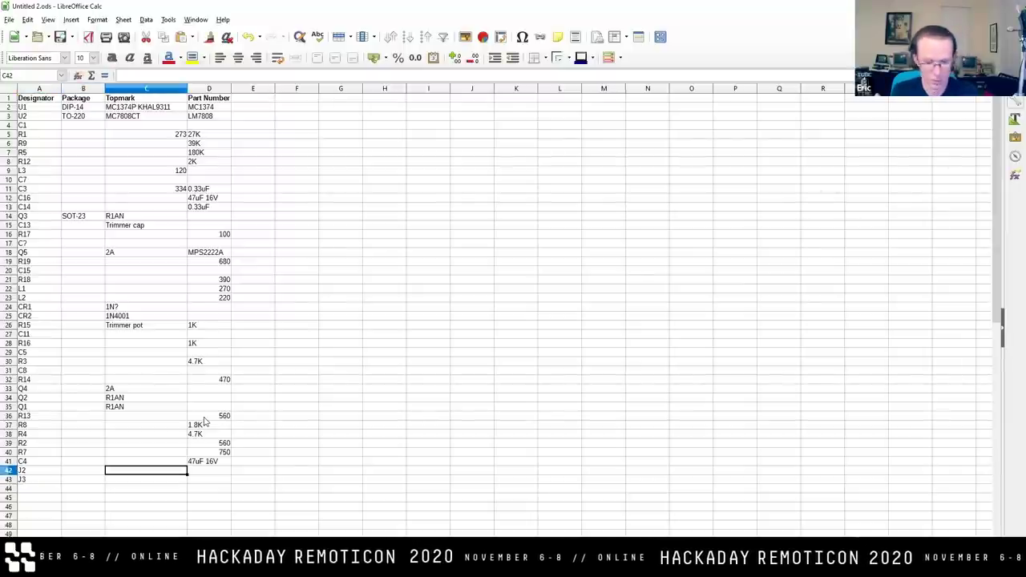
type("AUDIO")
key("Return")
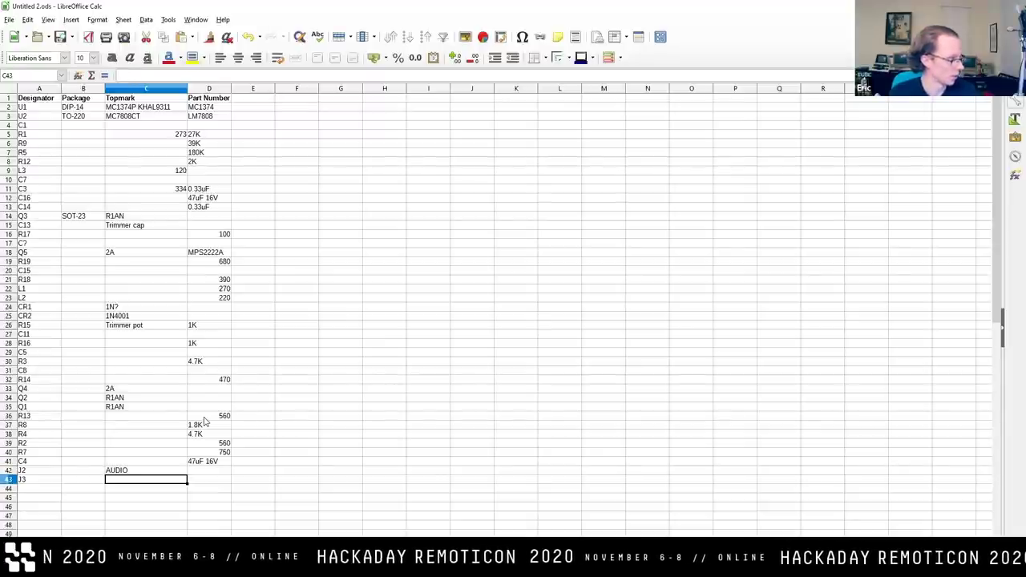
type("VIDEO")
key("Return")
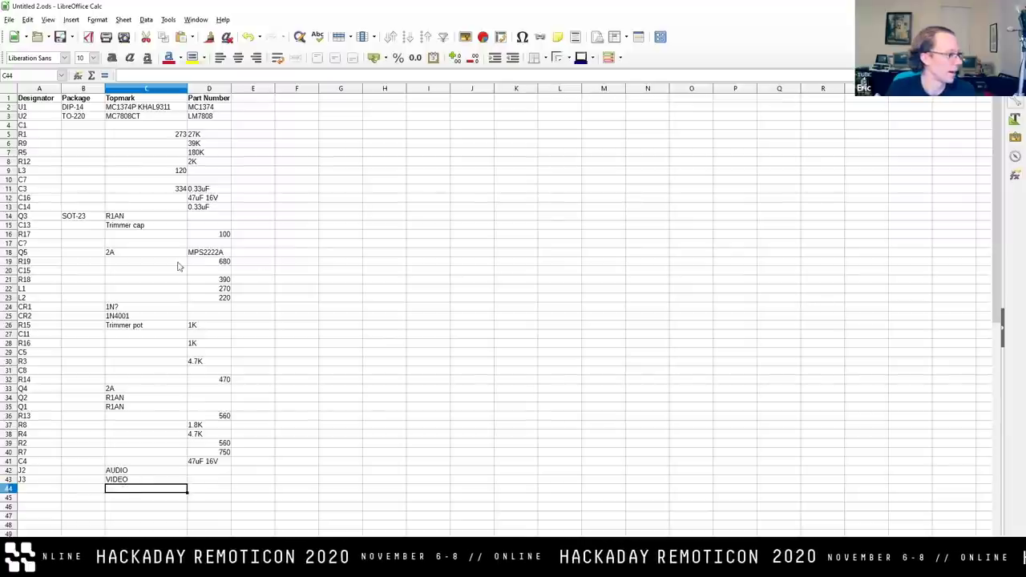
Change the part number of Q5 to 2N3906 and go to J2's part number cell.
left_click(221, 254)
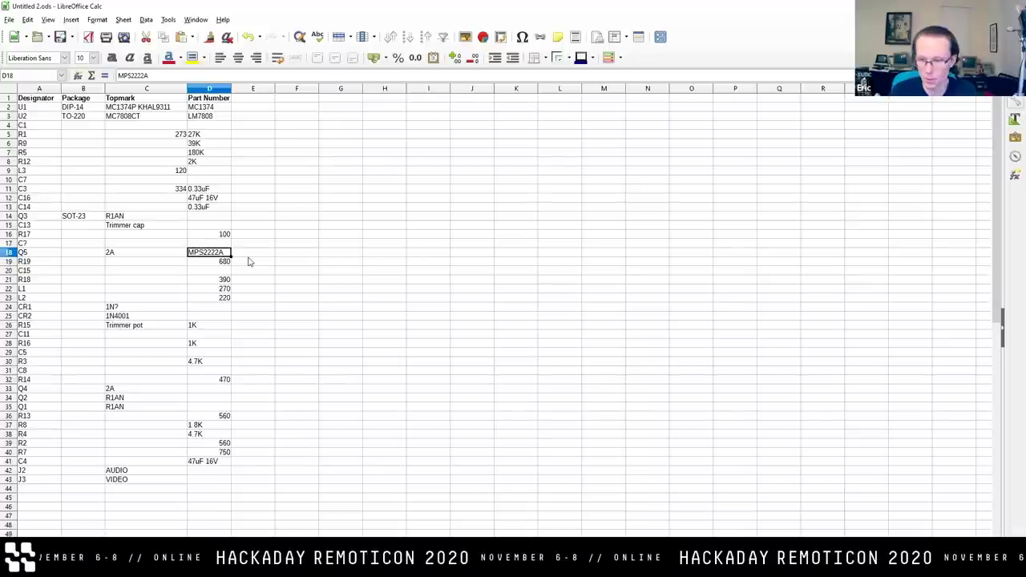
type("2N3906")
key("Return")
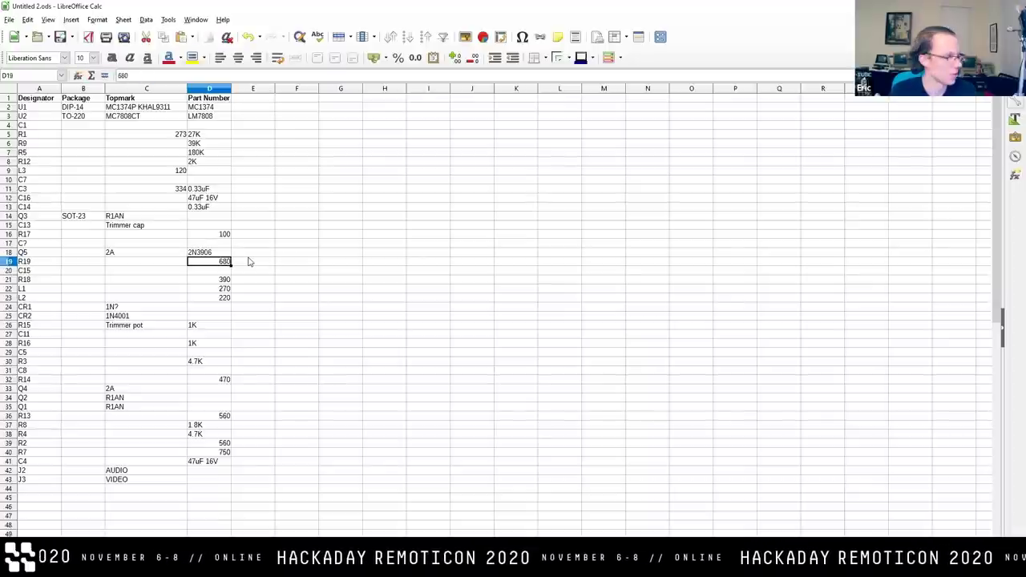
key("Return")
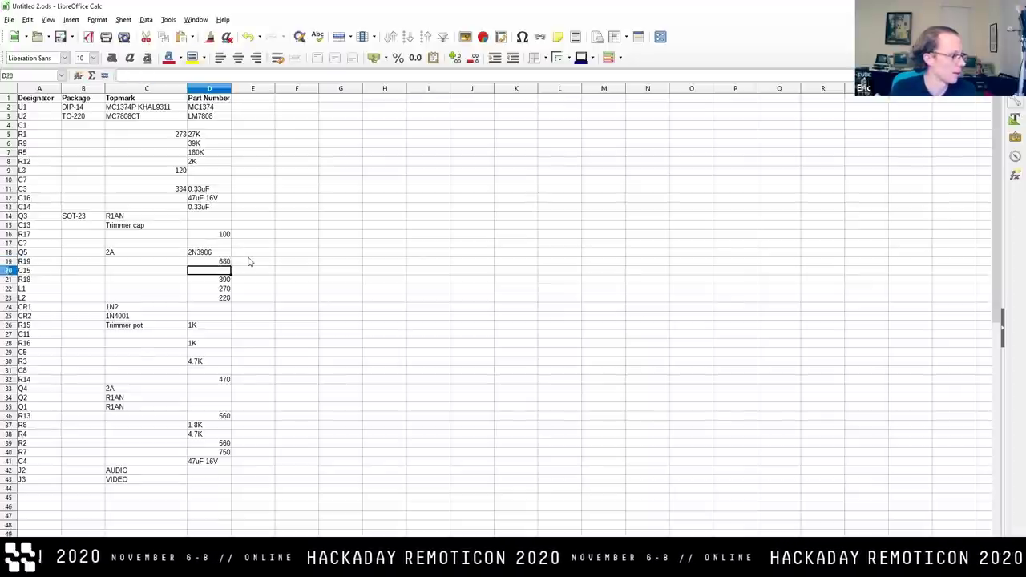
left_click(224, 472)
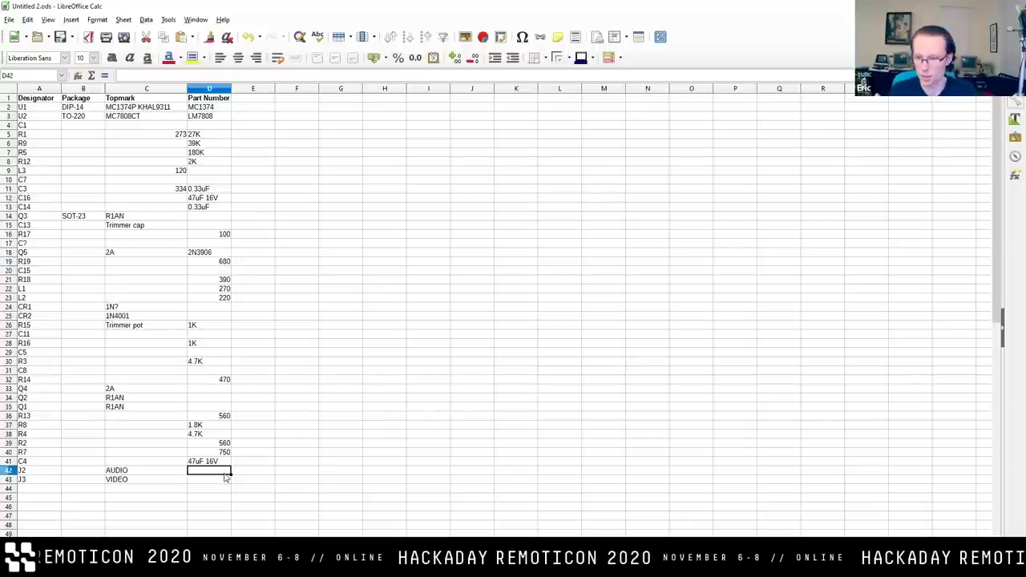
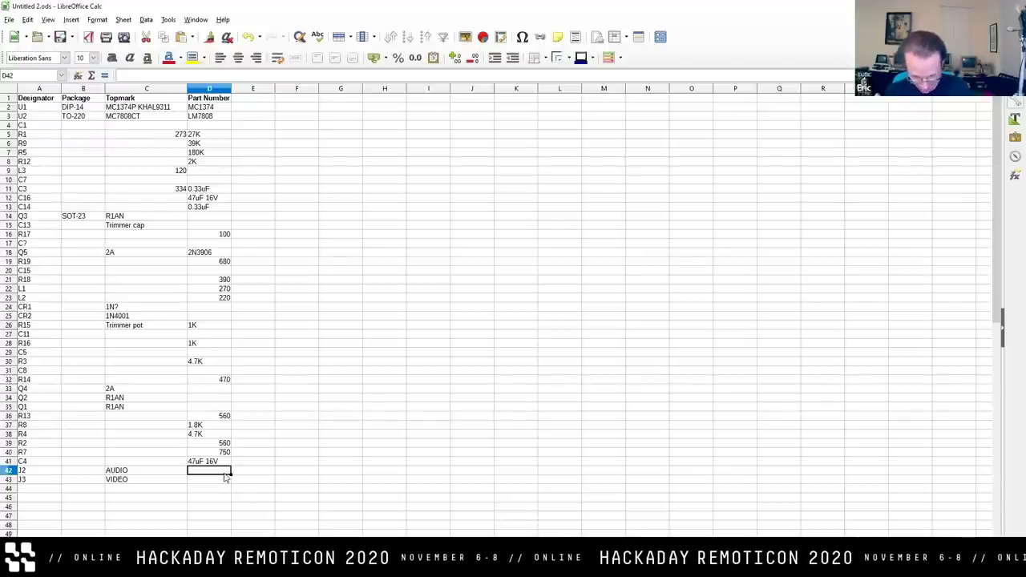
Add row 44 with designator C2 and part number 0.1.
left_click(63, 489)
type("C72")
key("Return")
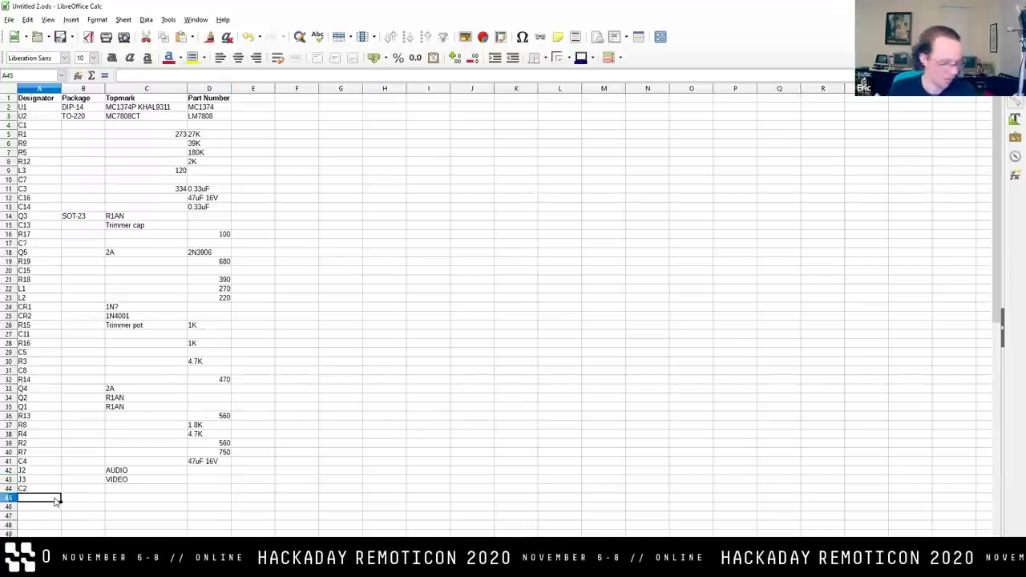
left_click(213, 490)
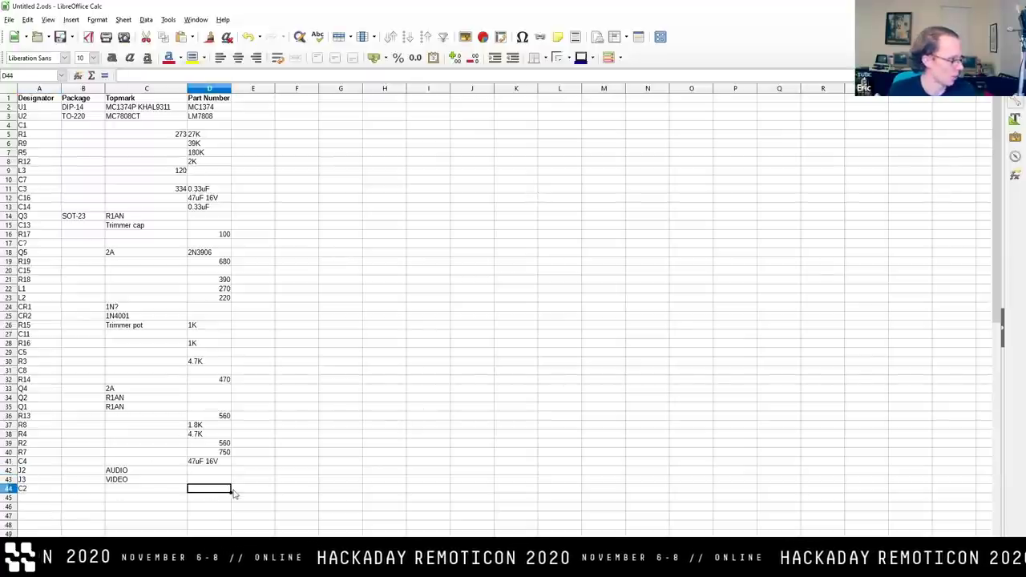
type("0.1")
key("Return")
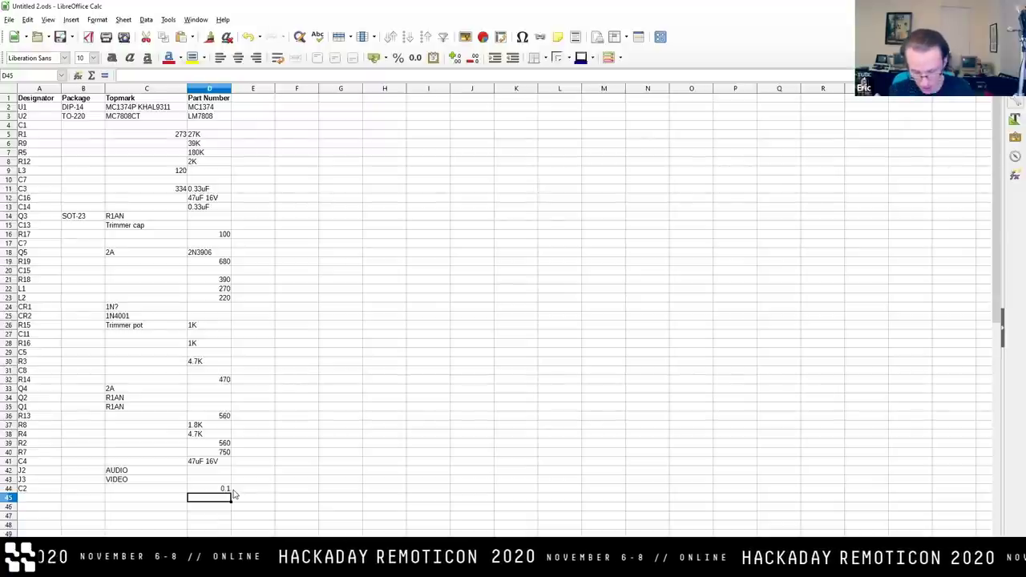
List DC IN and IR SWITCH as designators in rows 45 and 46.
left_click(39, 499)
type("DC IN")
key("Return")
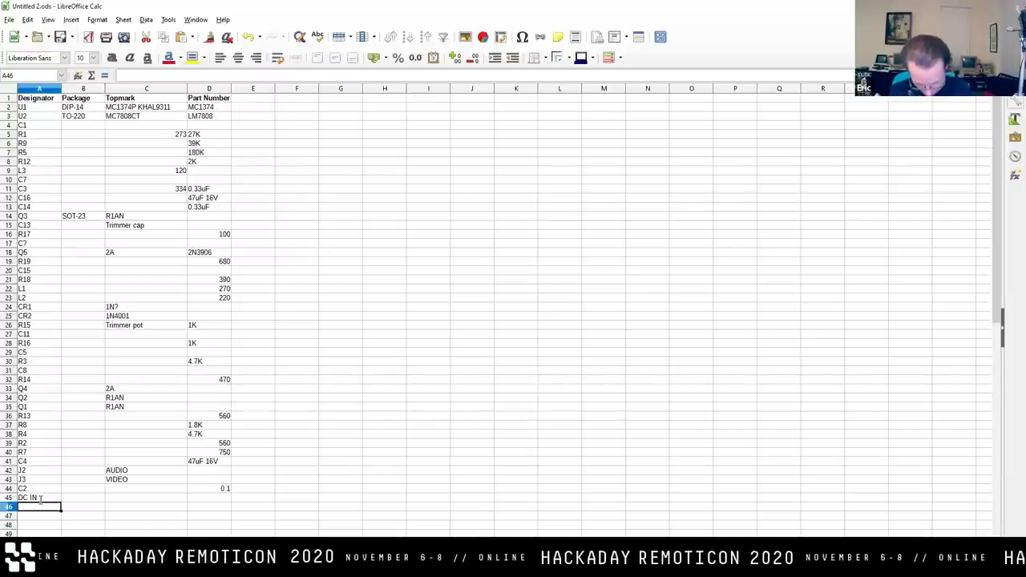
type("IR SWITCH")
key("Tab")
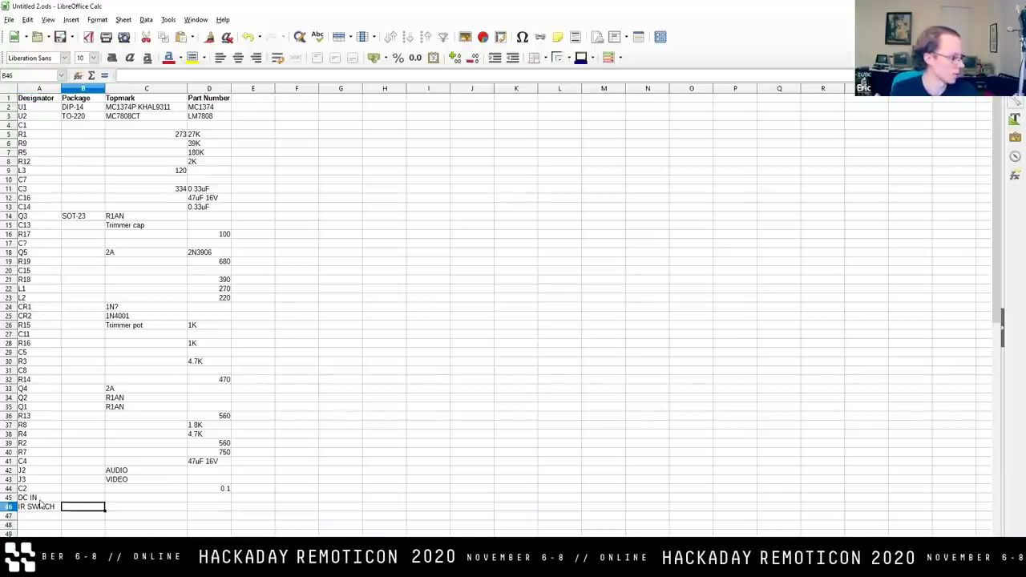
Save the spreadsheet and switch to the mc1374p.pdf datasheet in the web browser.
left_click(40, 503)
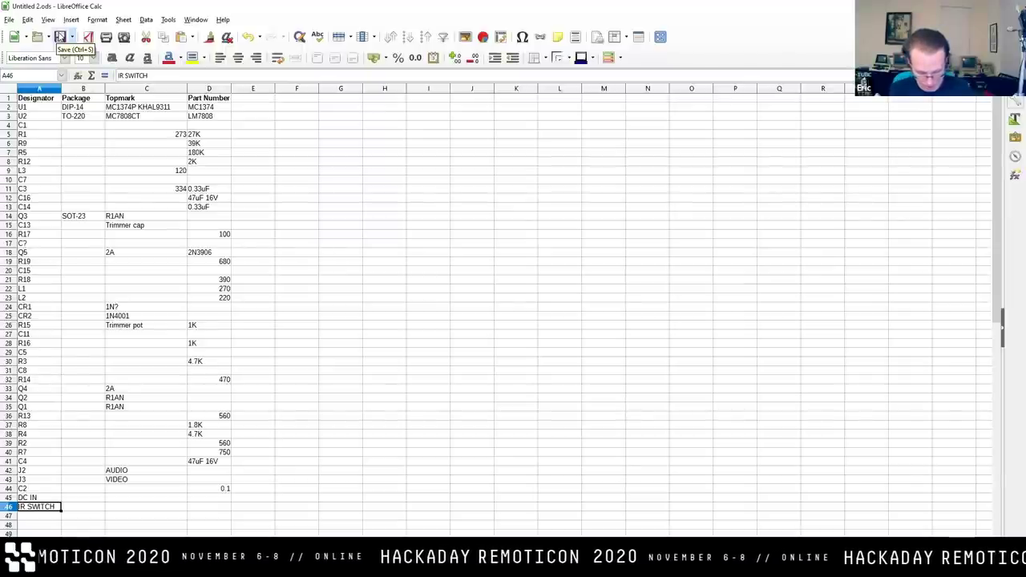
left_click(60, 37)
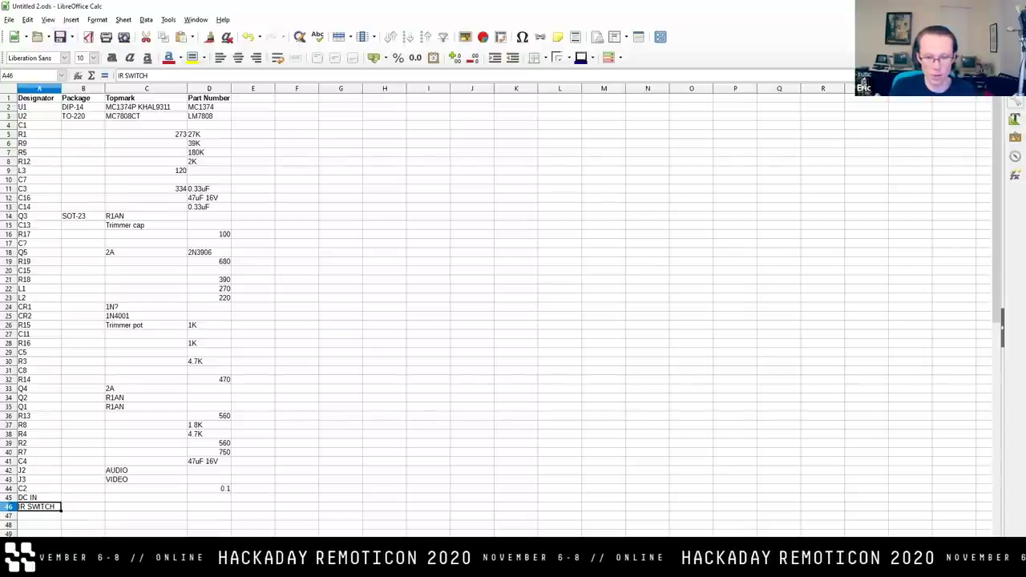
key("alt+Tab")
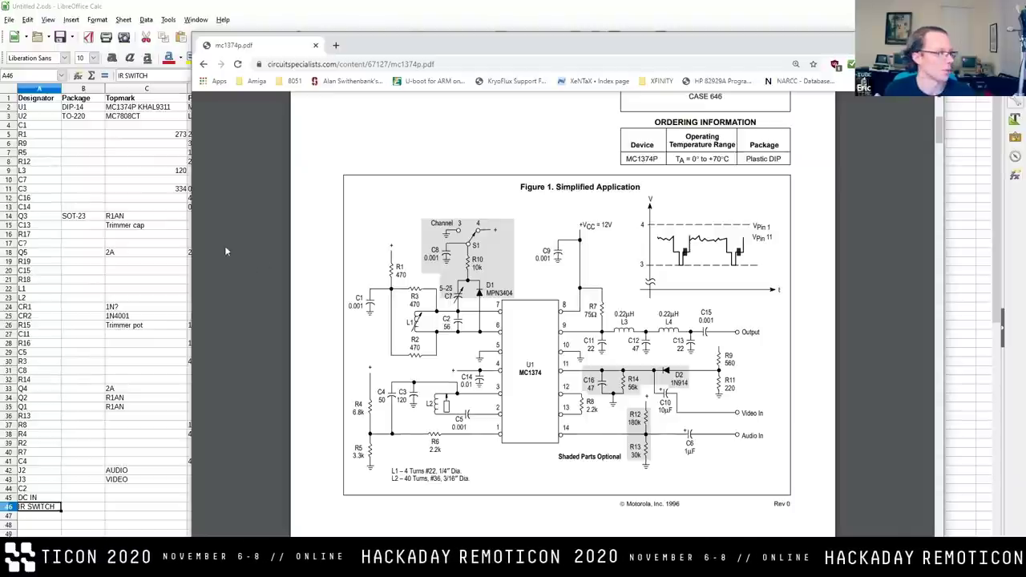
Return to the spreadsheet and enter 120nH as the part number of L3.
left_click(166, 218)
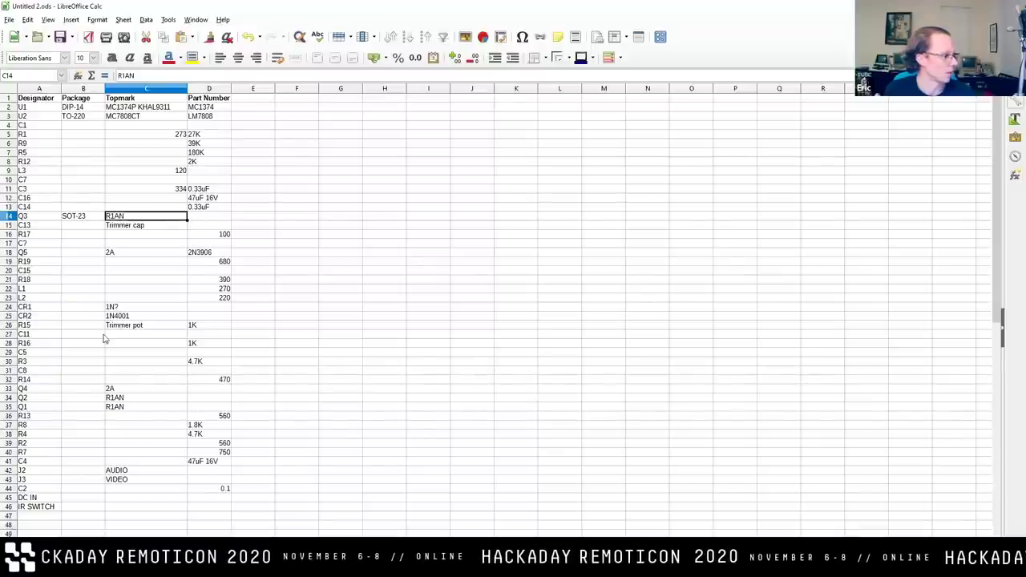
left_click(153, 172)
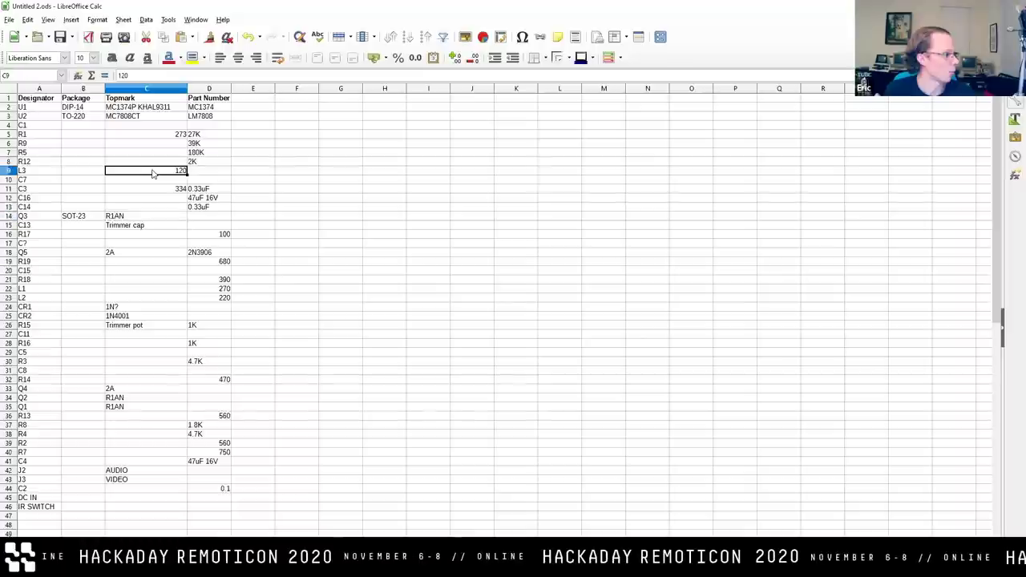
left_click(197, 173)
type("120nF")
key("Return")
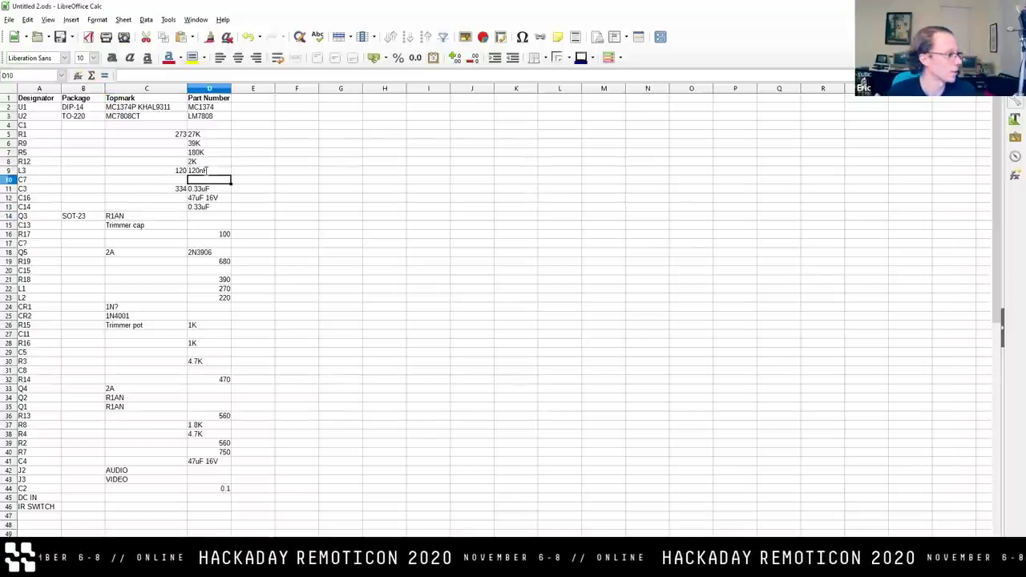
Move the values 270 and 220 of L1 and L2 from the Part Number column to the Topmark column.
key("Down")
key("Down")
key("Down")
key("Down")
key("Down")
key("Down")
key("Down")
key("Down")
key("Down")
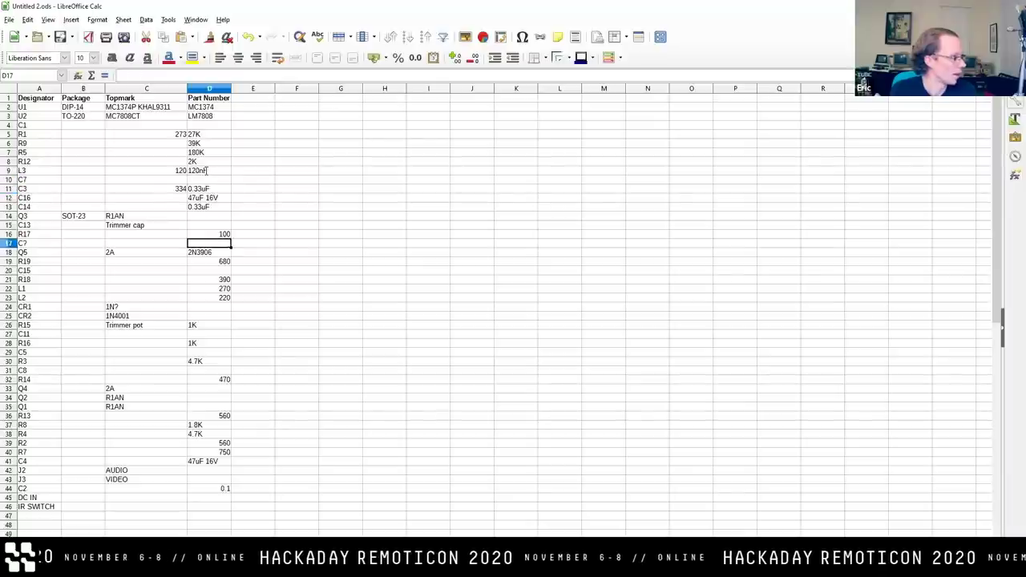
key("Down")
key("Down")
key("Down")
key("shift+Down")
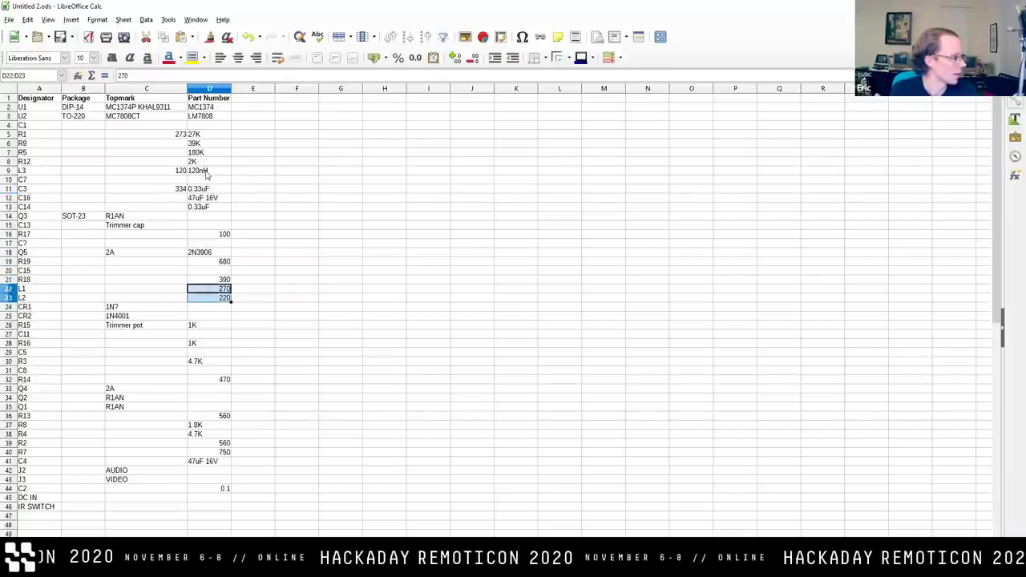
key("ctrl+x")
key("Left")
key("ctrl+v")
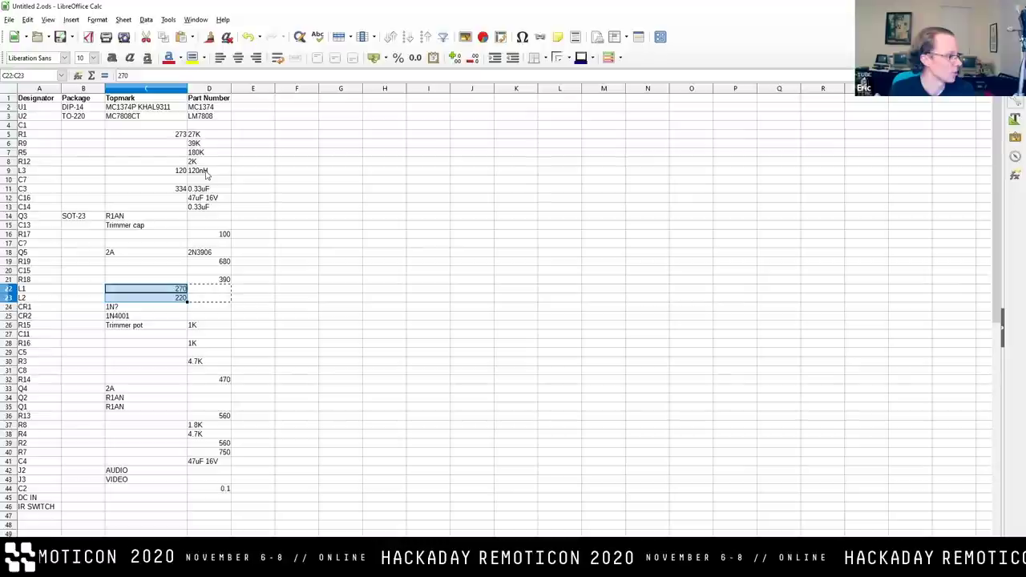
Enter 270nH as the part number of L1 and 220nH as that of L2.
key("Right")
type("270nH")
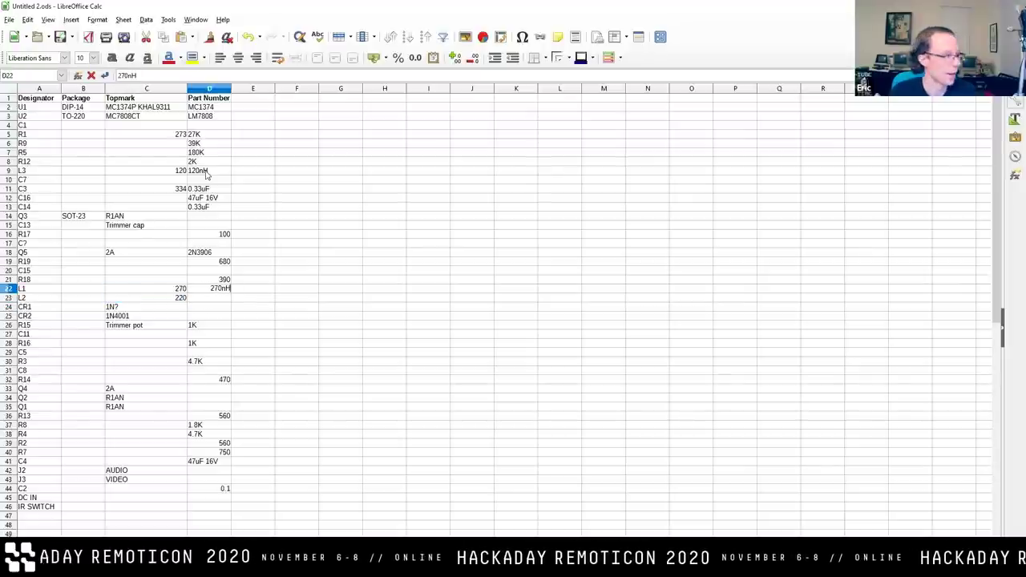
key("Return")
type("220nH")
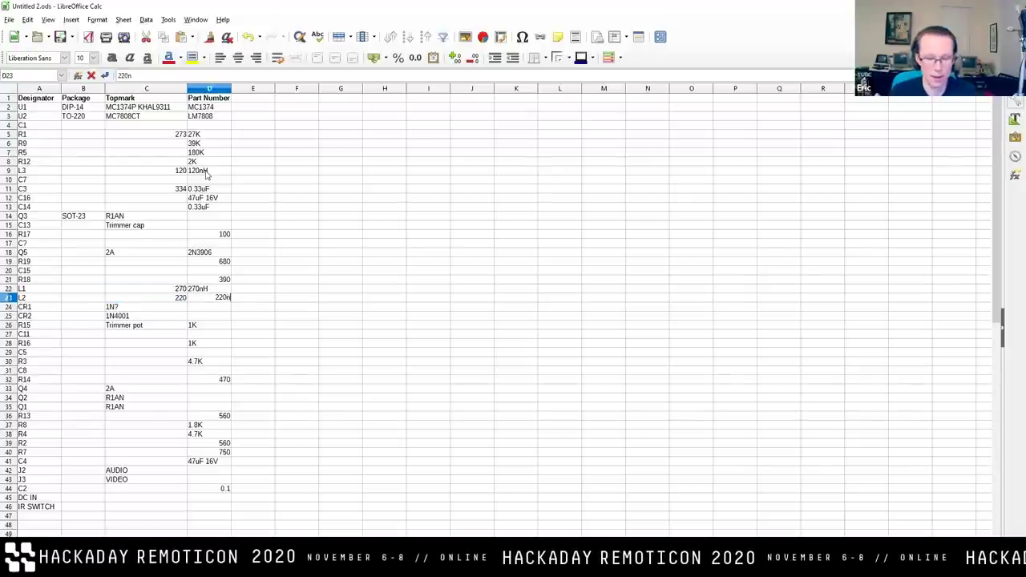
key("Return")
Review the remaining entries in the Part Number column.
key("Down")
key("Down")
key("Down")
key("Down")
key("Down")
key("Down")
key("Down")
key("Down")
key("Down")
key("Down")
key("Down")
key("Down")
key("Down")
key("Down")
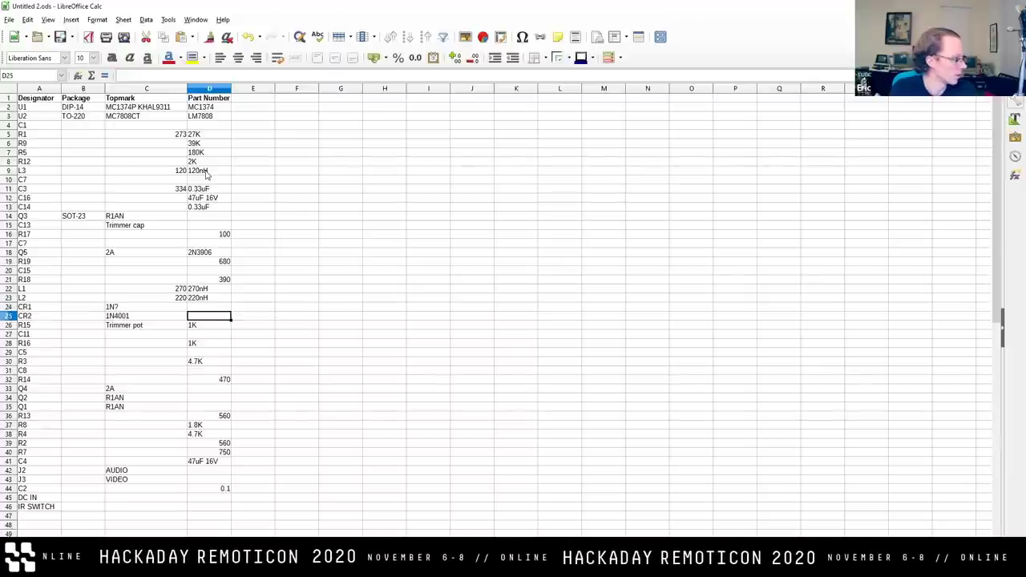
key("Up")
key("Up")
key("Up")
key("Up")
key("Up")
key("Up")
key("Up")
key("Up")
key("Up")
key("Up")
key("Up")
key("Up")
key("Up")
key("Up")
key("Up")
key("Up")
key("Up")
key("Up")
key("Up")
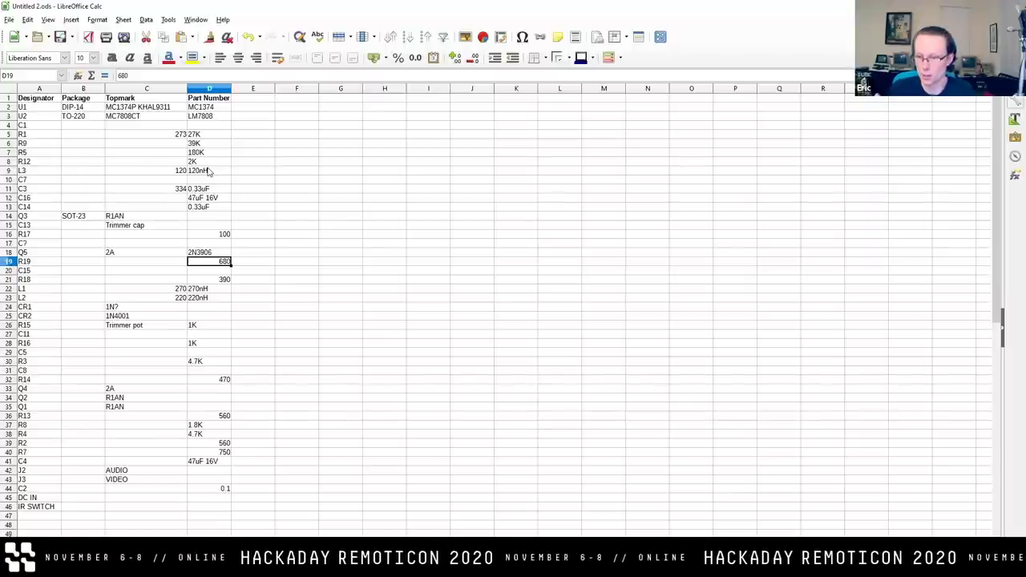
Split the IR SWITCH designator into IR in row 46 and SWITCH in row 47.
left_click(49, 507)
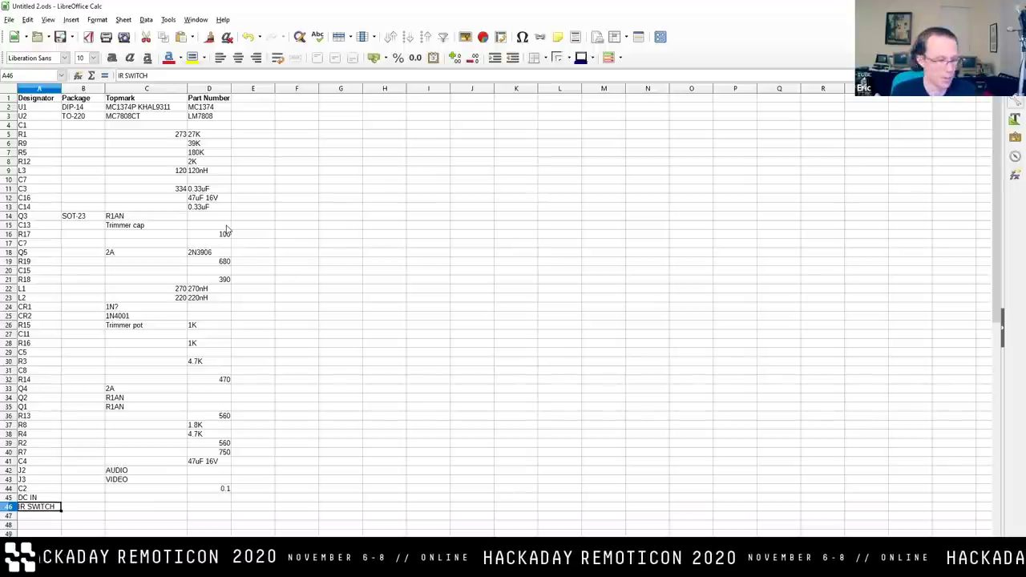
type("IR")
key("Return")
type("SWIT")
key("BackSpace")
type("CH")
key("Return")
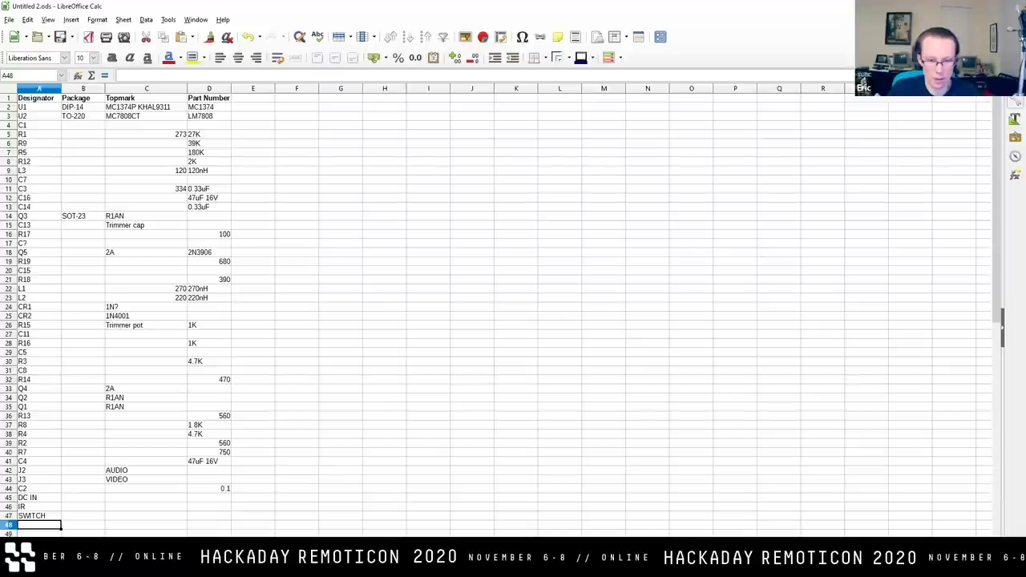
Switch to the web browser and search for "nxp i2c level shifter" in a new tab.
key("alt+Tab")
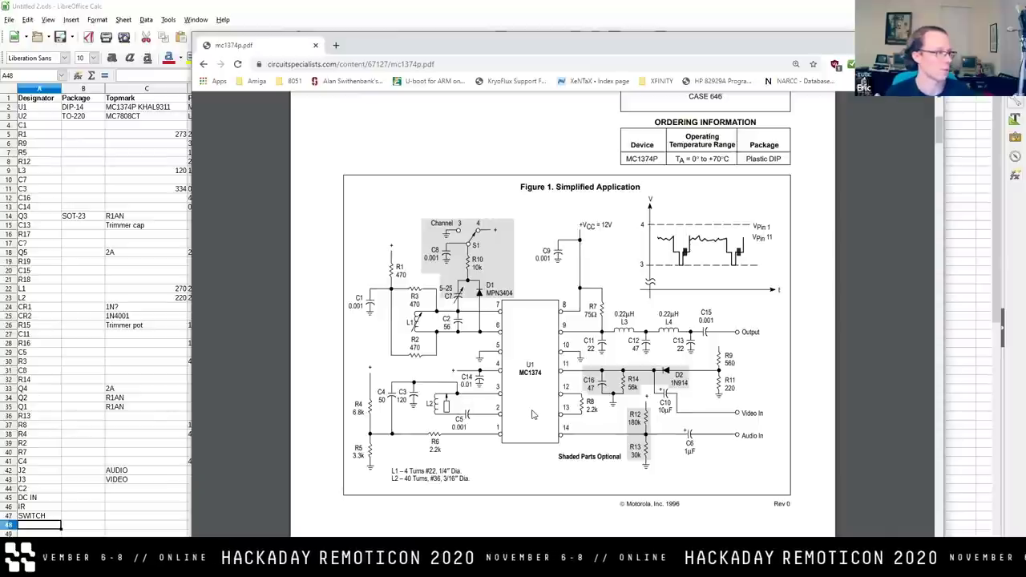
left_click(215, 7)
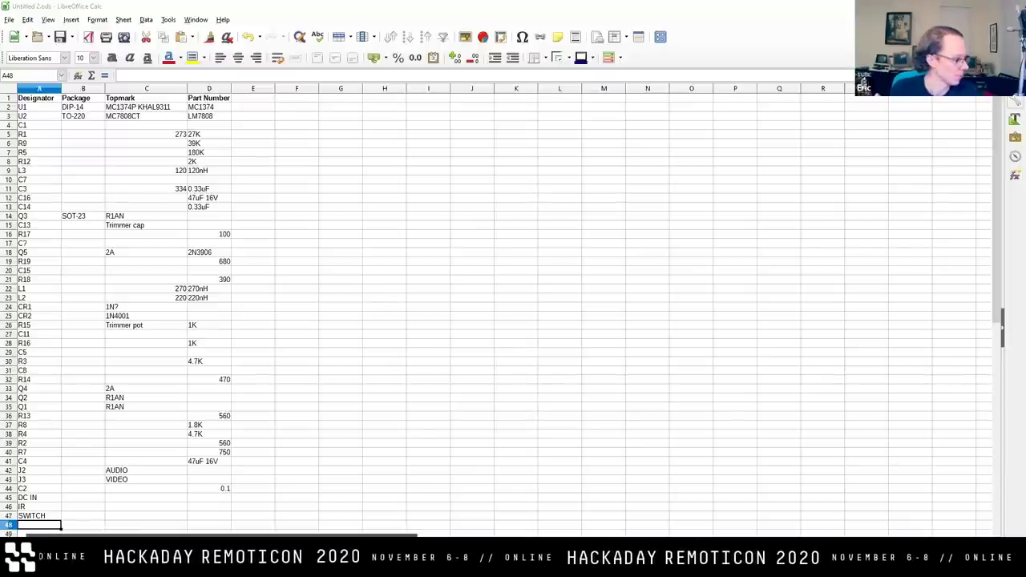
key("alt+Tab")
left_click(339, 46)
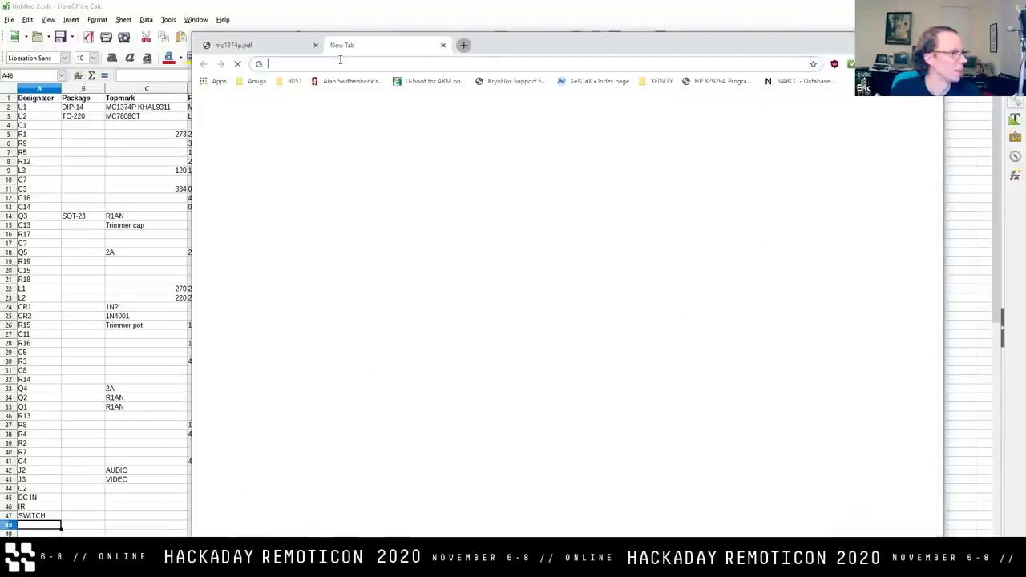
left_click(340, 60)
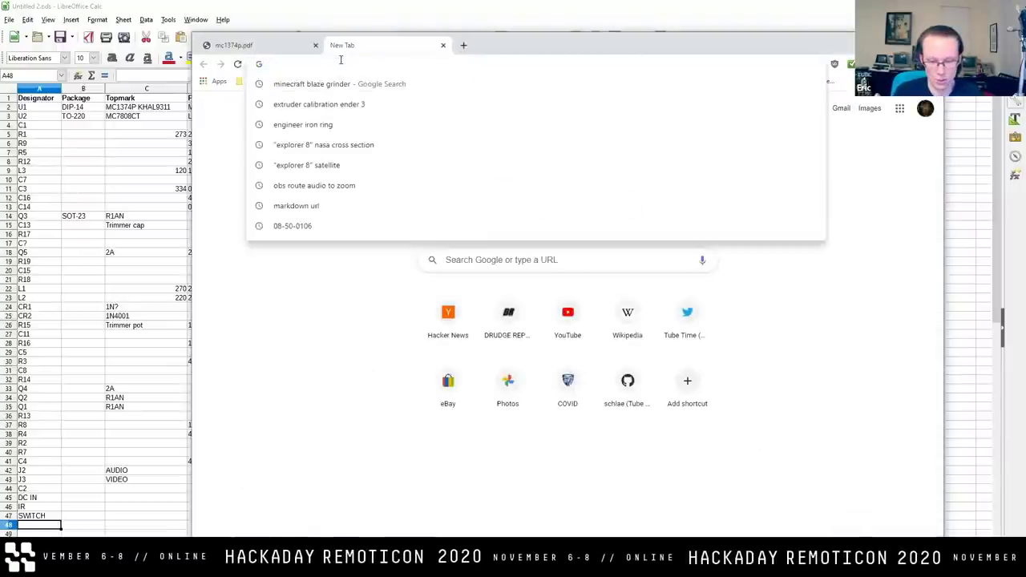
type("nxp i2c level sh")
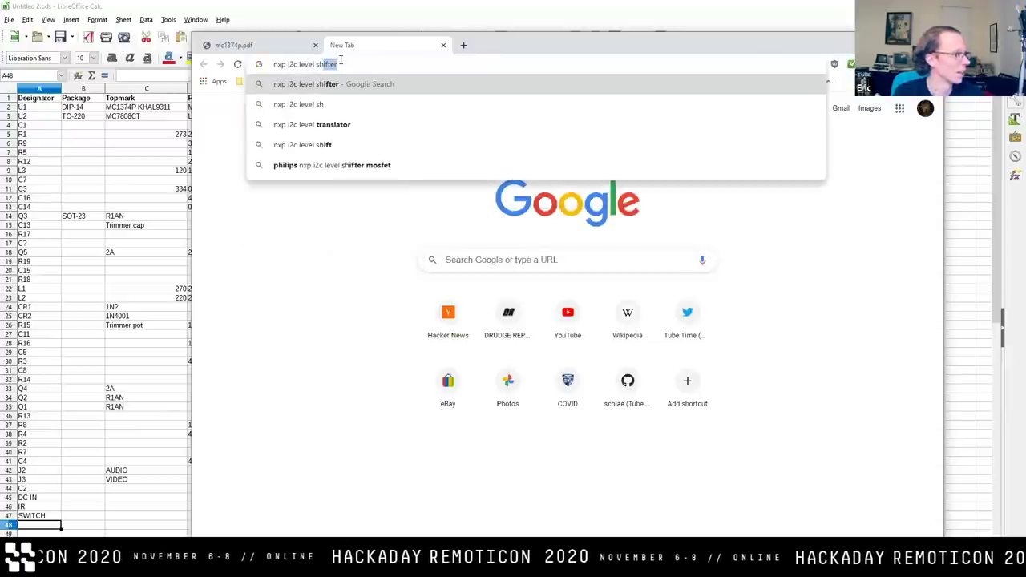
key("Return")
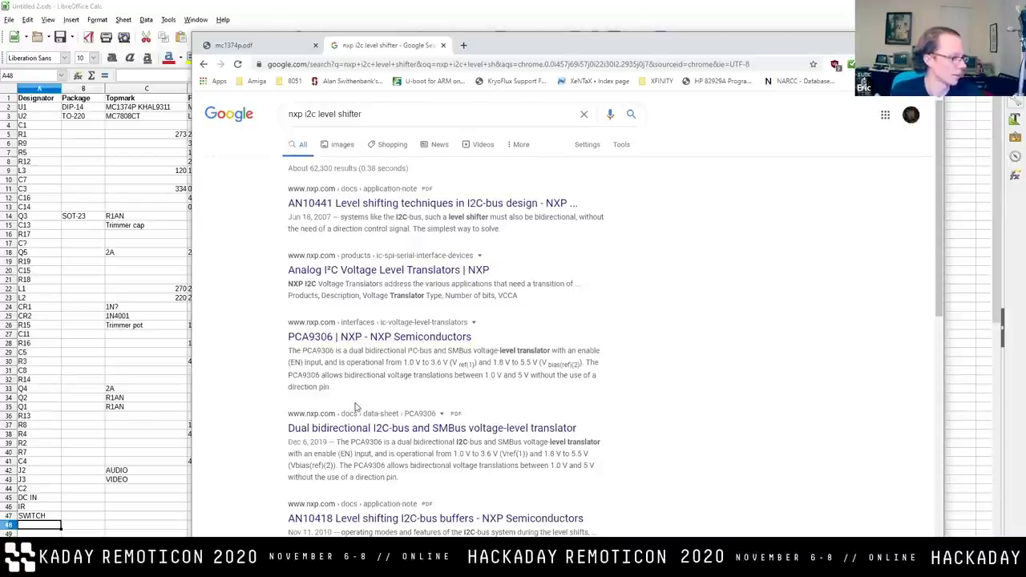
Open NXP's PCA9306 datasheet and examine the topside marks in its ordering information table.
left_click(356, 428)
scroll(785, 374, "down", 15)
key("ctrl+f")
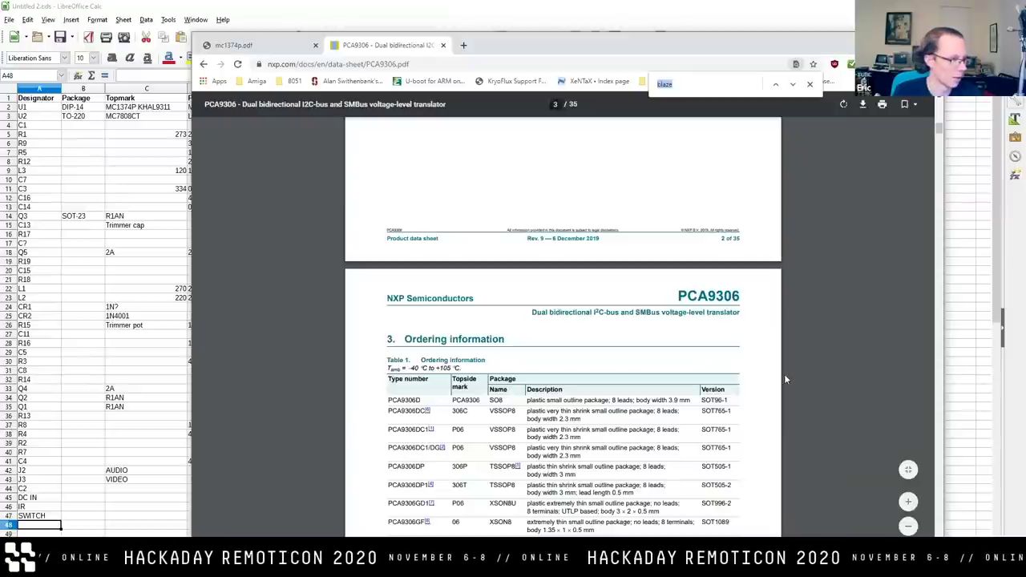
scroll(538, 376, "down", 2)
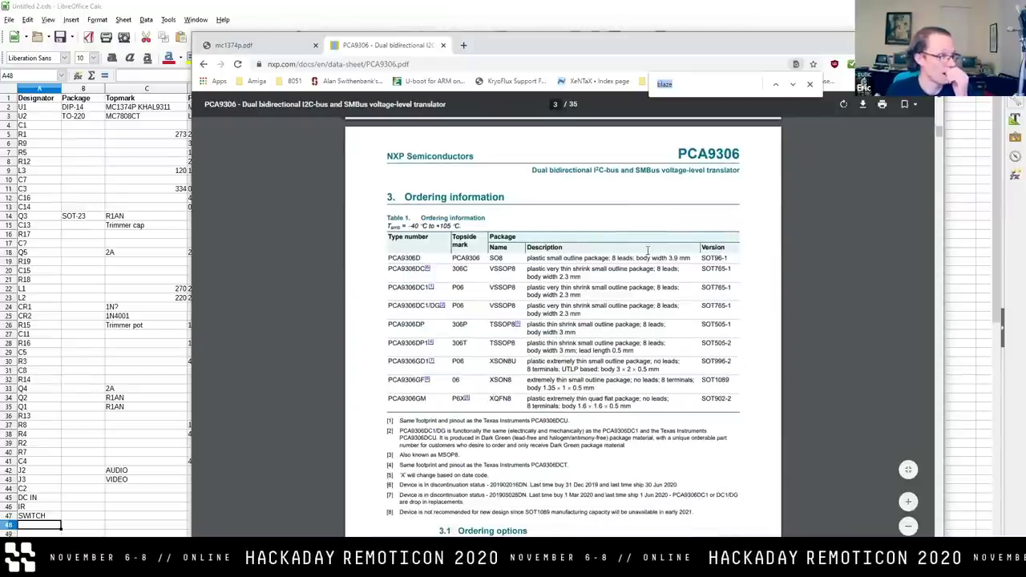
left_click(475, 260)
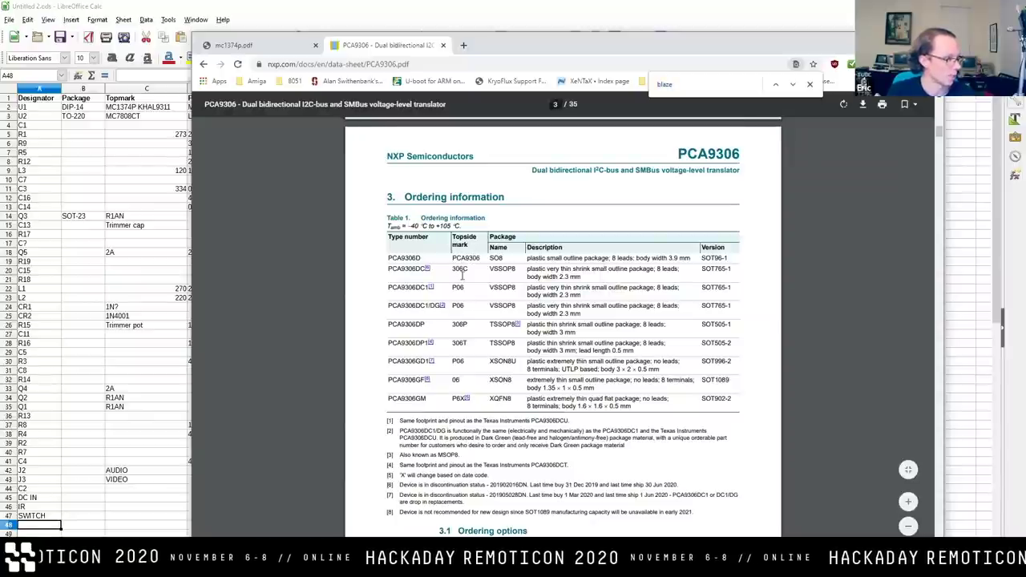
left_click_drag(451, 270, 471, 269)
left_click_drag(451, 399, 469, 398)
left_click(591, 370)
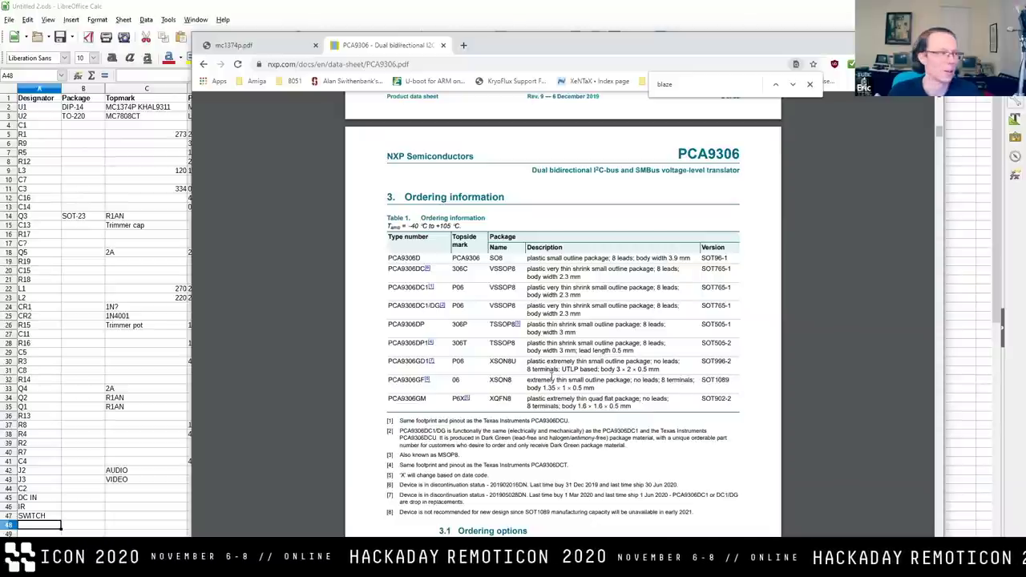
Find the ON Semiconductor PCA9306 datasheet in a new tab by searching "pca9306 on semi", and examine its marking diagrams.
left_click(463, 46)
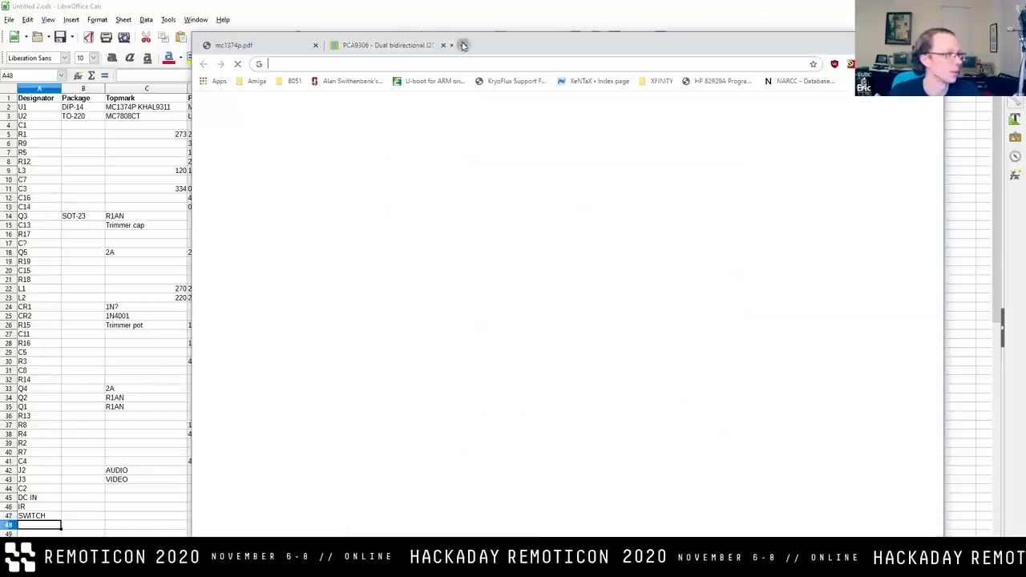
left_click(471, 62)
type("pca")
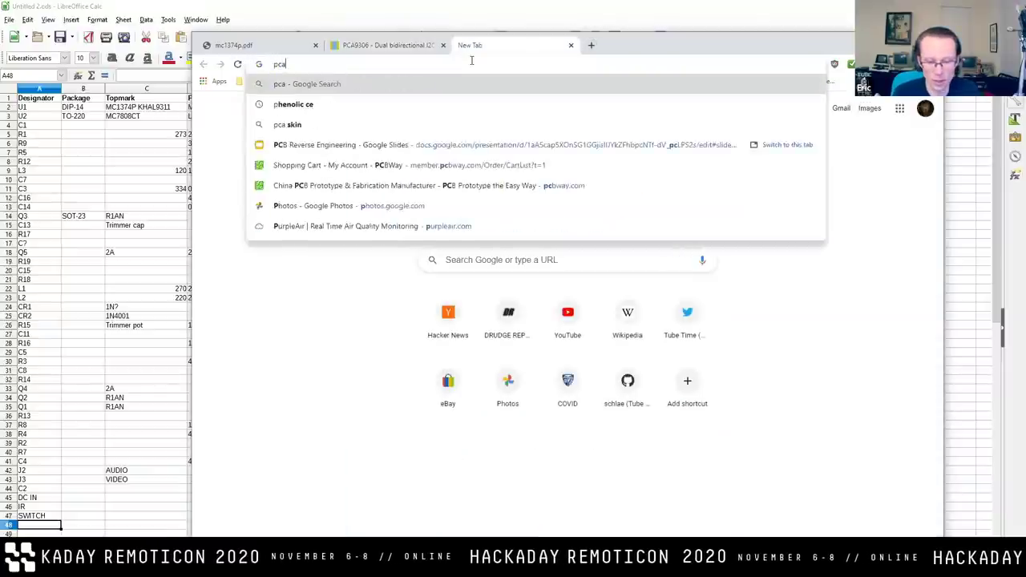
type("9306")
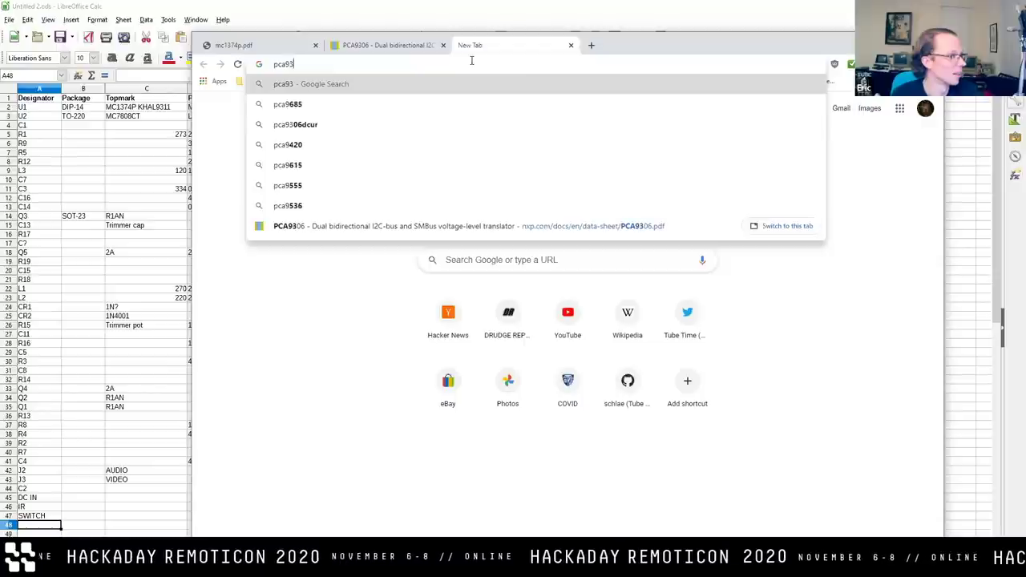
type(" on semi")
key("Return")
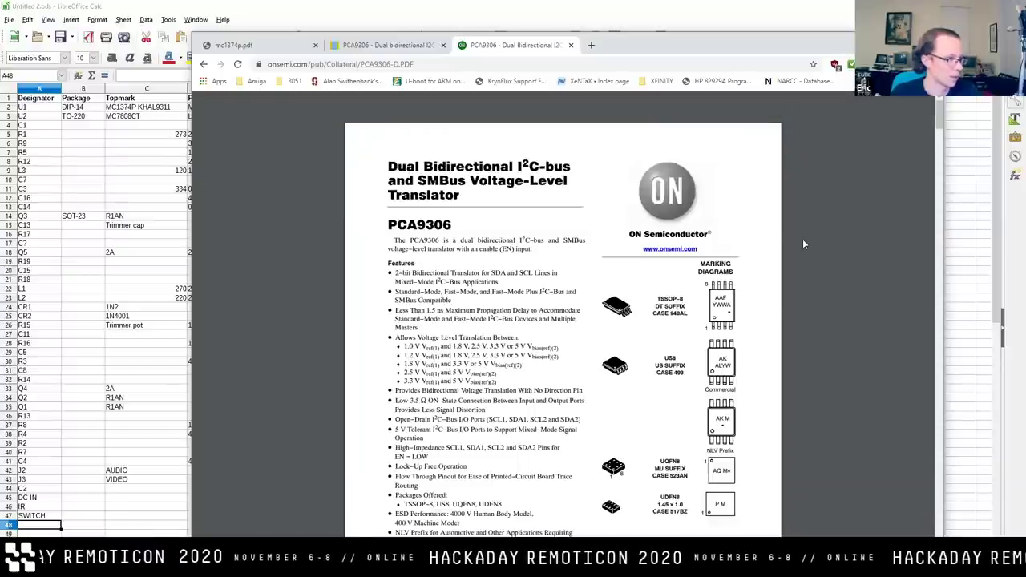
scroll(802, 239, "down", 3)
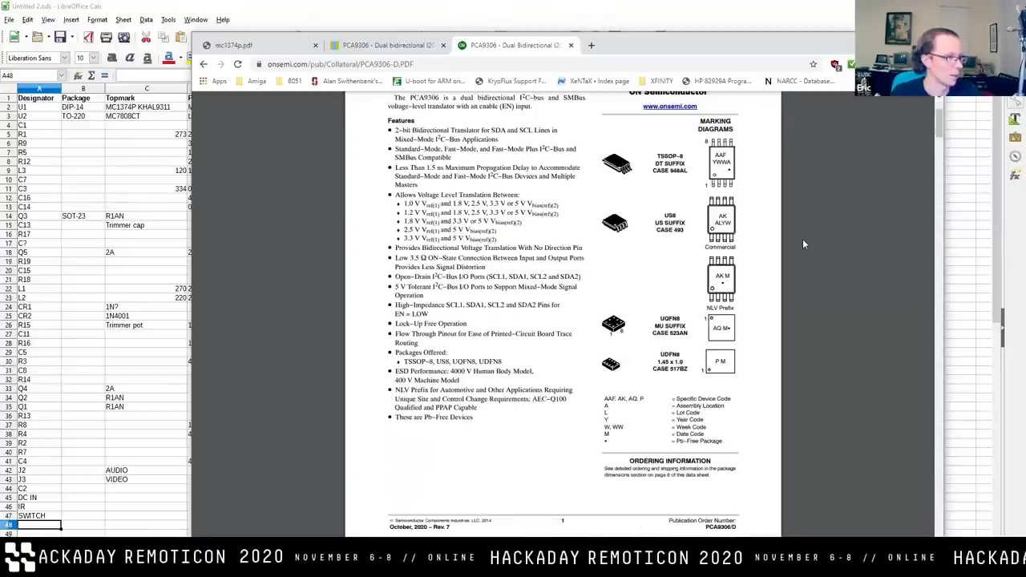
left_click(409, 47)
left_click(273, 47)
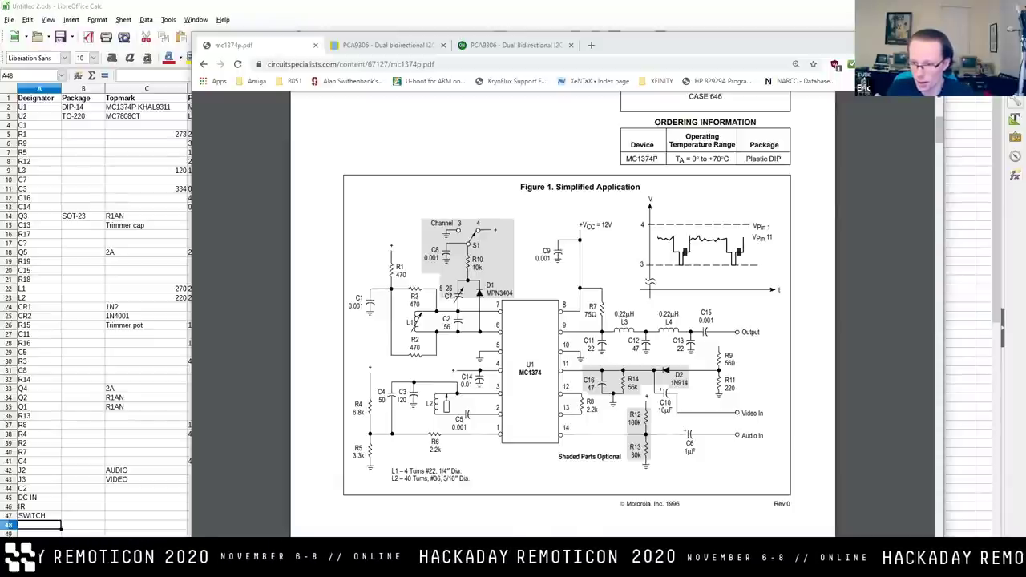
left_click(590, 45)
key("ctrl+v")
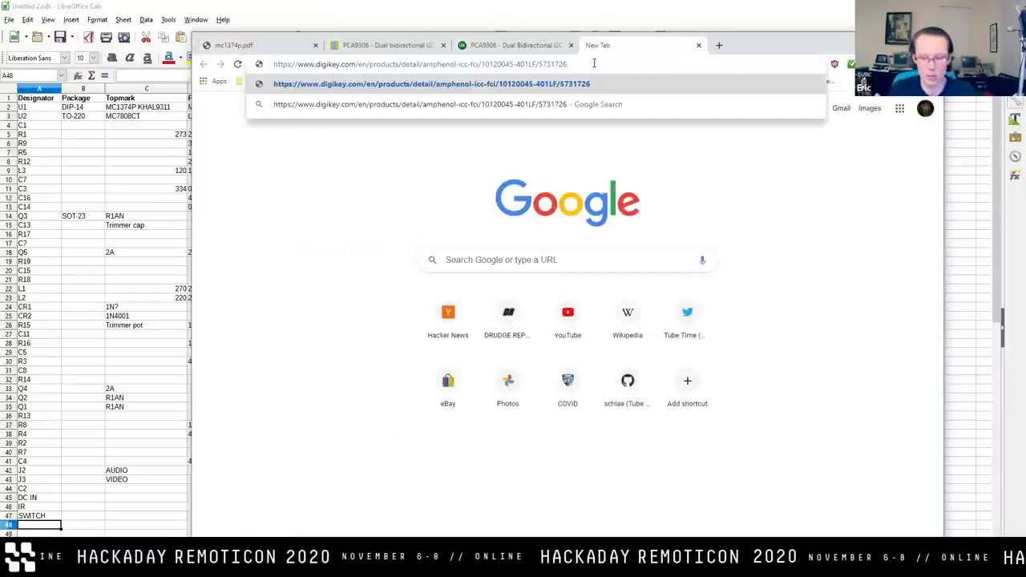
key("Return")
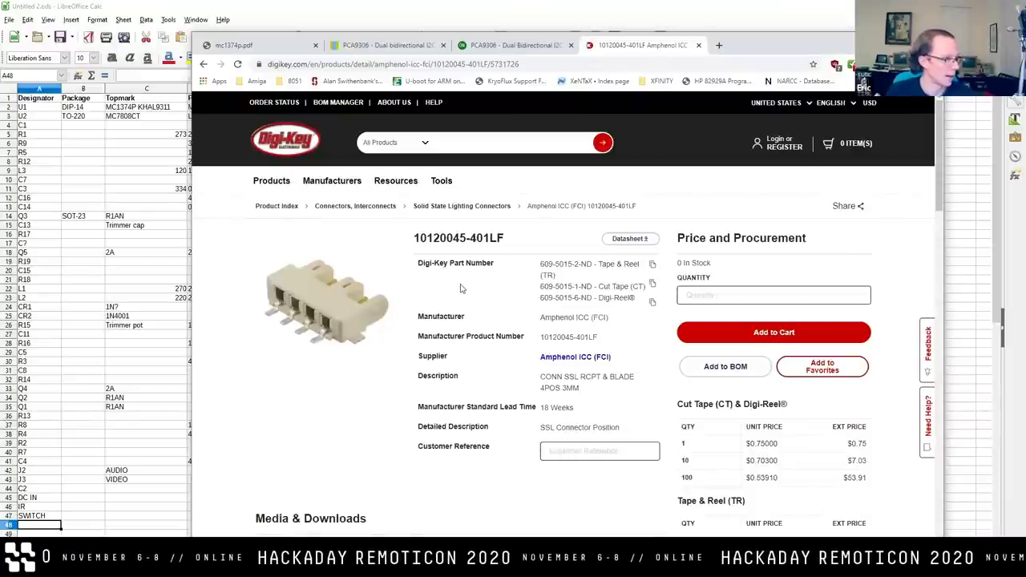
Examine the connector's description, pricing and the Media & Downloads section on its product page.
left_click_drag(580, 377, 622, 373)
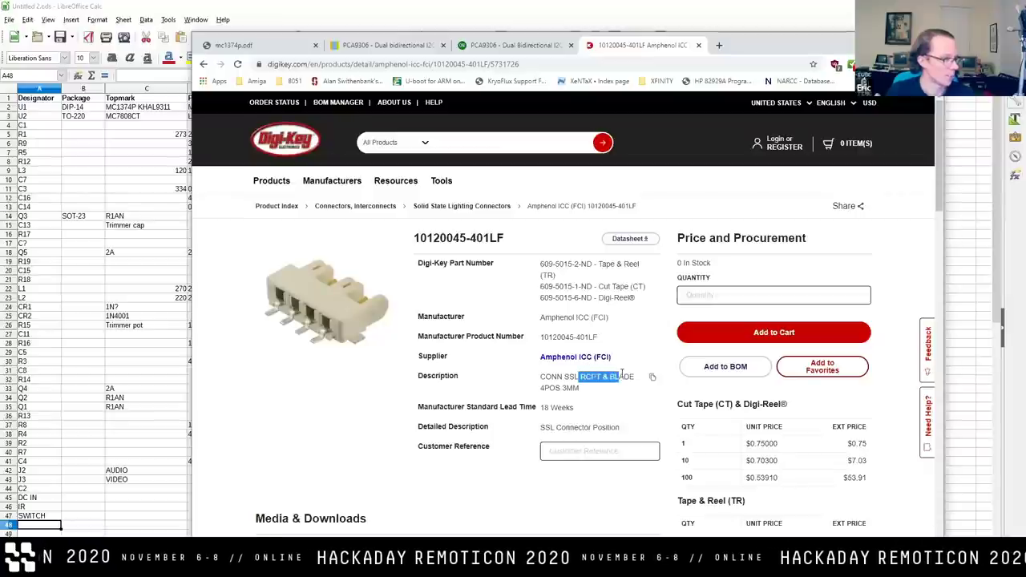
left_click(560, 394)
scroll(529, 365, "down", 3)
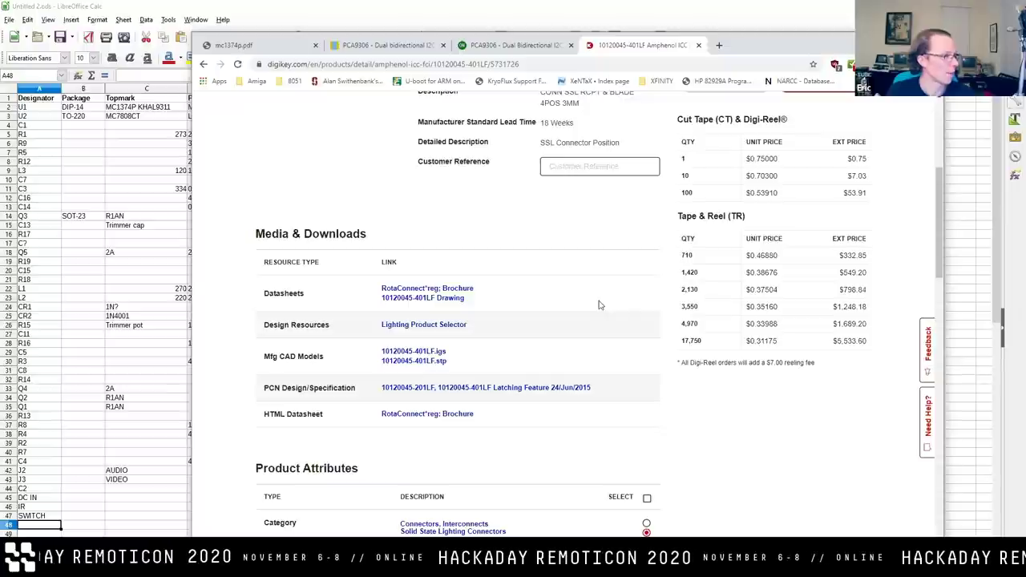
scroll(597, 349, "up", 3)
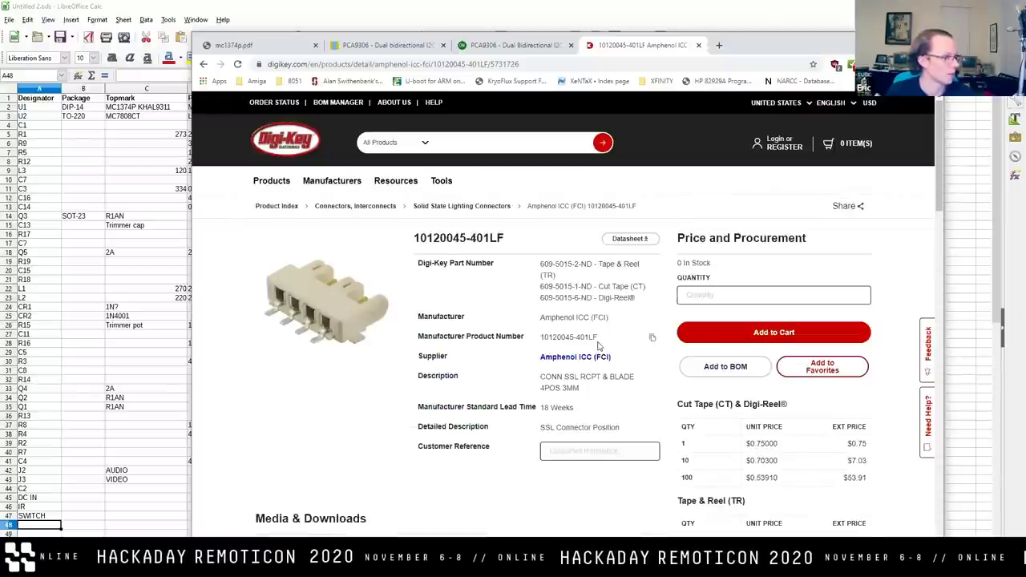
scroll(600, 345, "down", 2)
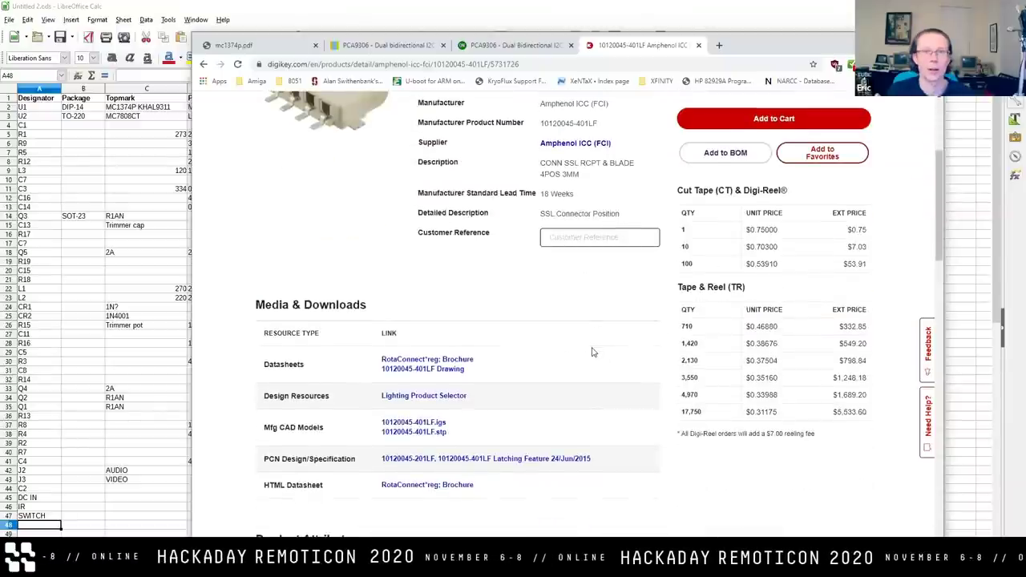
scroll(590, 351, "down", 1)
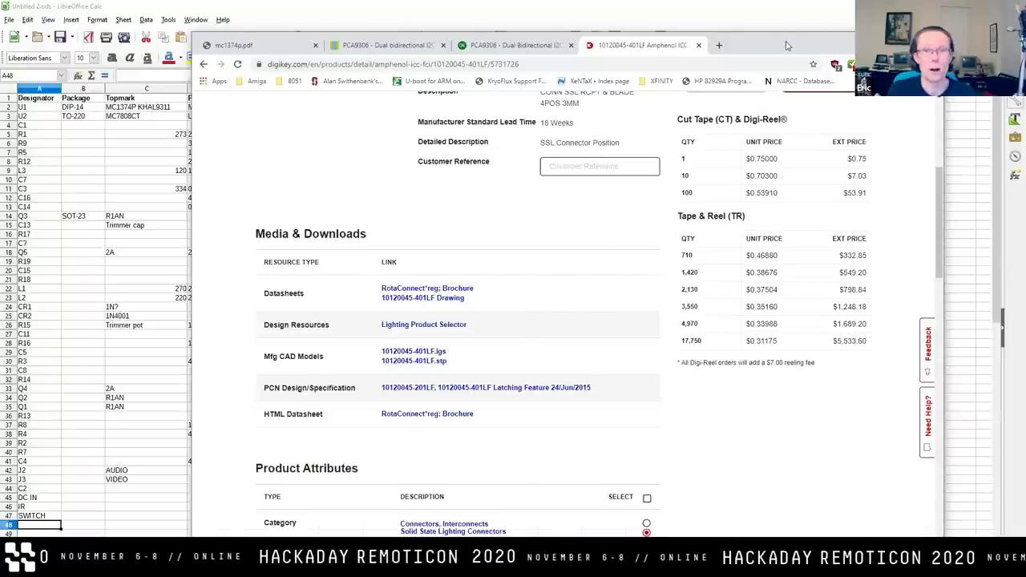
Switch to the PCB Reverse Engineering presentation in Google Slides and go to slide 16, "Now it is your turn!".
key("alt+Tab")
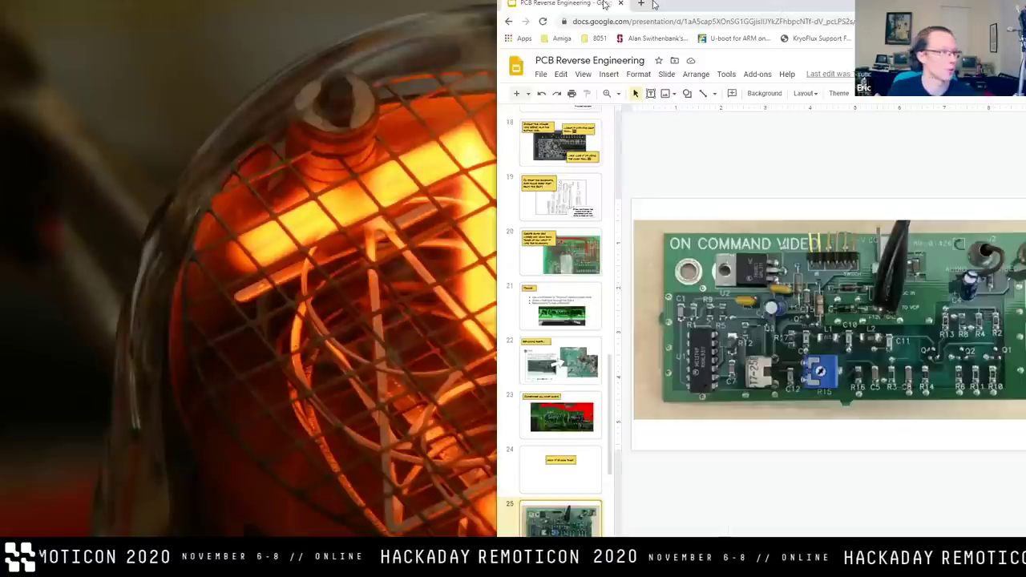
scroll(539, 300, "down", 4)
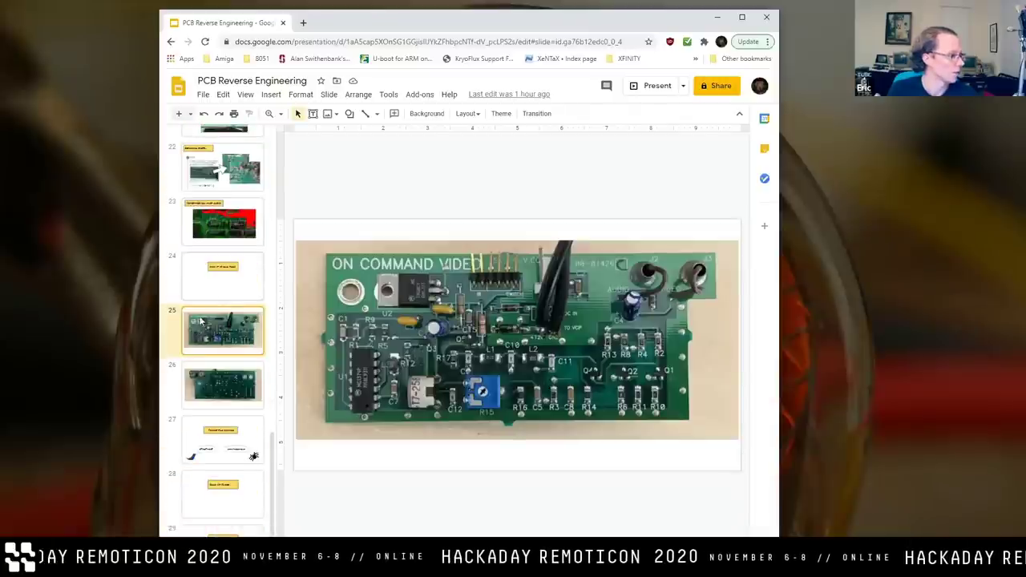
scroll(200, 321, "up", 11)
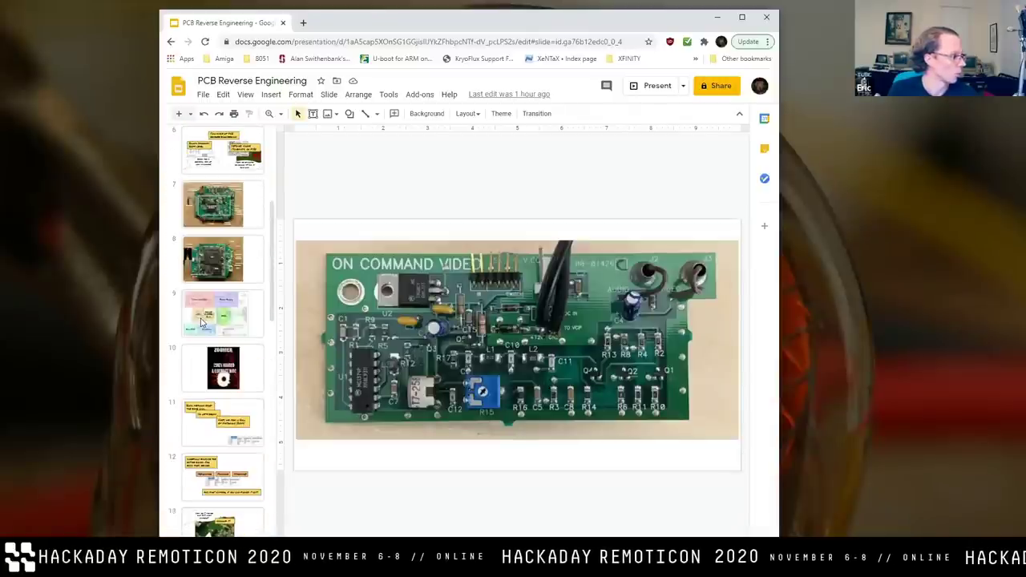
scroll(204, 327, "down", 3)
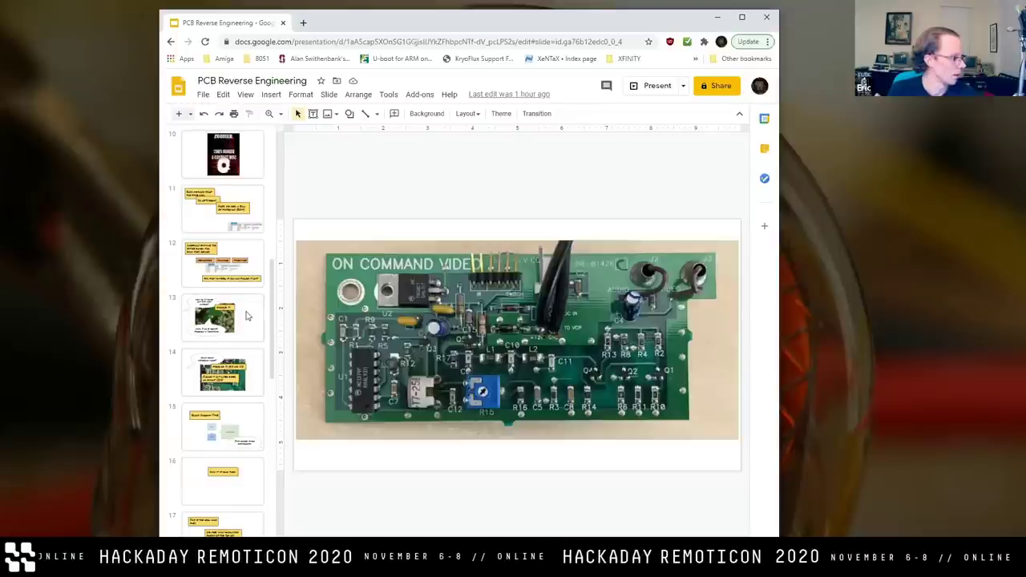
scroll(247, 320, "down", 2)
left_click(245, 347)
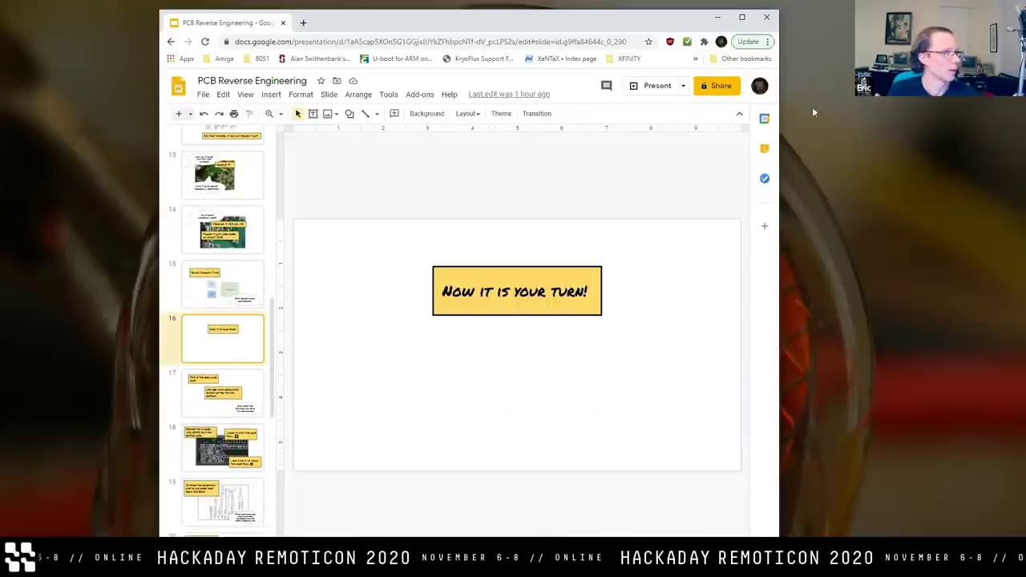
Present the "Now it is your turn!" slide in Presenter view.
left_click(683, 86)
left_click(657, 110)
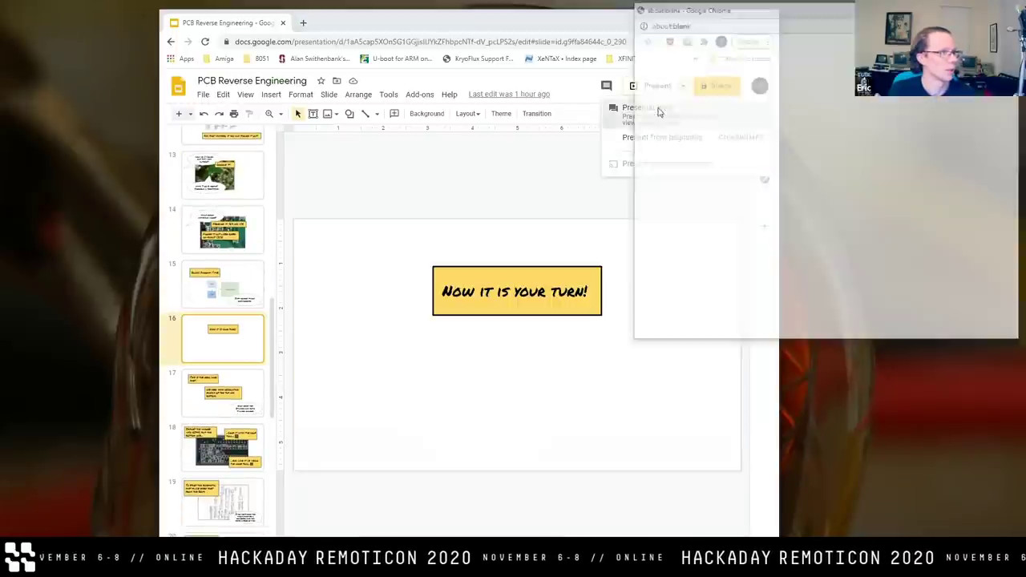
left_click(581, 12)
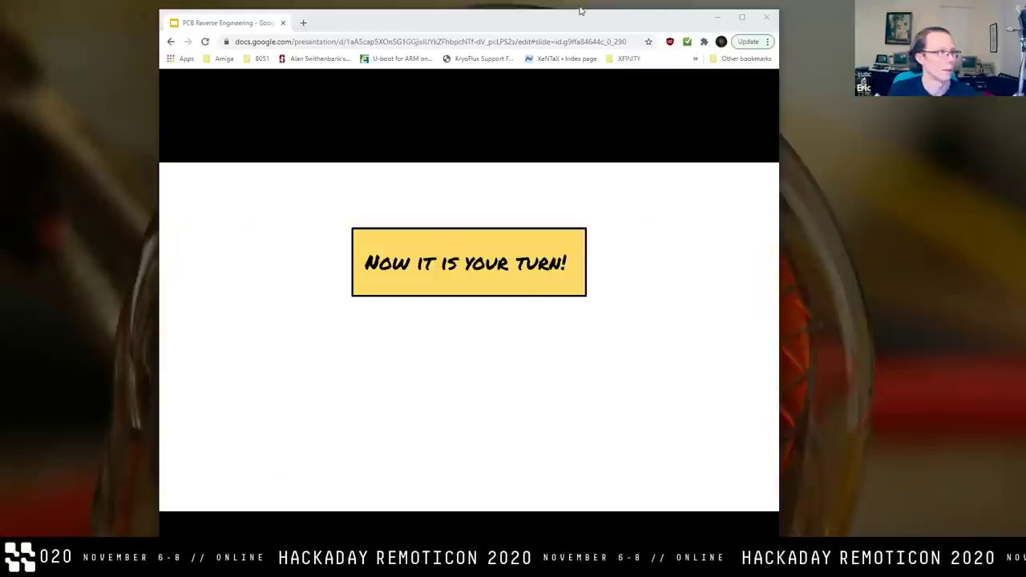
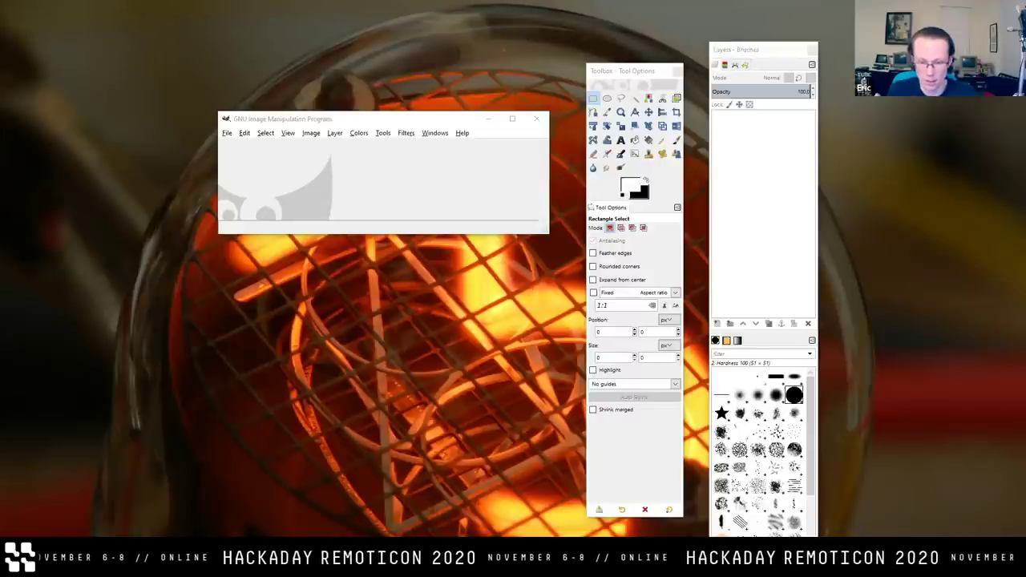
Switch to GIMP and open the component-side board photo PXL_20201107_175708020.jpg.
left_click_drag(431, 222, 417, 191)
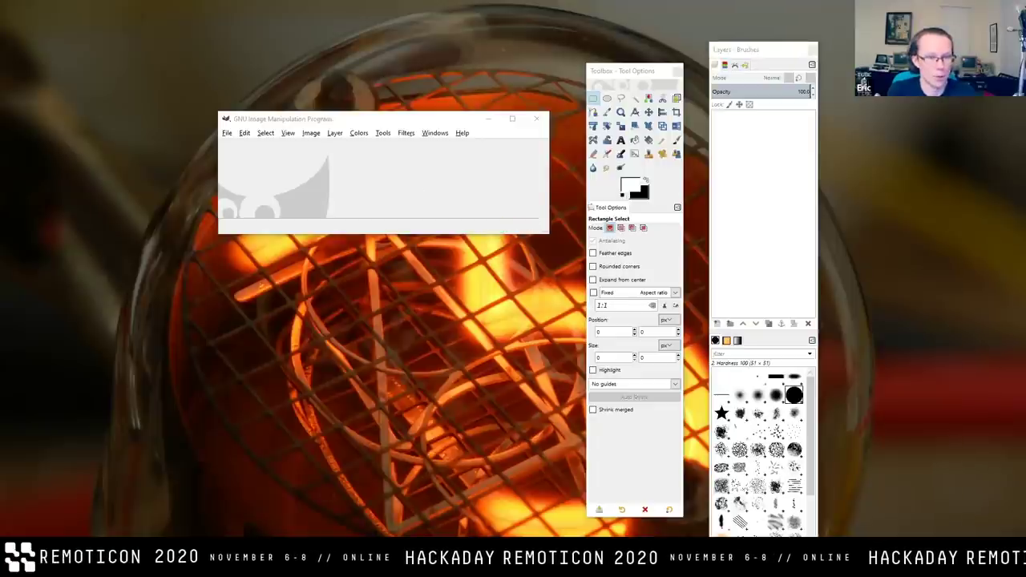
left_click_drag(417, 121, 231, 67)
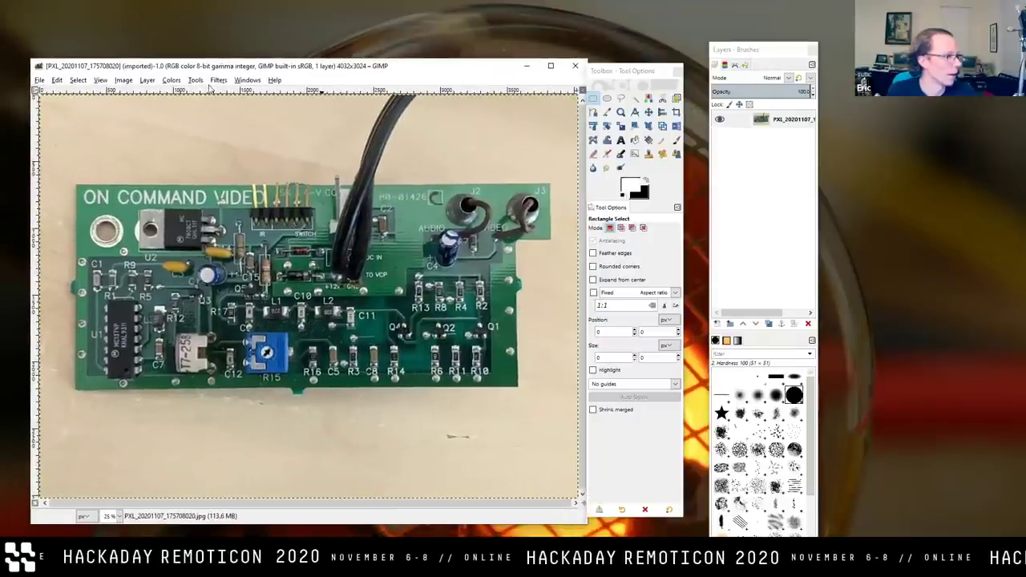
left_click(40, 80)
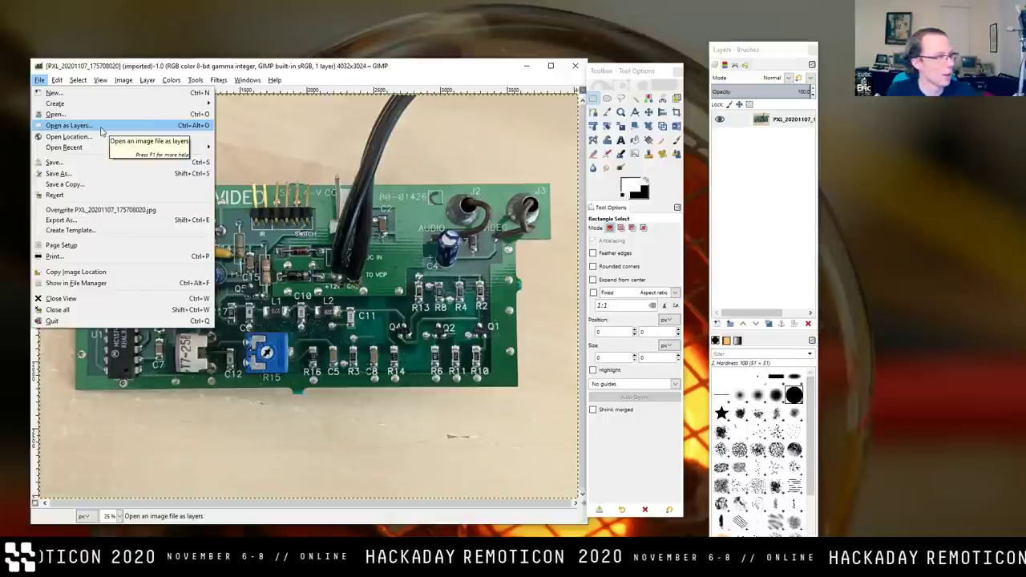
left_click(68, 126)
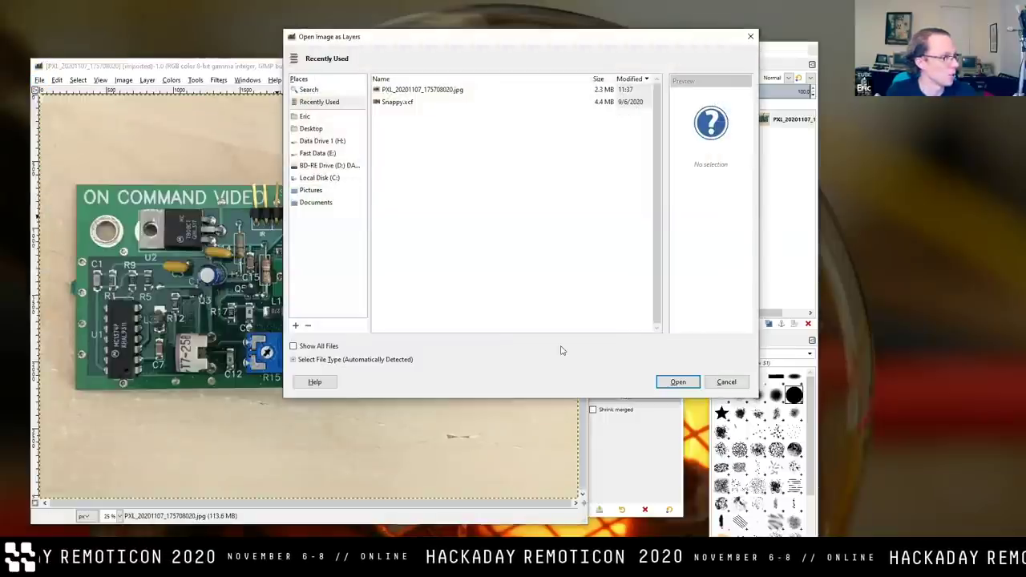
left_click(727, 382)
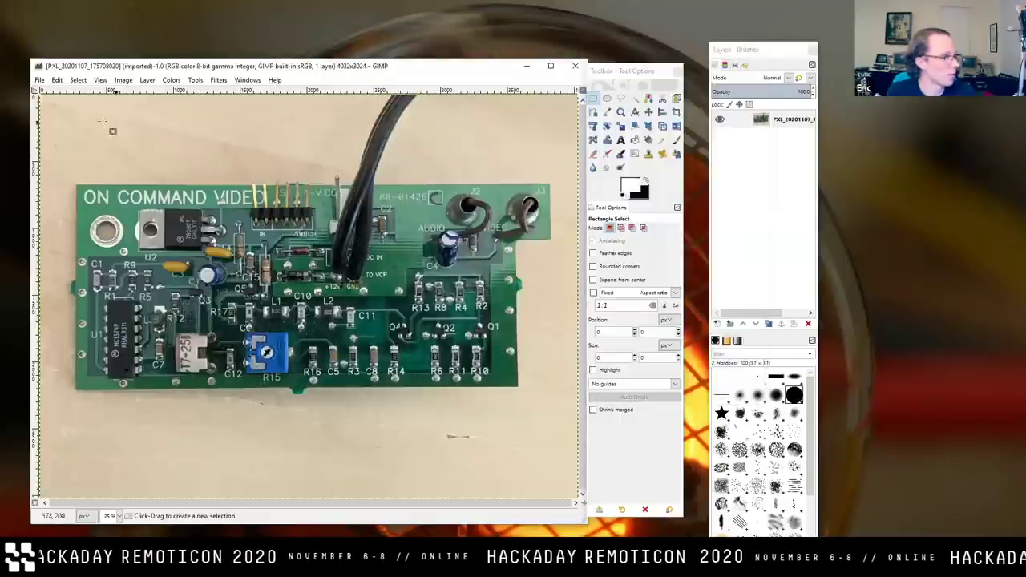
left_click(42, 83)
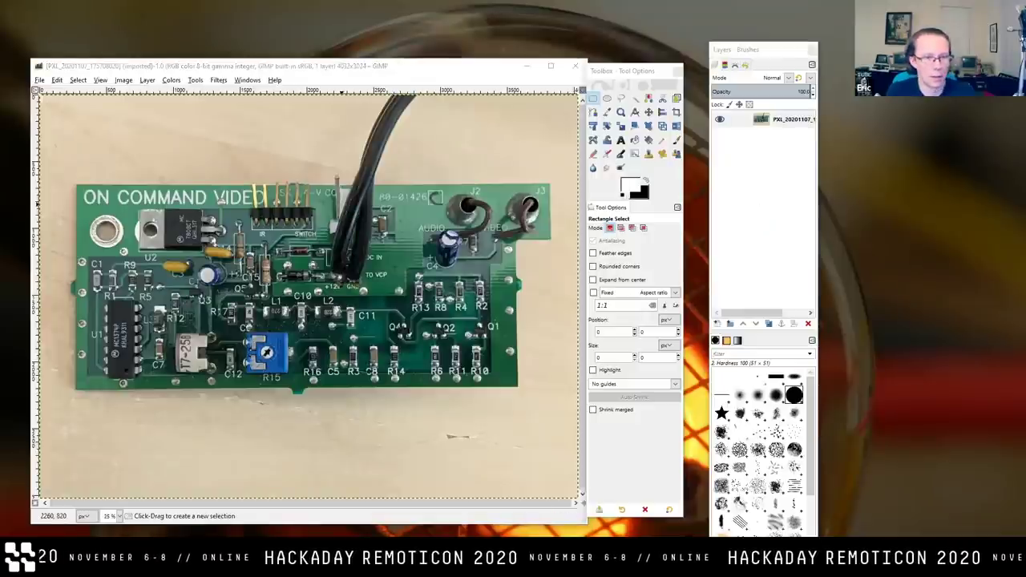
Try adding the solder-side photo PXL_20201107_175717405.jpg as a layer over the component-side photo, and undo the addition.
mouse_move(370, 68)
left_mouse_down()
mouse_move(647, 97)
mouse_move(425, 62)
mouse_move(373, 65)
left_mouse_up()
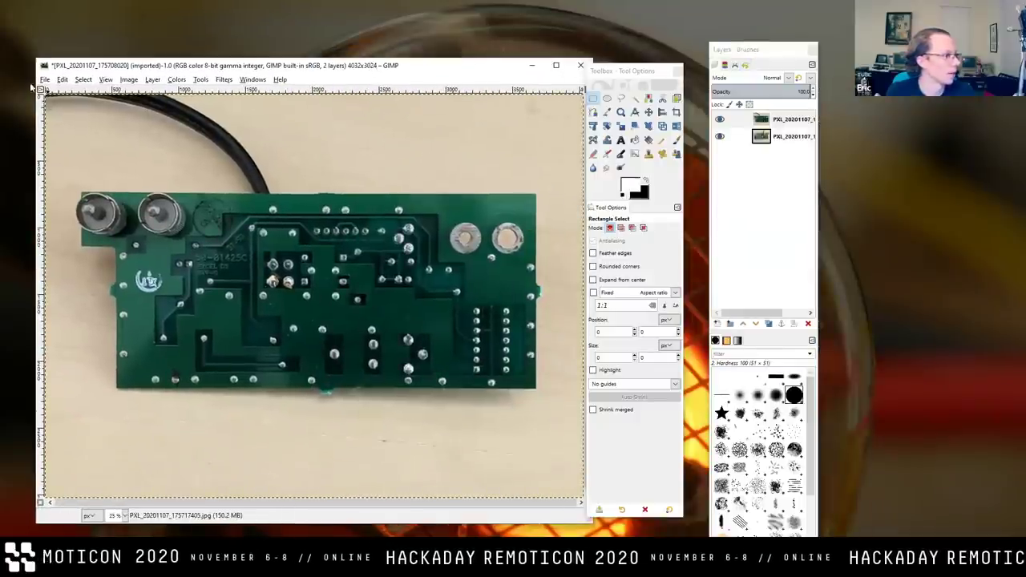
left_click(61, 79)
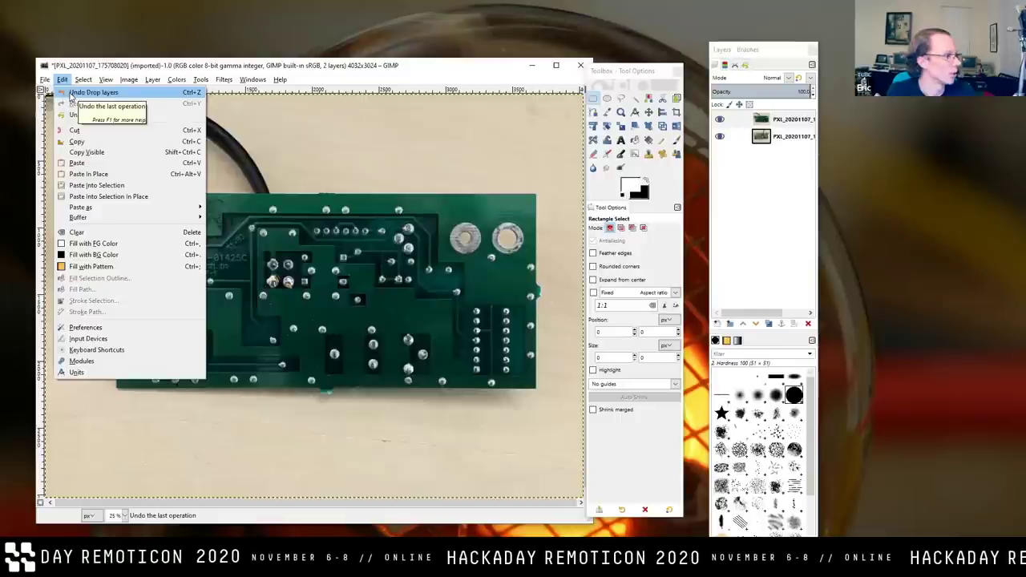
left_click(88, 92)
Create a new 4032 × 3024 image and add the solder-side board photo to it as a layer.
left_click(45, 80)
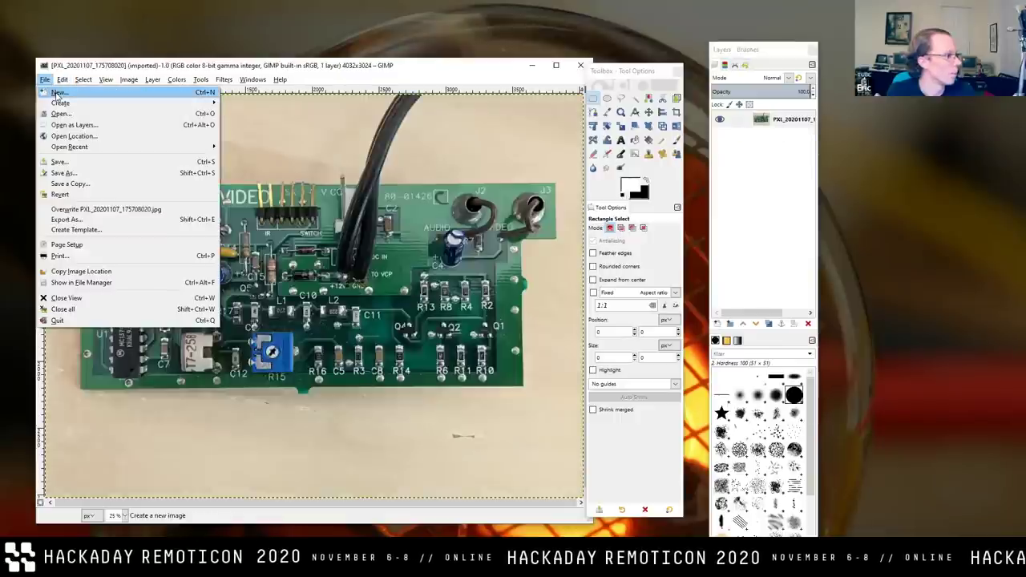
left_click(57, 93)
left_click(265, 299)
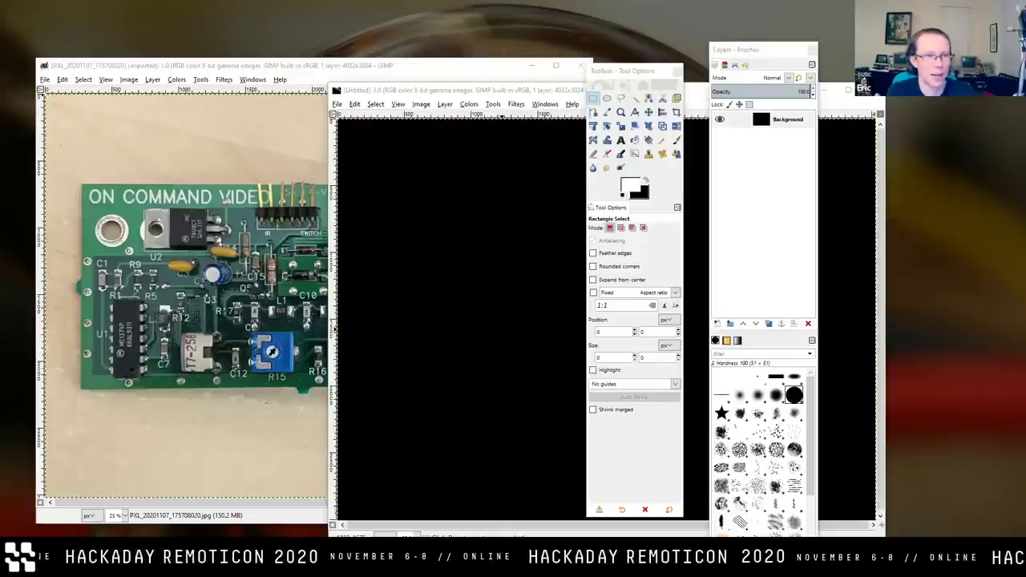
left_click_drag(1019, 96, 526, 96)
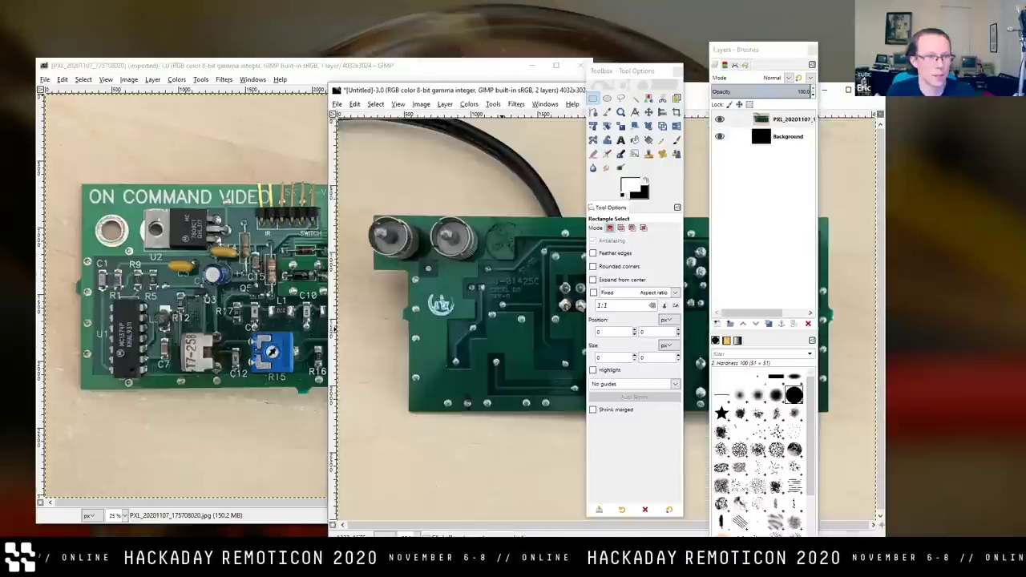
Move the layers, toolbox and new image windows apart so that the solder-side photo is unobstructed.
left_click_drag(762, 50, 934, 50)
left_click_drag(615, 72, 798, 151)
left_click_drag(648, 97, 475, 125)
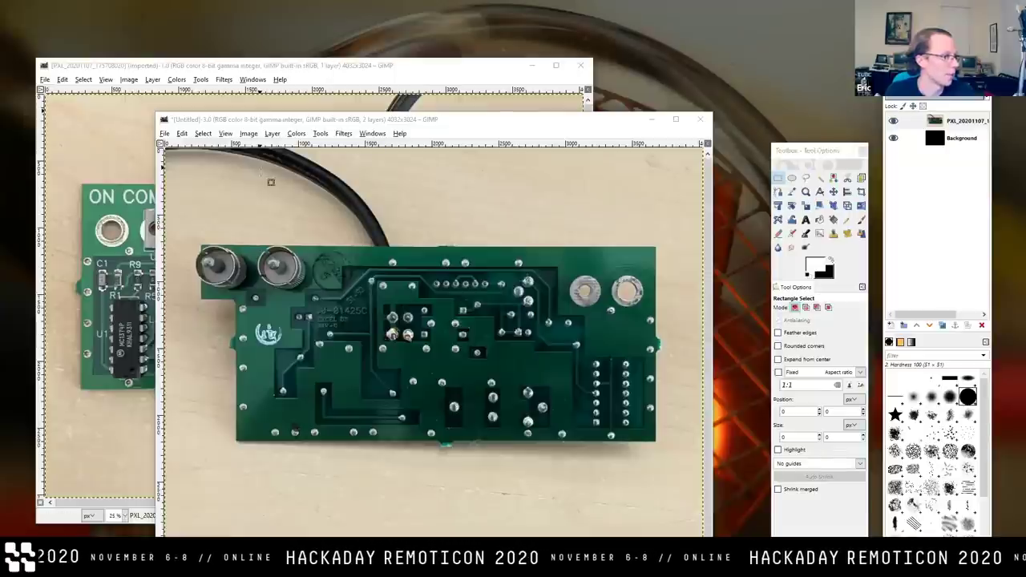
Crop the component-side photo around the board to about 3828 × 1936 px.
left_click(862, 193)
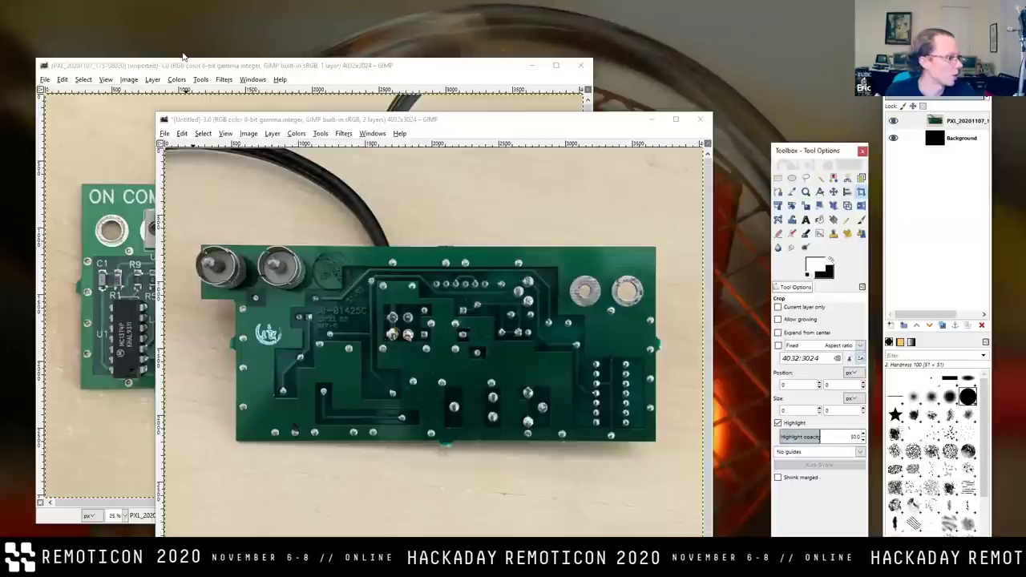
left_click(149, 168)
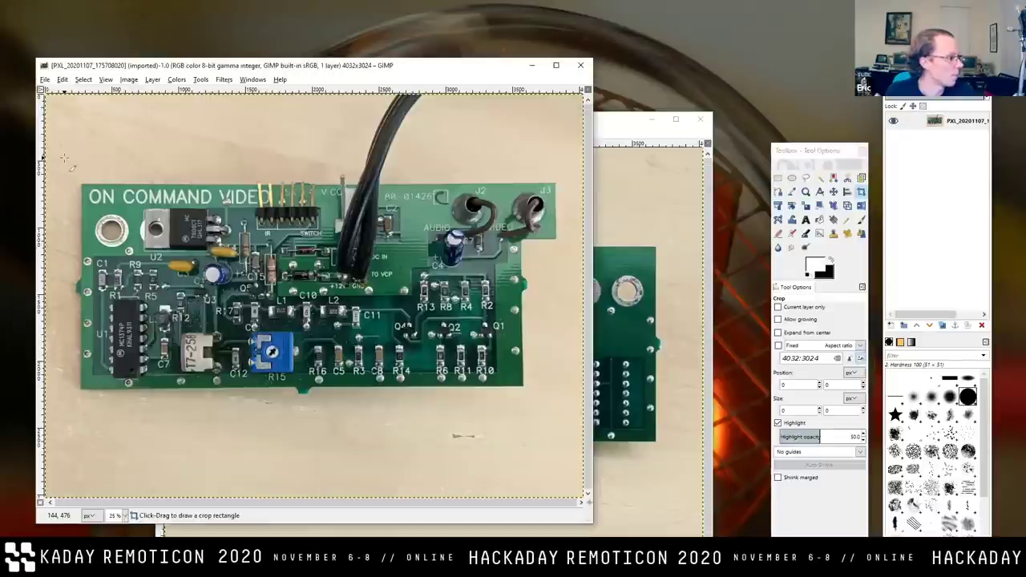
left_click_drag(62, 158, 572, 416)
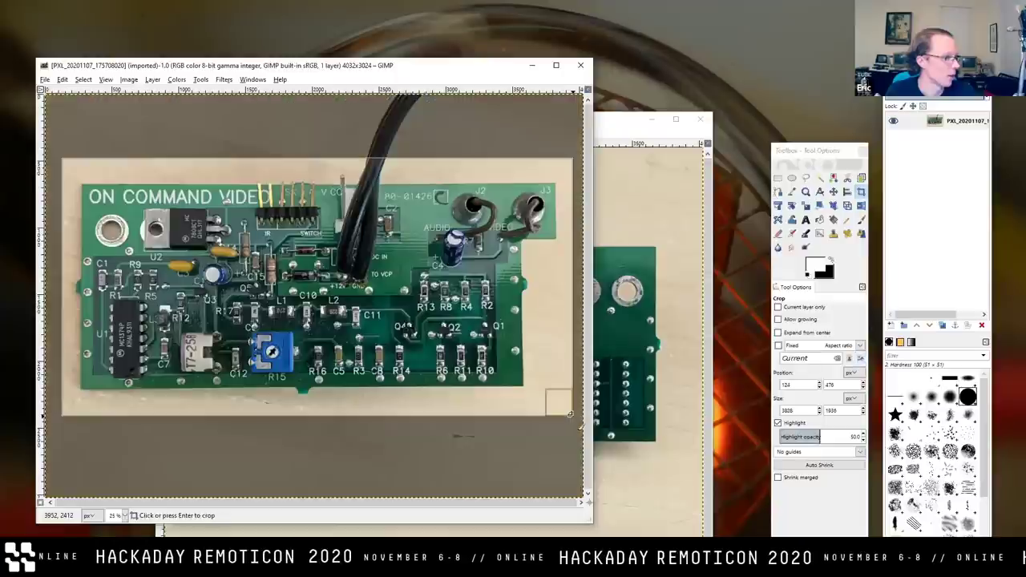
left_click(498, 359)
Crop the solder-side image tightly around the board to about 3480 × 1560 px.
left_click(610, 122)
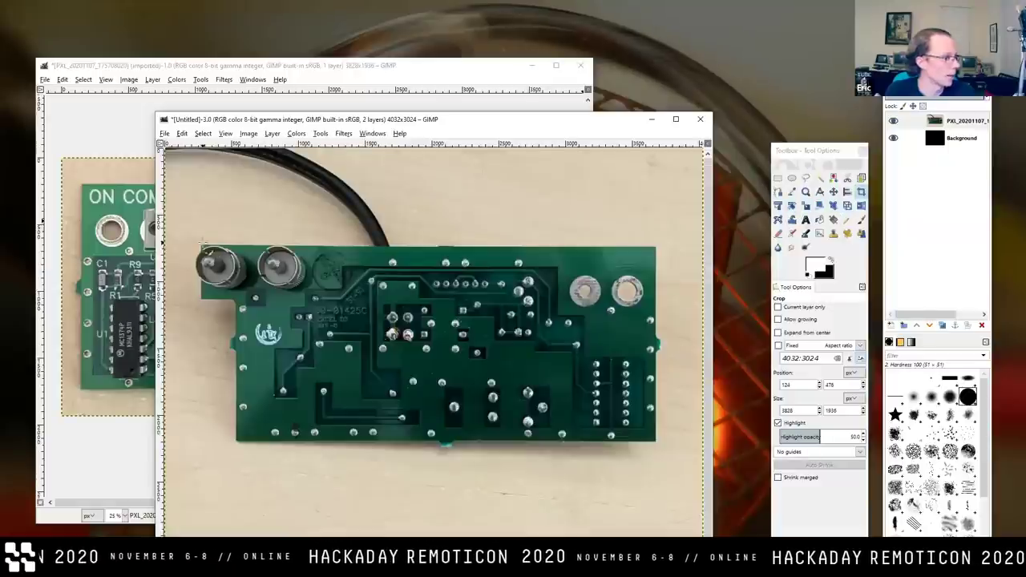
left_click_drag(196, 239, 659, 447)
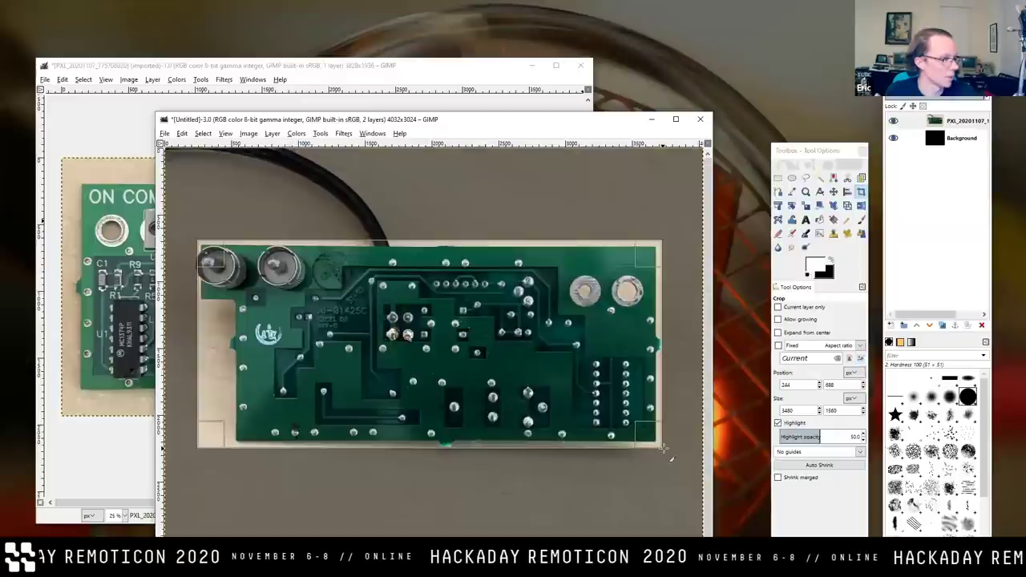
key("Return")
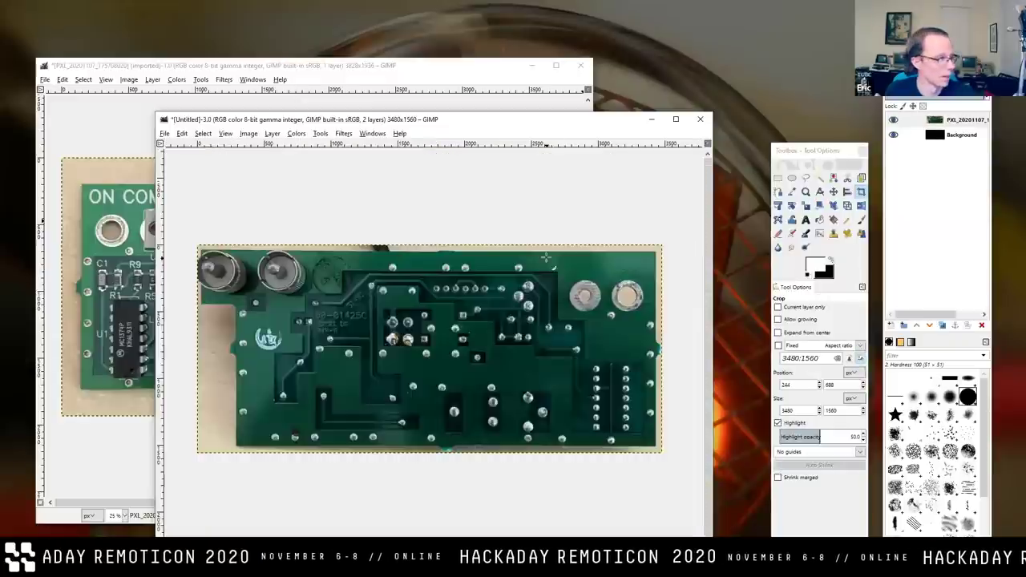
Copy the entire cropped solder-side photo and paste it as a new layer over the component-side photo.
left_click(204, 134)
left_click(210, 145)
left_click(182, 133)
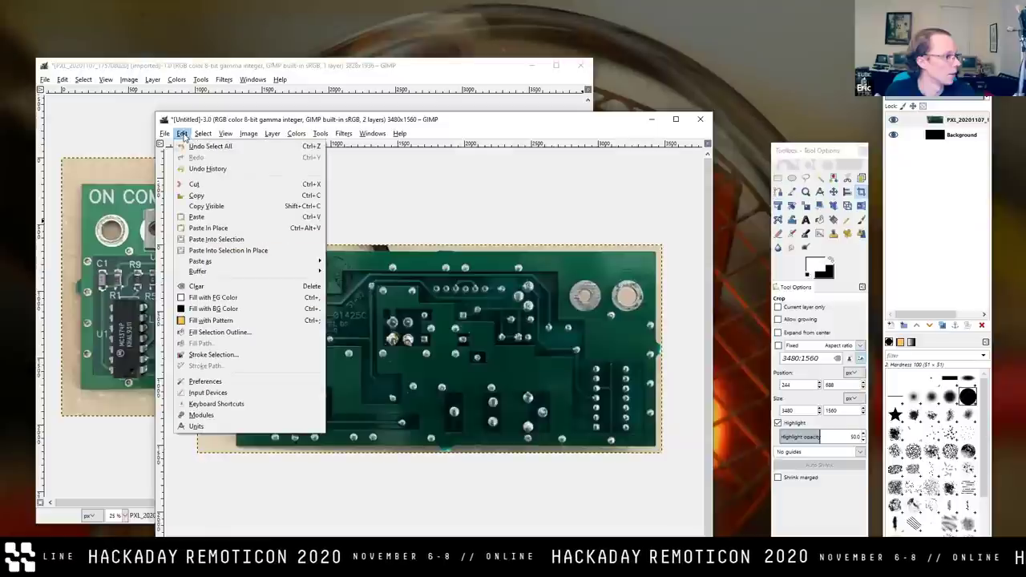
left_click(190, 197)
left_click_drag(161, 66, 285, 105)
left_click(186, 118)
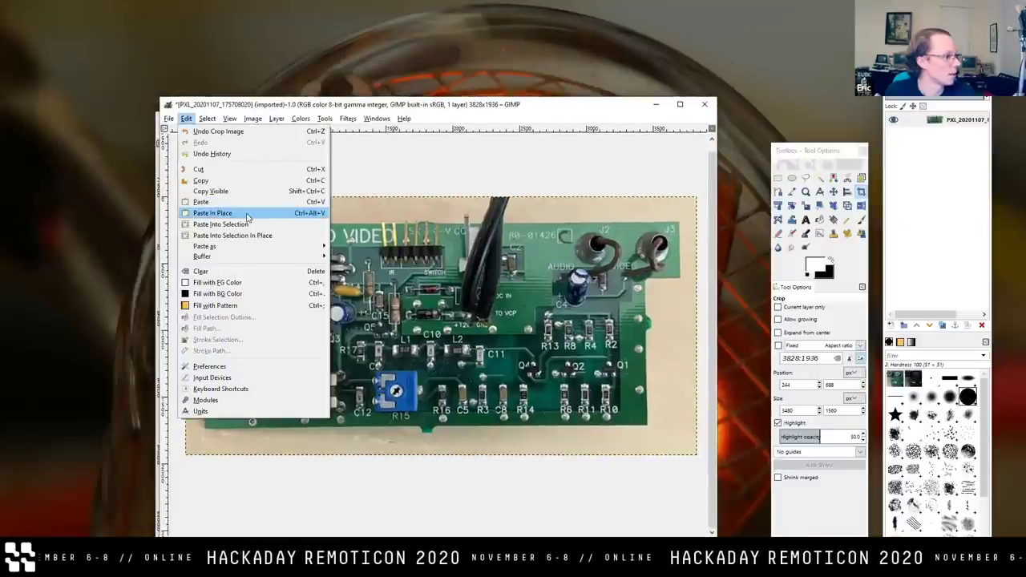
mouse_move(287, 252)
left_click(354, 247)
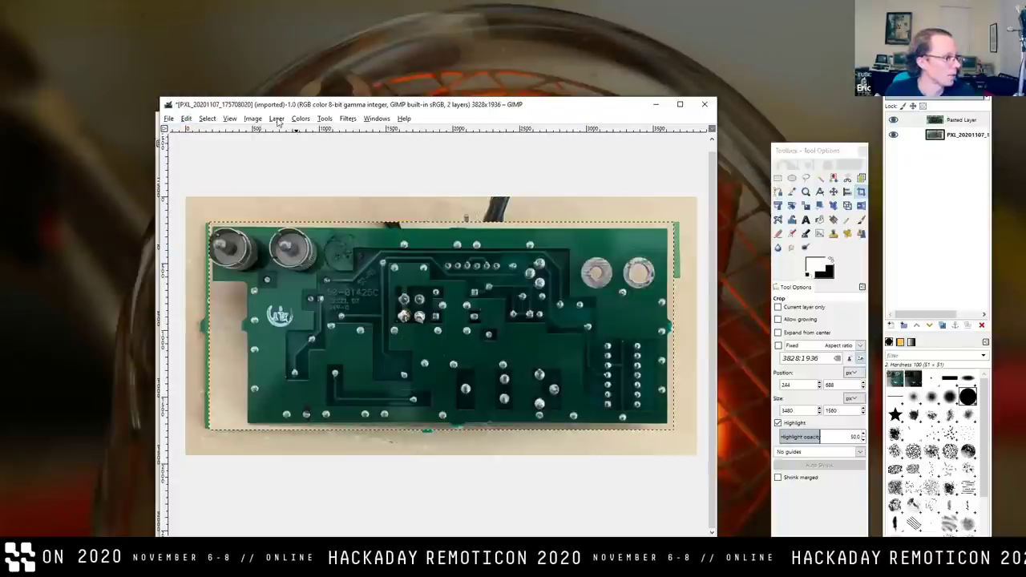
Flip the pasted solder-side layer horizontally.
left_click(951, 119)
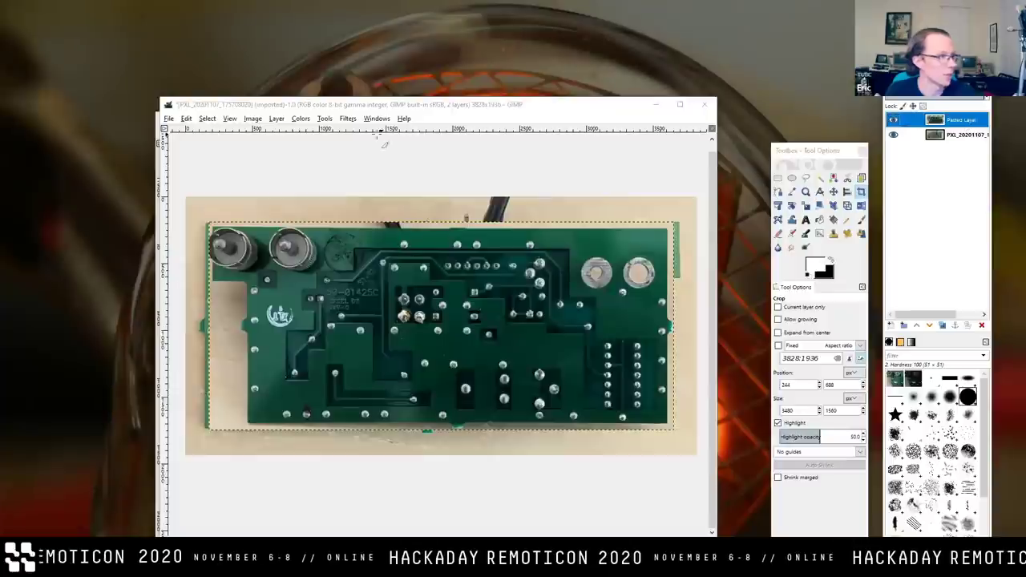
left_click(276, 119)
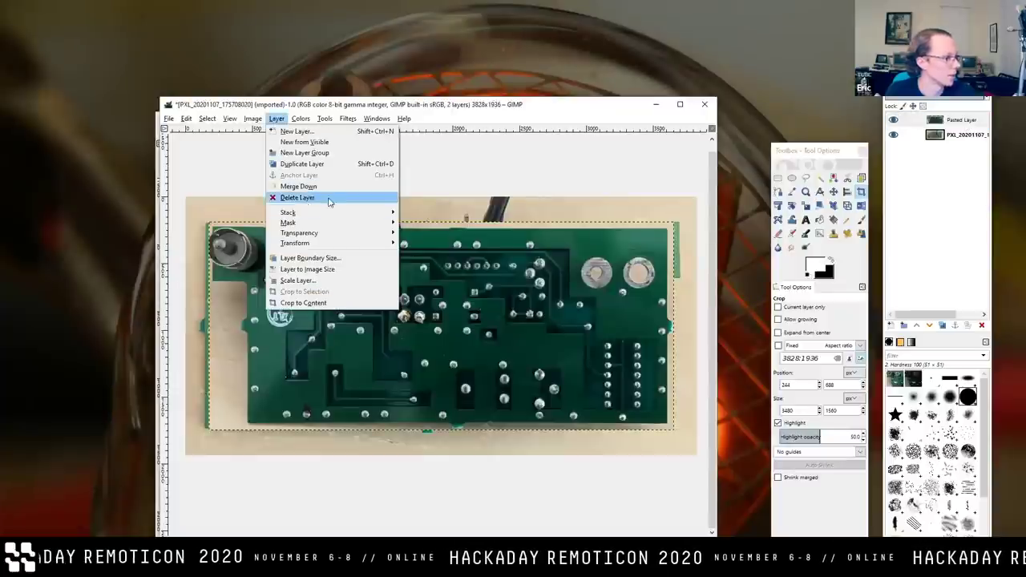
mouse_move(388, 245)
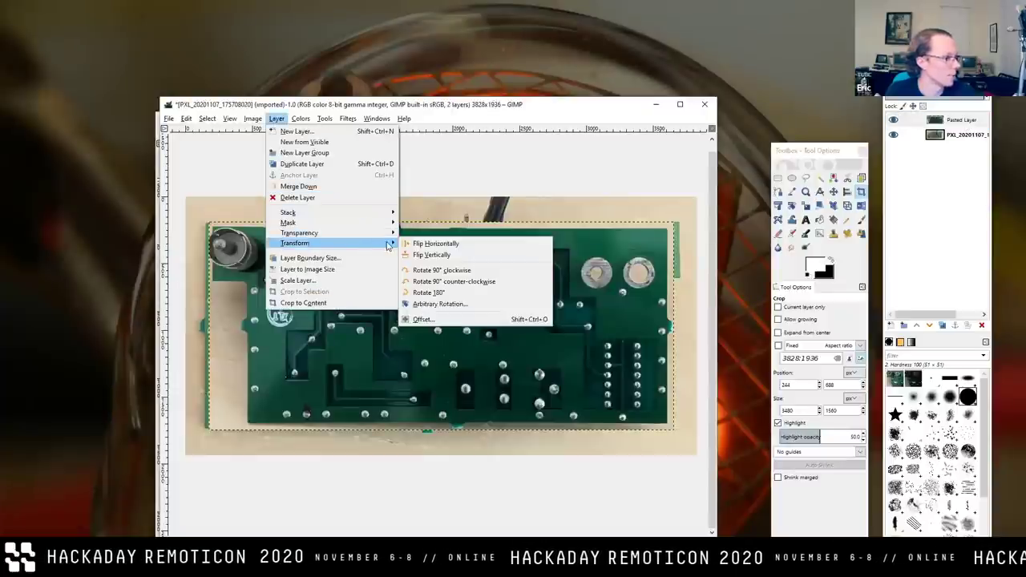
left_click(443, 245)
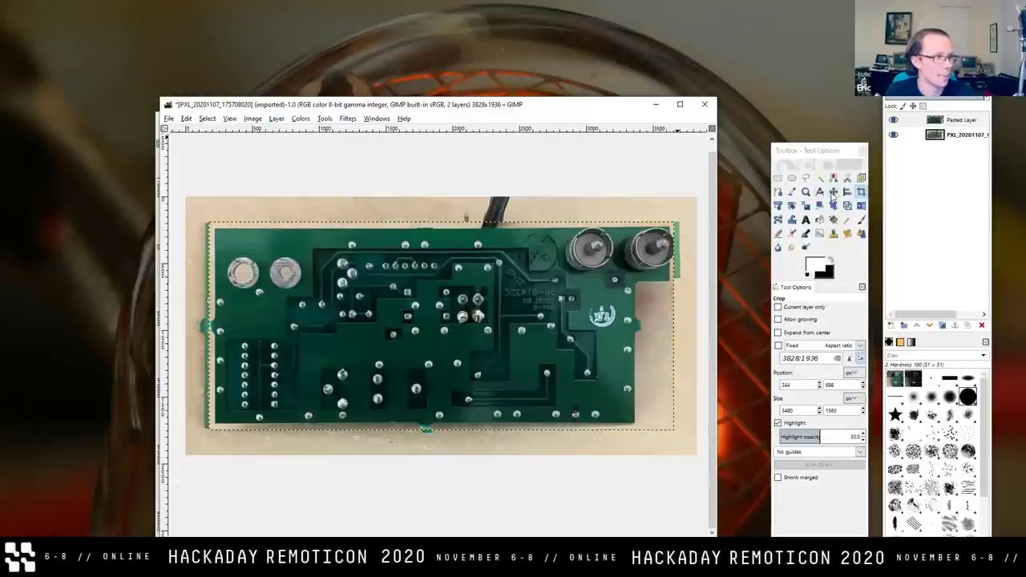
Move the flipped solder-side layer slightly up and left to line it up with the board beneath.
left_click(834, 193)
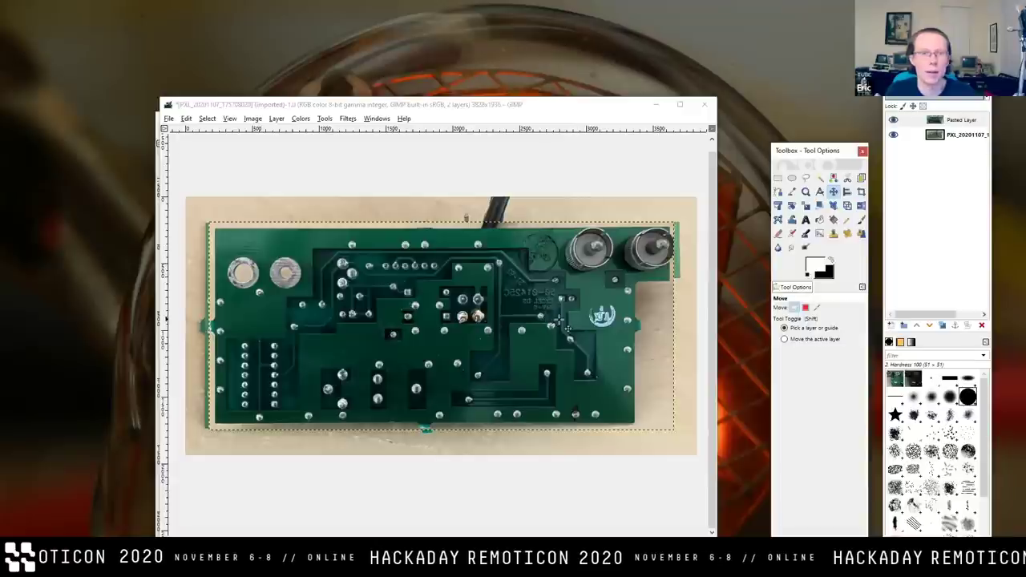
mouse_move(498, 323)
left_mouse_down()
mouse_move(502, 423)
mouse_move(500, 289)
mouse_move(497, 331)
mouse_move(488, 323)
left_mouse_up()
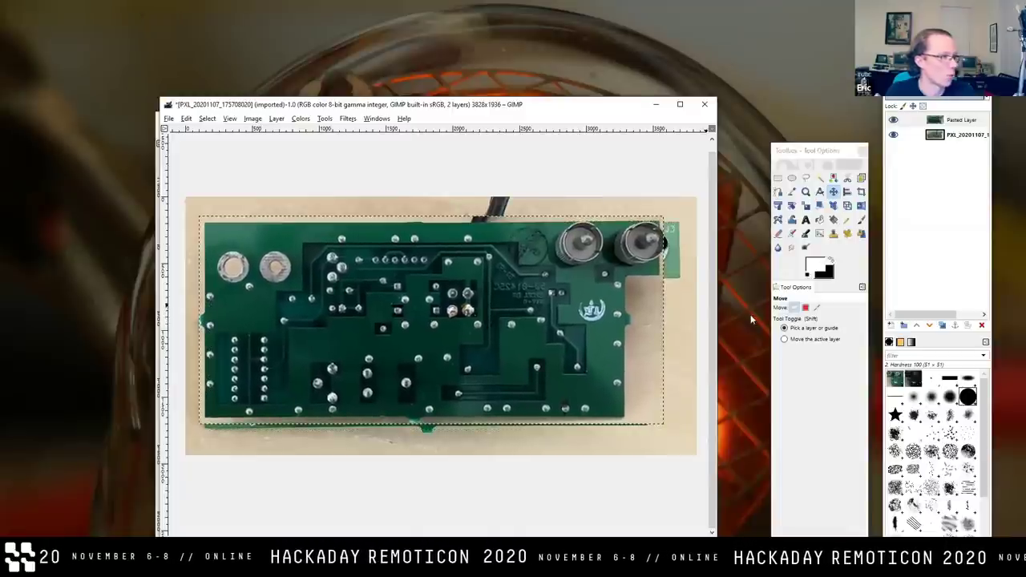
left_click(778, 221)
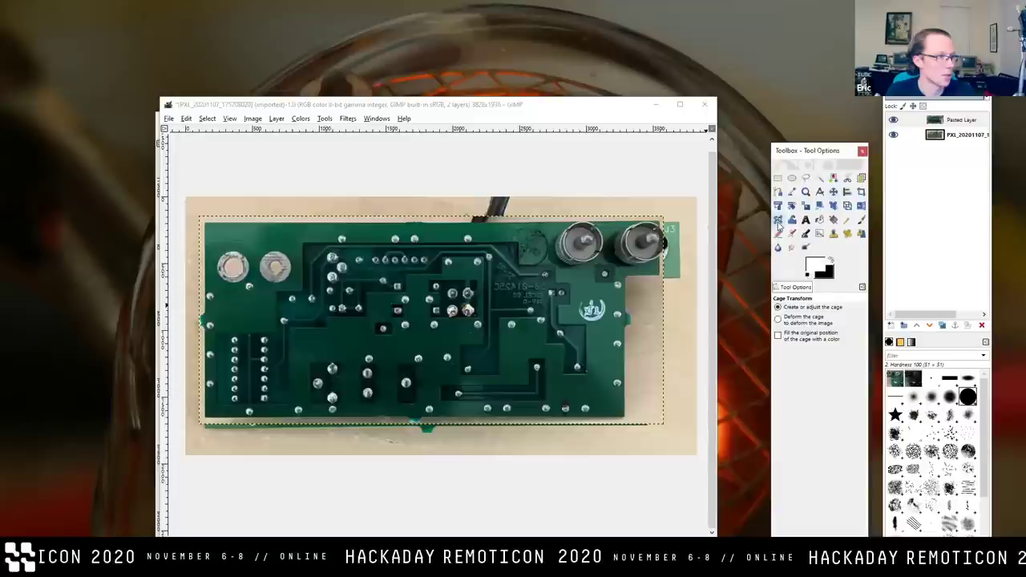
left_click(662, 423)
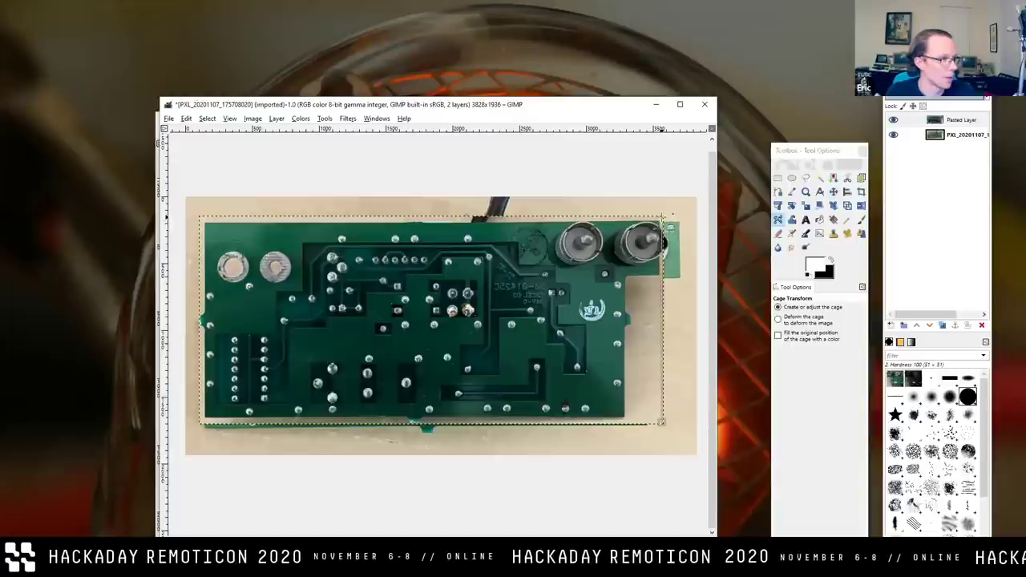
left_click(662, 215)
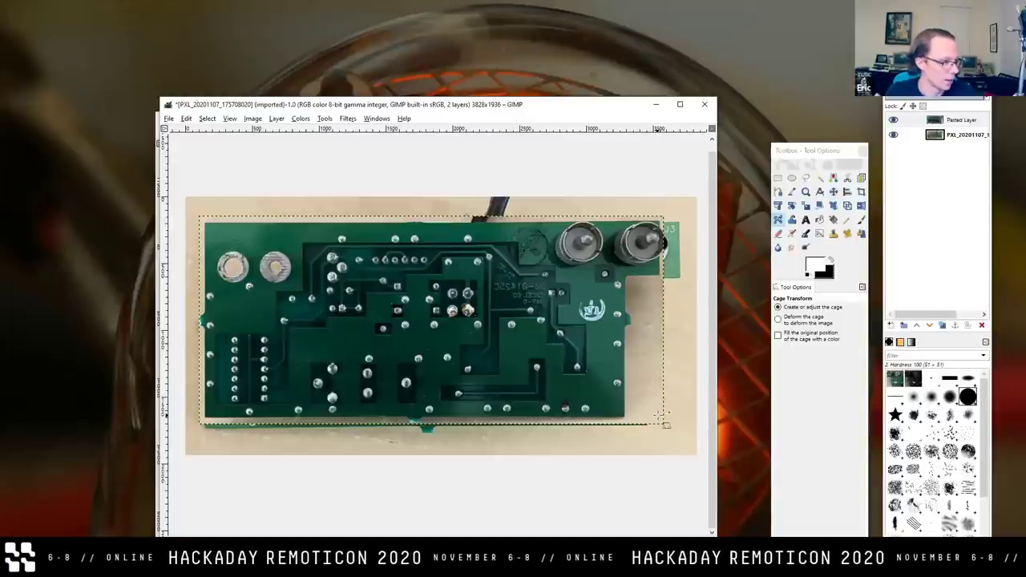
Make the pasted solder-side layer semi-transparent so the component-side photo shows through.
left_click(970, 120)
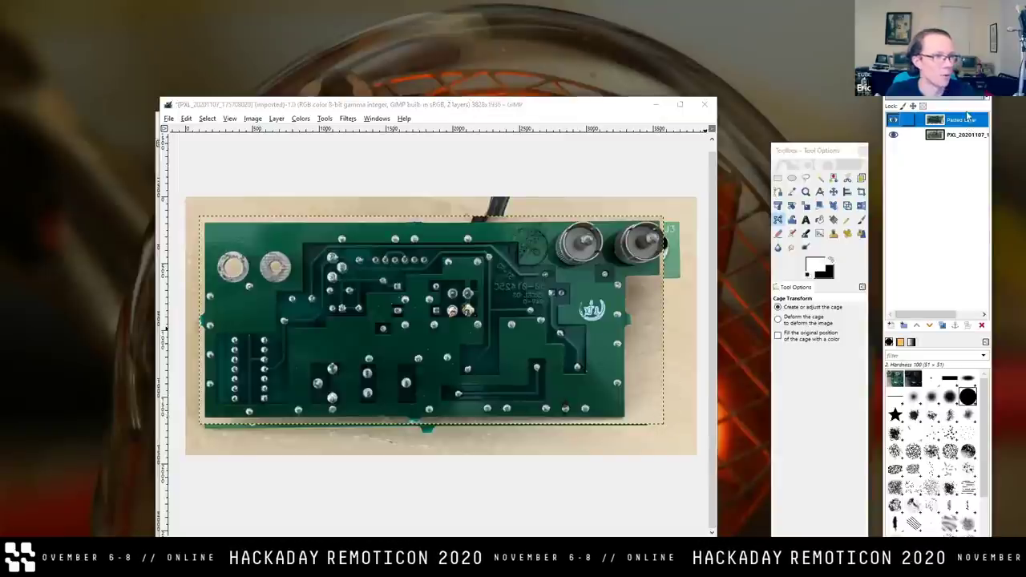
left_click(893, 120)
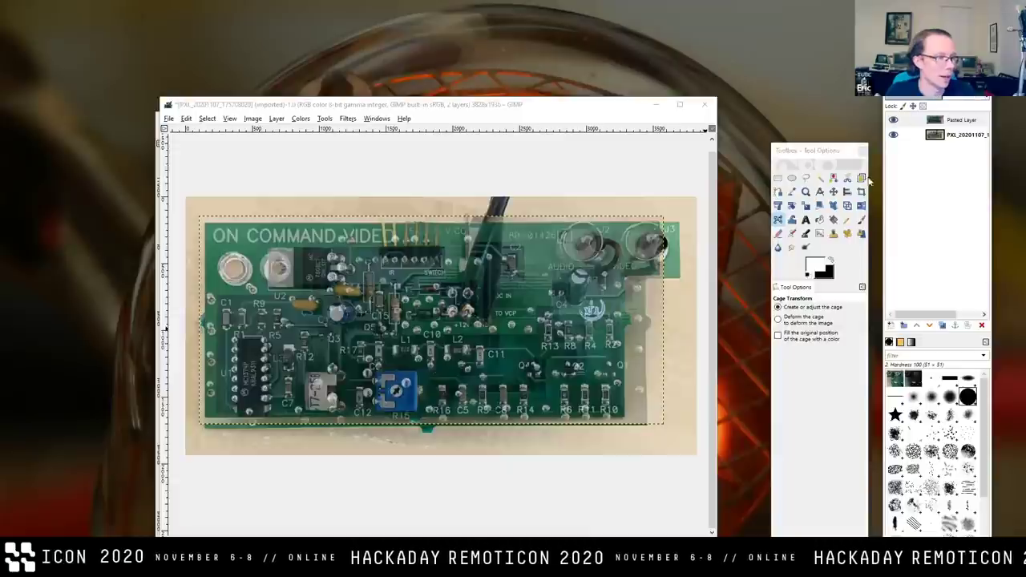
Try to stretch the solder-side layer's upper-right corner outward with a four-corner cage transform around the board.
left_click(782, 219)
left_click(578, 105)
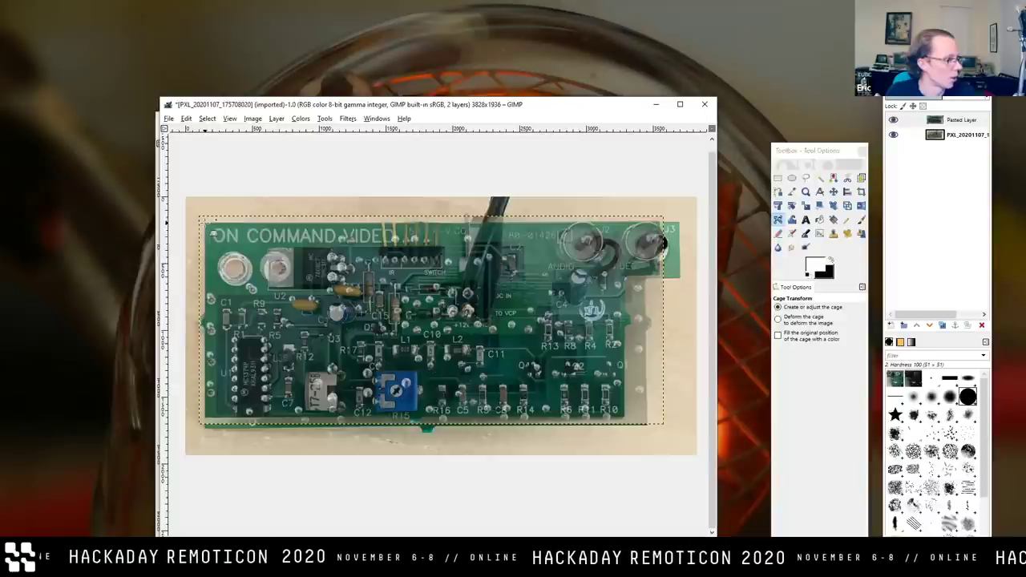
left_click(211, 425)
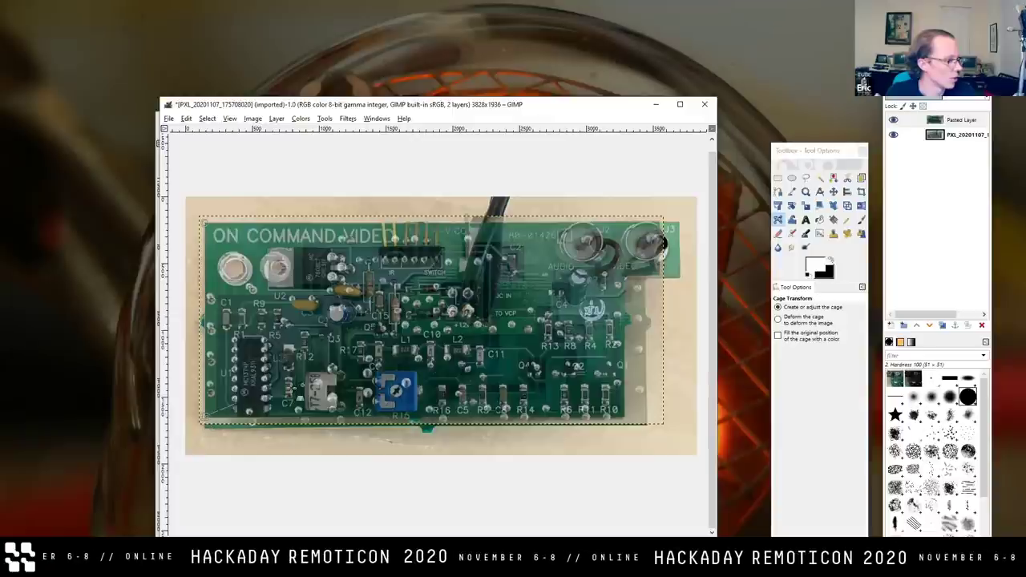
left_click(657, 418)
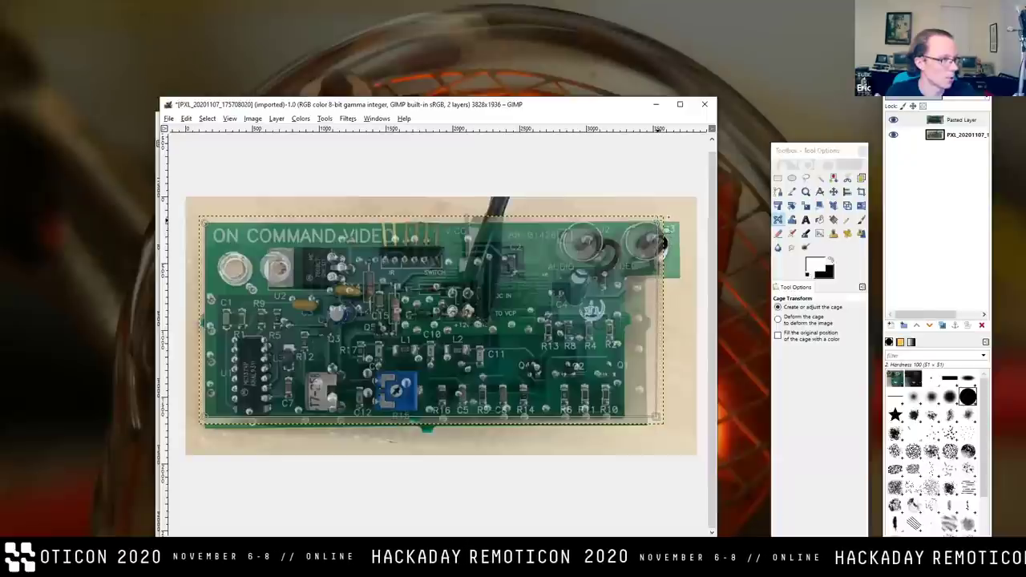
left_click(660, 222)
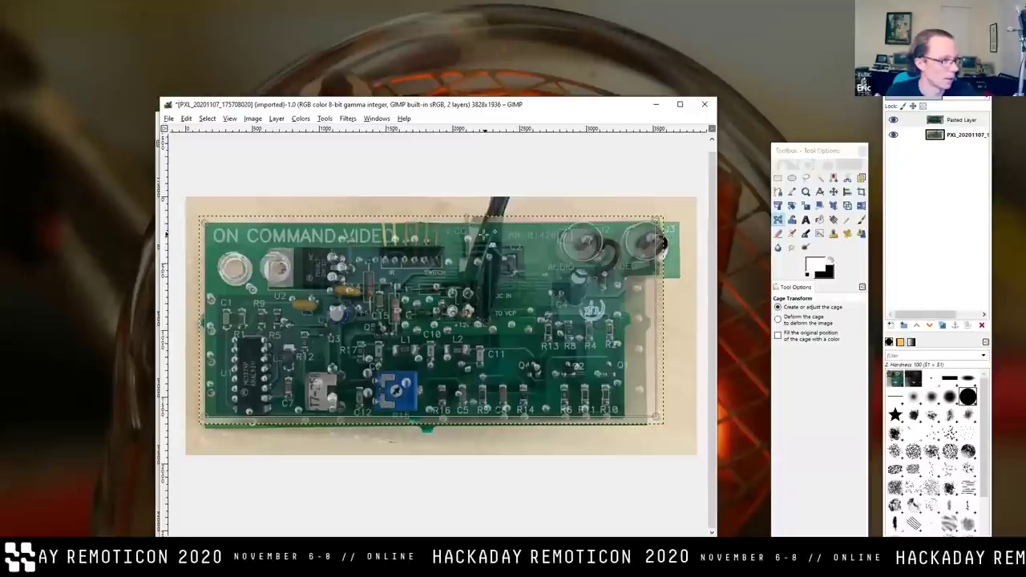
left_click(206, 219)
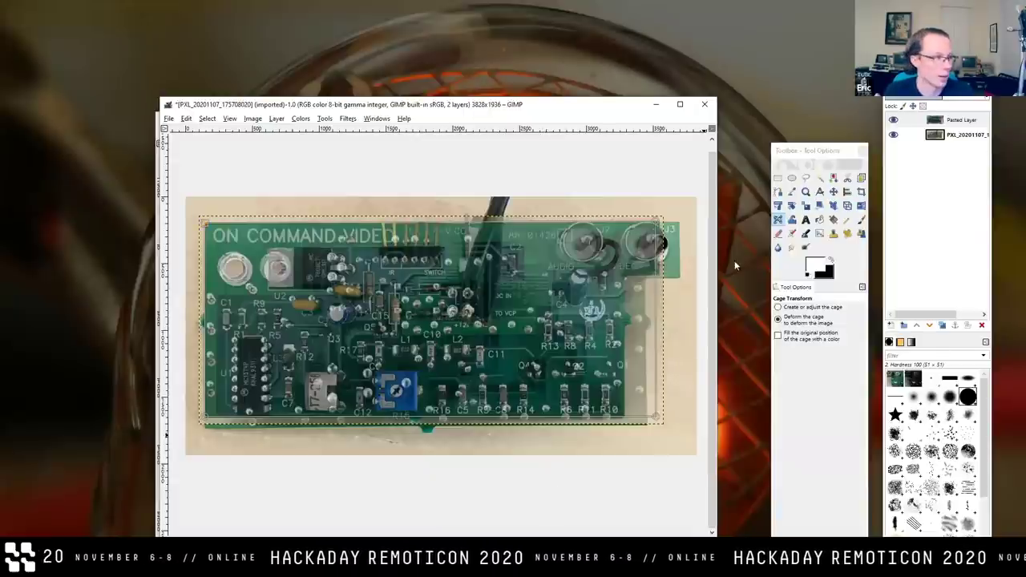
left_click_drag(664, 218, 691, 219)
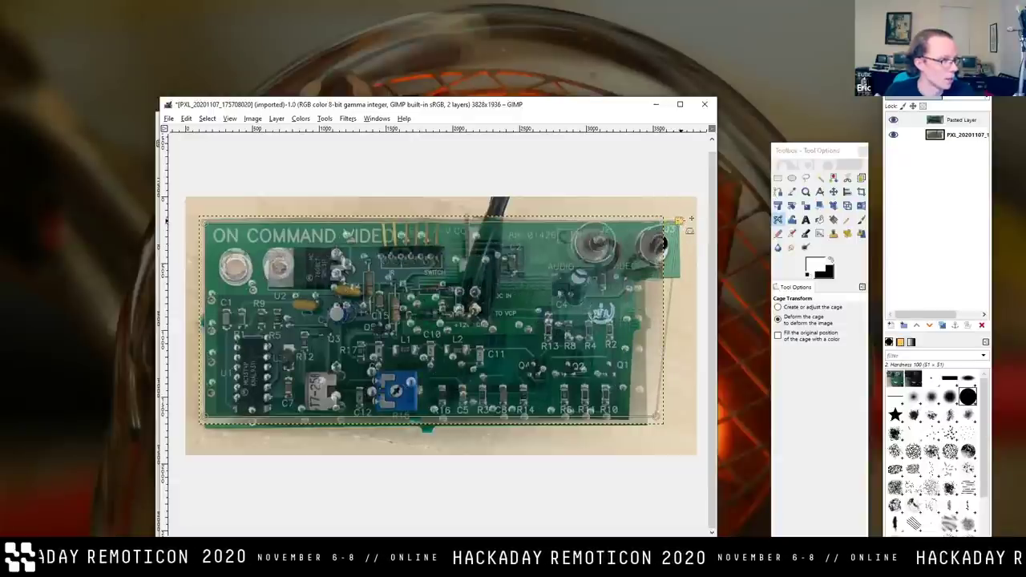
Expand the pasted solder-side layer to the full image size.
left_click(253, 119)
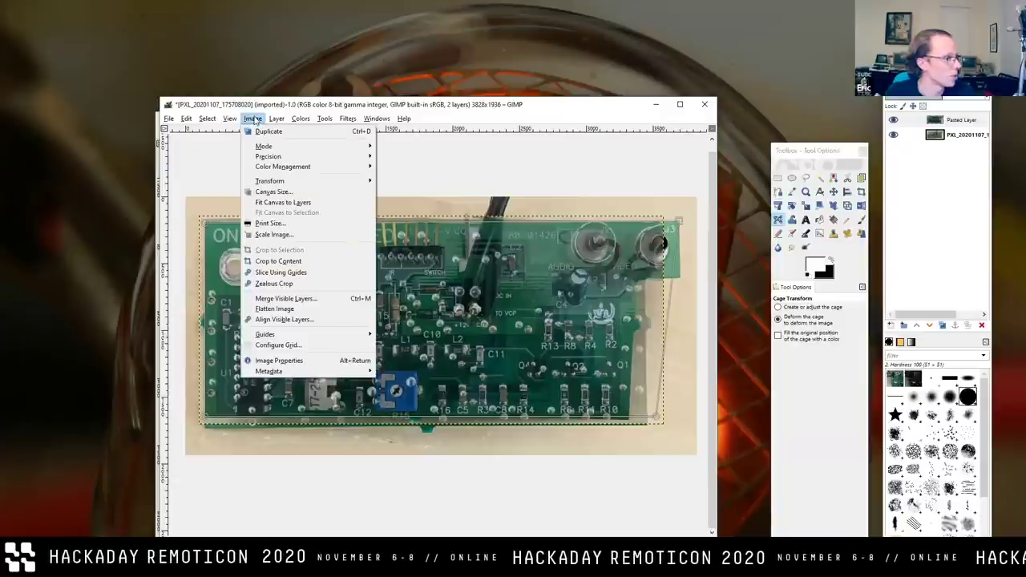
mouse_move(277, 122)
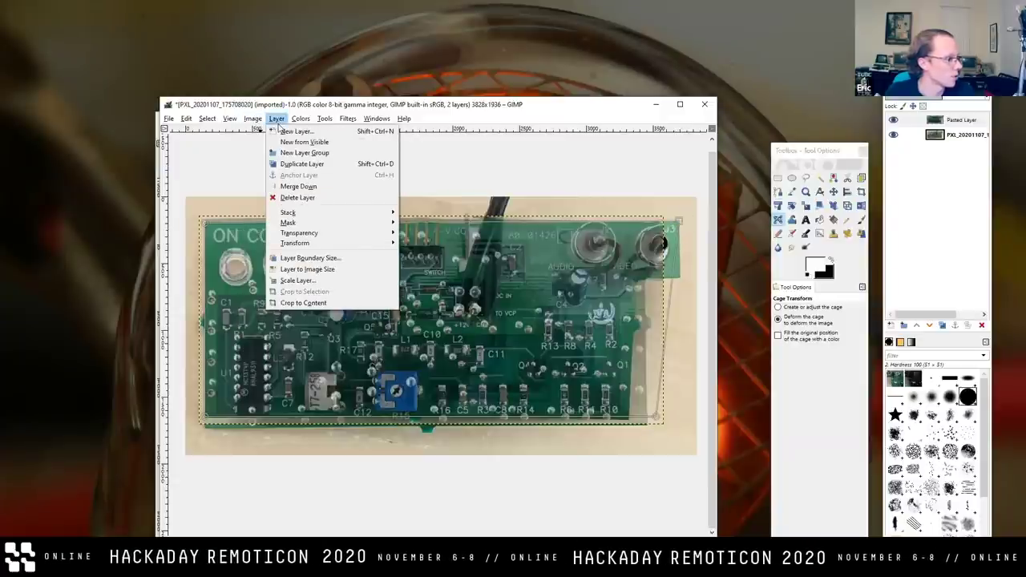
left_click(340, 270)
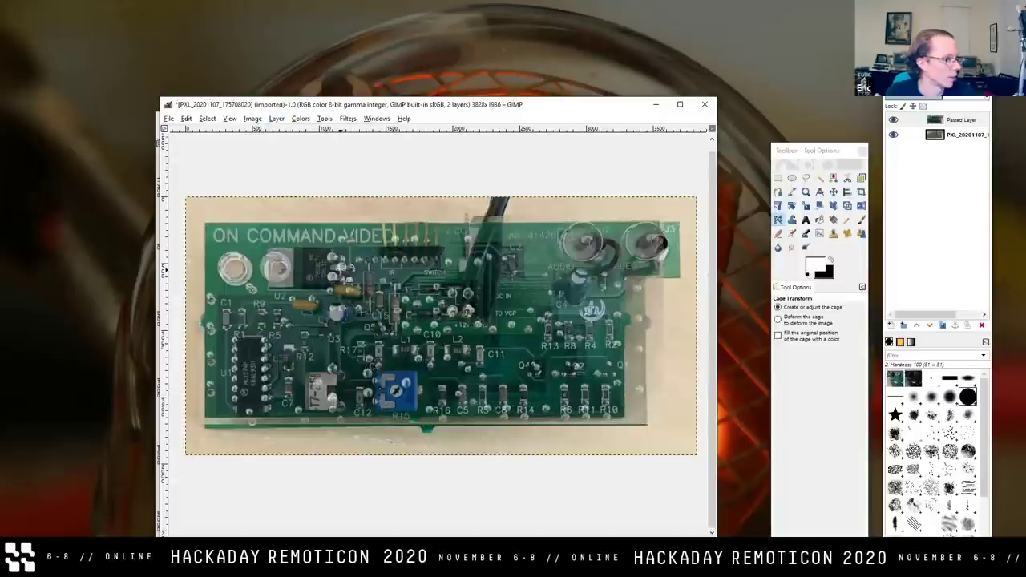
Draw a closed four-corner cage transform around the solder-side board on the enlarged layer.
left_click(777, 221)
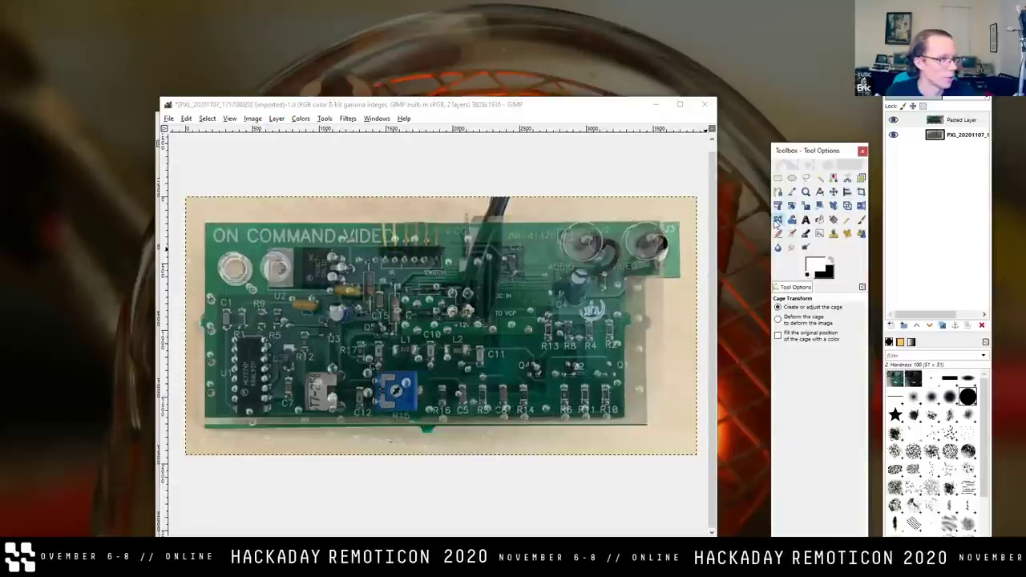
left_click(205, 225)
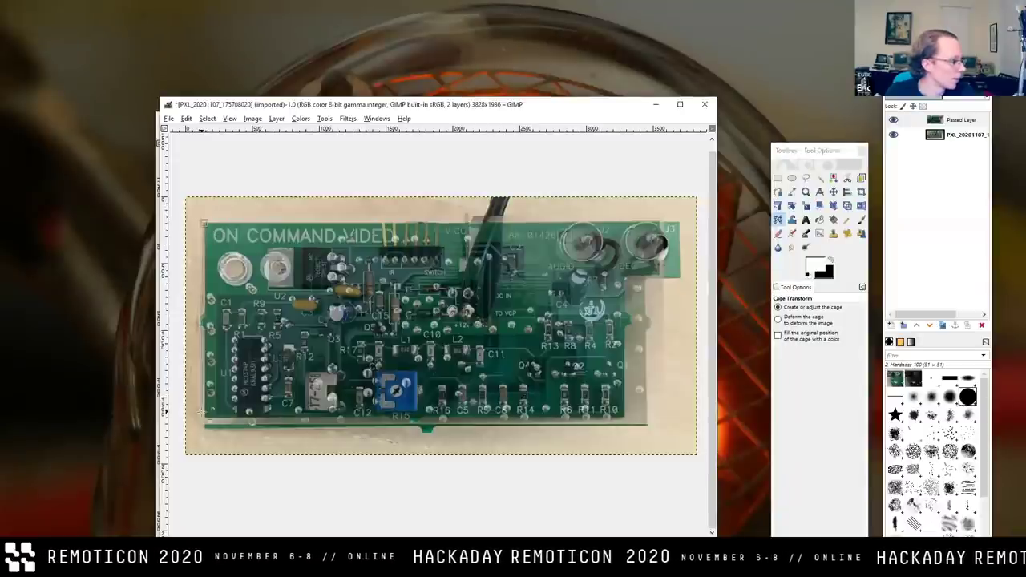
left_click(206, 415)
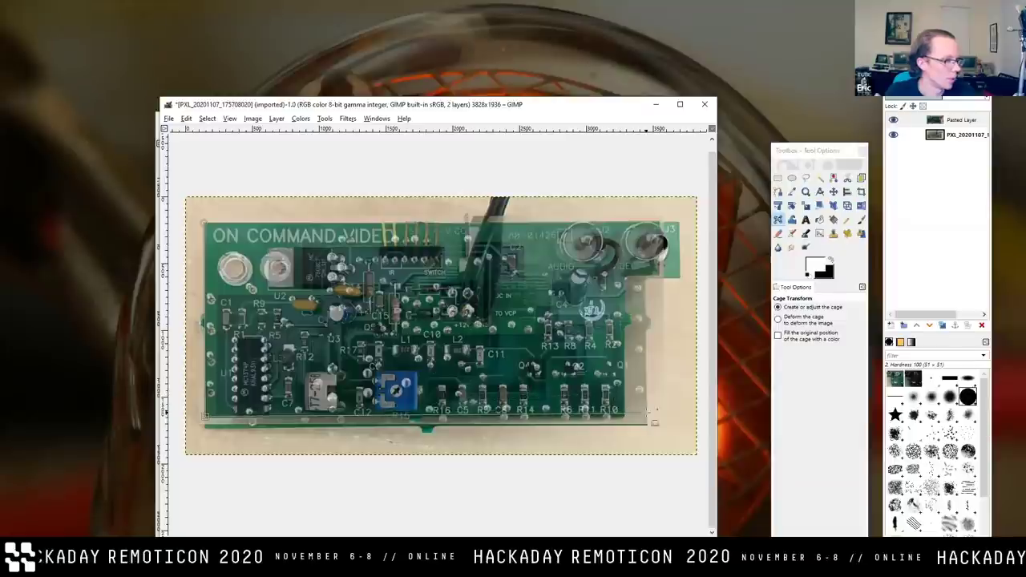
left_click(655, 415)
left_click(659, 219)
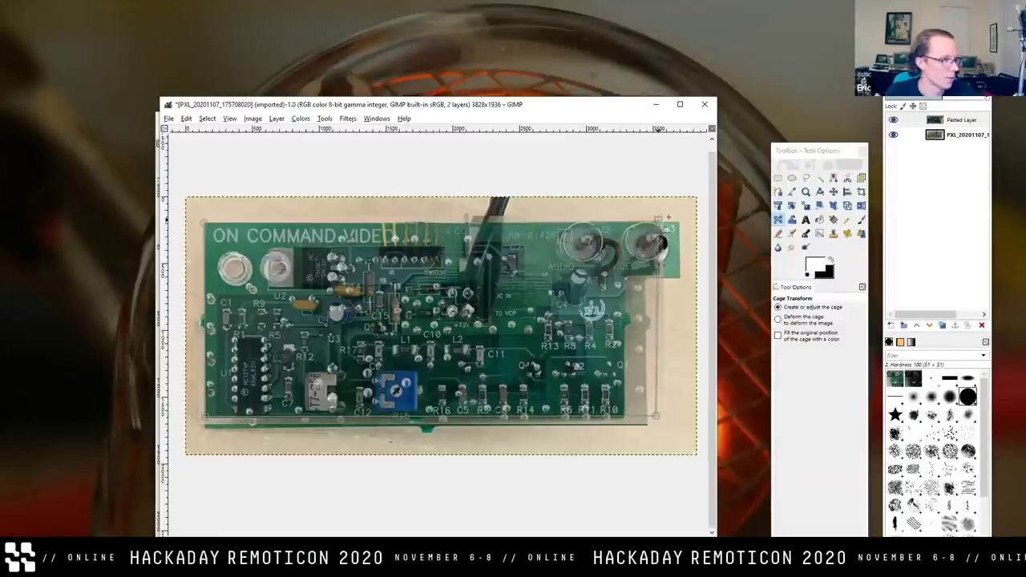
left_click(207, 222)
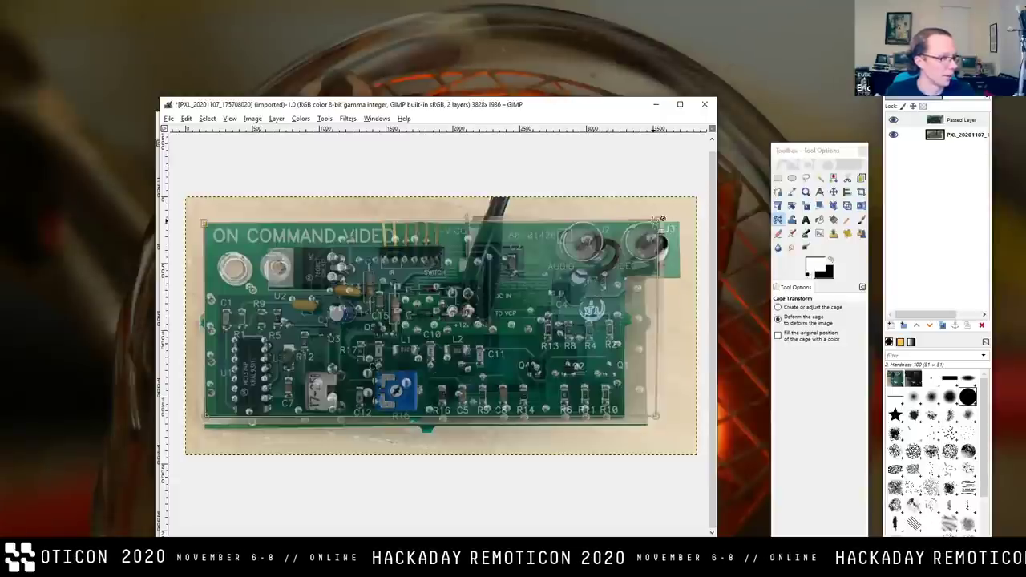
Deform the cage by its four corners so the solder-side board matches the component-side board's outline and pads.
left_click_drag(669, 215, 691, 221)
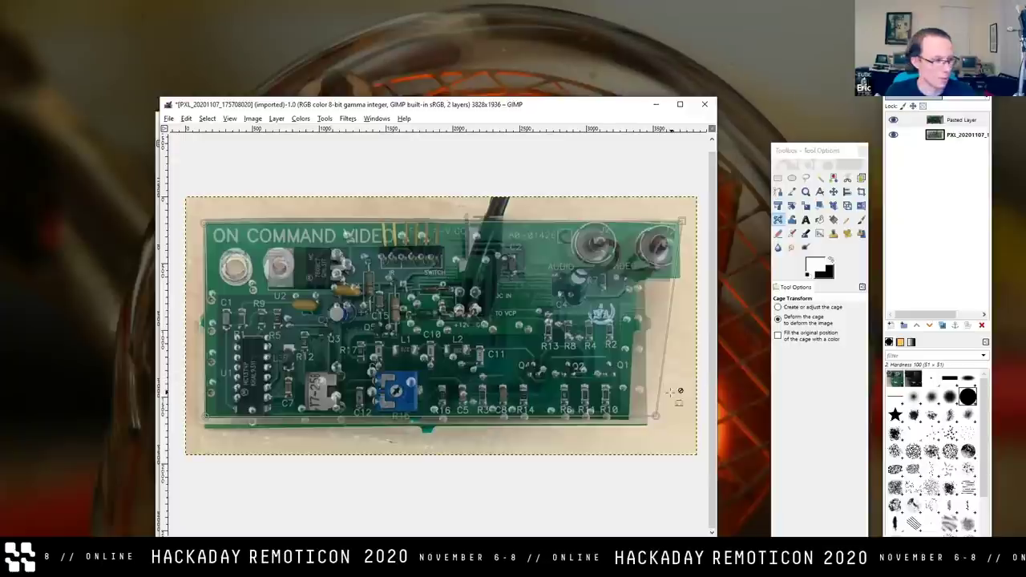
left_click_drag(671, 415, 692, 425)
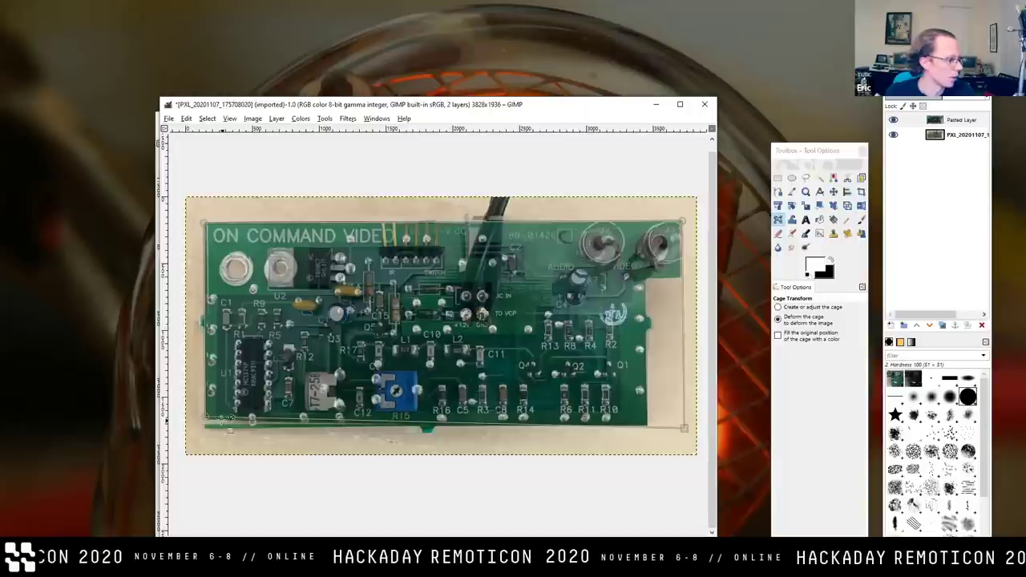
left_click_drag(206, 416, 204, 428)
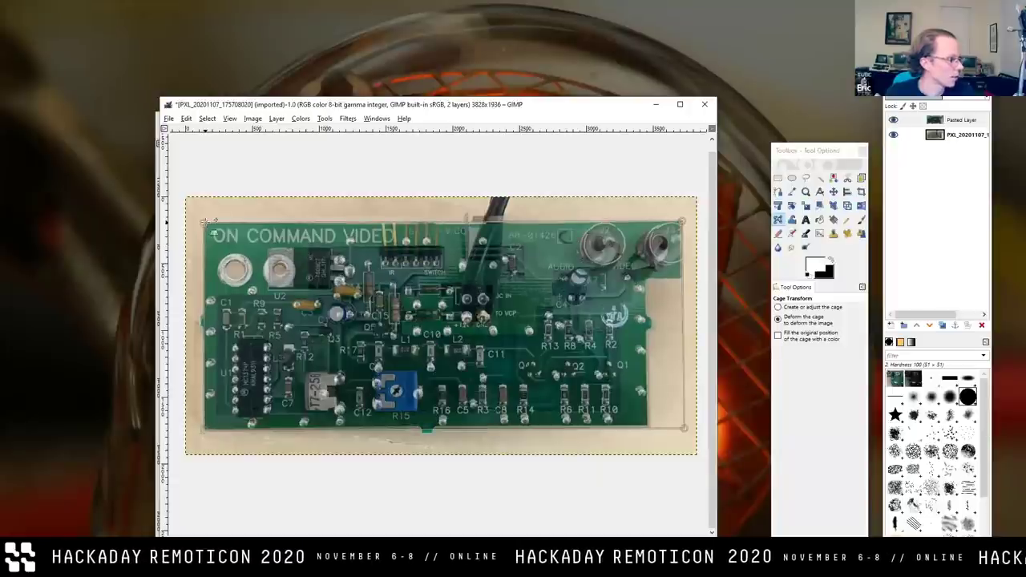
left_click_drag(205, 222, 203, 218)
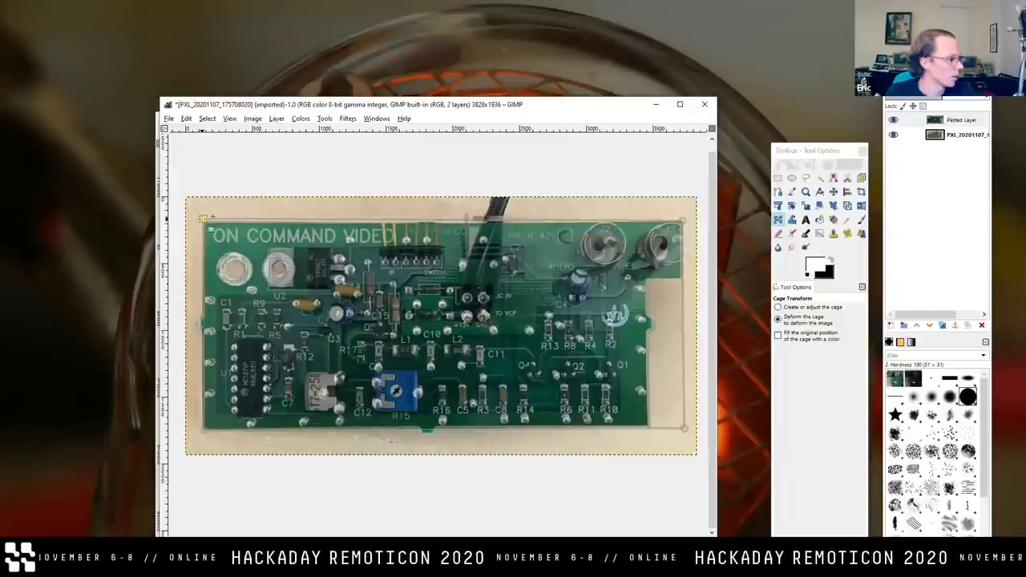
left_click_drag(207, 219, 205, 222)
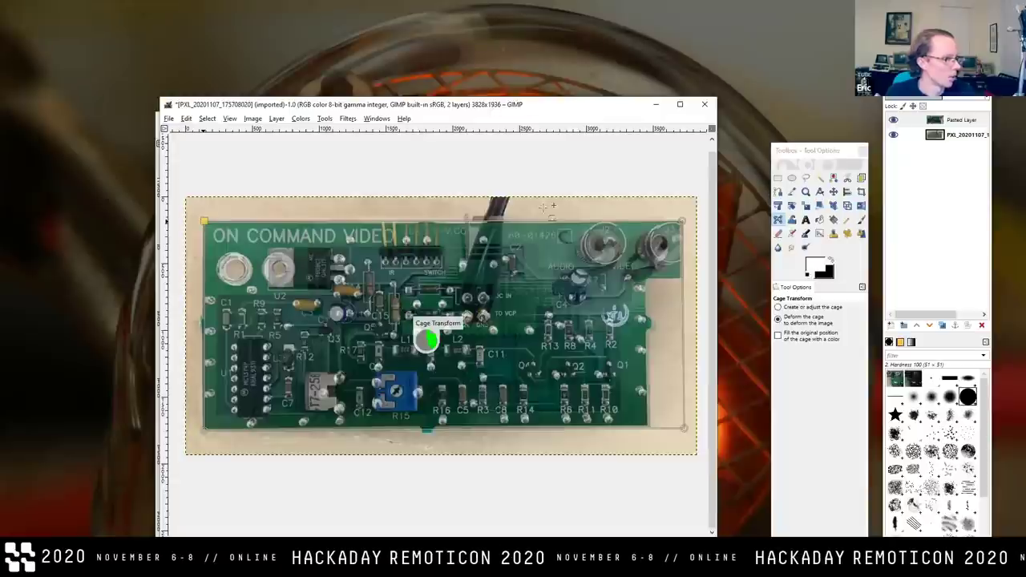
Compare the alignment of the two board sides by repeatedly hiding and showing the solder-side layer.
left_click(896, 120)
left_click(895, 120)
left_click(895, 121)
left_click(895, 121)
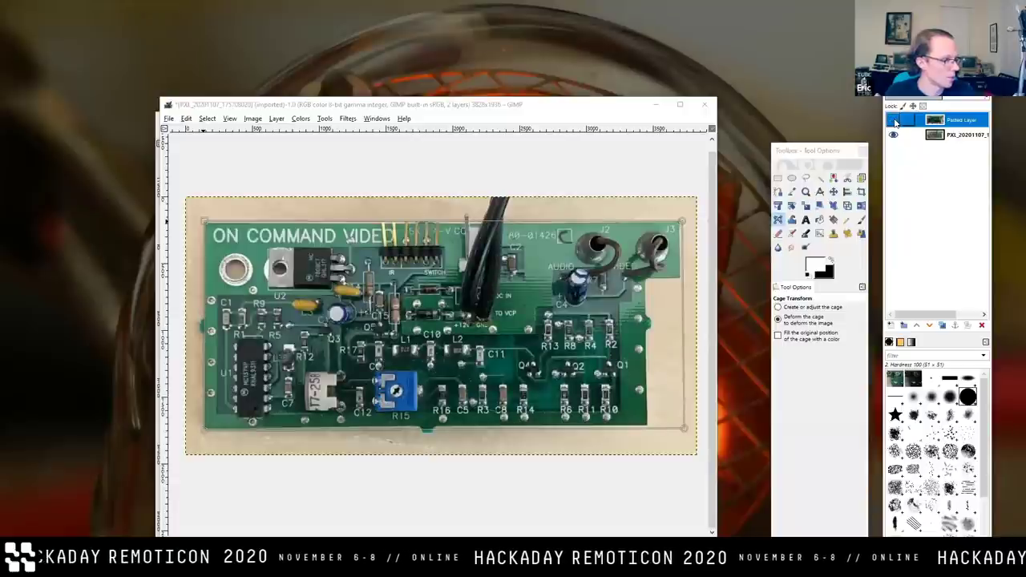
left_click(894, 120)
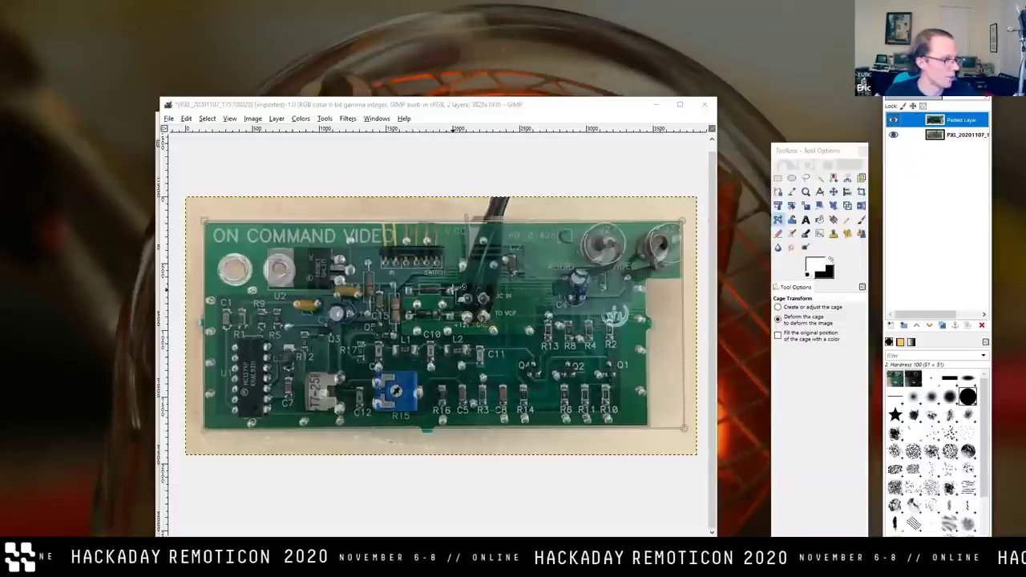
left_click(894, 121)
left_click(894, 120)
left_click(894, 120)
left_click(894, 121)
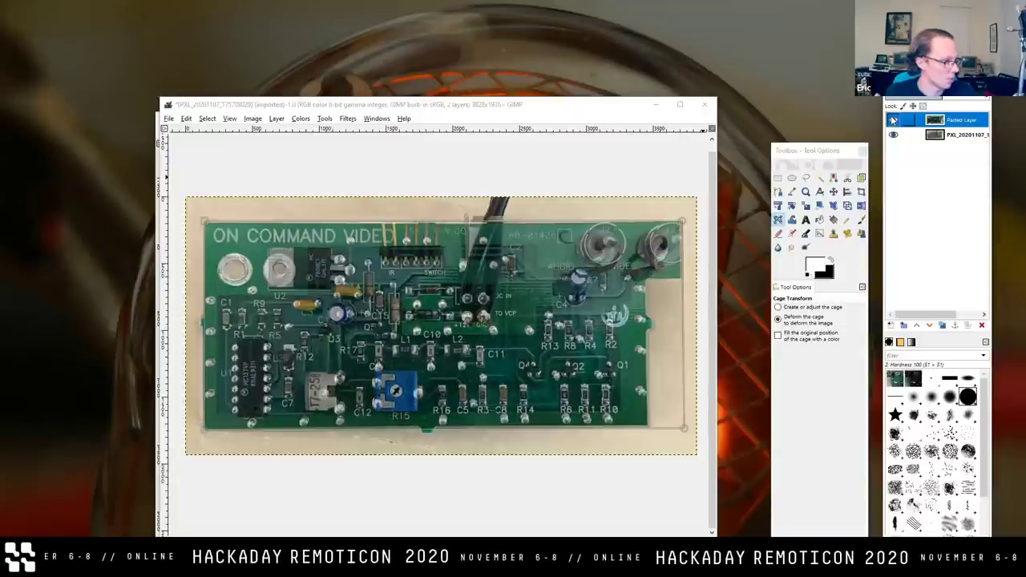
left_click(894, 121)
left_click(894, 120)
left_click(893, 120)
left_click(894, 121)
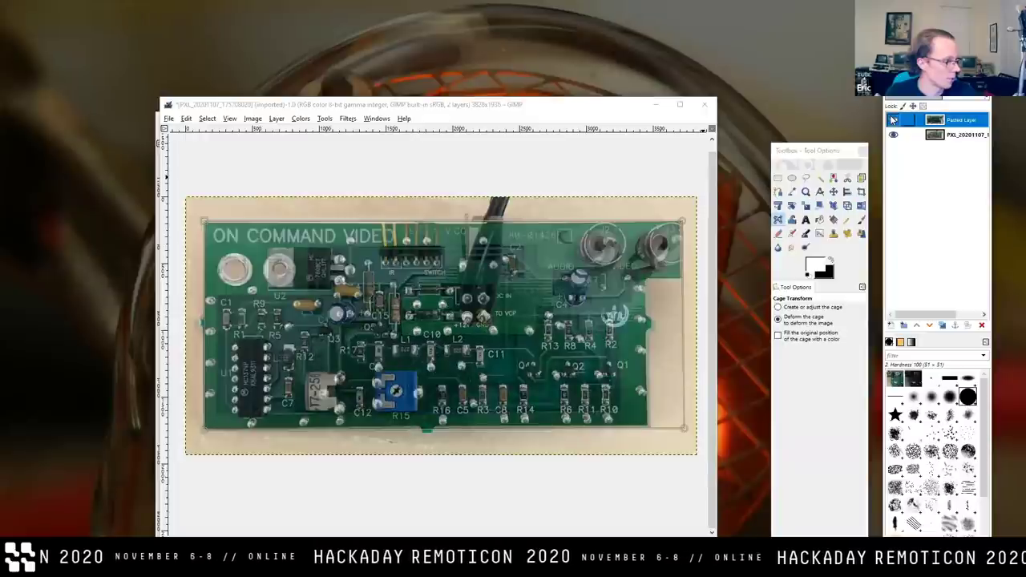
left_click(893, 120)
left_click(894, 121)
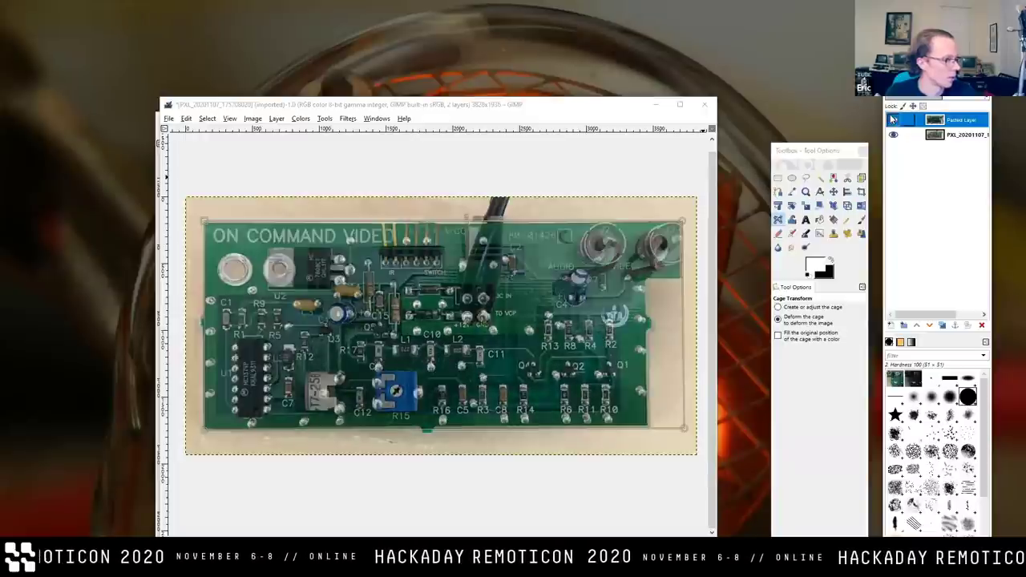
Hide the solder-side layer and leave the cage transform.
left_click(893, 120)
left_click(598, 97)
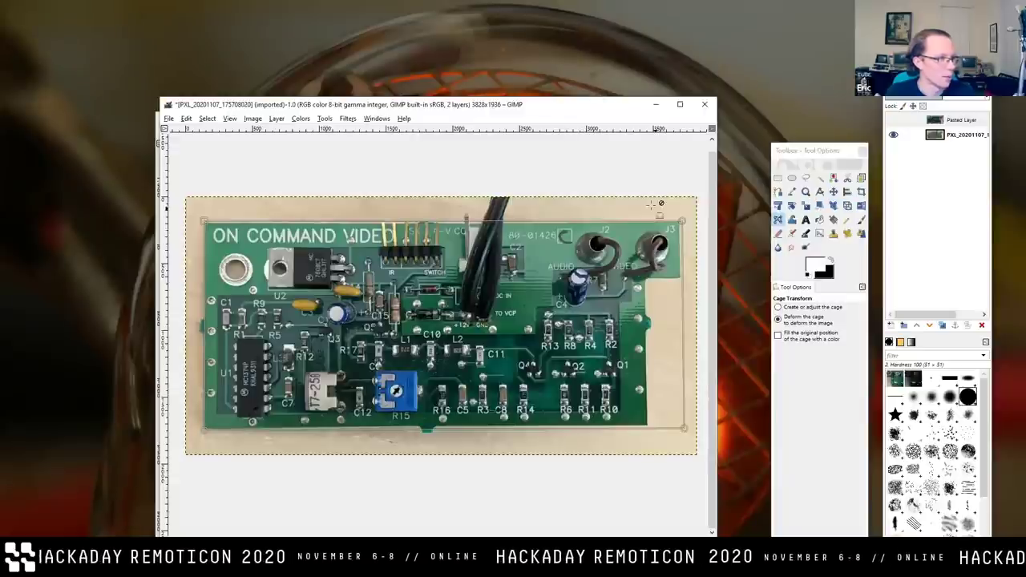
key("Escape")
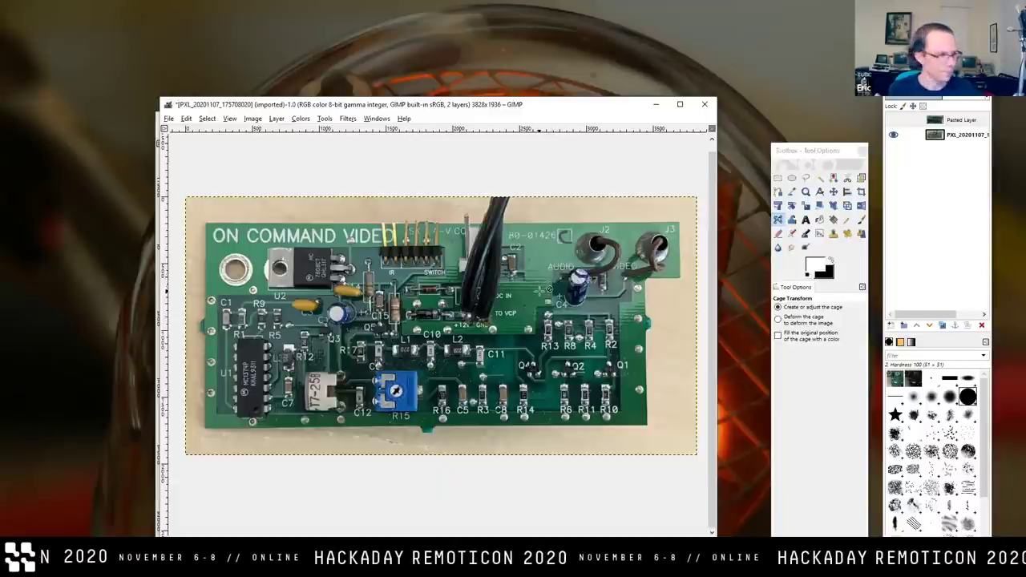
Close the separate untitled solder-side image and discard its changes.
left_click_drag(438, 106, 486, 51)
left_click(170, 120)
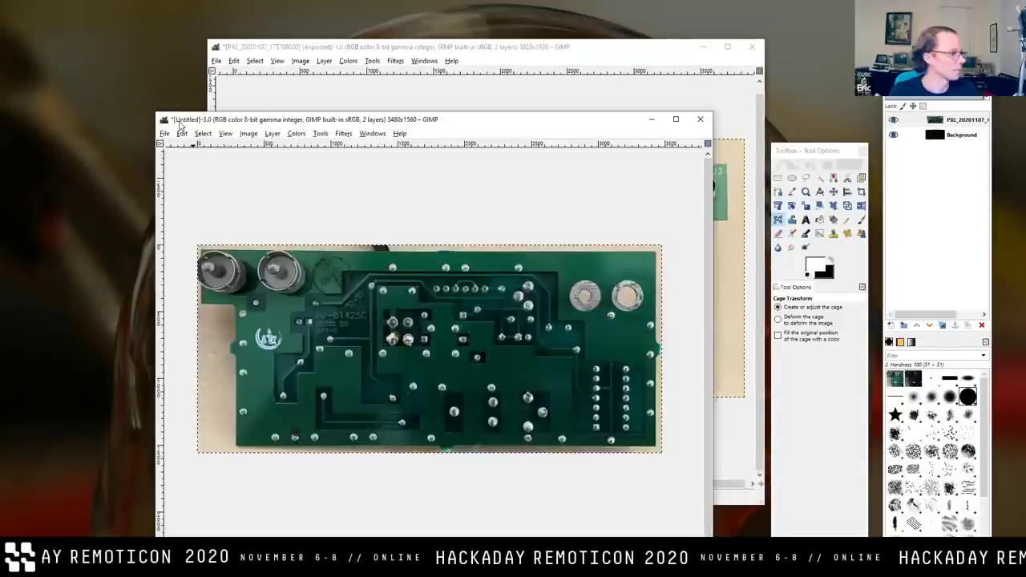
double_click(165, 120)
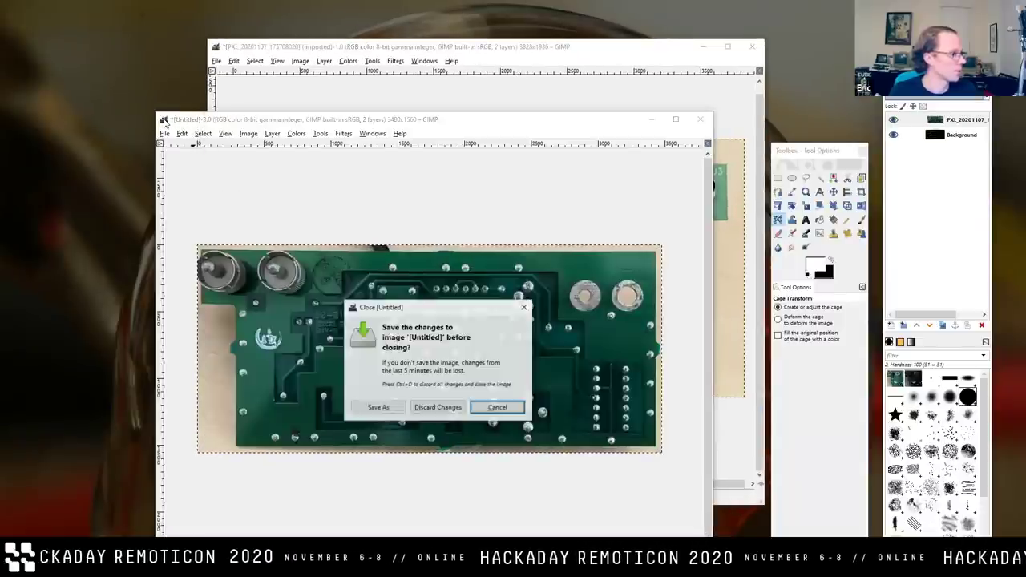
left_click(438, 410)
Save the two-layer board overlay as PXL_20201107_175708020.xcf in the pcb reverse engineering talk folder.
left_click(216, 61)
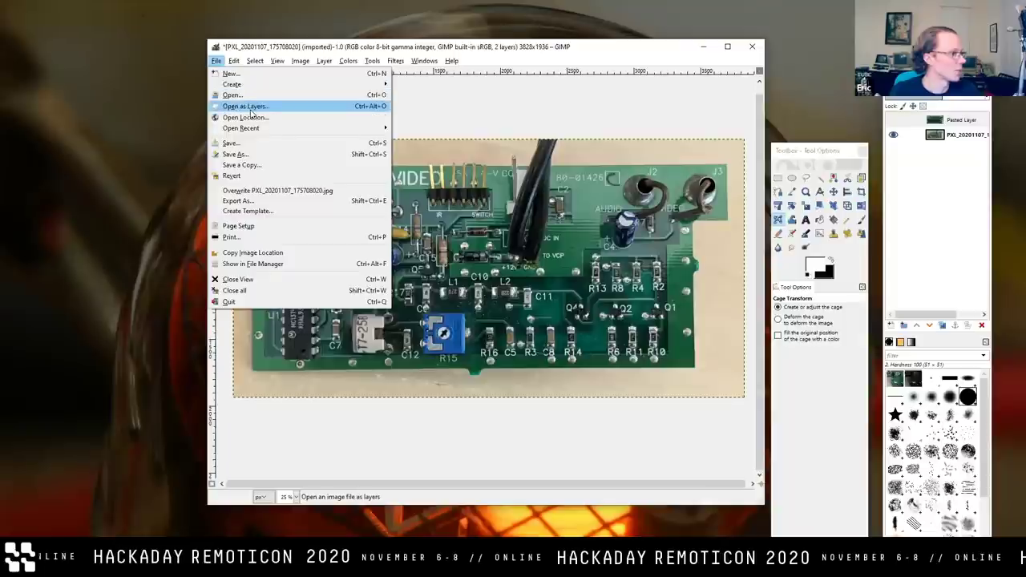
left_click(234, 154)
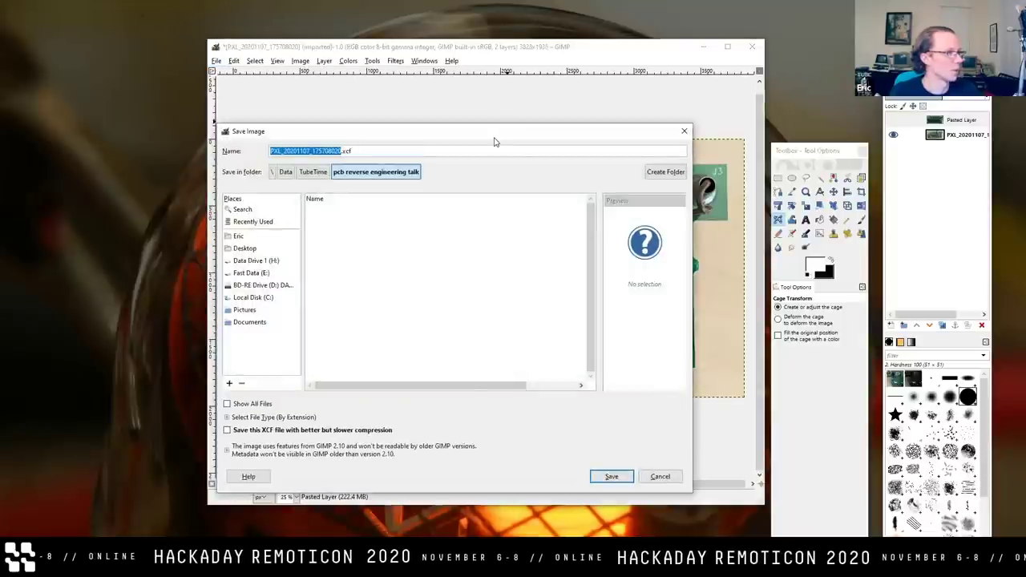
left_click_drag(497, 98, 1025, 98)
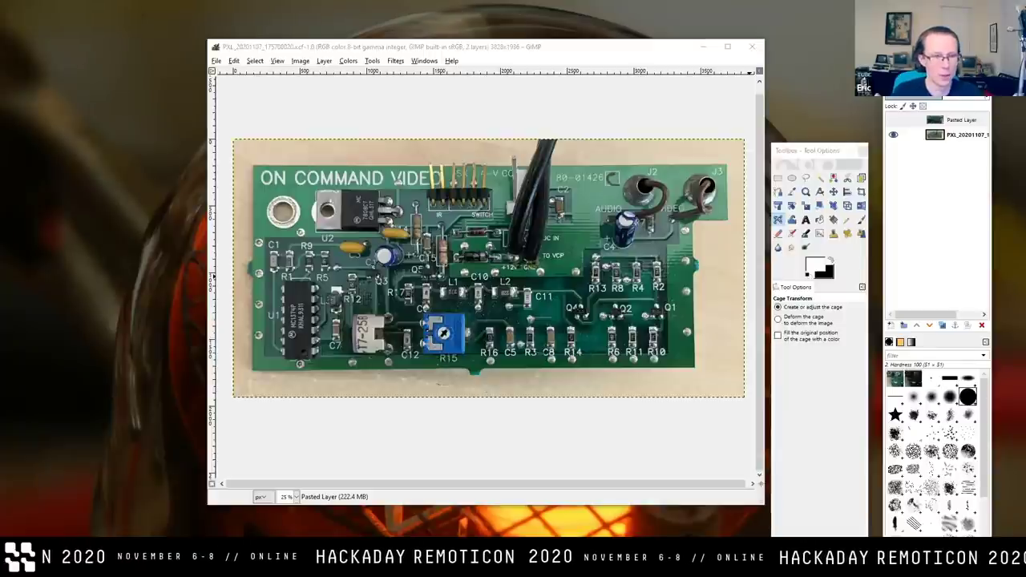
Switch to the KiCad video project and open its video.sch schematic in Eeschema, positioning the windows over the board image.
left_click_drag(782, 237, 278, 23)
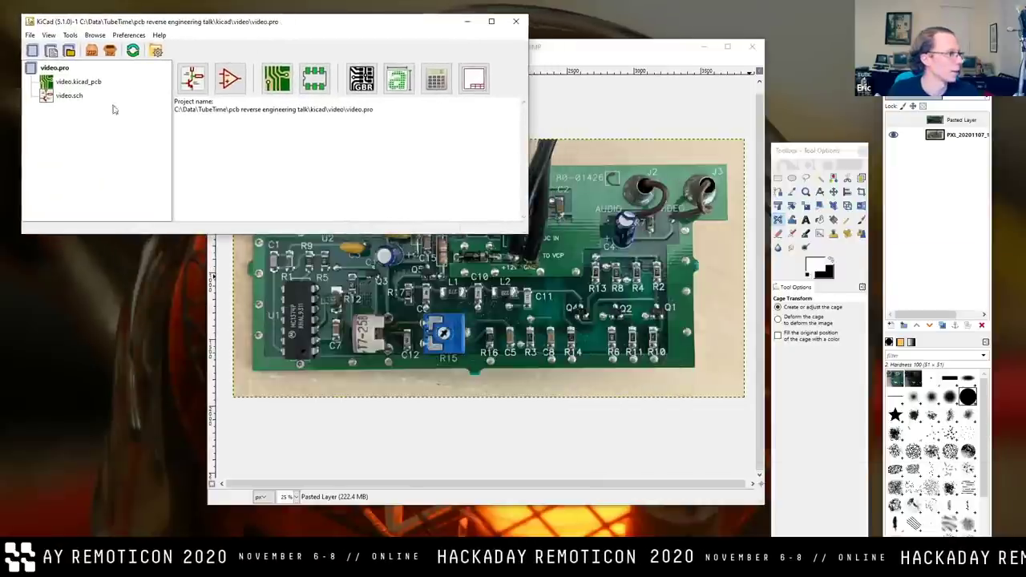
left_click(69, 96)
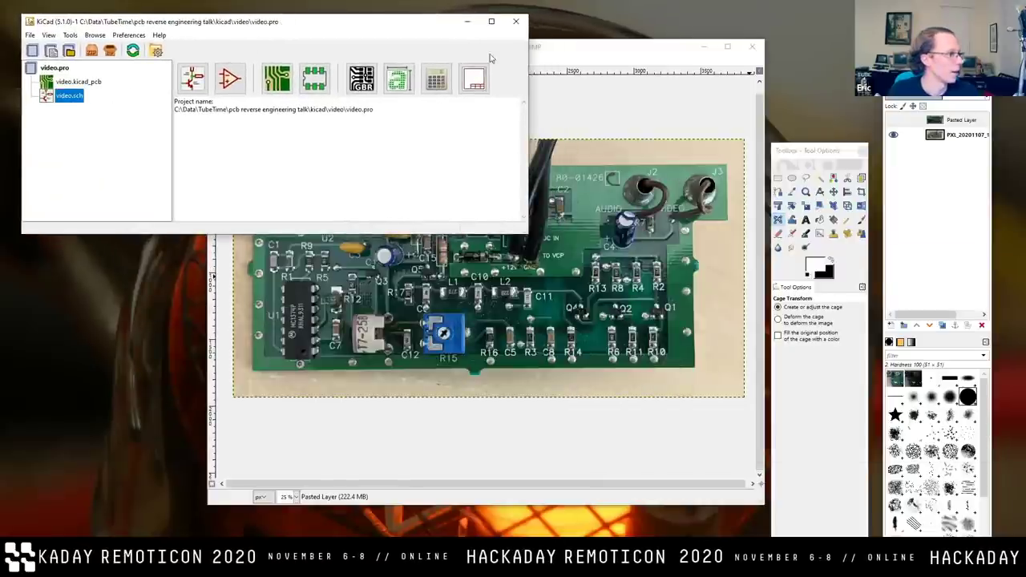
double_click(69, 95)
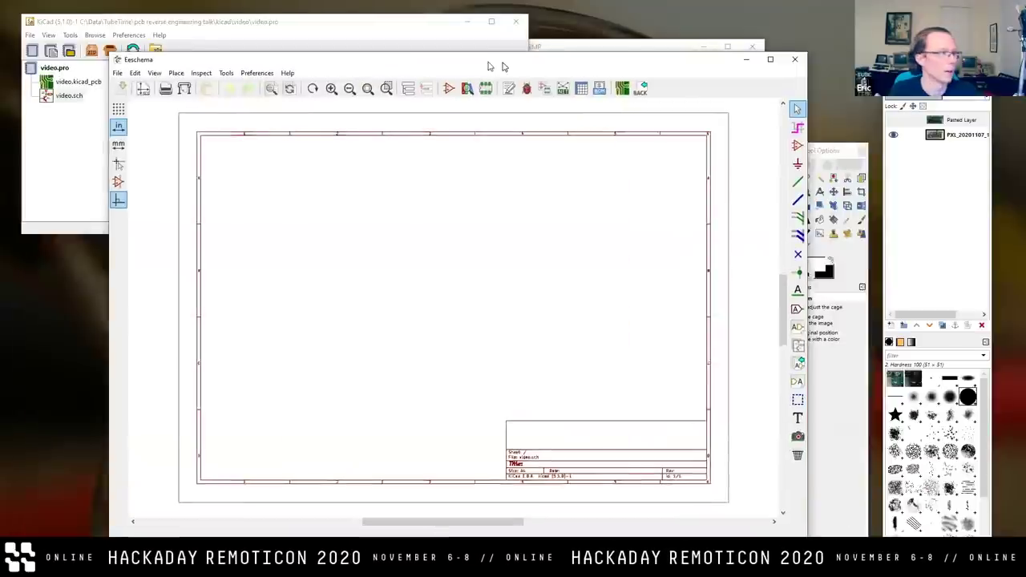
left_click_drag(502, 66, 453, 59)
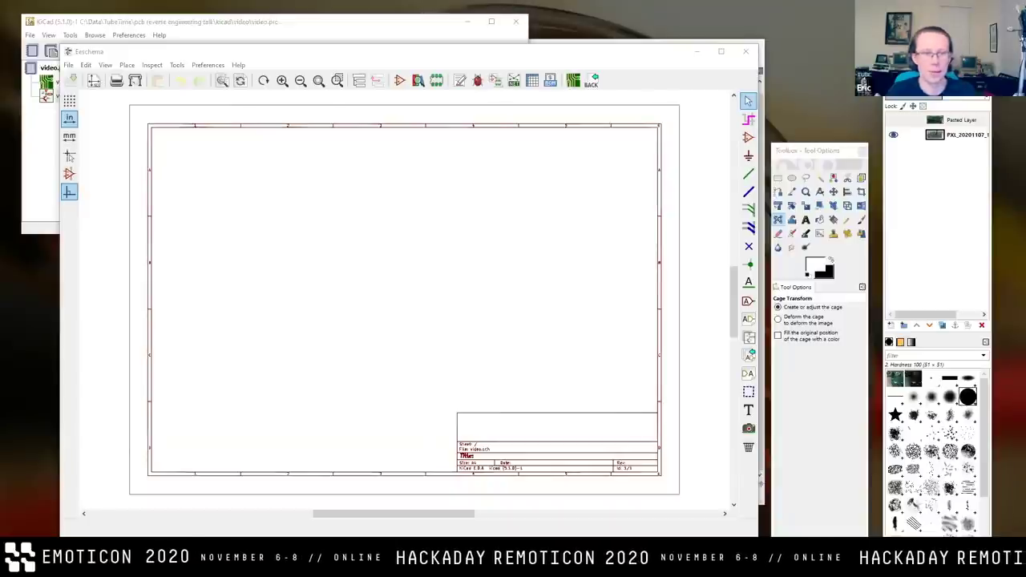
Arrange the windows so the shortened schematic editor sits above the LibreOffice Calc component list with both in view.
left_click_drag(479, 86, 315, 419)
left_click(337, 410)
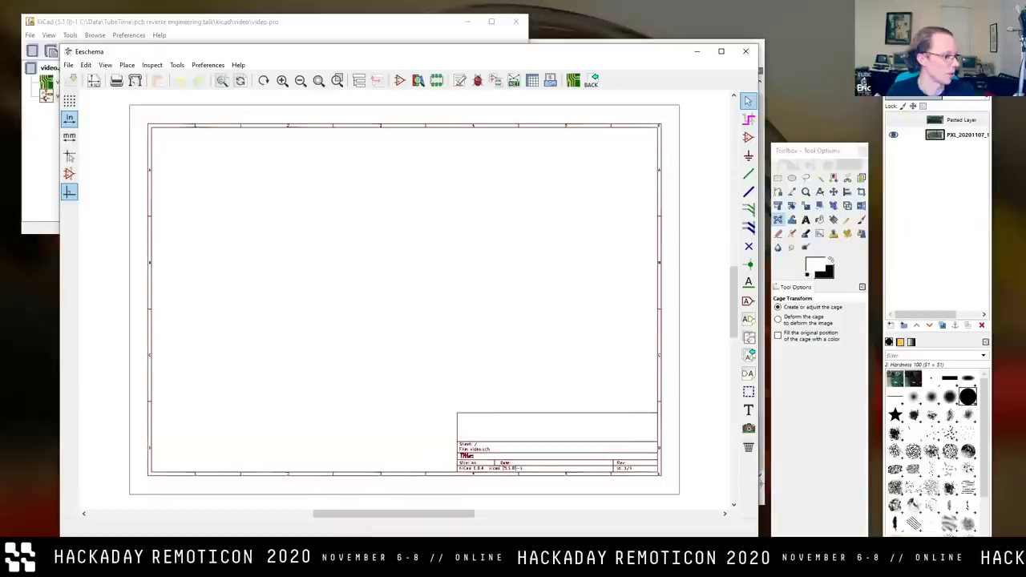
left_click_drag(392, 537, 392, 419)
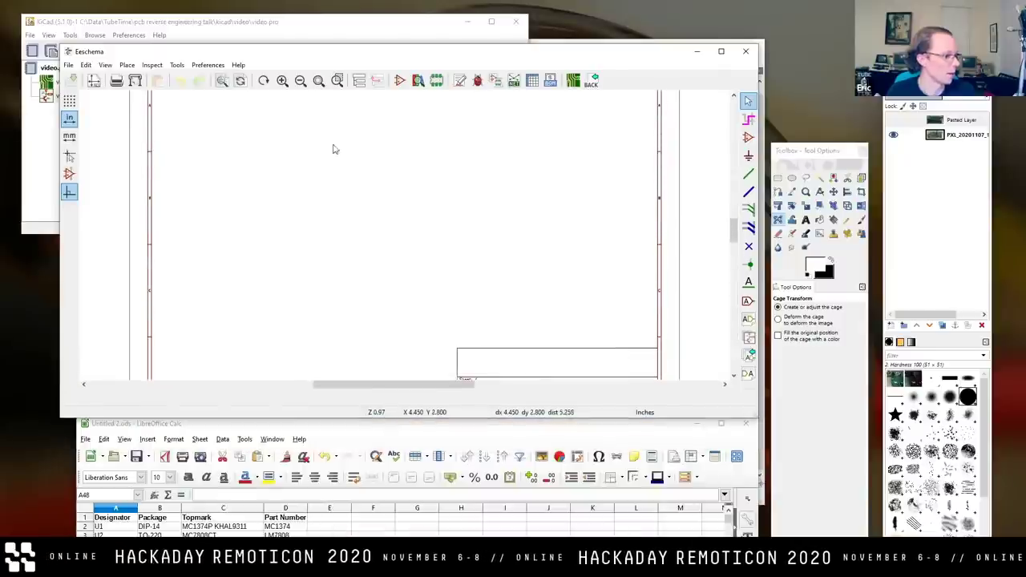
left_click_drag(359, 64, 383, 62)
left_click(425, 513)
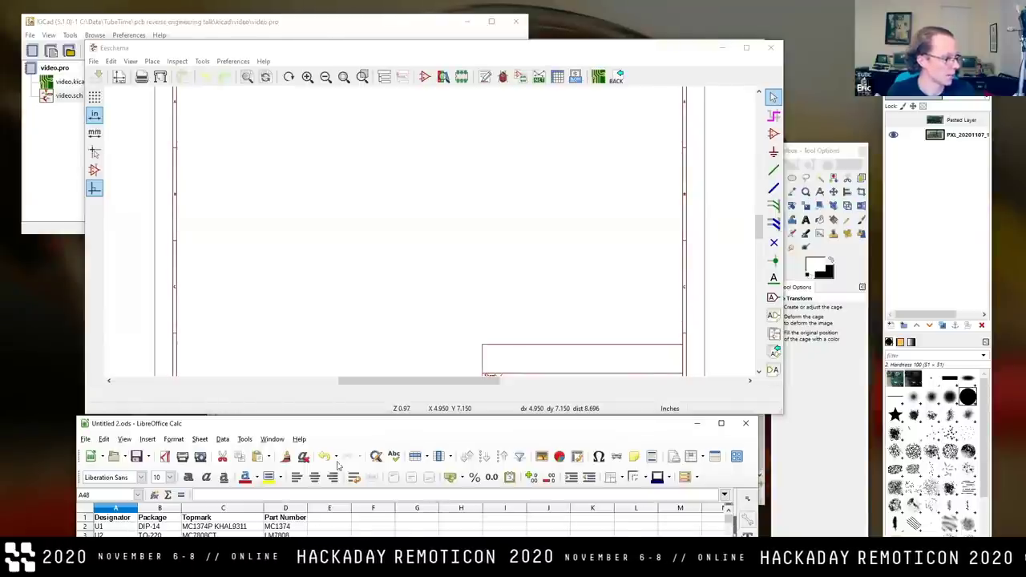
Start adding a component to the schematic, search the symbol library for MC1374, and clear the search filter.
left_click(773, 134)
left_click(446, 178)
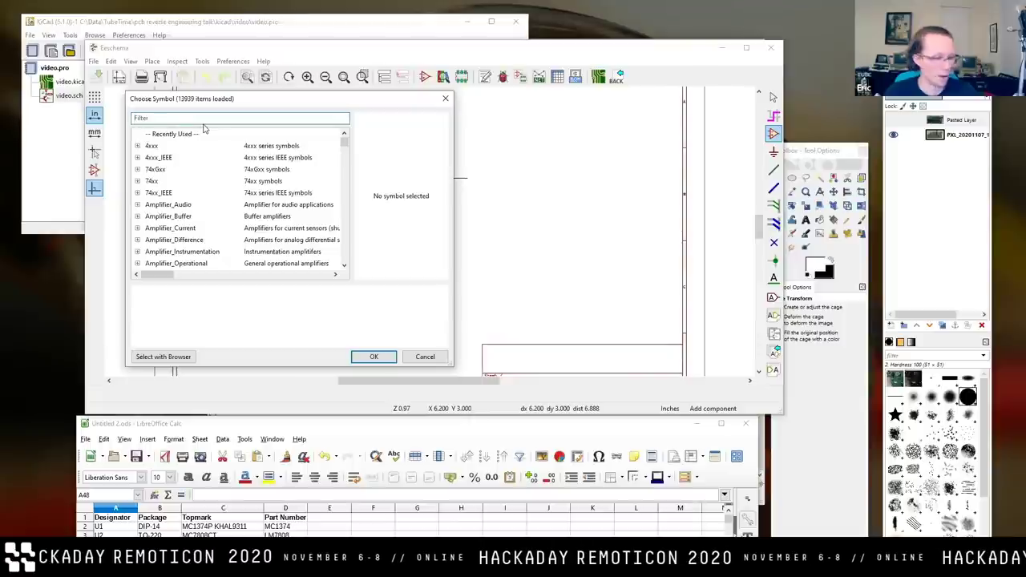
type("MC13")
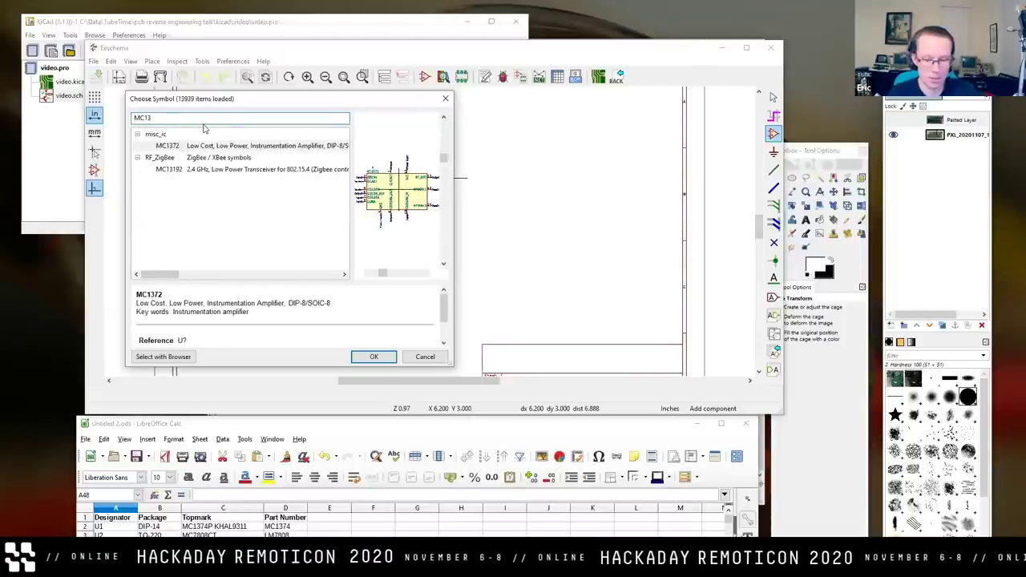
type("7")
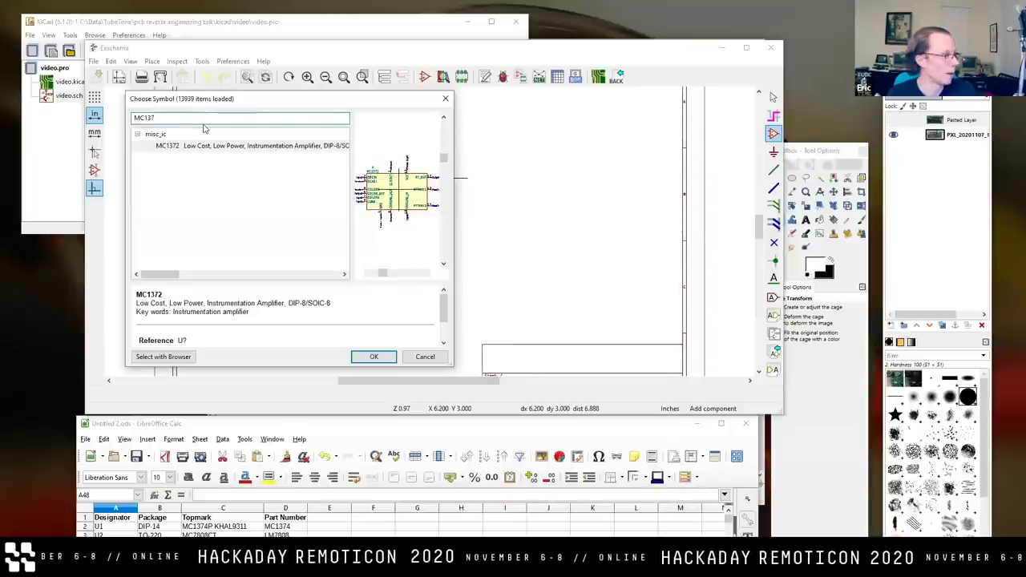
type("4")
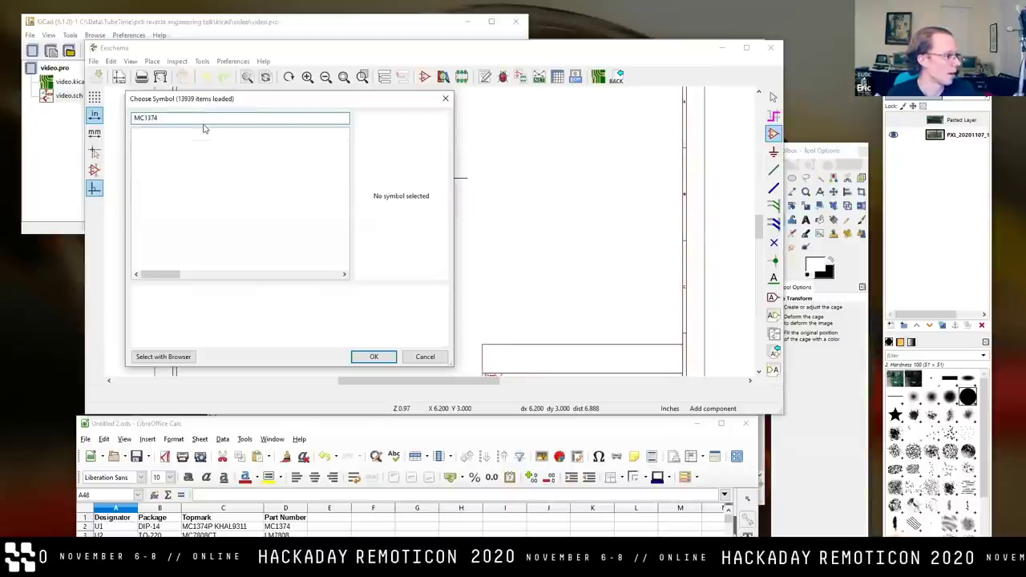
key("BackSpace")
key("BackSpace")
key("BackSpace")
key("BackSpace")
key("BackSpace")
key("BackSpace")
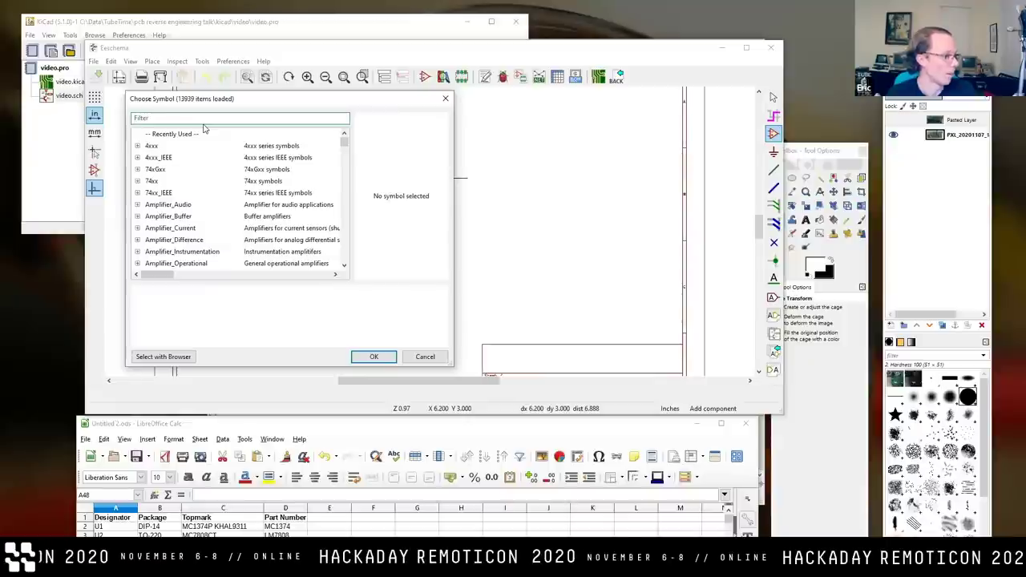
type("14-")
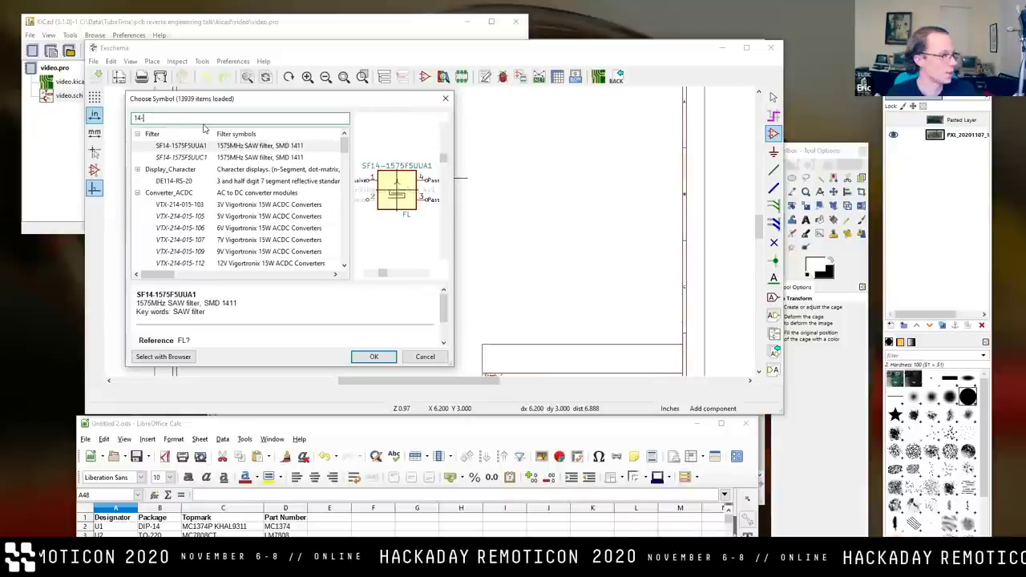
key("BackSpace")
key("BackSpace")
key("BackSpace")
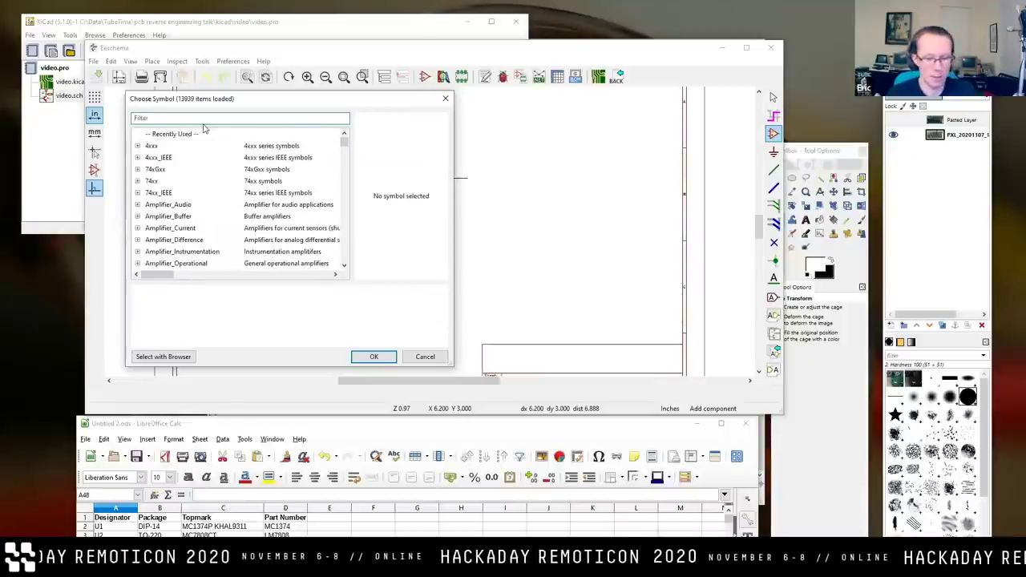
Find the 14-pin connector symbol Conn_02x07_Counter_Clockwise in the symbol library and place it on the schematic.
type("conn_")
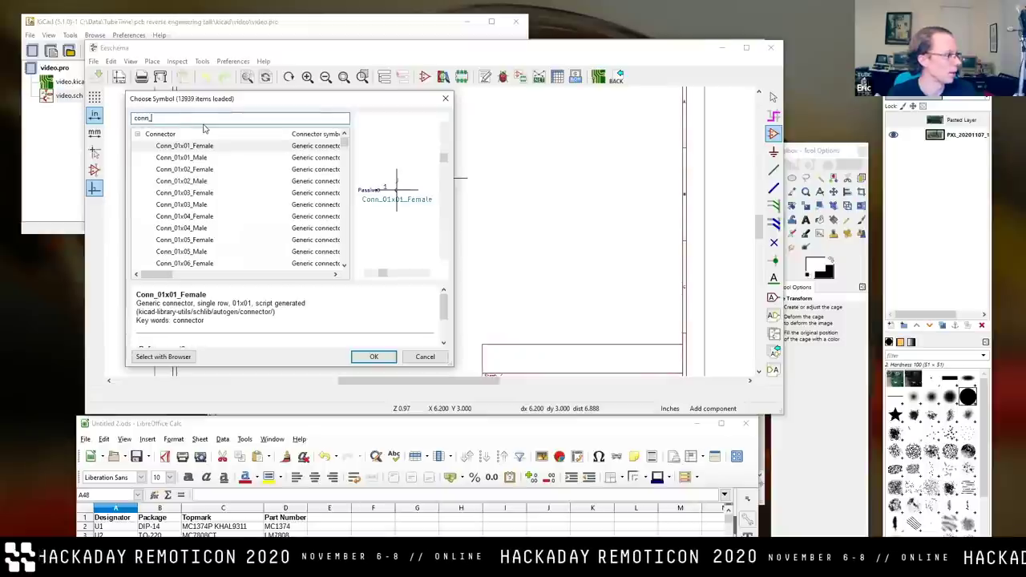
type("0")
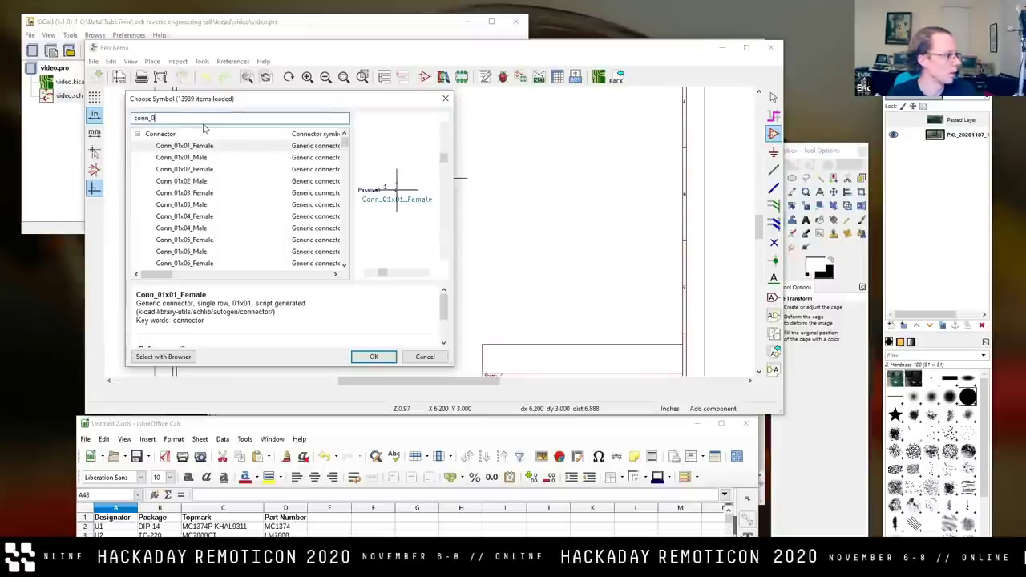
type("2x14")
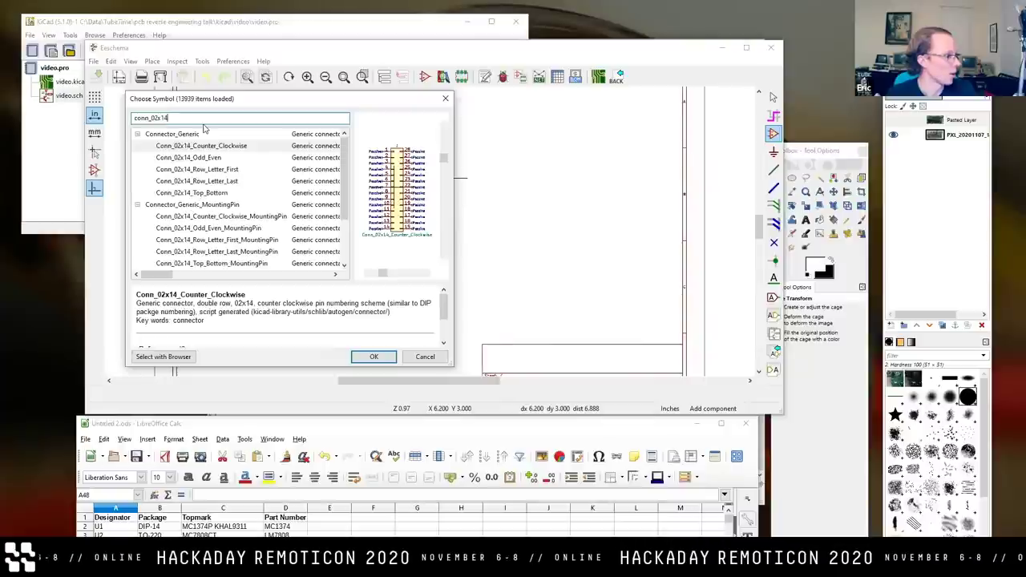
left_click(238, 150)
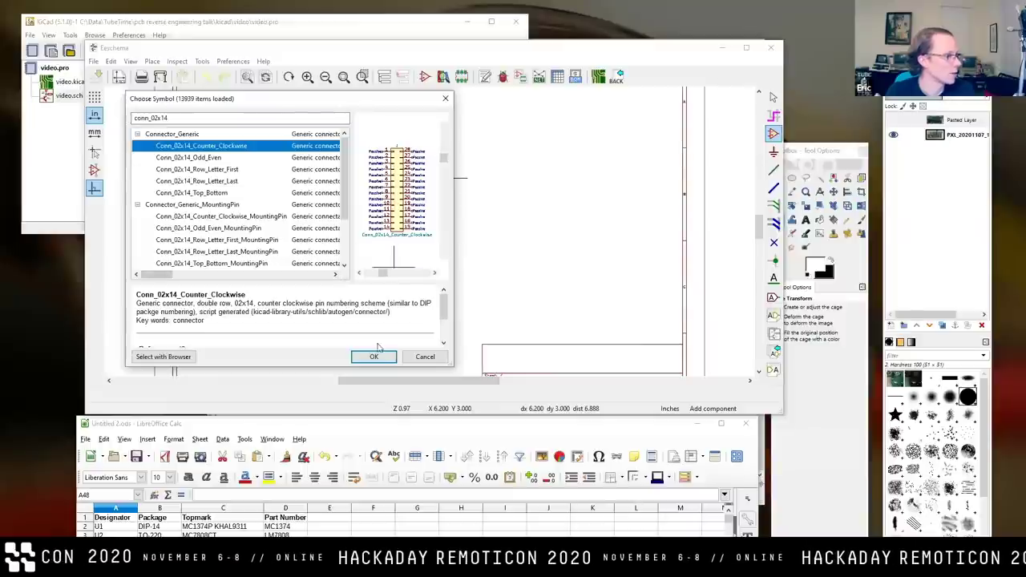
left_click(291, 120)
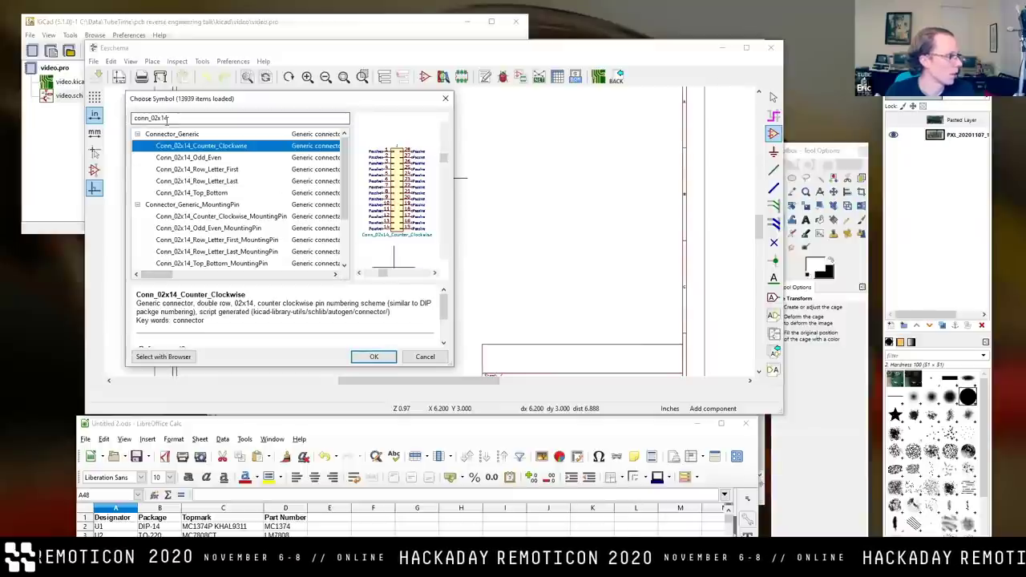
key("BackSpace")
key("BackSpace")
type("07")
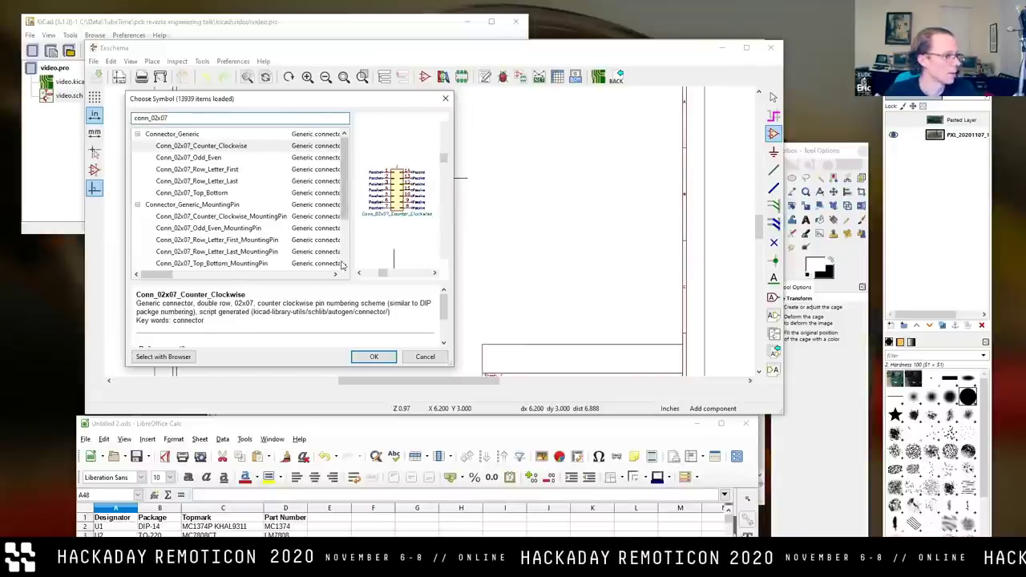
left_click(372, 357)
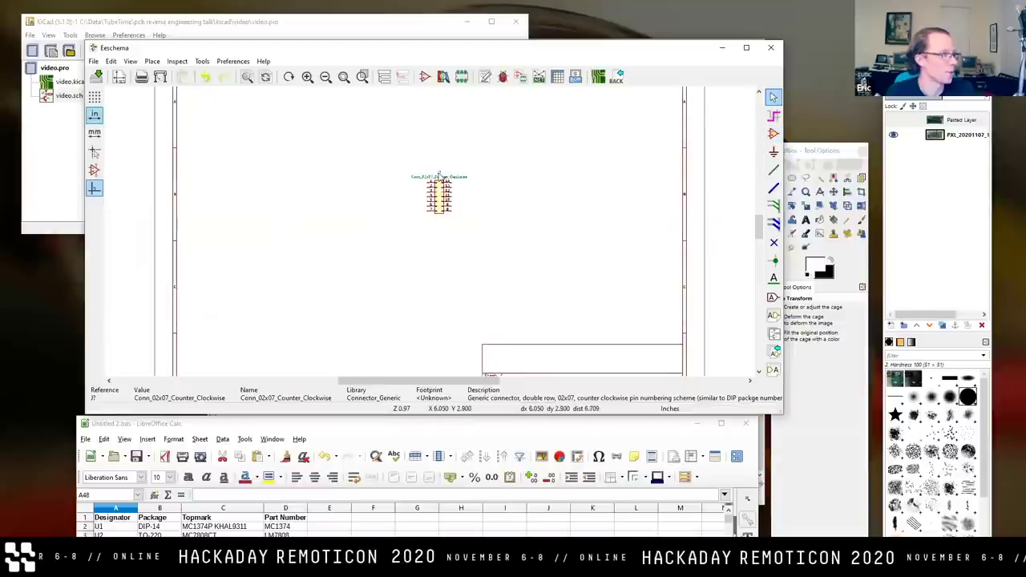
Set the connector symbol's reference to U1 and save the schematic.
scroll(438, 184, "up", 5)
left_click(431, 233)
double_click(430, 230)
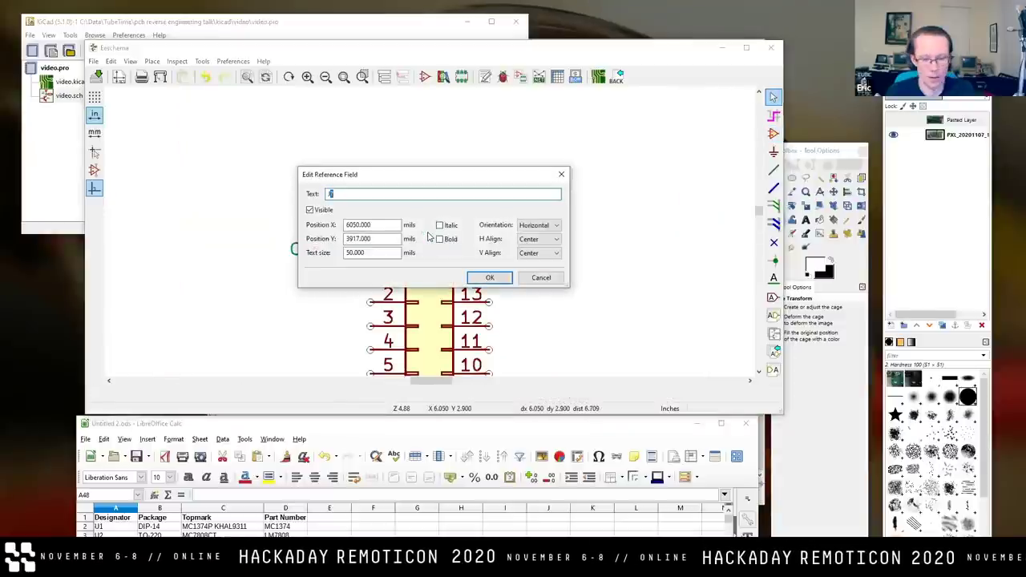
type("U1")
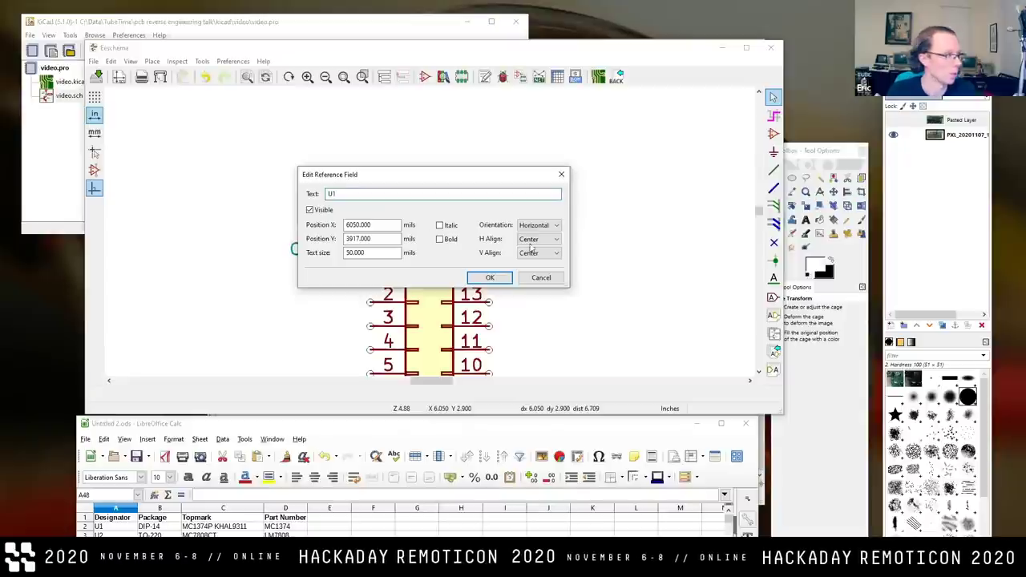
key("Return")
scroll(430, 237, "down", 5)
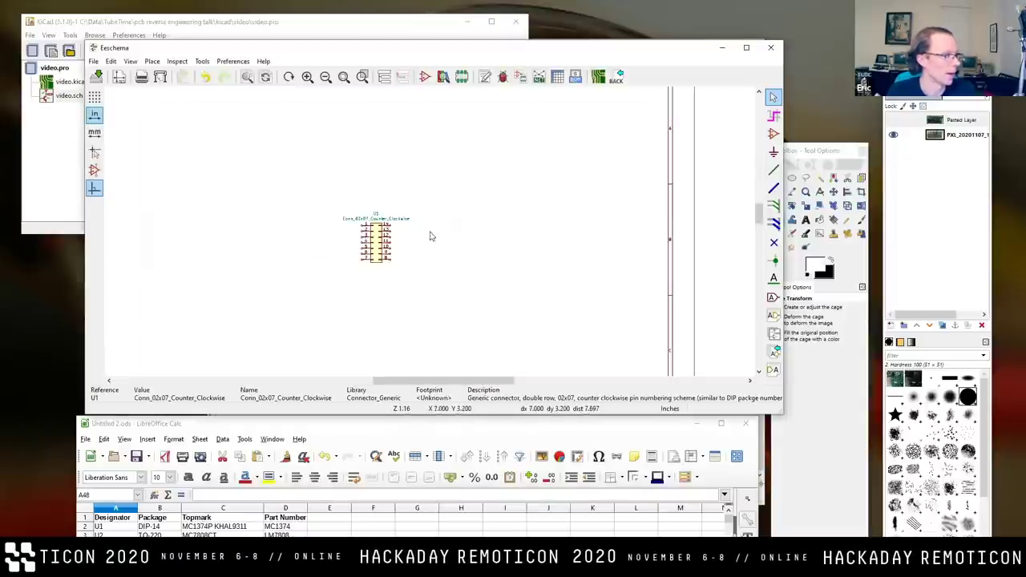
left_click(118, 76)
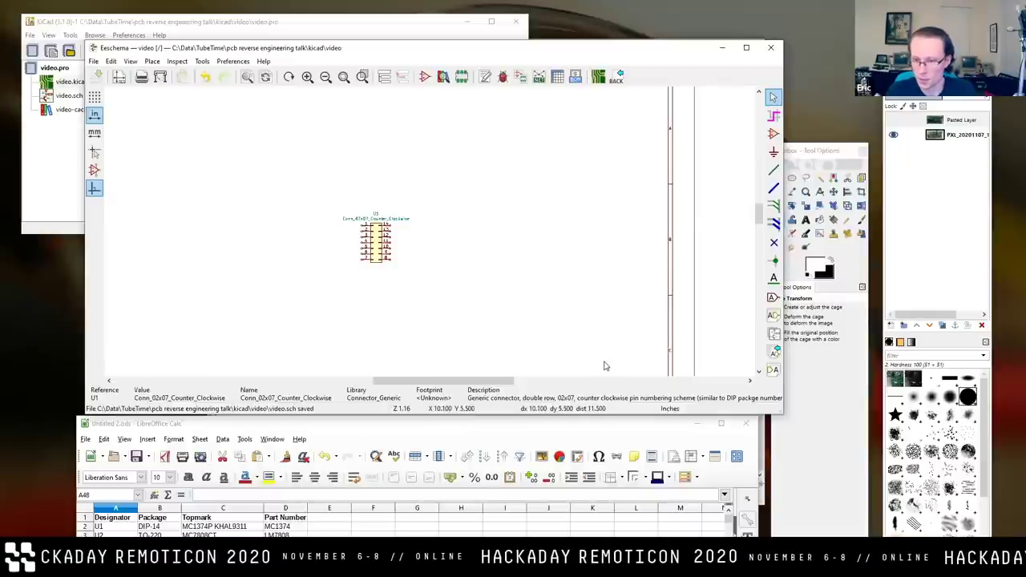
Search the symbol library for 7808 and place the LM7808_TO220 regulator to the right of U1.
scroll(364, 255, "up", 3)
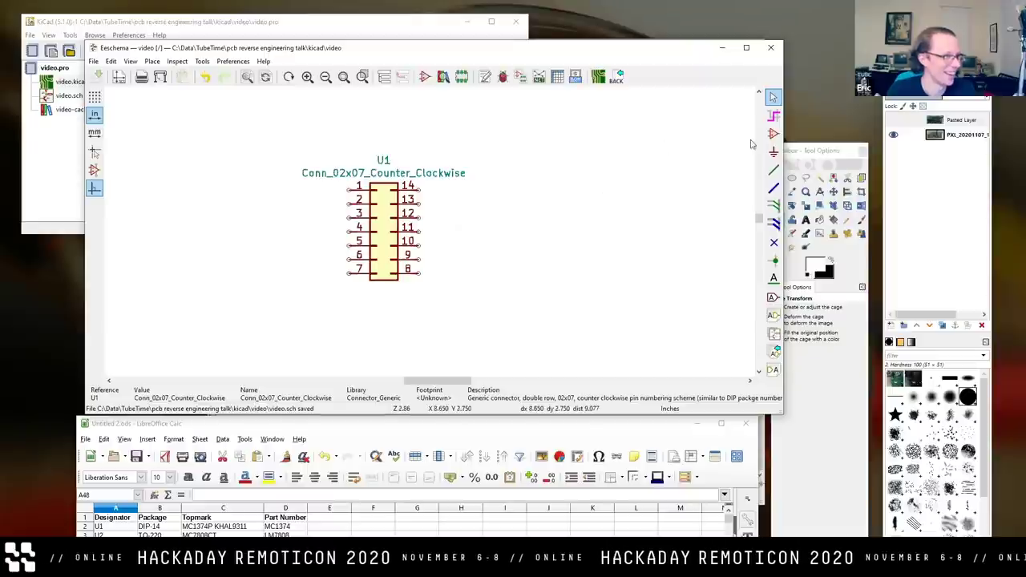
left_click(774, 133)
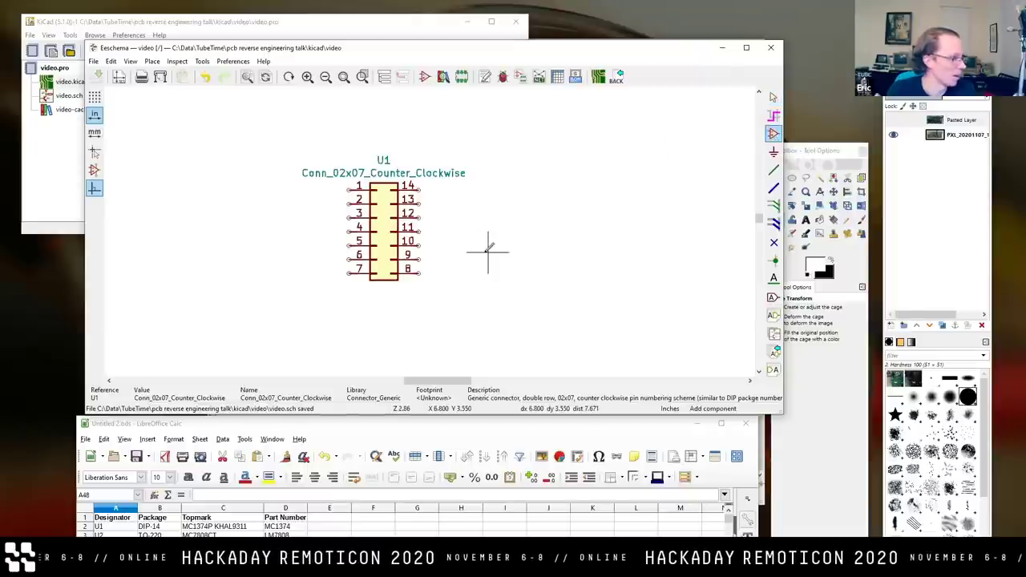
left_click(585, 233)
type("7808")
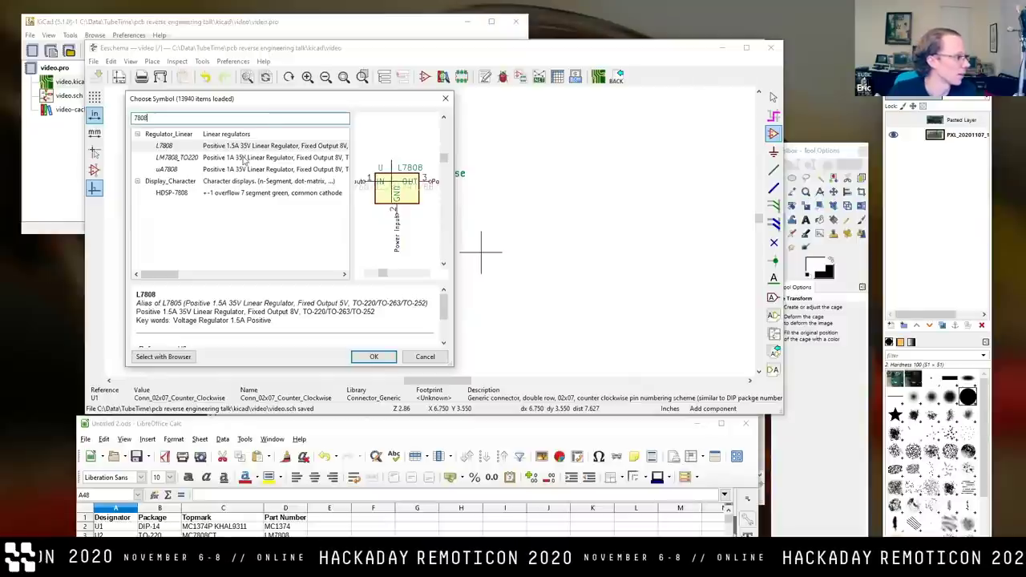
left_click(245, 158)
left_click(373, 357)
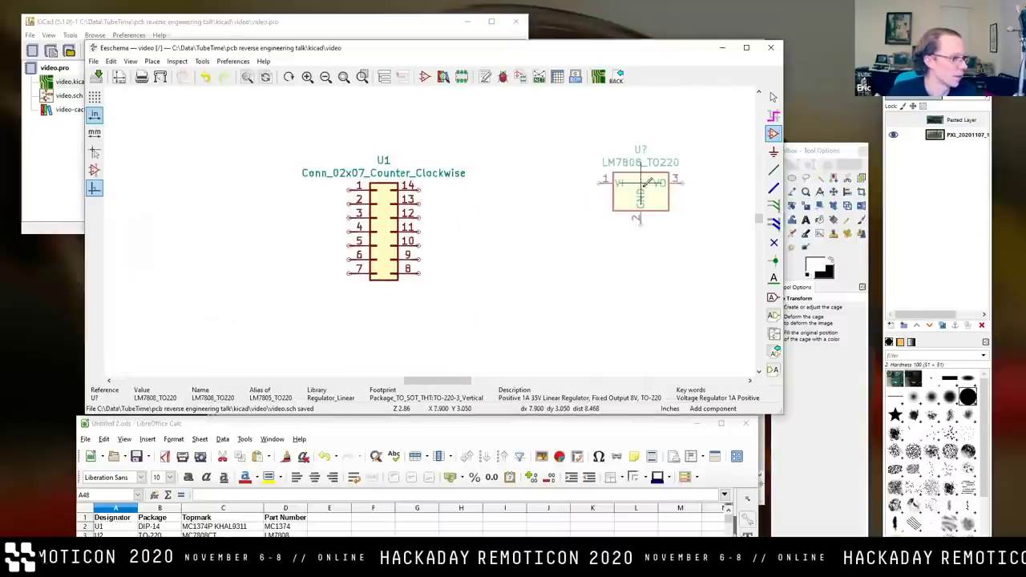
left_click(633, 220)
Set the LM7808_TO220 regulator's reference to U2.
double_click(635, 178)
type("U2")
left_click(485, 277)
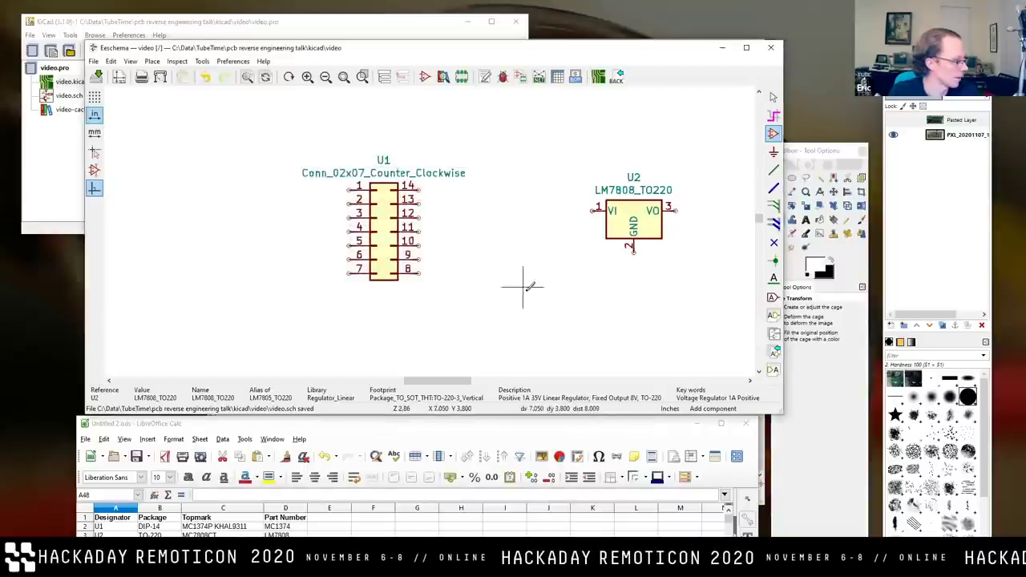
Filter the symbol library for C and preview the polarized capacitor symbols CP, CP1, CP1_Small and CP_Small.
left_click(292, 324)
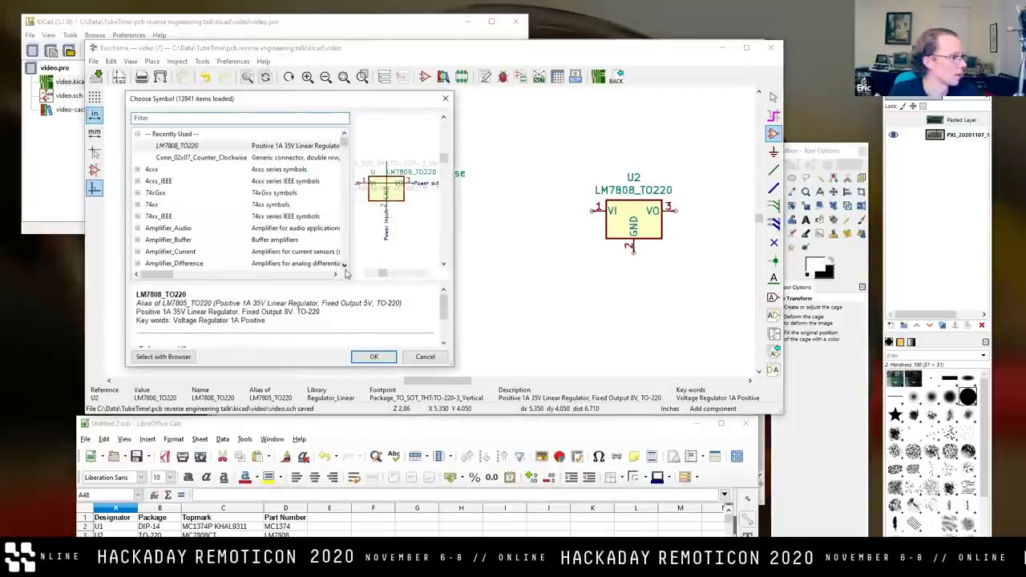
type("C")
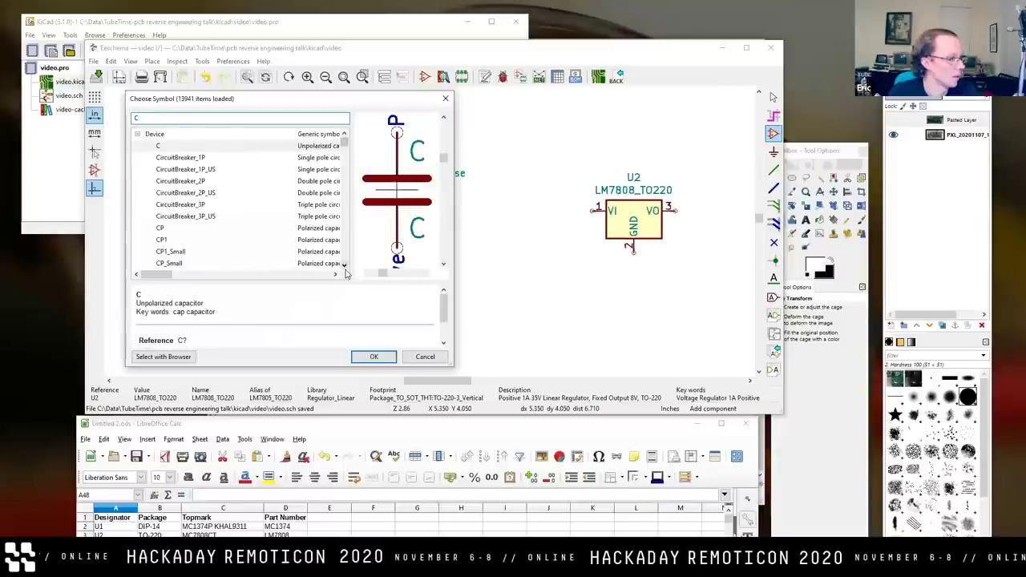
left_click(181, 230)
left_click(169, 241)
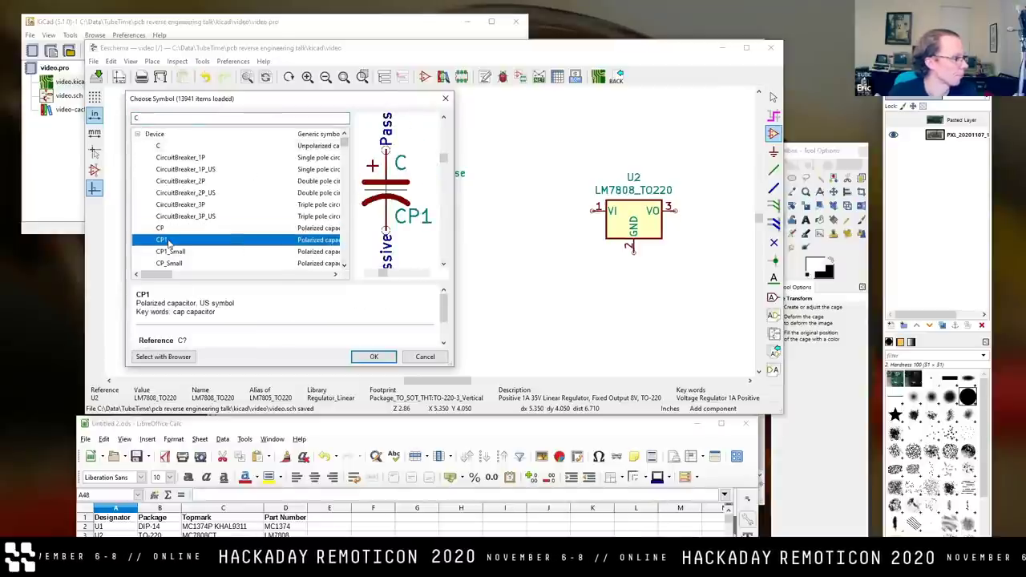
left_click(180, 252)
scroll(190, 237, "down", 2)
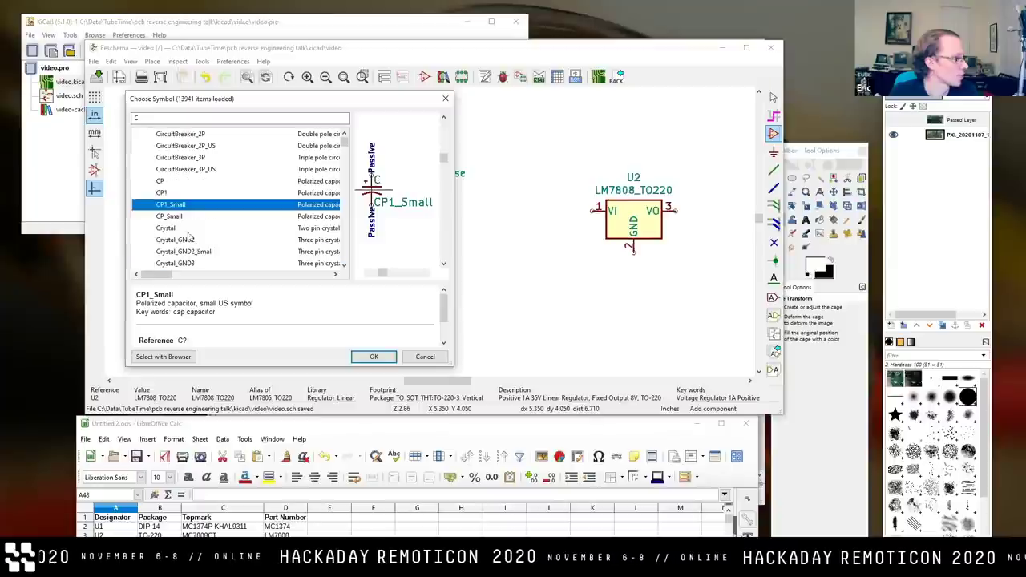
left_click(184, 217)
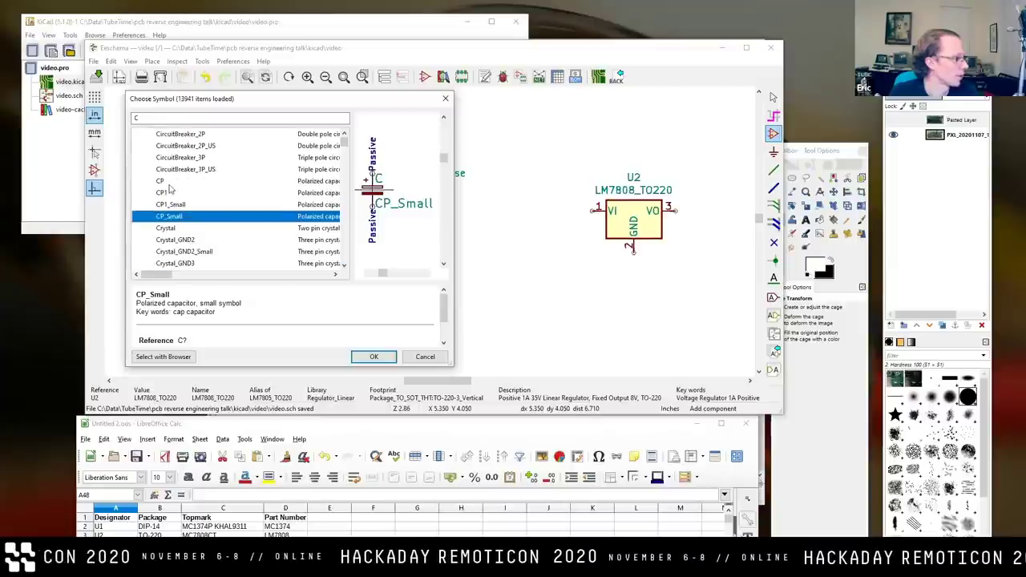
Narrow the symbol filter to C_Sm and place the unpolarized C_Small capacitor below and left of U1.
left_click(158, 118)
type("_Sm")
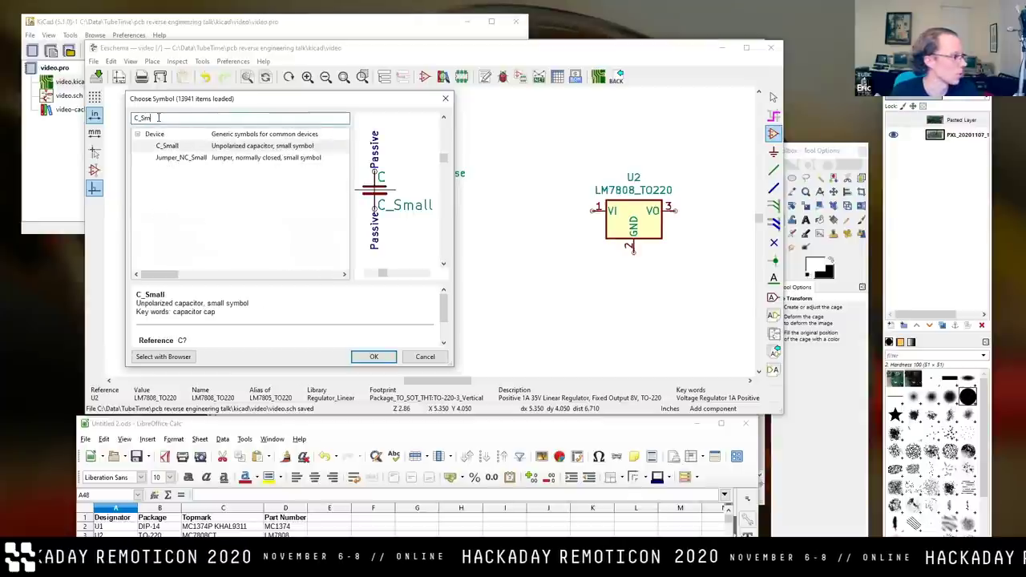
left_click(193, 149)
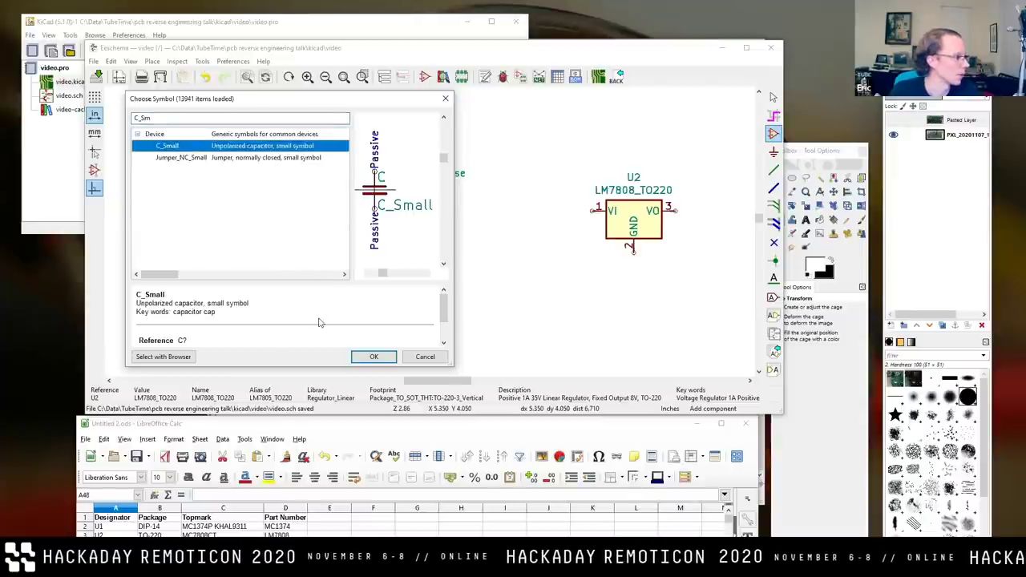
left_click(374, 357)
scroll(335, 292, "down", 3)
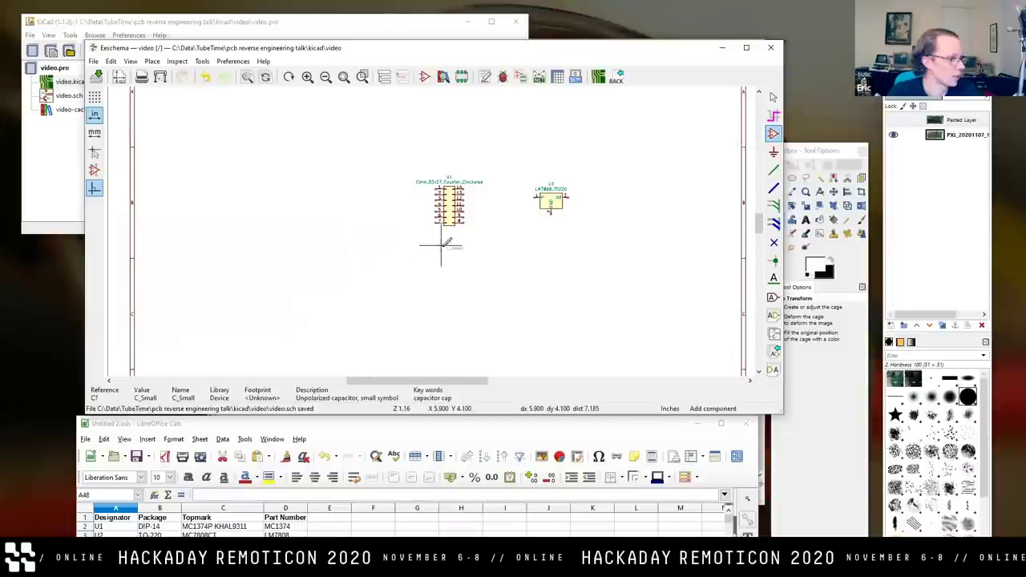
scroll(385, 229, "up", 3)
left_click(318, 224)
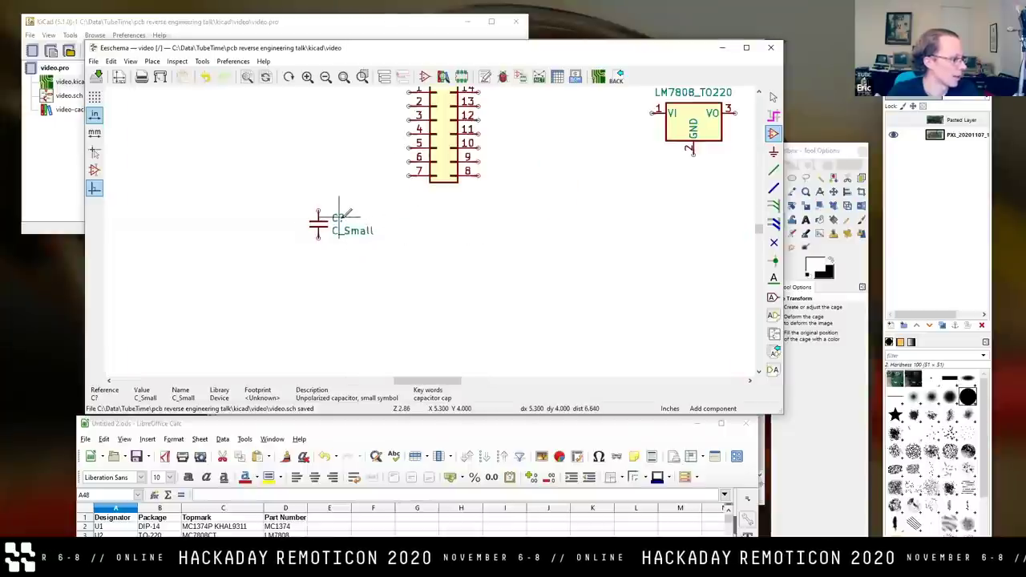
Set the C_Small capacitor's reference to C1.
double_click(343, 215)
type("1")
left_click(491, 277)
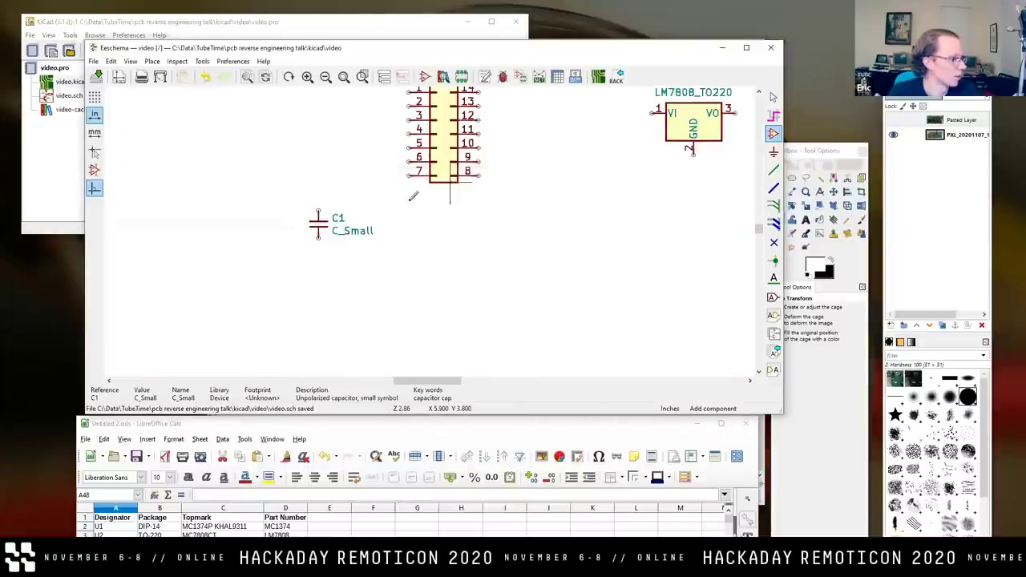
Switch to the LibreOffice Calc parts list and go down the designators to R1.
key("alt+Tab")
left_click(112, 526)
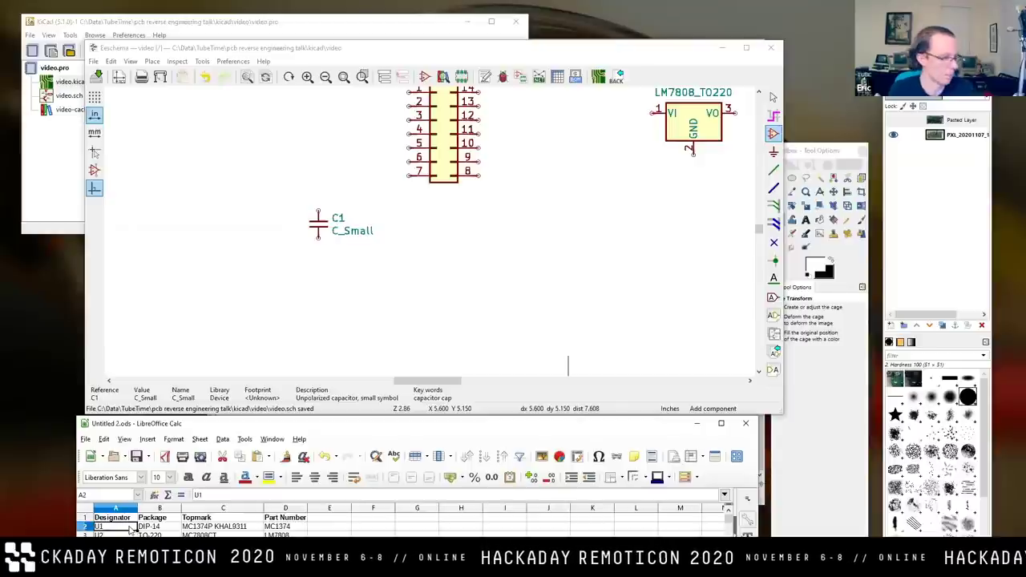
key("Down")
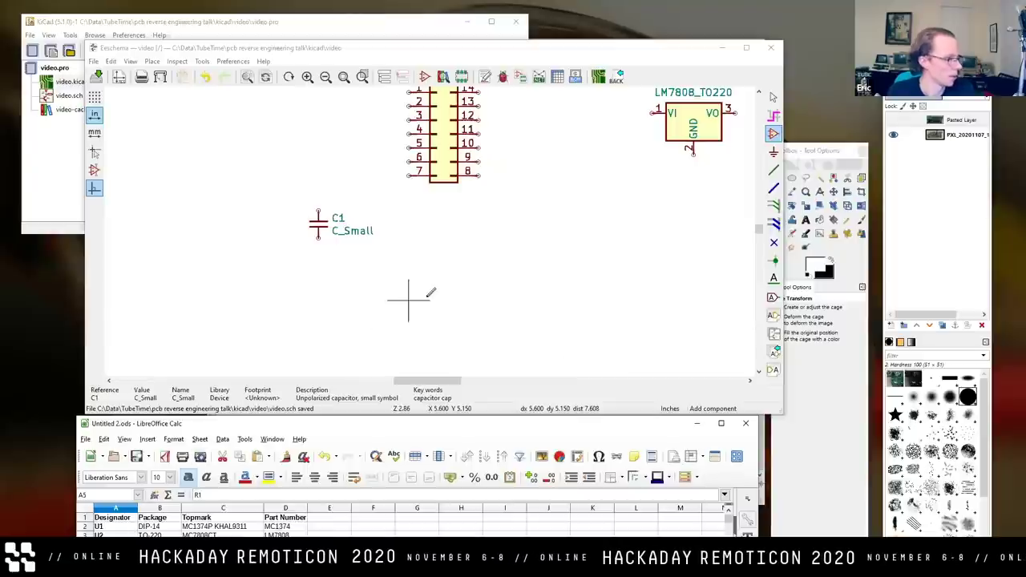
Filter the symbol library for R_sm and choose the small US resistor symbol R_Small_US for placement.
left_click(776, 138)
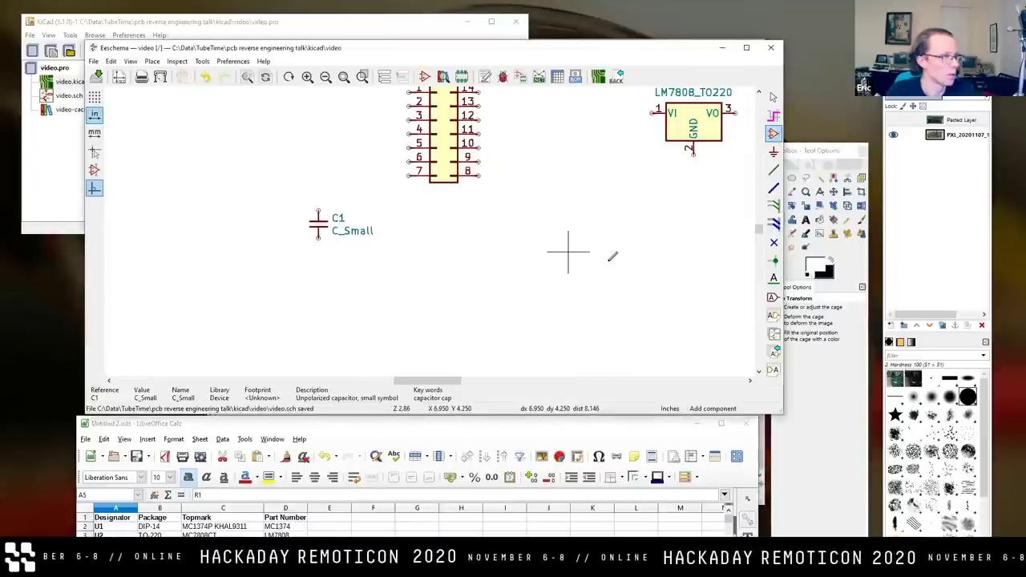
left_click(568, 250)
type("R")
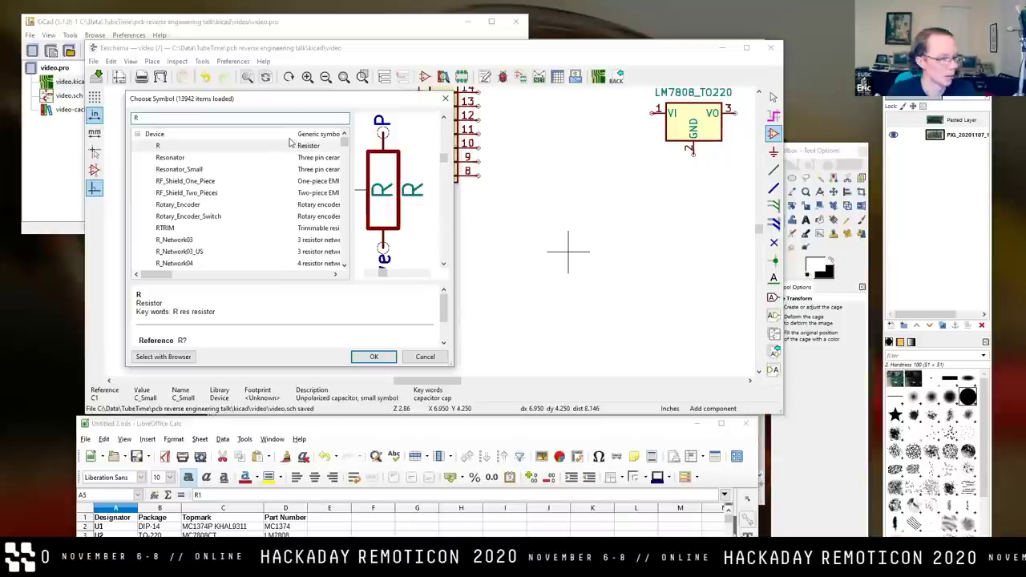
type("_sm")
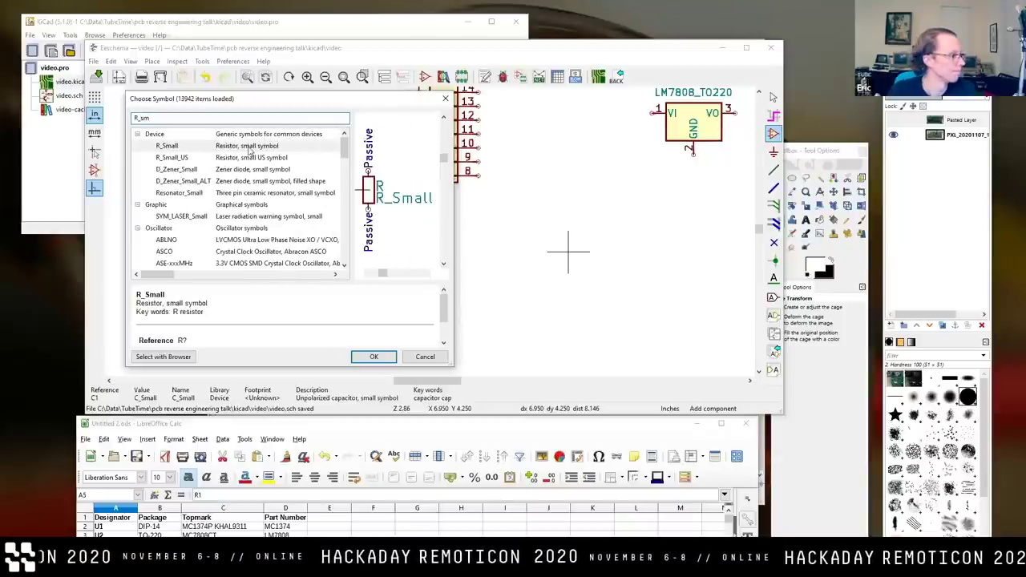
left_click(253, 158)
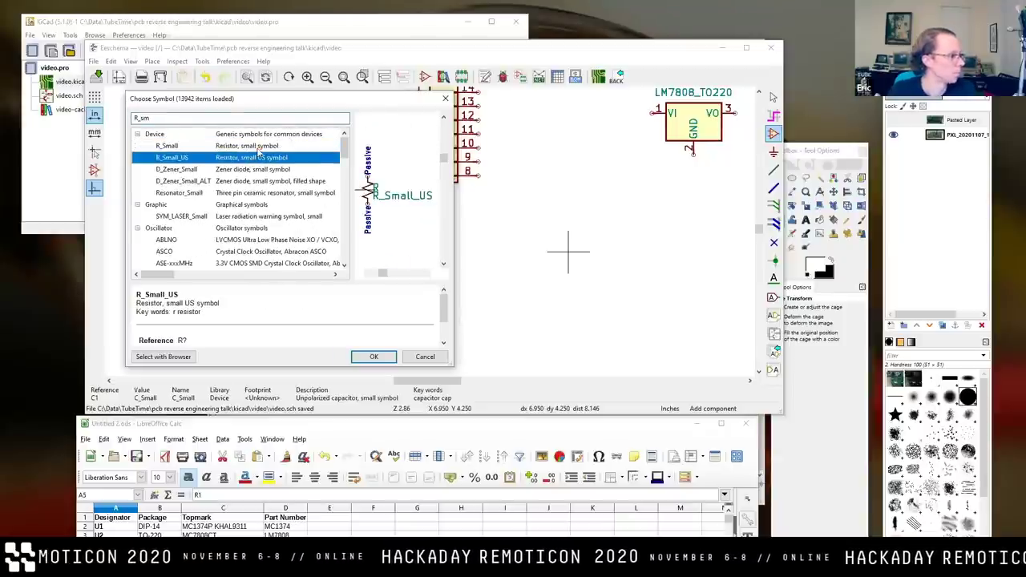
left_click(258, 146)
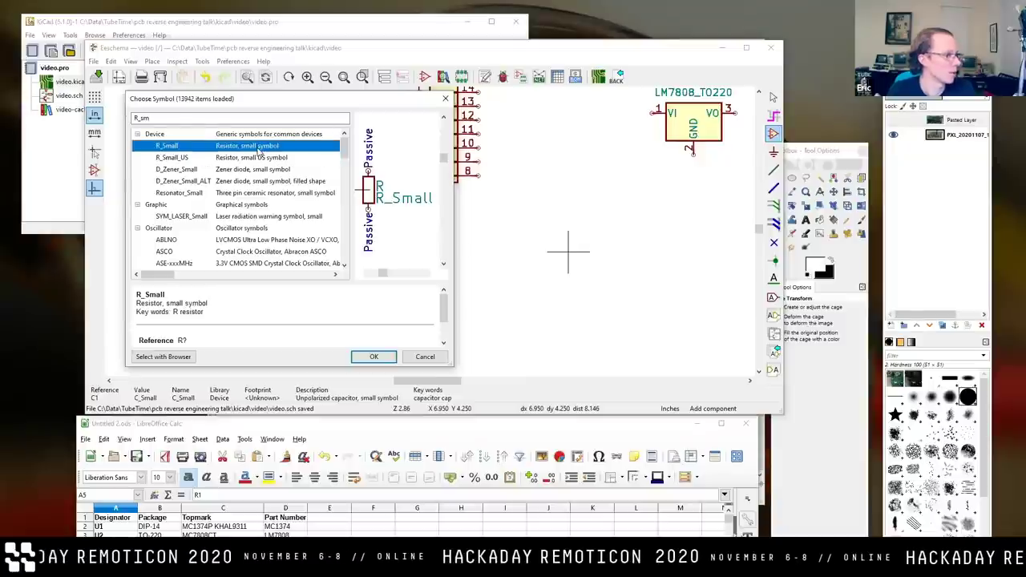
left_click(267, 158)
left_click(371, 357)
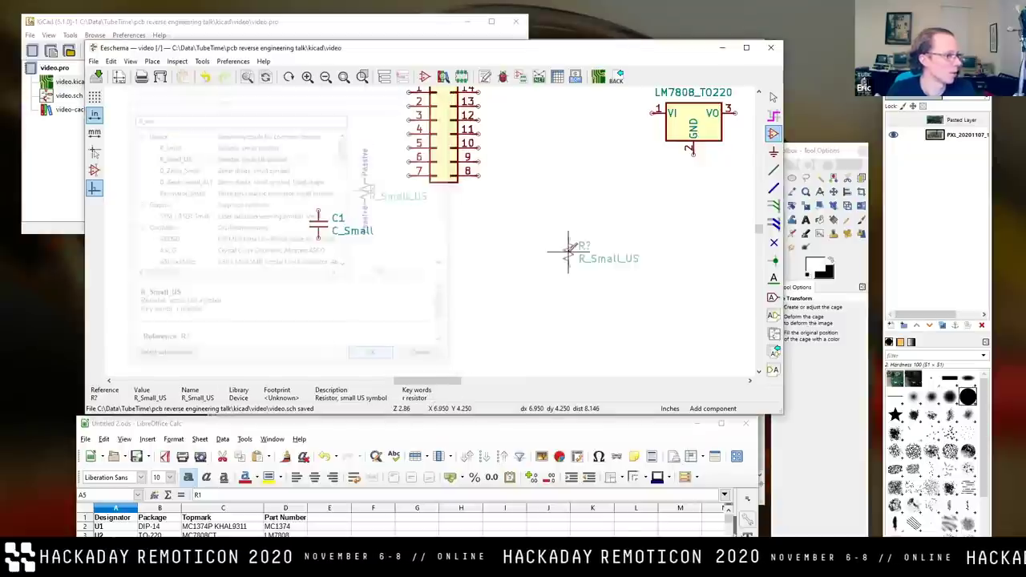
Place the resistor just right of C1 and set its reference to R1 and its value to 27K.
double_click(403, 210)
type("1")
left_click(503, 280)
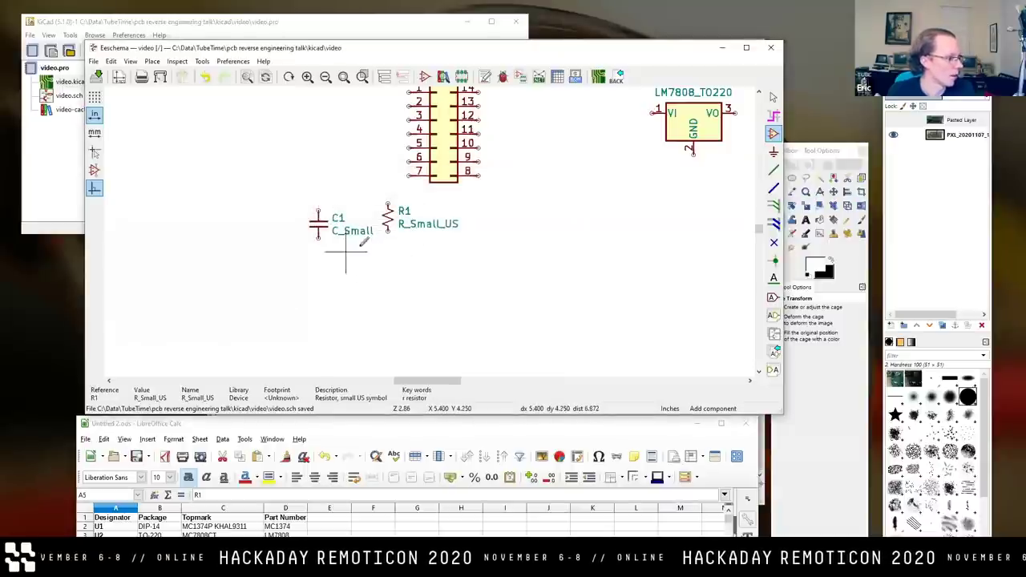
double_click(441, 225)
type("27K")
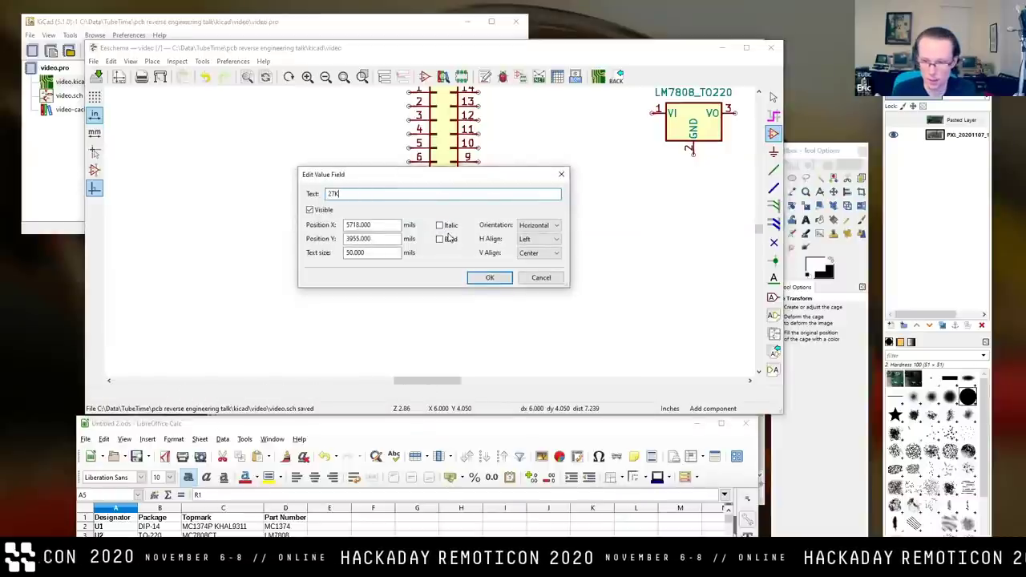
key("Return")
Copy R1 to a spot below C1 and give the copy reference R9 and value 39K.
key("c")
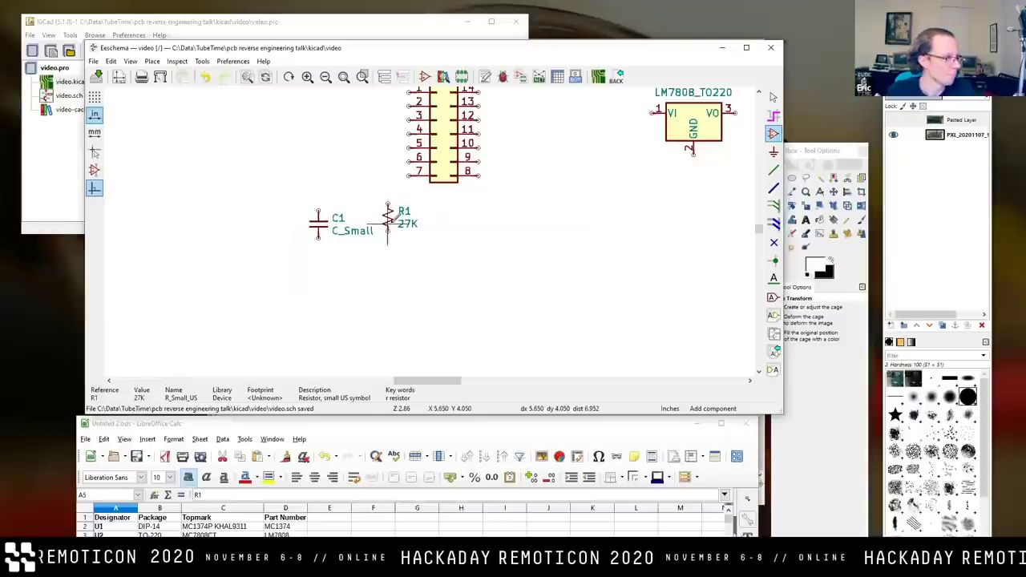
left_click(325, 260)
type("u")
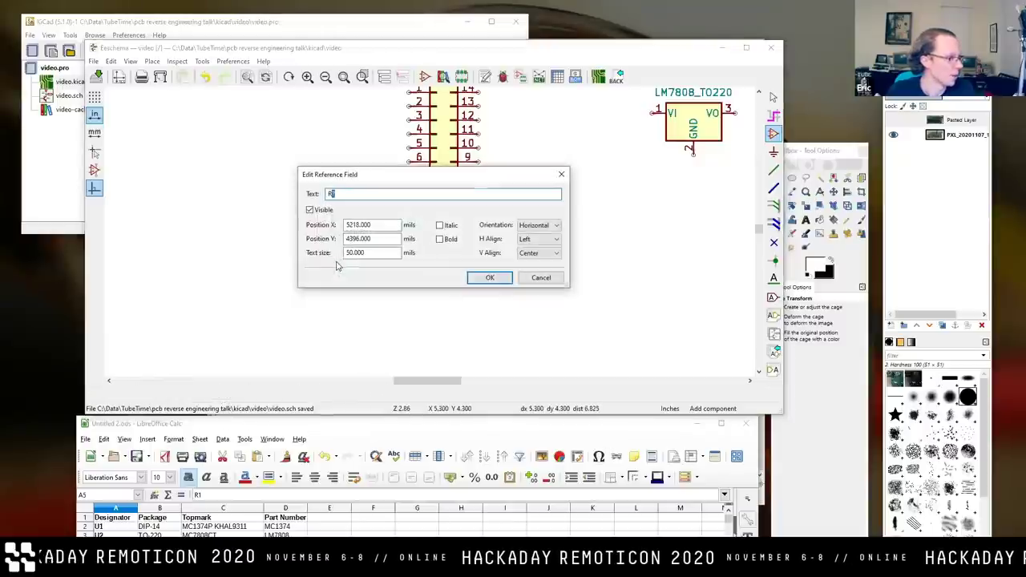
type("9")
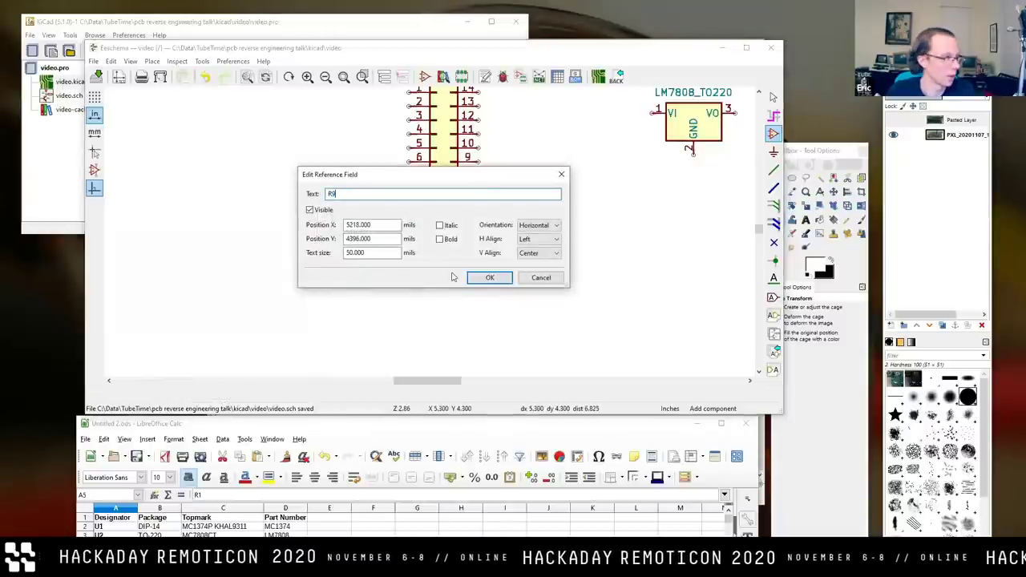
left_click(489, 277)
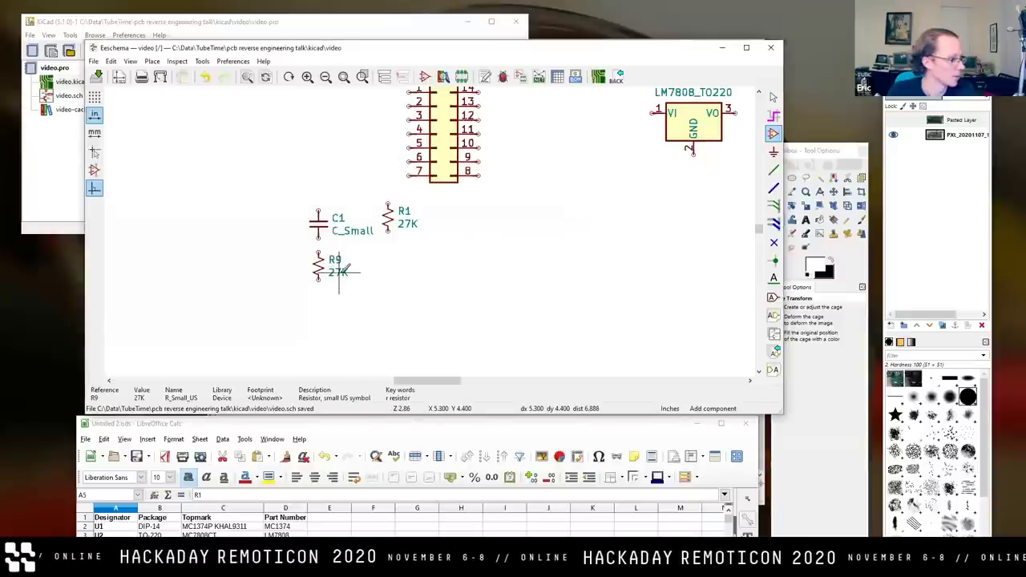
type("v39K")
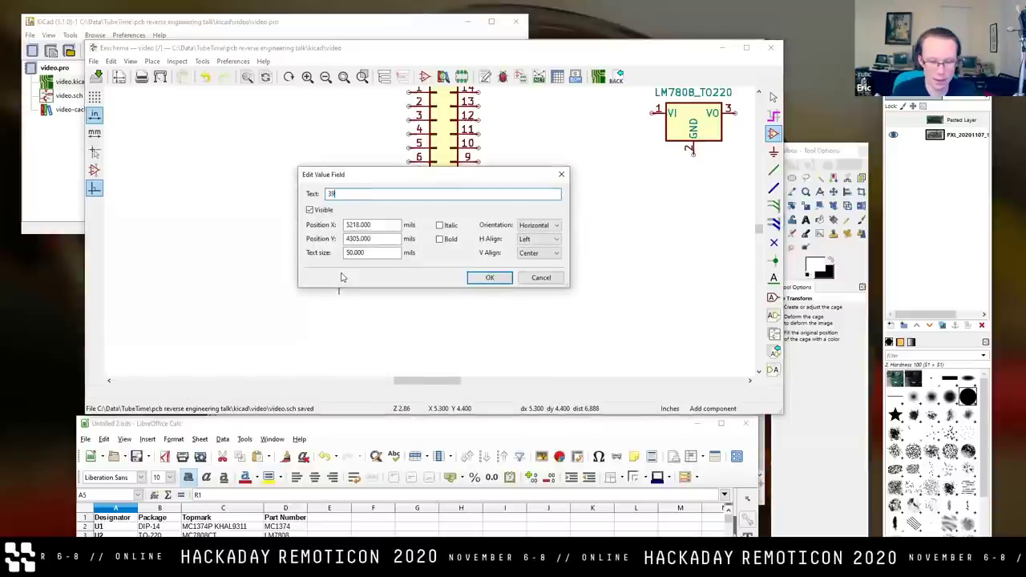
key("Return")
Copy R9 to a spot below R1 and give the copy reference R5 and value 180K.
left_click(347, 498)
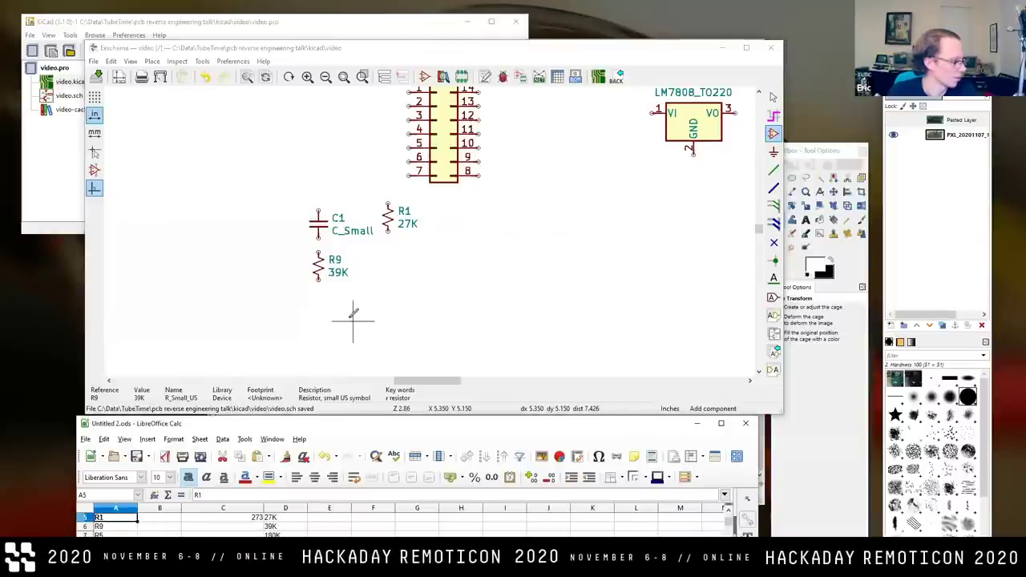
left_click(393, 367)
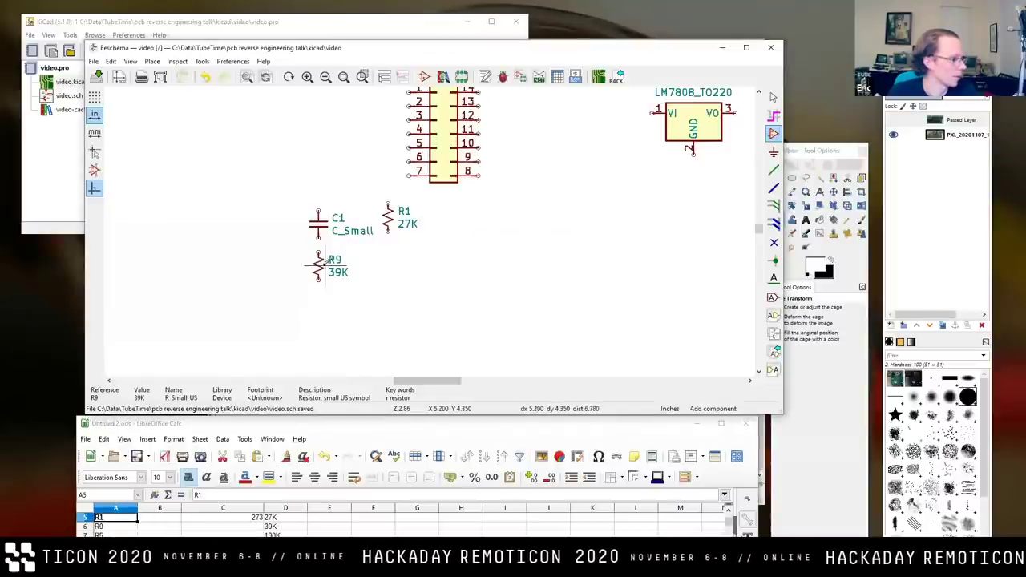
key("c")
left_click(405, 256)
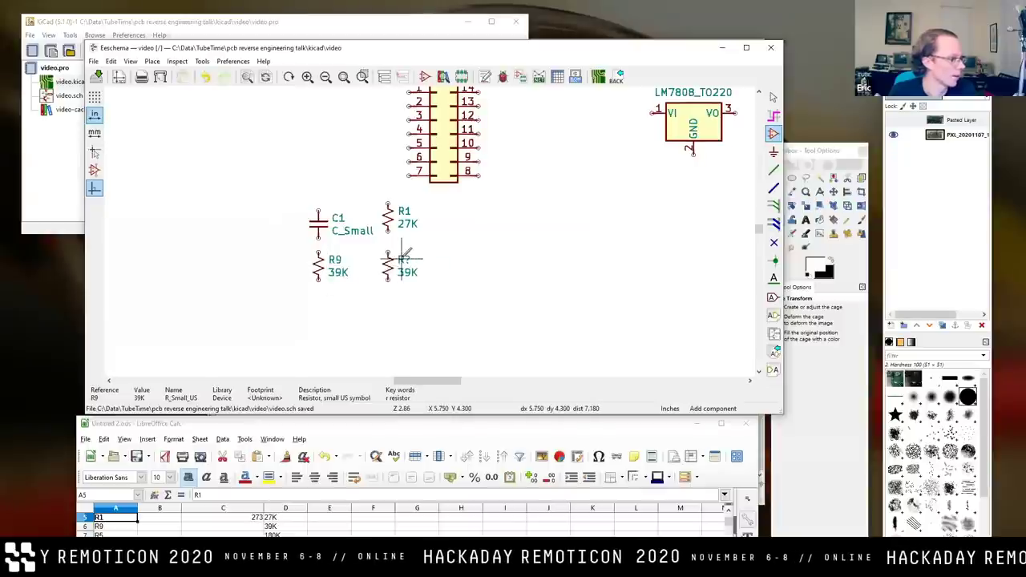
double_click(405, 259)
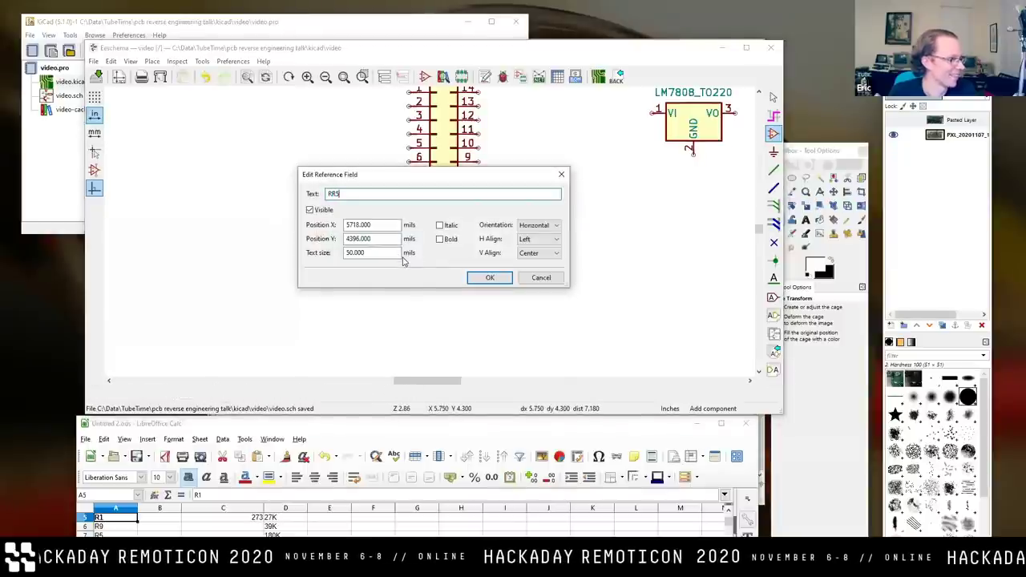
key("Return")
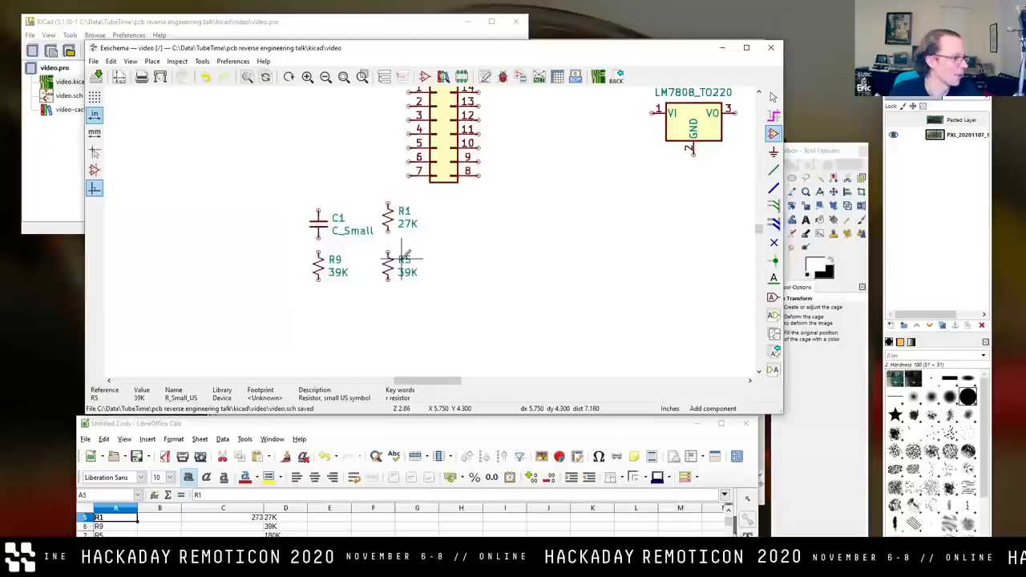
type("v")
type("180K")
key("Return")
Copy R5 to a spot below R9 and give the copy reference R12 and value 2K.
key("c")
left_click(333, 305)
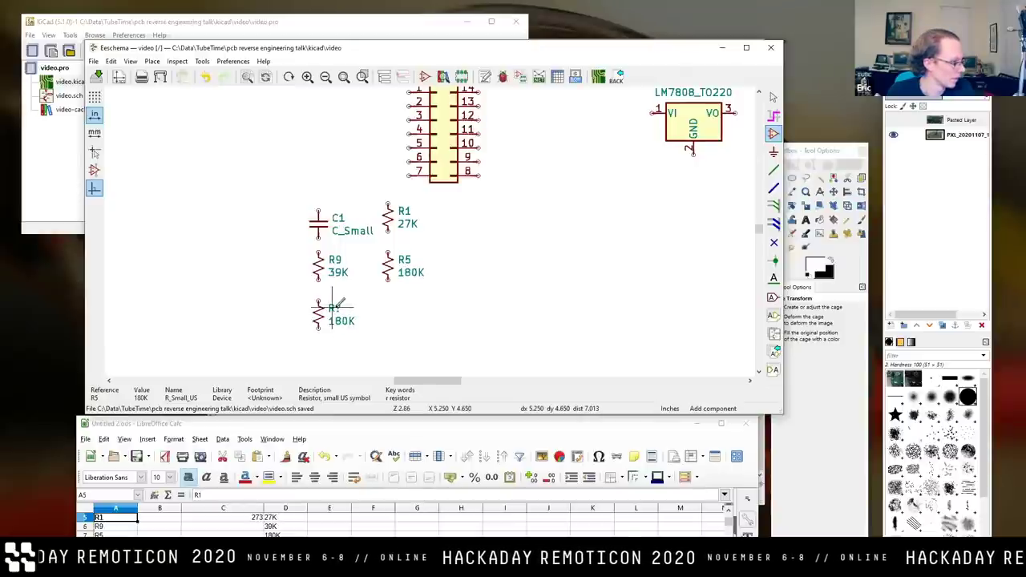
type("u12")
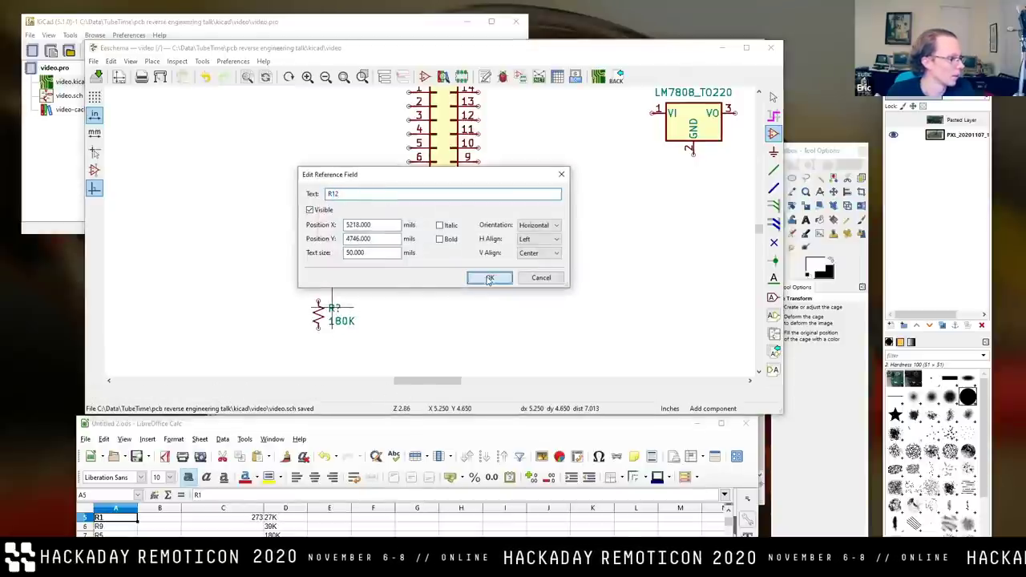
left_click(486, 276)
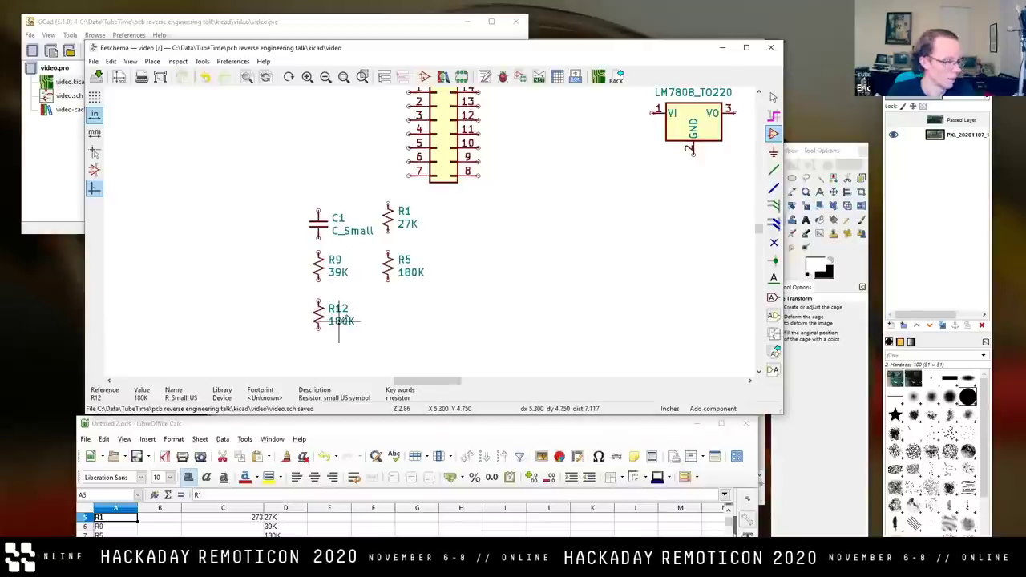
type("v2")
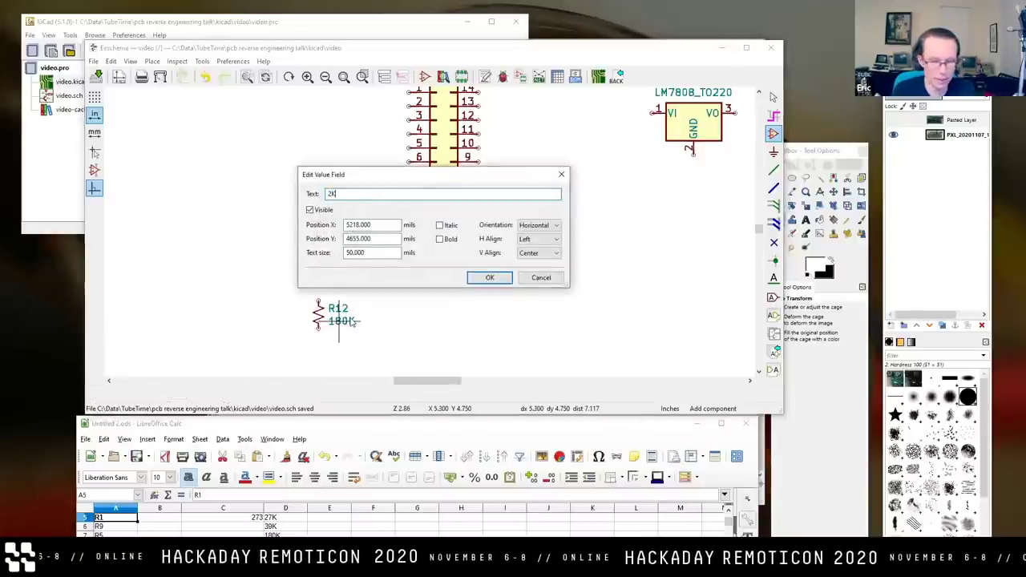
type("K")
key("Return")
Switch to the LibreOffice Calc parts list and go down the designators to L3.
left_click(115, 527)
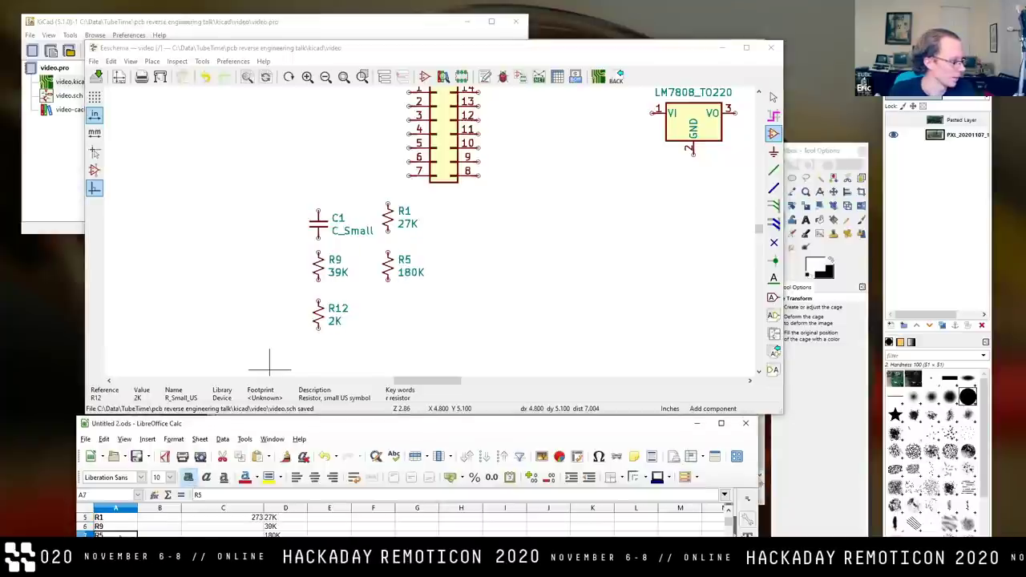
key("Down")
key("Down")
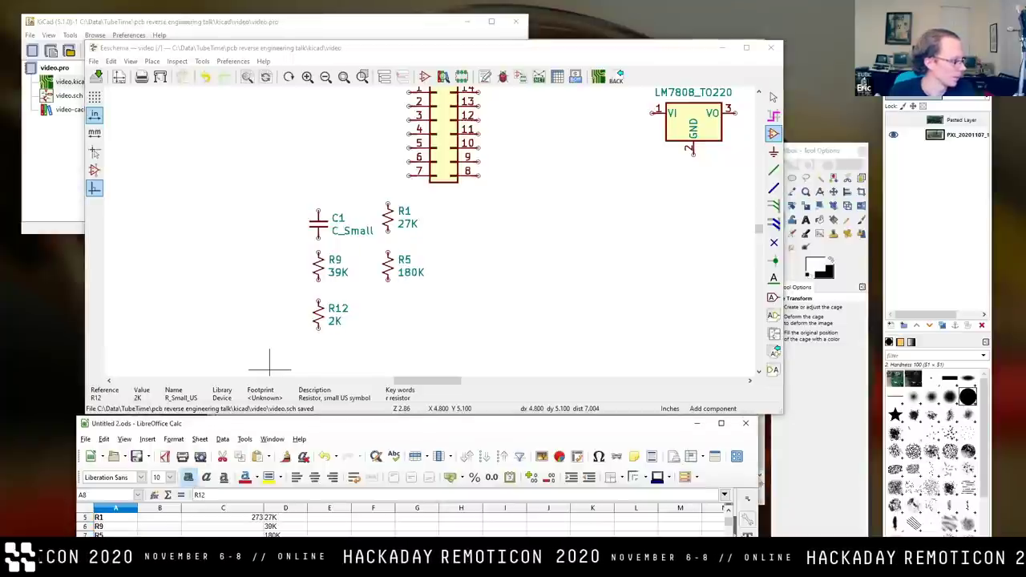
Switch back to the Eeschema schematic, filter the symbol library for L_sm and choose the L_Small inductor for placement.
left_click(541, 244)
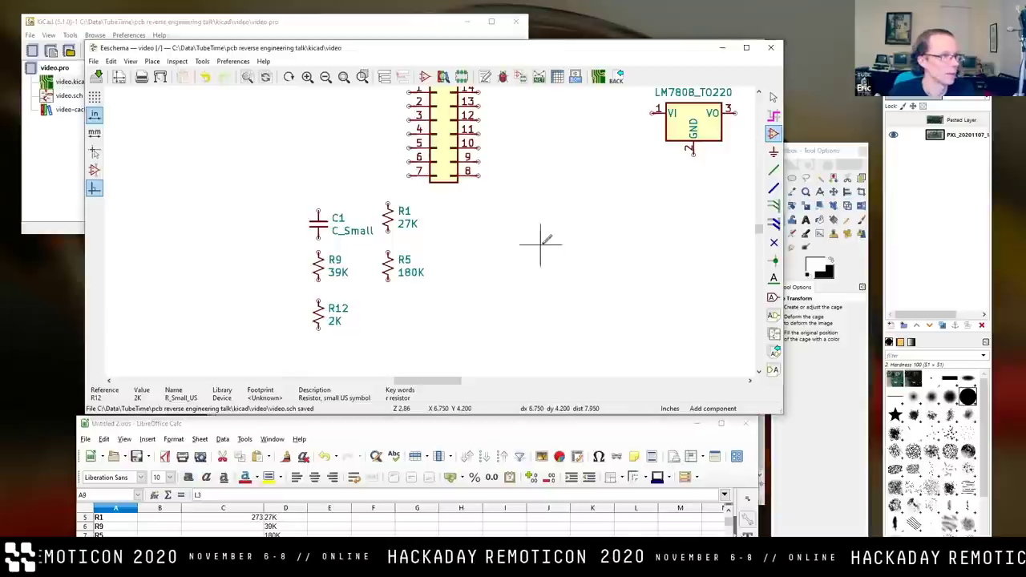
left_click(596, 239)
type("ind")
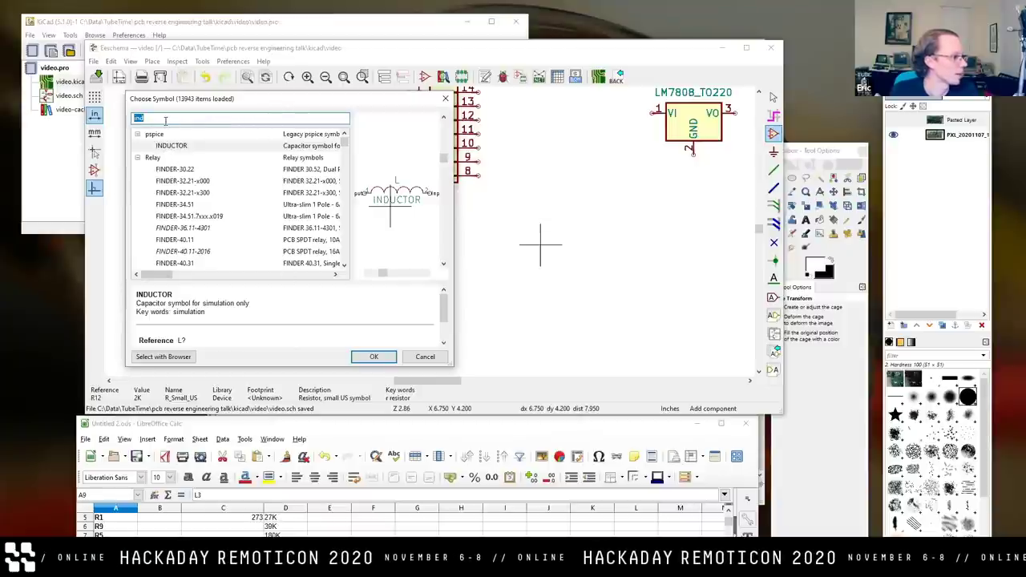
type("L")
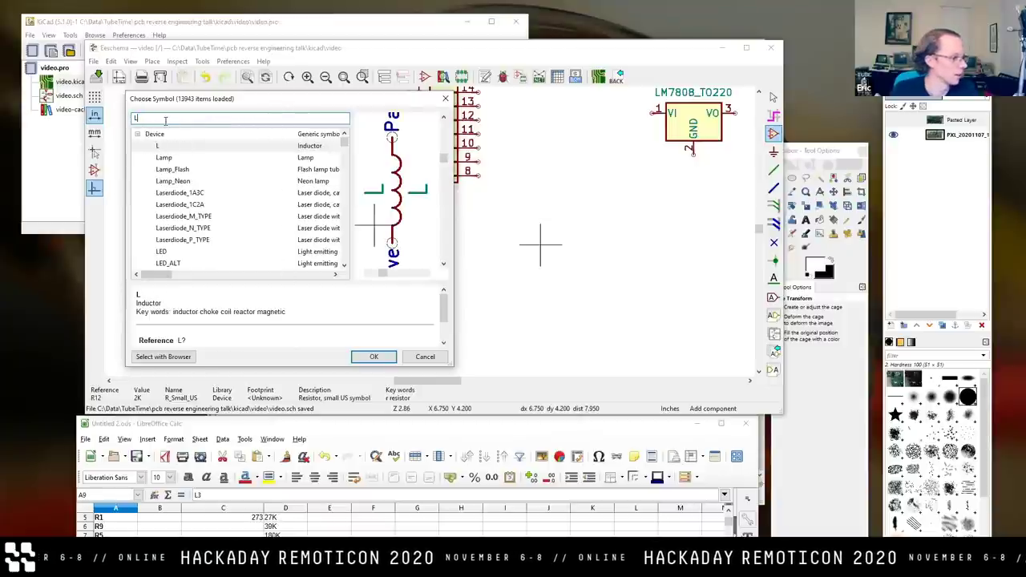
type("_sm")
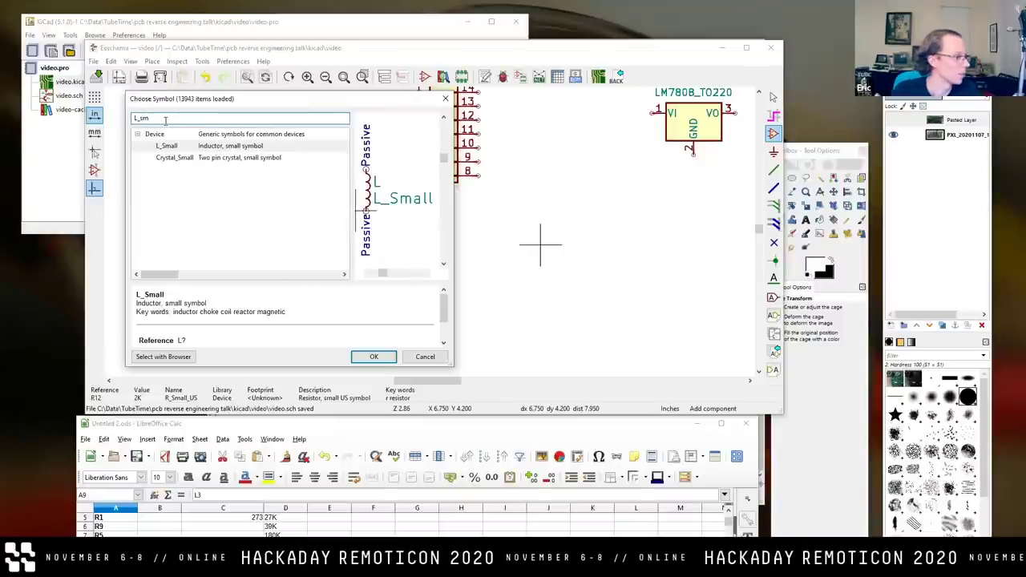
left_click(166, 146)
left_click(374, 356)
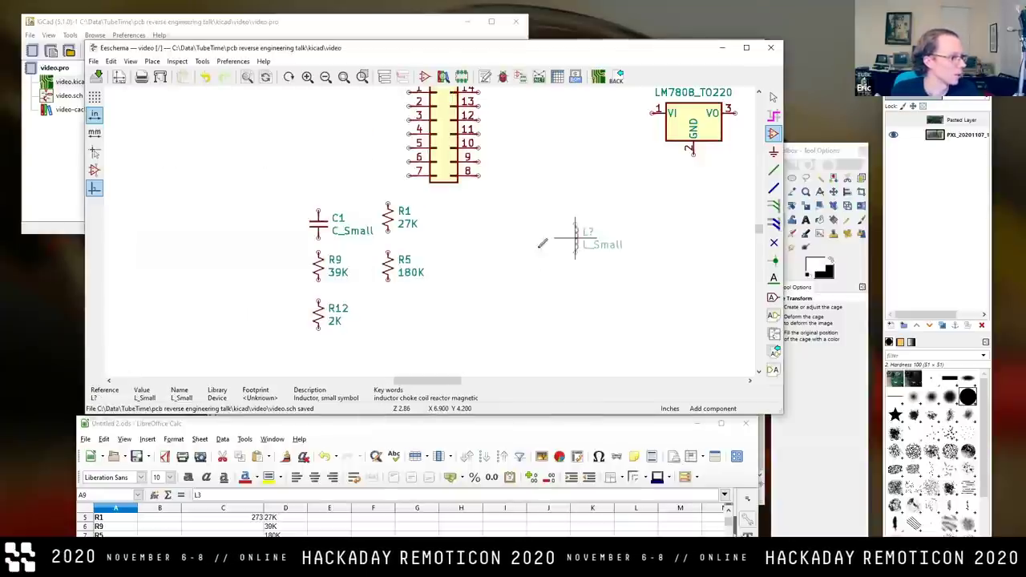
Place the inductor right of R1 and set its reference to L3 and its value to 120nH.
left_click(472, 223)
key("u")
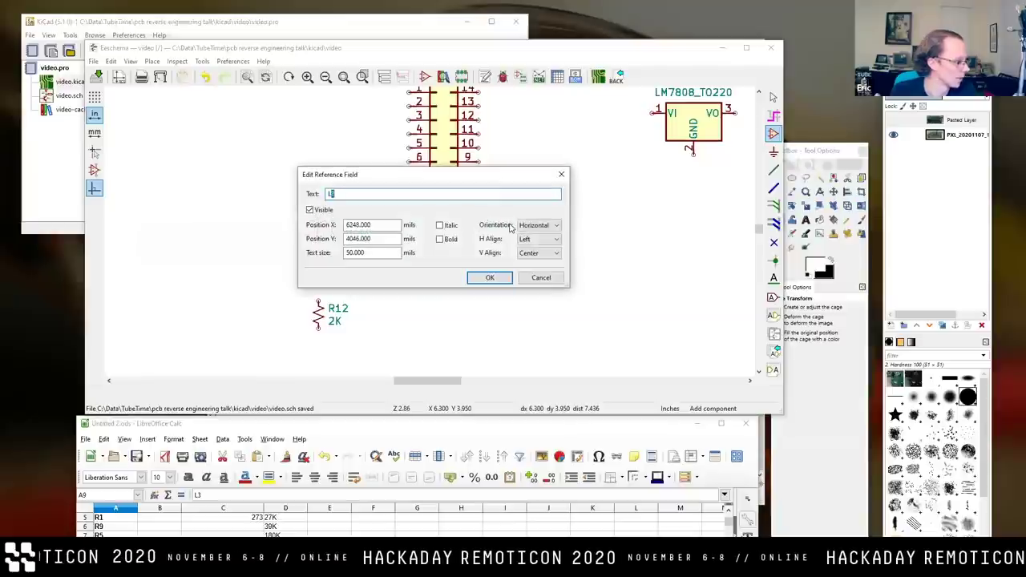
key("Return")
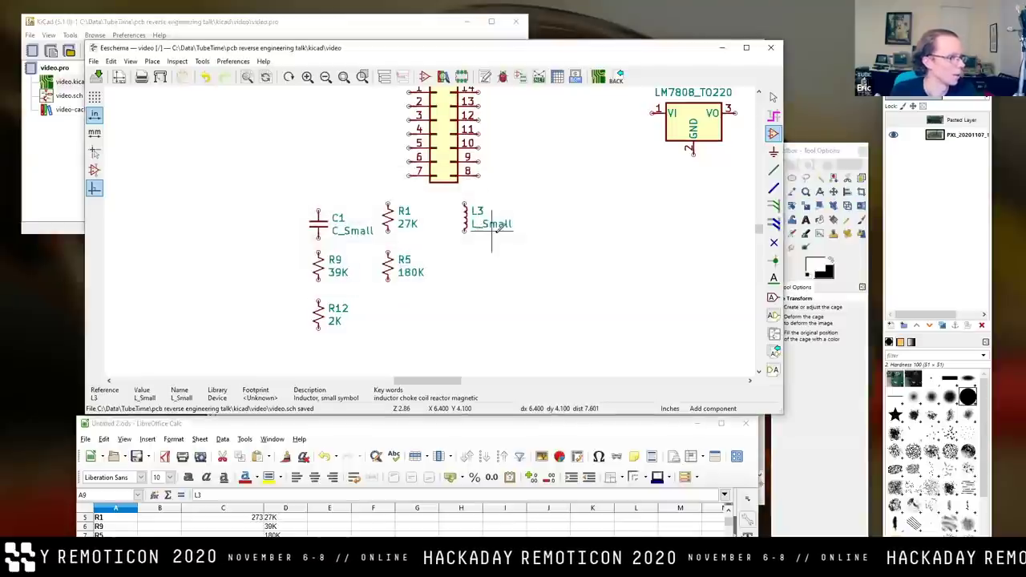
type("v")
type("120nH")
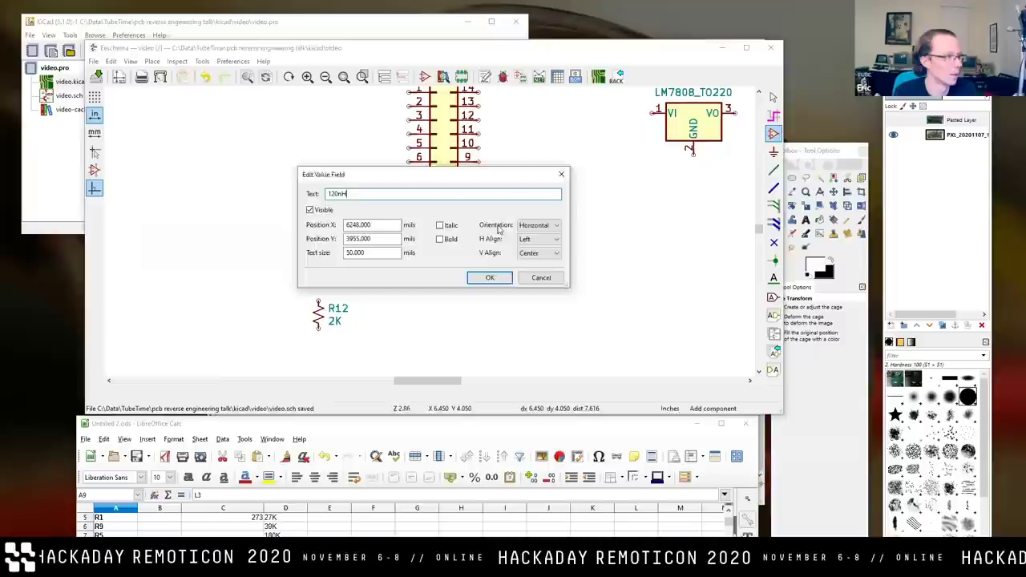
key("Return")
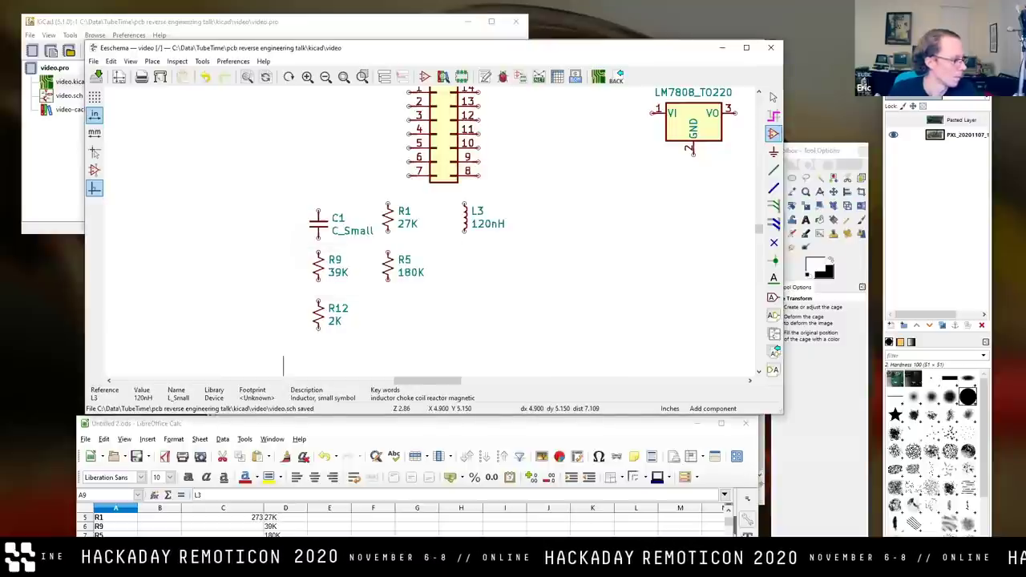
Go down the LibreOffice Calc parts list to C7, and return to the Eeschema schematic with the selection tool active.
left_click(188, 477)
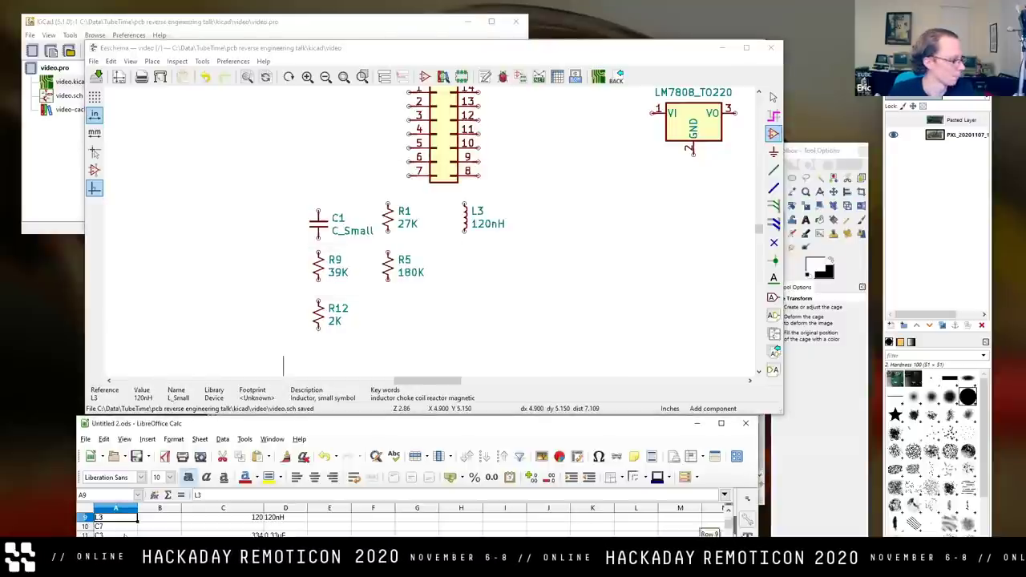
key("Down")
left_click(772, 98)
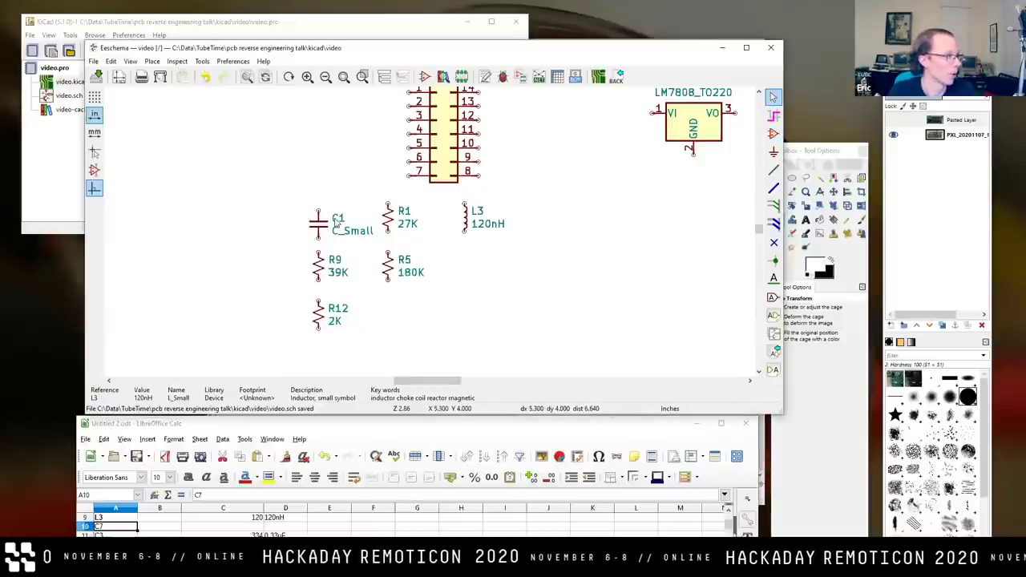
Copy capacitor C1 to the spot below R5 and set the copy's reference to C7.
key("c")
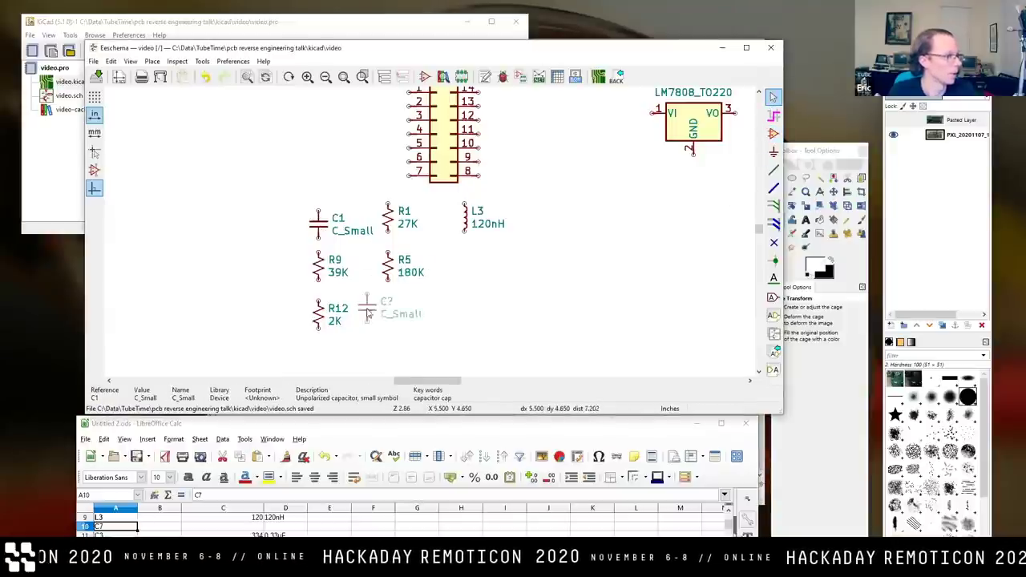
left_click(392, 317)
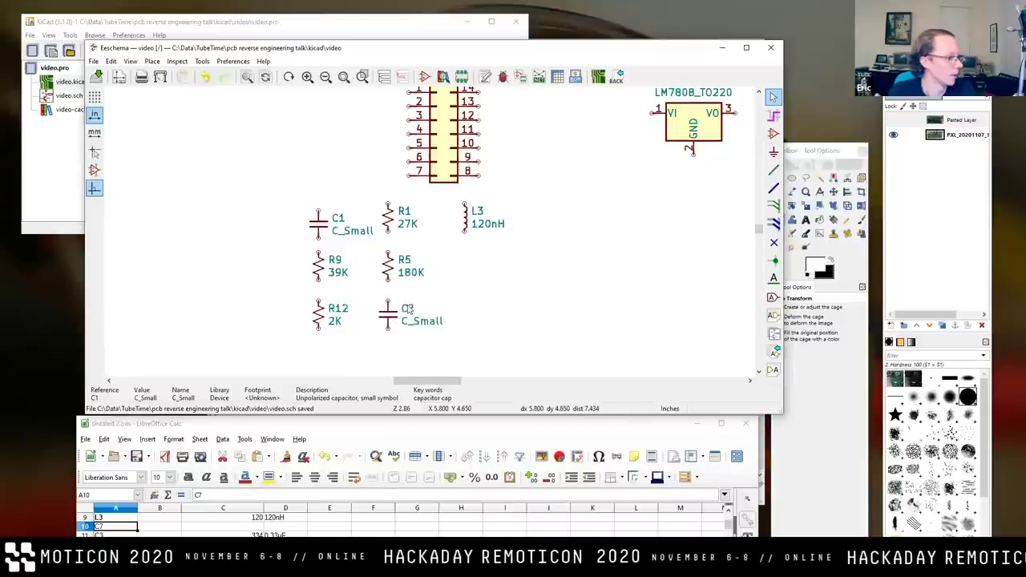
double_click(407, 312)
type("7")
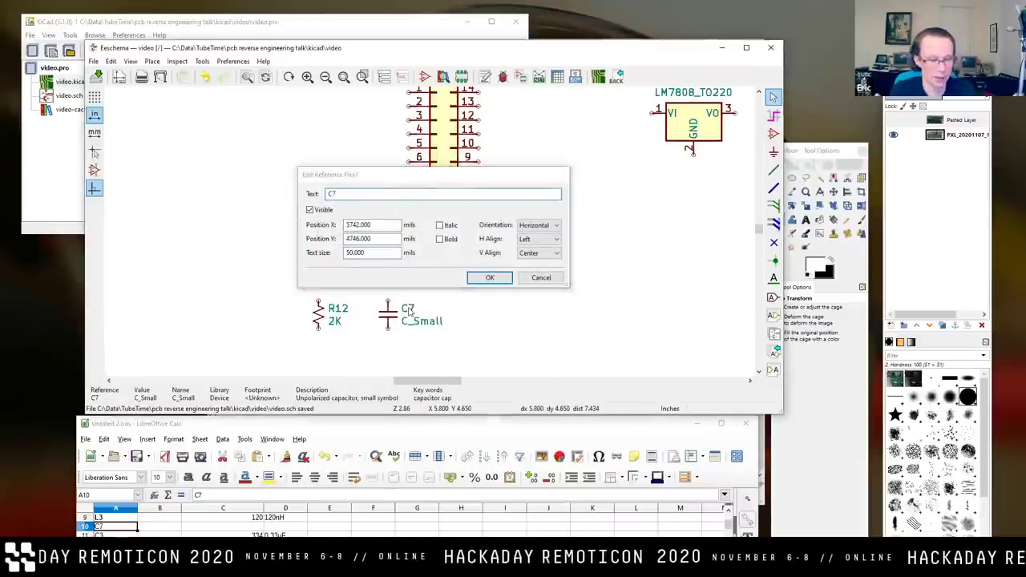
key("Return")
key("c")
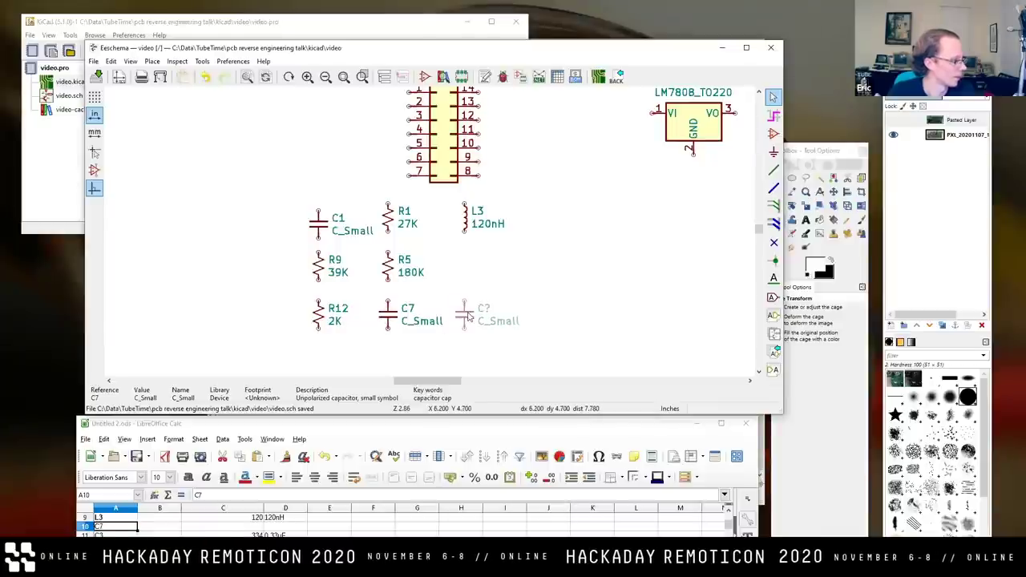
left_click(469, 316)
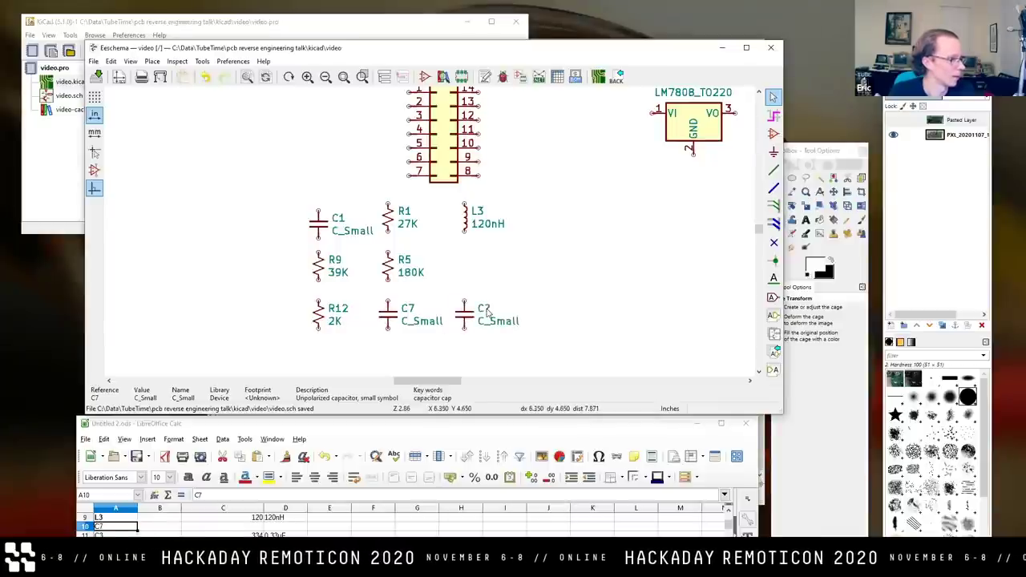
double_click(483, 310)
key("Return")
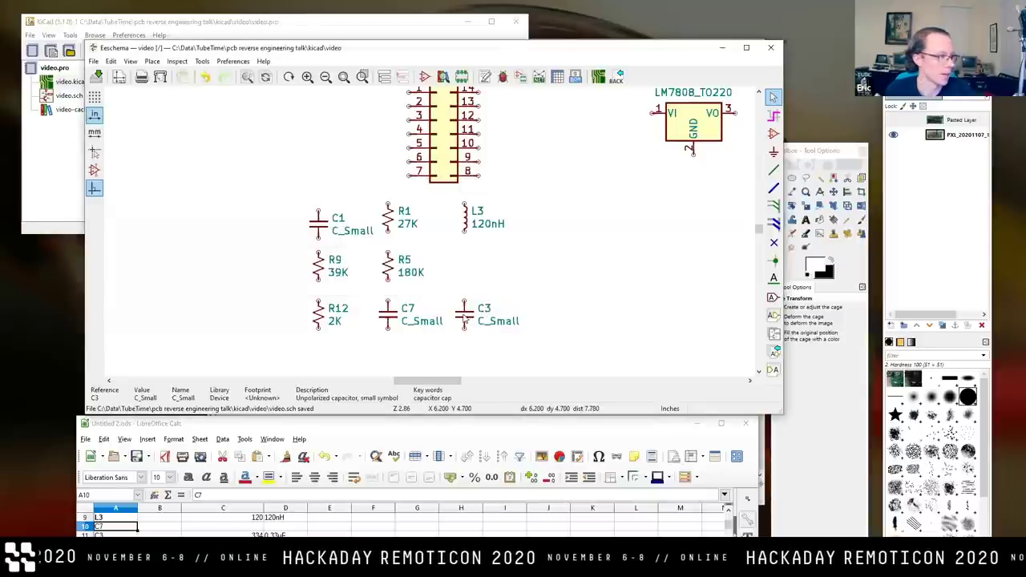
key("Delete")
Filter the symbol library for Cp and choose the CP1_Small polarized capacitor for placement.
key("a")
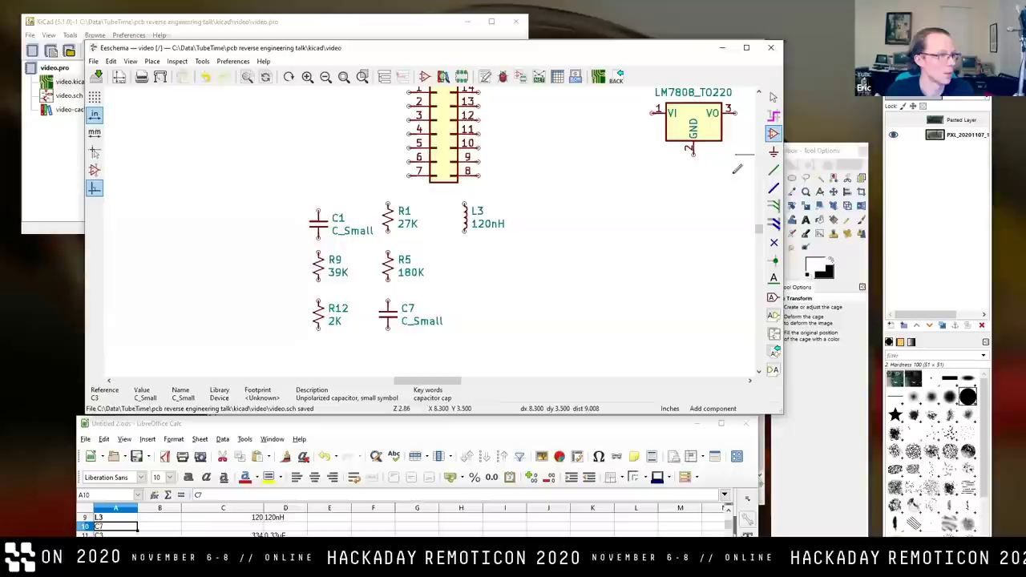
left_click(522, 271)
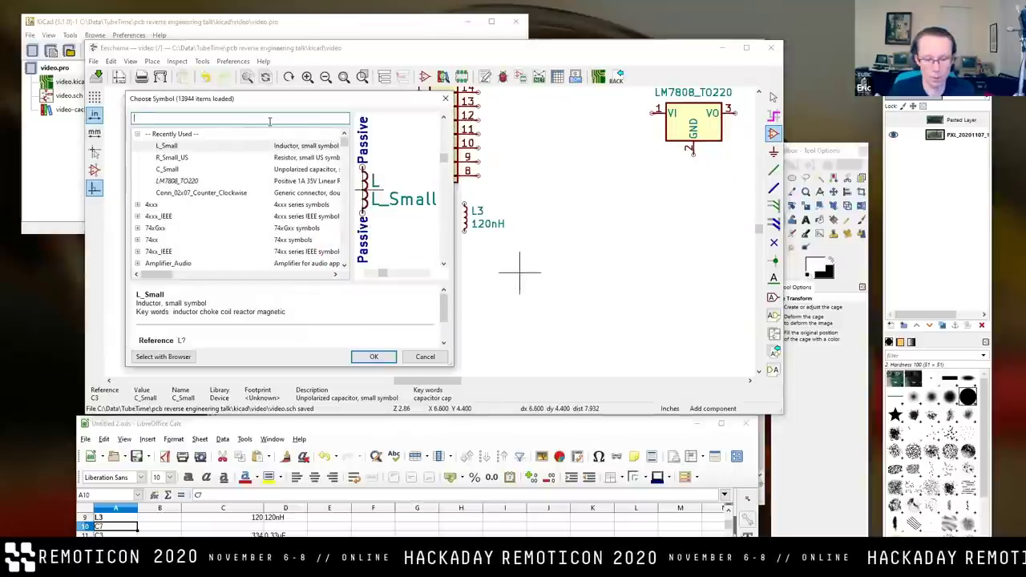
type("C_")
key("BackSpace")
type("p")
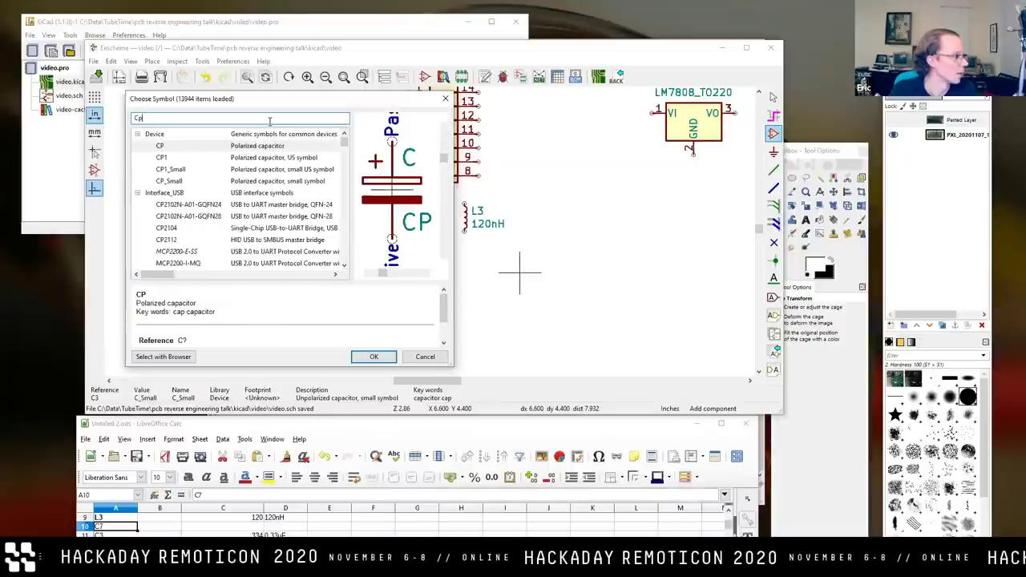
left_click(246, 169)
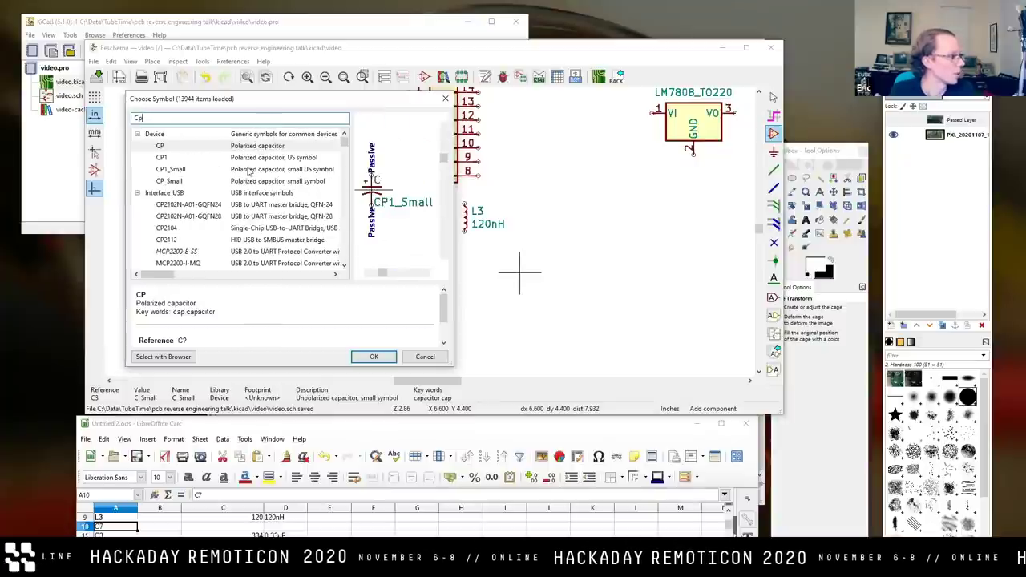
left_click(374, 358)
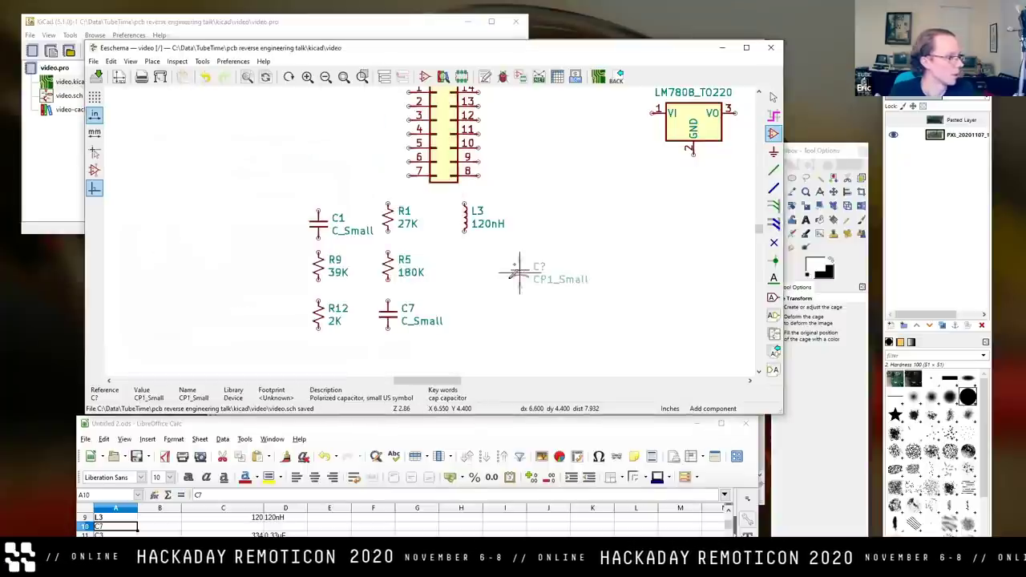
Place the polarized capacitor below L3 and set its reference to C16.
left_click(480, 251)
key("u")
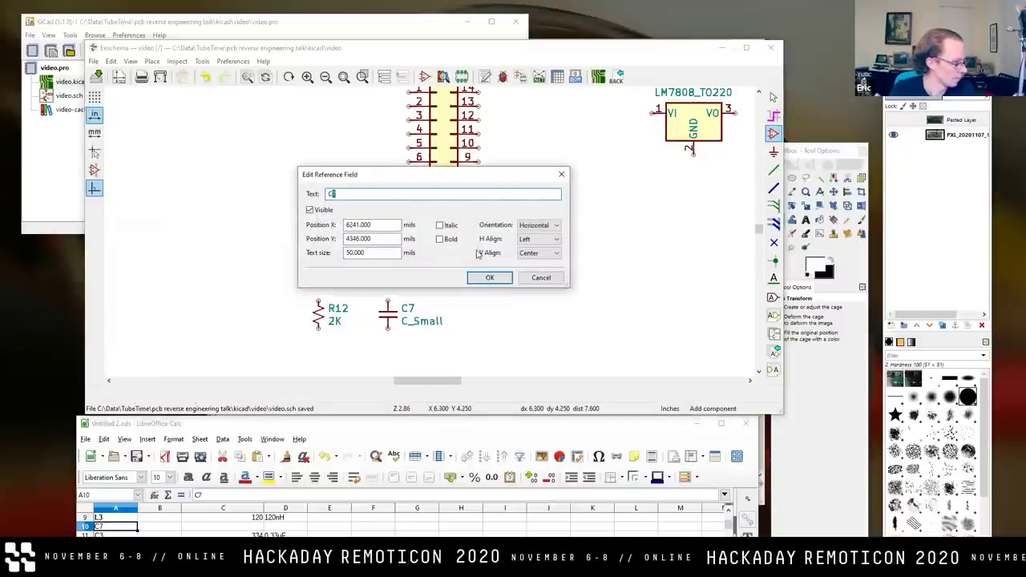
type("C16")
key("Return")
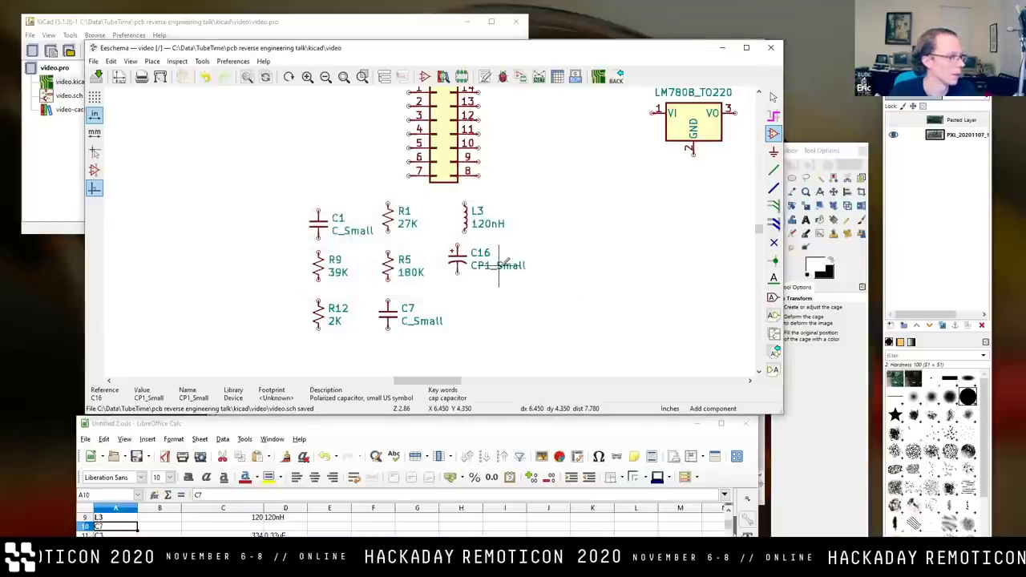
Set the value of C16 to 47uF 16V.
key("v")
key("End")
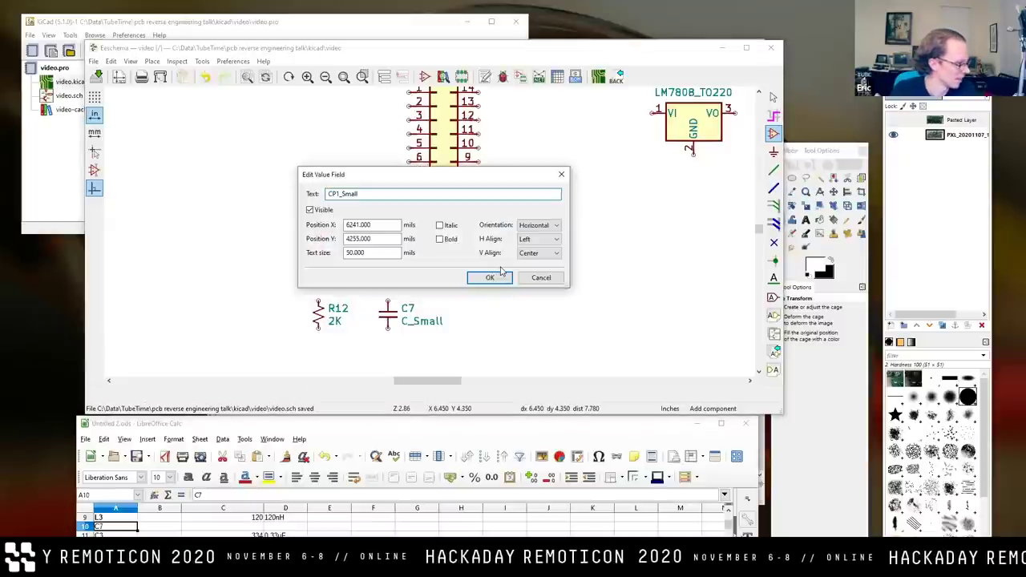
key("BackSpace")
key("BackSpace")
key("BackSpace")
key("BackSpace")
key("BackSpace")
key("BackSpace")
key("BackSpace")
key("BackSpace")
key("BackSpace")
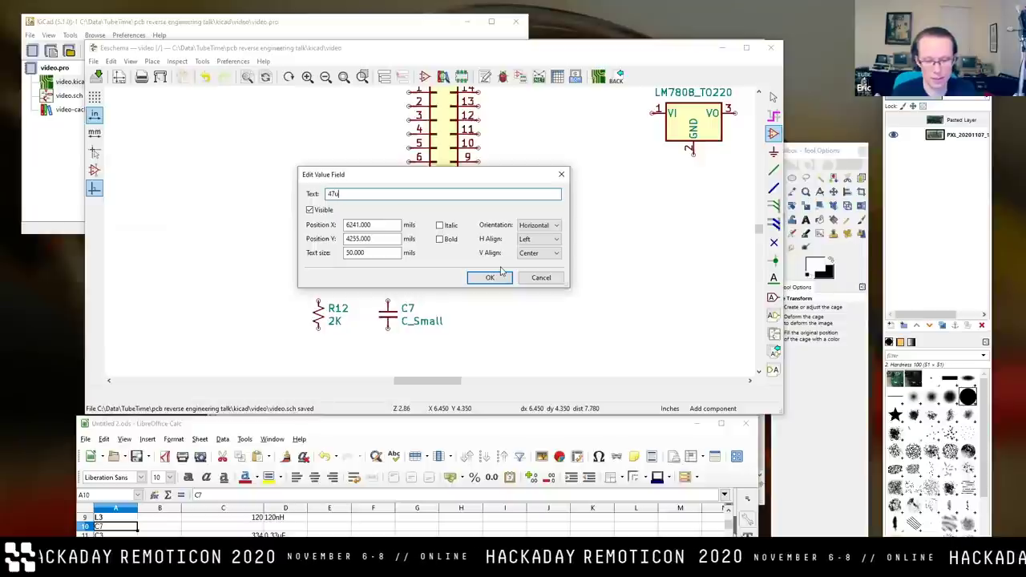
type("47uF 16V")
key("Return")
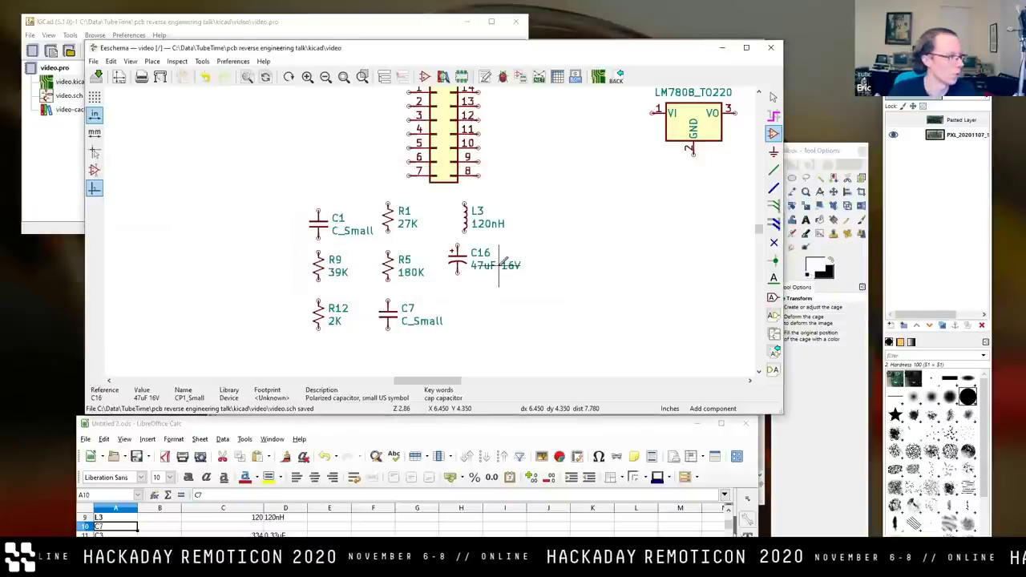
Check the LibreOffice Calc parts list for the C14 entry, and return to the Eeschema schematic.
key("alt+Tab")
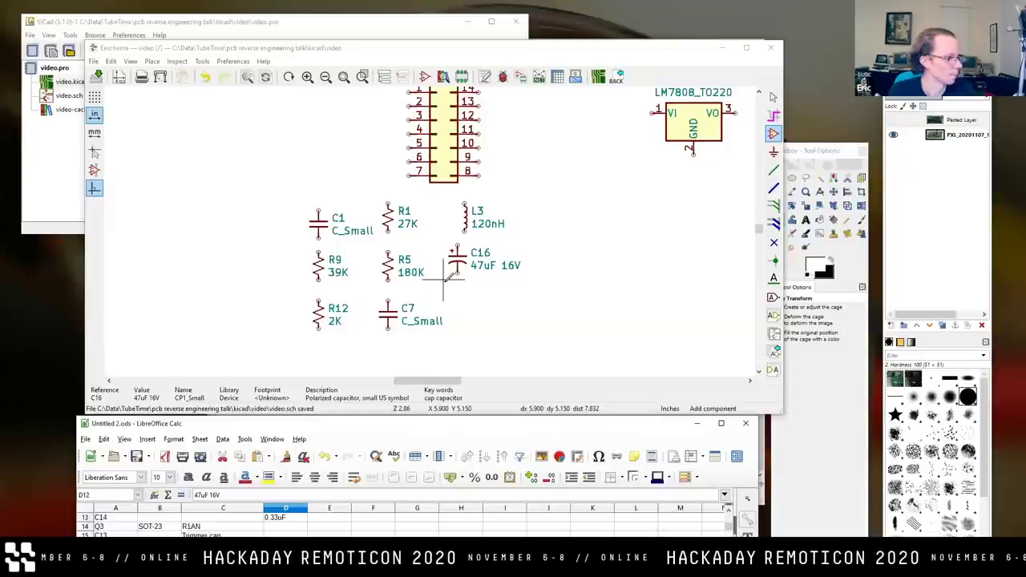
key("alt+Tab")
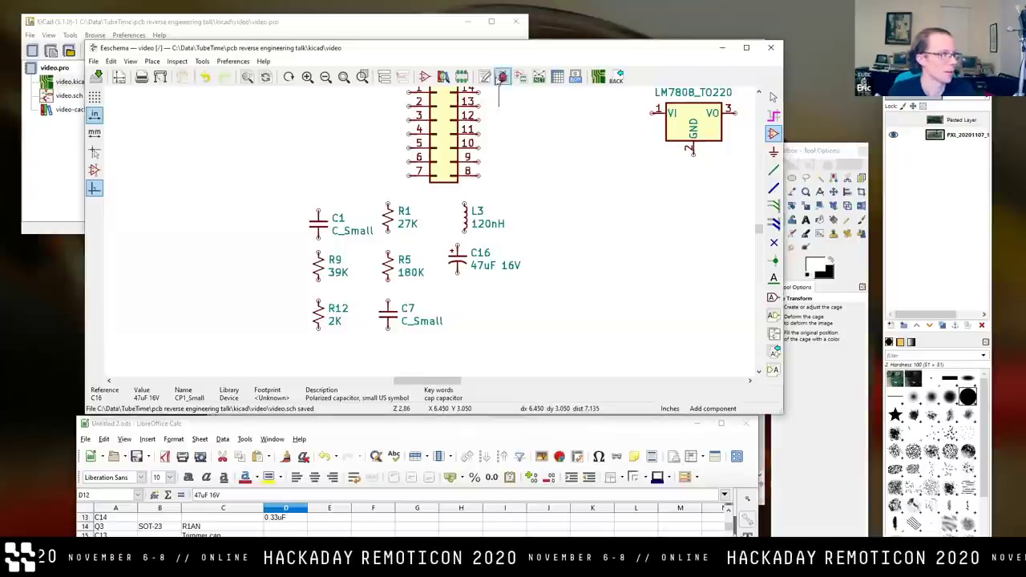
left_click_drag(499, 48, 500, 29)
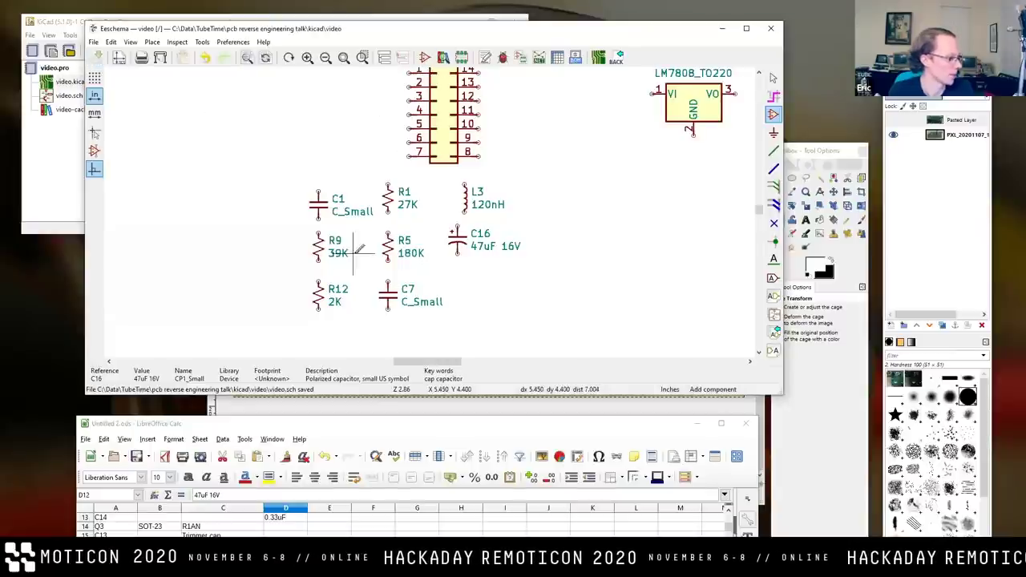
Copy capacitor C7 to the spot below C16 and set the copy's reference to C14.
key("c")
left_click(458, 295)
key("u")
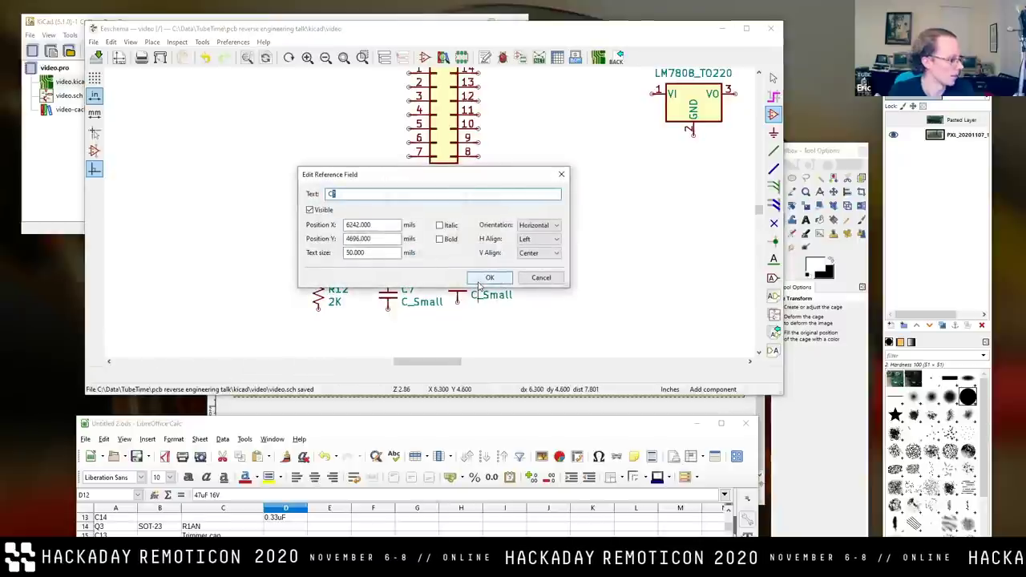
type("14")
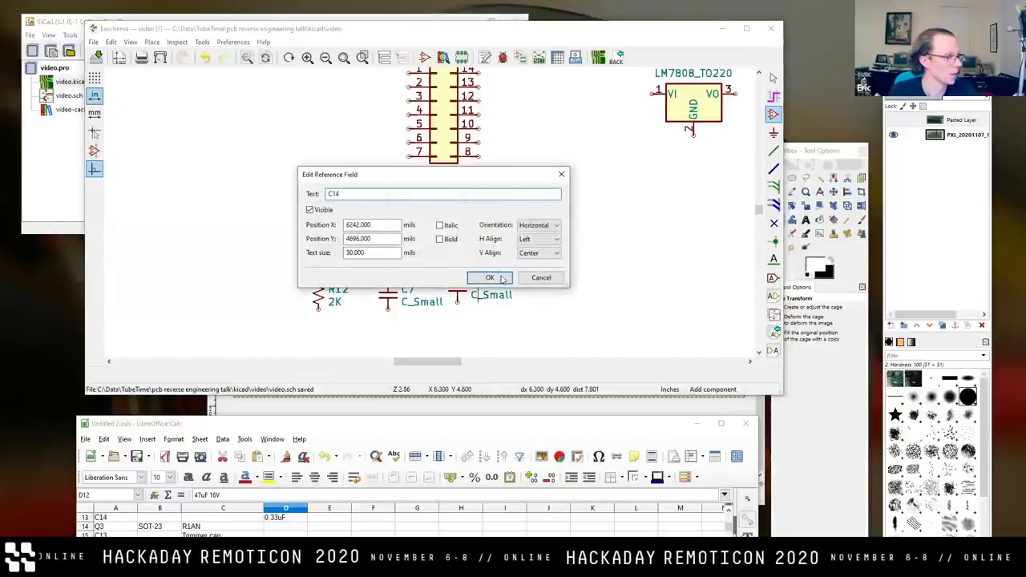
left_click(485, 277)
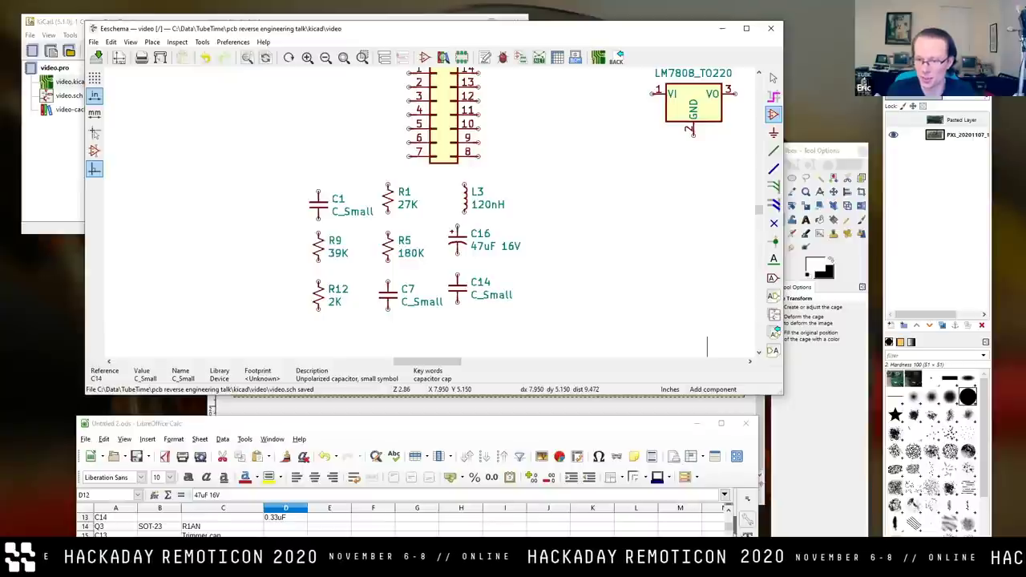
Select the Q3 entry in the LibreOffice Calc parts list, and open the Eeschema symbol chooser for a new part right of C16.
left_click(559, 427)
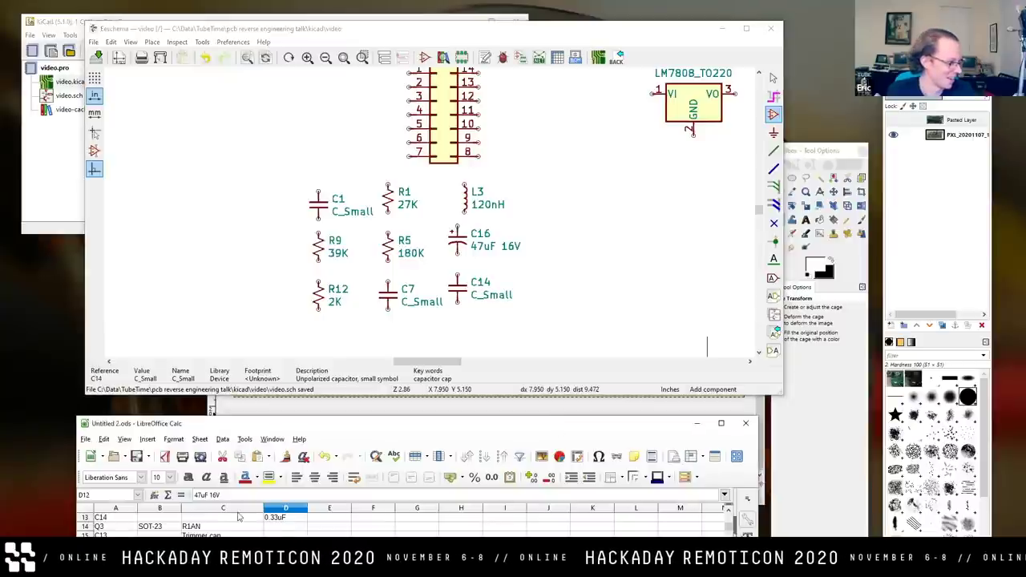
left_click(131, 518)
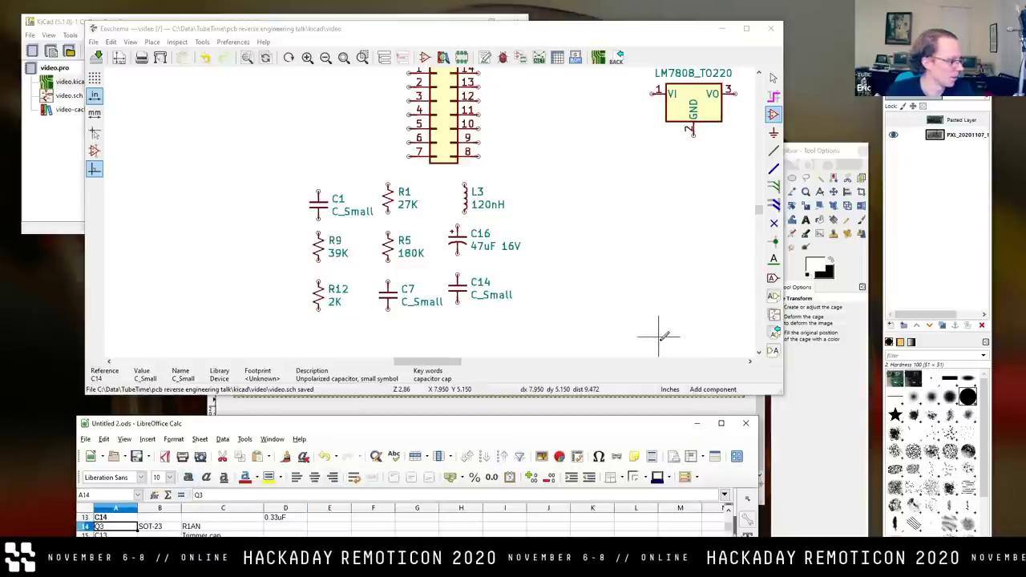
left_click(774, 114)
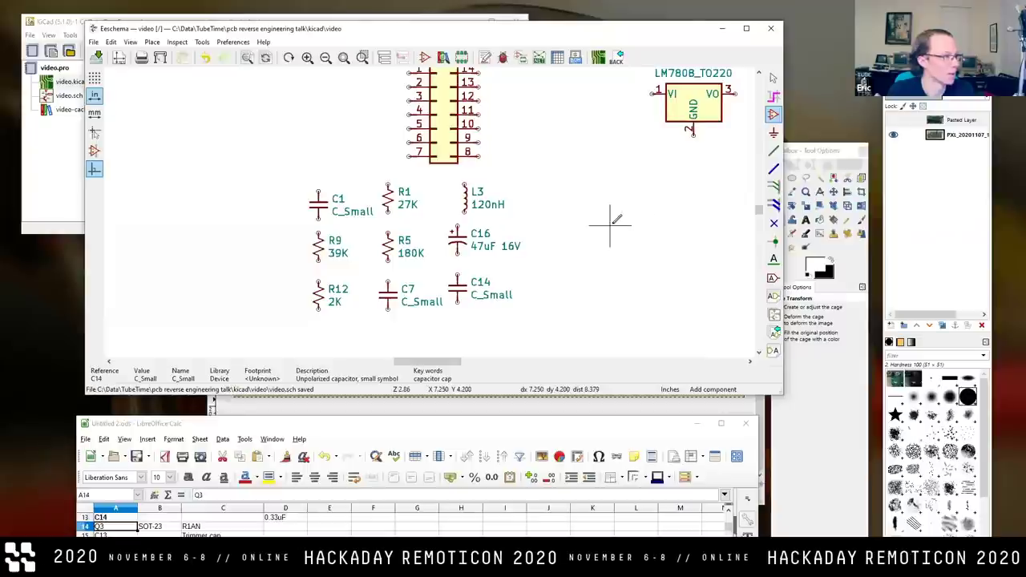
left_click(610, 223)
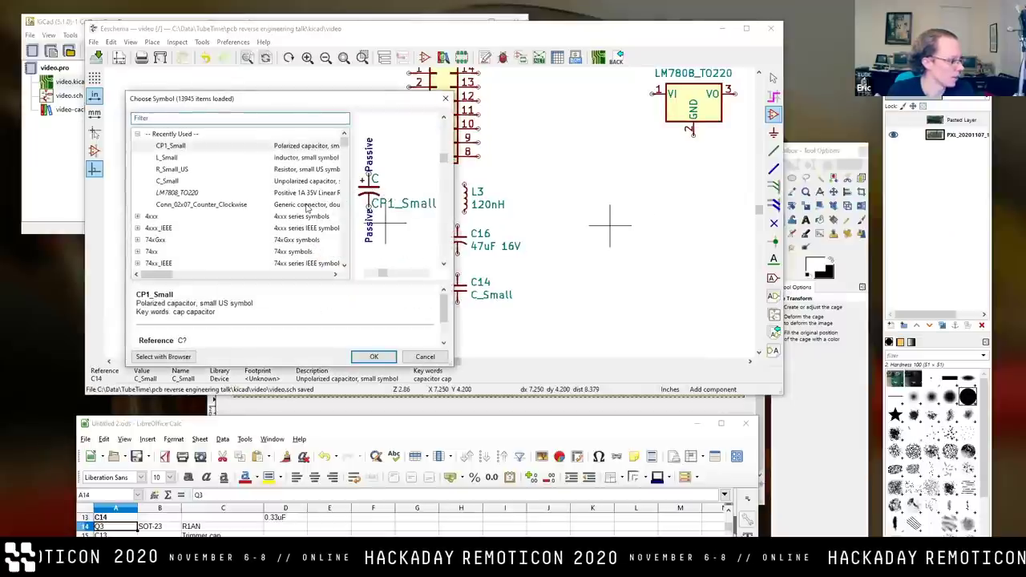
scroll(225, 535, "up", 3)
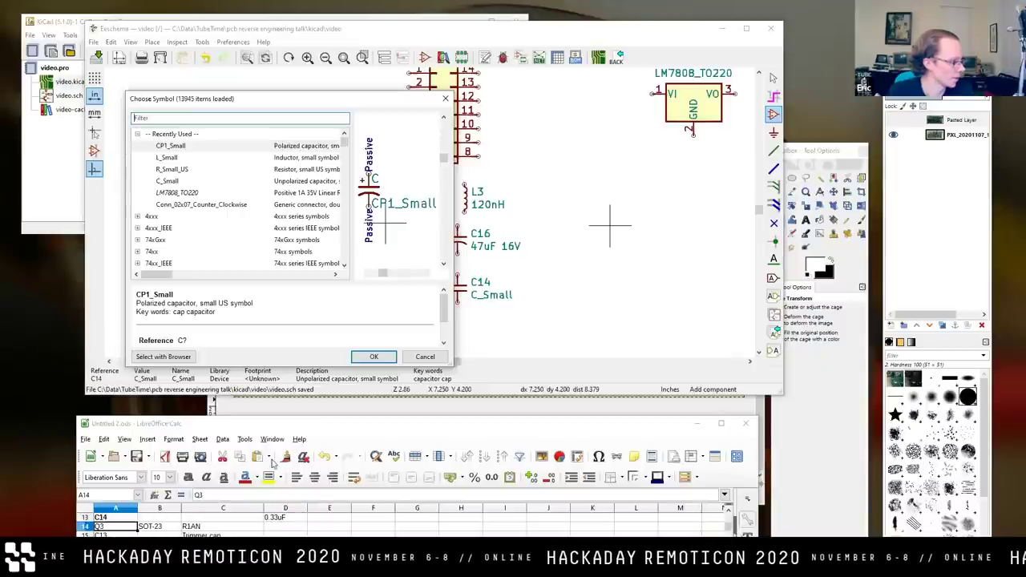
Read the Q3 row's package and topmark in LibreOffice Calc, and switch to the Chrome search results for R1AN SOT-23 transistor.
left_click_drag(277, 423, 275, 191)
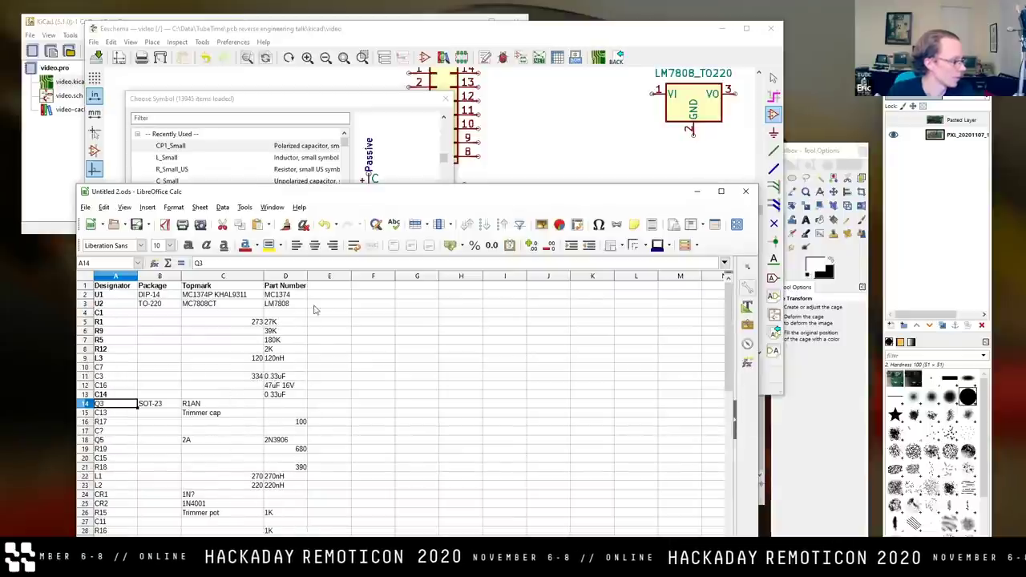
left_click_drag(387, 185, 349, 403)
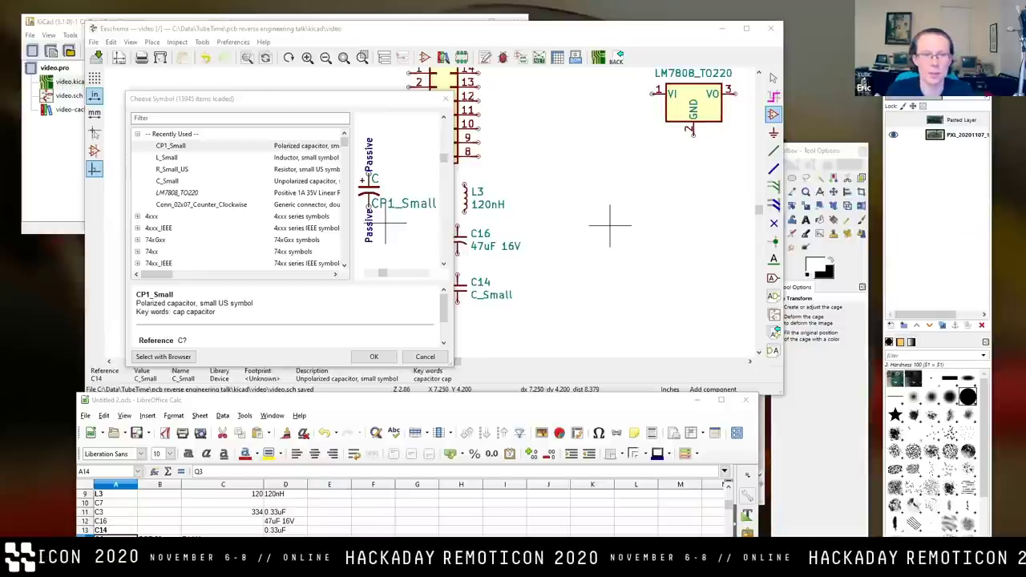
key("alt+Tab")
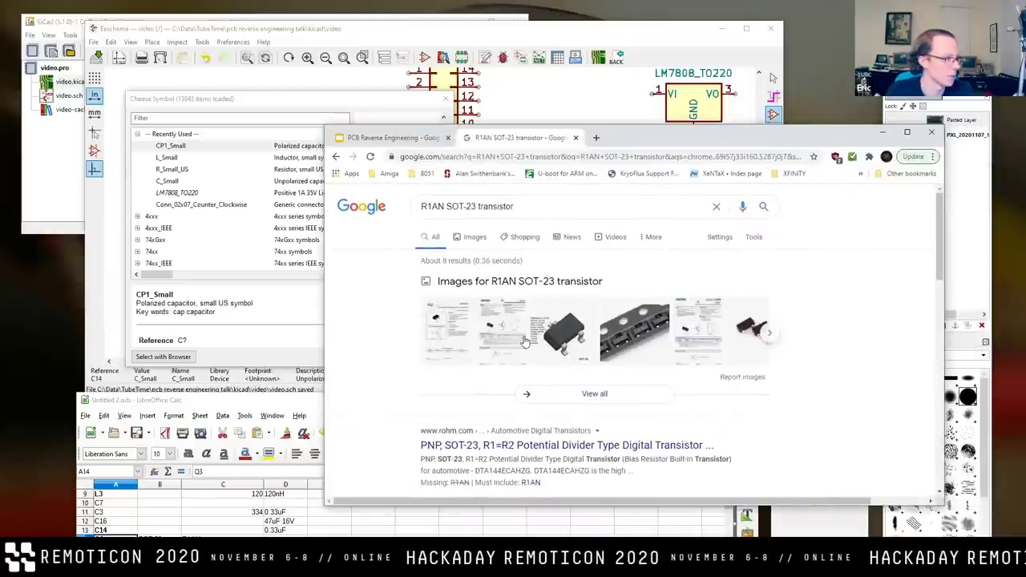
scroll(442, 318, "down", 1)
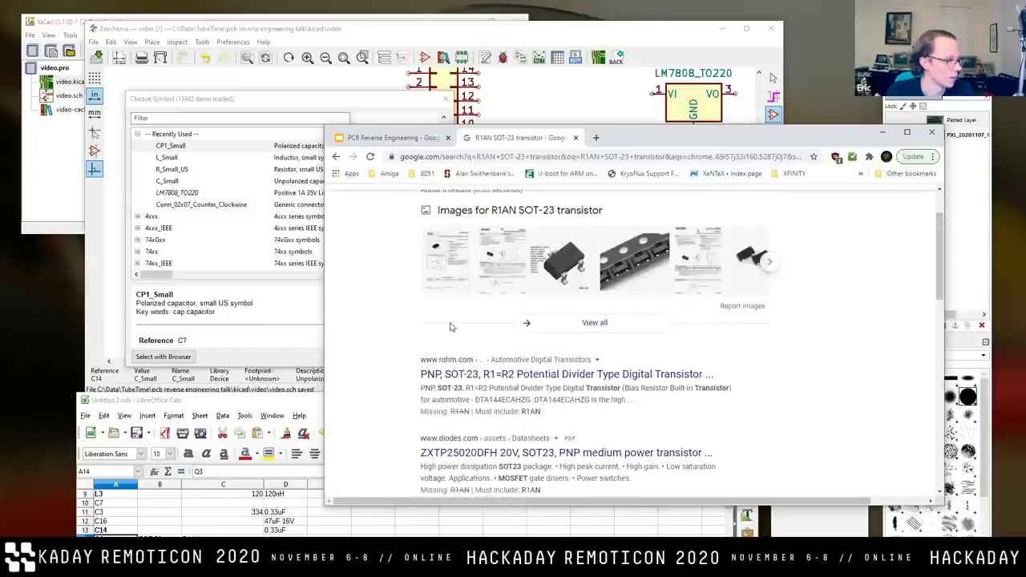
Restrict the Google search to results that must include R1AN, and open the FindChips cm-8 result in a new tab.
left_click(530, 411)
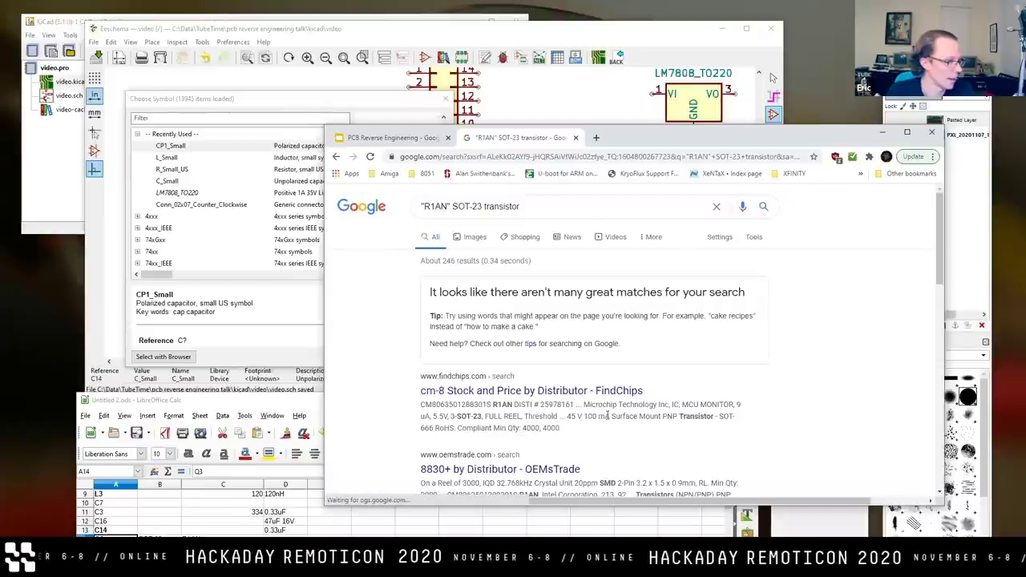
right_click(553, 399)
left_click(594, 408)
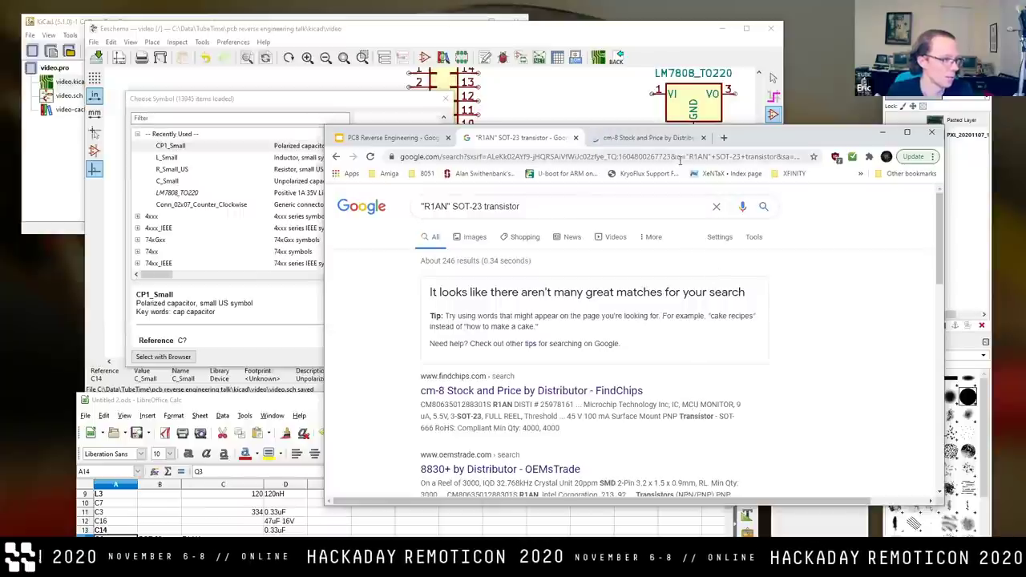
left_click(662, 138)
Search the text of the FindChips page for R1AS.
scroll(745, 327, "down", 3)
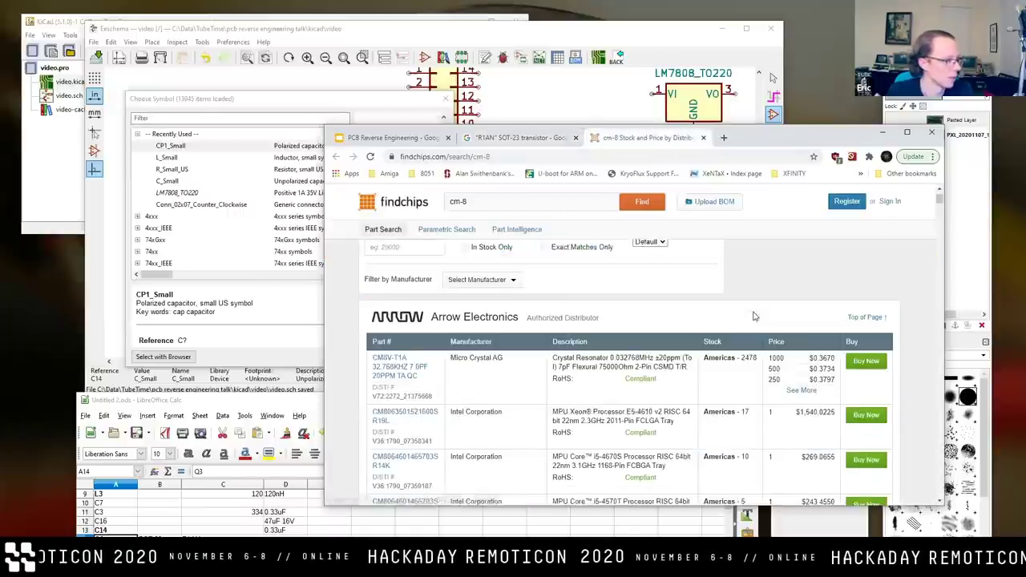
key("ctrl+f")
type("R1AS")
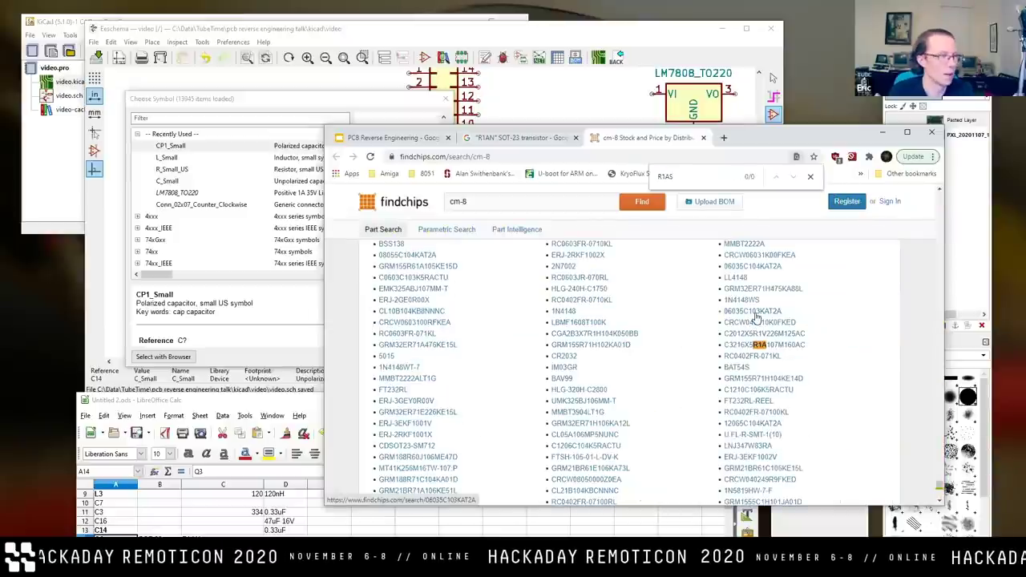
Search the text of the FindChips page for R1AN, and close that page's tab.
key("BackSpace")
type("N")
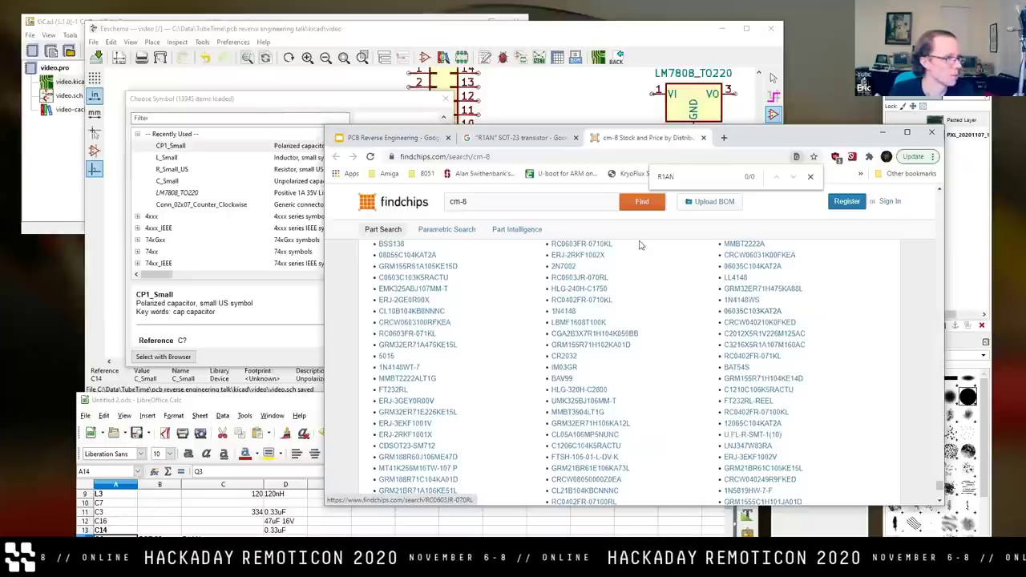
left_click(704, 137)
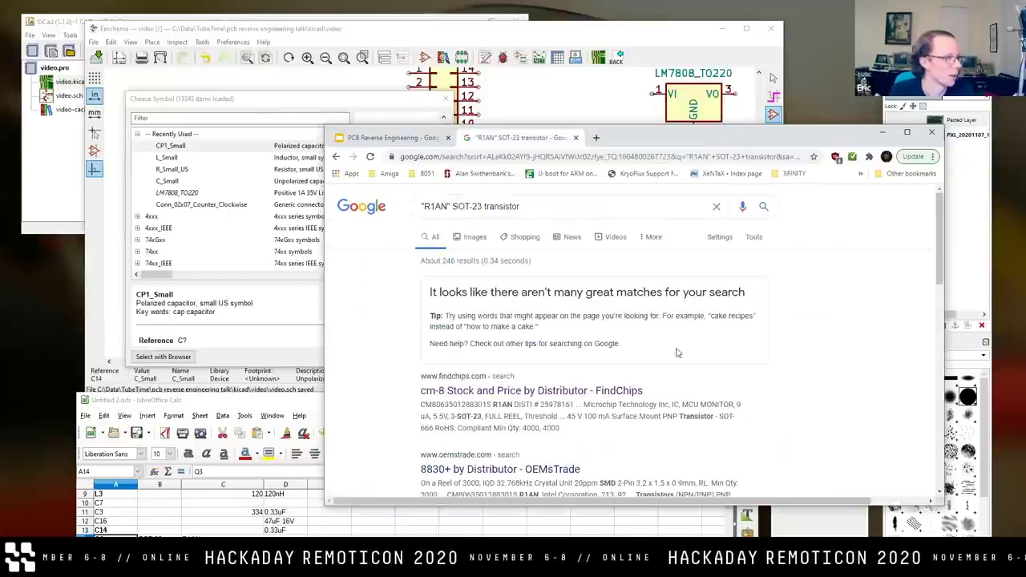
Change the Google query to "RIAN" SOT-23 transistor, and look through the results for a matching part.
left_click(433, 206)
key("BackSpace")
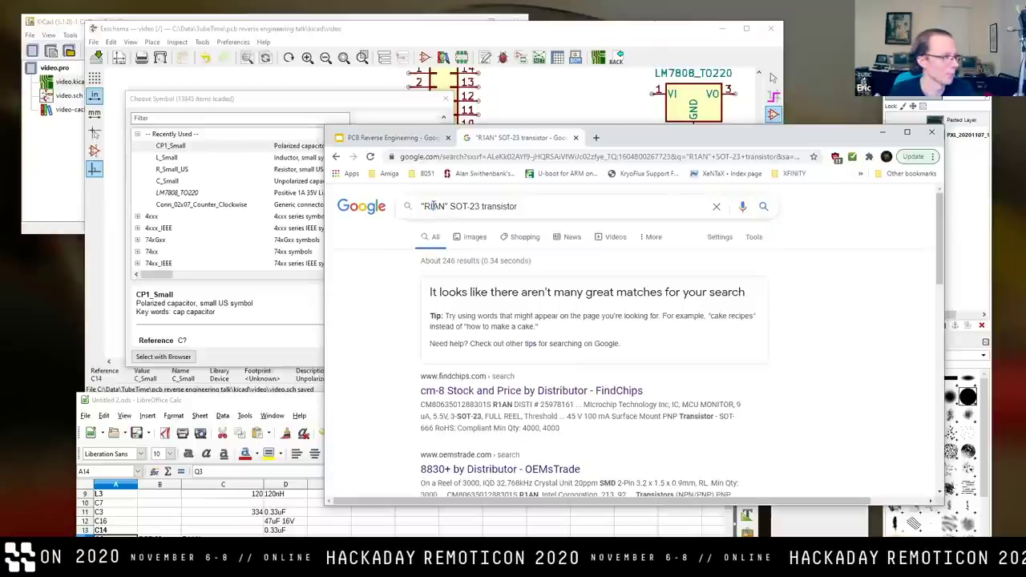
type("I")
key("Return")
scroll(365, 357, "down", 3)
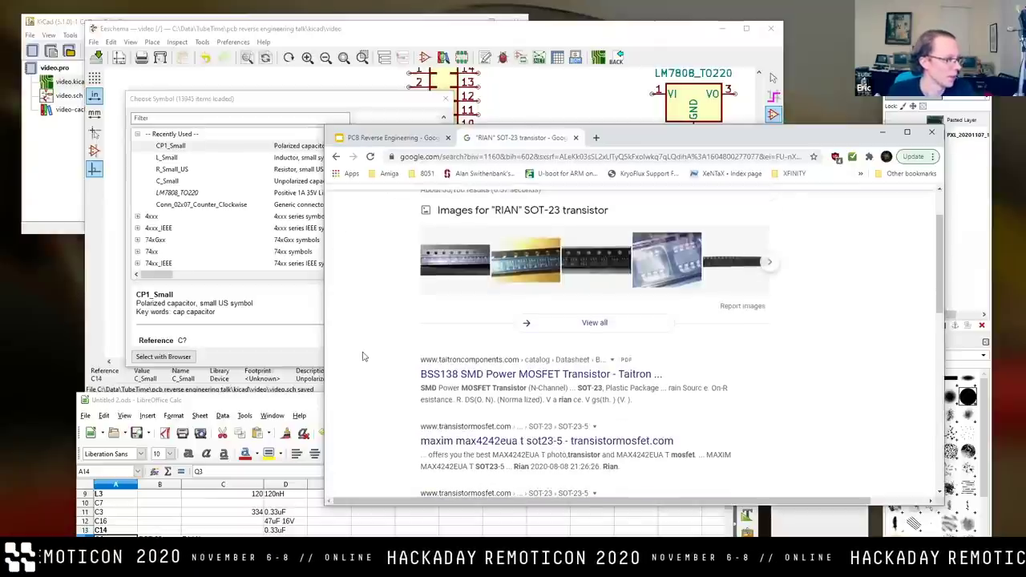
scroll(397, 362, "up", 3)
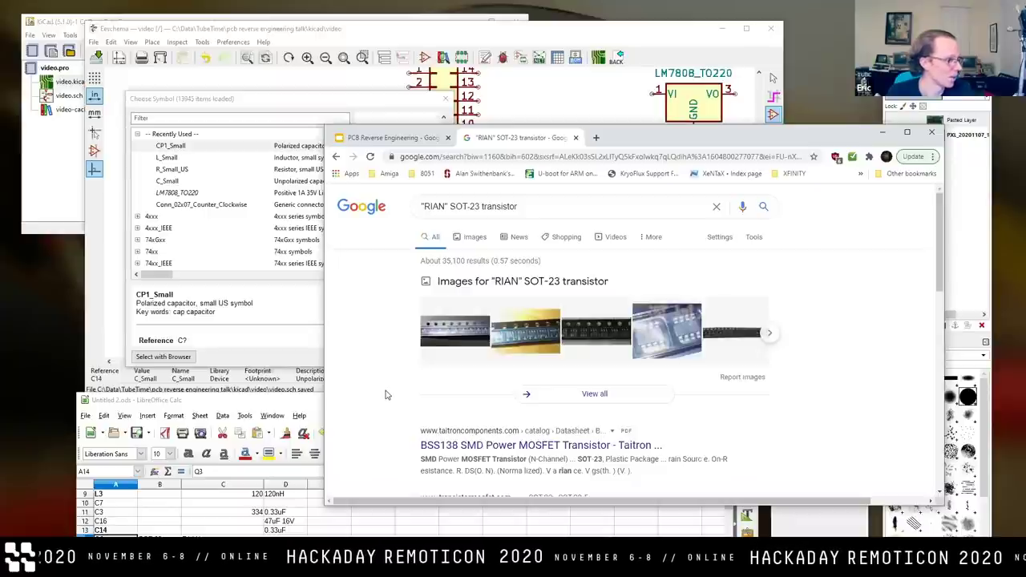
scroll(385, 395, "down", 1)
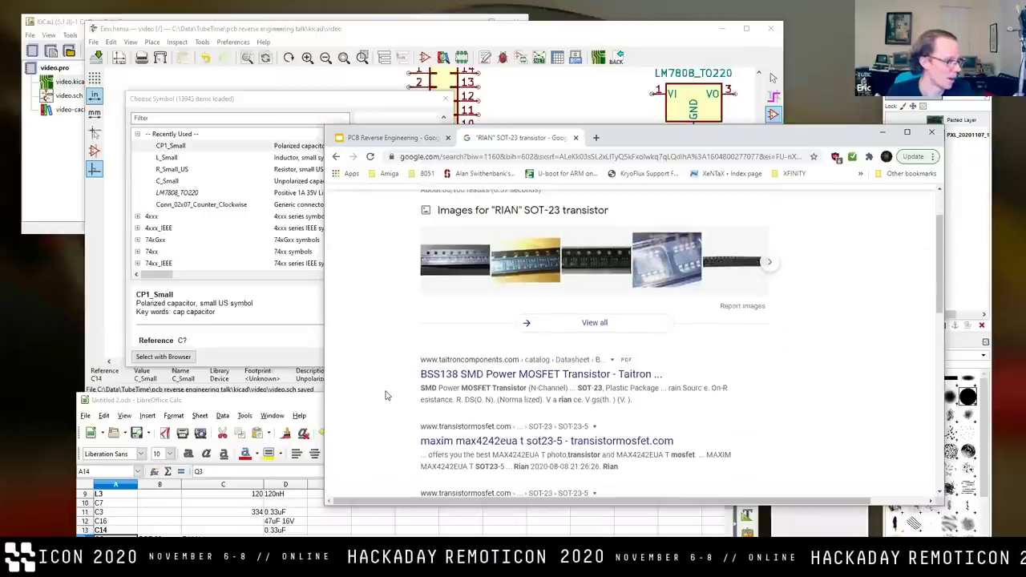
Open the Taitron BSS138 MOSFET datasheet, read through it, and return to the search results.
left_click(548, 375)
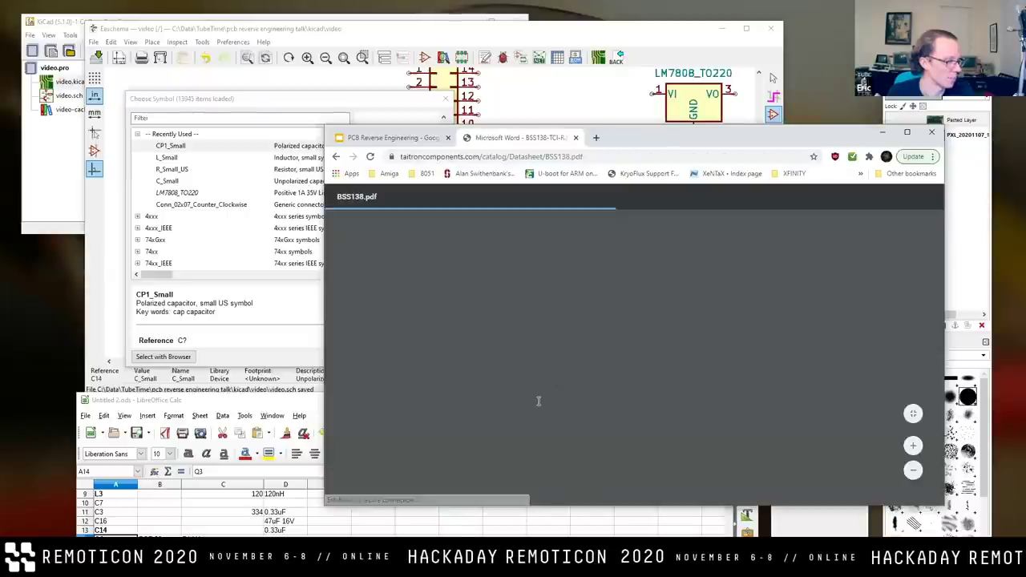
scroll(538, 401, "down", 5)
key("alt+Left")
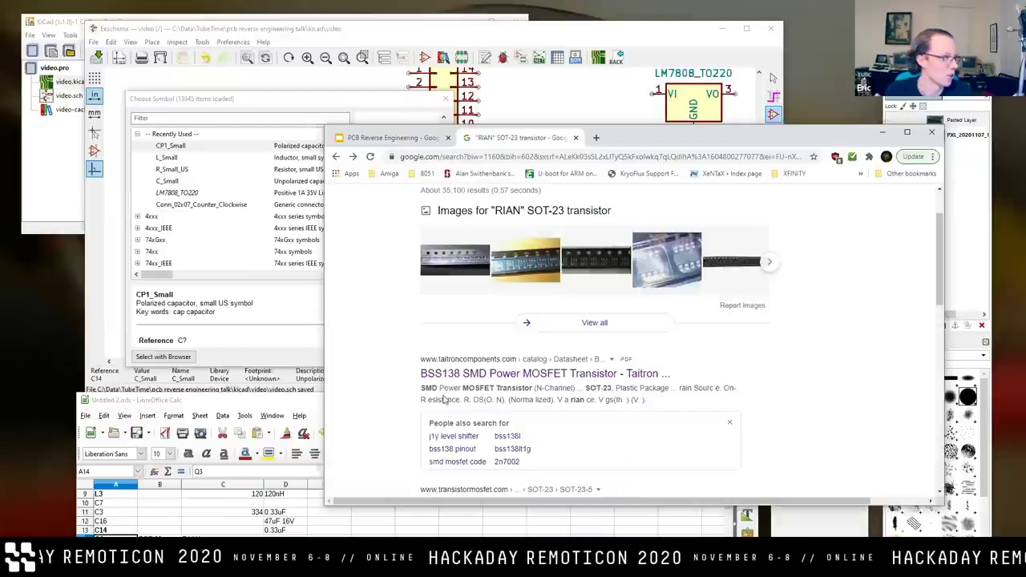
Search Google for "RIA" SOT-23 transistor, and examine the Datasheet Archive result for SMD marking code RIA.
scroll(447, 401, "up", 2)
left_click(440, 206)
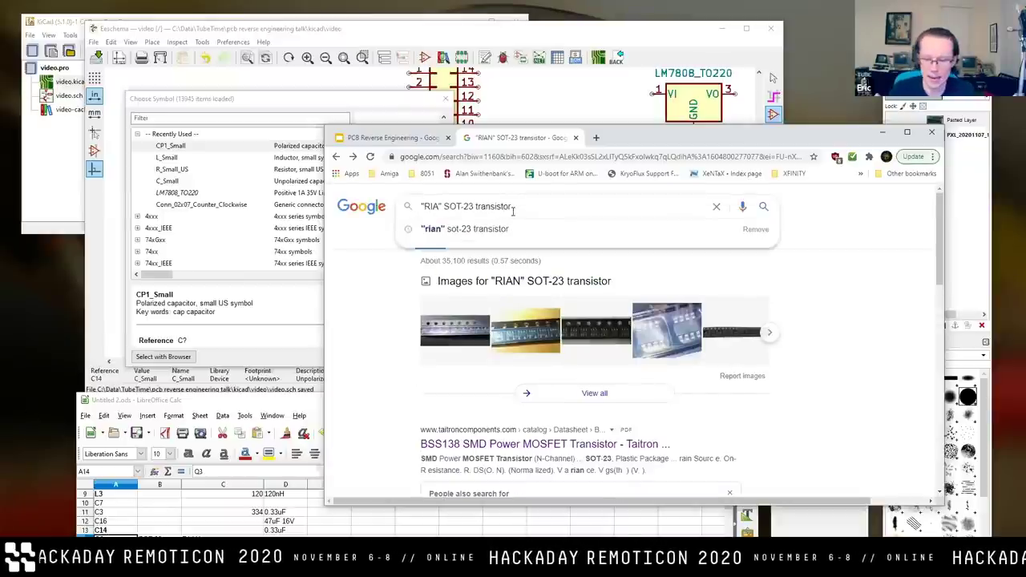
key("BackSpace")
key("Return")
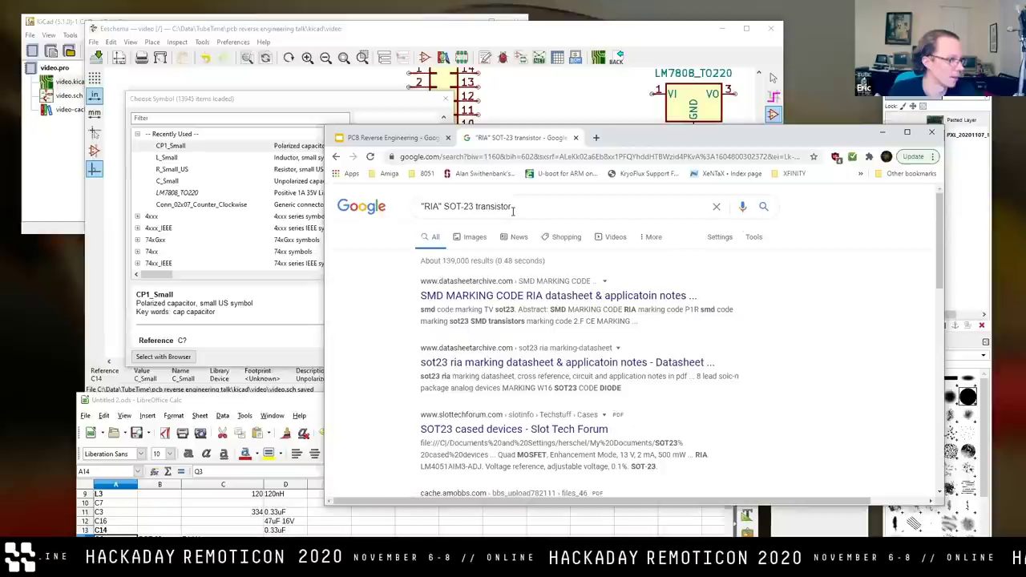
left_click(525, 295)
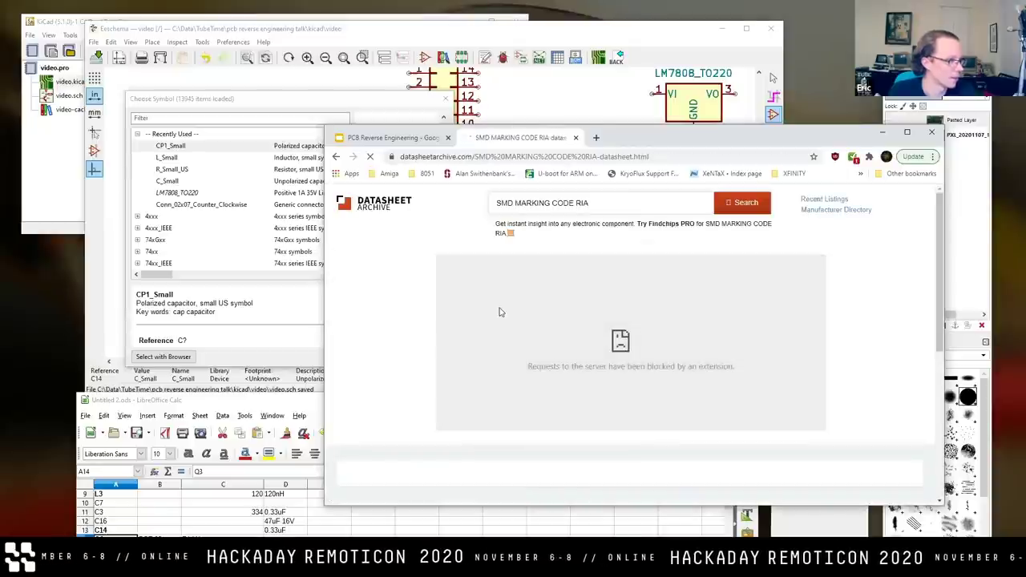
scroll(450, 332, "down", 1)
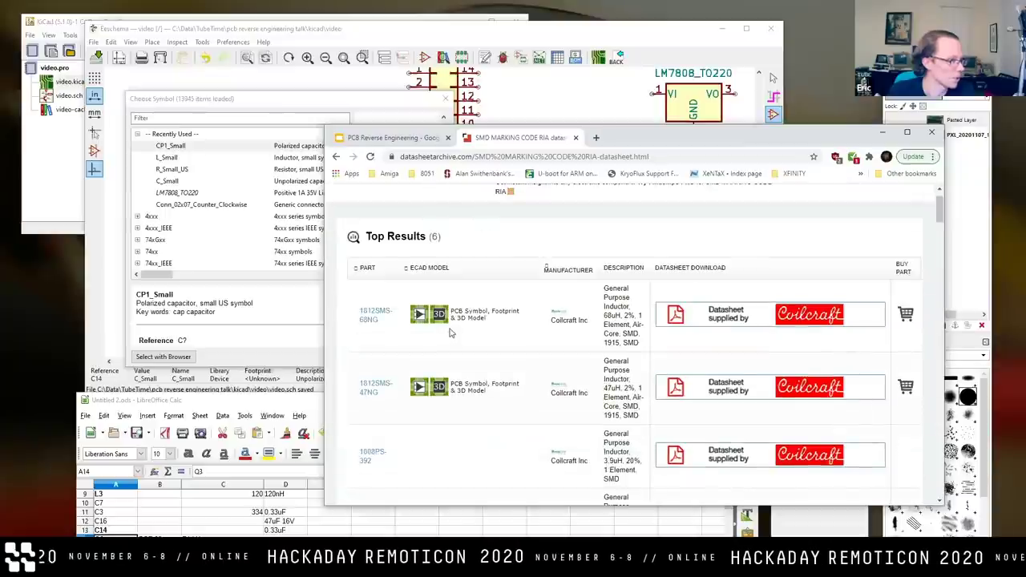
scroll(450, 333, "down", 3)
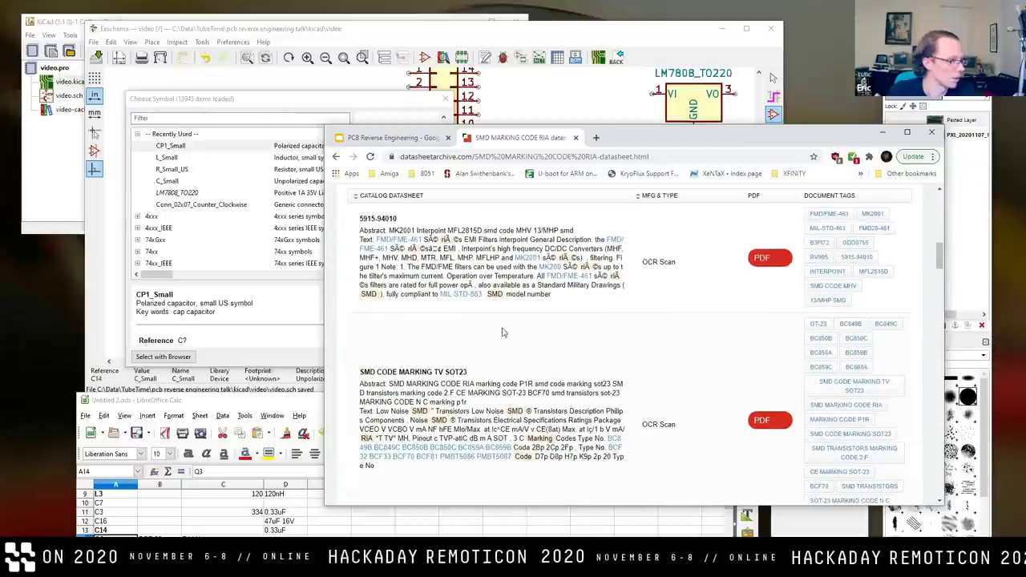
Go back to the Google results and change the query to "R1A" SOT-23 transistor.
key("alt+Left")
left_click(437, 206)
key("BackSpace")
type("1")
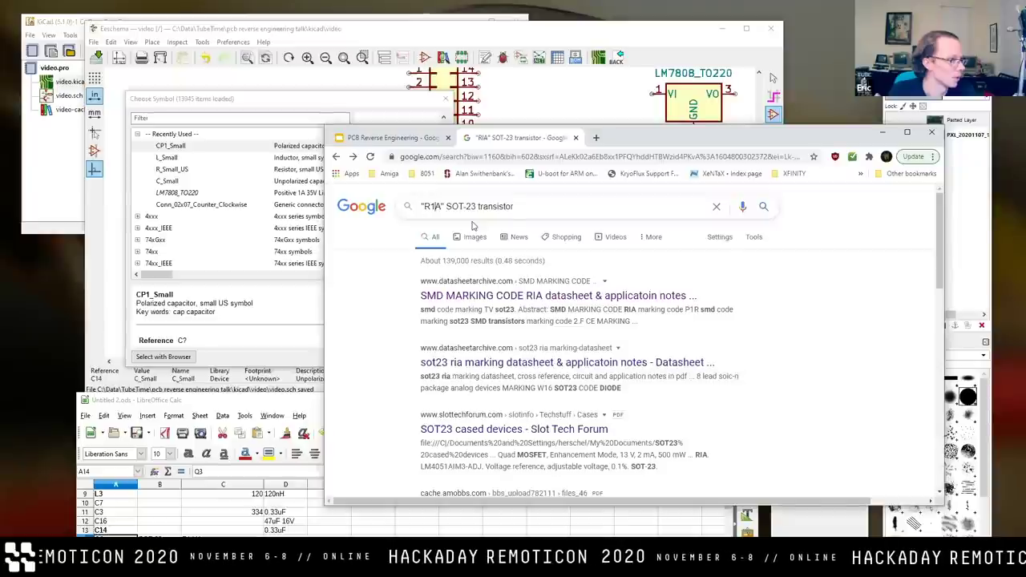
key("Return")
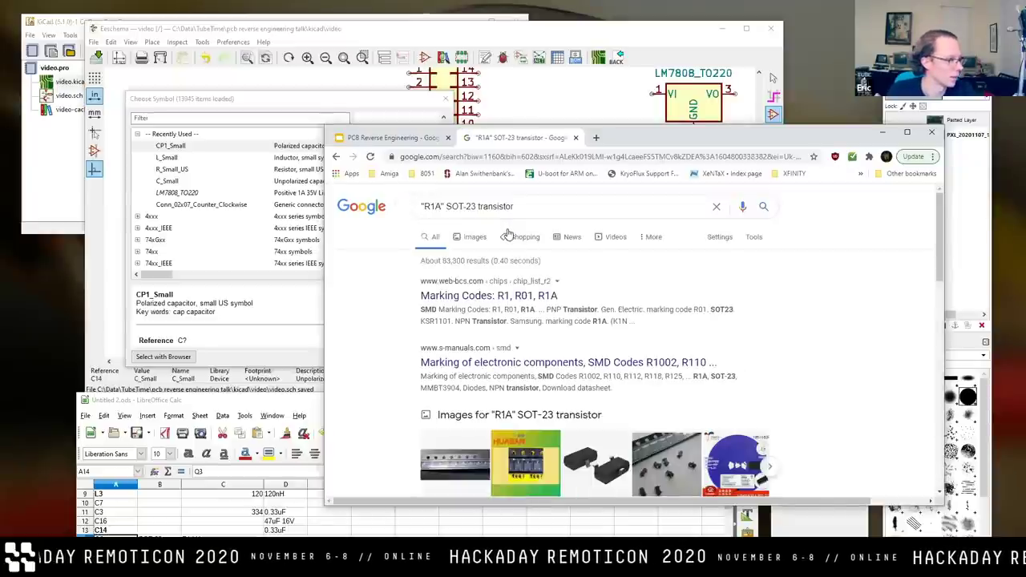
Open the Marking Codes: R1, R01, R1A result and search its table for R1A.
left_click(506, 296)
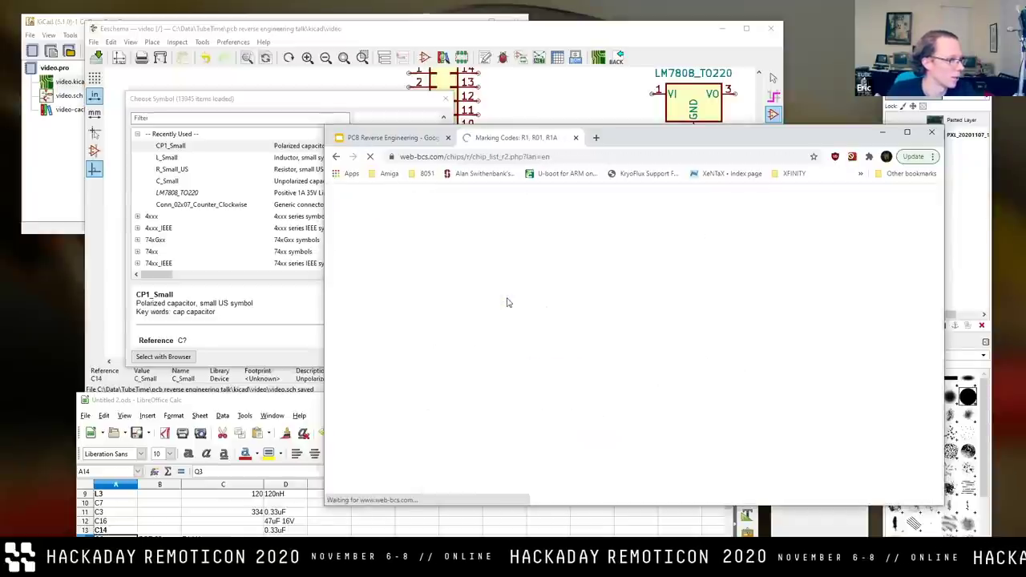
key("ctrl+f")
type("R1A")
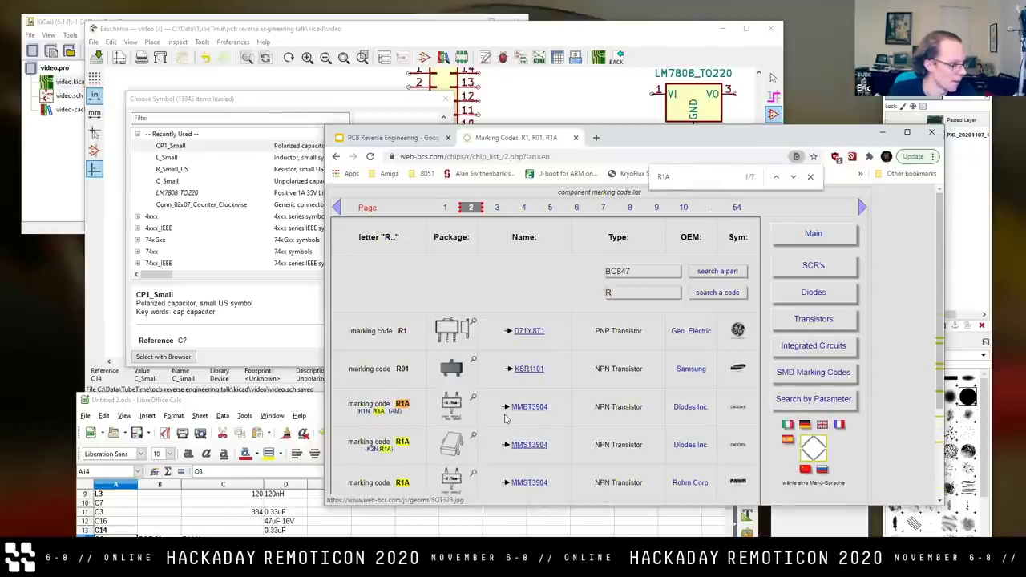
Switch to the LibreOffice Calc parts list and enter MMBT3904 in column D of the Q3 row.
left_click(286, 530)
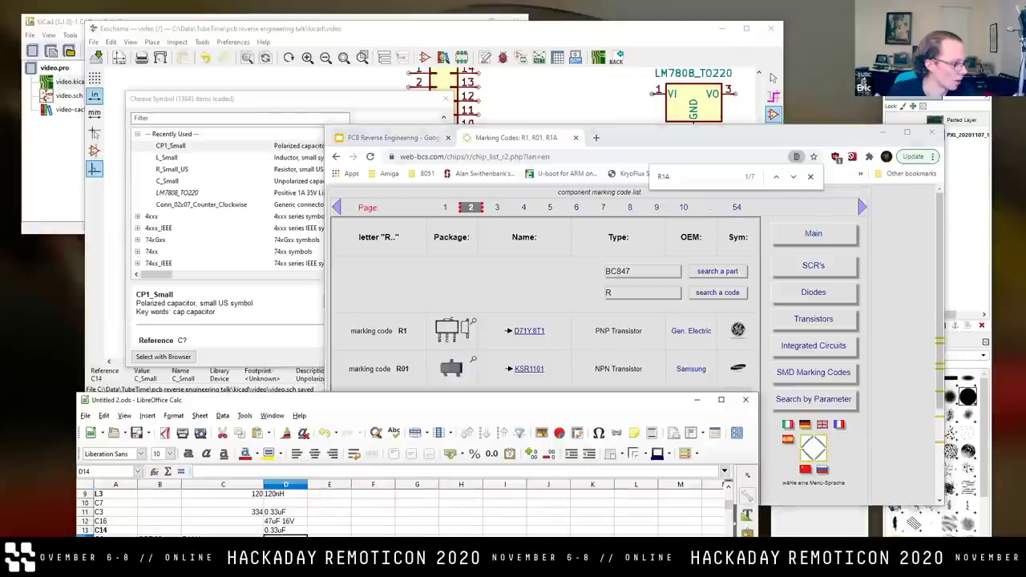
type("0.33uF")
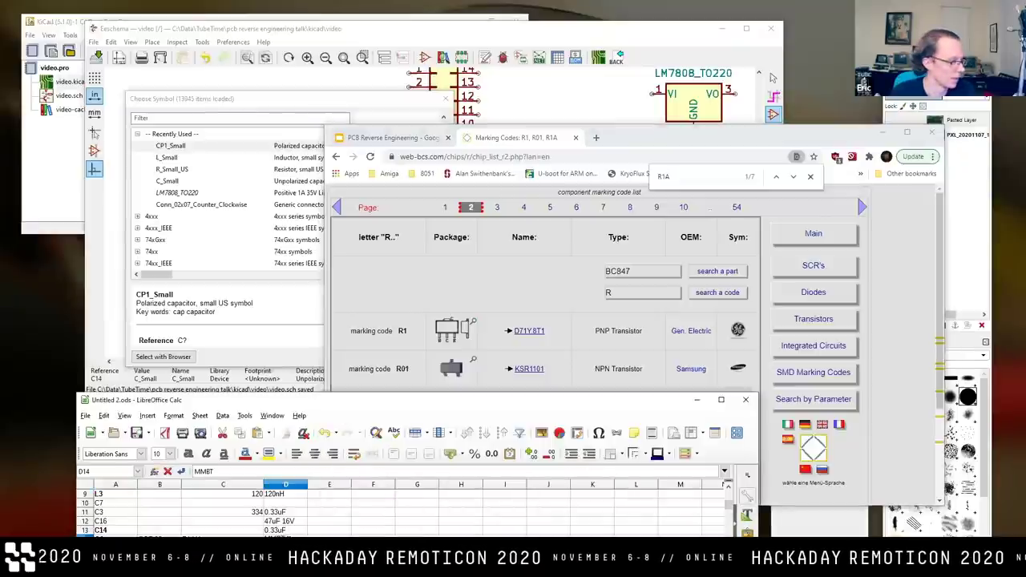
key("Return")
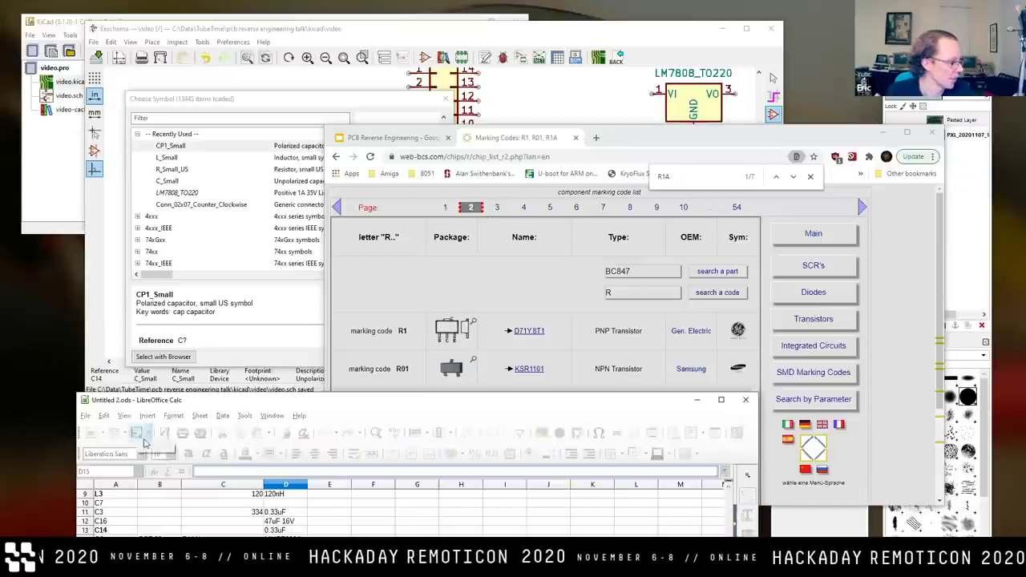
In Eeschema, place an MMBT3904 transistor symbol to the right of L3 and set its reference to Q3.
left_click(257, 120)
type("mmbt390")
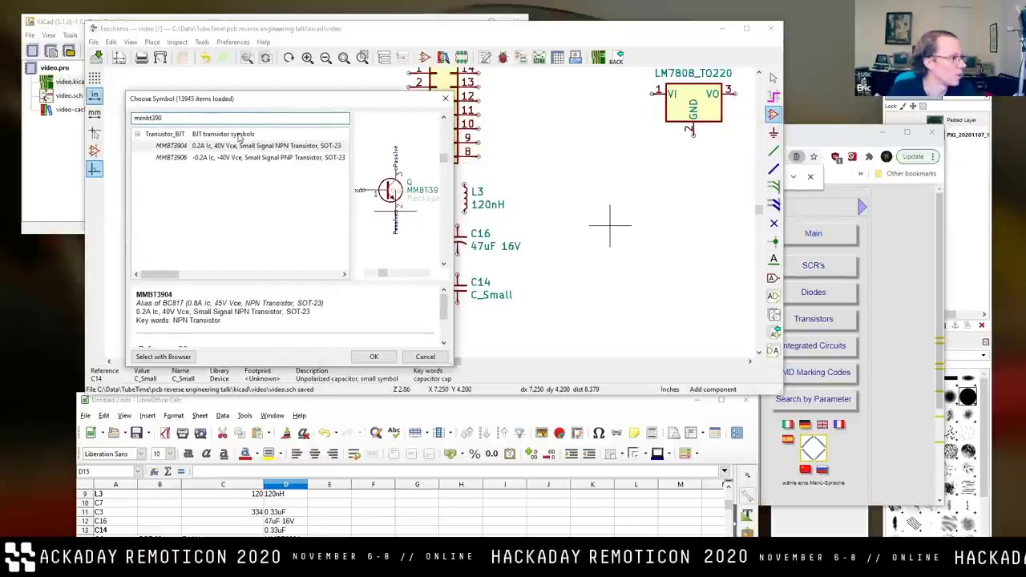
left_click(245, 146)
left_click(368, 355)
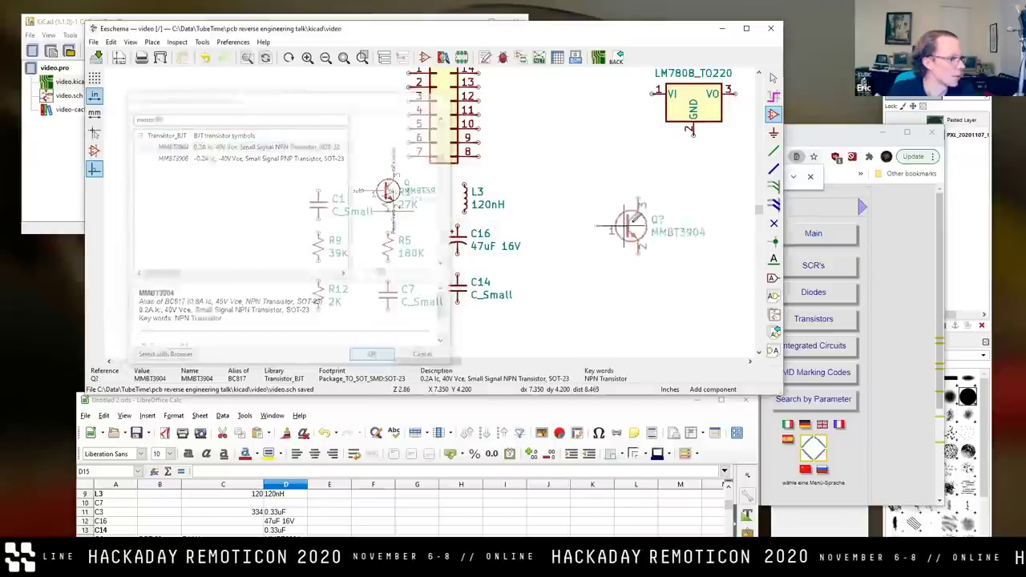
left_click(590, 191)
key("u")
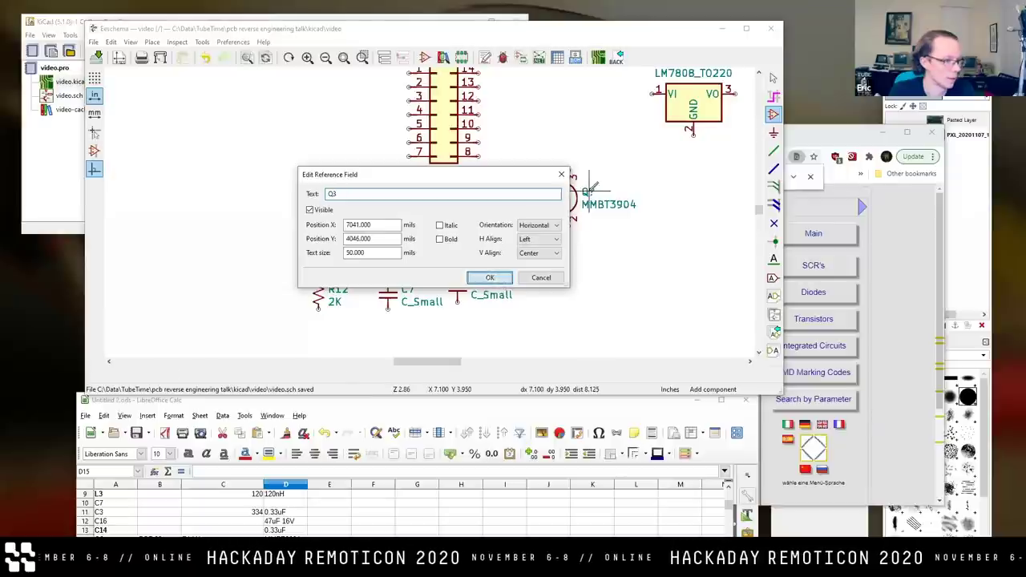
key("Return")
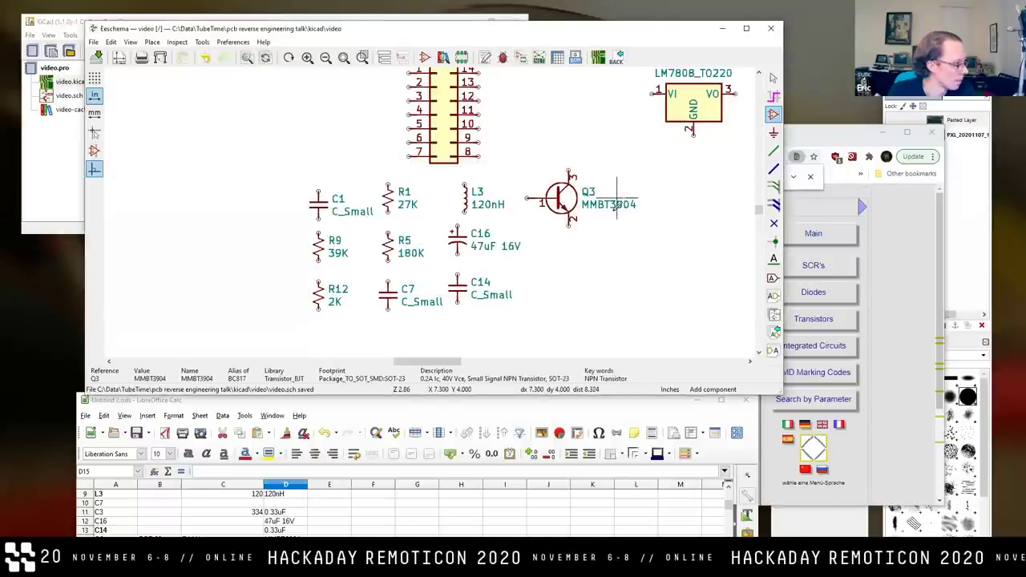
Place a CTRIM trimmable capacitor below and to the right of Q3, and set its reference to C13.
left_click(561, 274)
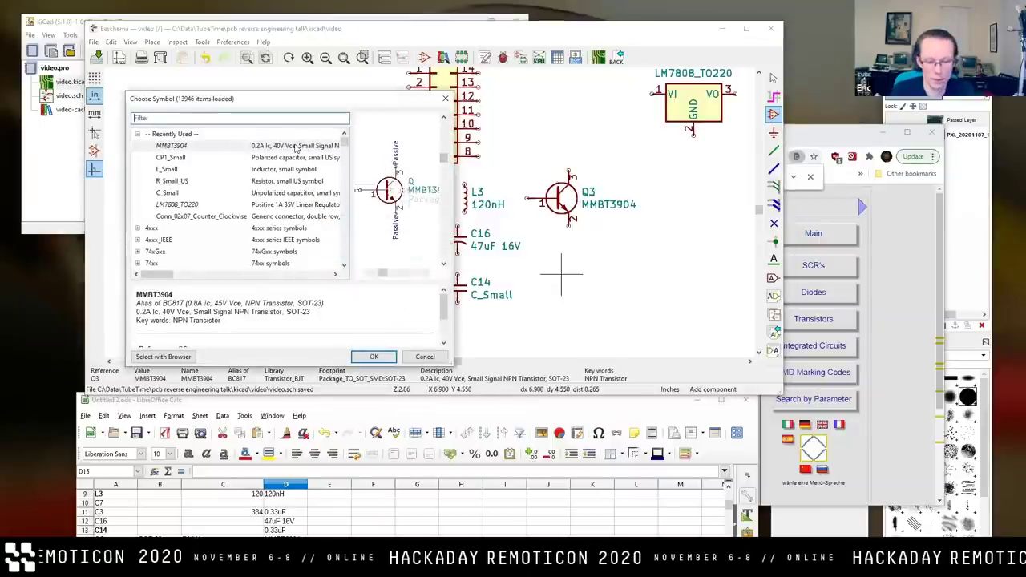
type("cap")
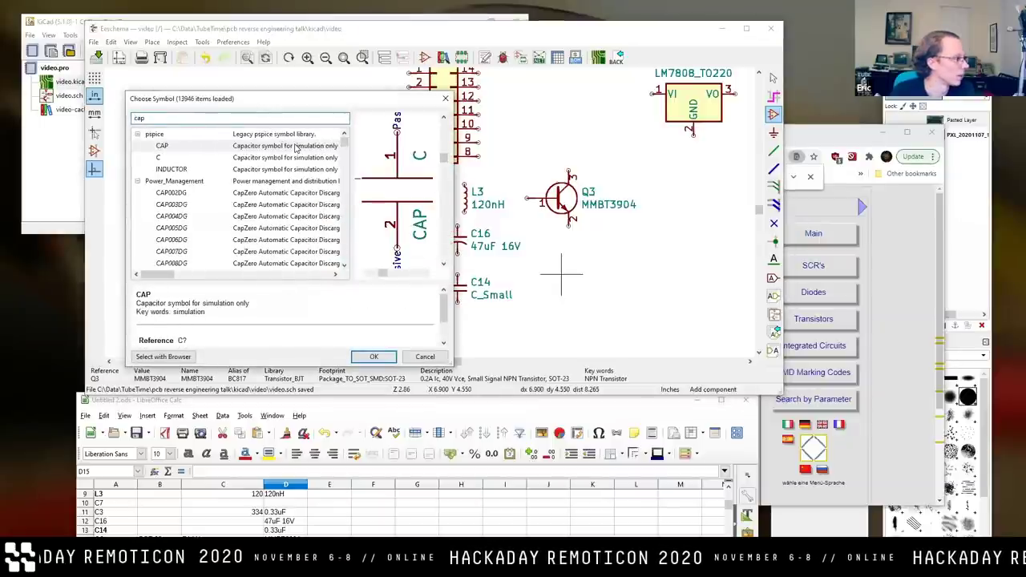
key("BackSpace")
key("BackSpace")
type("tr")
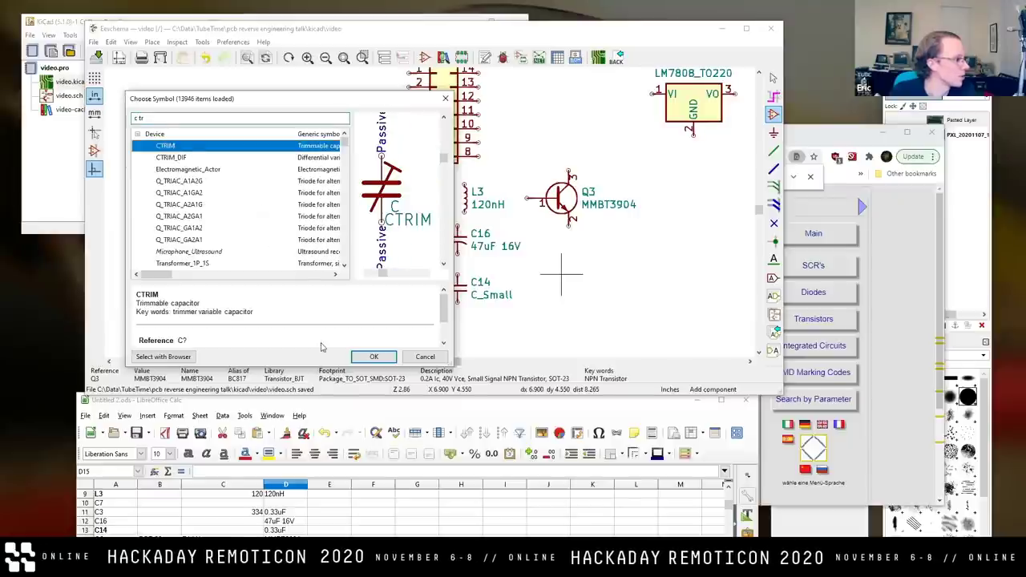
left_click(374, 356)
left_click(625, 272)
key("u")
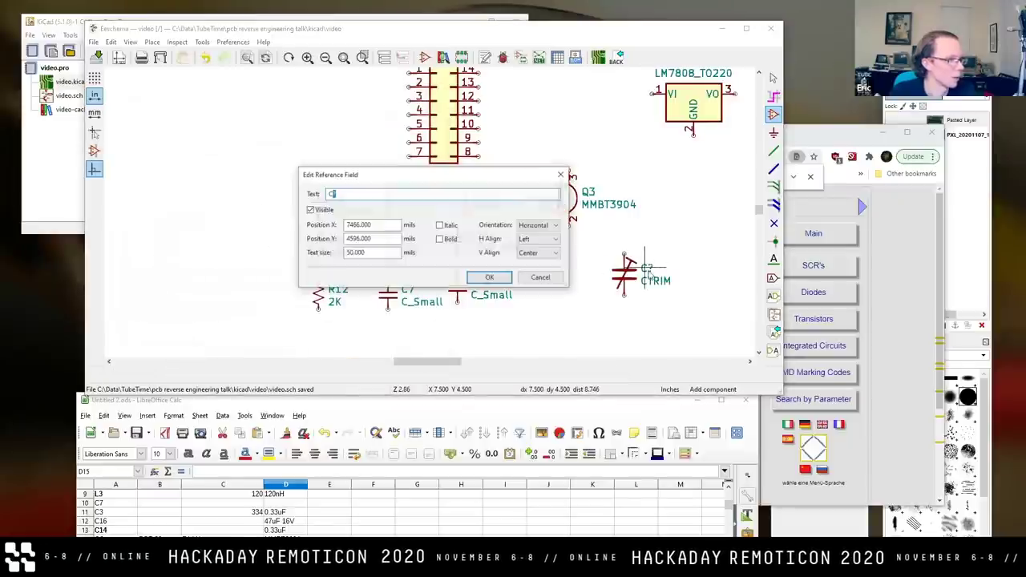
type("C13")
left_click(483, 277)
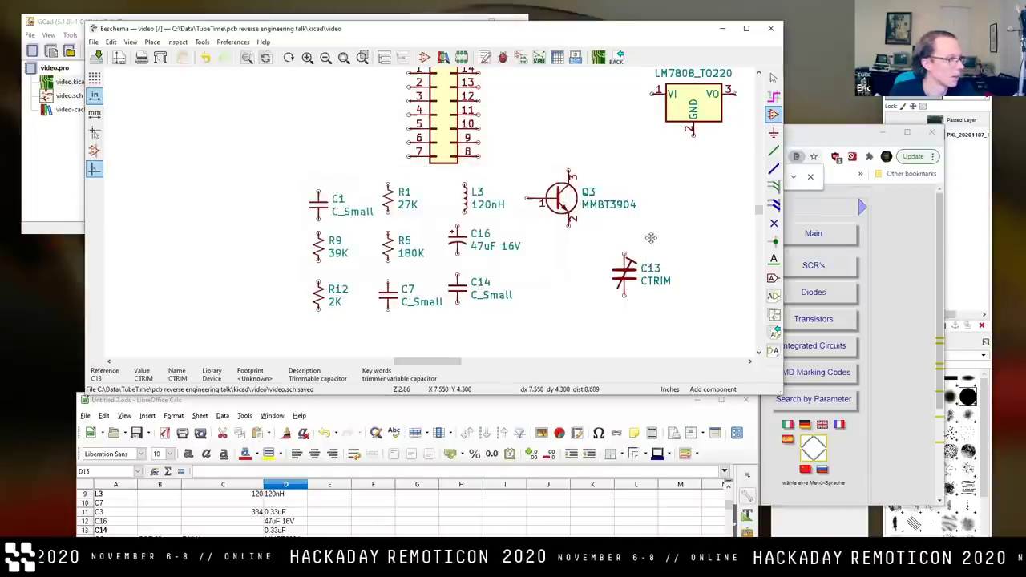
Switch to the LibreOffice Calc parts list and select the R17 entry as the next part.
scroll(651, 237, "right", 5)
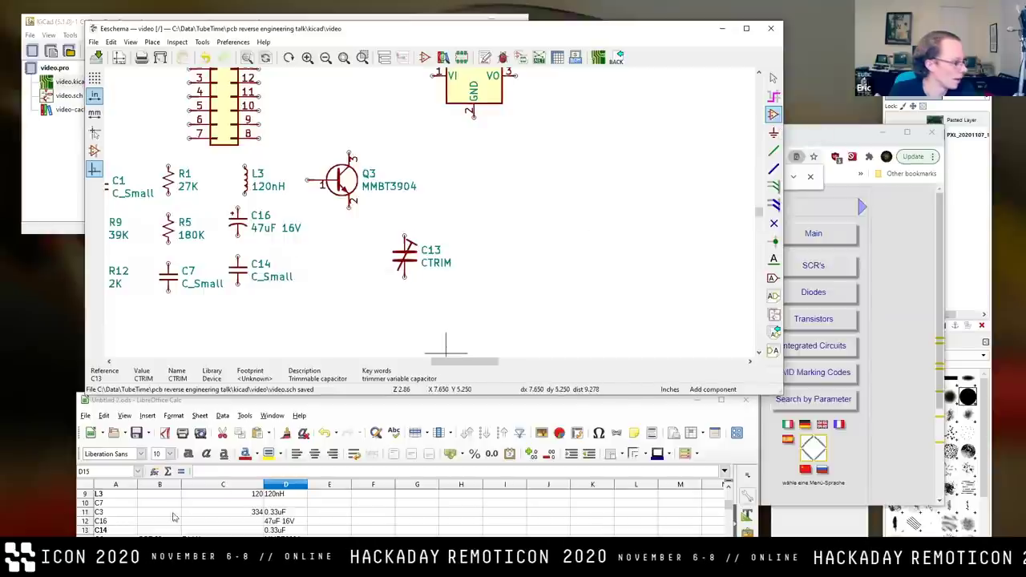
left_click(116, 538)
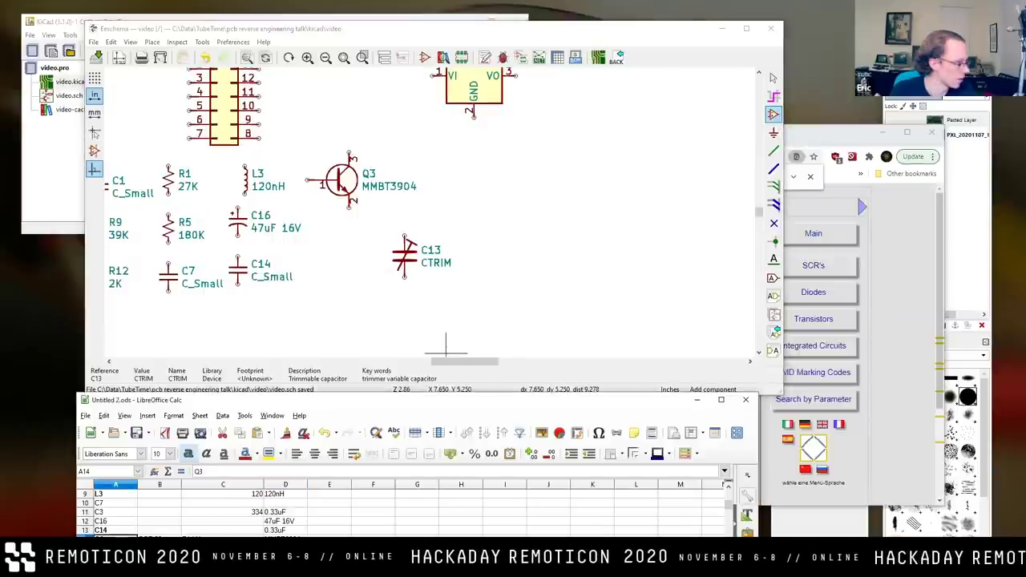
key("Down")
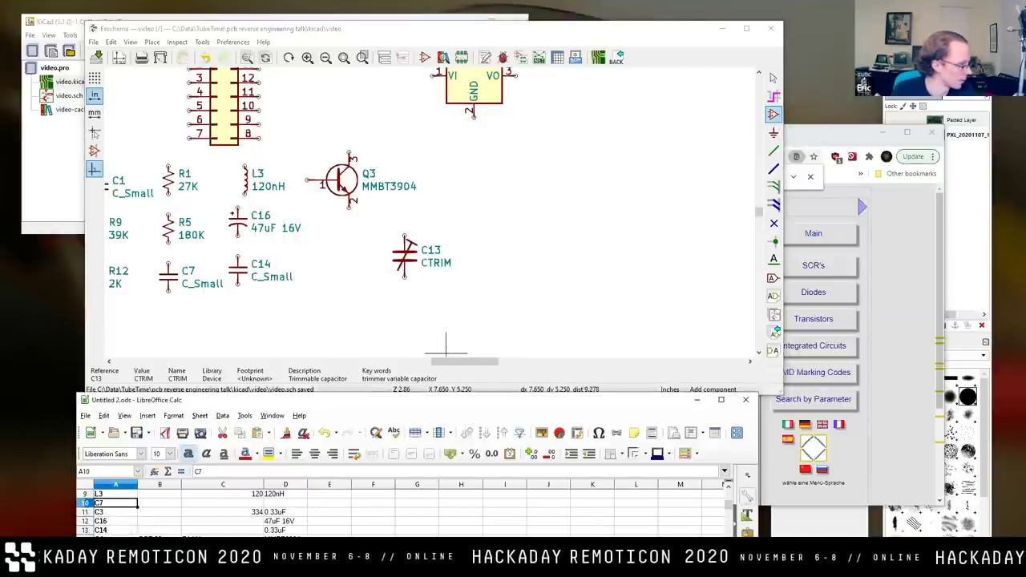
key("Down")
key("Down")
key("Down")
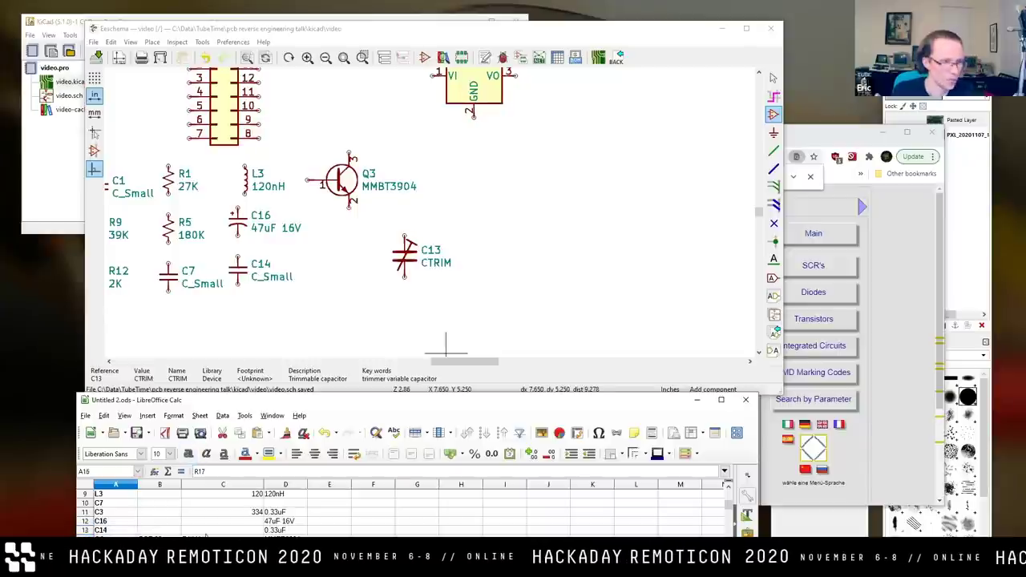
In Eeschema, duplicate the R5 resistor into the space between C14 and C13 and set the copy's reference to R17.
left_click(318, 31)
left_click_drag(379, 261, 461, 240)
key("Escape")
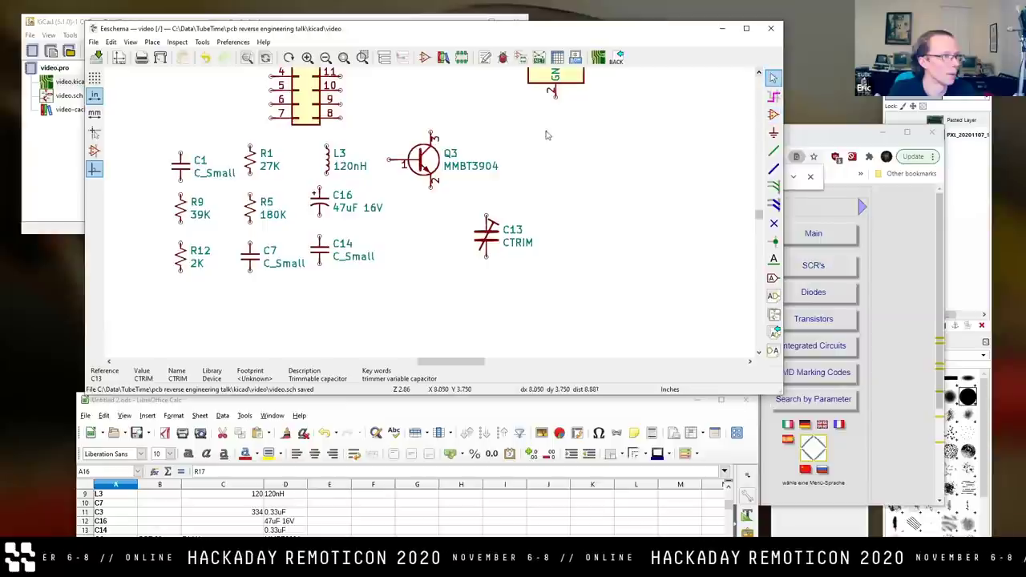
key("d")
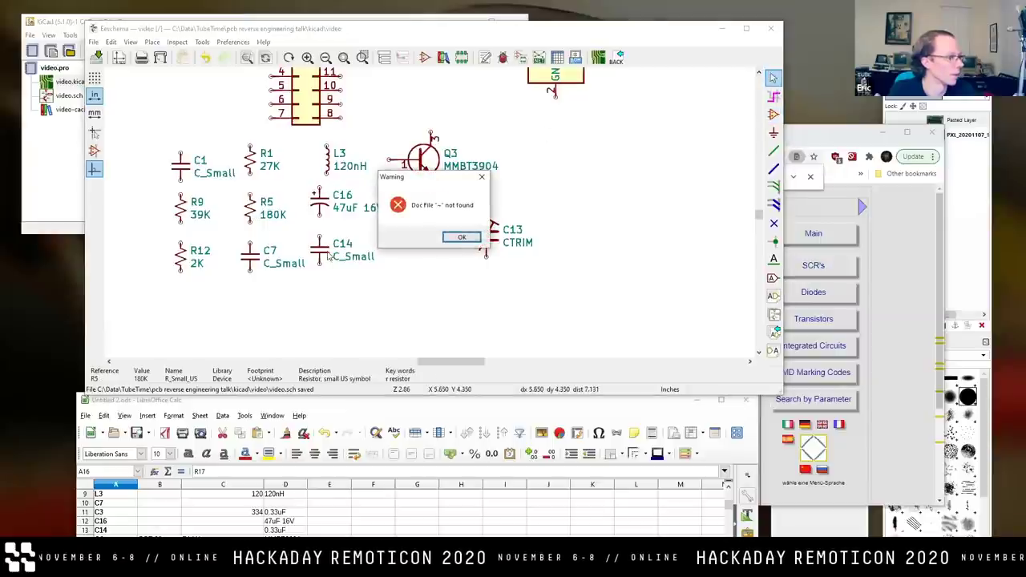
left_click(456, 239)
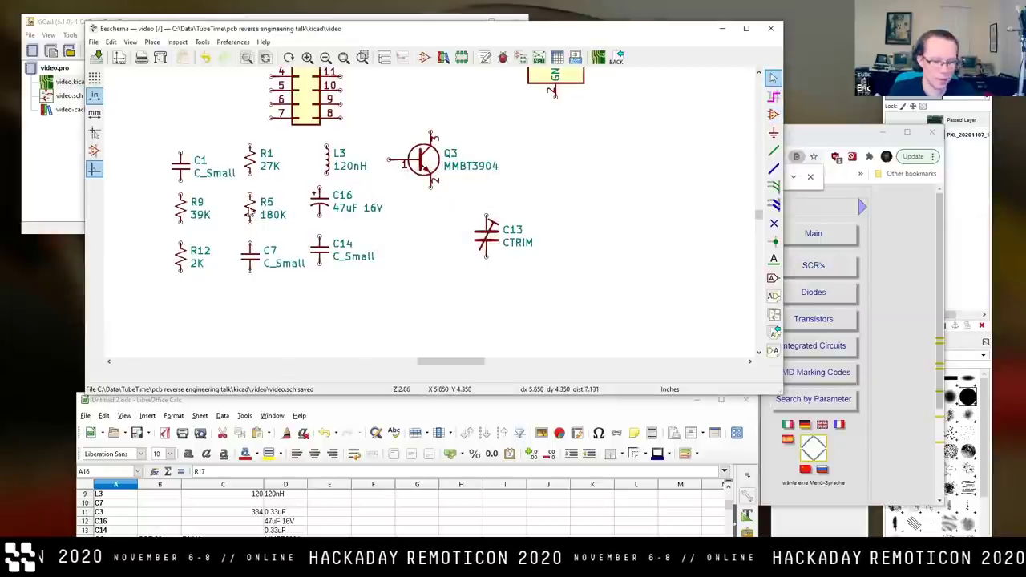
key("ctrl+d")
left_click(429, 255)
type("uR1")
type("7")
key("Return")
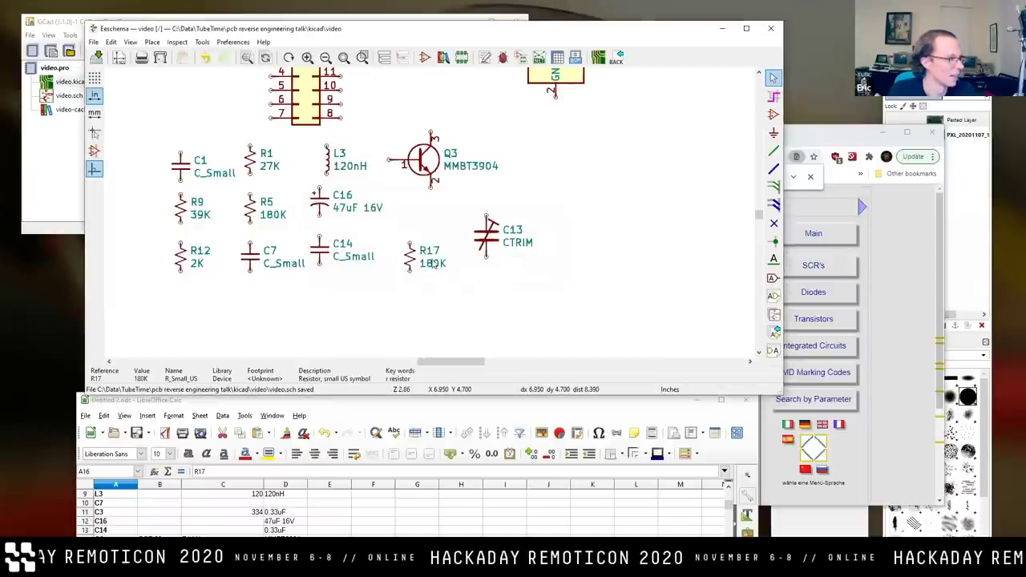
Set the value of resistor R17 to 100.
type("v")
type("100")
key("Return")
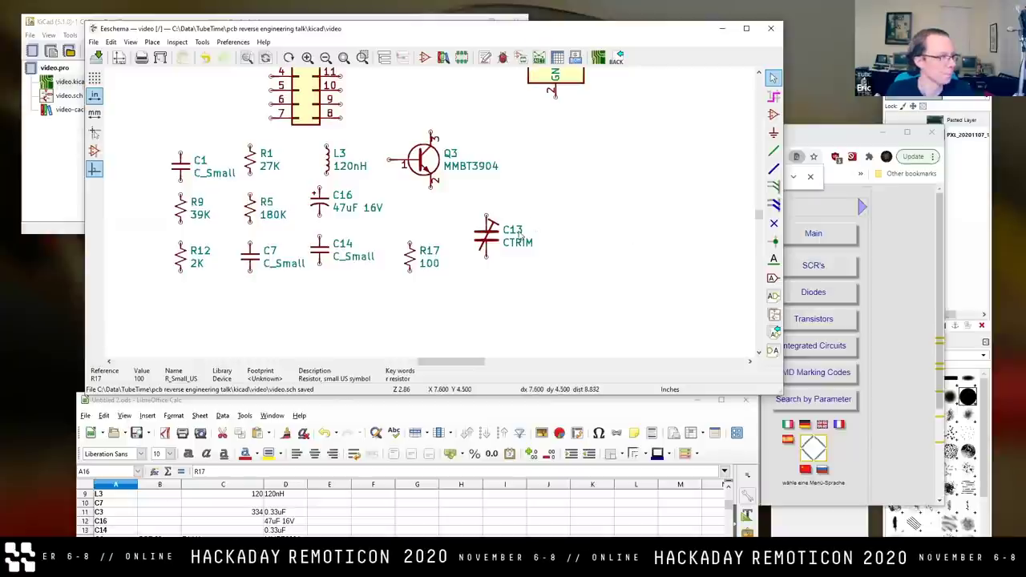
In the LibreOffice Calc parts list, make the R17 entry bold and select the C? entry below it.
scroll(121, 513, "down", 2)
left_click(119, 522)
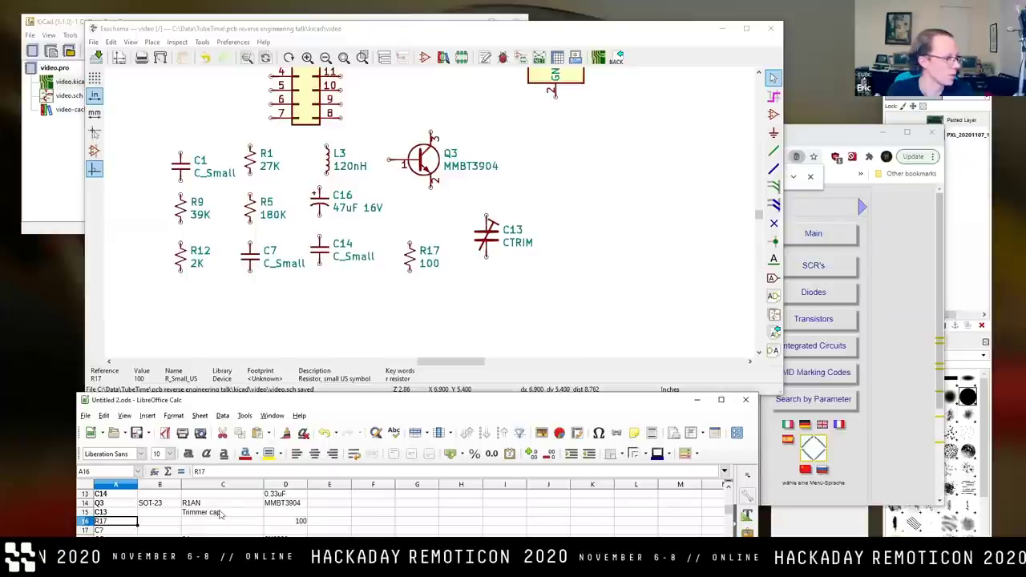
key("ctrl+b")
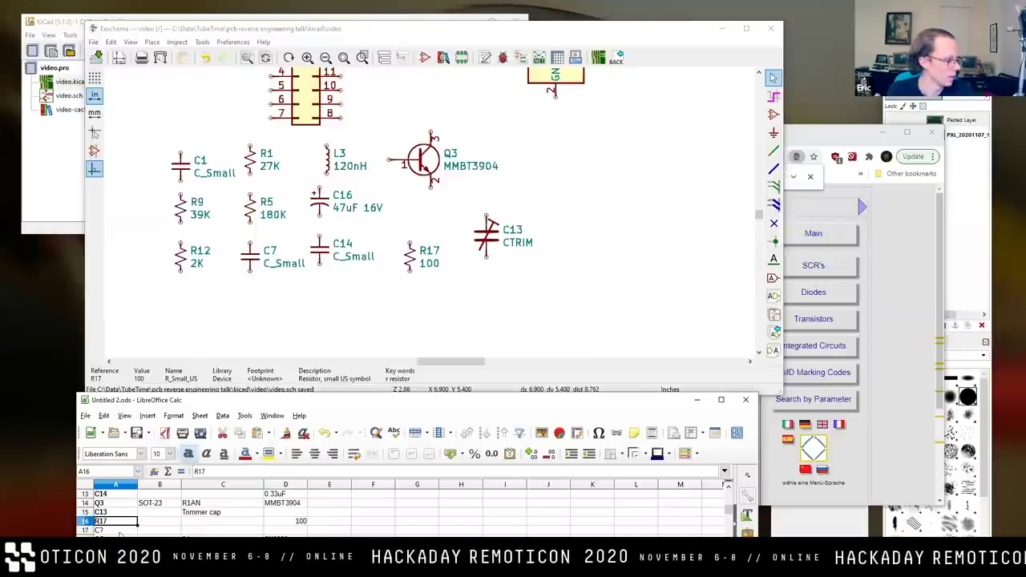
left_click(120, 531)
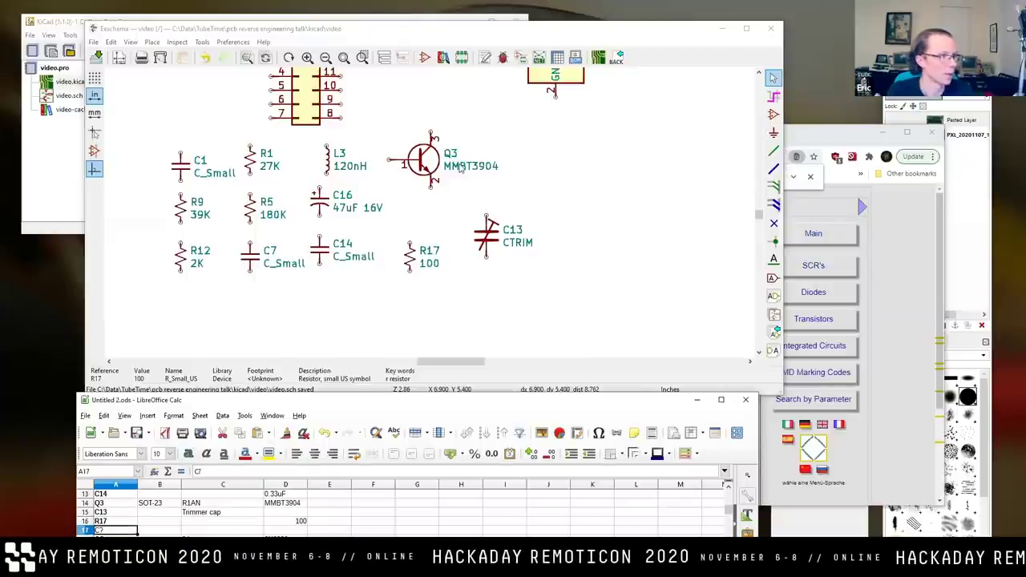
In Eeschema, copy the C1 capacitor and place the unnumbered copy just above C1.
left_click(183, 171)
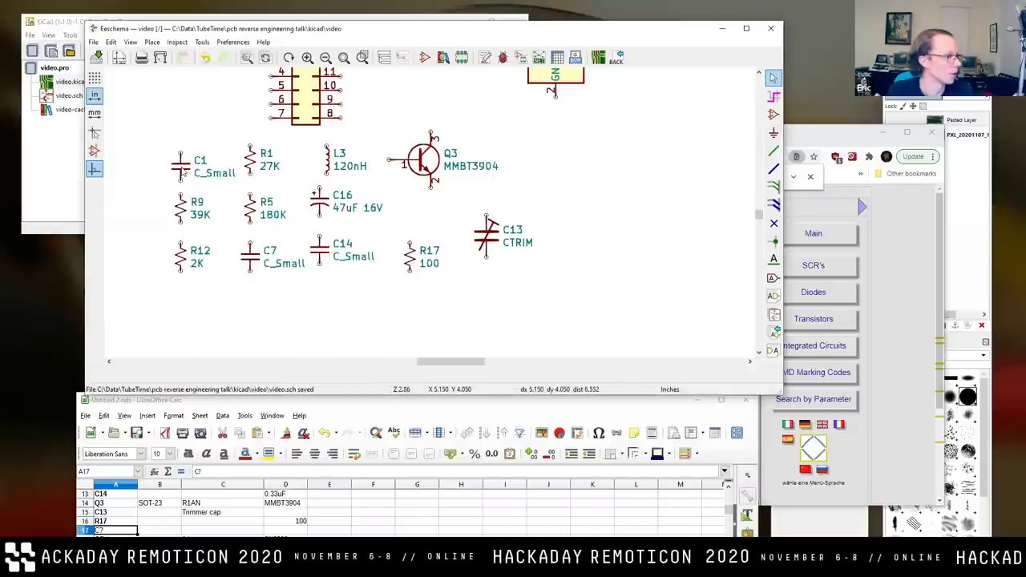
key("c")
left_click(163, 132)
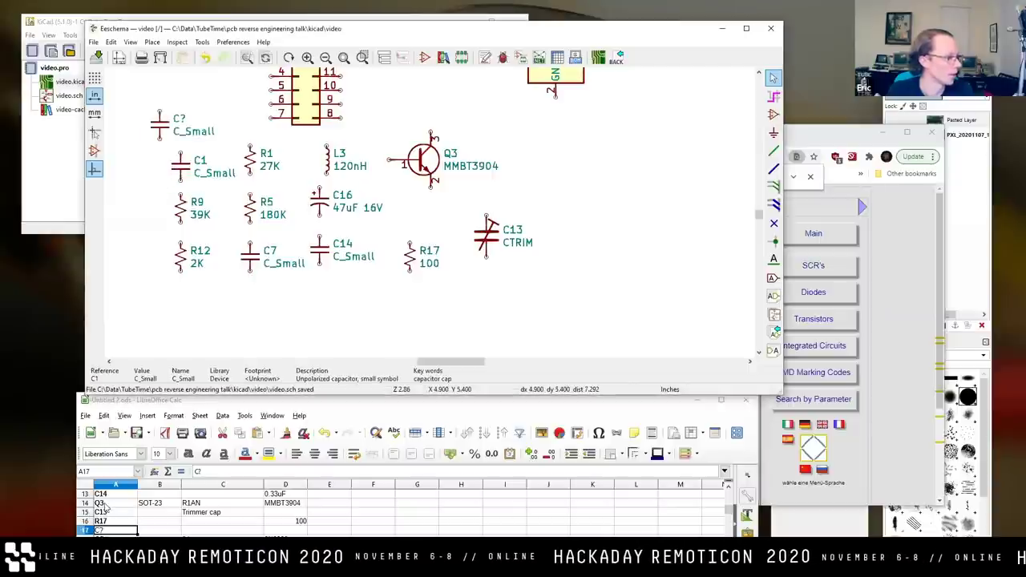
Select the Q5 entry in the parts list, then place an MMBT3906 transistor right of Q3 in Eeschema with reference Q5.
left_click(115, 538)
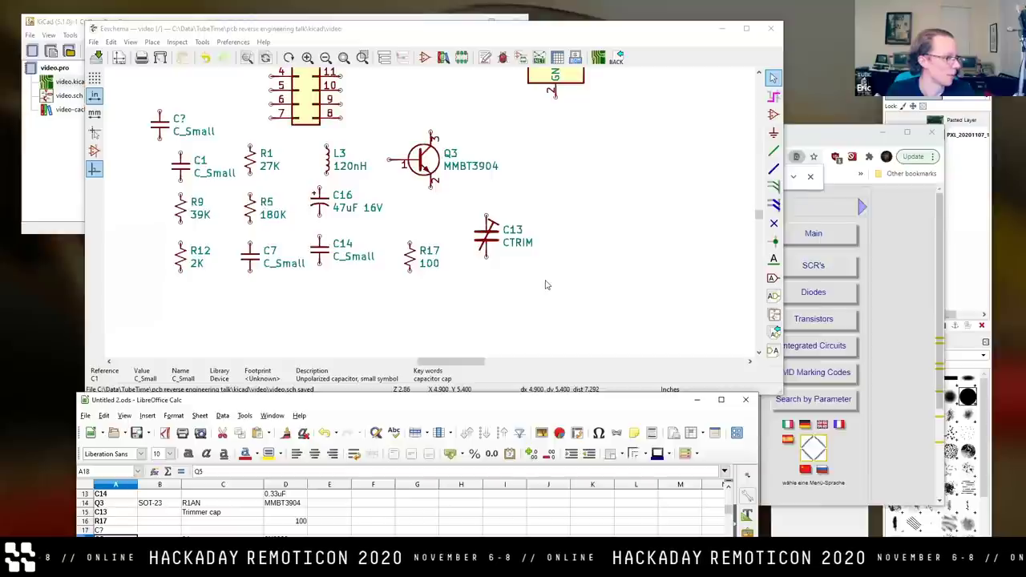
left_click(773, 114)
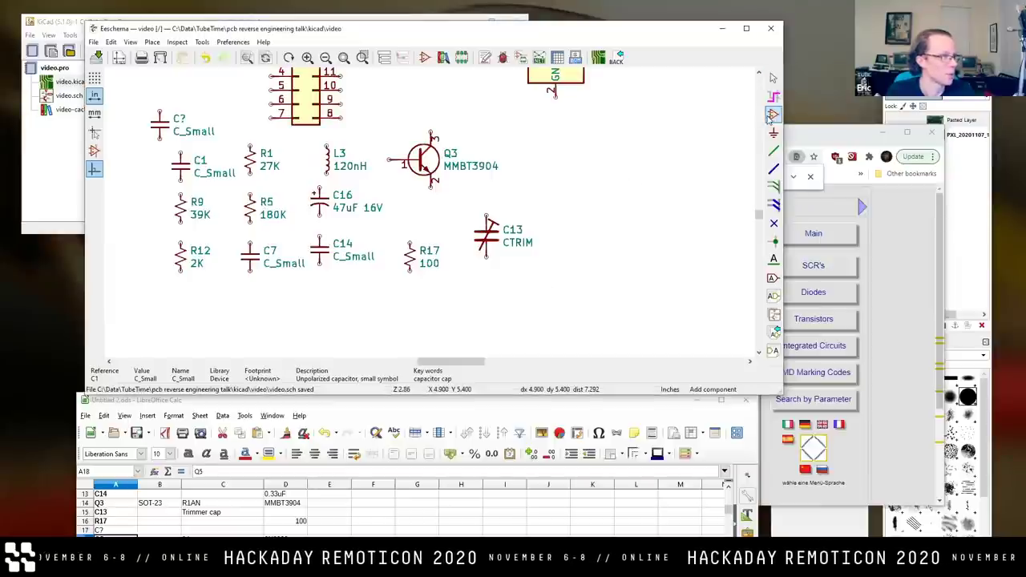
left_click(617, 170)
type("MMBT3906")
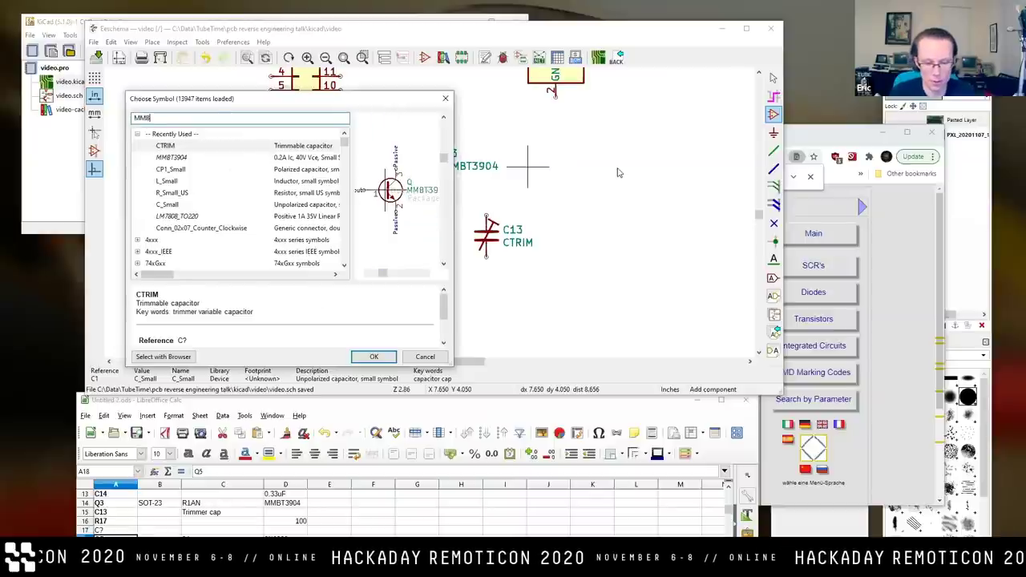
key("Down")
key("Return")
left_click(574, 147)
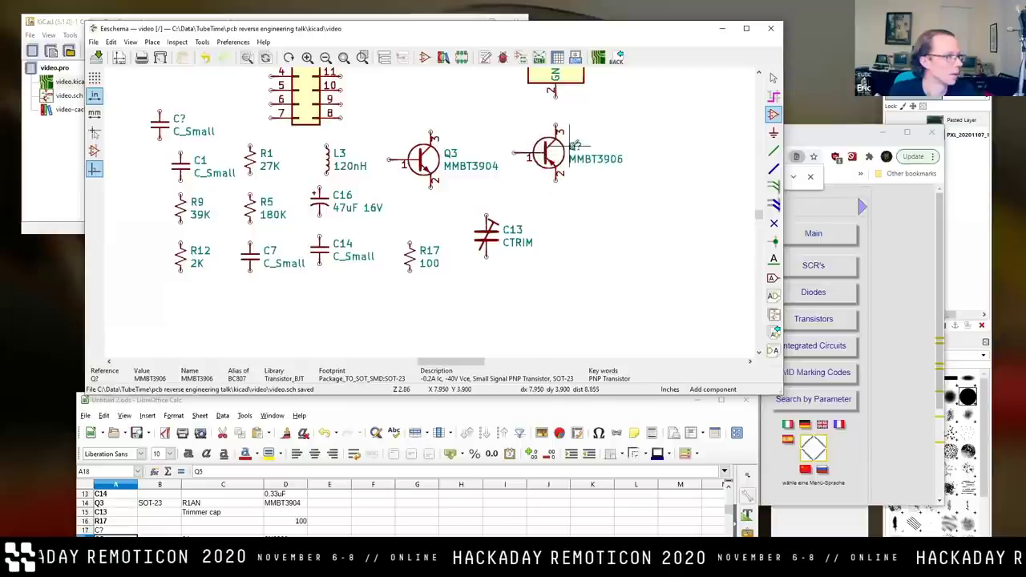
key("u")
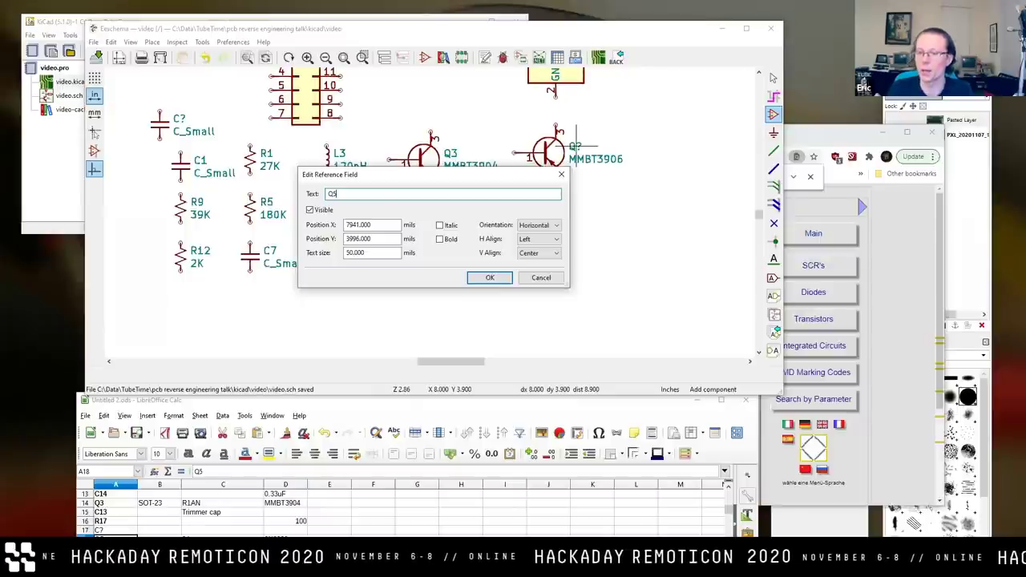
left_click(501, 280)
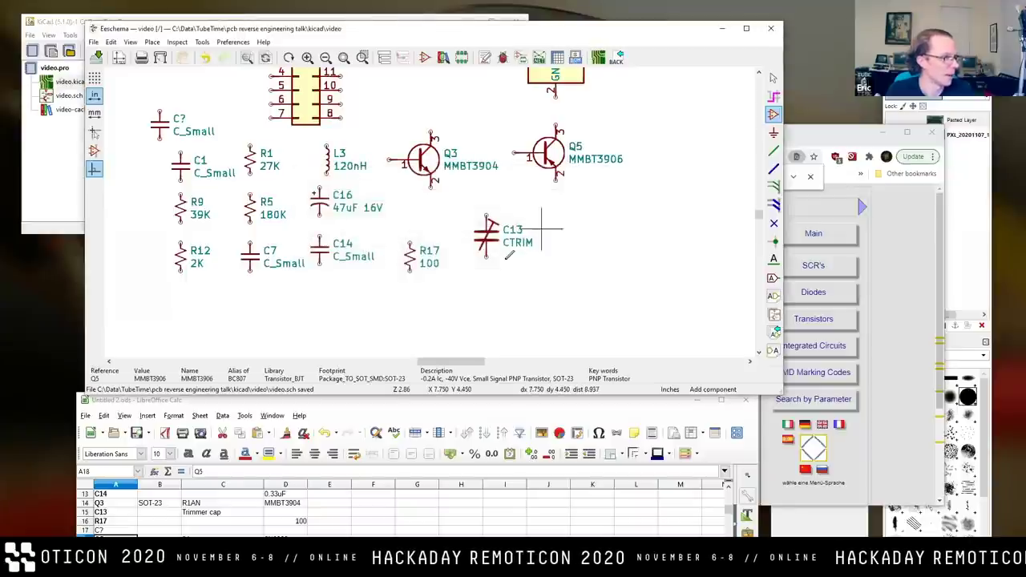
Switch to the LibreOffice Calc parts list and select the R19 entry as the next part.
key("alt+Tab")
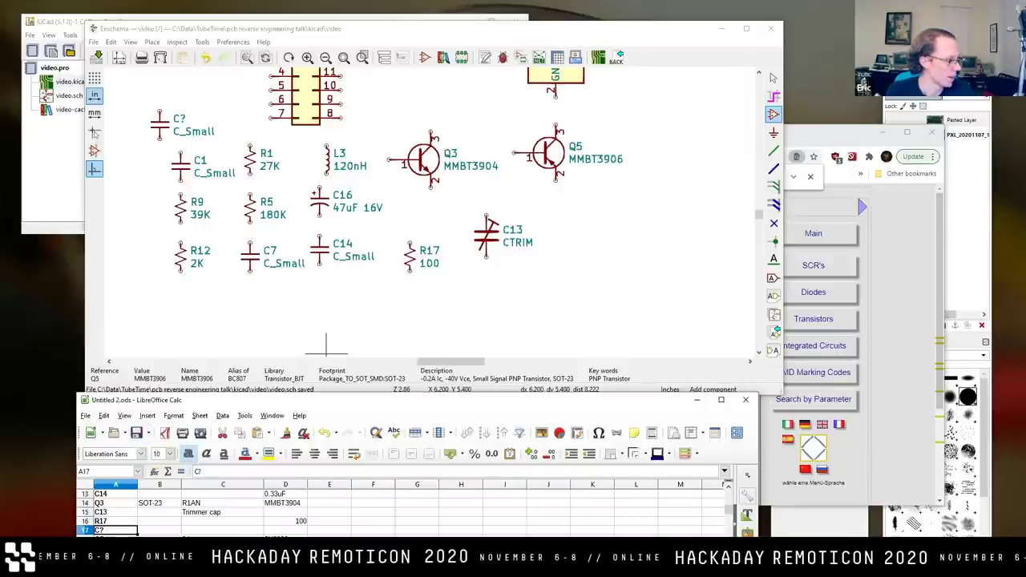
key("Down")
key("Down")
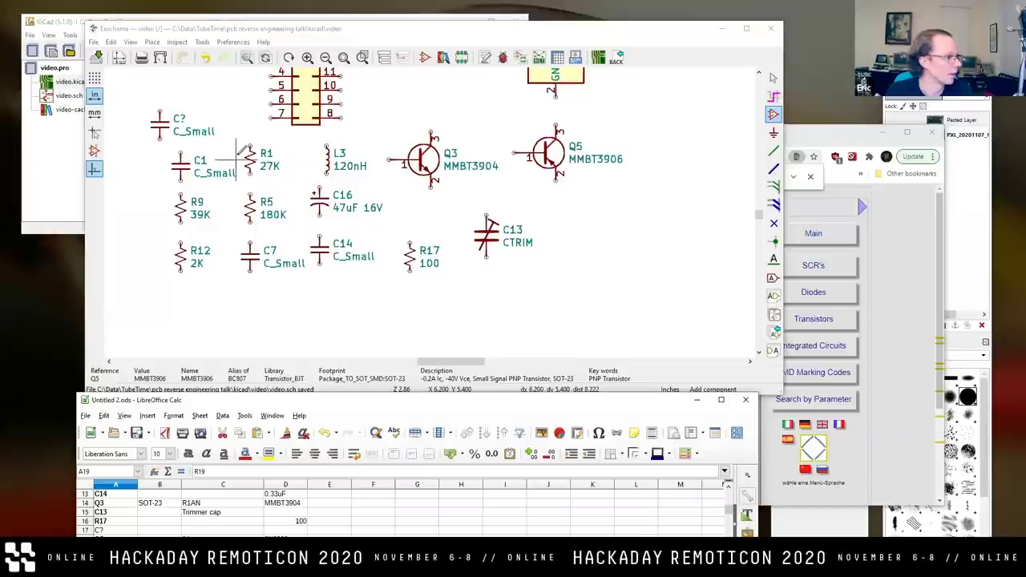
type("c7")
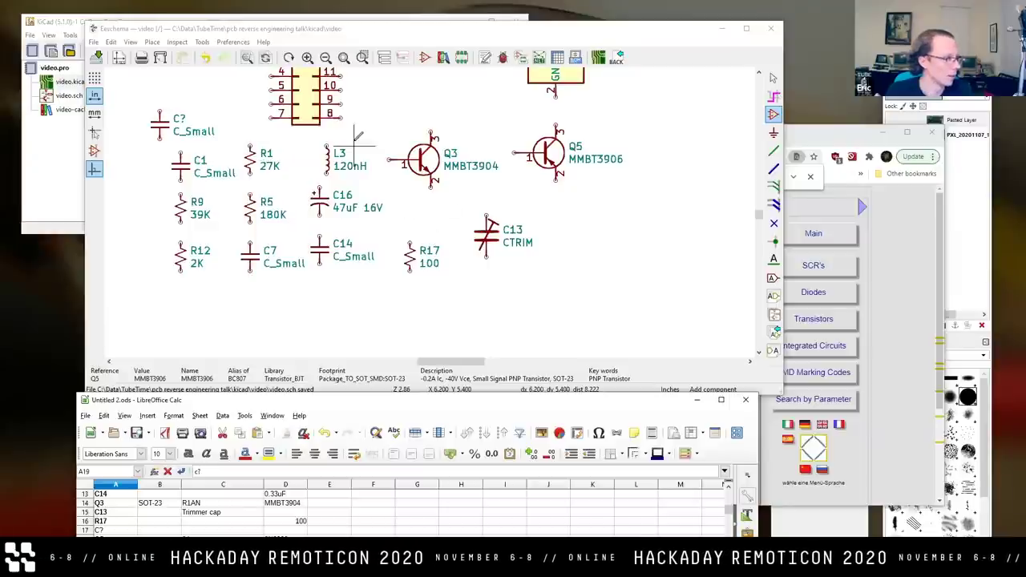
left_click(259, 168)
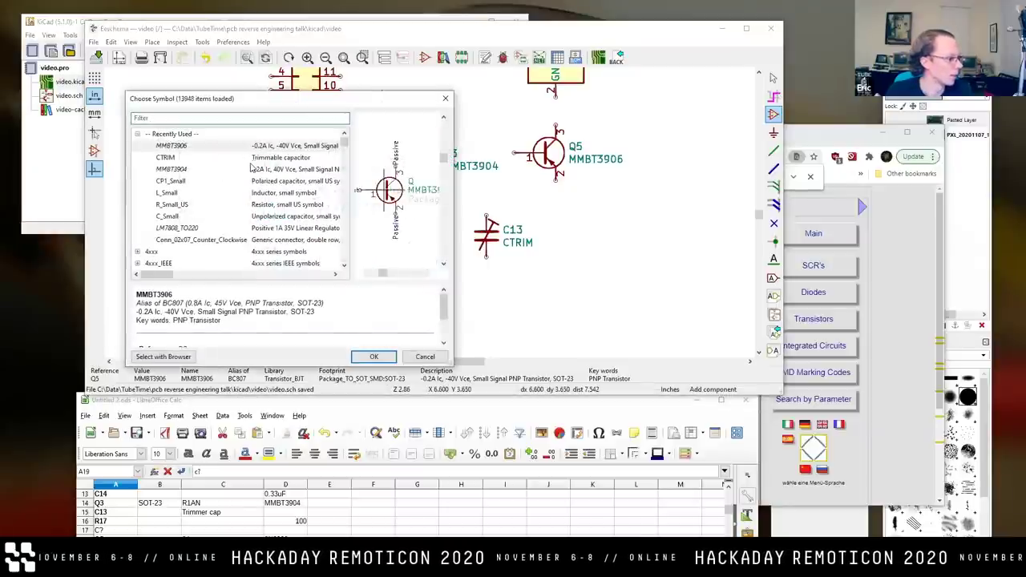
key("Escape")
left_click(350, 407)
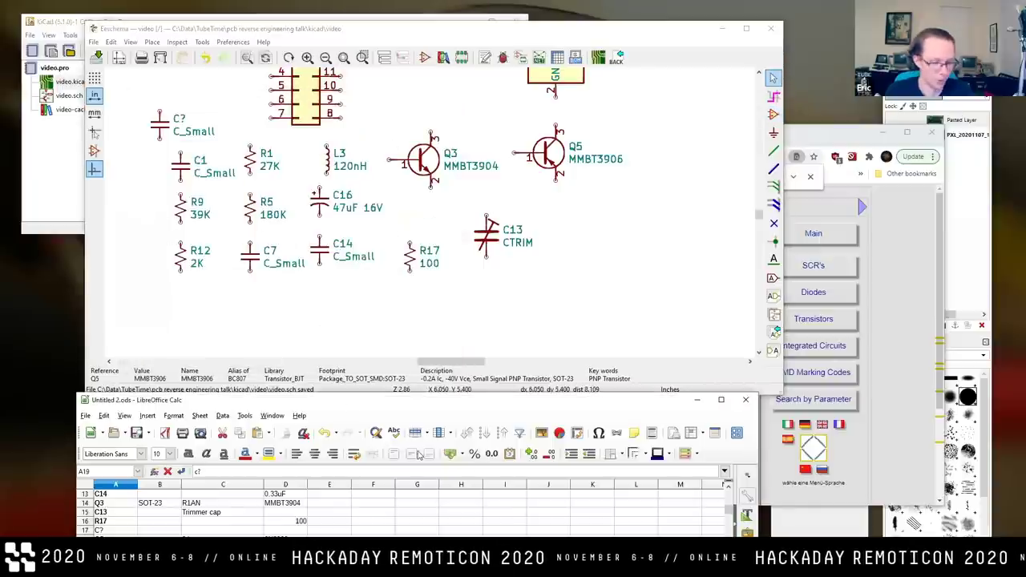
key("ctrl+z")
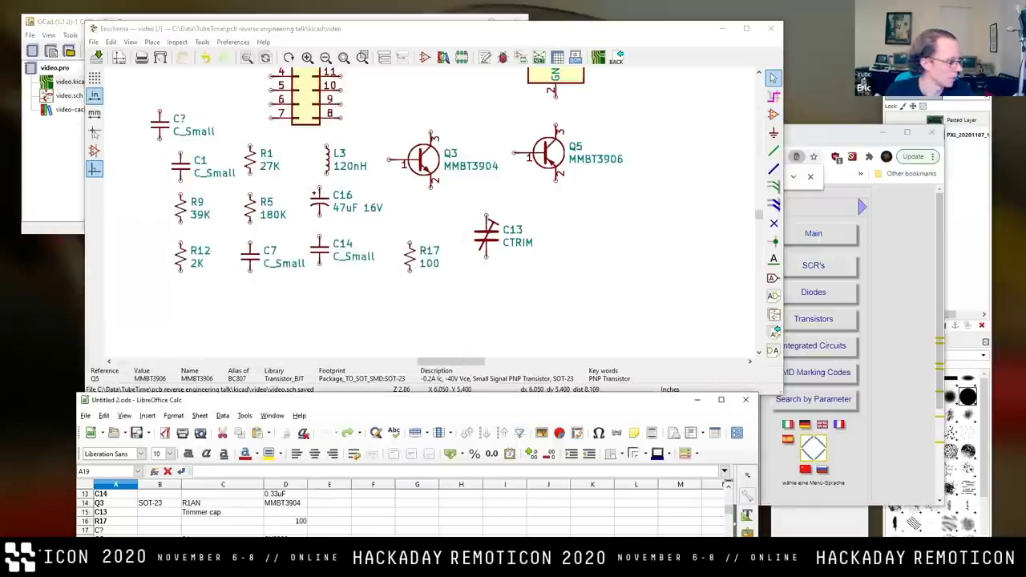
type("R19")
key("Return")
In Eeschema, place a copy of the R17 resistor below C13 with reference R19 and value 680.
left_click(485, 318)
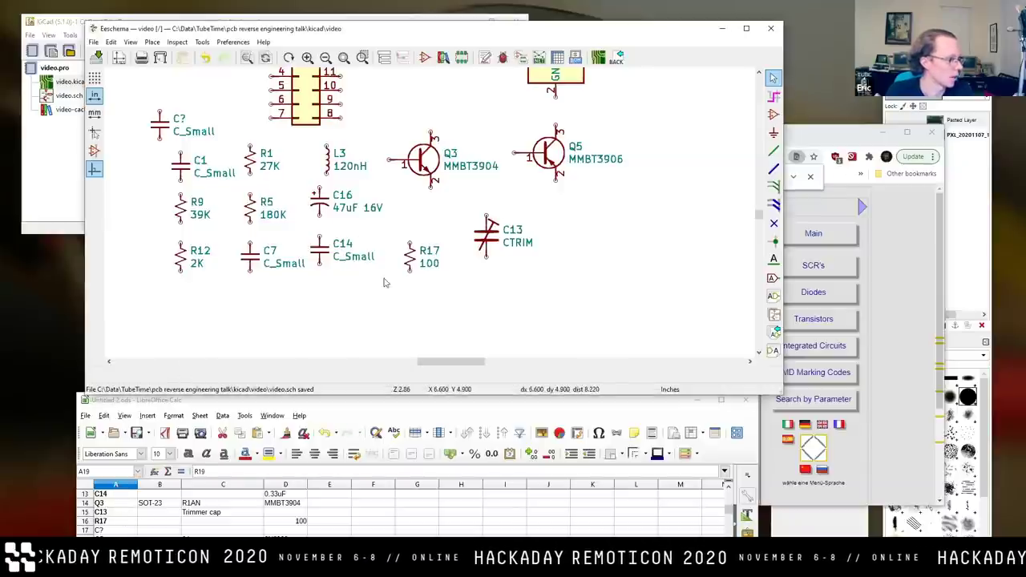
key("c")
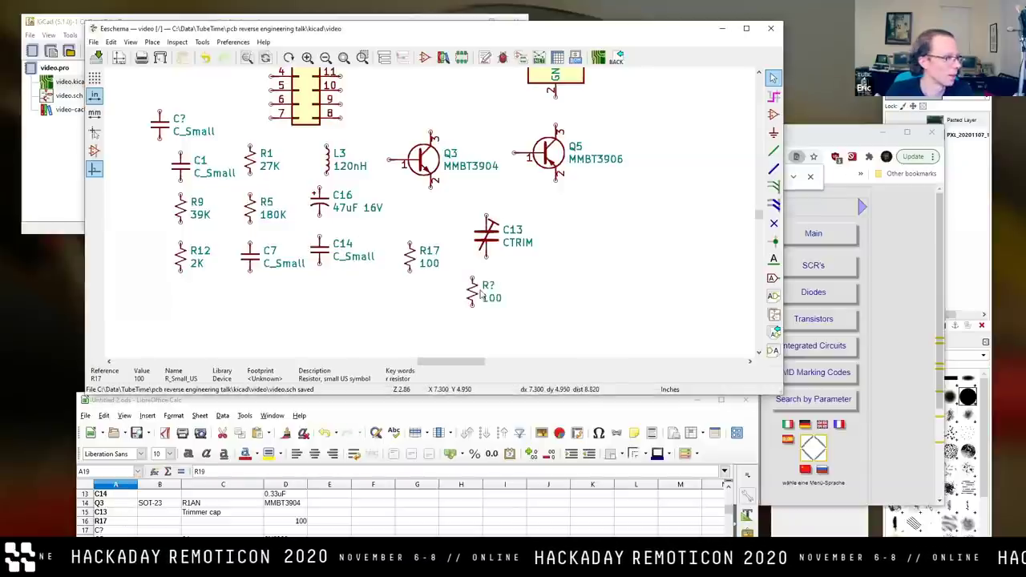
left_click(494, 287)
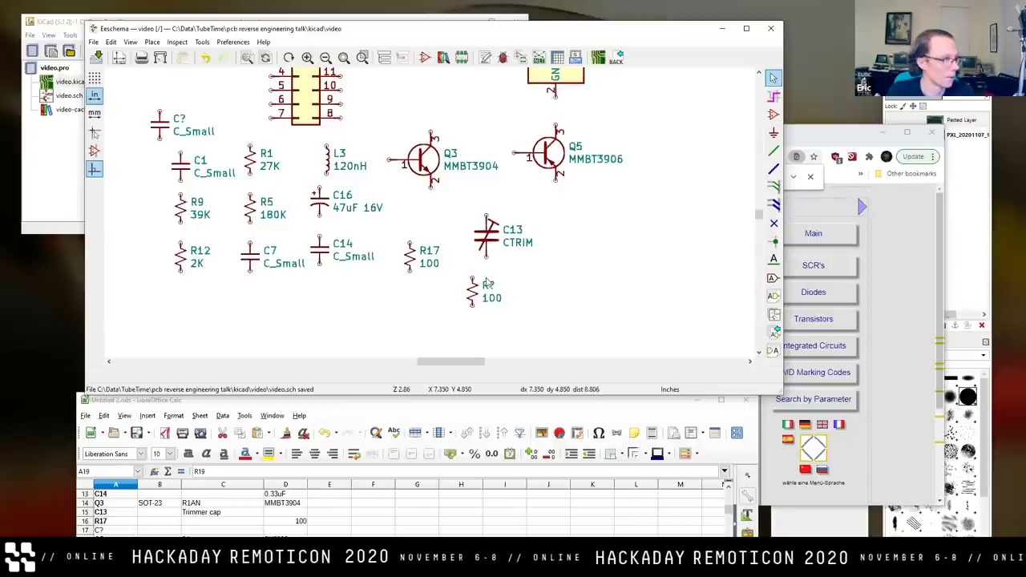
key("r")
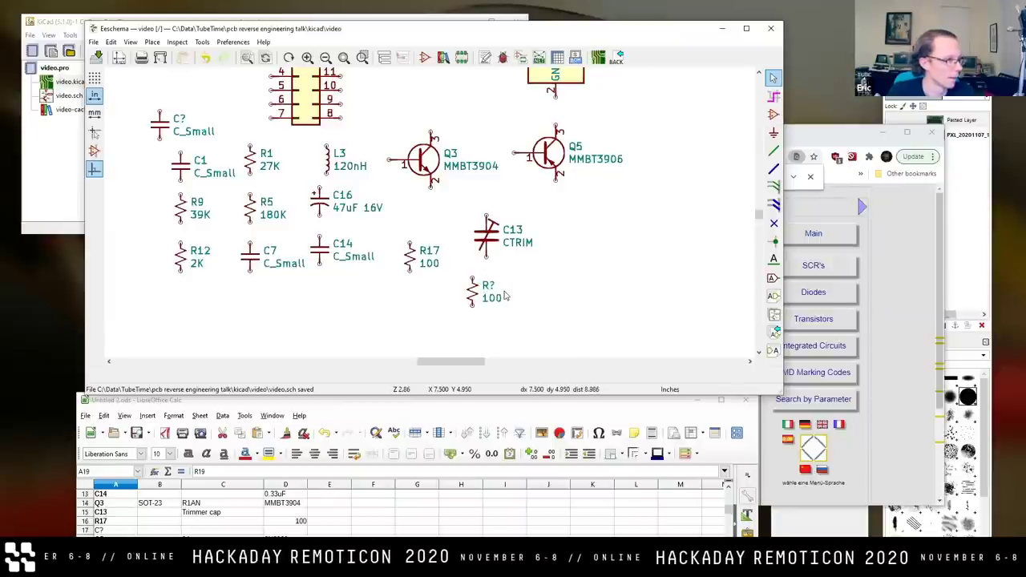
key("u")
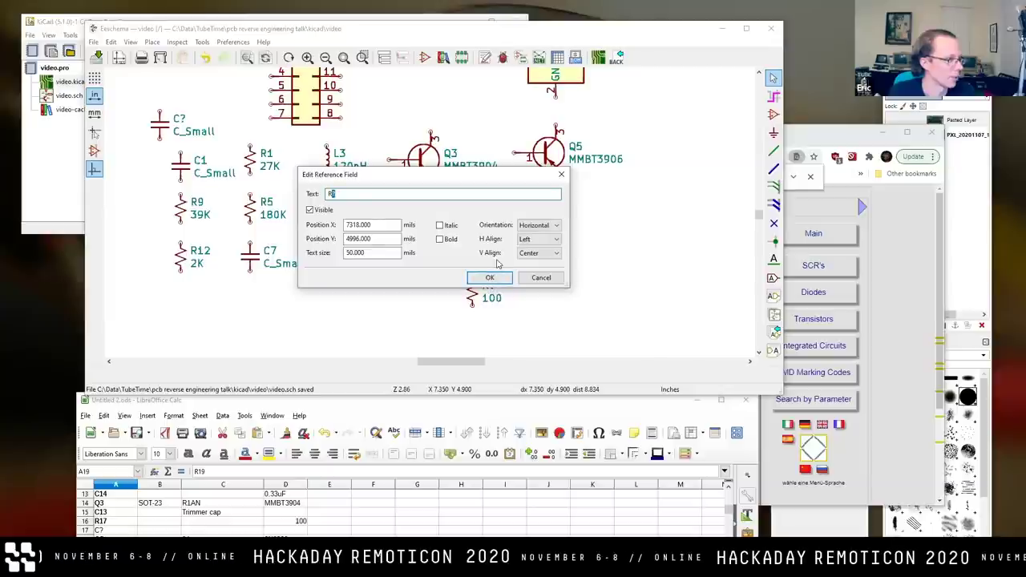
type("19")
key("Return")
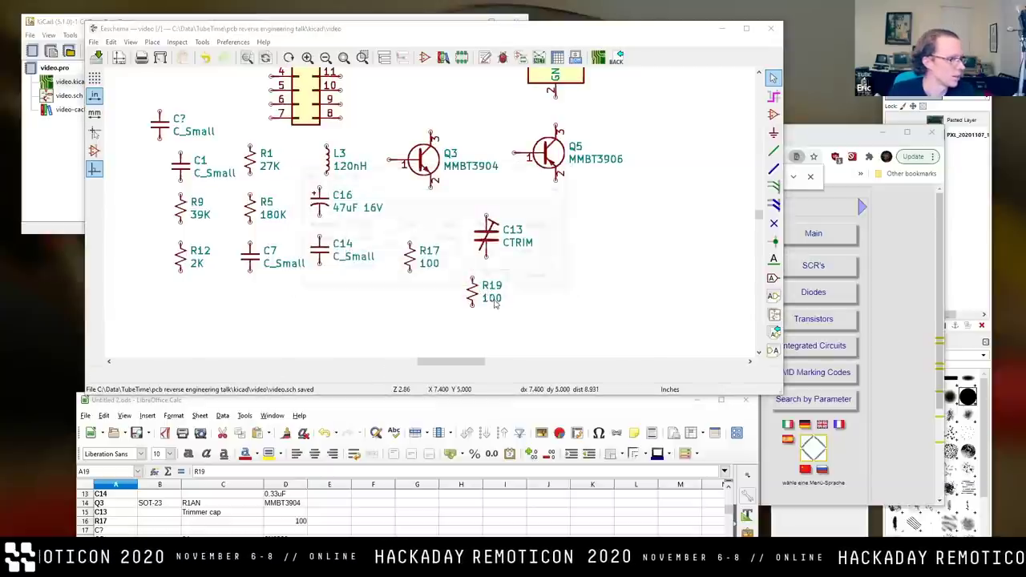
type("v680")
key("Return")
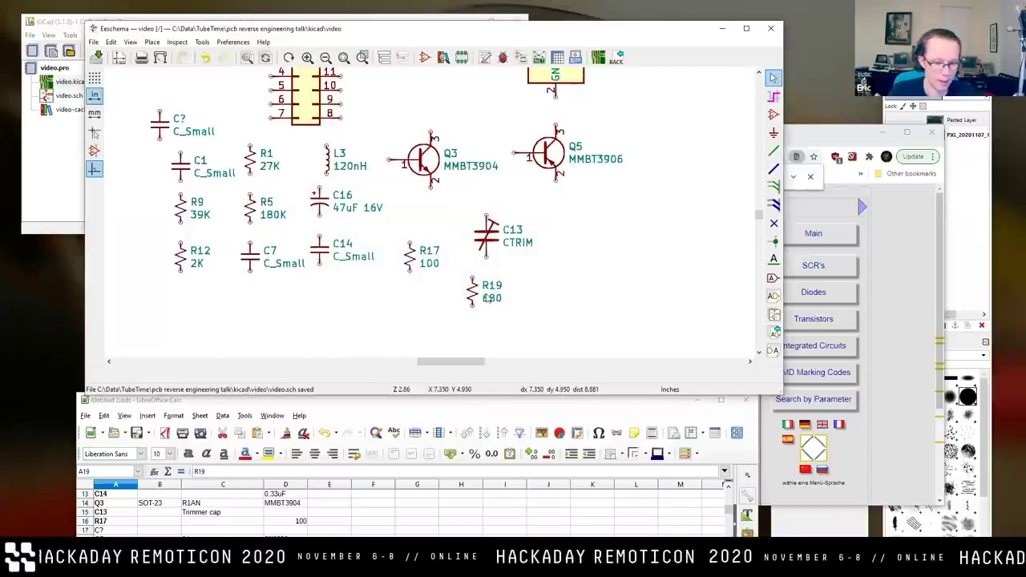
Duplicate the R19 resistor and place the copy directly to its right, leaving its reference unassigned.
key("ctrl+d")
left_click(539, 293)
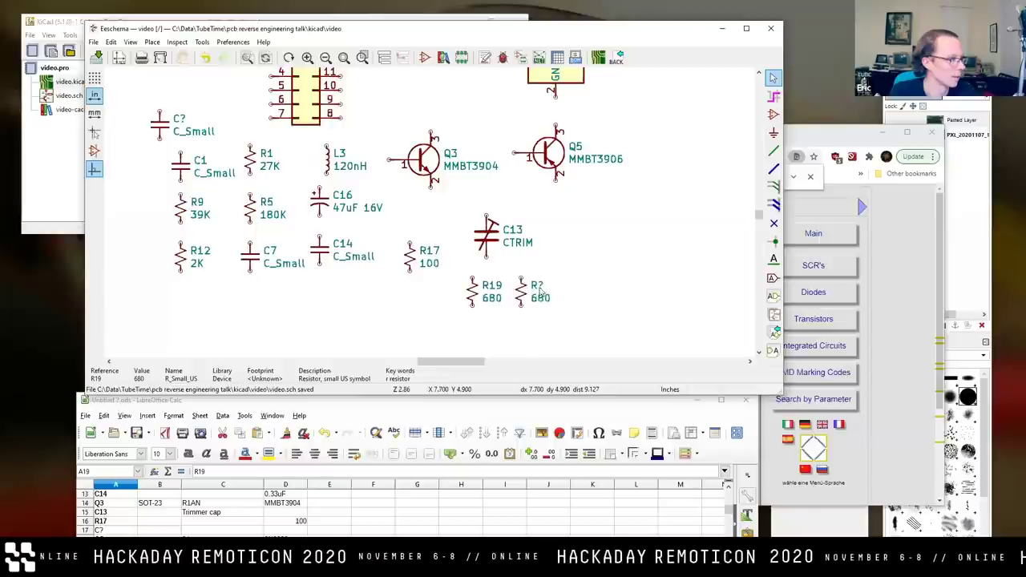
key("u")
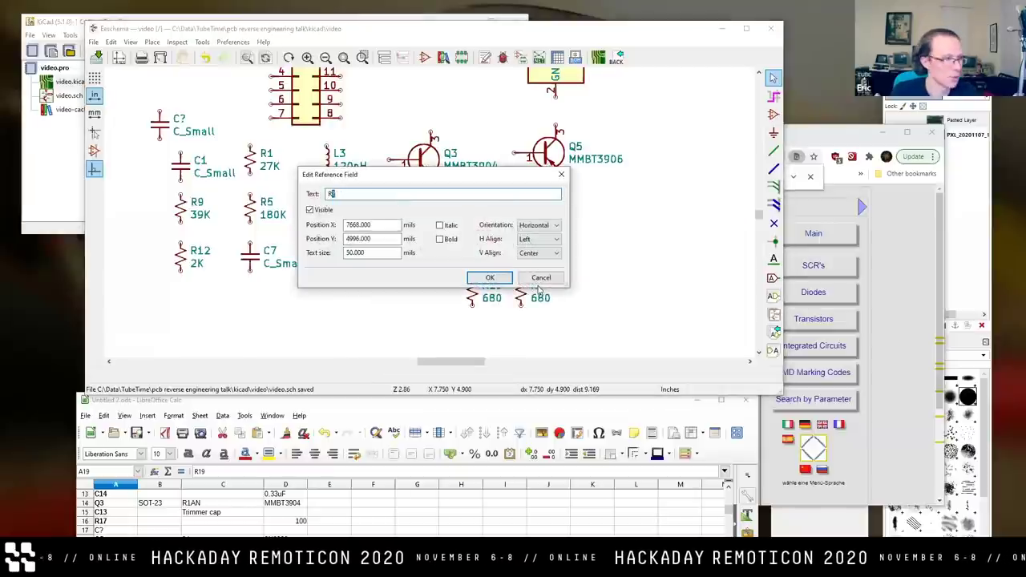
key("Escape")
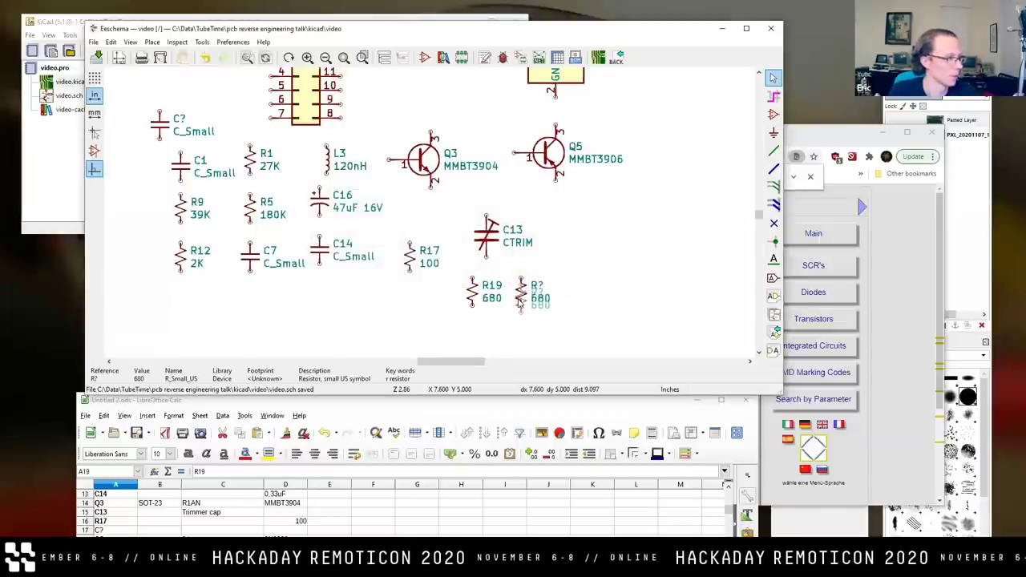
left_click(774, 114)
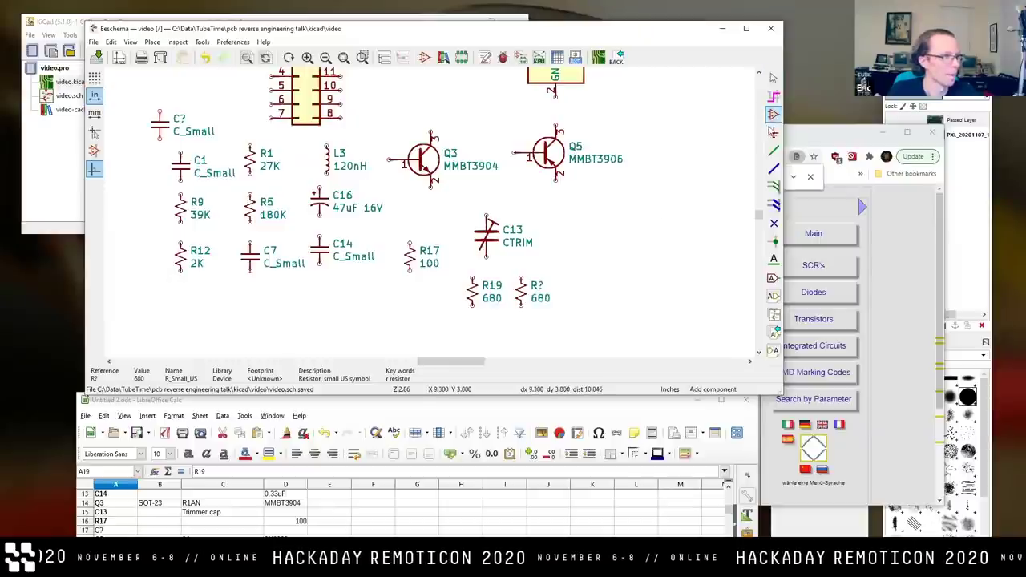
left_click(774, 77)
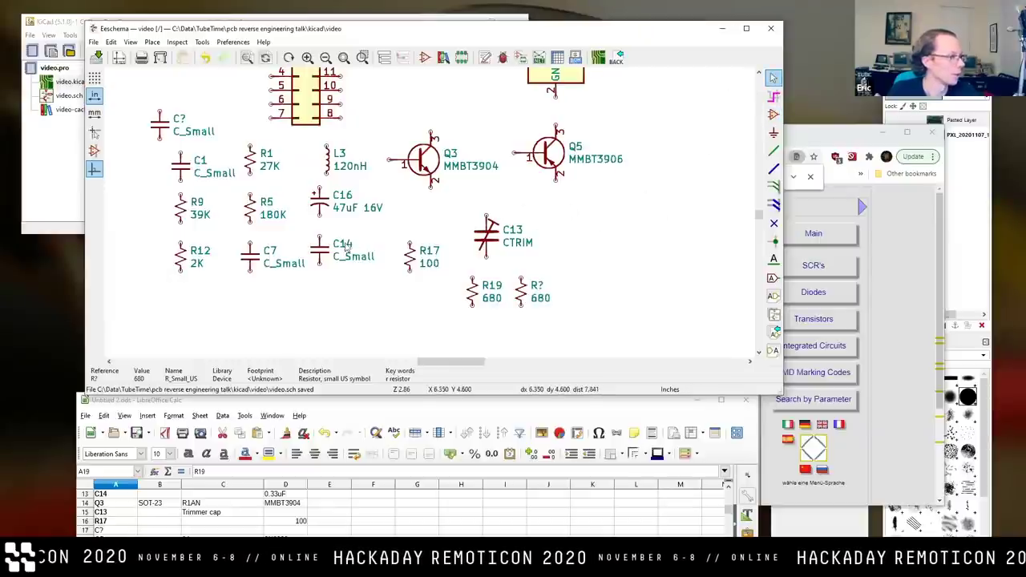
Copy the C14 capacitor to the spot below and to the right of C13 and set its reference to C15.
key("c")
left_click(578, 271)
type("u")
type("15")
left_click(490, 277)
Switch to the LibreOffice Calc parts list and make the R19 entry bold.
left_click(131, 533)
scroll(321, 513, "down", 1)
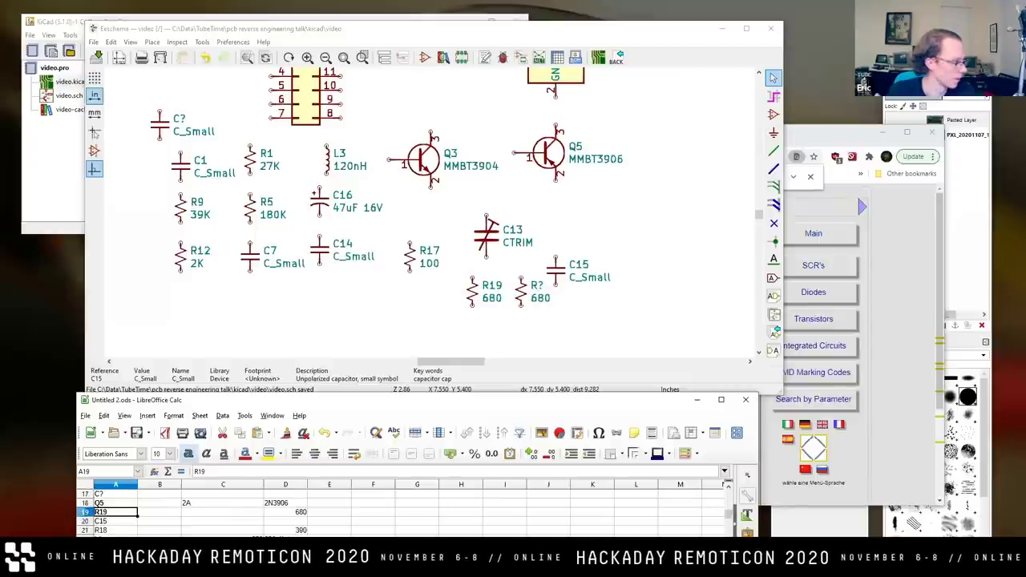
In Eeschema, set the unassigned resistor to the right of R19 to reference R18 and value 390.
left_click(119, 530)
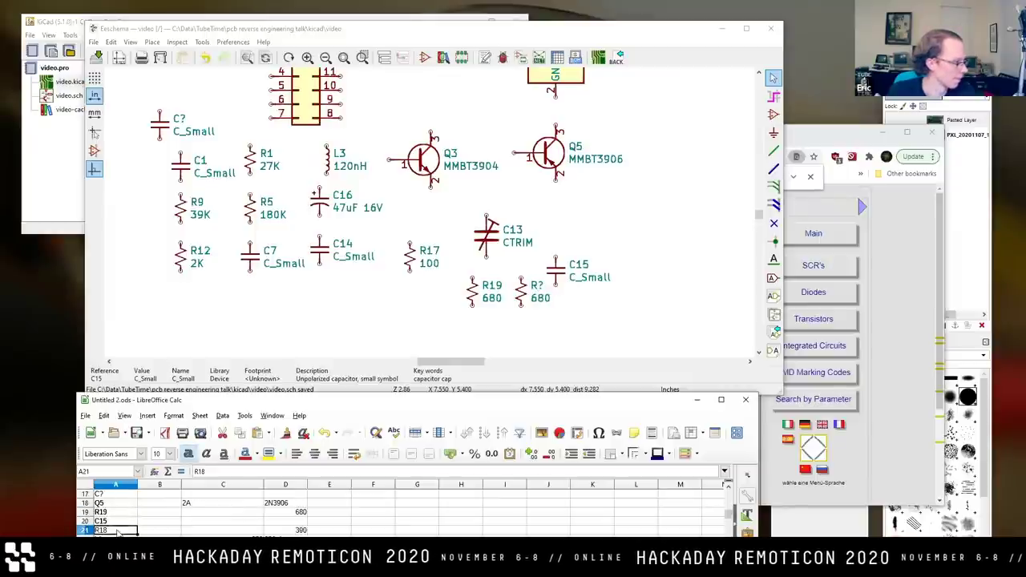
left_click(535, 286)
type("u1")
key("Return")
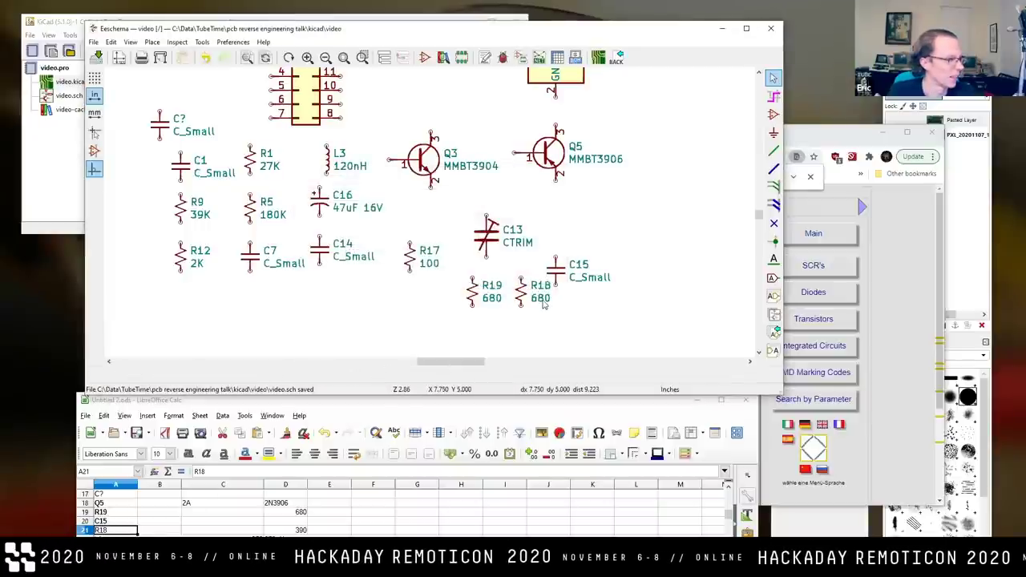
type("v3")
key("Return")
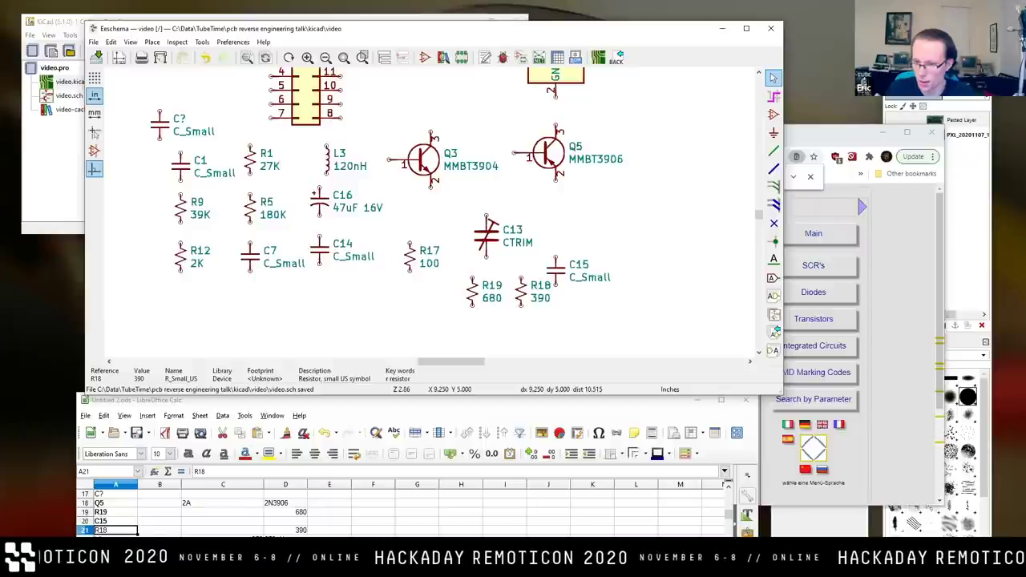
Switch to the LibreOffice Calc parts list and make the R18 entry bold.
left_click(409, 403)
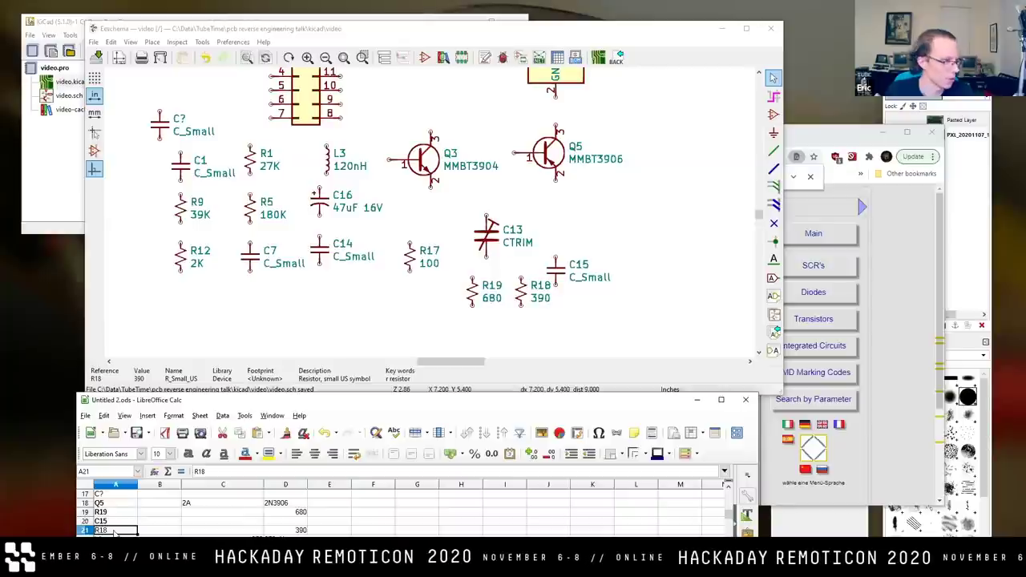
key("Down")
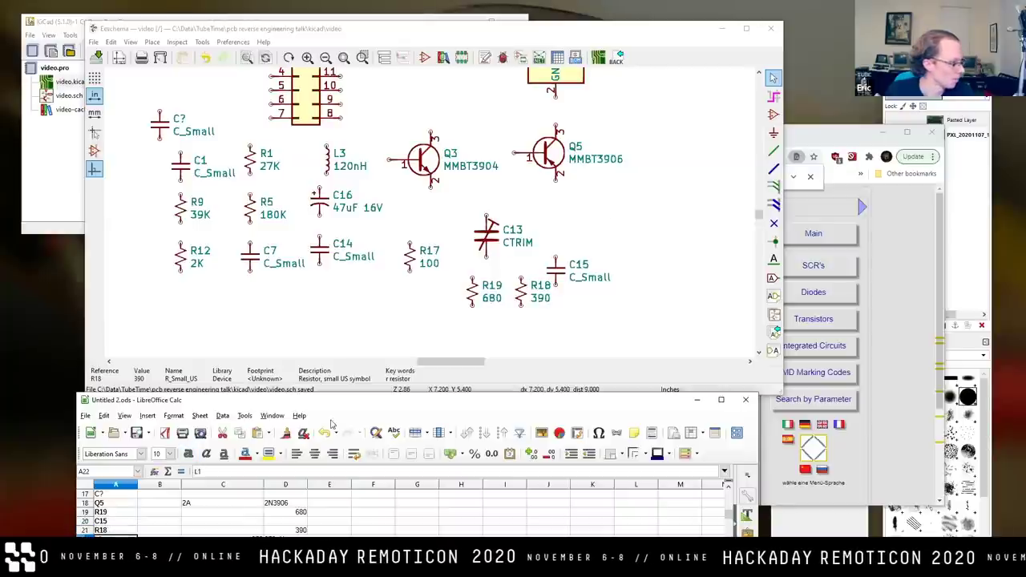
In Eeschema, place two copies of the L3 inductor below and to the right of Q5 and set their references to L1 and L2.
left_click(439, 36)
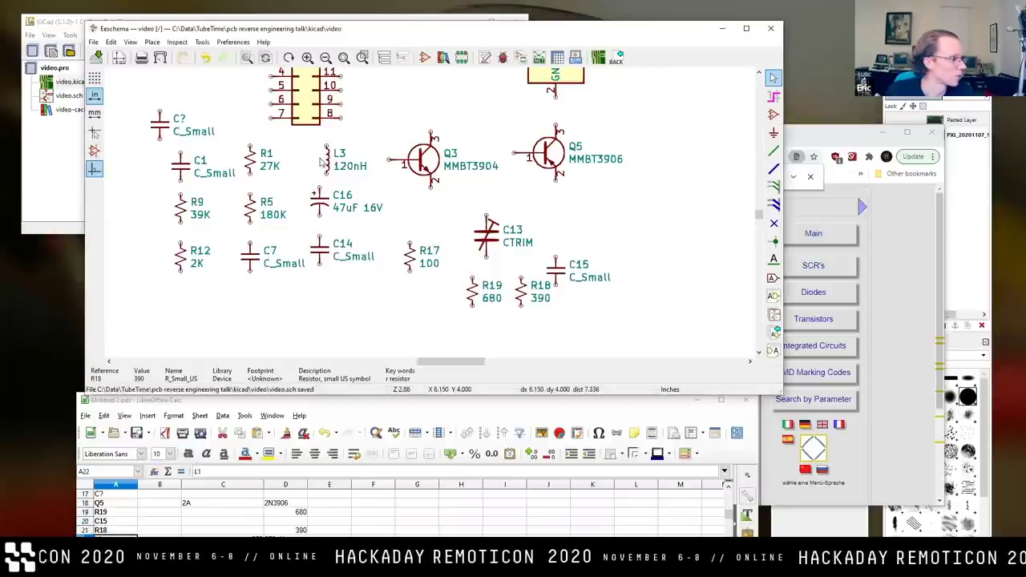
left_click(328, 161)
key("c")
left_click(605, 210)
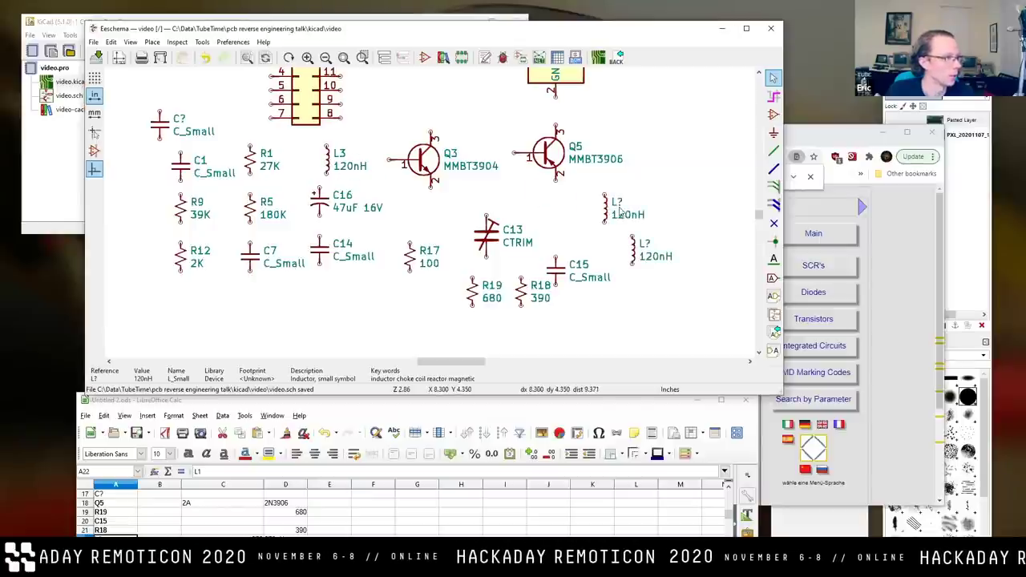
type("uF 1")
key("Return")
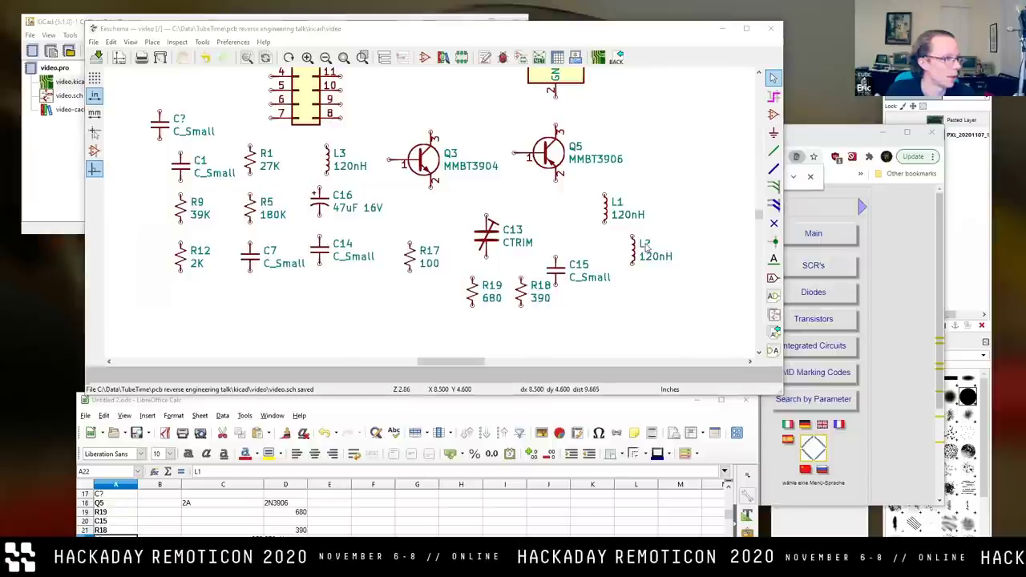
type("u2")
key("Return")
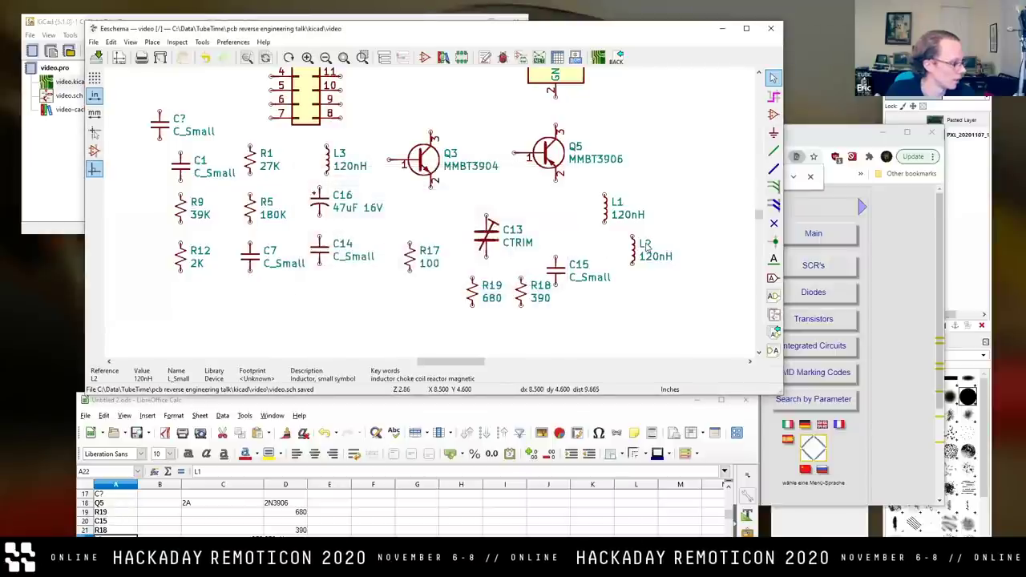
Set the value of inductor L1 to 270nH and that of L2 to 220nH.
type("v")
type("270nH")
key("Return")
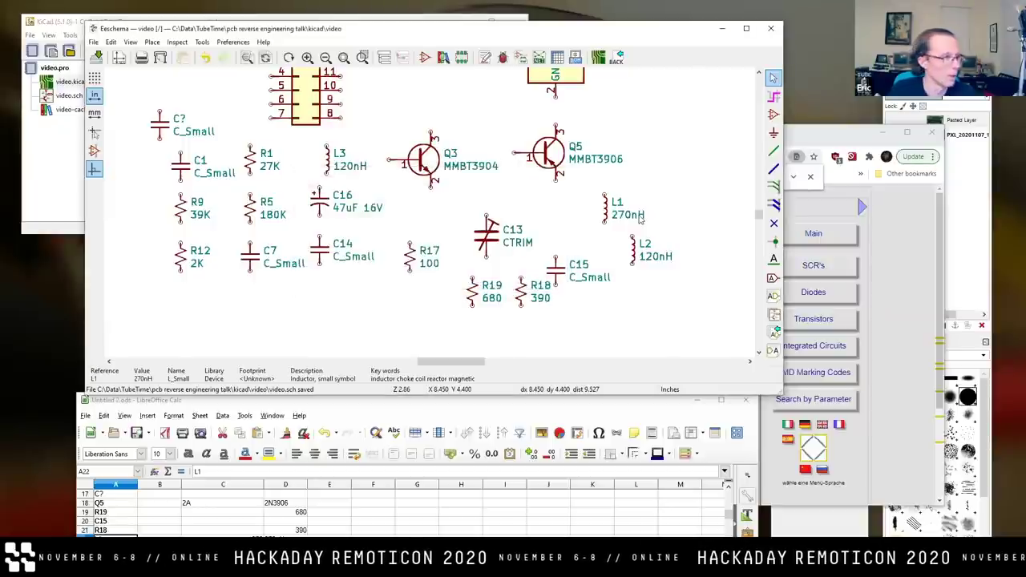
type("v220nH")
key("Return")
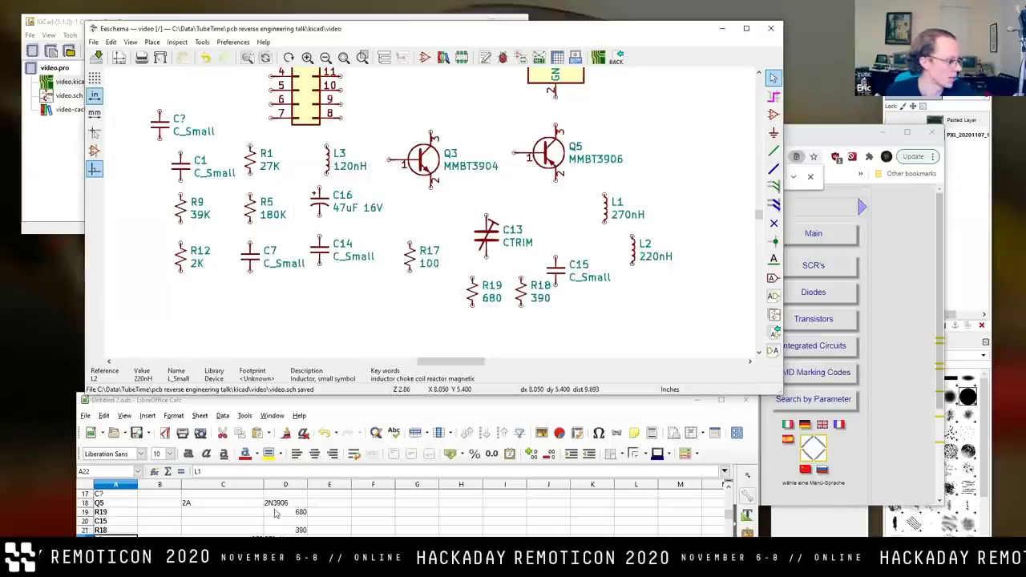
Switch to the LibreOffice Calc parts list and make the L1 and L2 entries bold.
key("alt+Tab")
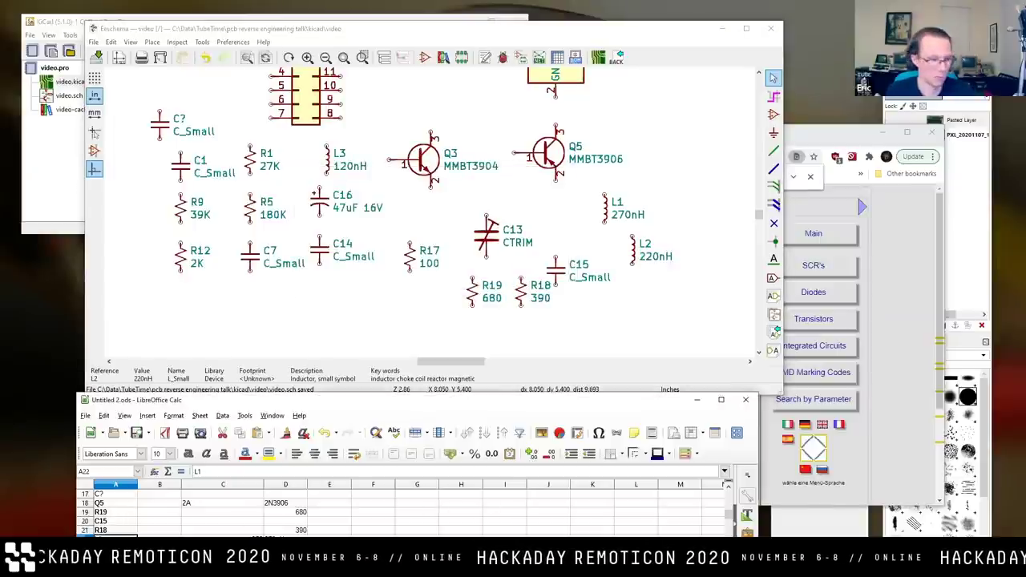
key("Down")
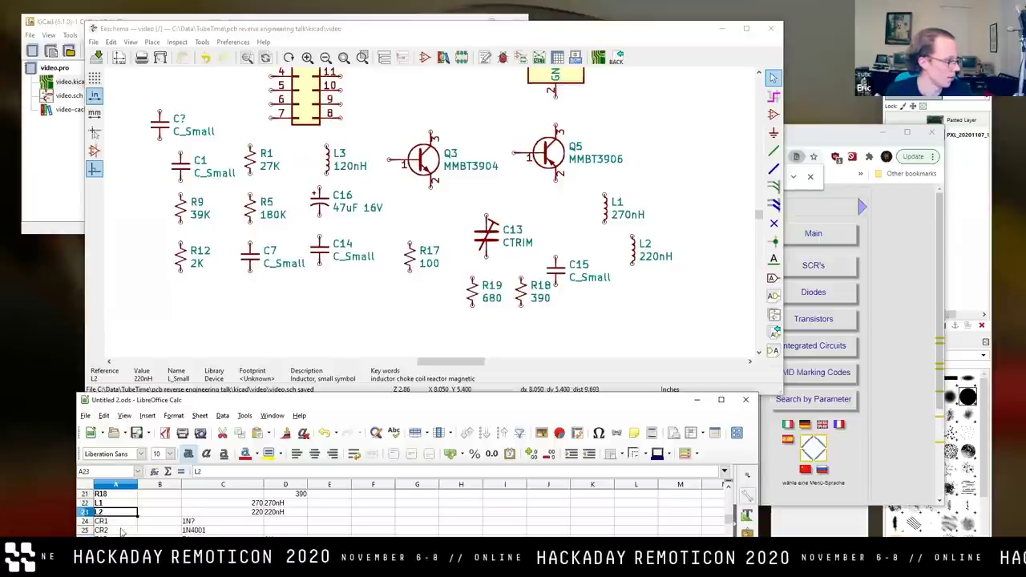
In Eeschema, find the filled small diode symbol D_Small_ALT and place it to the right of Q5.
left_click(773, 115)
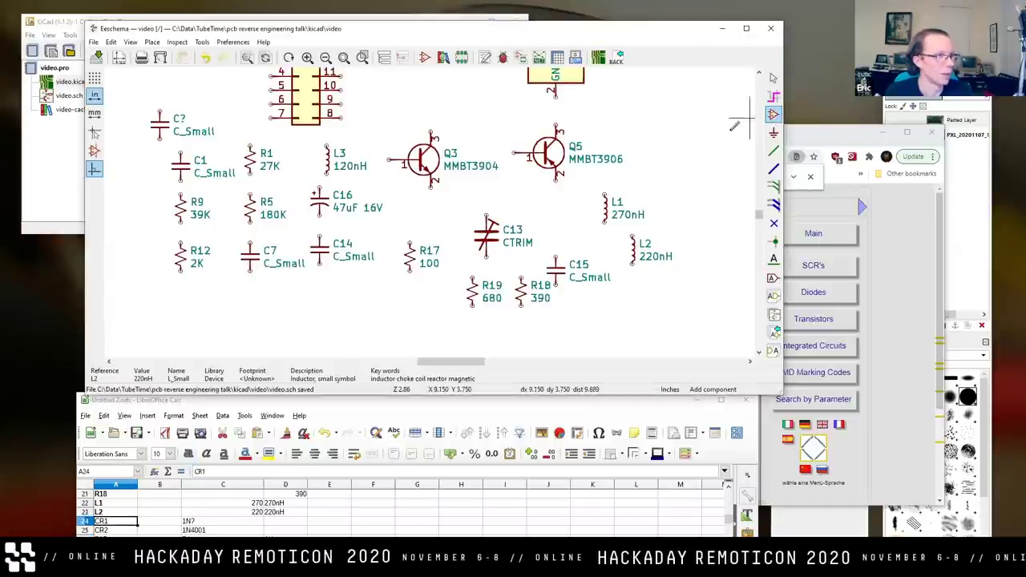
left_click(646, 147)
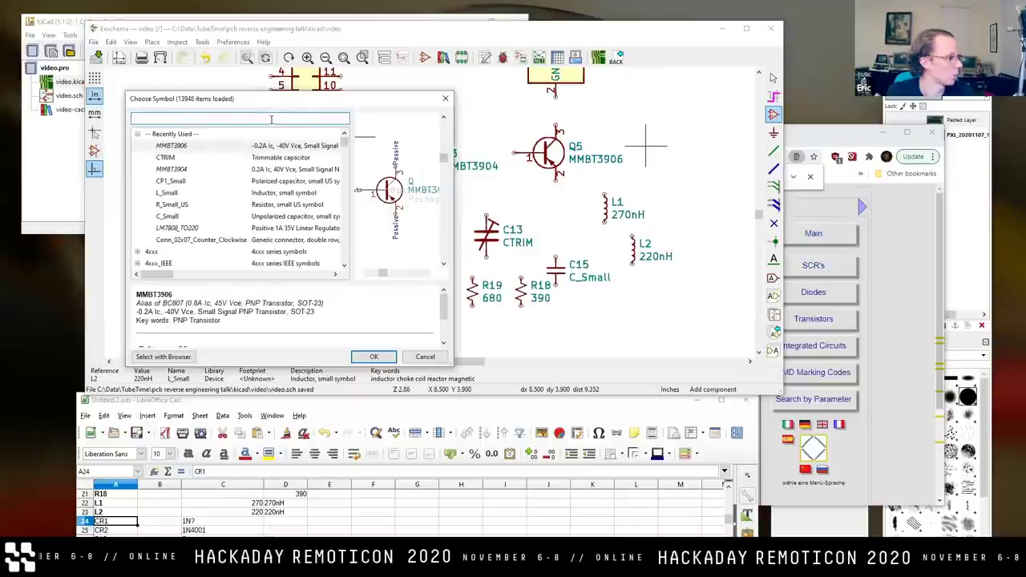
type("d")
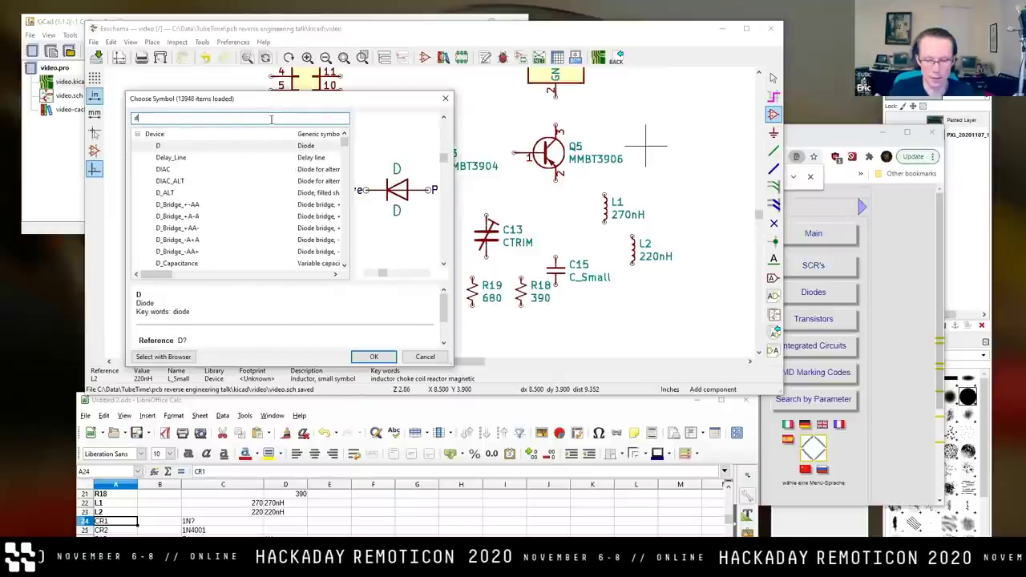
type("_small")
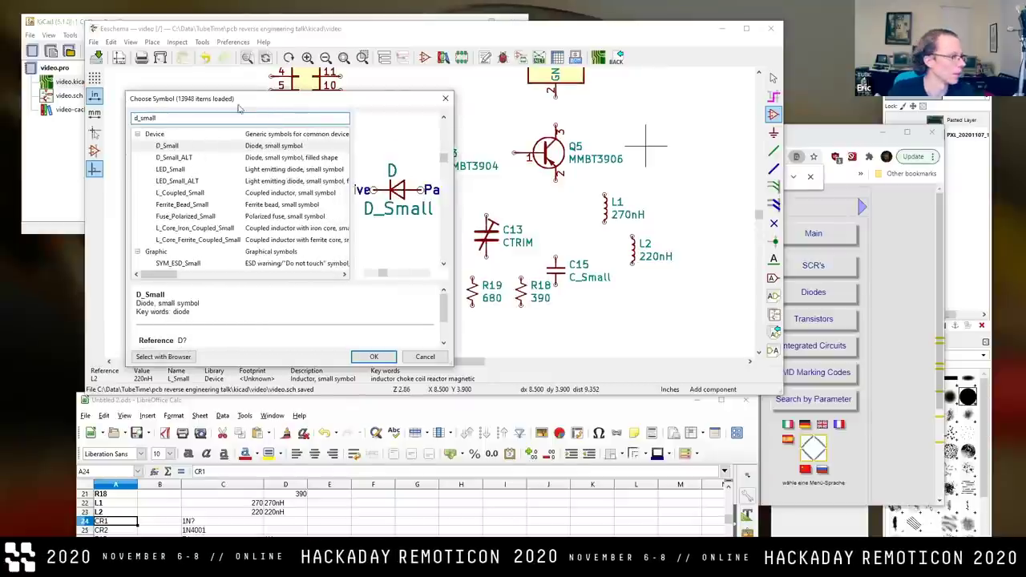
left_click(196, 160)
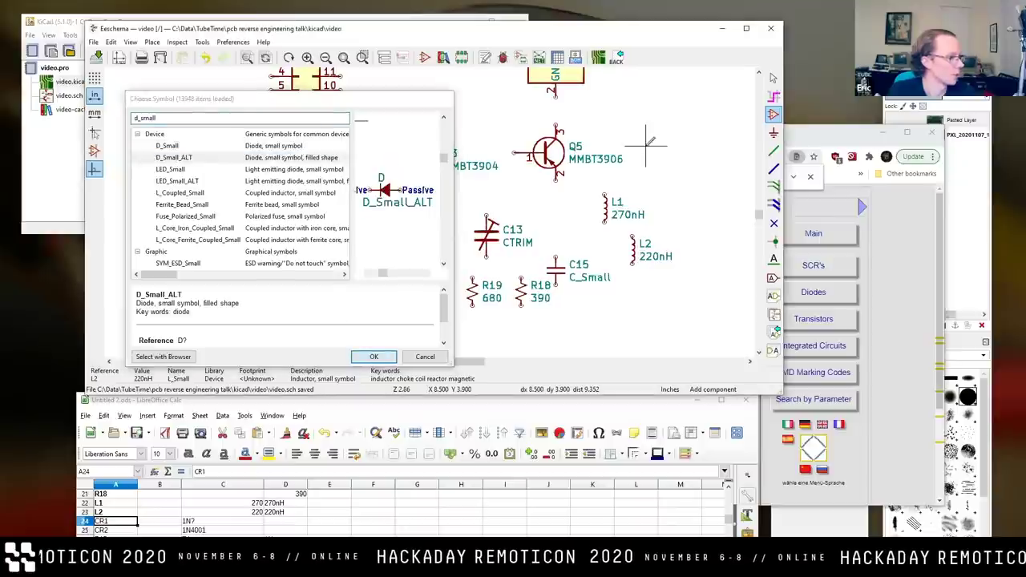
left_click(372, 357)
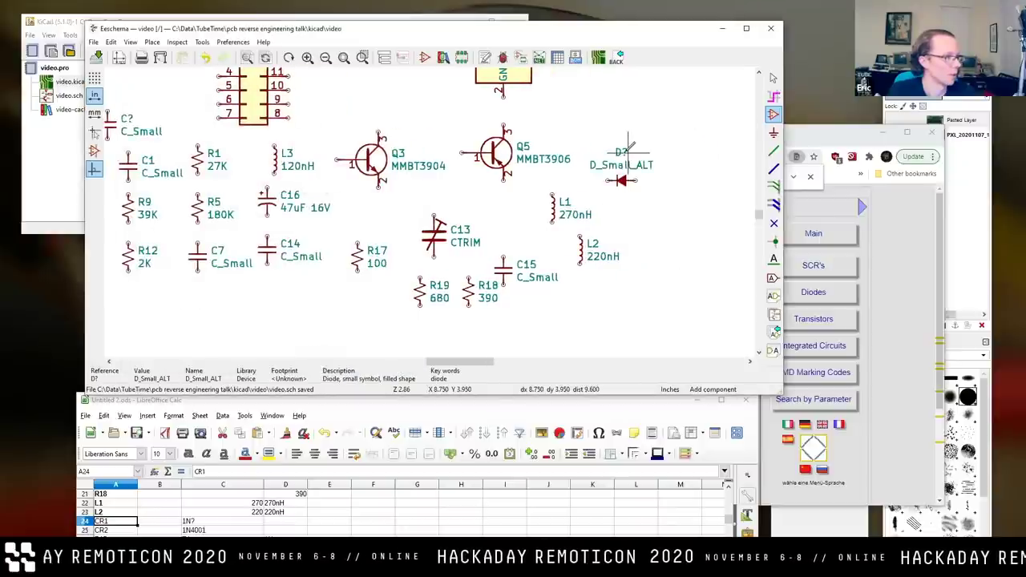
Set the new diode's reference to CR1 and its value to 1N.
left_click(630, 149)
type("u")
type("CR")
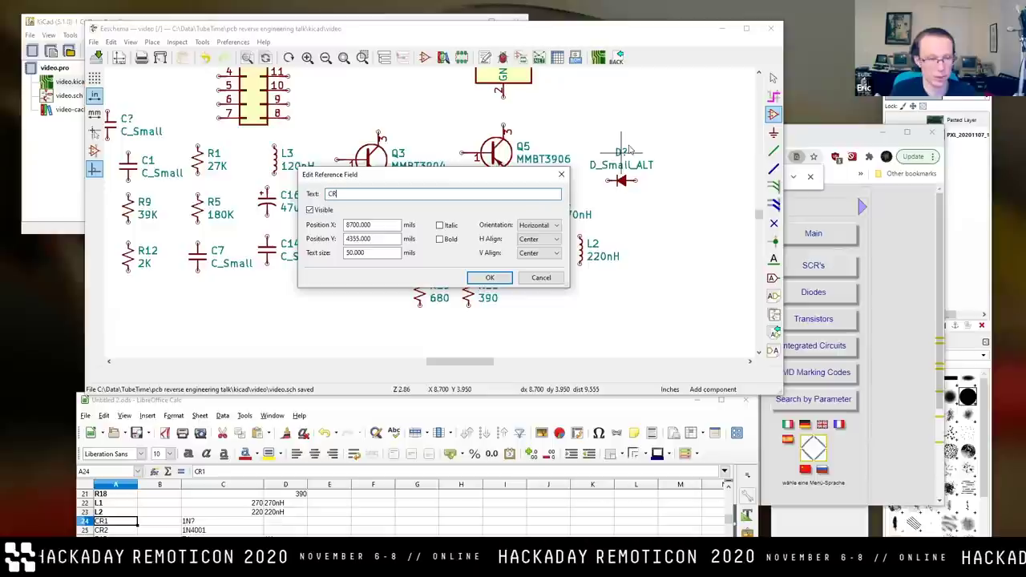
type("1")
left_click(490, 278)
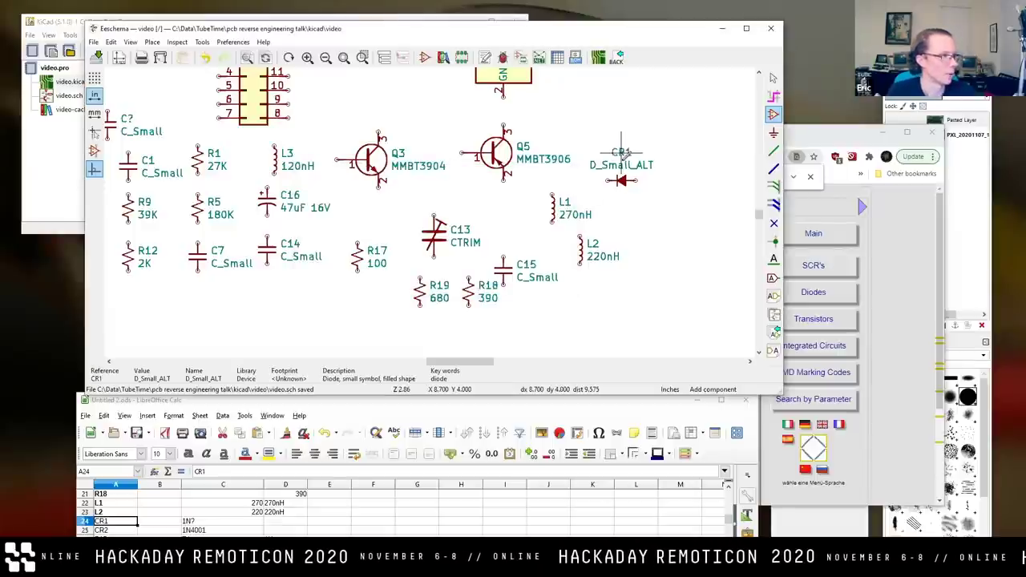
type("v1")
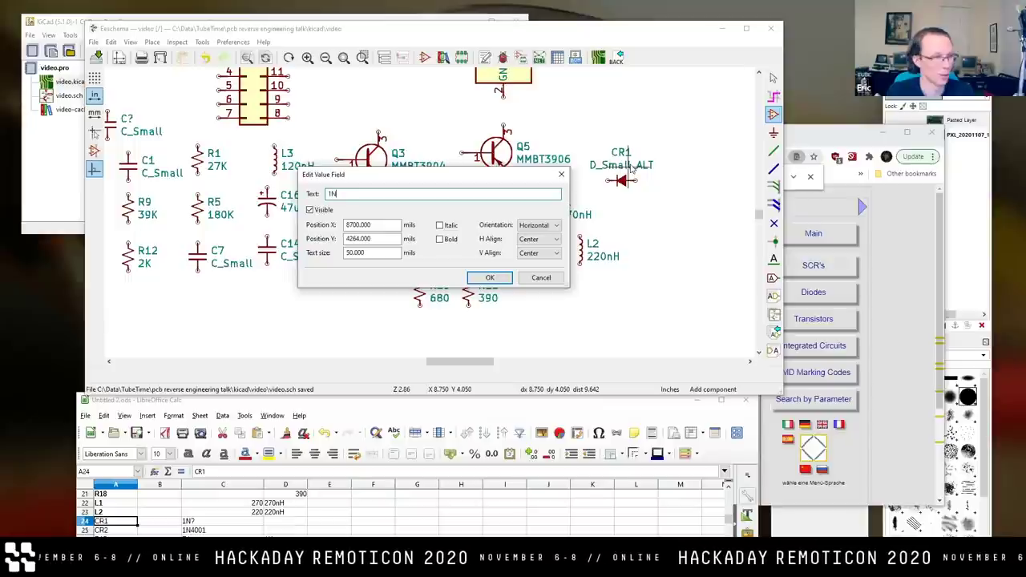
type("N40")
key("BackSpace")
key("BackSpace")
key("Return")
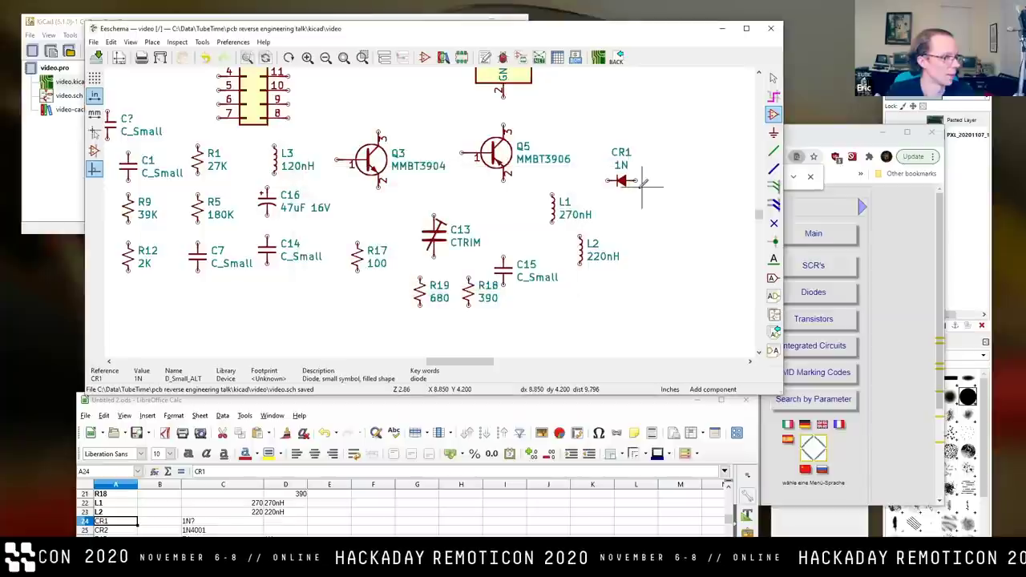
Place a copy of the CR1 diode directly below it with reference CR2 and value 1N4001.
key("c")
left_click(636, 222)
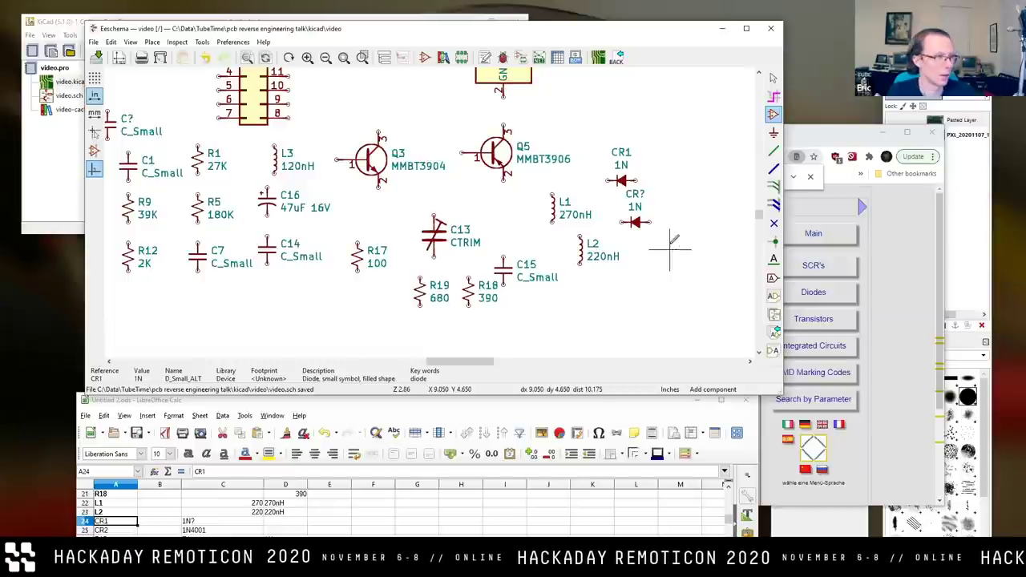
double_click(641, 193)
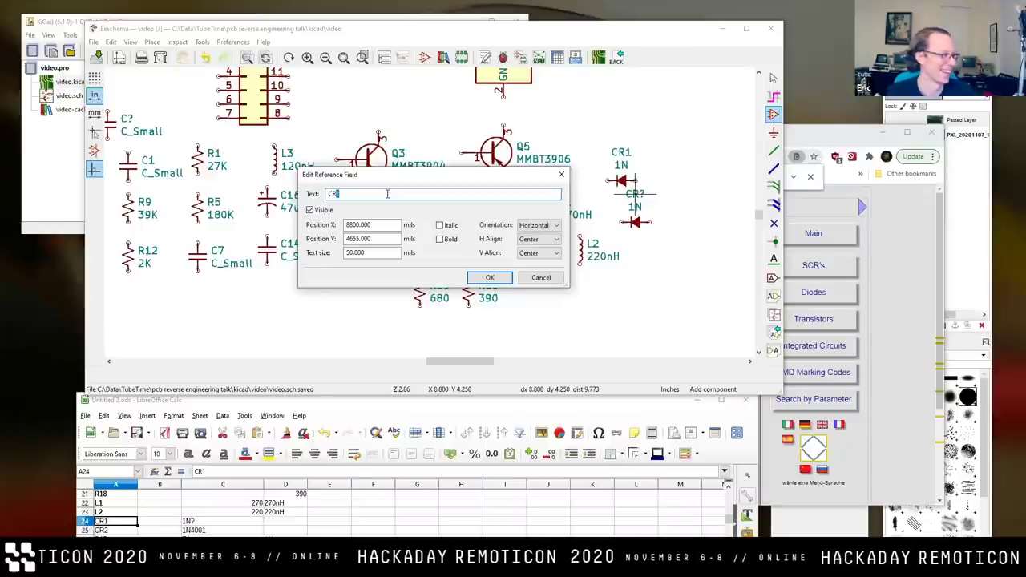
type("2")
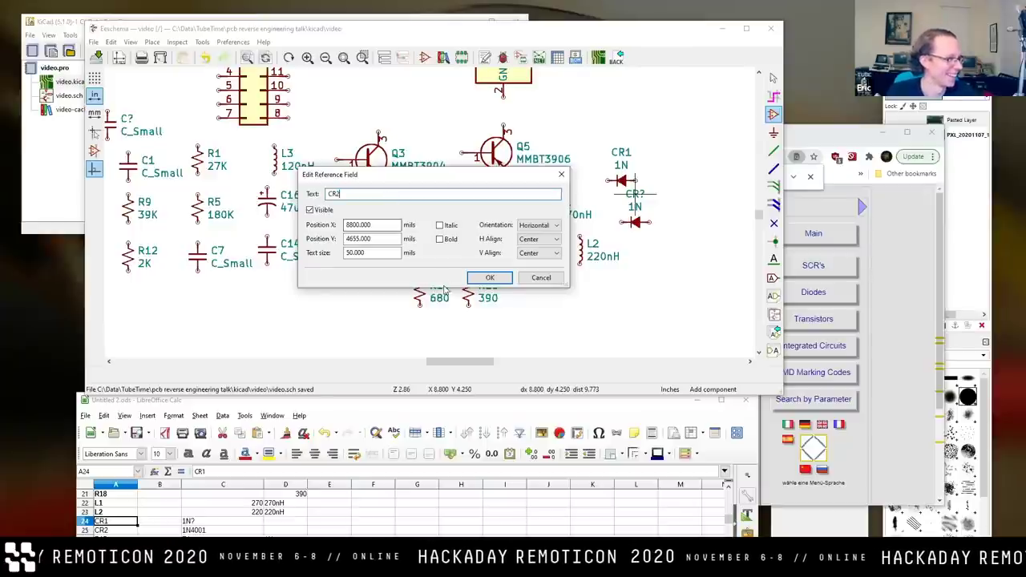
left_click(488, 279)
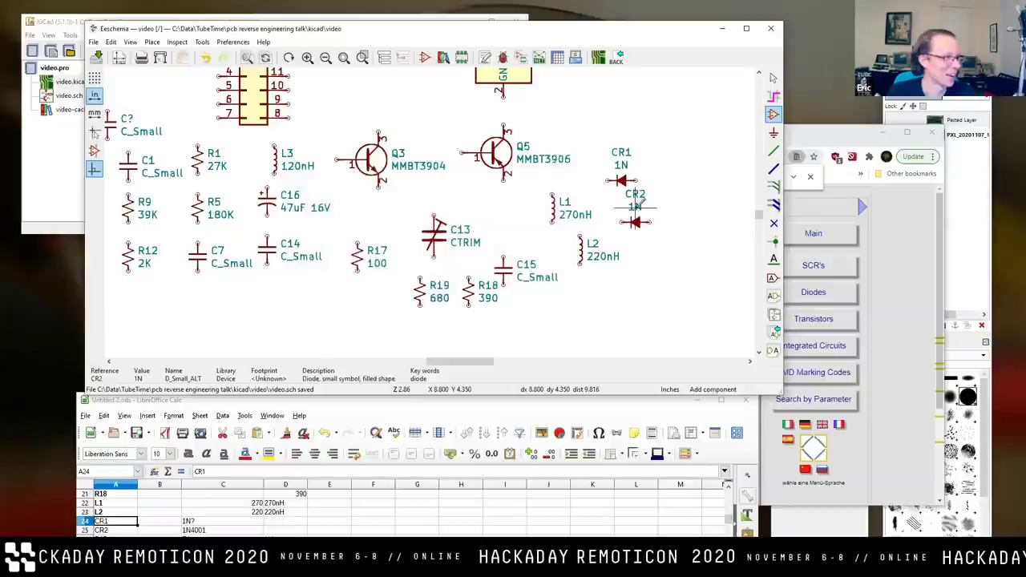
key("v")
key("End")
type("4001")
key("Return")
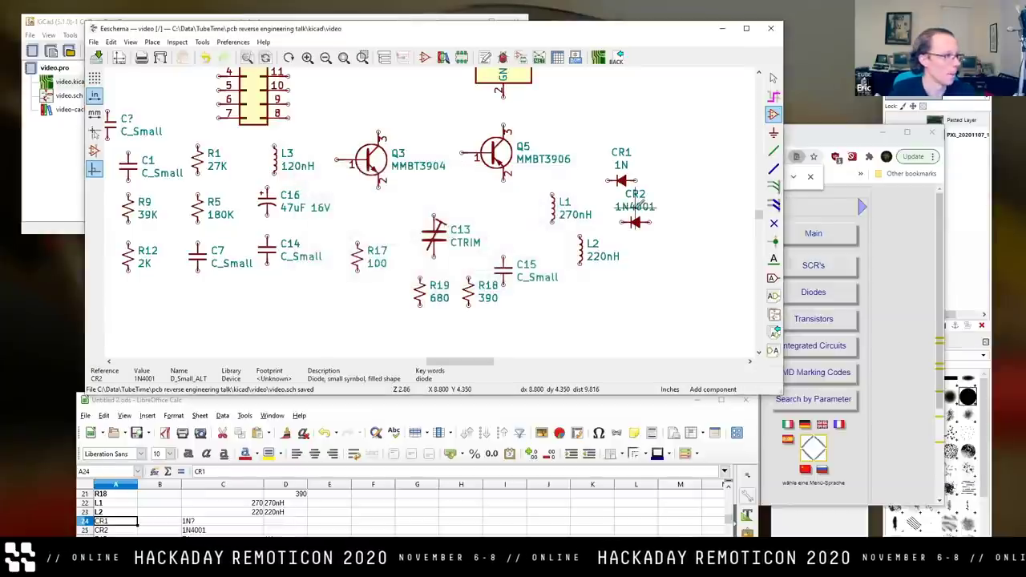
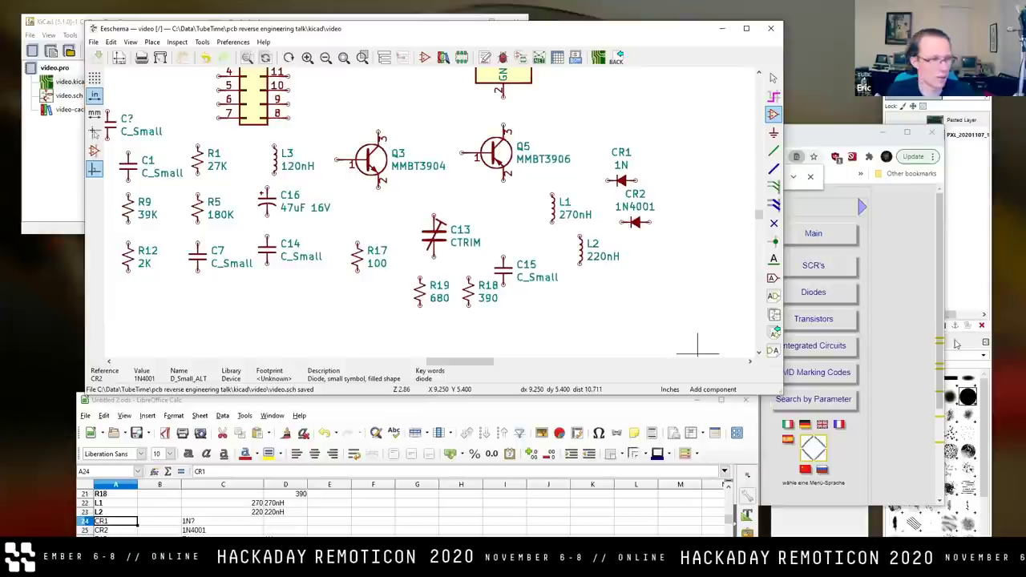
Switch to the LibreOffice Calc parts list and make the CR1 and CR2 entries bold.
left_click(574, 409)
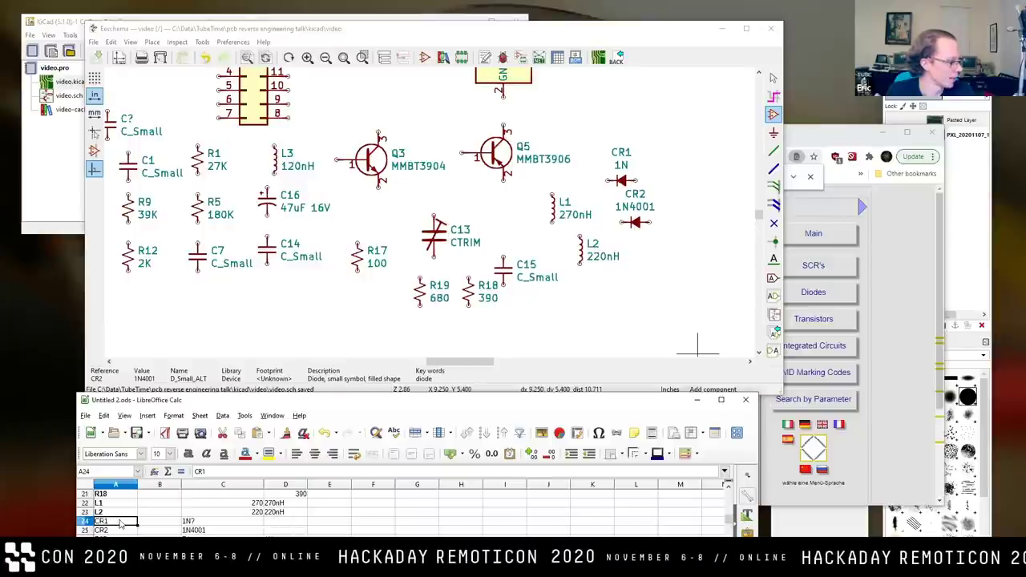
key("ctrl+b")
key("Down")
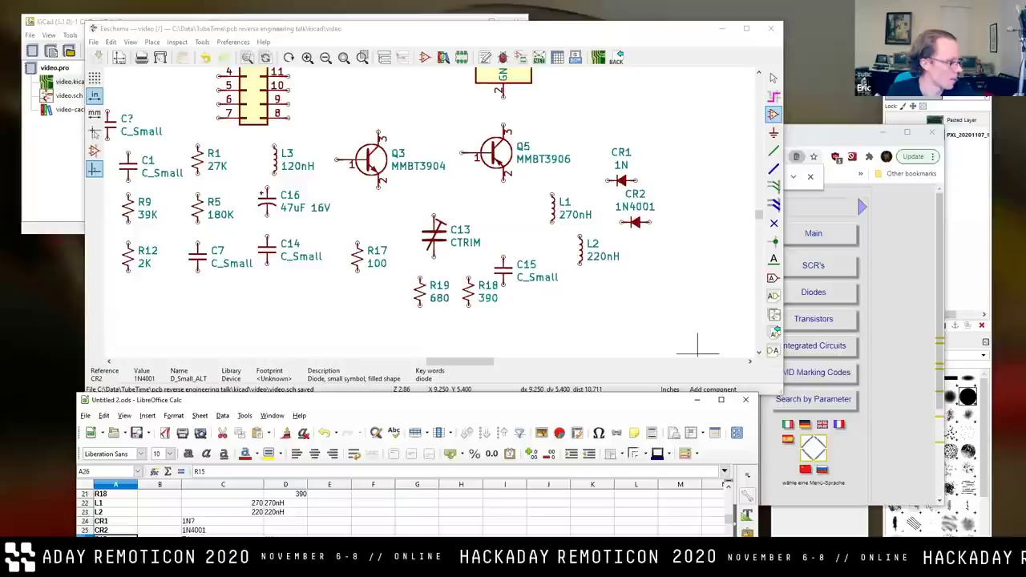
In Eeschema, find the potentiometer symbol R_POT and place it to the right of U2.
left_click(564, 382)
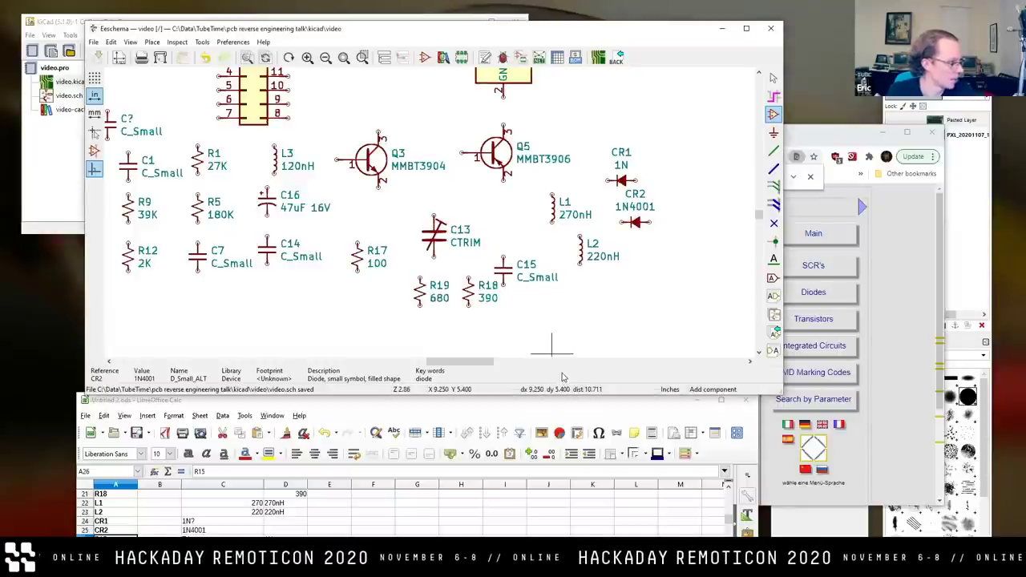
left_click(586, 304)
type("trimm")
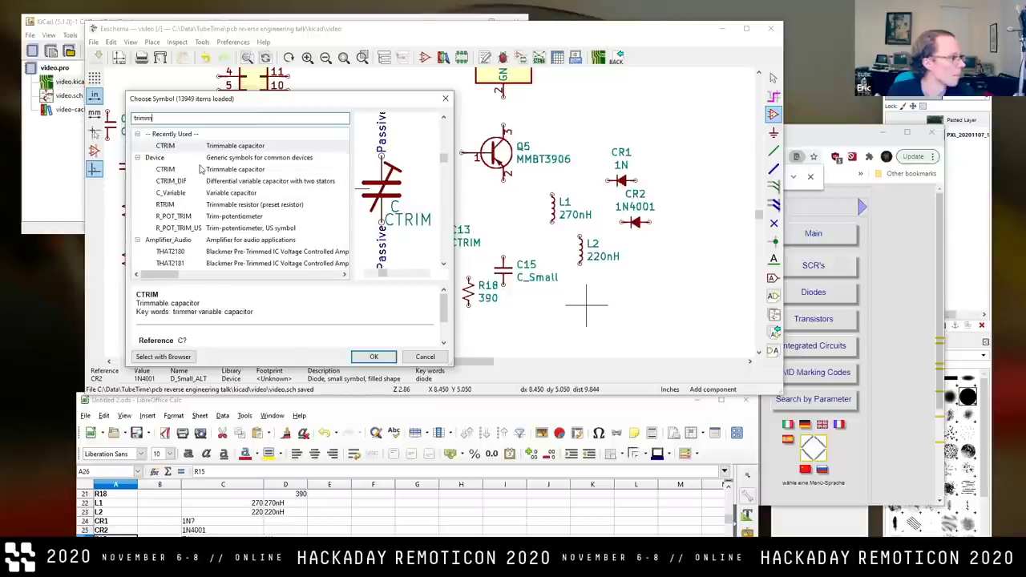
left_click(179, 206)
left_click(186, 217)
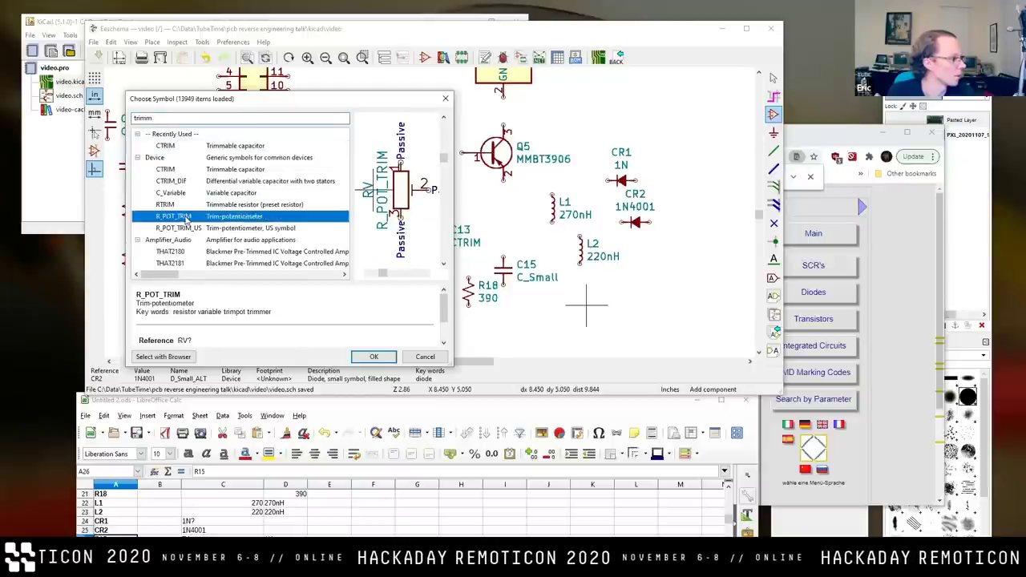
double_click(163, 117)
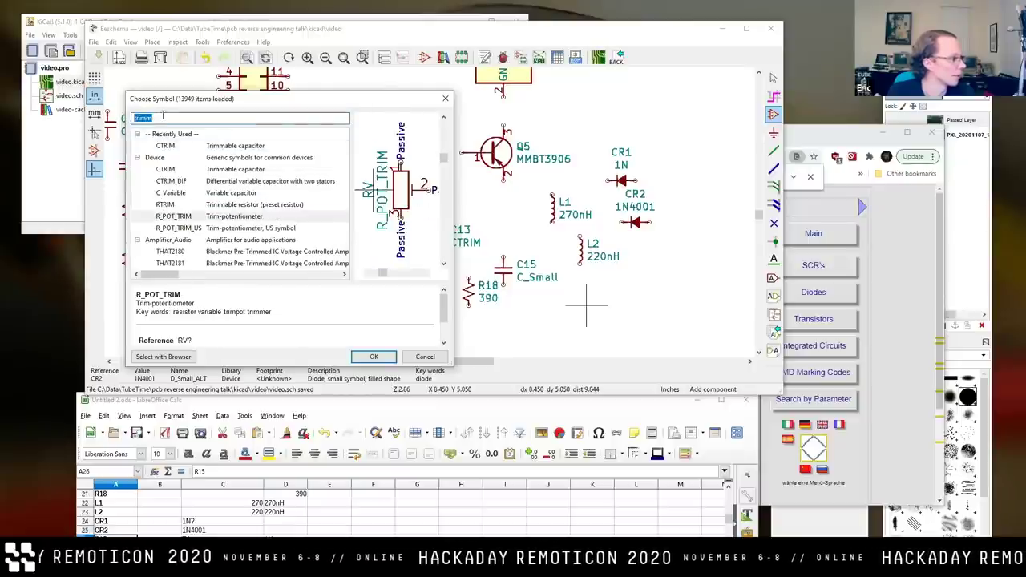
type("pot")
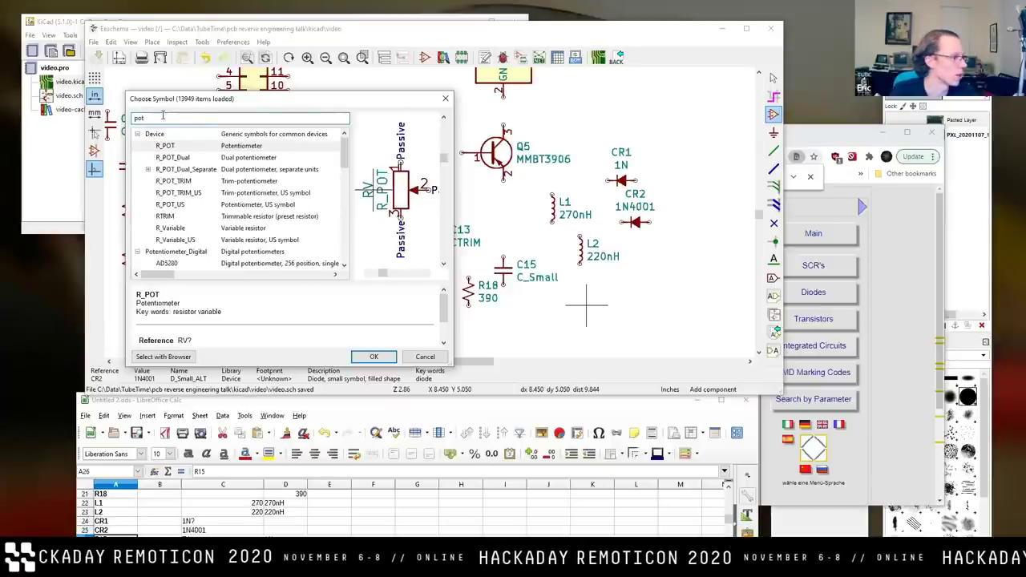
double_click(166, 146)
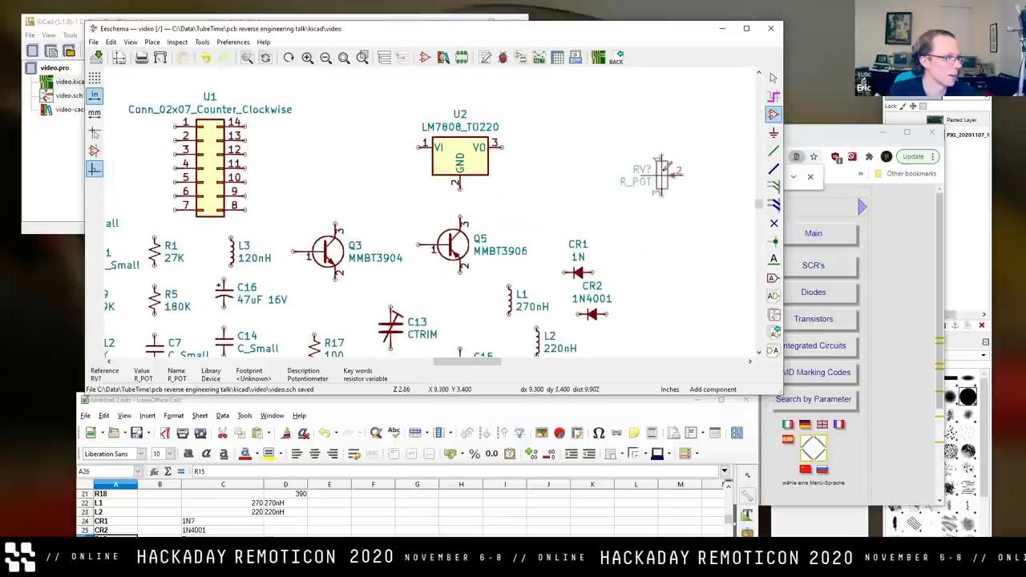
left_click(579, 167)
key("Escape")
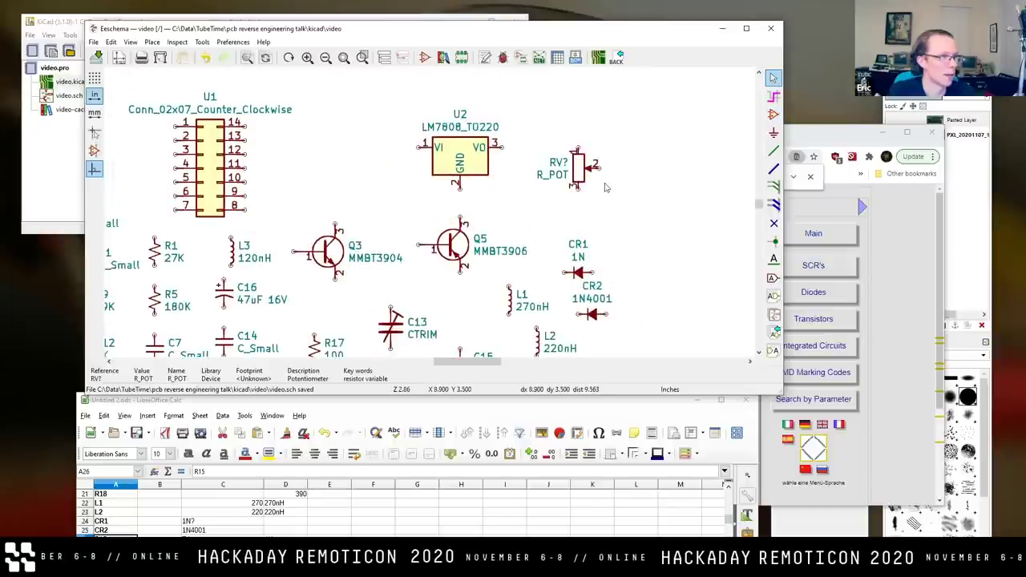
Set the potentiometer's reference to RVR15 and its value to 1K, and make the R15 entry bold in the Calc parts list.
double_click(554, 167)
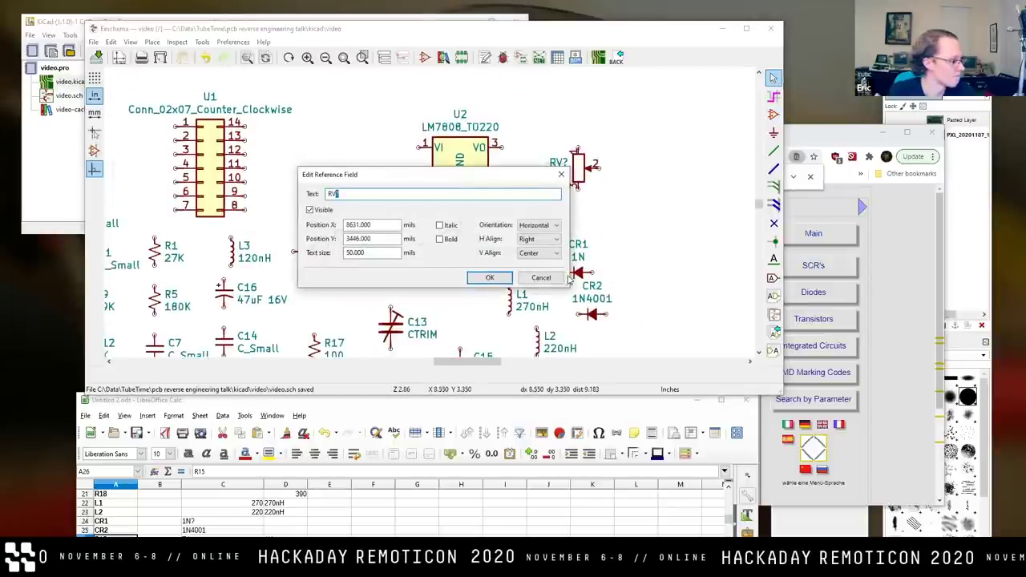
type("R15")
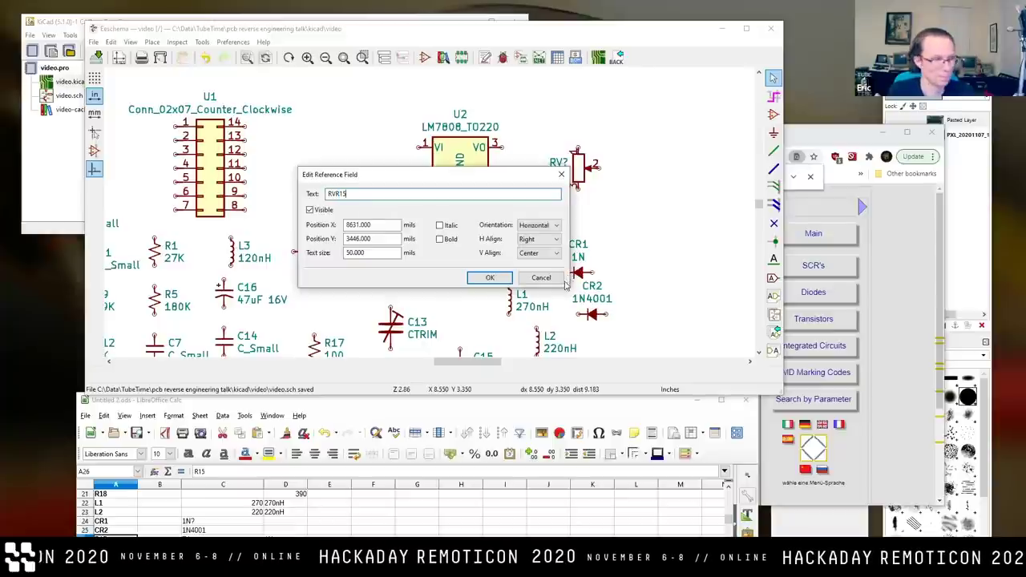
left_click(489, 277)
double_click(559, 175)
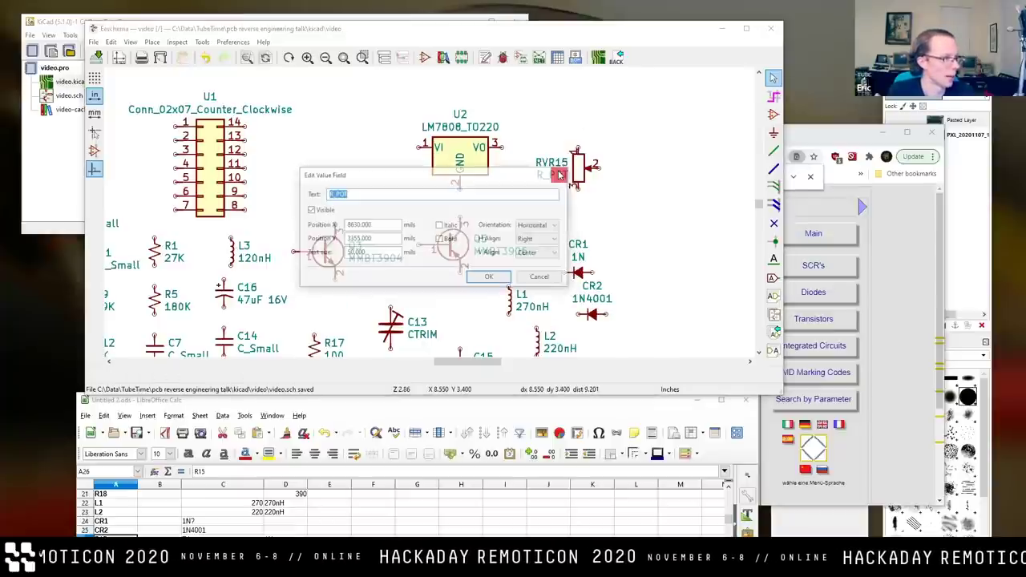
type("1K")
key("Return")
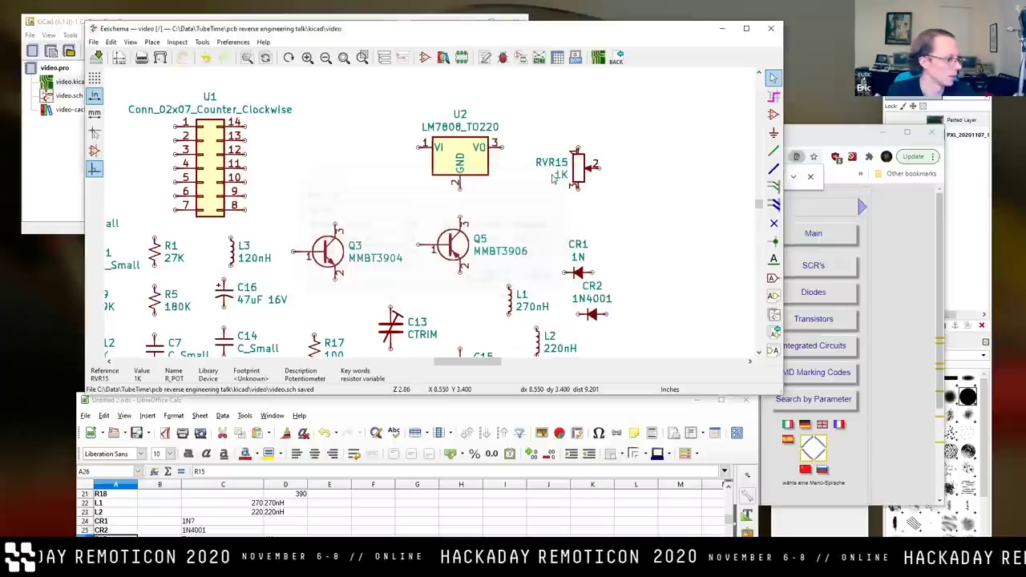
left_click(210, 479)
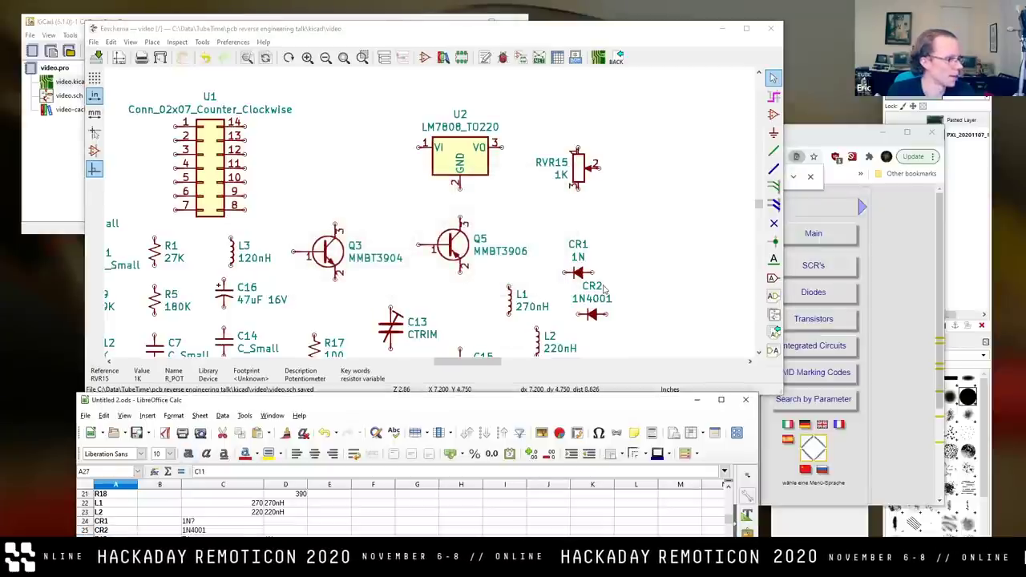
In Eeschema, place a copy of capacitor C14 below it with reference C11.
left_click_drag(452, 291, 455, 140)
key("c")
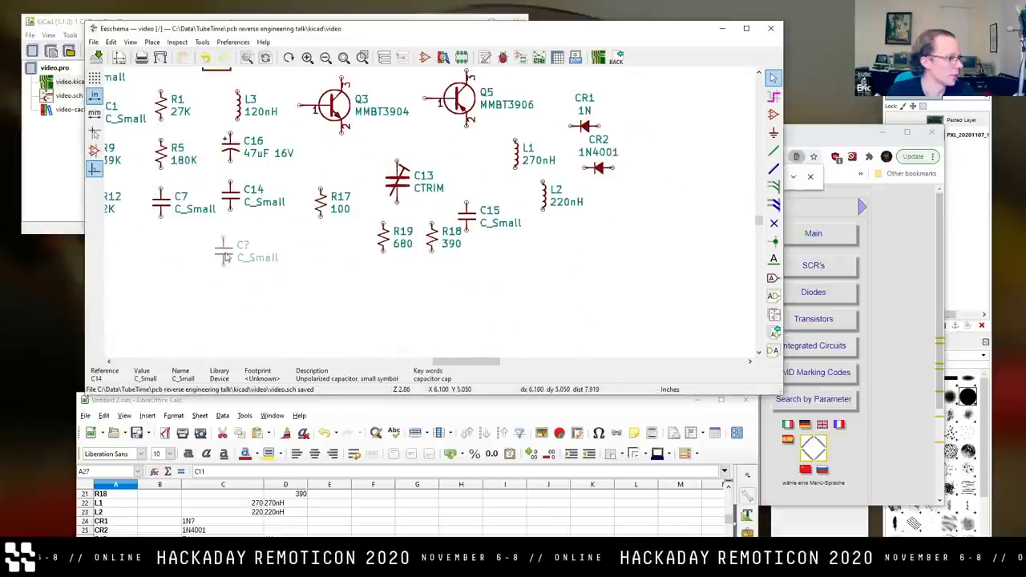
left_click(249, 251)
type("uC11")
key("Return")
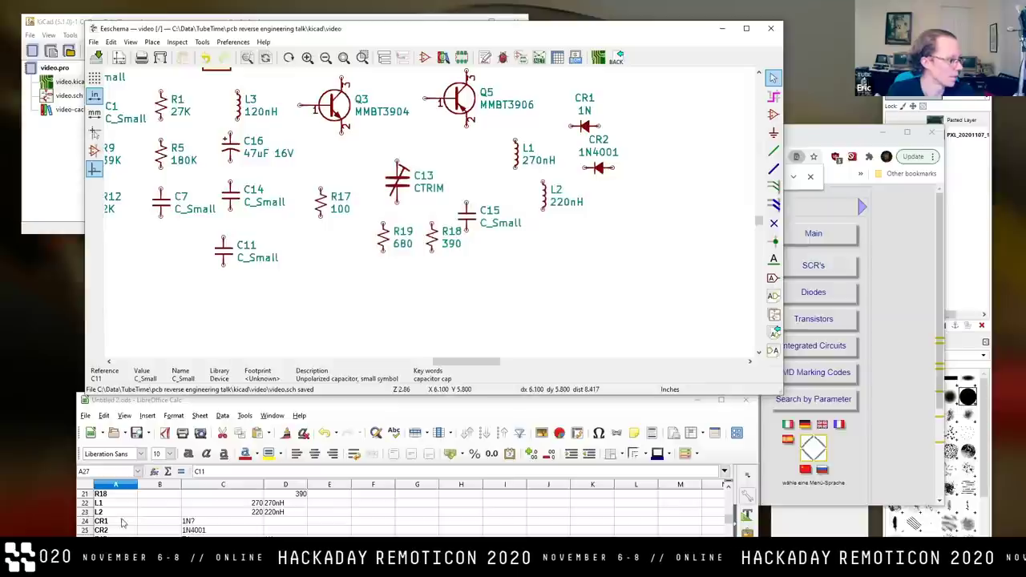
Switch to the LibreOffice Calc parts list, make the C11 entry bold and select the R16 entry.
key("alt+Tab")
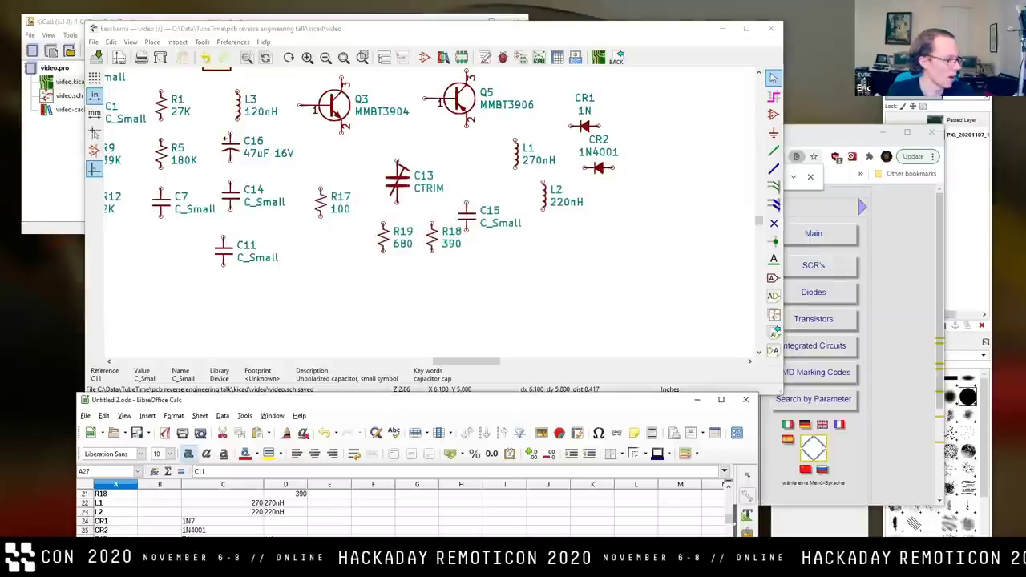
scroll(401, 509, "down", 1)
left_click(124, 525)
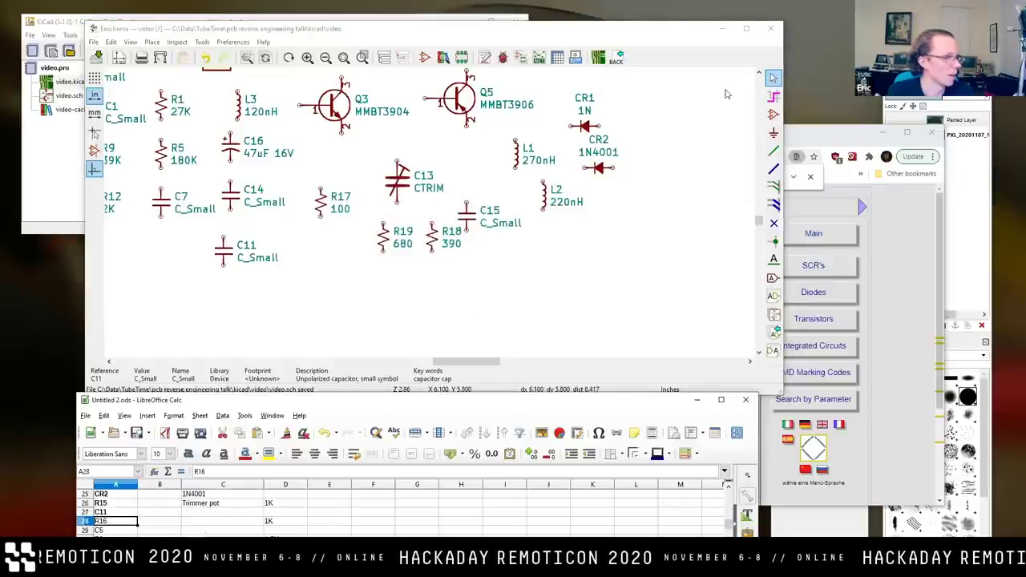
In Eeschema, place a copy of resistor R1 below R17 with reference R16 and value 1K.
left_click(756, 81)
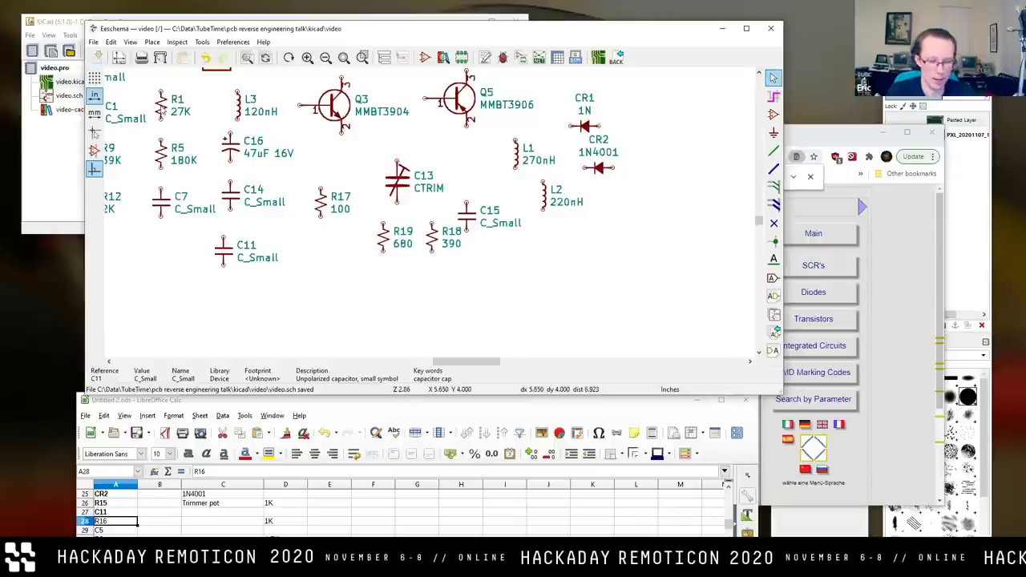
key("c")
left_click(314, 295)
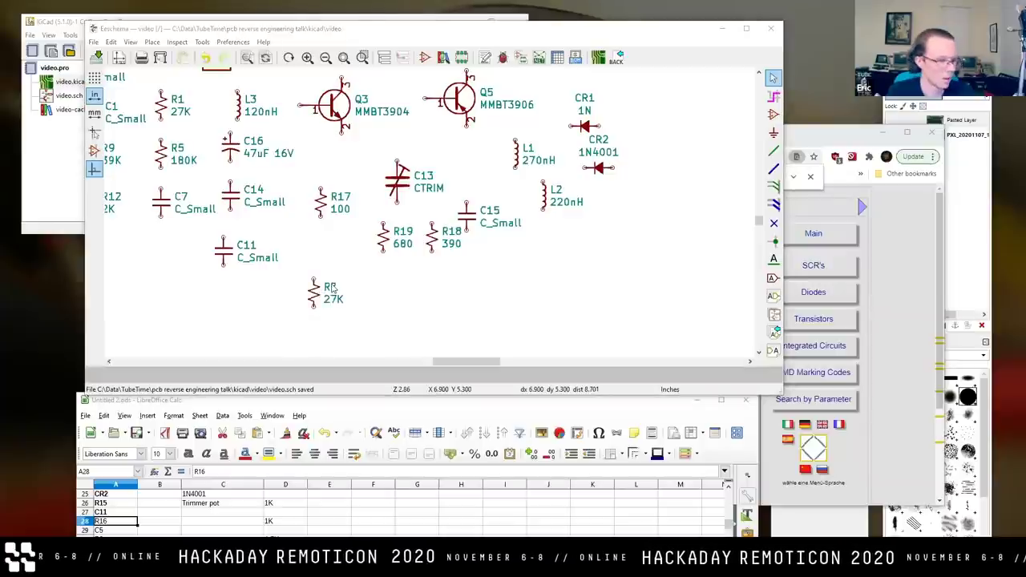
key("u")
type("16")
key("Return")
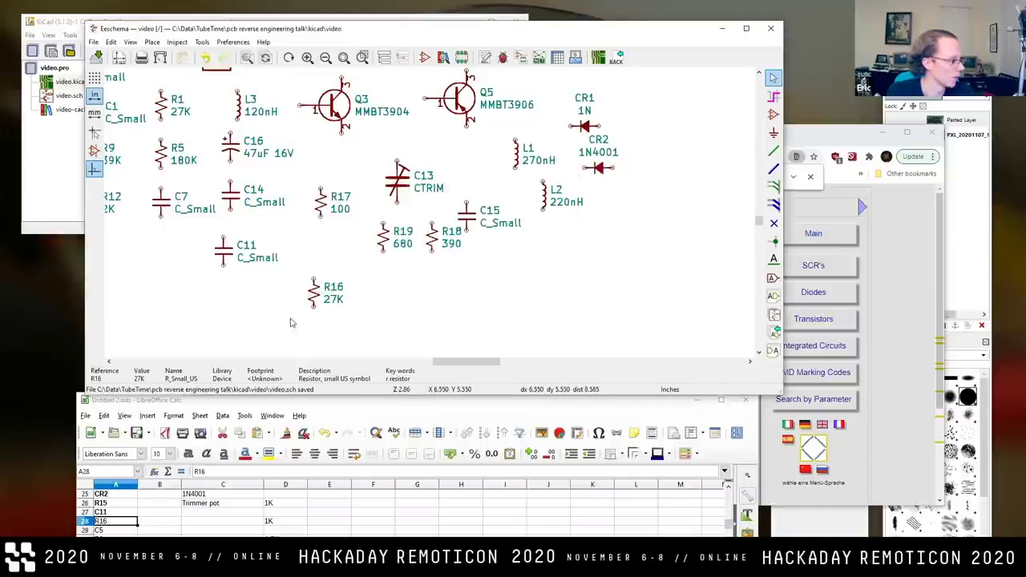
type("v1K")
left_click(481, 280)
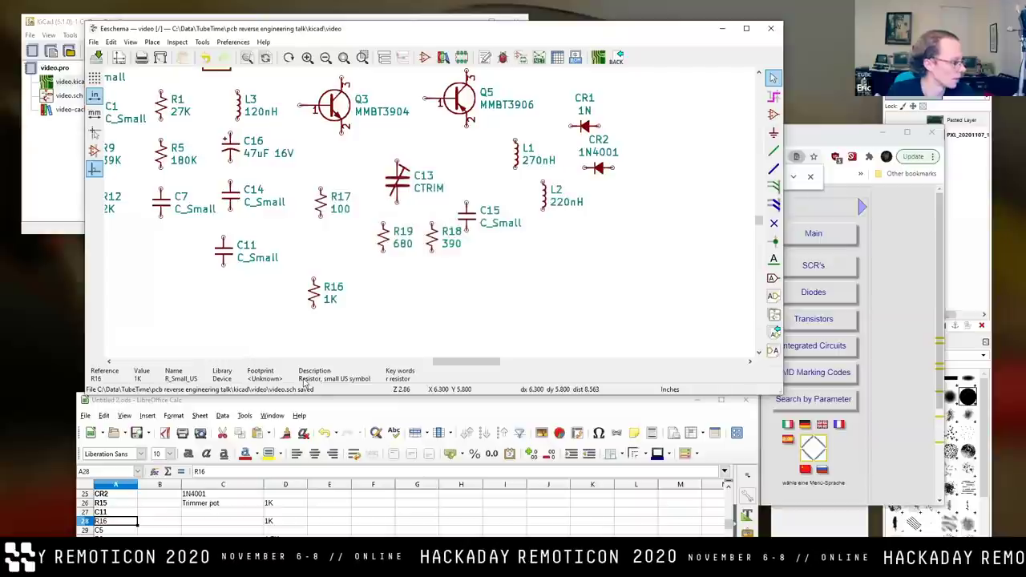
Make the R16 entry bold in the Calc parts list, look through the remaining rows and move the spreadsheet window out of the way.
left_click(116, 523)
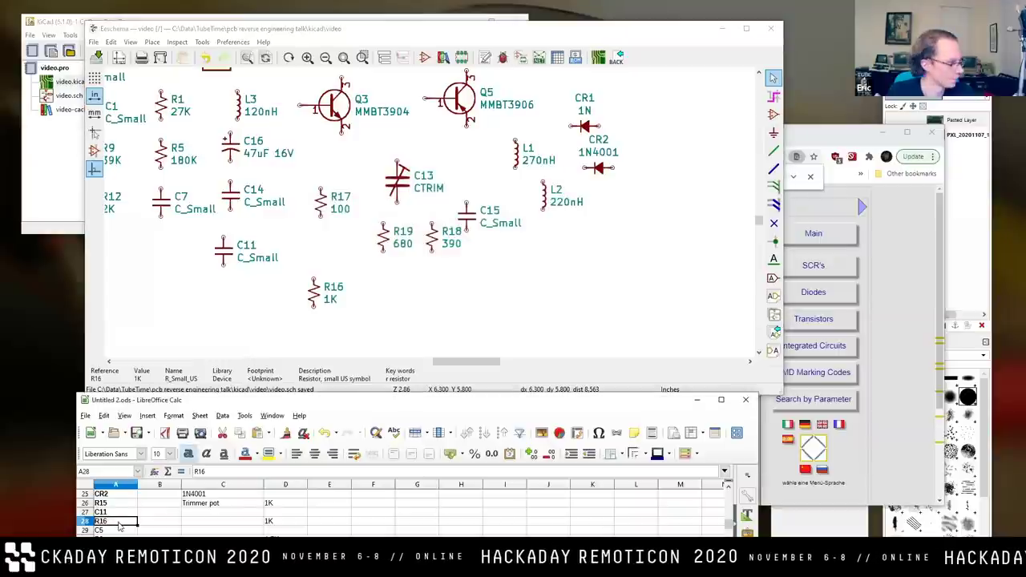
scroll(117, 525, "down", 7)
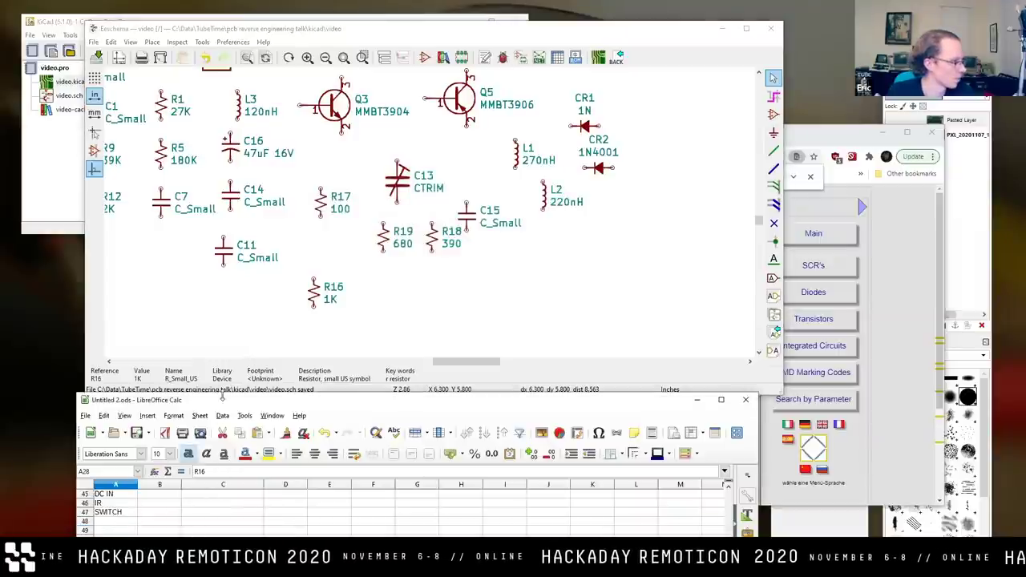
left_click_drag(222, 394, 522, 284)
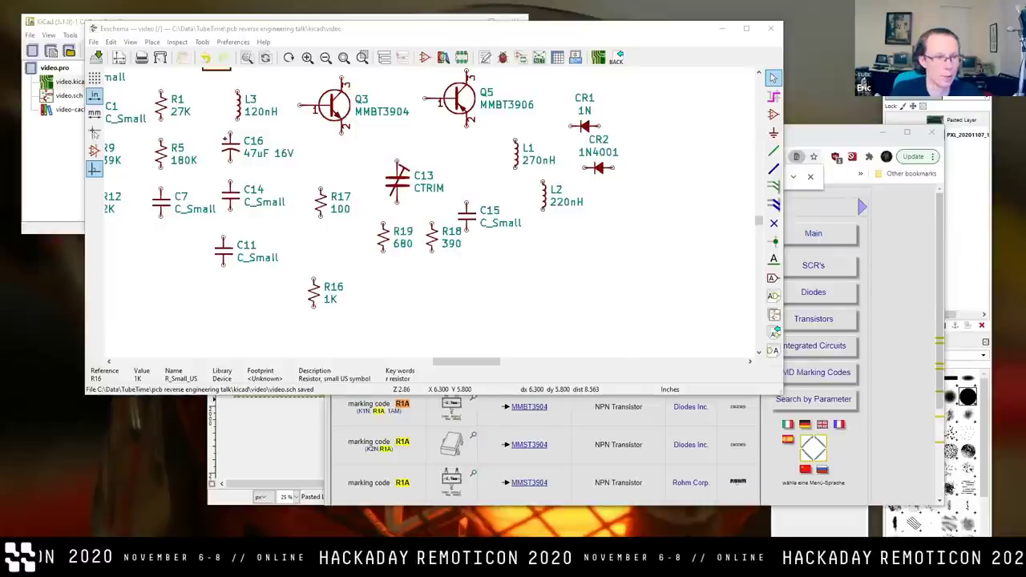
Reposition the Eeschema window and place a copy of capacitor C7 to the right of R16 with reference C5.
left_click(465, 310)
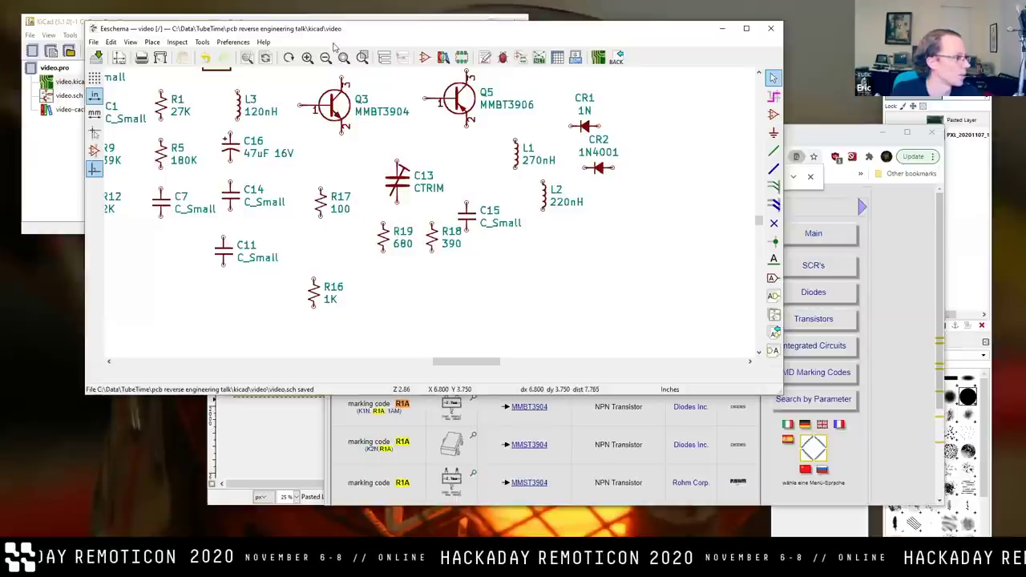
left_click_drag(338, 31, 482, 151)
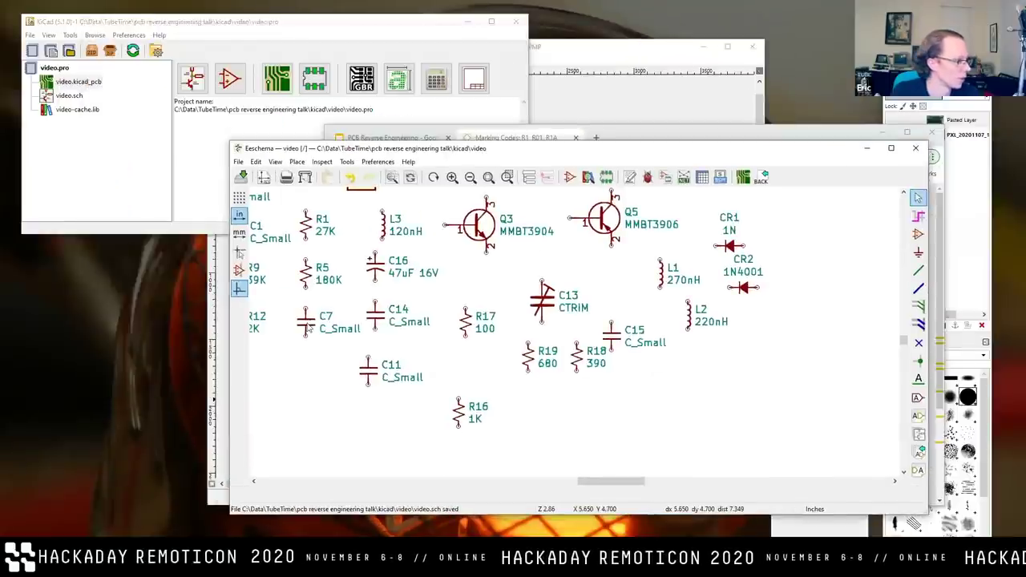
key("v")
left_click(541, 278)
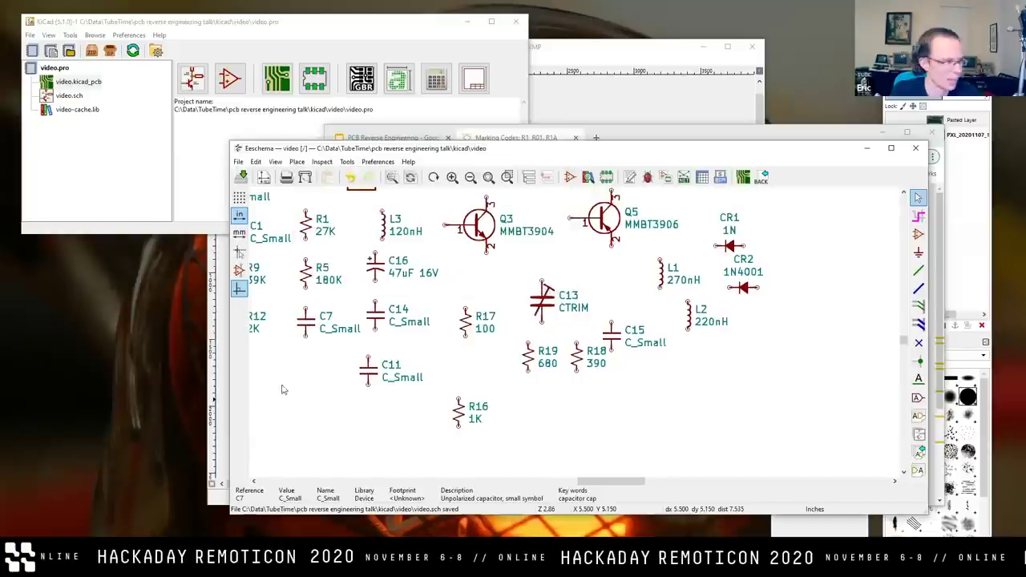
key("c")
left_click(564, 406)
key("u")
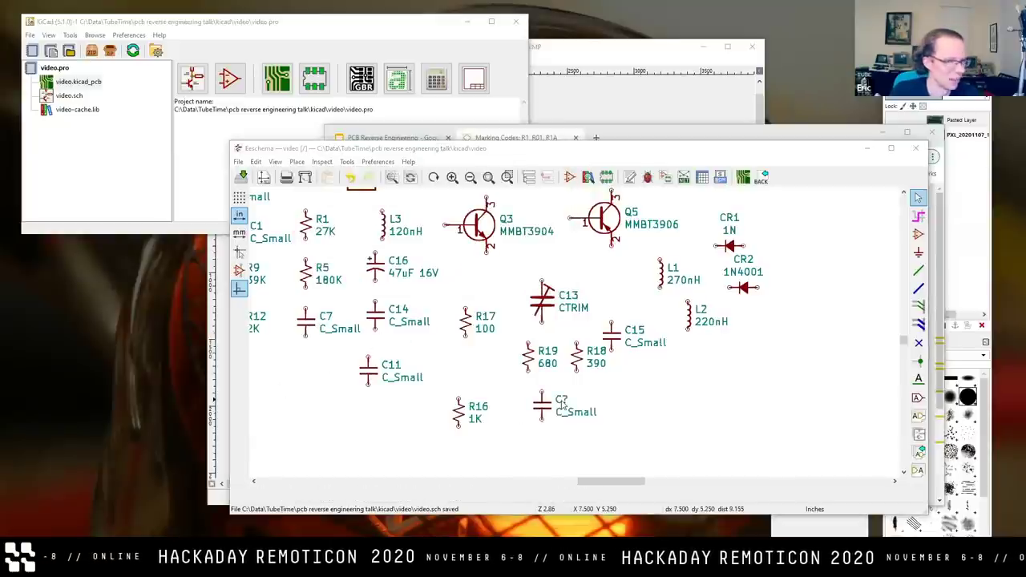
type("C5")
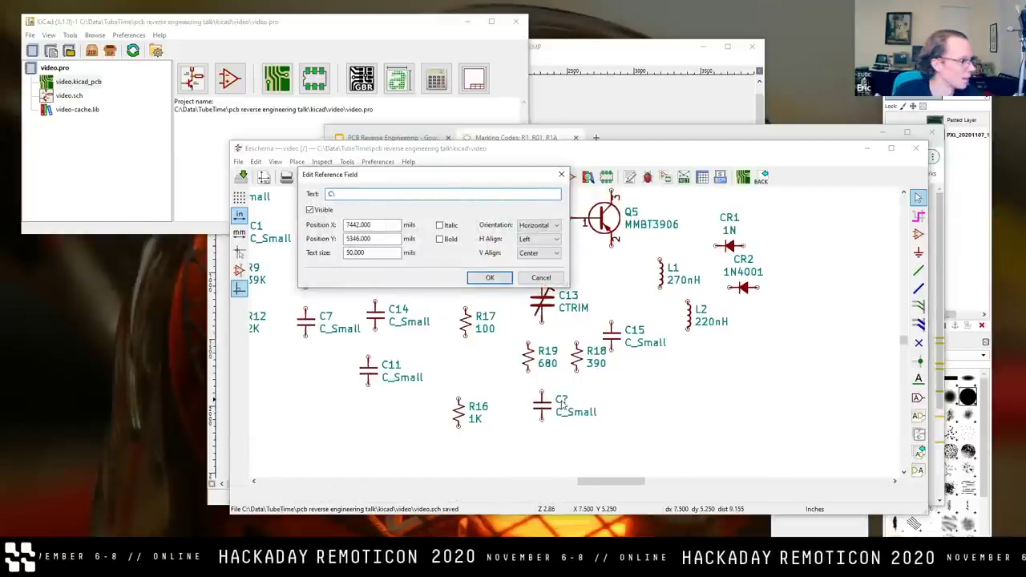
key("Return")
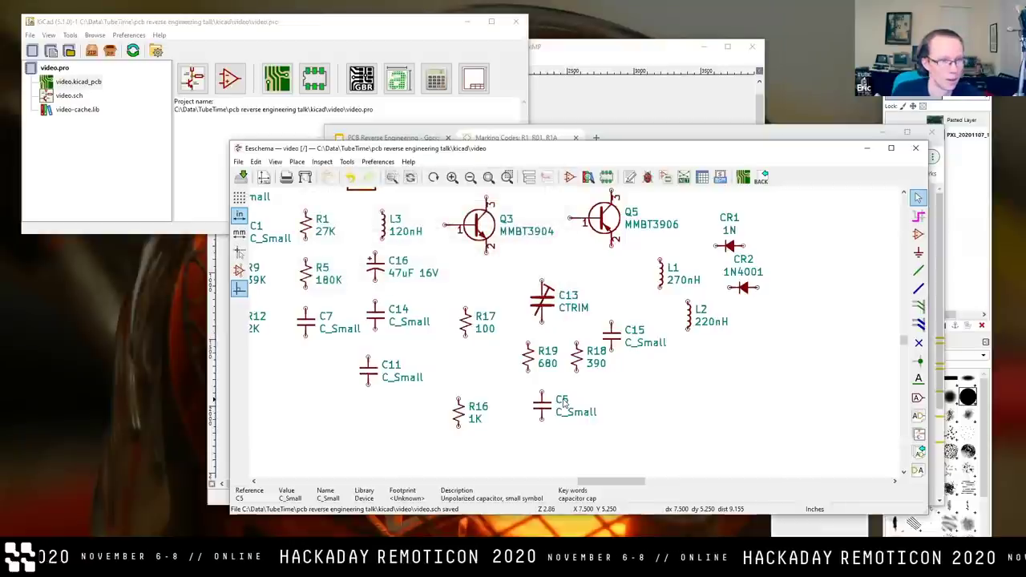
Place a copy of resistor R18 to the right of C5 with reference R3 and value 390.
key("c")
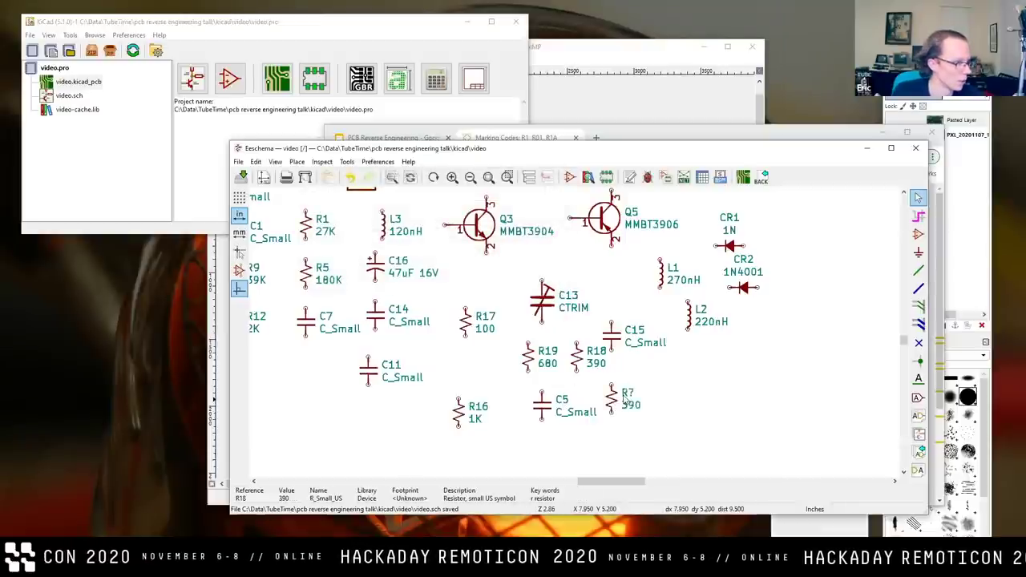
left_click(624, 398)
type("u")
type("R3")
key("Return")
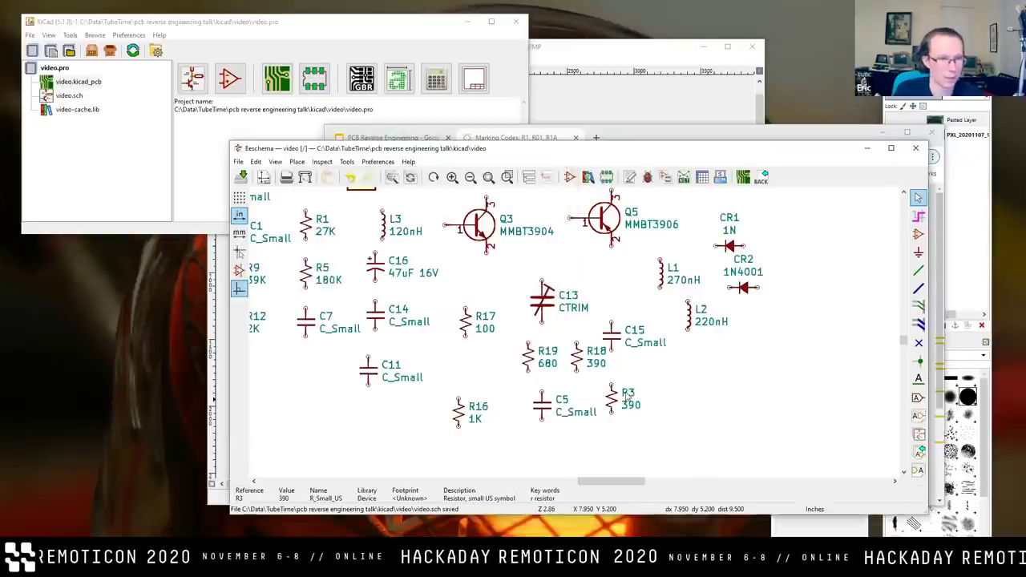
key("v")
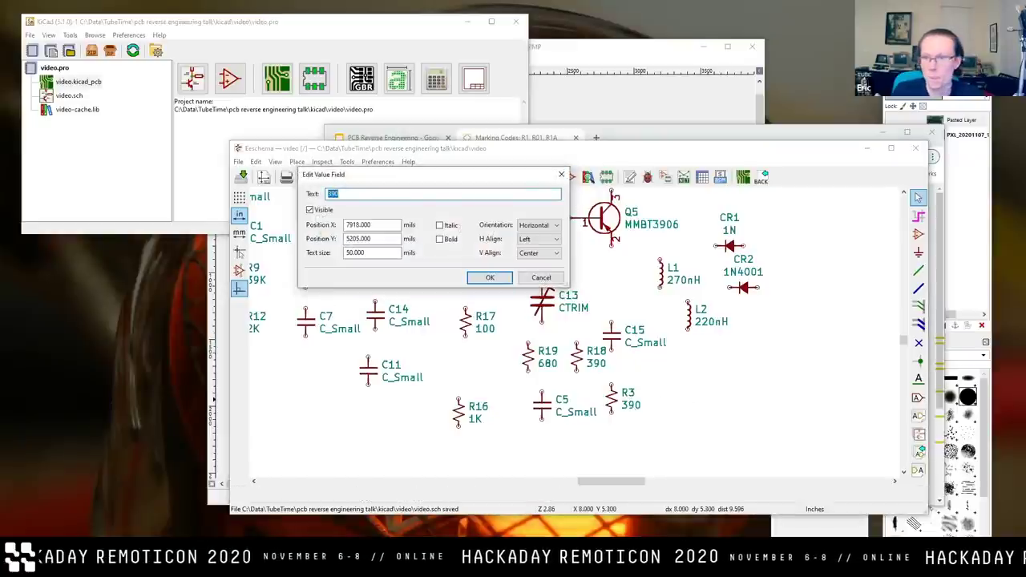
key("Return")
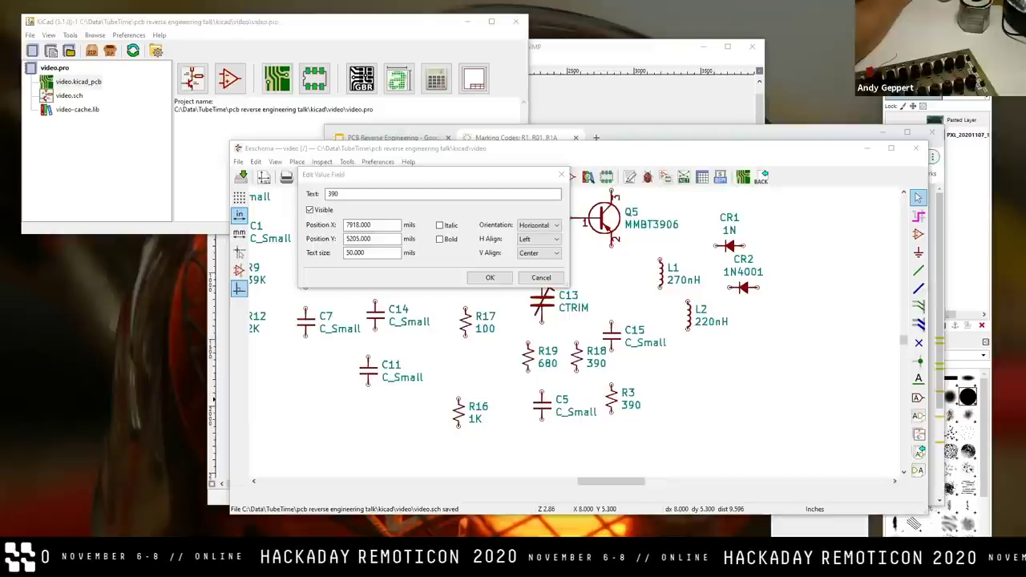
left_click(417, 176)
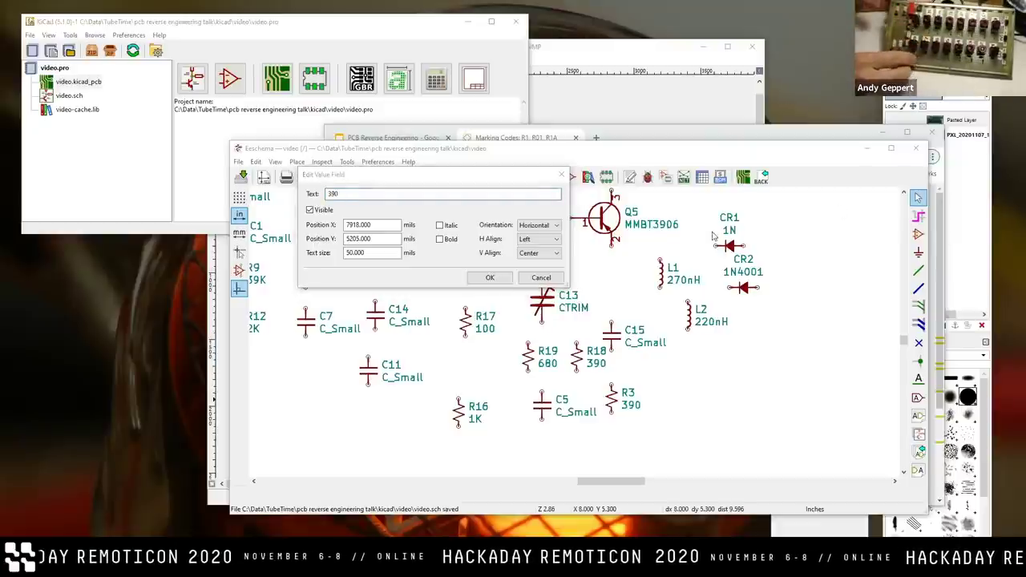
left_click(503, 281)
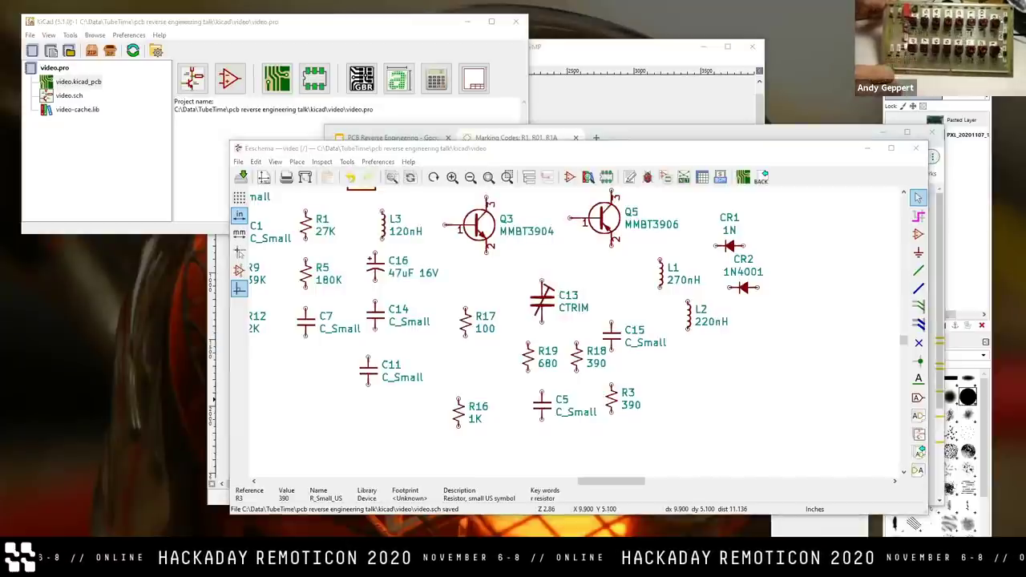
Set the value of resistor R3 to 4.7K.
double_click(627, 410)
type("4.7K")
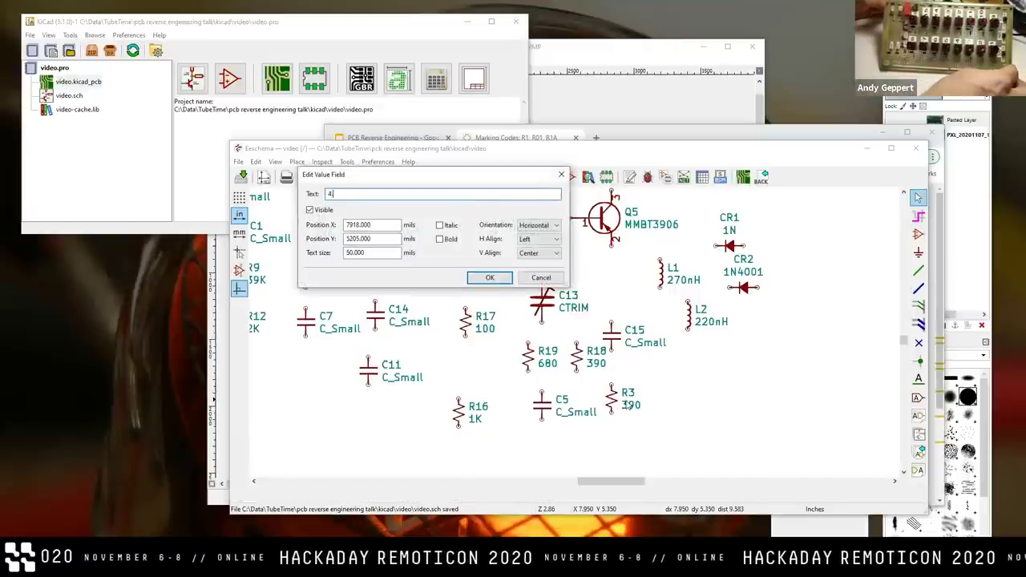
key("Return")
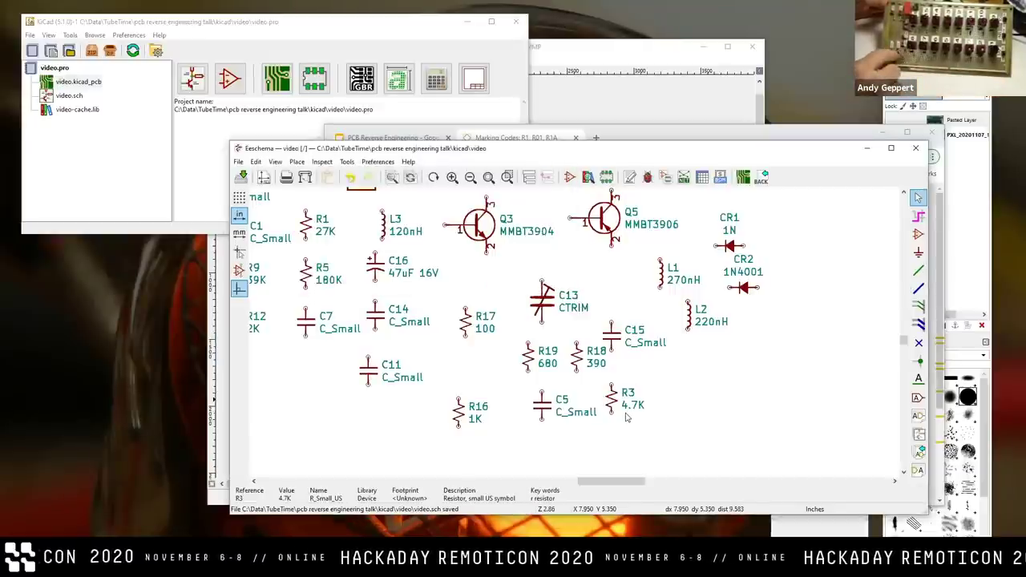
Place a copy of capacitor C5 to the upper right of R3 with reference C8.
left_click(544, 410)
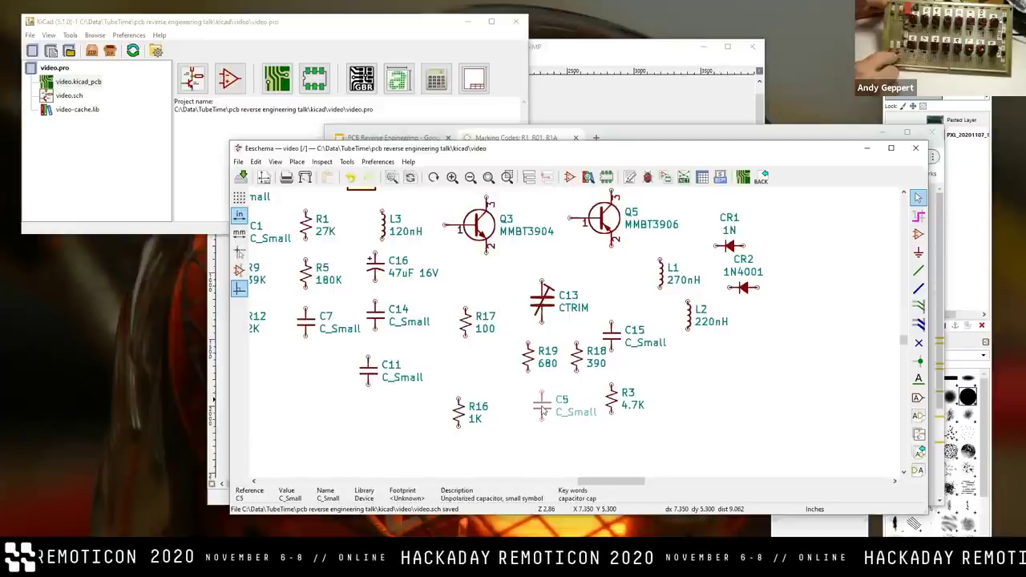
key("c")
left_click(680, 374)
key("u")
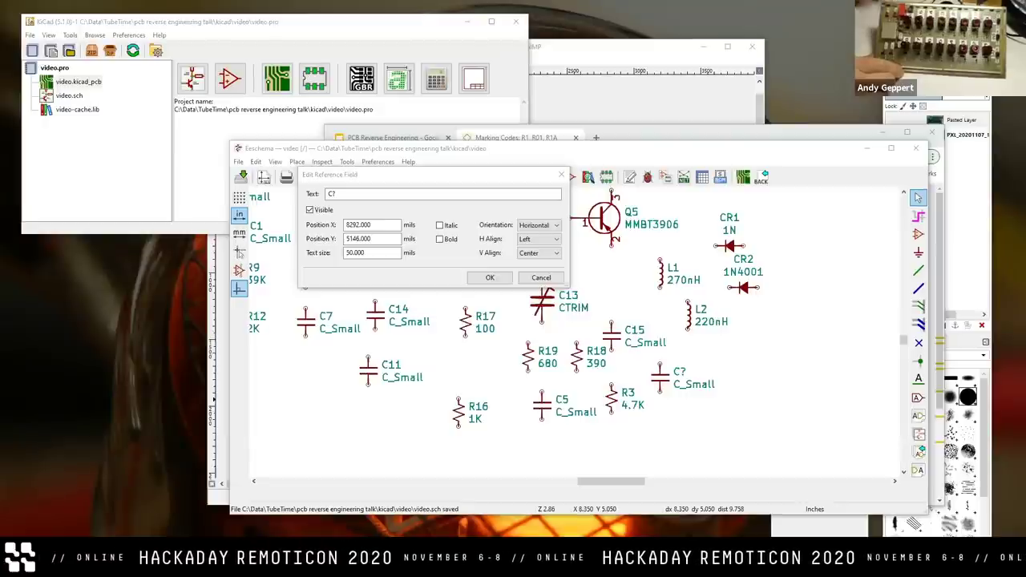
left_click(395, 194)
key("BackSpace")
type("1")
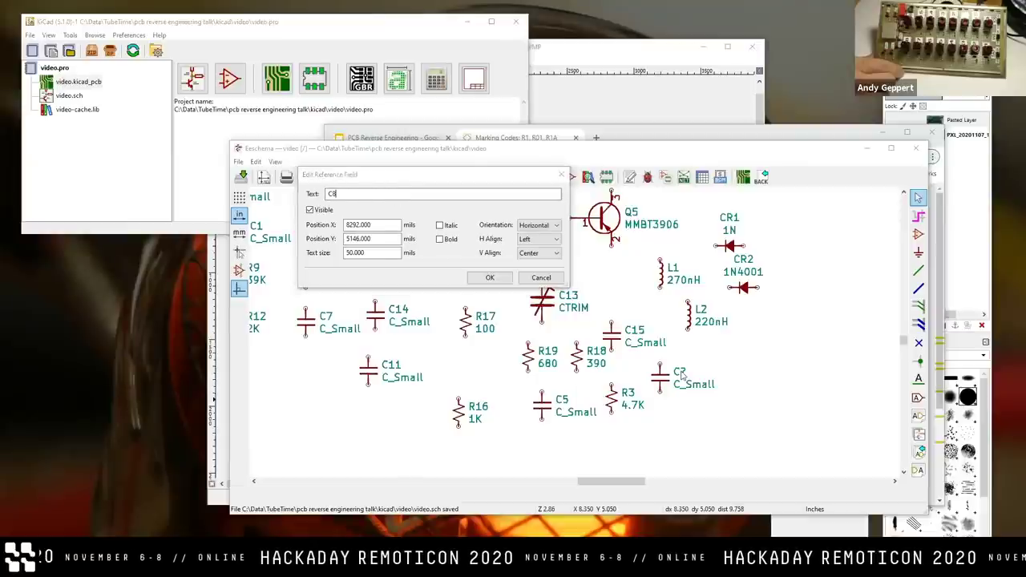
key("Return")
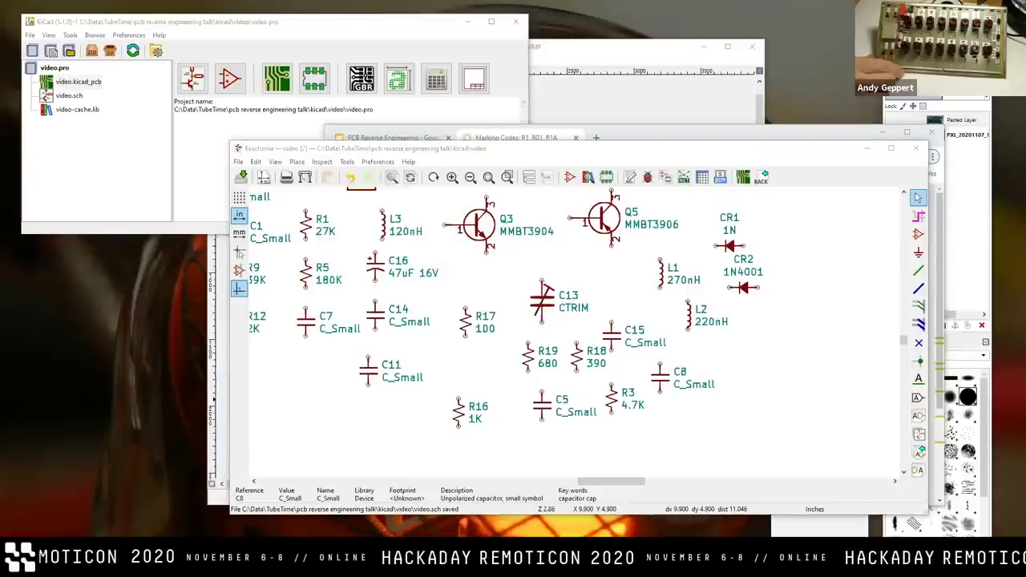
Place a copy of resistor R19 to the right of C8 with reference R14 and value 470.
left_click(636, 147)
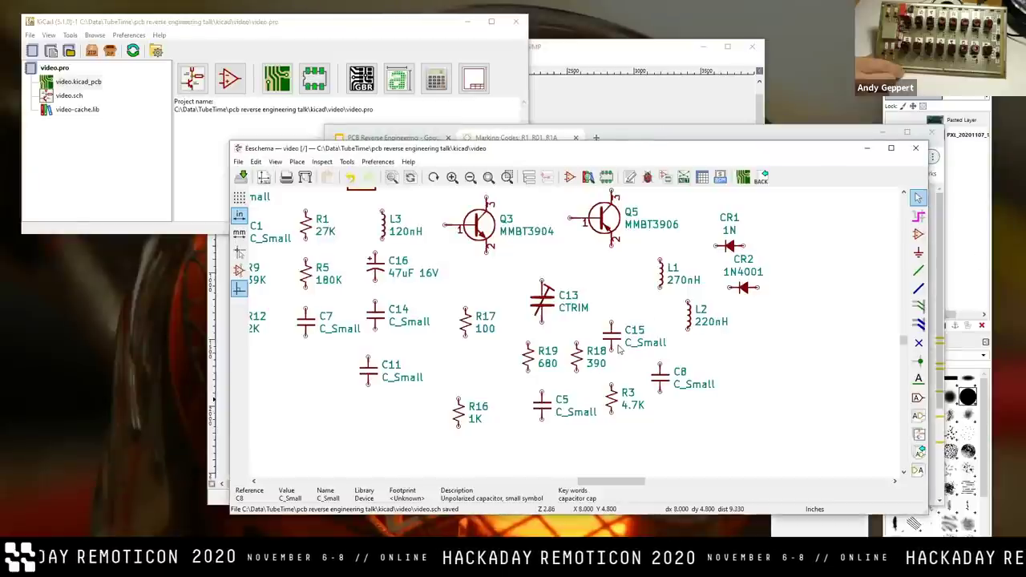
key("c")
left_click(753, 361)
key("u")
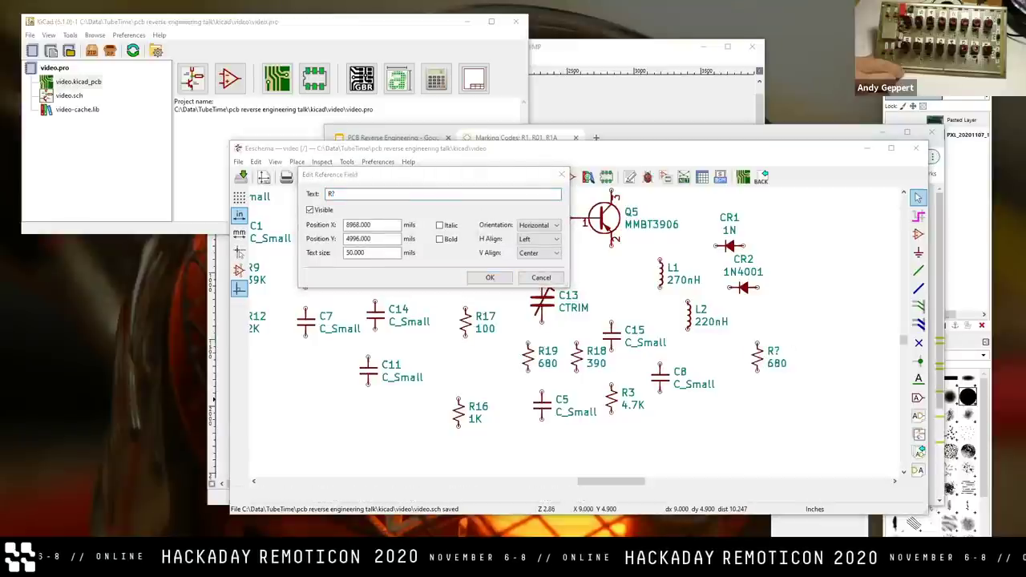
left_click(371, 195)
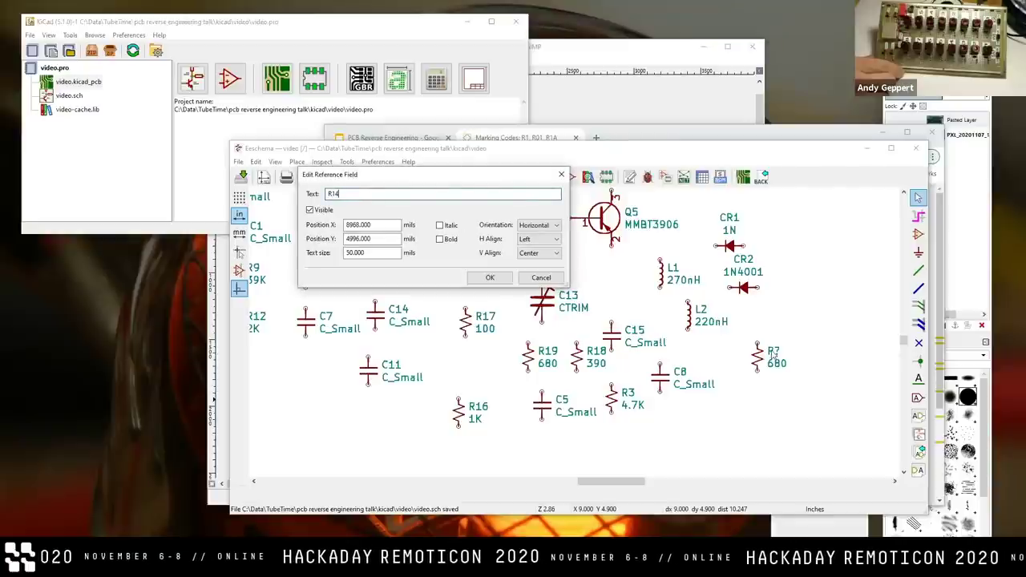
type("14")
key("Return")
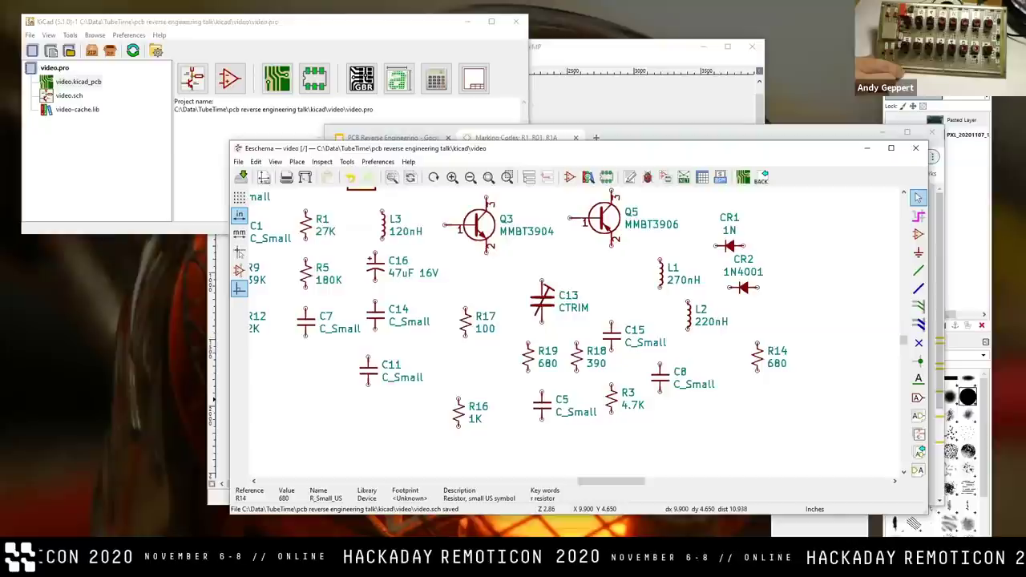
double_click(780, 363)
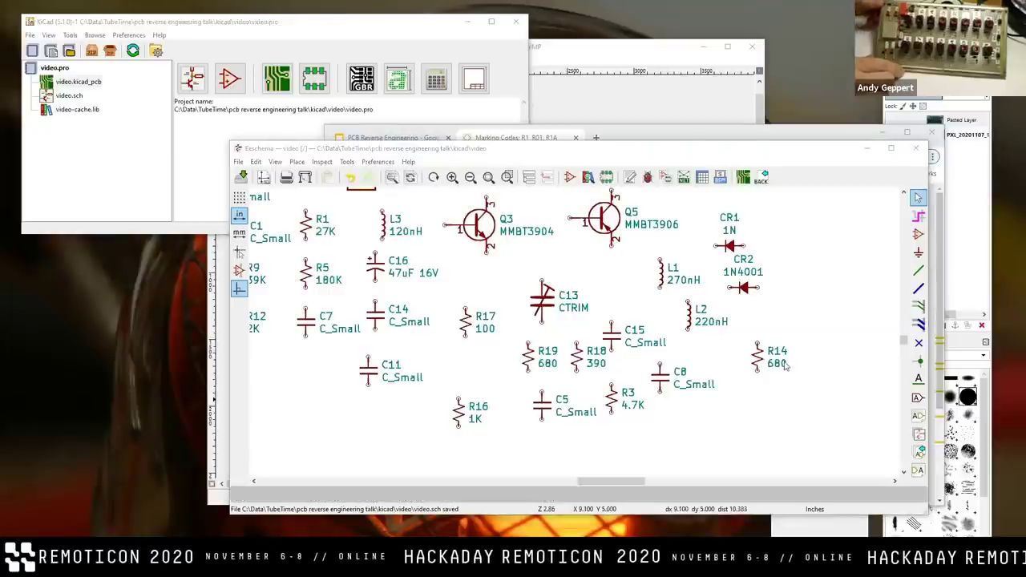
type("470")
key("Return")
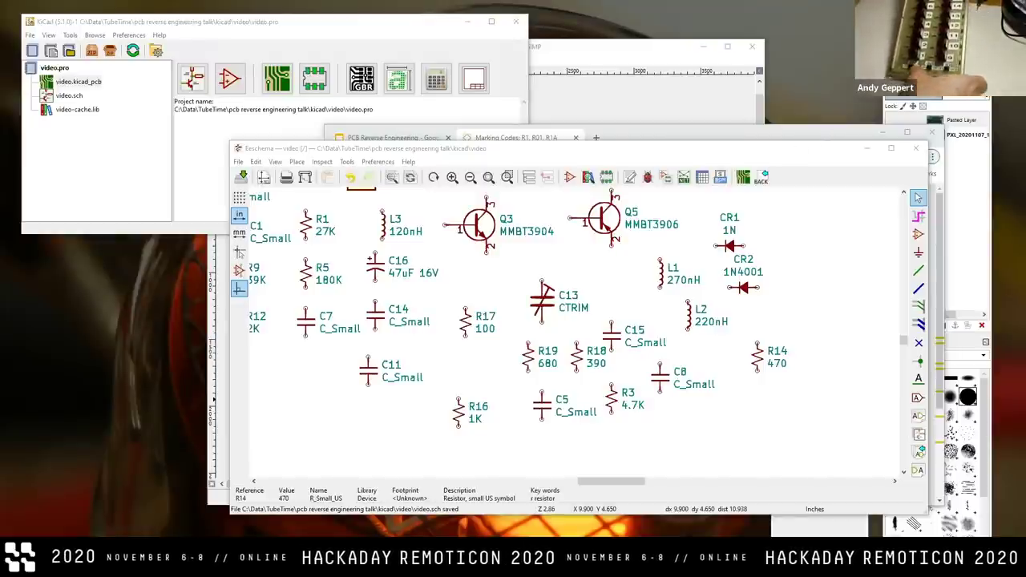
Place a copy of transistor Q5 to the right of diode CR2 with reference Q4.
left_click_drag(775, 280, 707, 309)
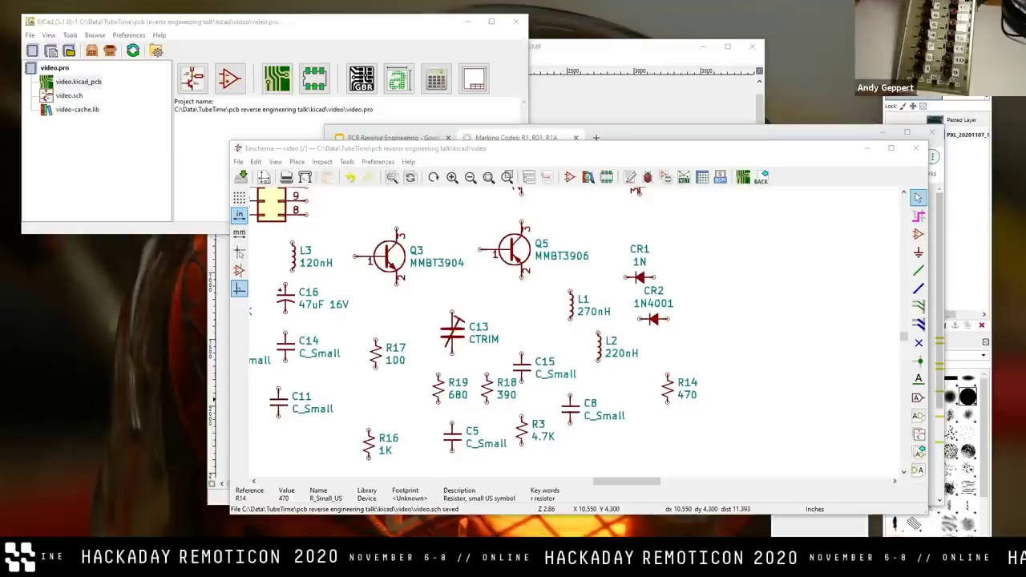
left_click(689, 155)
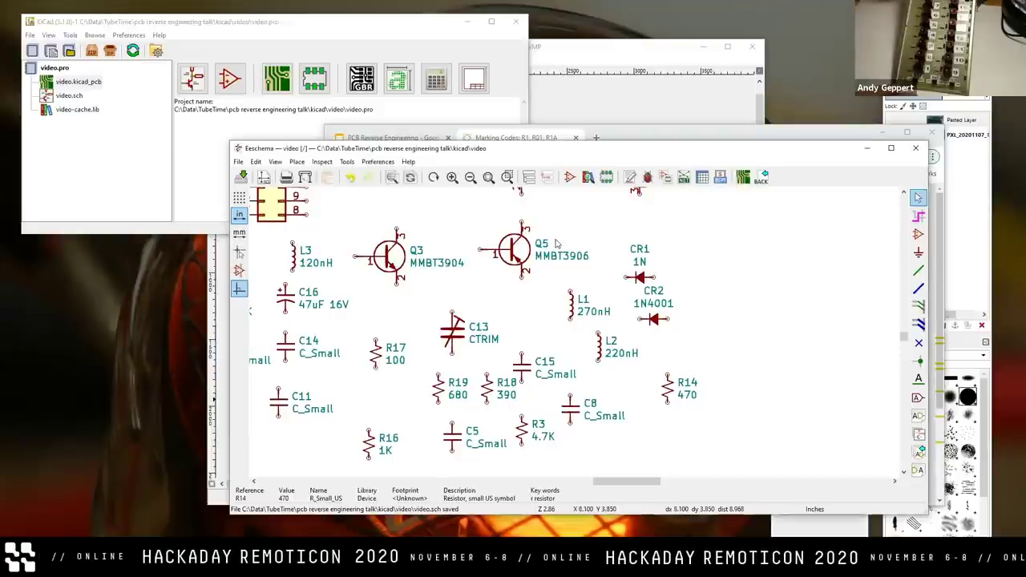
left_click(520, 255)
key("ctrl+d")
left_click(744, 322)
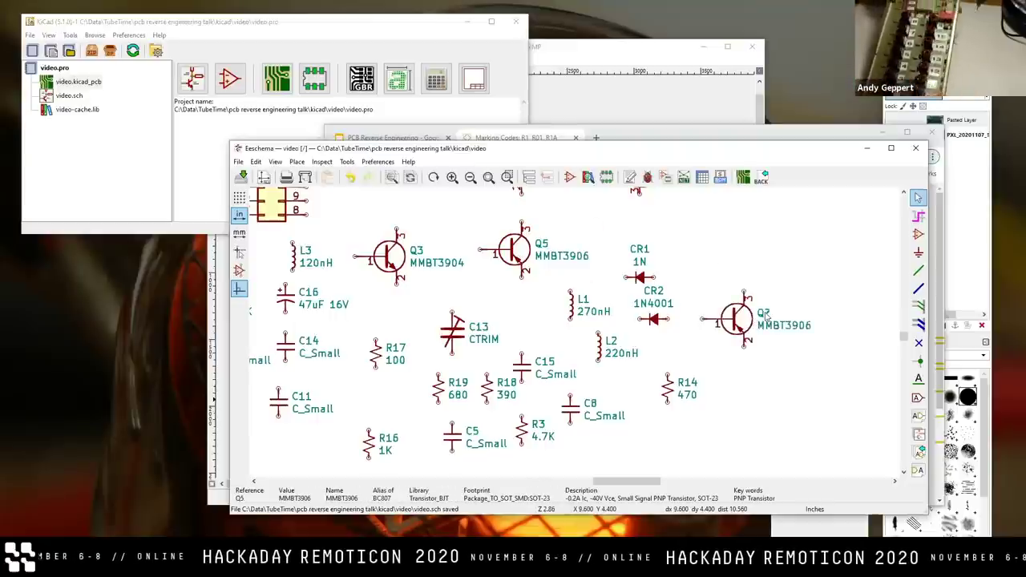
double_click(764, 314)
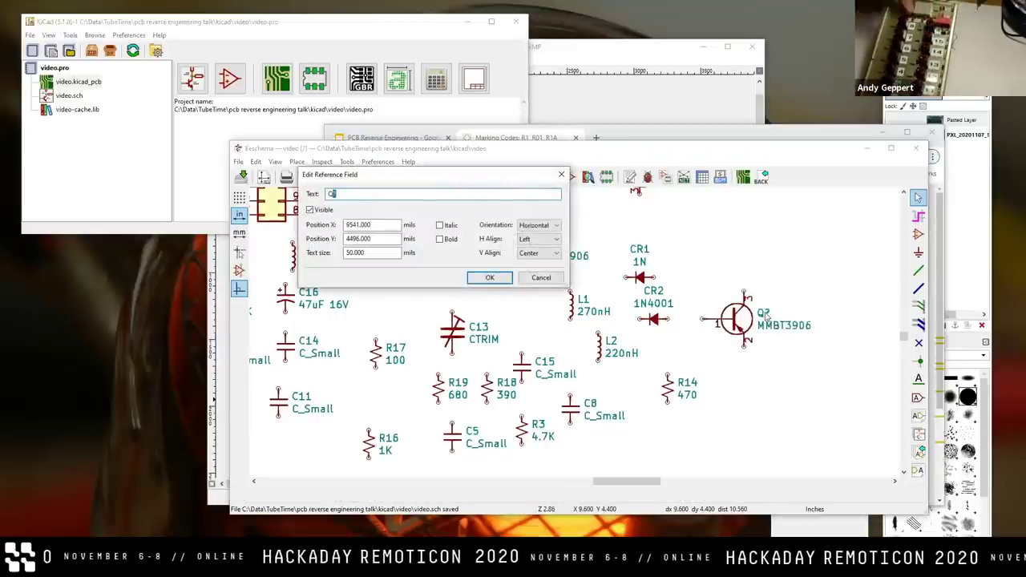
type("Q3")
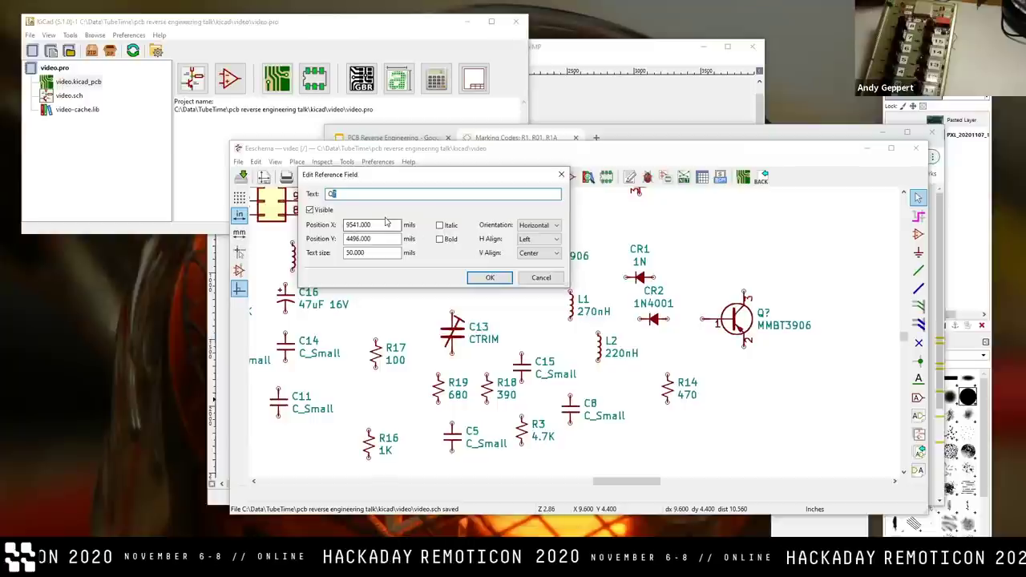
type("4")
key("Return")
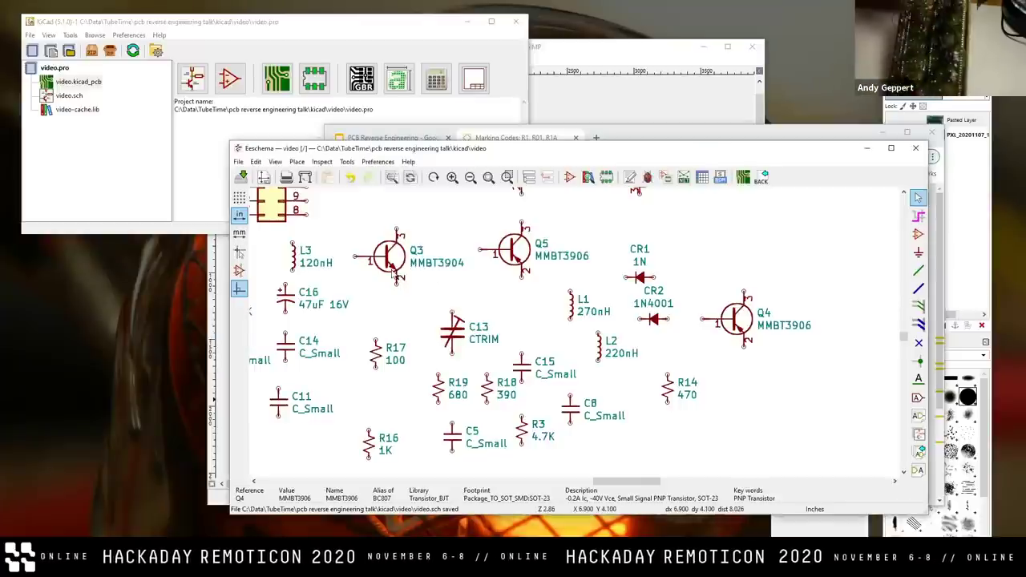
Place two copies of transistor Q3 stacked below Q4, with reference Q2 for the upper one and Q1 for the lower one.
left_click(391, 263)
key("c")
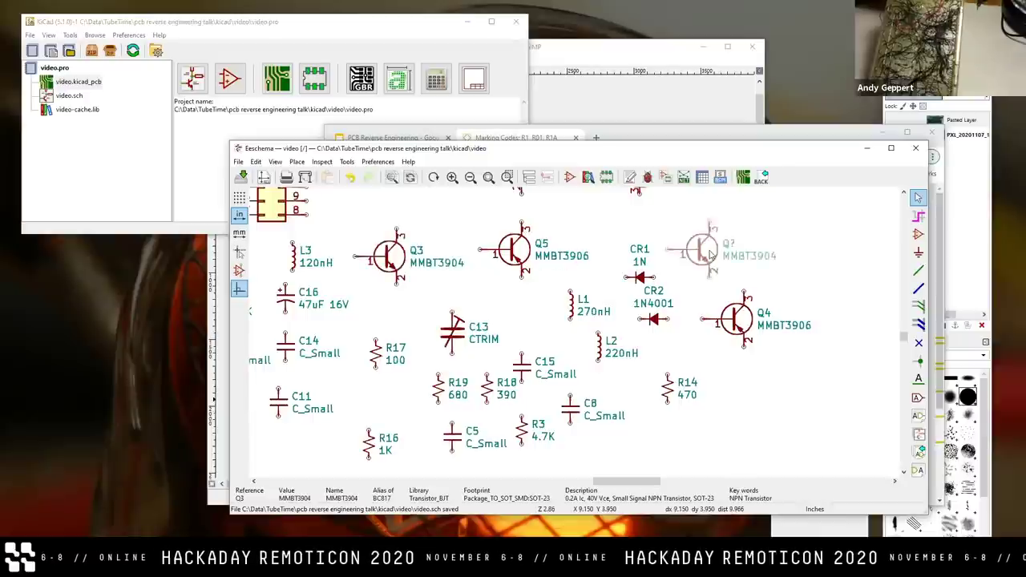
left_click(761, 399)
key("c")
left_click(760, 451)
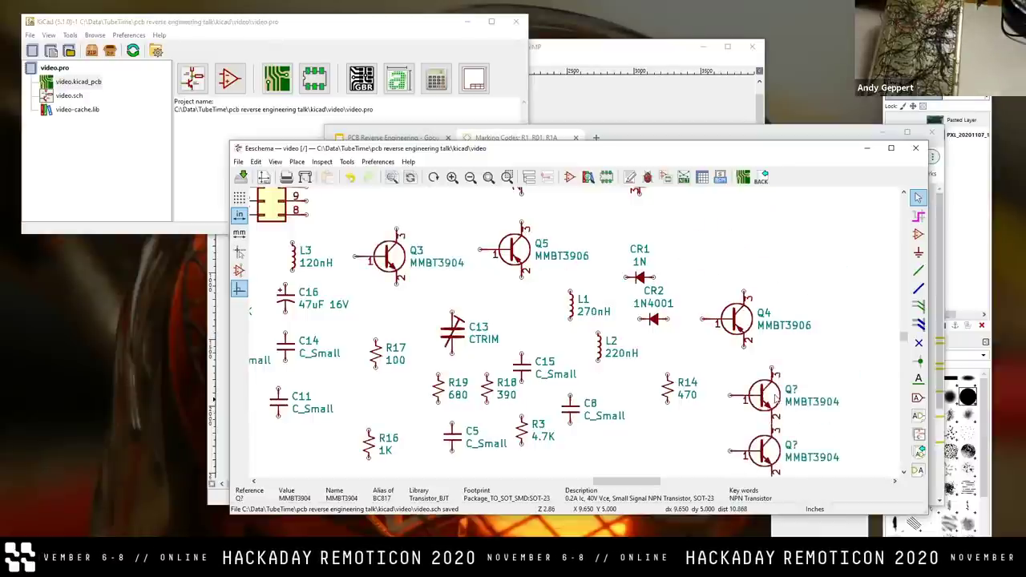
type("u")
type("2")
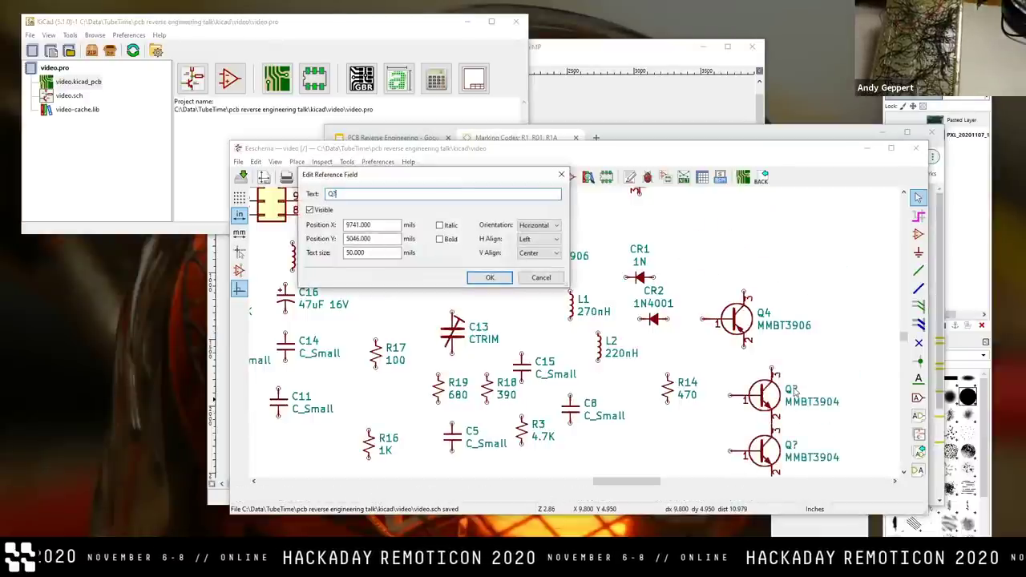
key("Return")
type("u1")
key("Return")
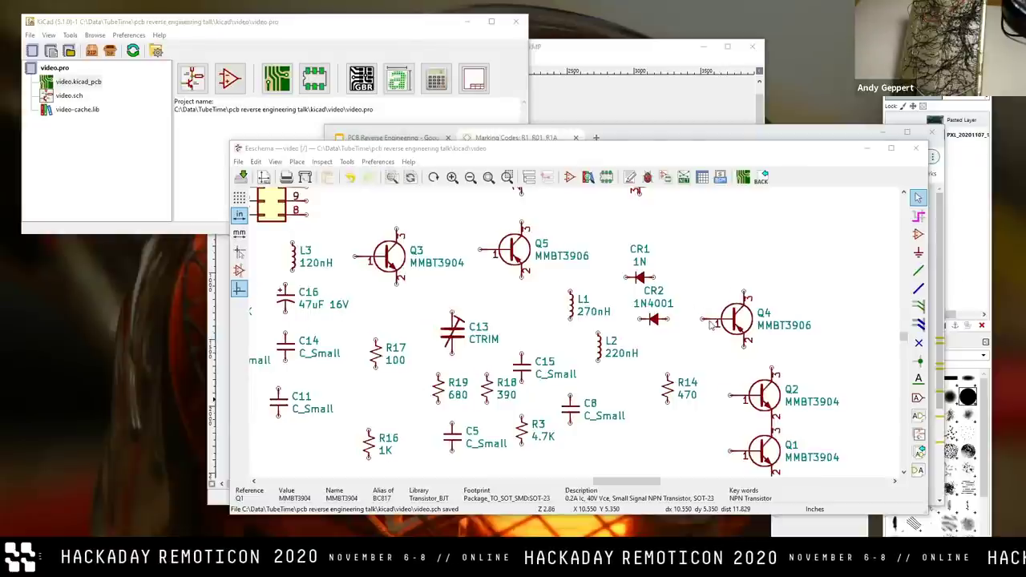
Place a copy of resistor R14 below the original with reference R13 and value 560.
left_click_drag(710, 324, 606, 282)
key("c")
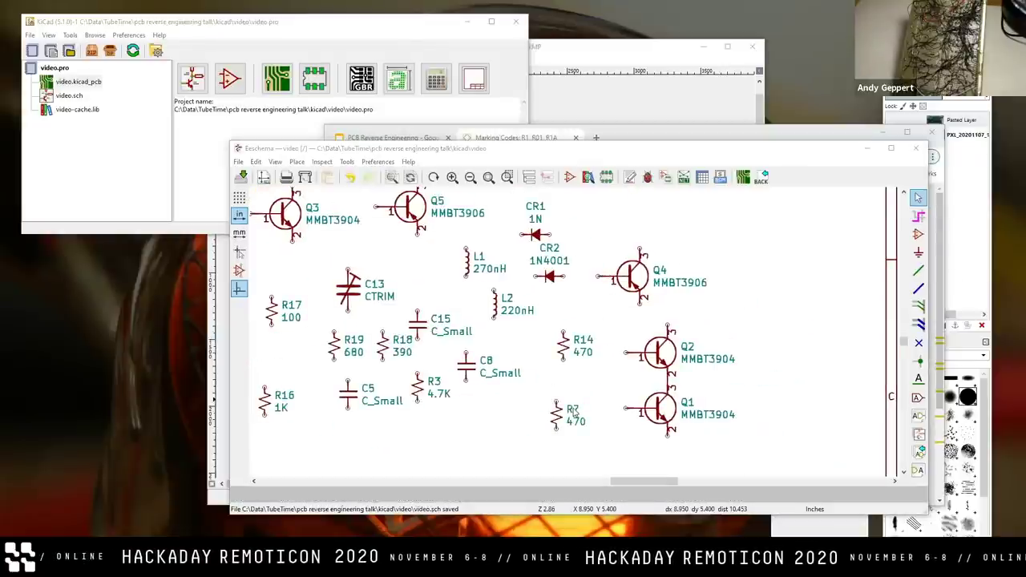
left_click(573, 411)
type("uR13")
key("Return")
type("v")
type("560")
key("Return")
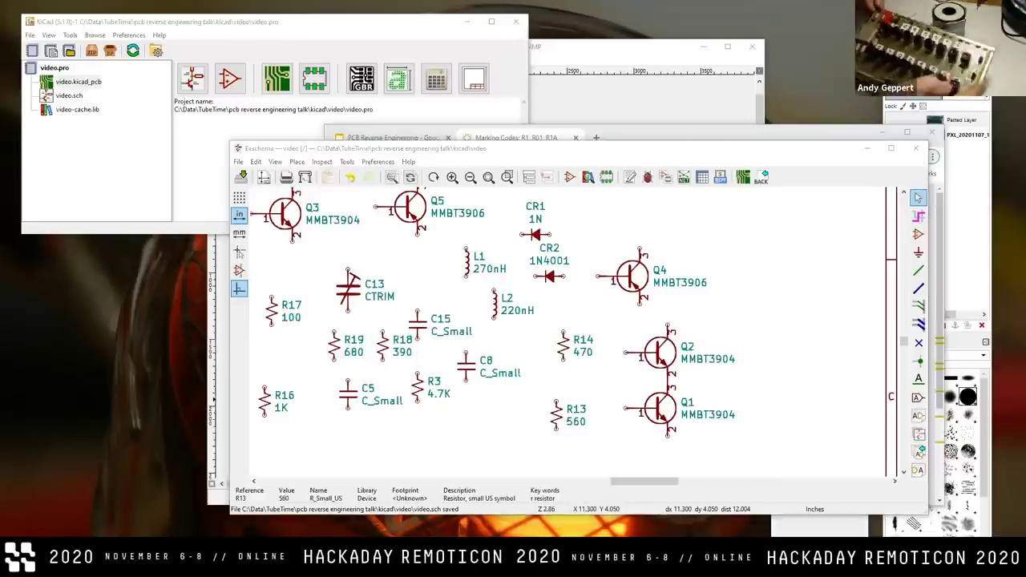
Place a copy of resistor R13 just to its lower right with reference R8 and value 1.8K.
left_click(572, 231)
key("c")
left_click(585, 437)
type("u")
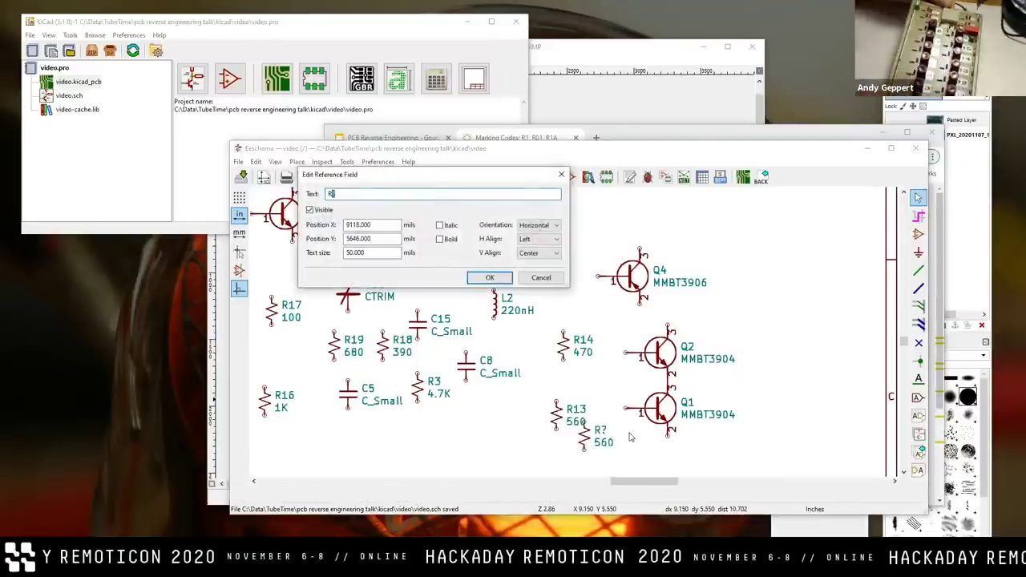
type("8")
key("Return")
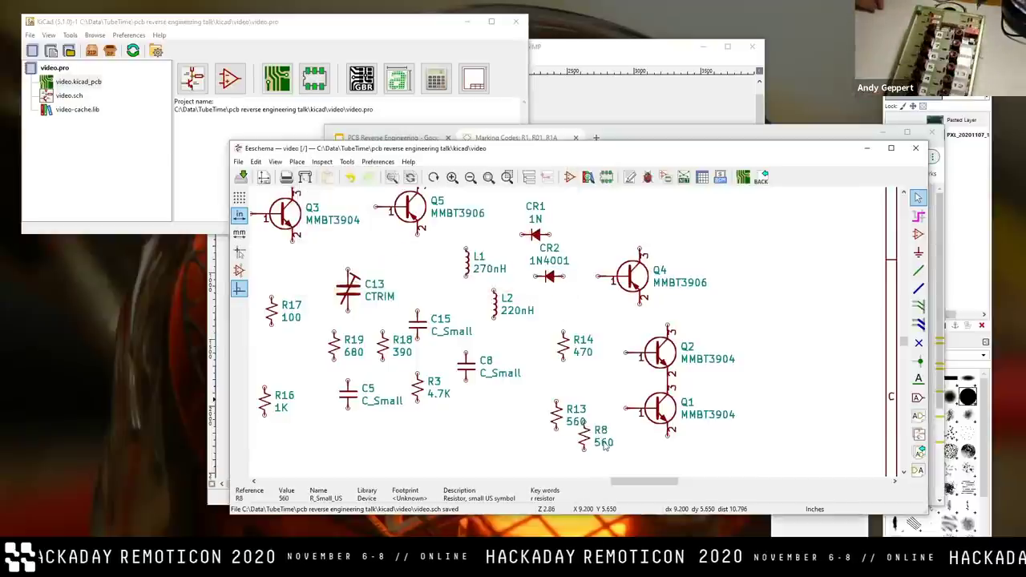
key("v")
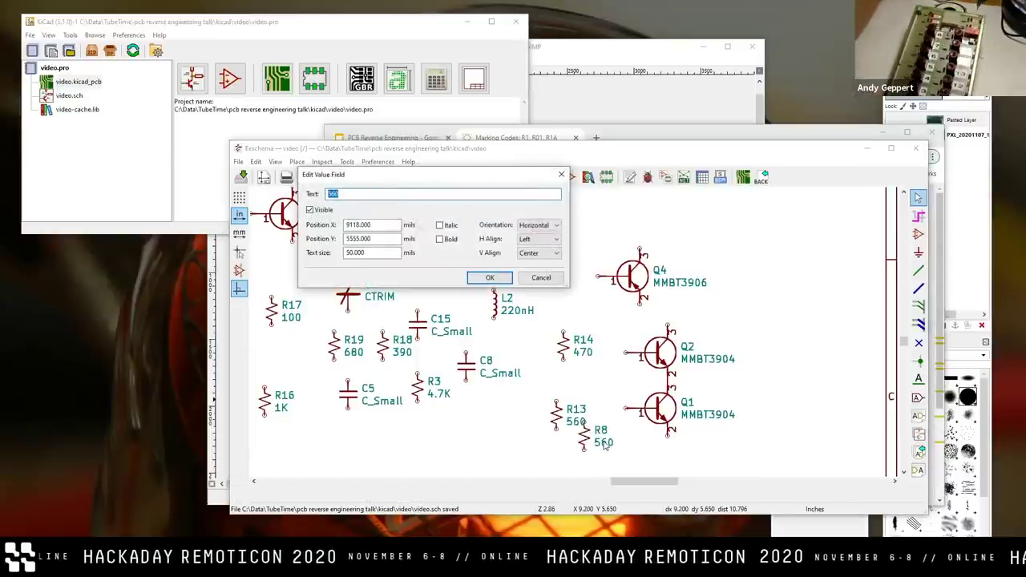
type("1.8K")
key("Return")
Place a copy of resistor R8 to the lower right of Q1 with reference R4 and value 4.7K.
key("c")
left_click(746, 442)
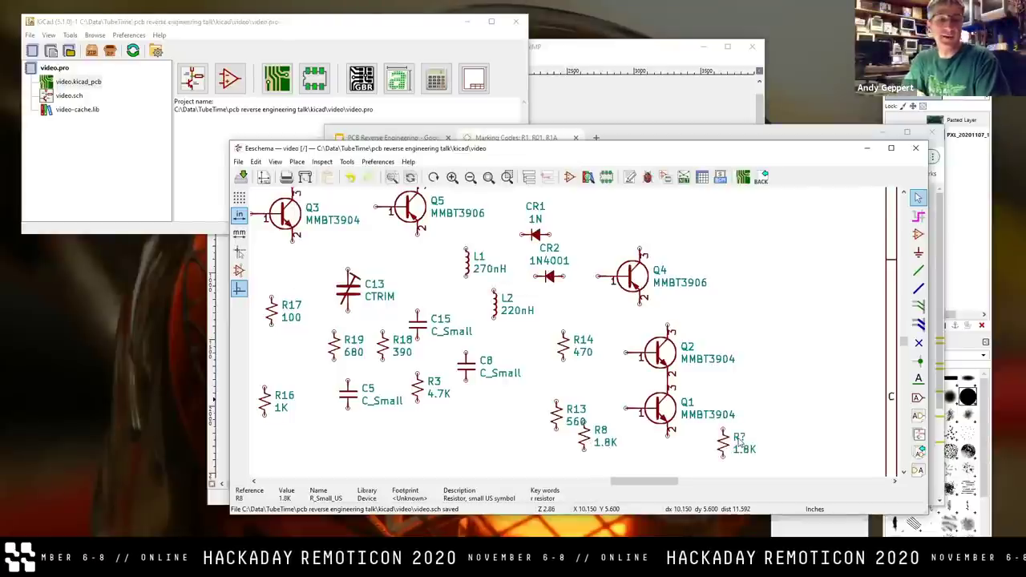
key("u")
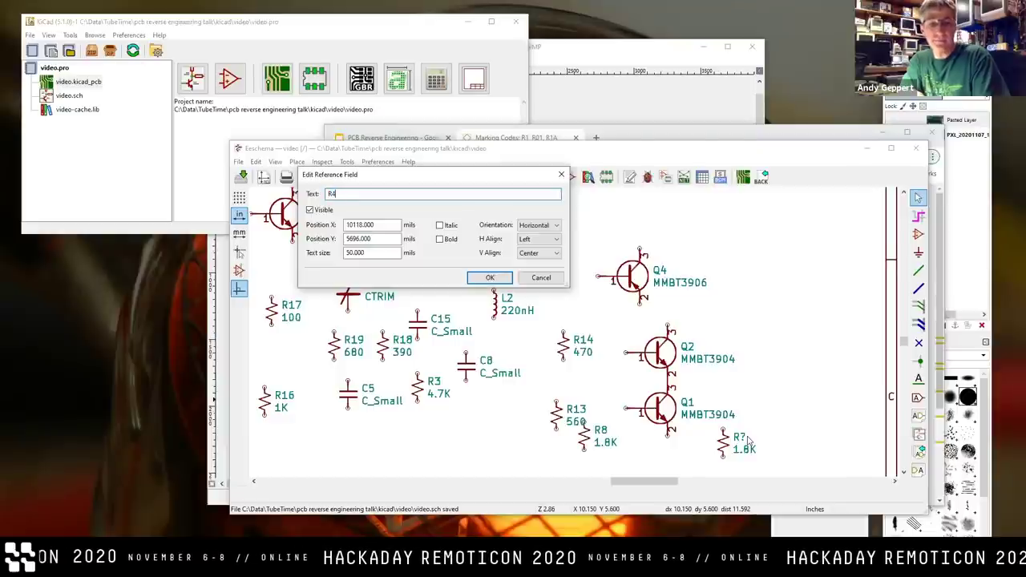
type("R4")
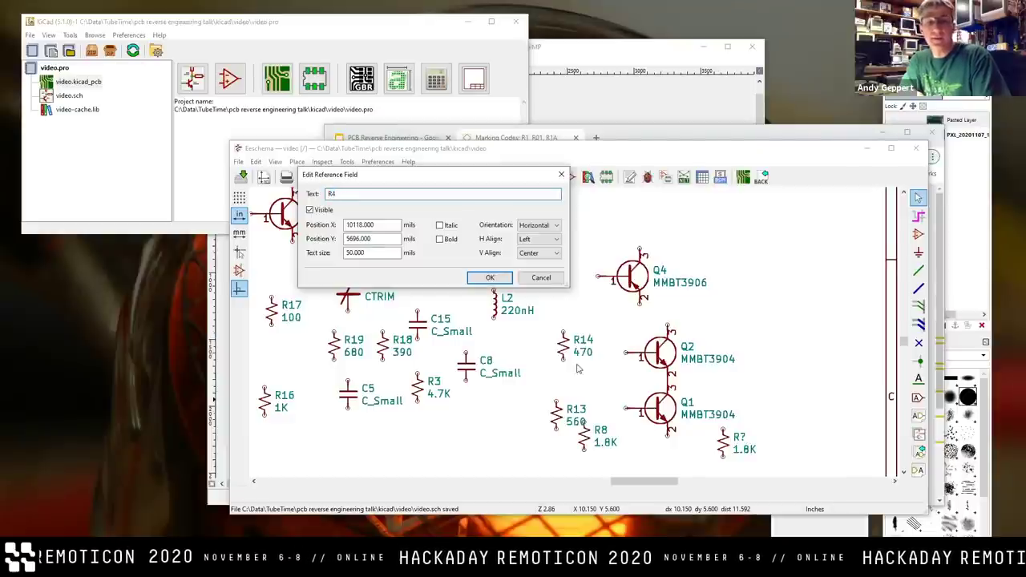
left_click(490, 277)
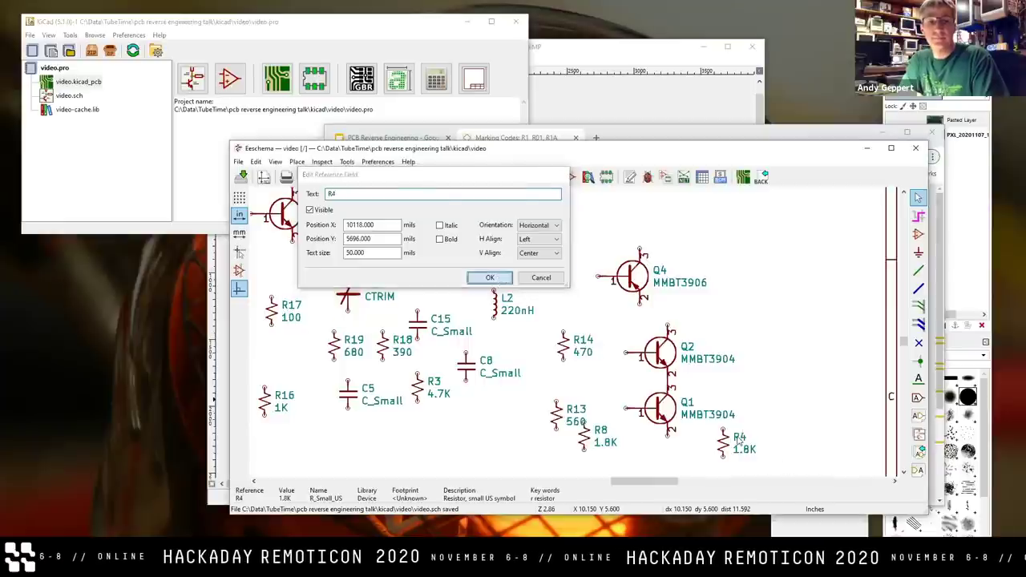
double_click(745, 454)
type("4.7K")
key("Return")
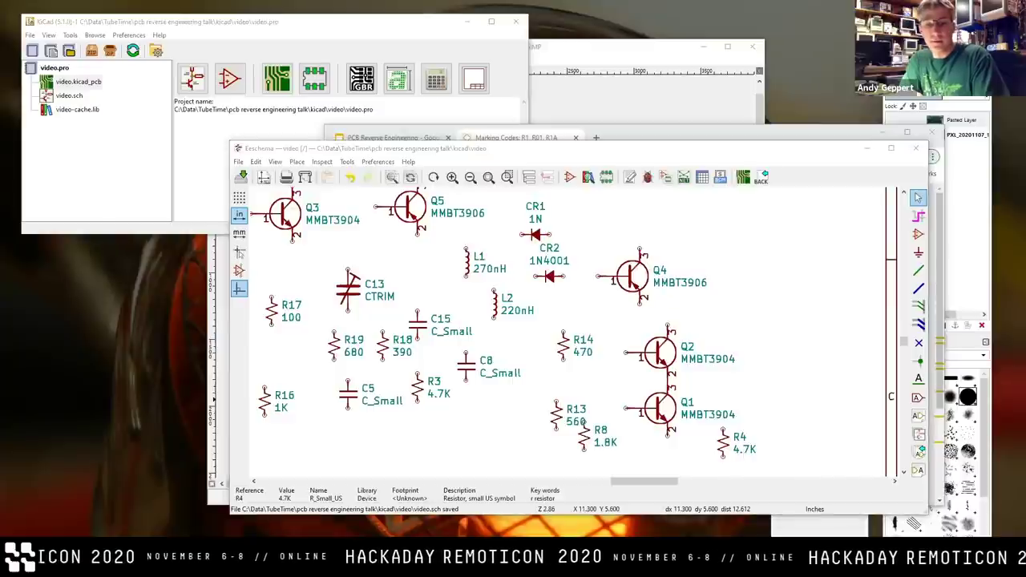
Place a copy of resistor R13 to the right of transistor Q2 with reference R2, keeping the value 560.
left_click(525, 431)
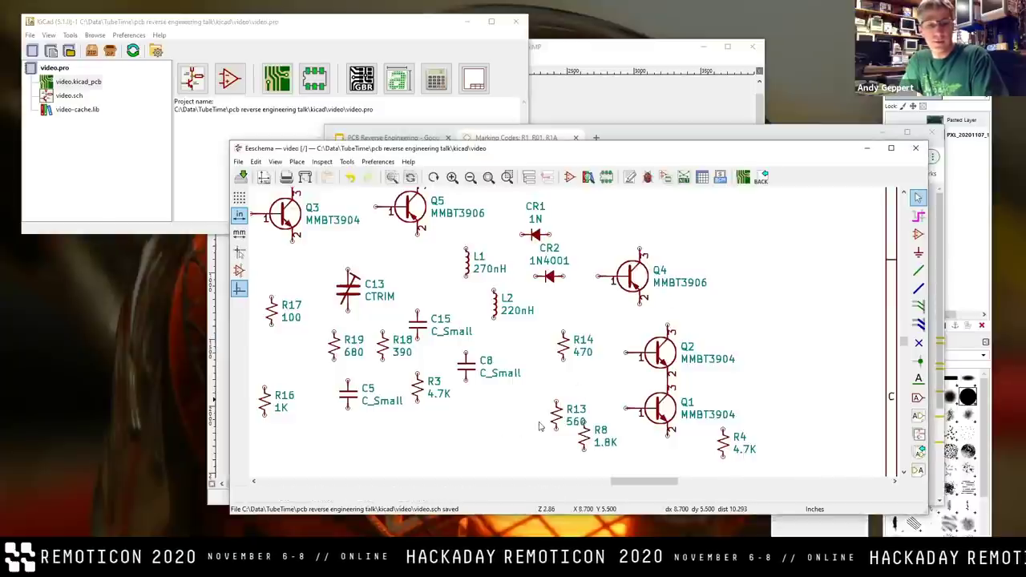
left_click_drag(555, 416, 781, 371)
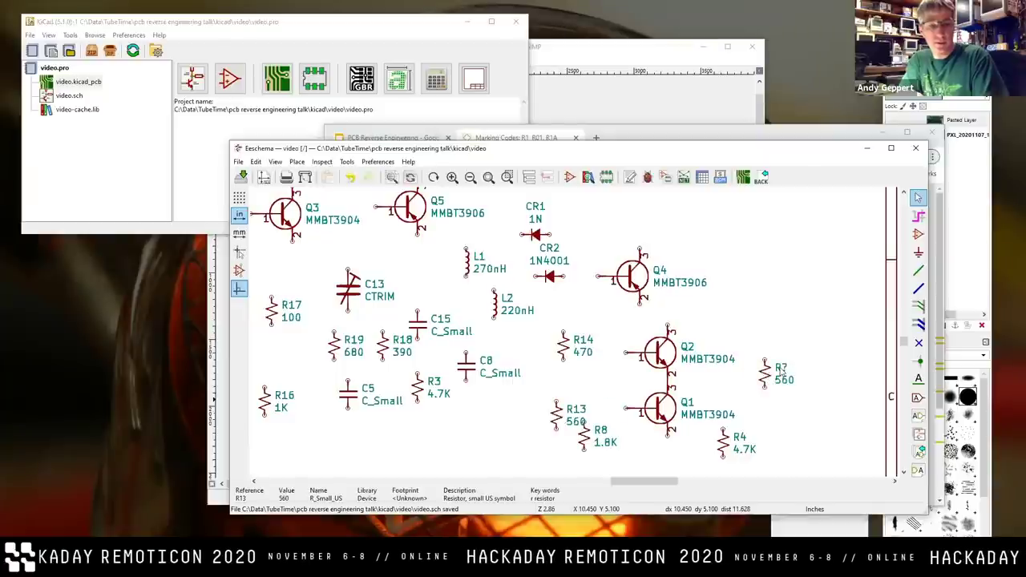
left_click(782, 371)
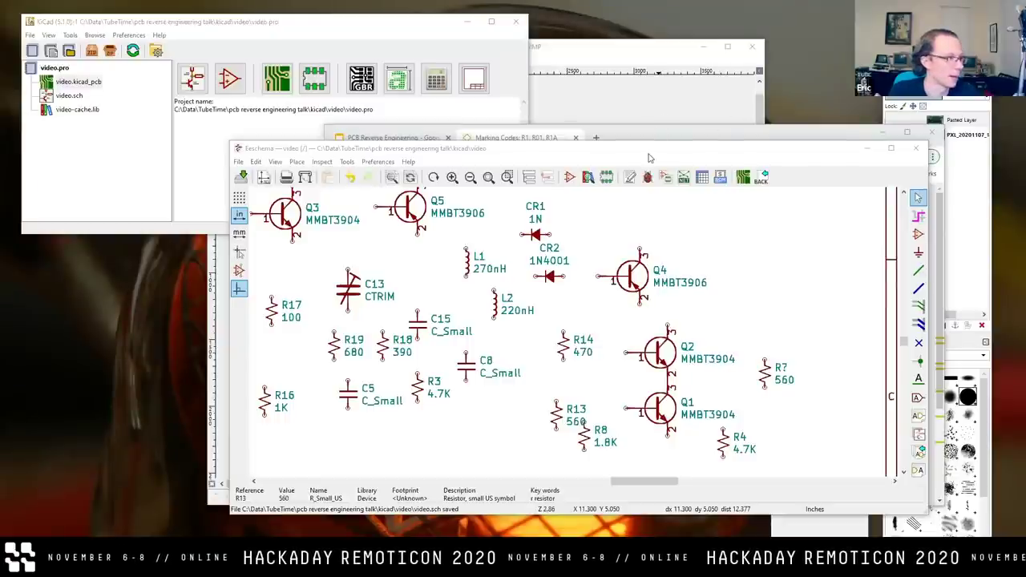
left_click_drag(649, 149, 642, 149)
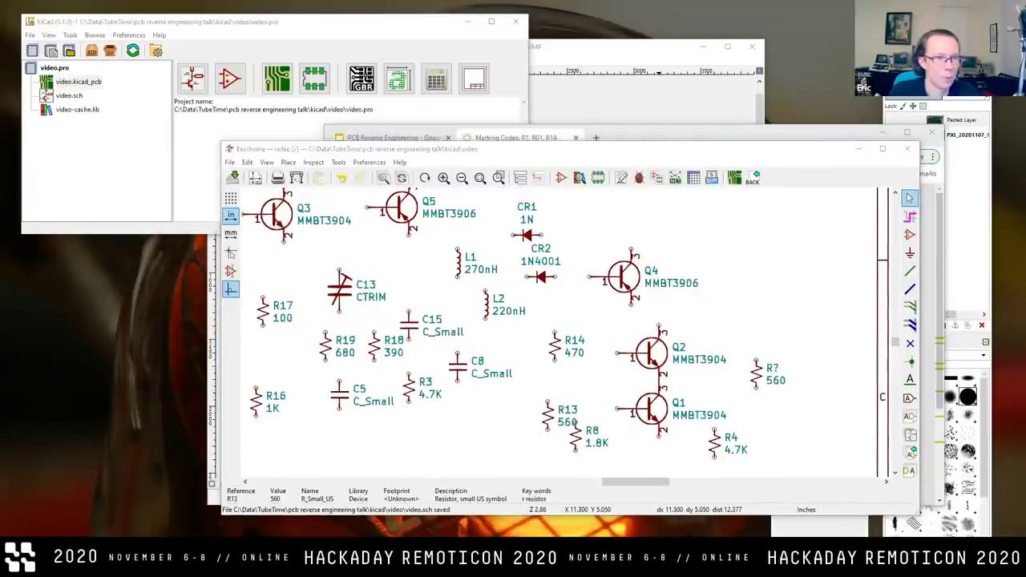
left_click(633, 149)
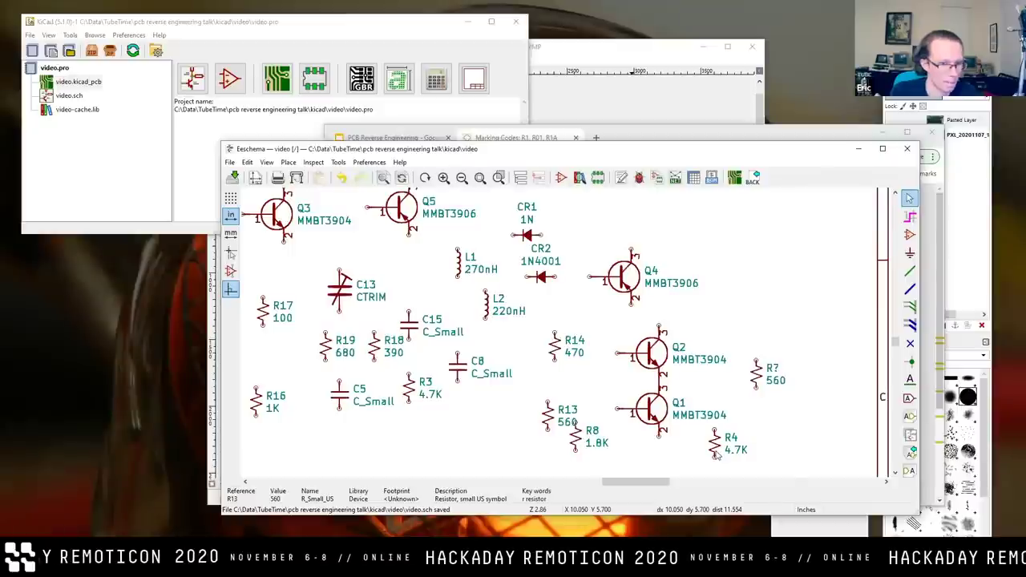
scroll(716, 455, "down", 2)
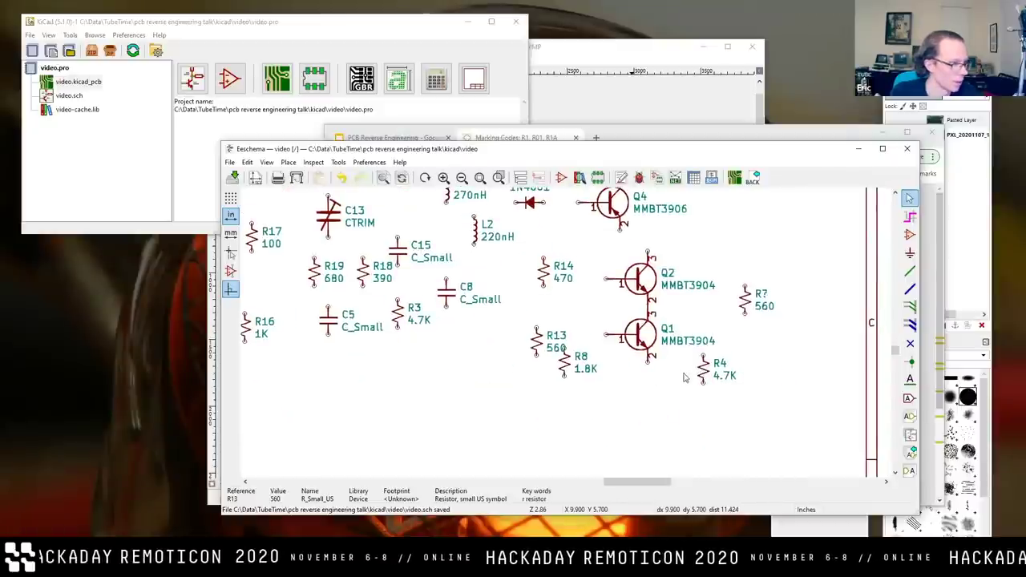
double_click(762, 296)
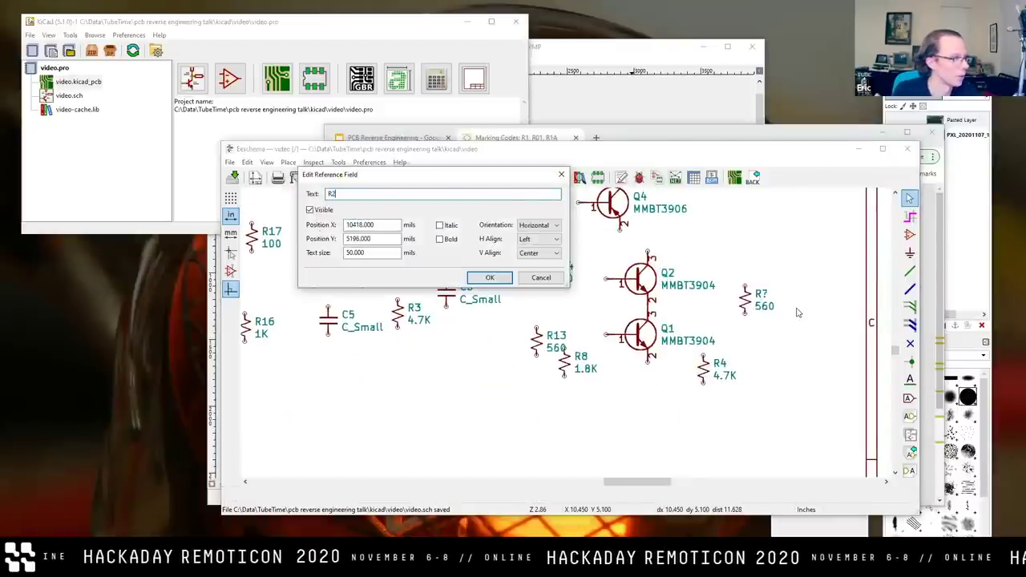
type("R2")
key("Return")
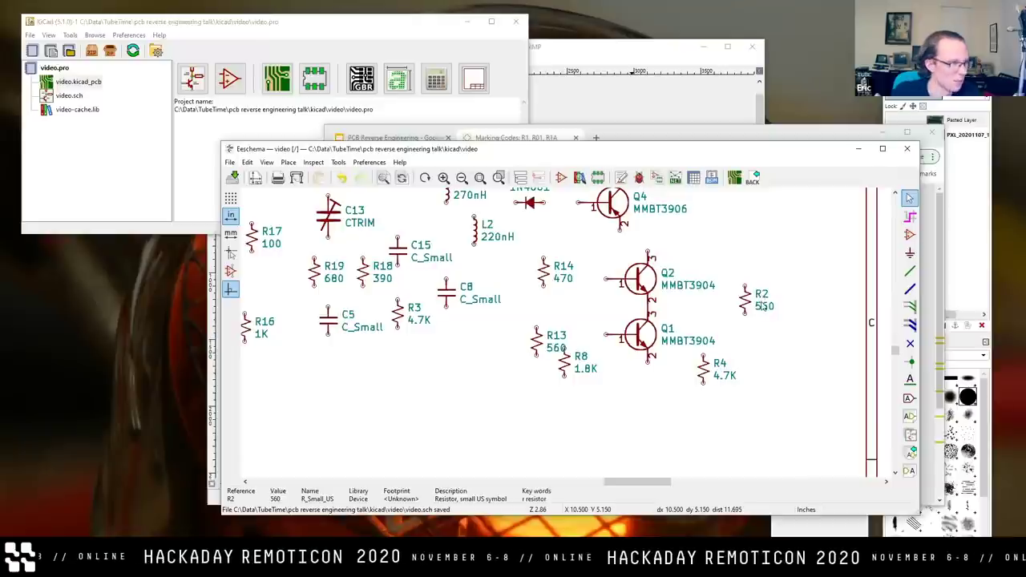
Place a copy of resistor R2 to the right of R4 with reference R7 and value 750.
key("c")
double_click(776, 364)
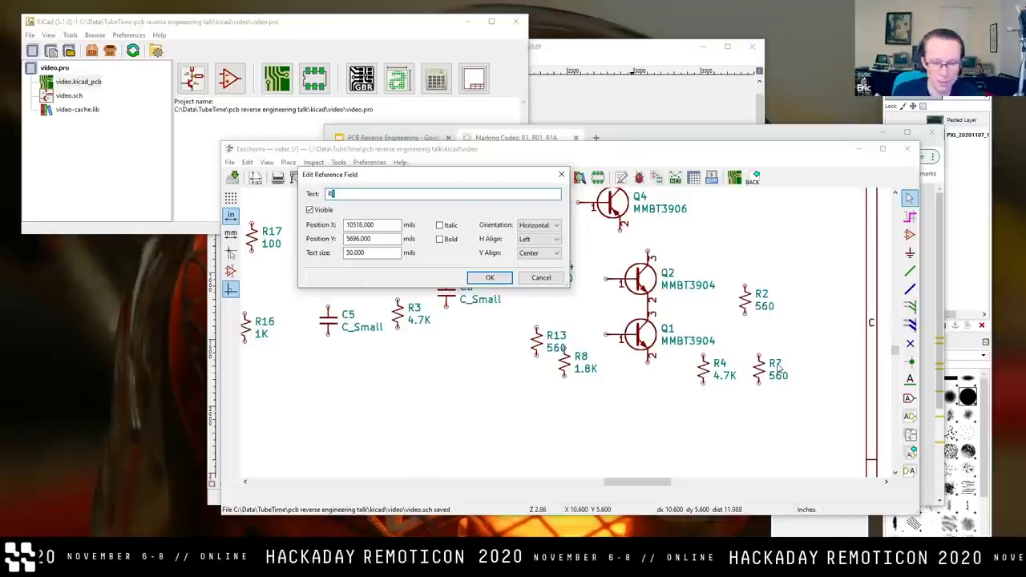
left_click(503, 280)
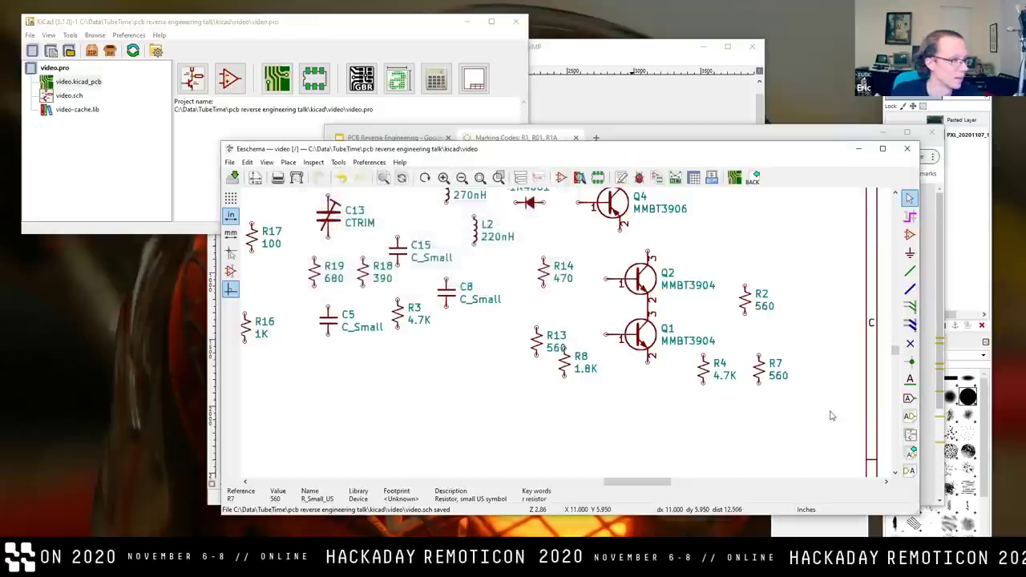
double_click(777, 382)
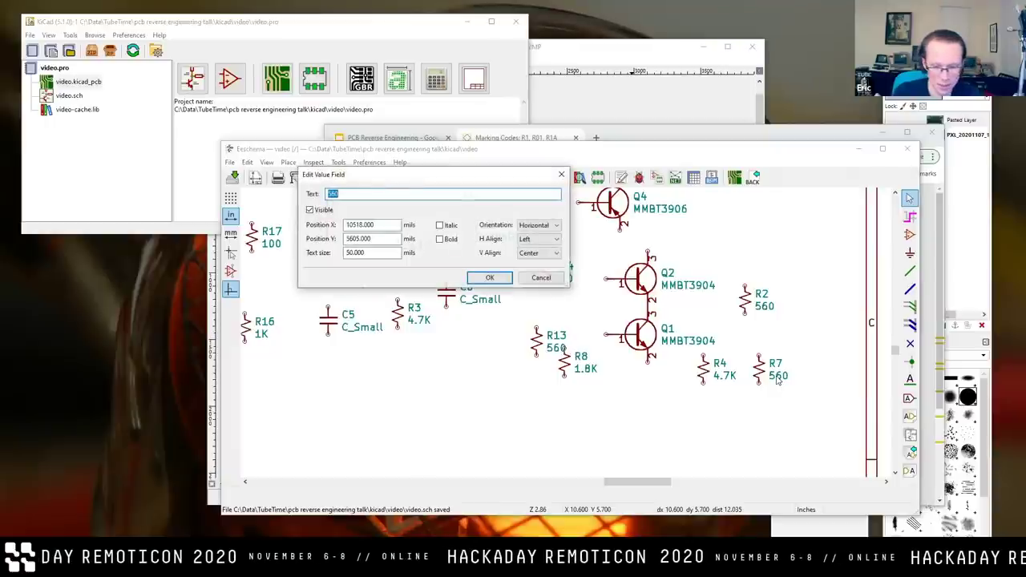
type("750")
key("Return")
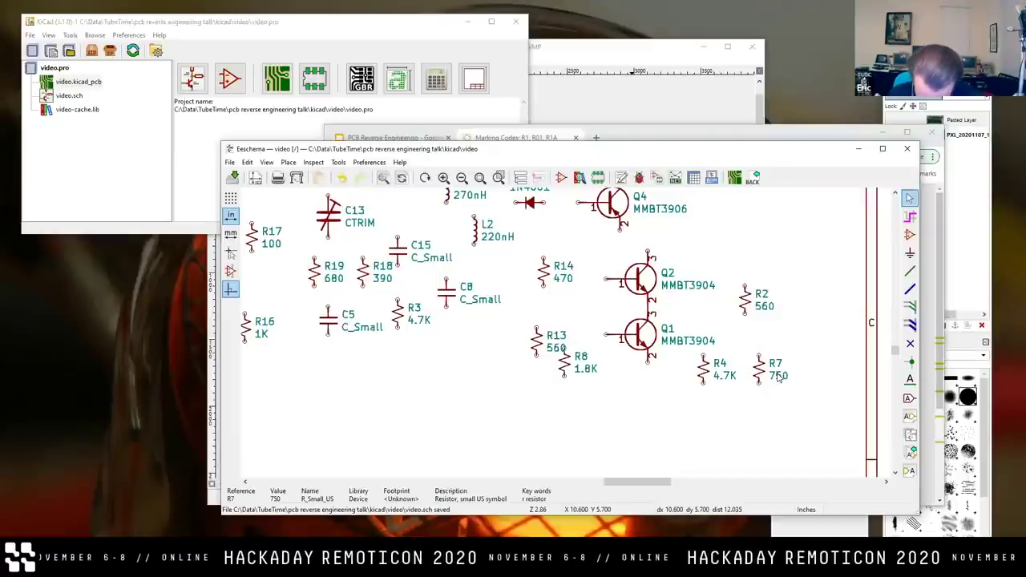
Correct the value of resistor R7 to 75 and save the schematic.
key("alt+Tab")
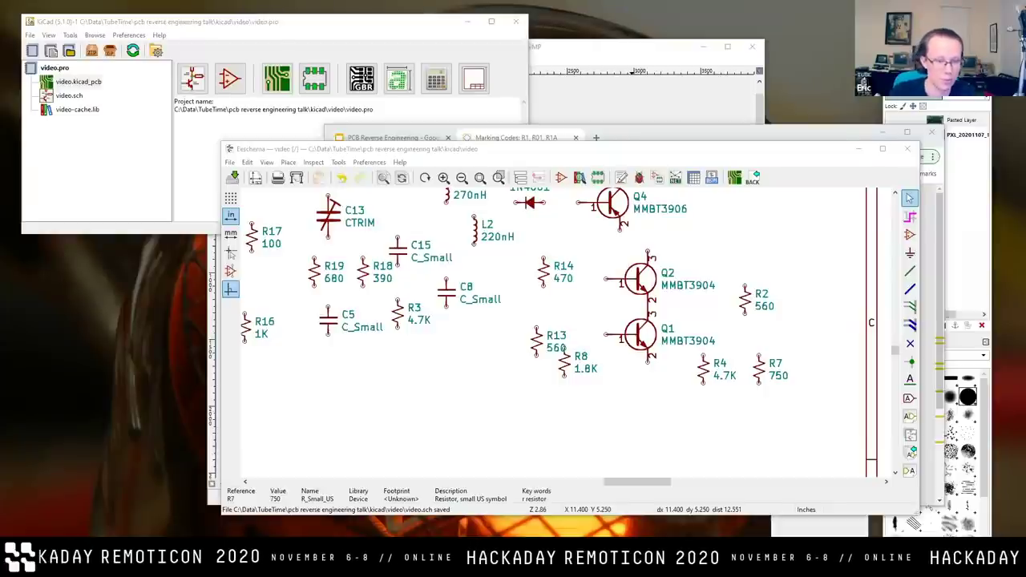
double_click(772, 376)
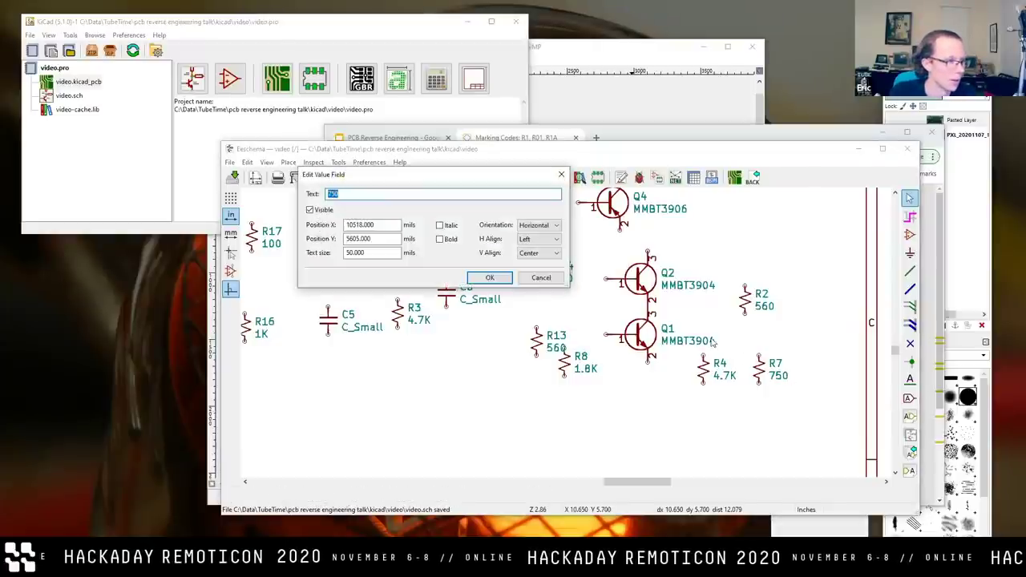
left_click(365, 195)
key("BackSpace")
key("Return")
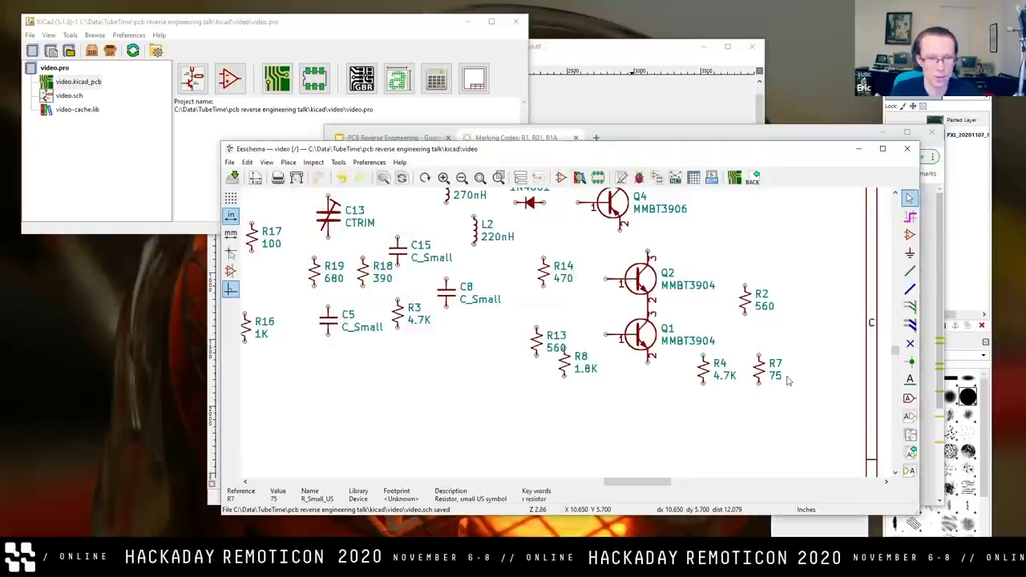
key("ctrl+s")
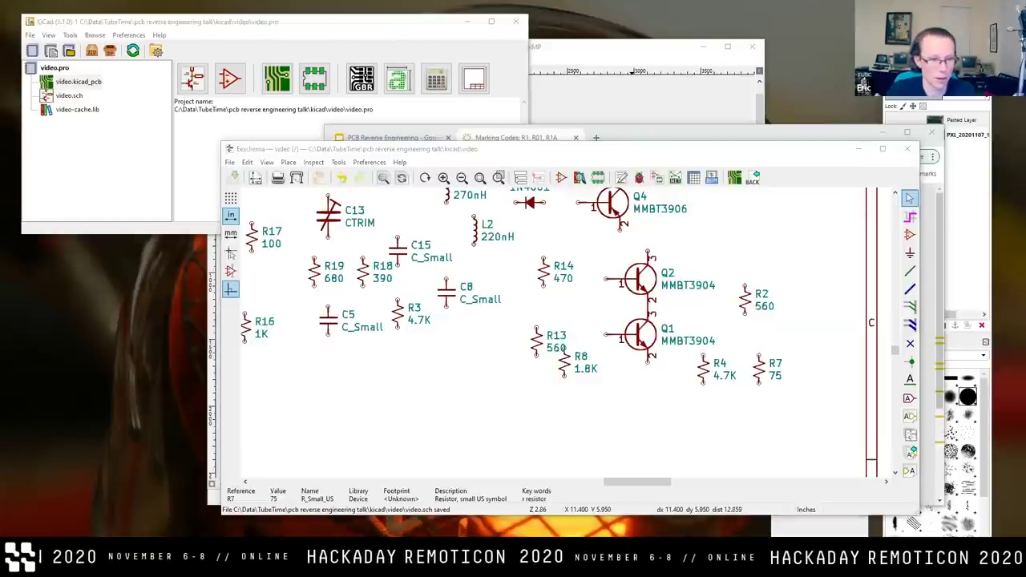
Place a copy of the 47uF 16V polarized capacitor C16 below resistor R4 with reference C4.
left_click_drag(584, 330, 417, 315)
left_click_drag(540, 315, 478, 299)
key("c")
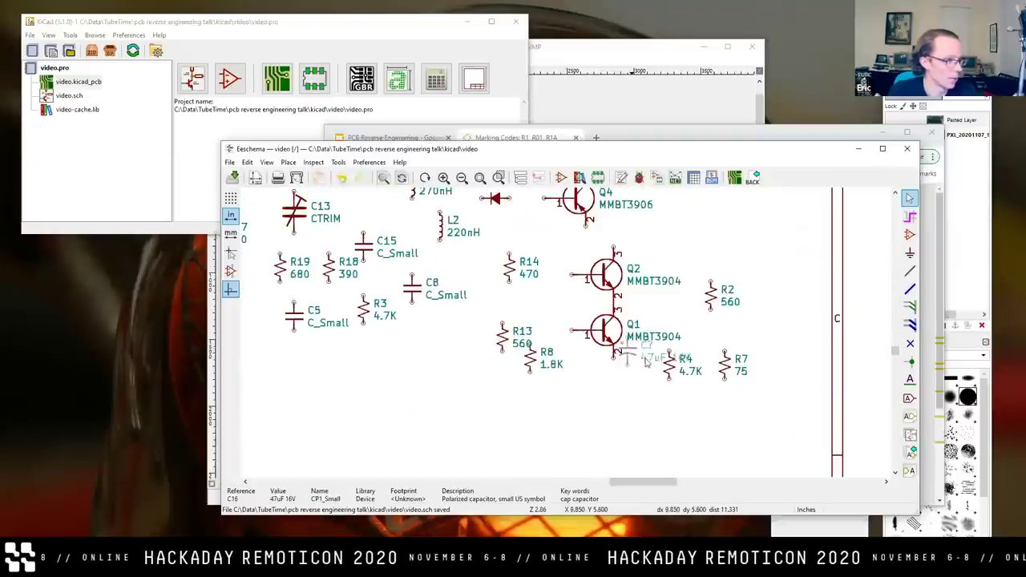
type("u1")
key("Return")
left_click(683, 403)
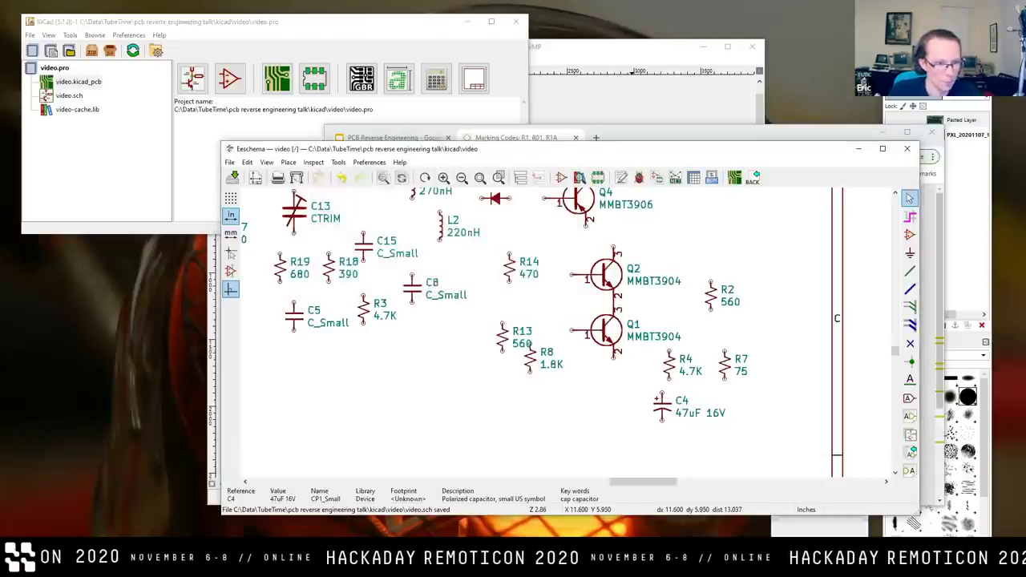
Add a Conn_Coaxial connector symbol in the empty area below capacitor C5 and resistor R3.
scroll(542, 333, "down", 2)
left_click(910, 234)
left_click(633, 345)
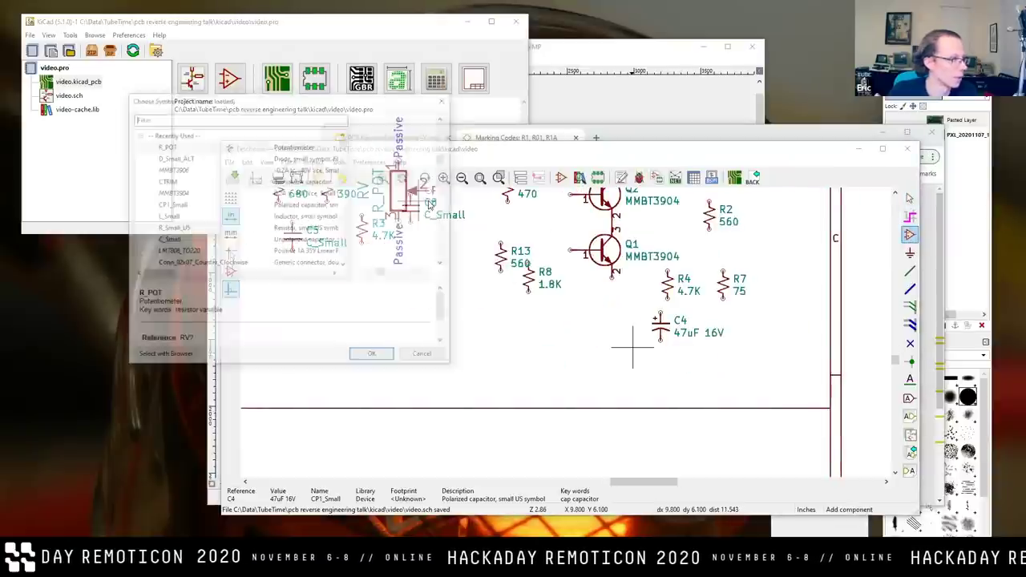
type("coax")
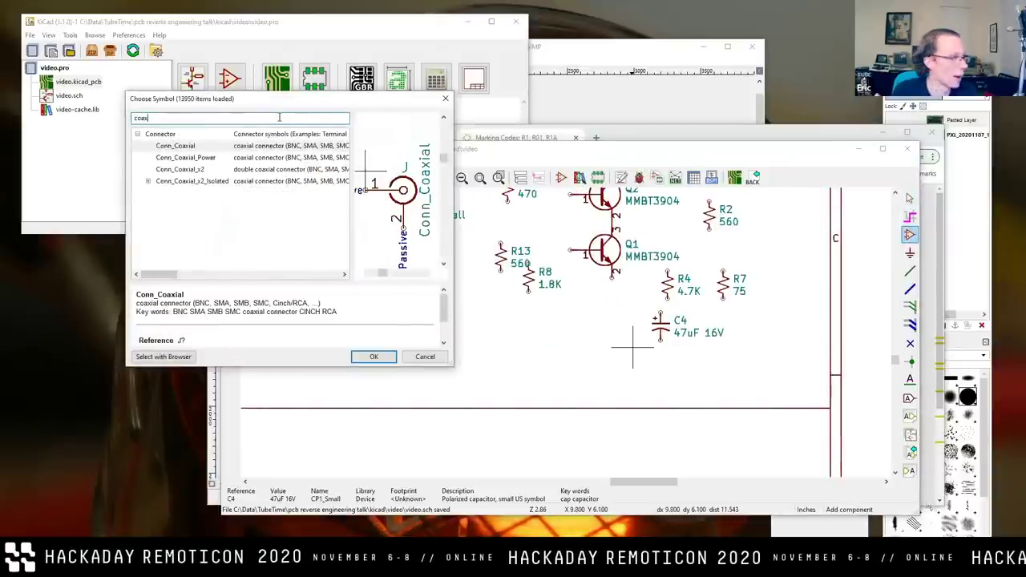
key("Return")
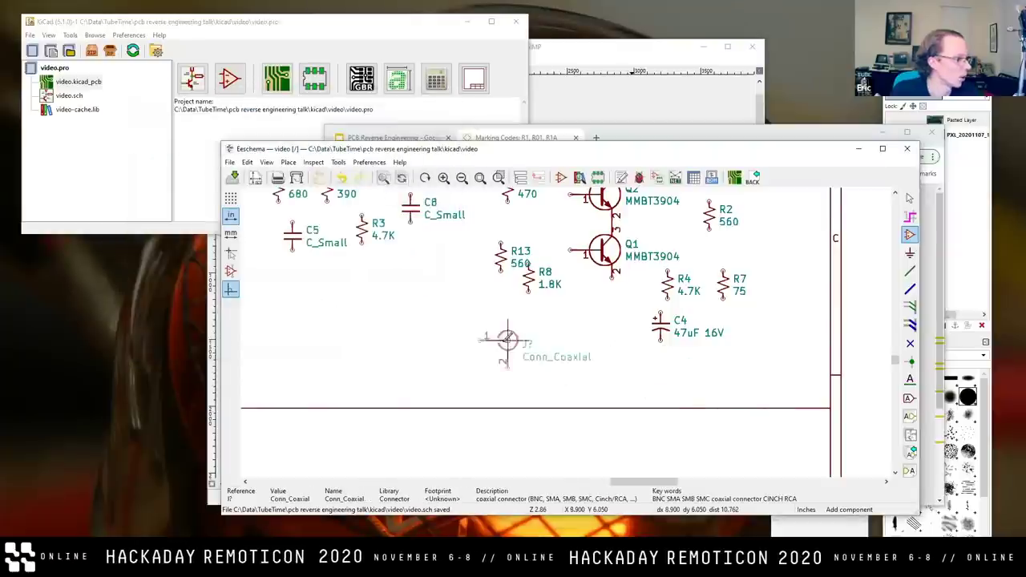
left_click(375, 326)
Give the new coaxial connector the reference J2 and the value AUDIO.
double_click(396, 332)
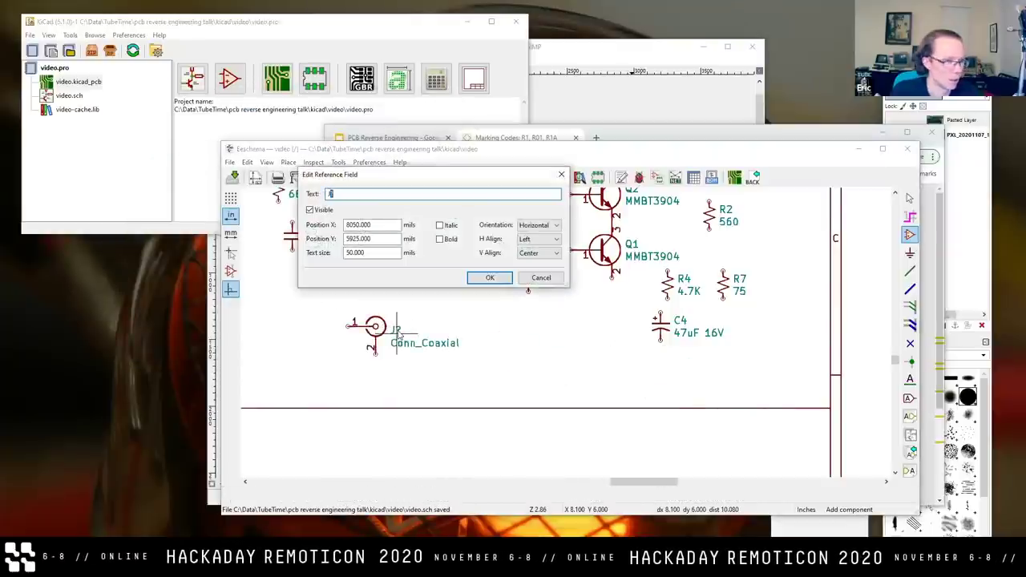
key("Return")
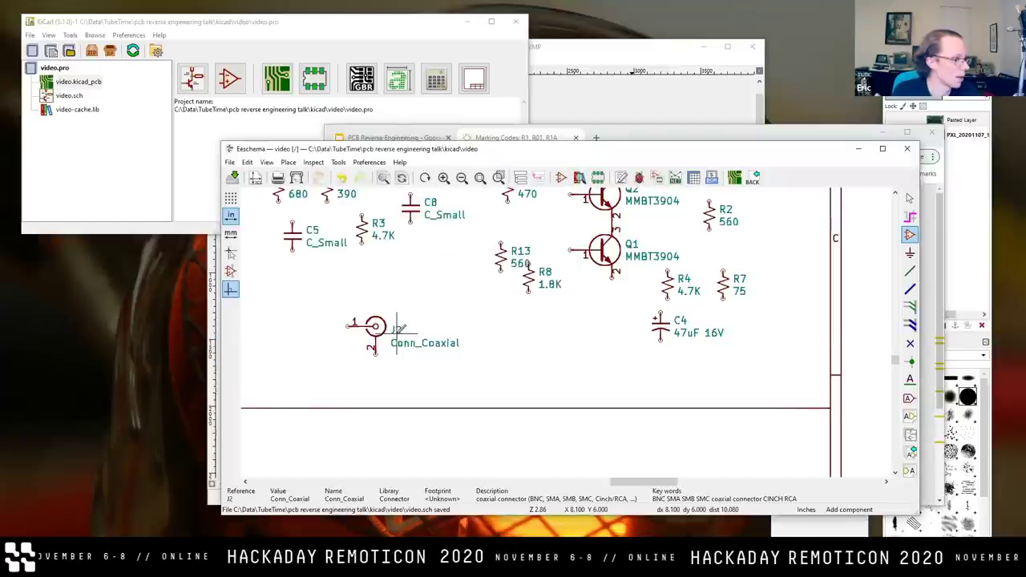
type("v")
type("AUDIO")
key("Return")
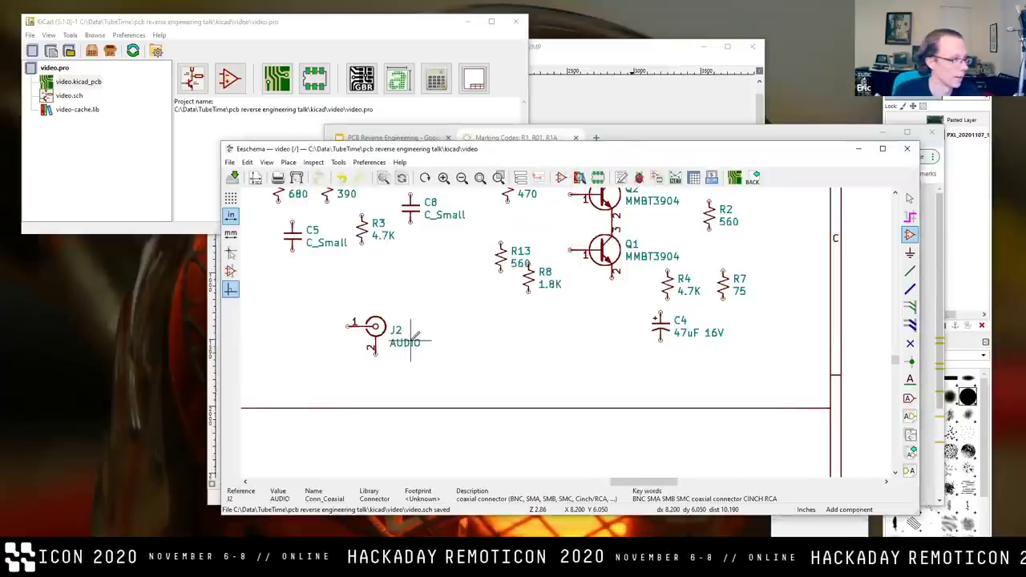
Place a copy of connector J2 to its lower right with reference J3 and value VIDEO.
key("c")
left_click(501, 347)
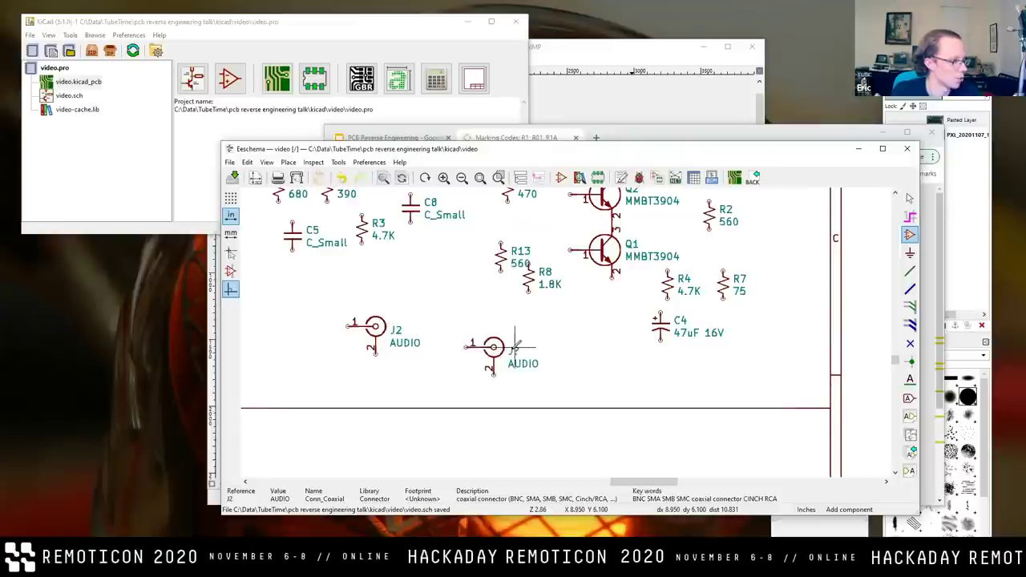
type("uJ3")
key("Return")
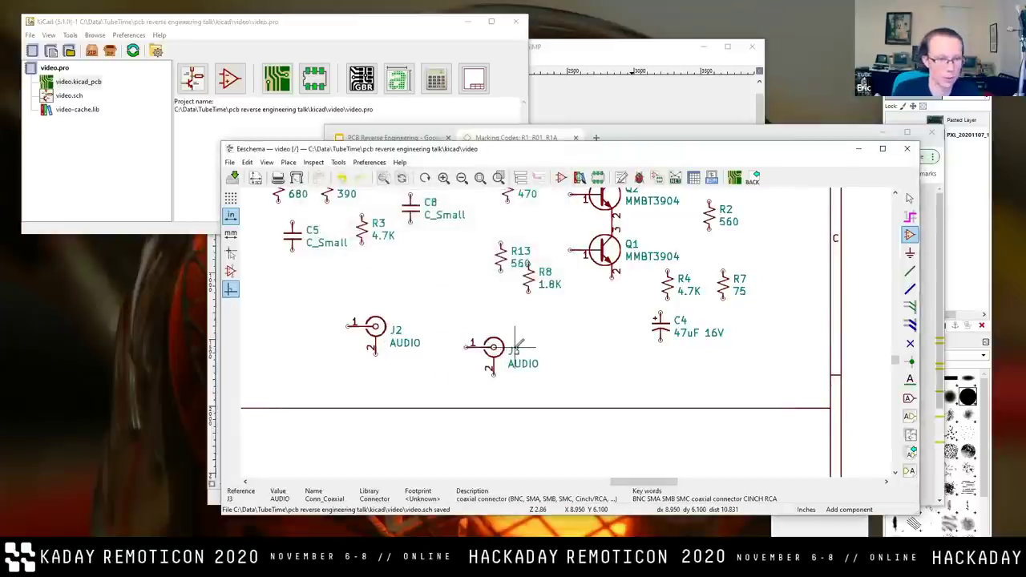
type("vVIDEO")
key("Return")
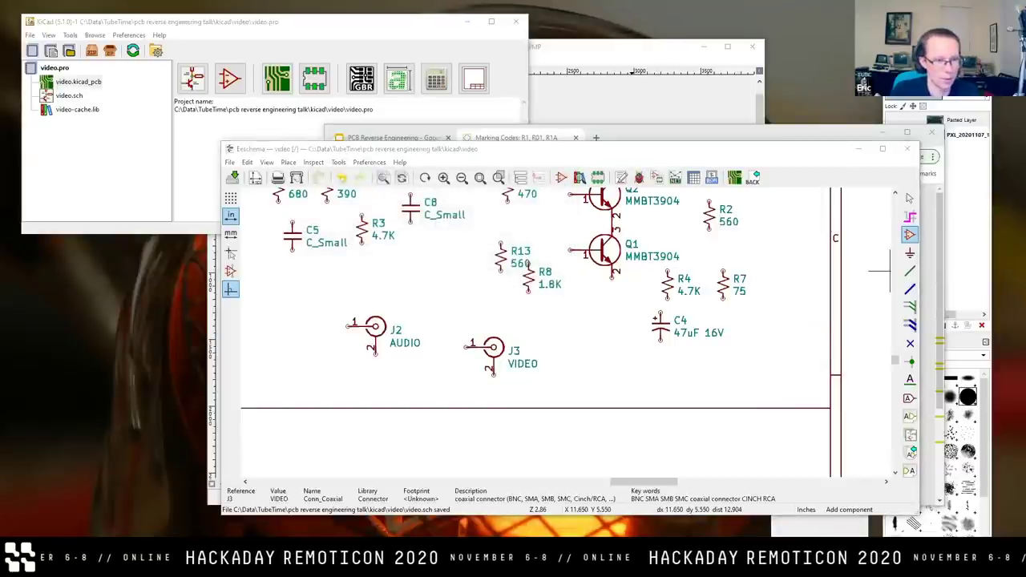
Duplicate capacitor C5 to the area below and beside the VIDEO connector, and set the copy's reference to C2.
left_click(491, 150)
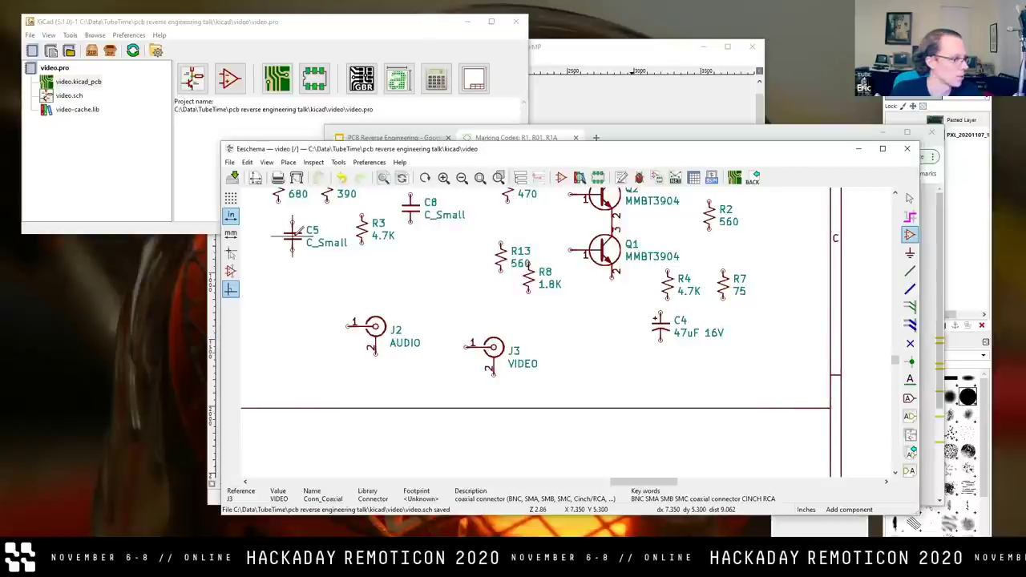
key("c")
left_click(570, 389)
type("u2")
key("Return")
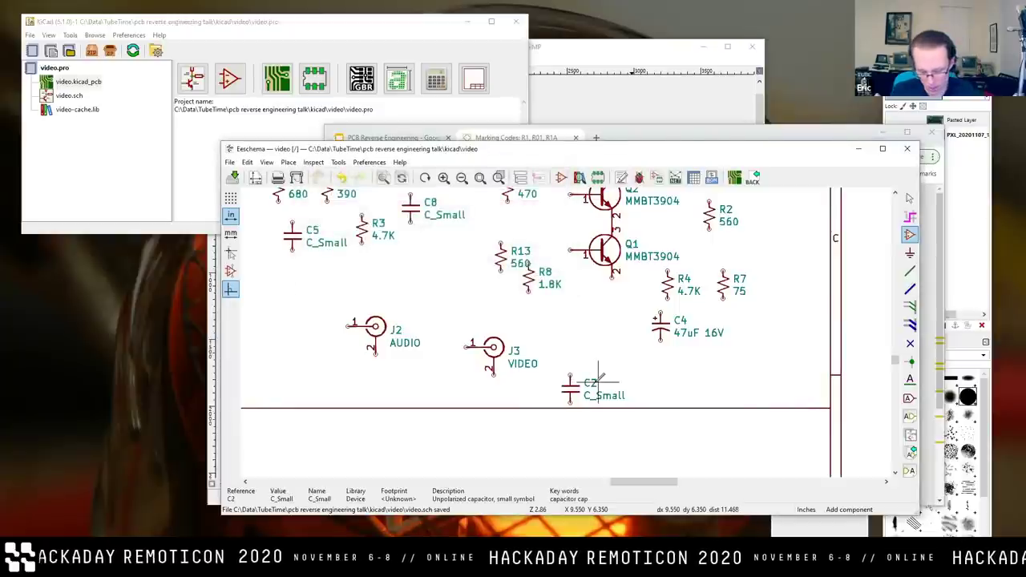
Place a Conn_02x01 symbol from the Connector_Generic library below capacitor C4.
left_click(737, 333)
type("conn_02x01")
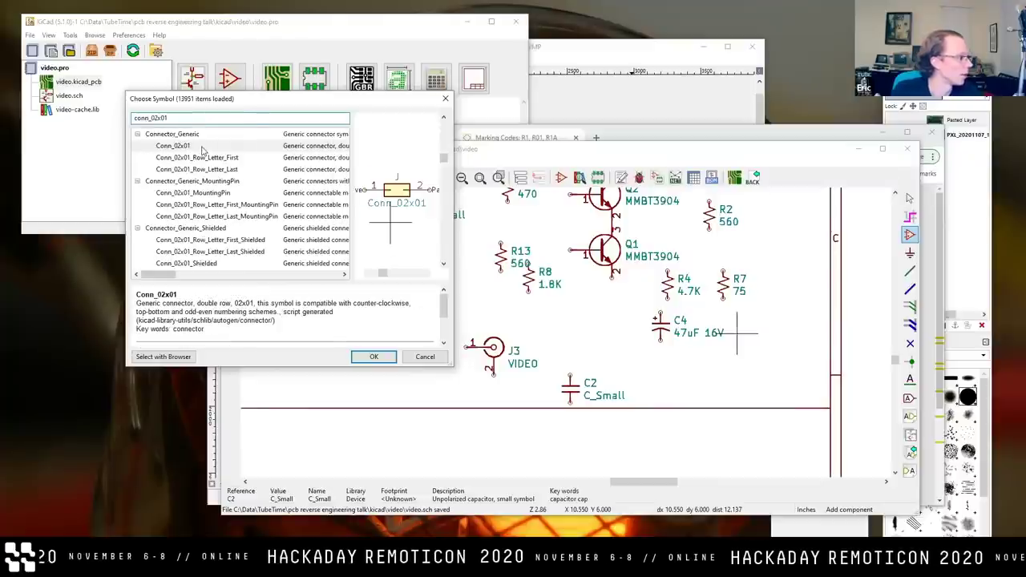
left_click(205, 148)
left_click(208, 195)
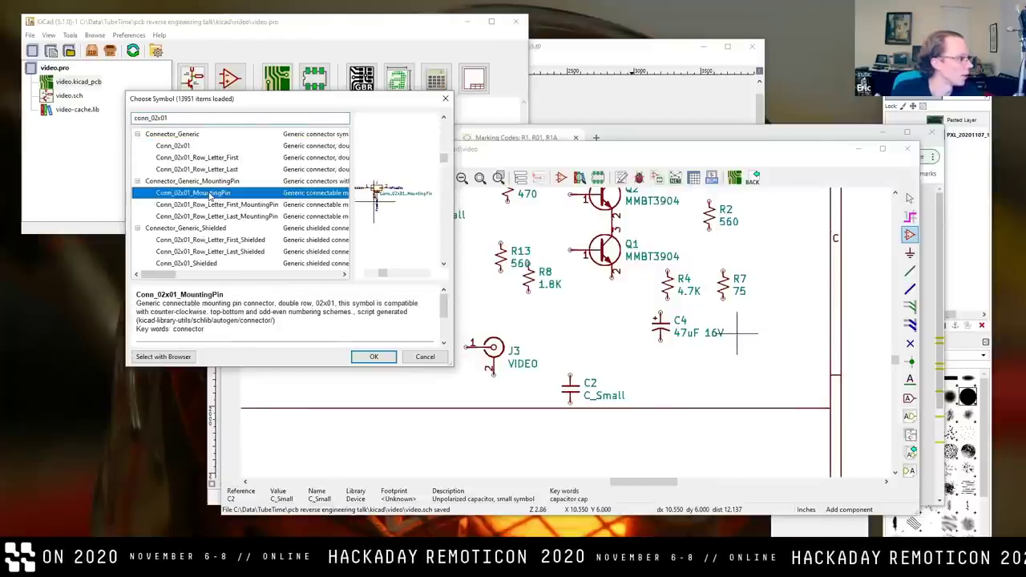
left_click(206, 240)
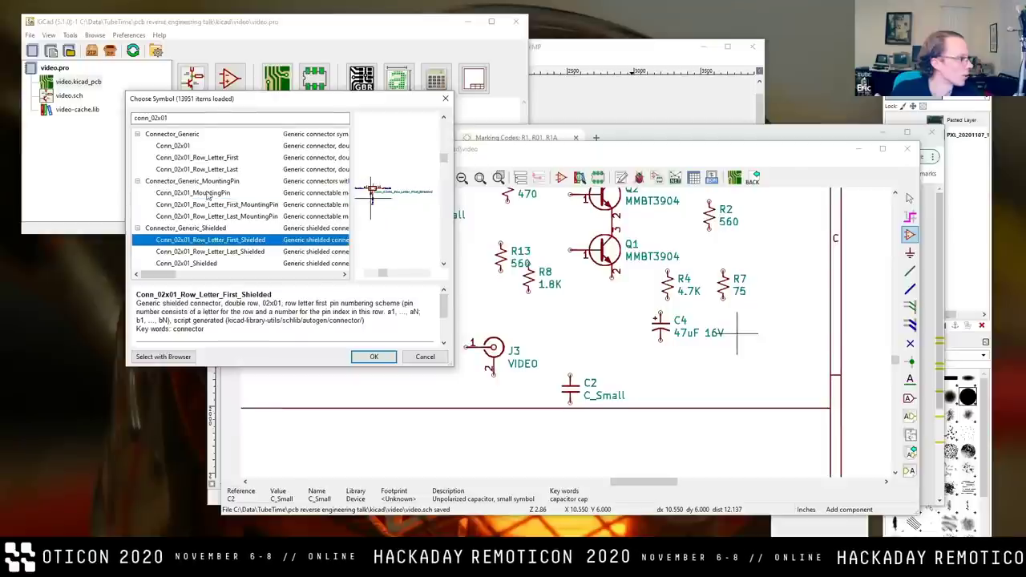
left_click(189, 146)
left_click(372, 357)
left_click(716, 387)
Set the new two-pin connector's reference to DCIN.
key("u")
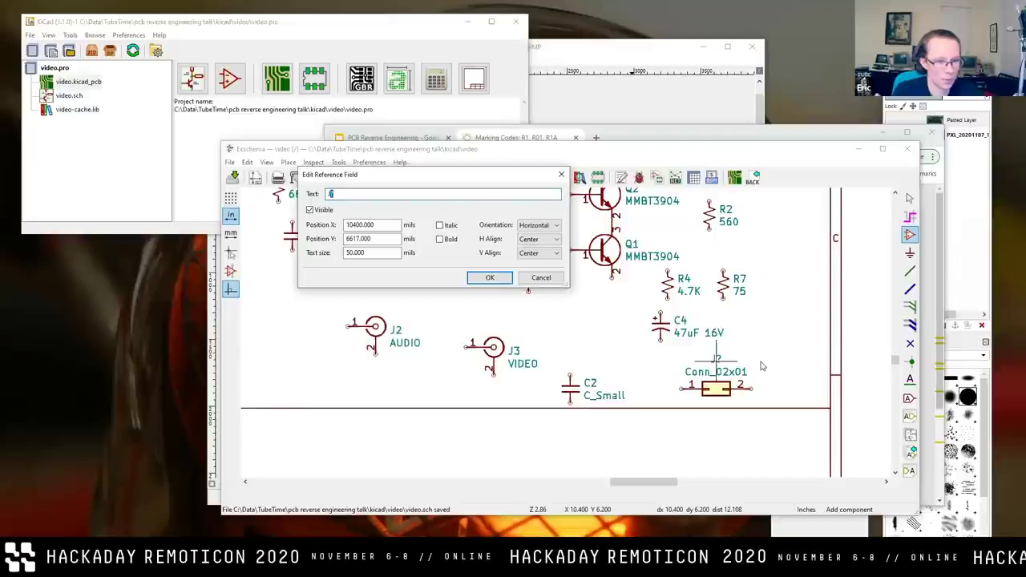
type("JDCIN")
key("Return")
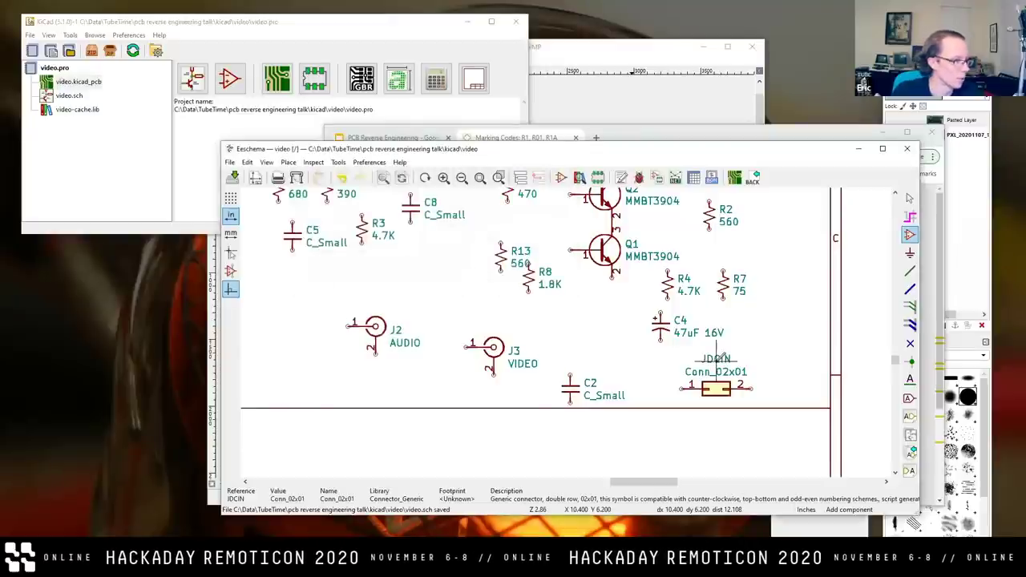
key("u")
key("Home")
key("Delete")
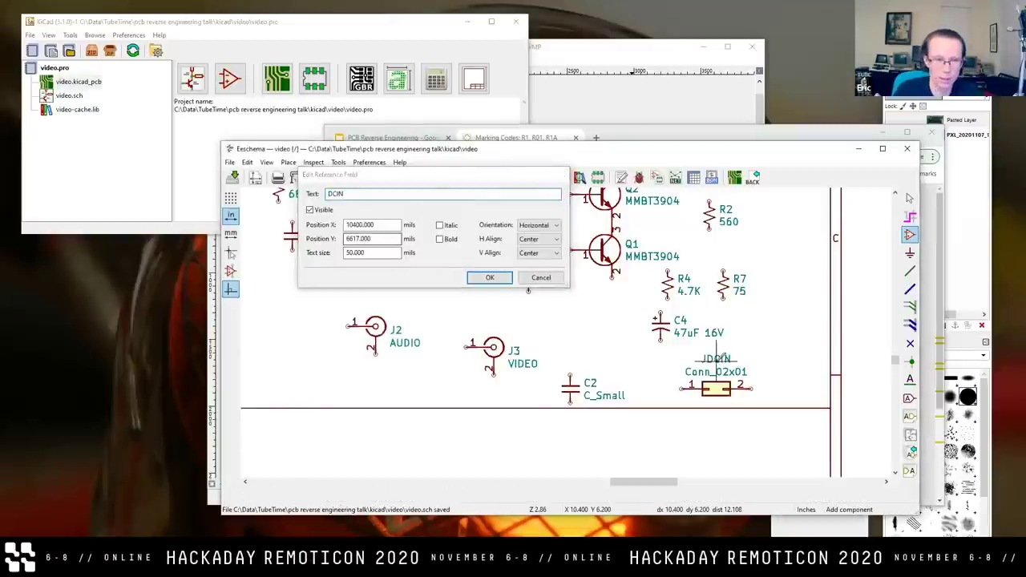
key("Return")
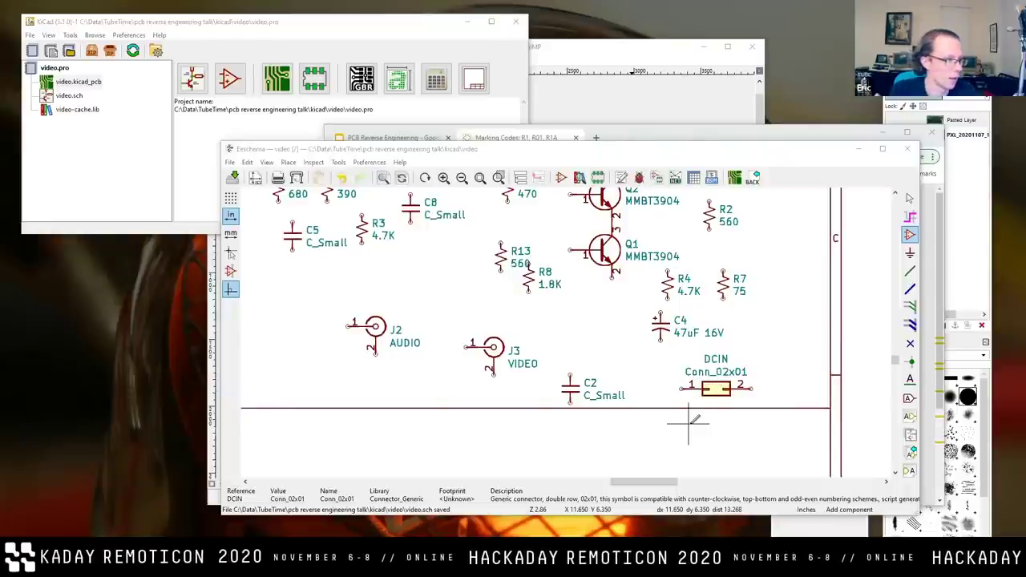
Duplicate the DCIN connector directly below it and set the copy's reference to IR.
scroll(646, 345, "right", 3)
scroll(645, 344, "down", 2)
left_click(616, 335)
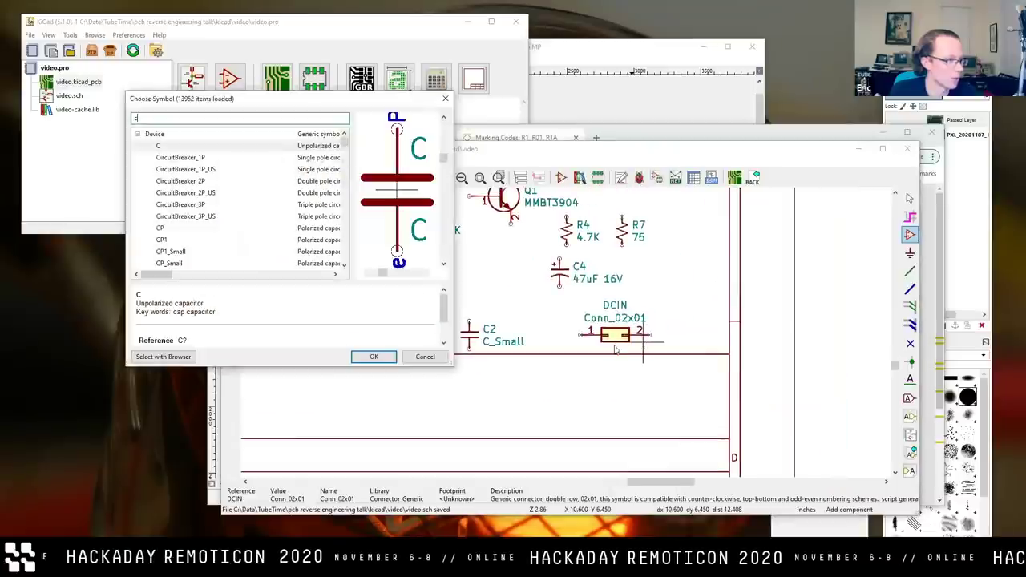
key("Escape")
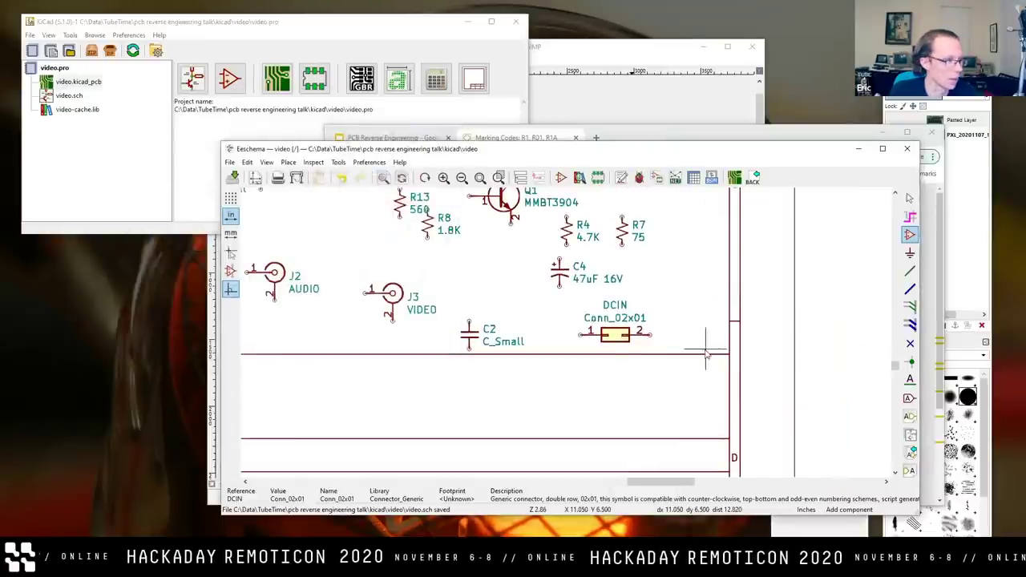
key("c")
left_click(622, 391)
key("v")
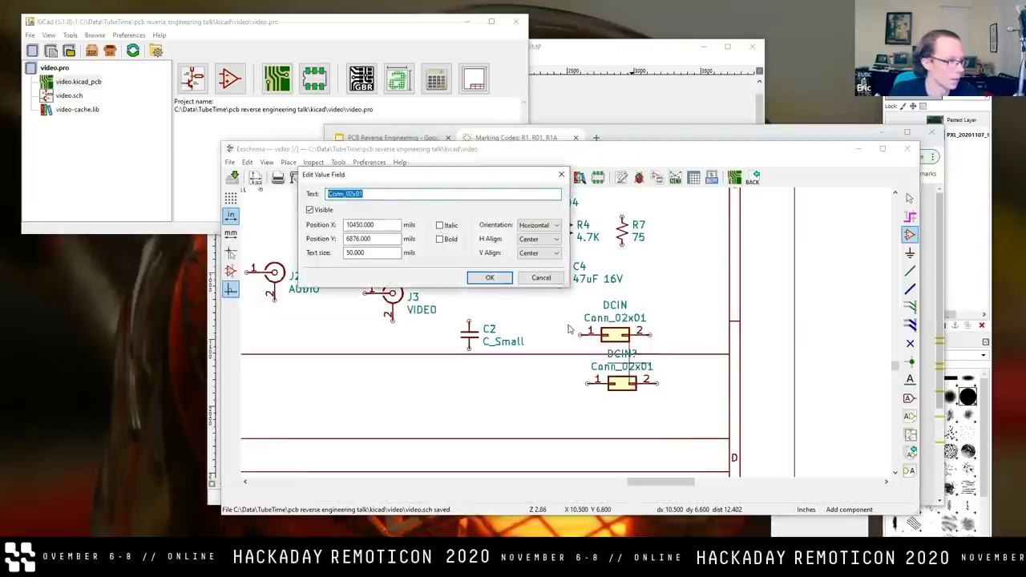
left_click(529, 281)
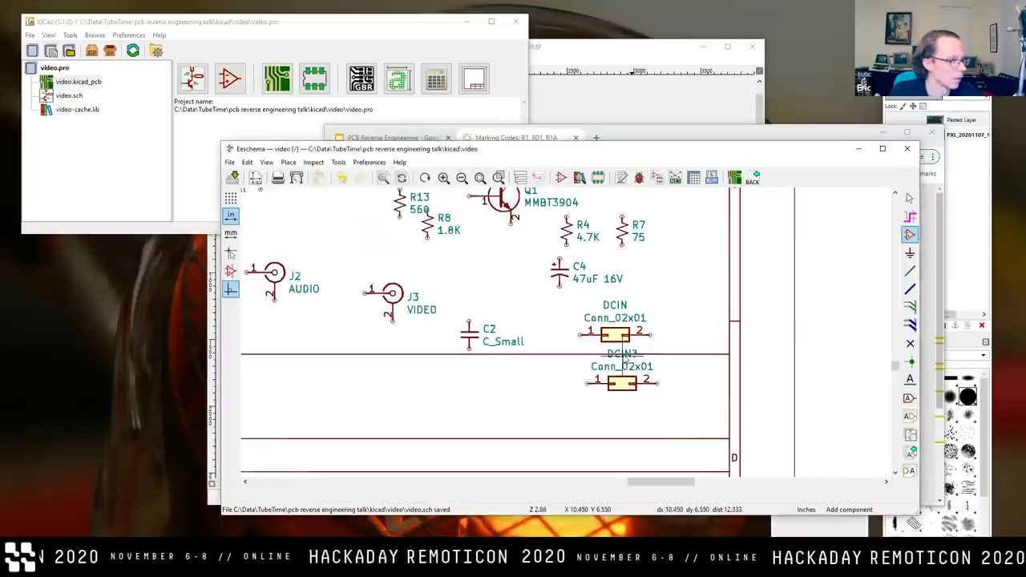
key("u")
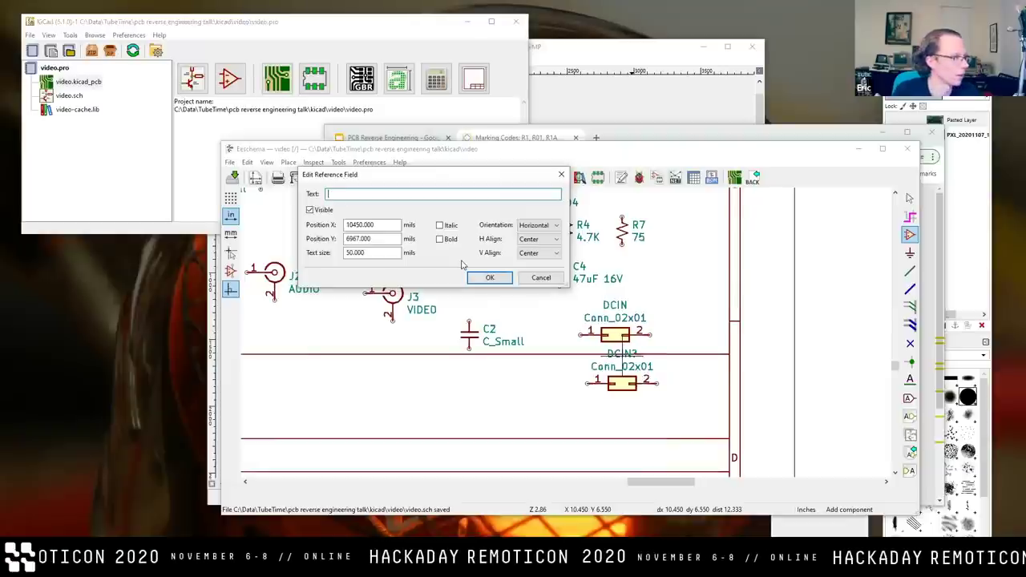
type("IR")
key("Return")
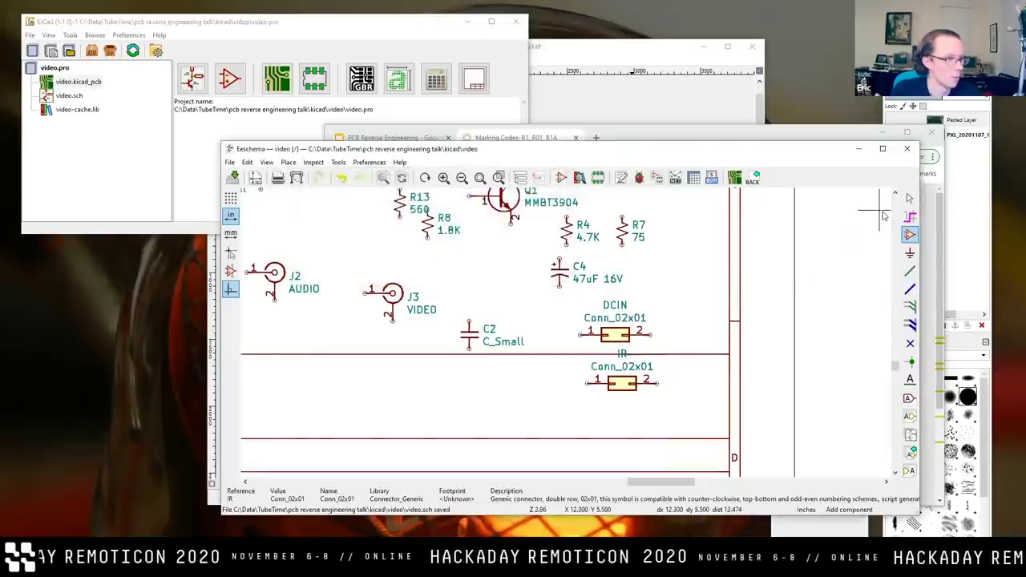
Find the generic Conn_01x04 symbol and place it below the AUDIO and VIDEO connectors.
left_click(674, 324)
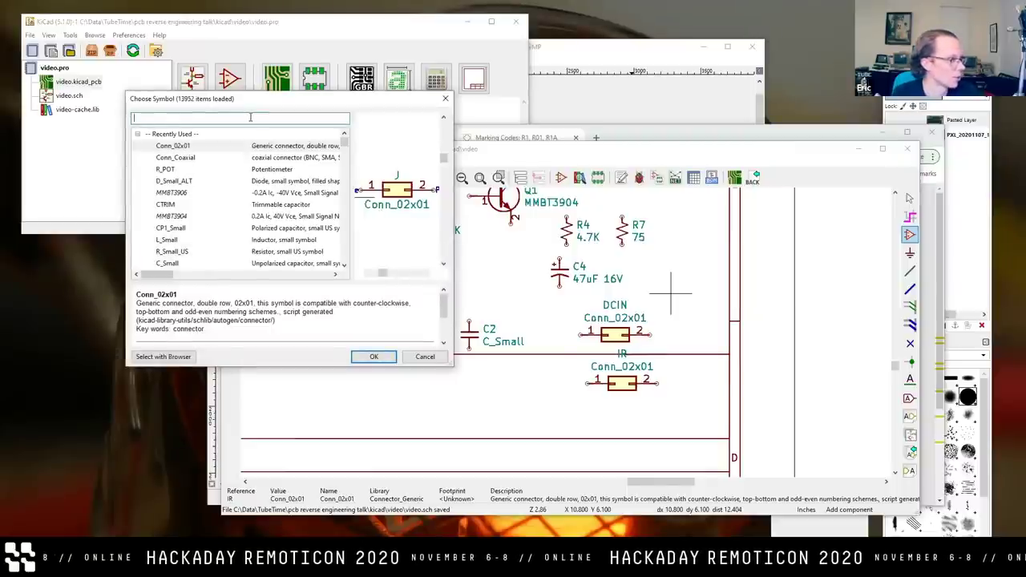
type("conn01")
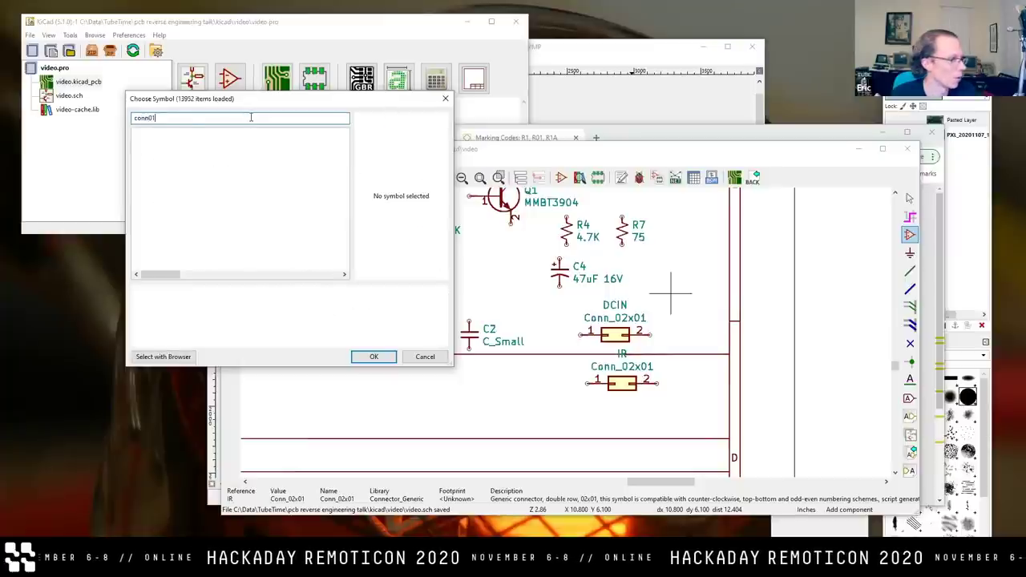
key("BackSpace")
key("BackSpace")
type("_01x04")
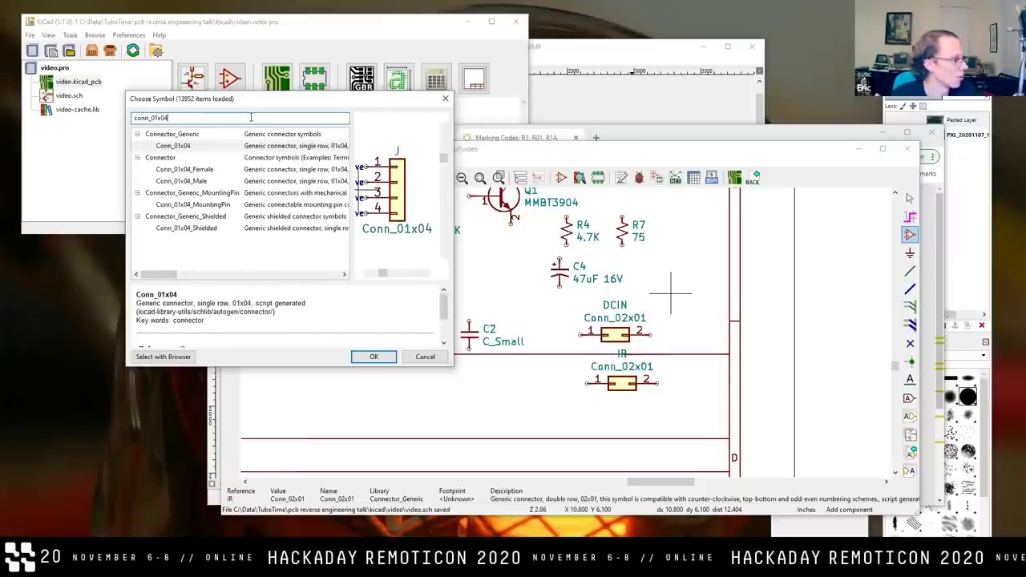
double_click(207, 144)
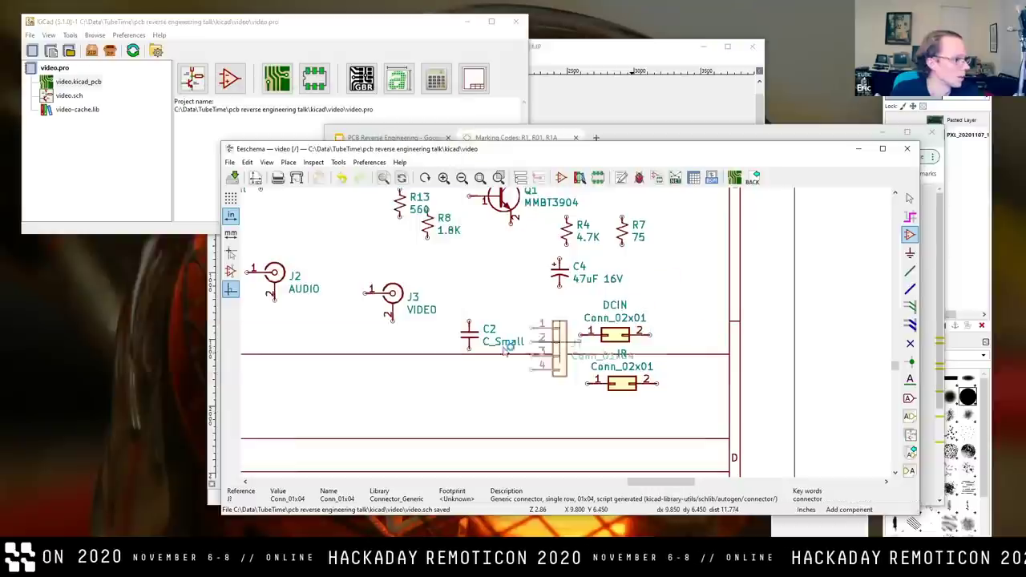
left_click(362, 397)
Set the four-pin connector's reference to SWITCH and end symbol placement.
key("u")
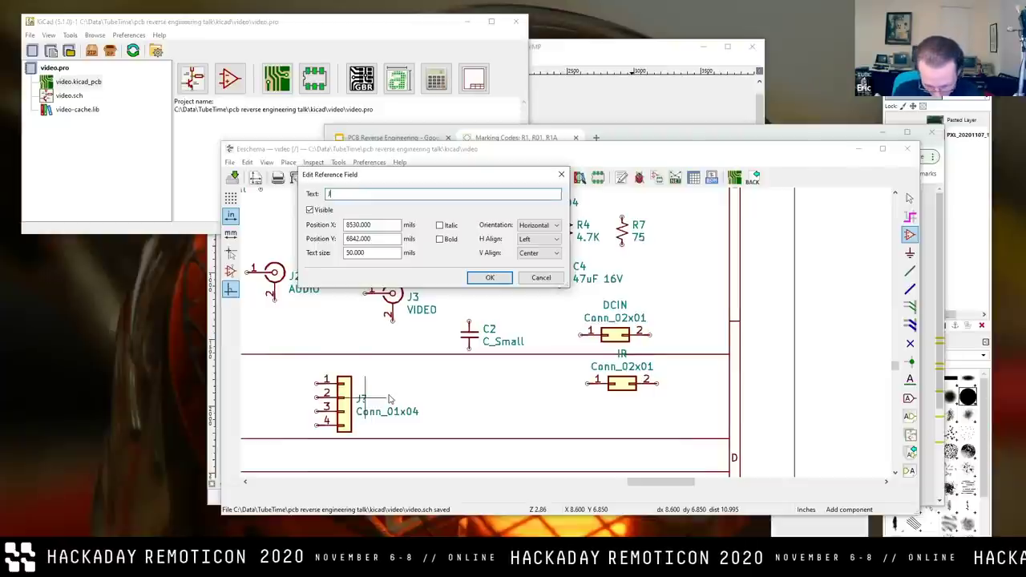
key("Return")
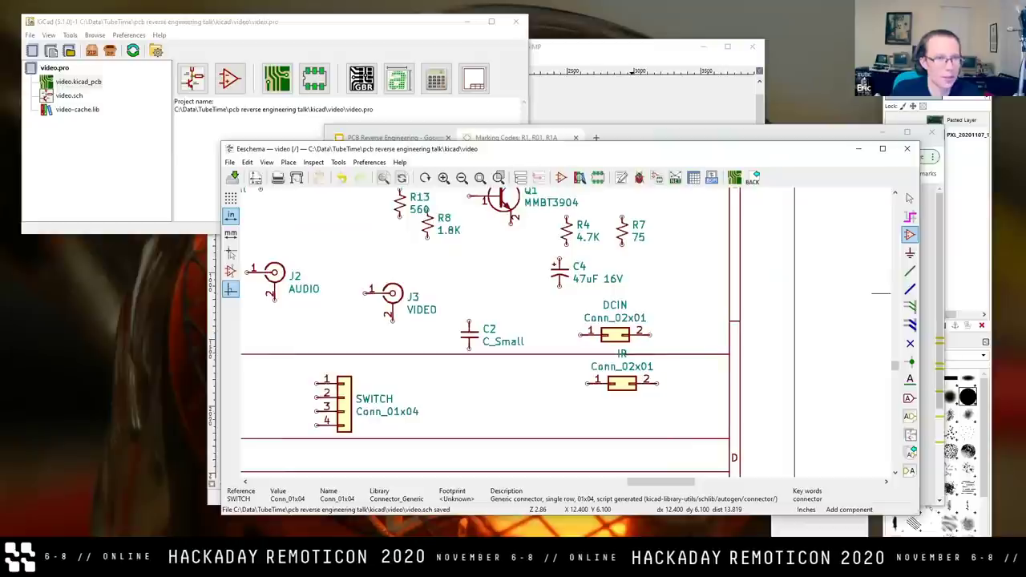
key("Escape")
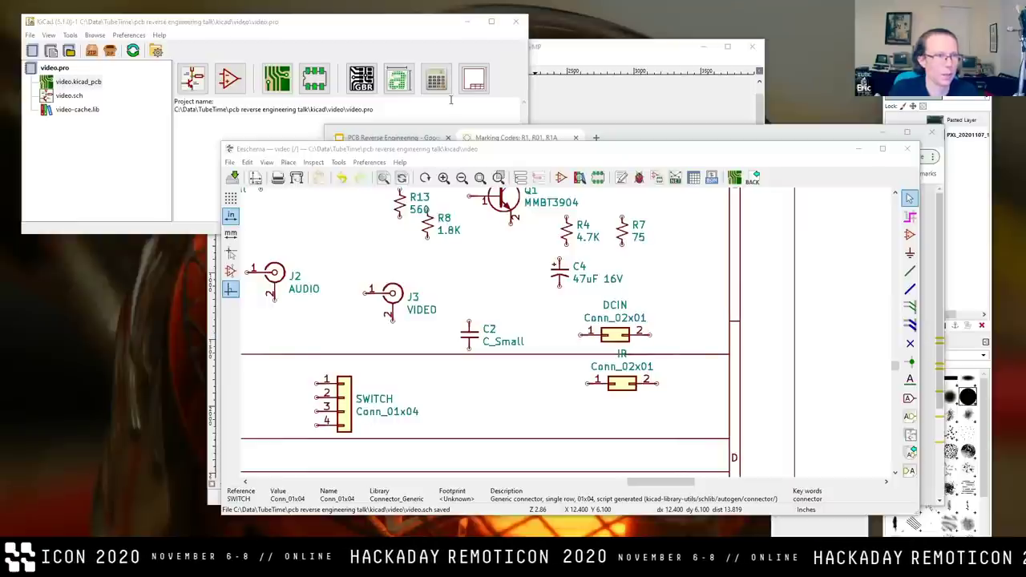
Move all placed components together as a block up and clear of the sheet's title block.
left_click_drag(505, 148, 322, 196)
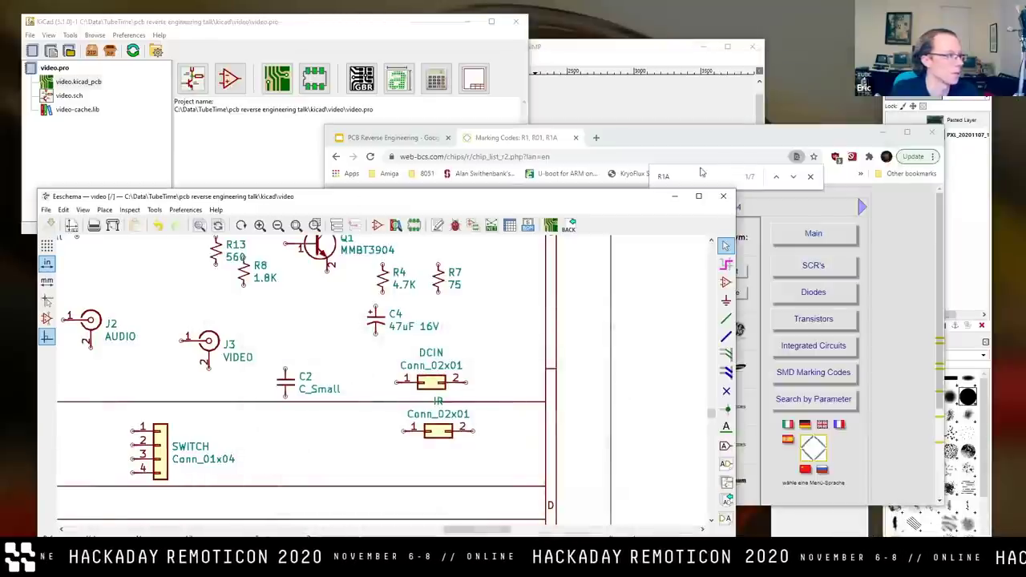
left_click_drag(353, 203, 338, 24)
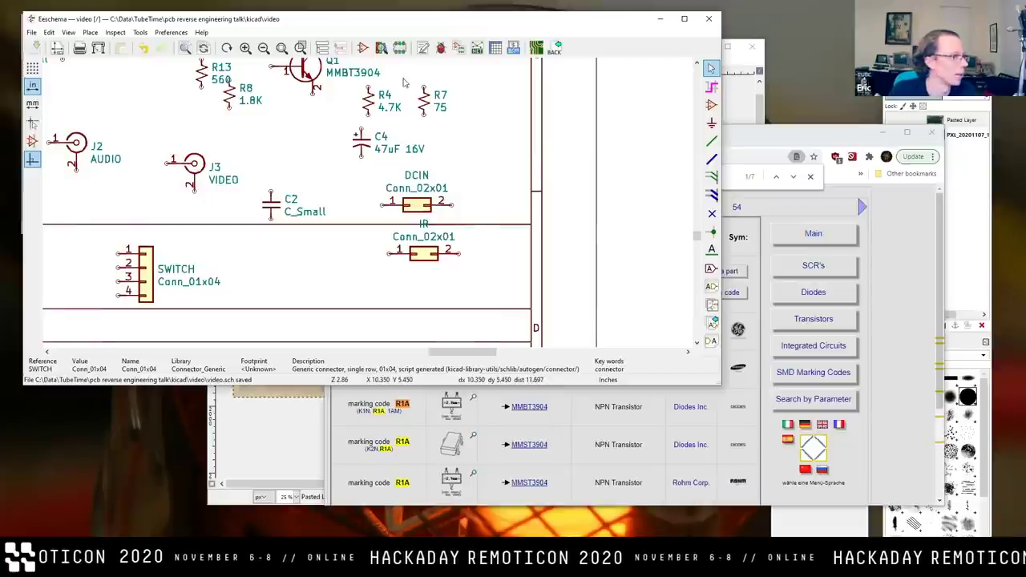
scroll(404, 195, "up", 4)
scroll(368, 206, "down", 7)
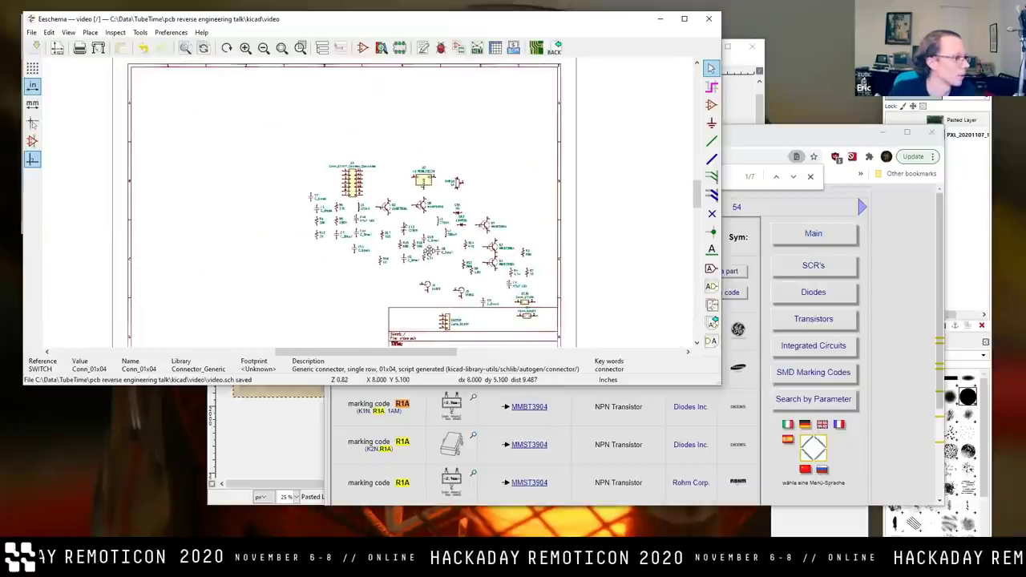
left_click_drag(266, 128, 565, 346)
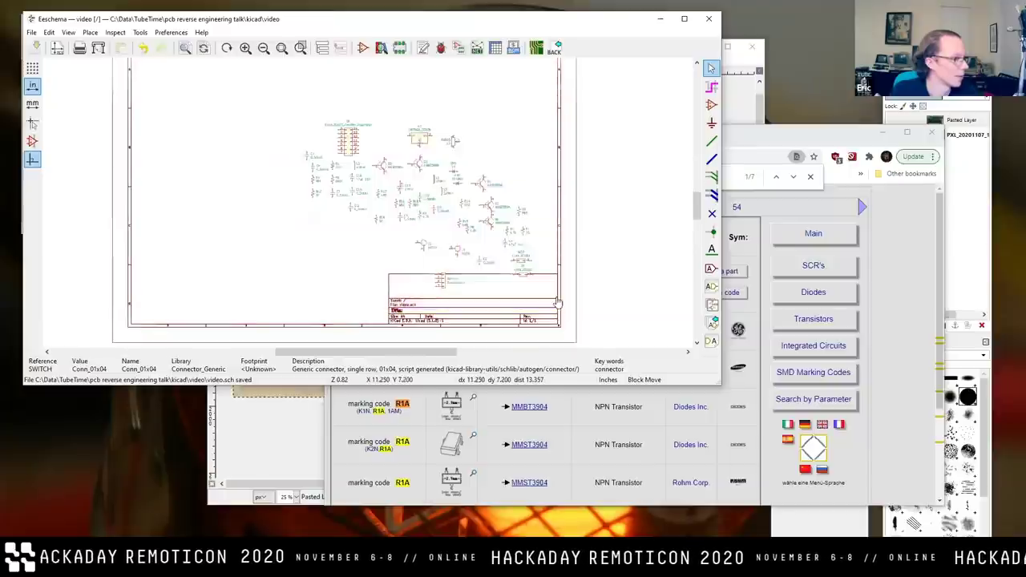
left_click(479, 265)
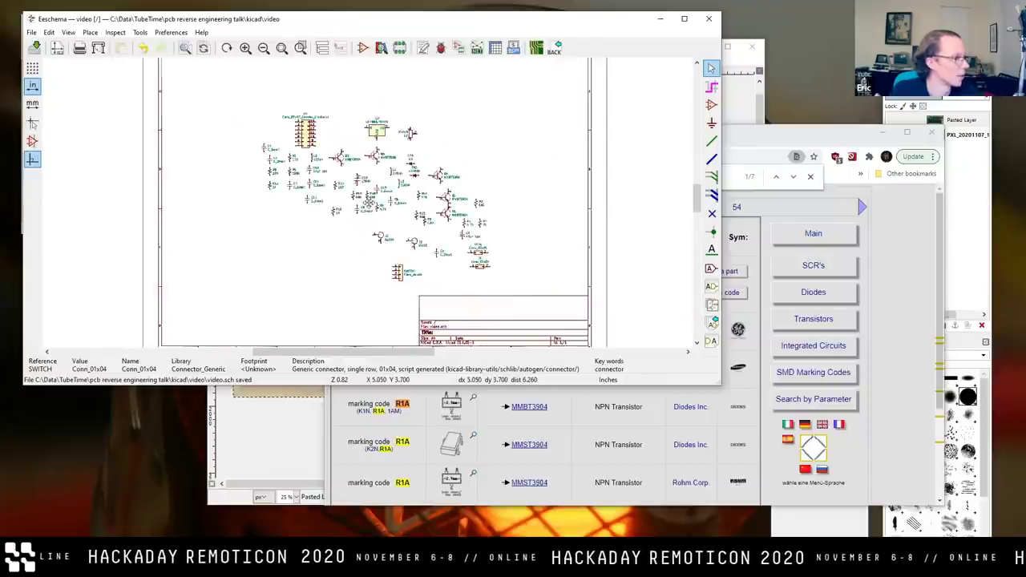
Move U2 to the empty upper-left area of the sheet and pull U1 out of the component group to its left.
left_click_drag(433, 108, 480, 151)
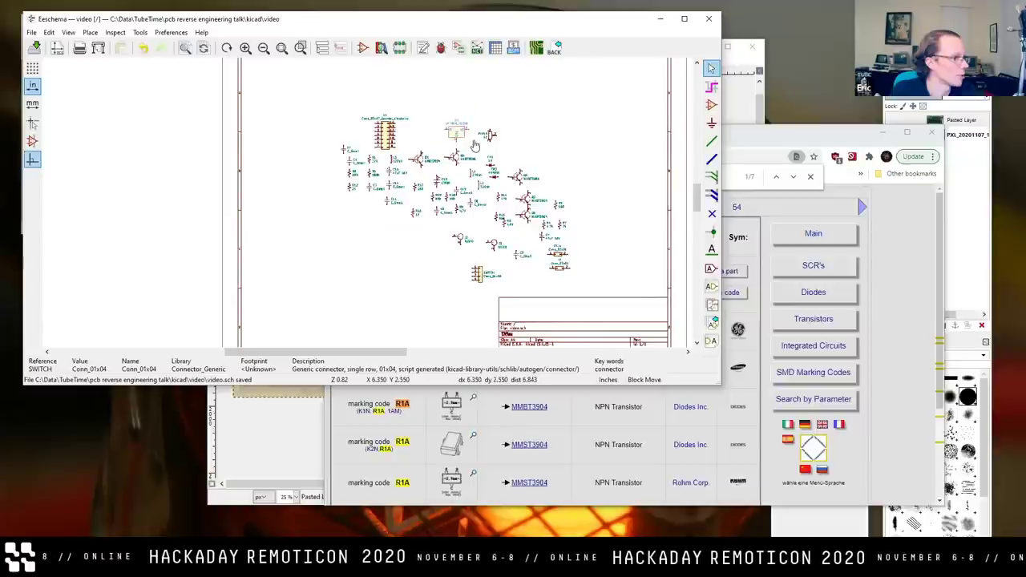
left_click(344, 88)
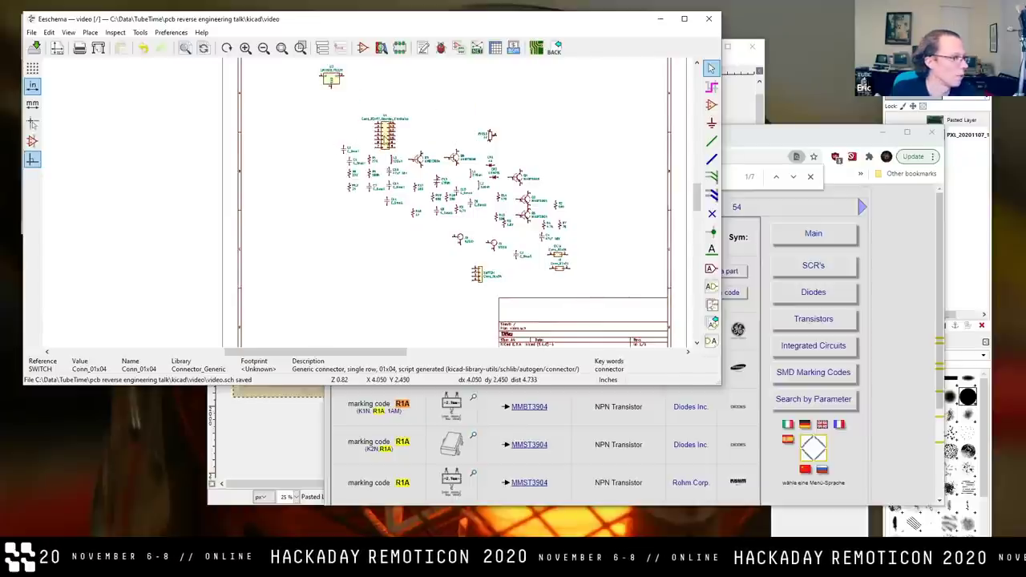
left_click_drag(383, 141, 297, 190)
left_click(206, 178)
Move the remaining components as a block across the sheet's right border and place U1 in the middle of the sheet.
left_click_drag(306, 120, 745, 298)
left_click(662, 299)
left_click_drag(69, 170, 298, 182)
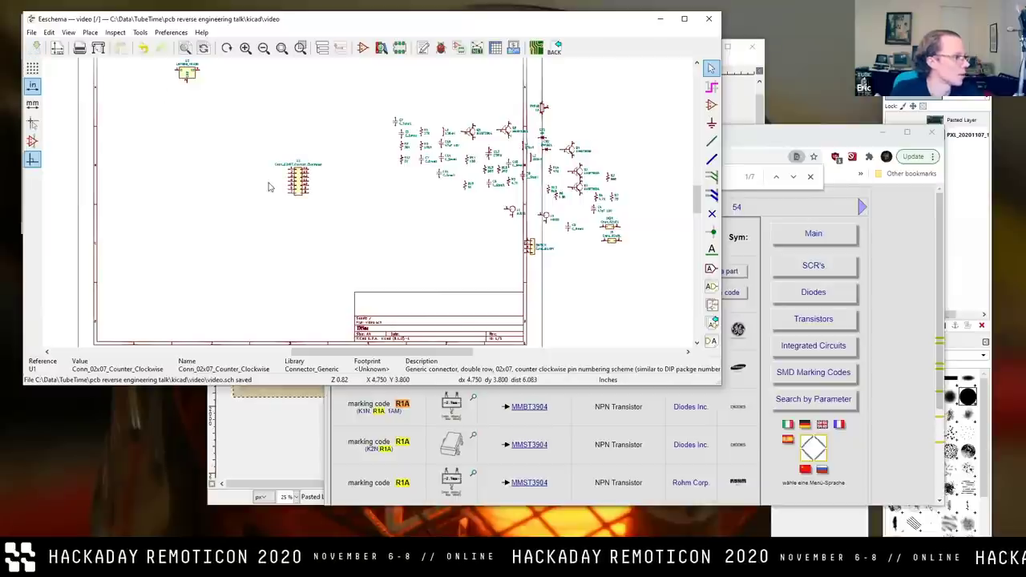
scroll(321, 195, "up", 3)
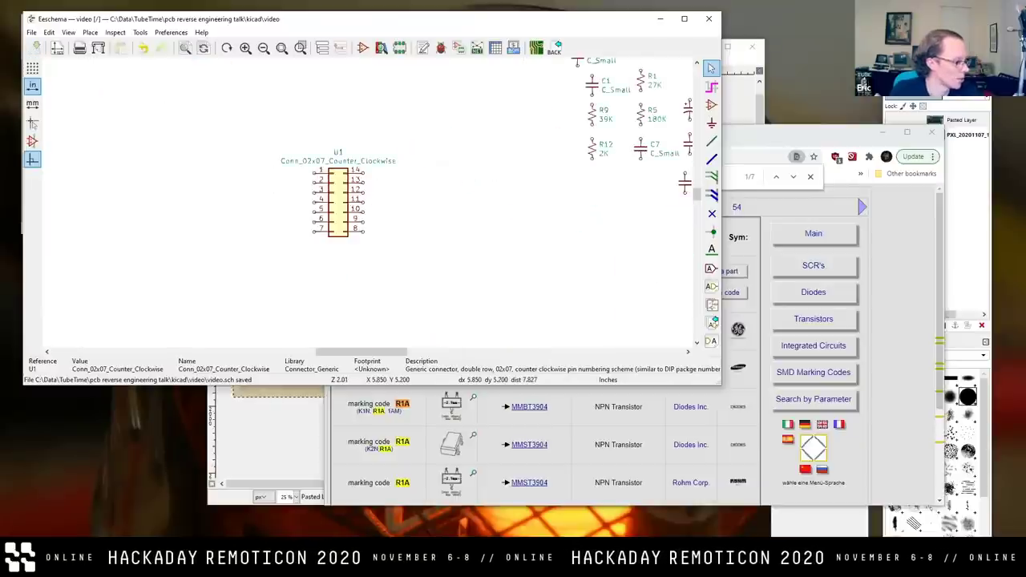
Switch to the circuit board photo in GIMP and add a transparent 3828 x 1936 px layer named Trace above Pasted Layer.
left_click(738, 48)
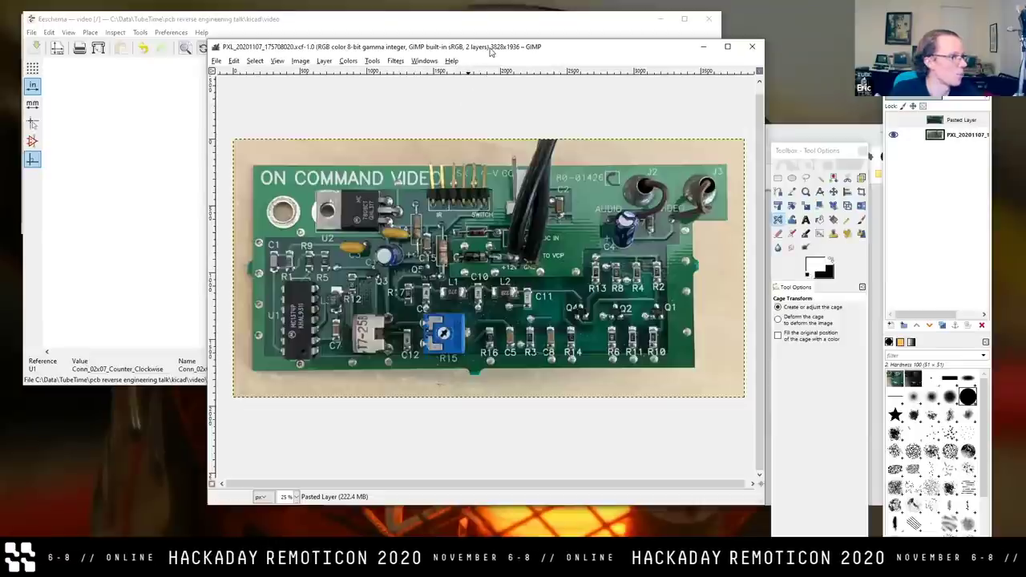
left_click_drag(492, 51, 455, 118)
left_click(892, 176)
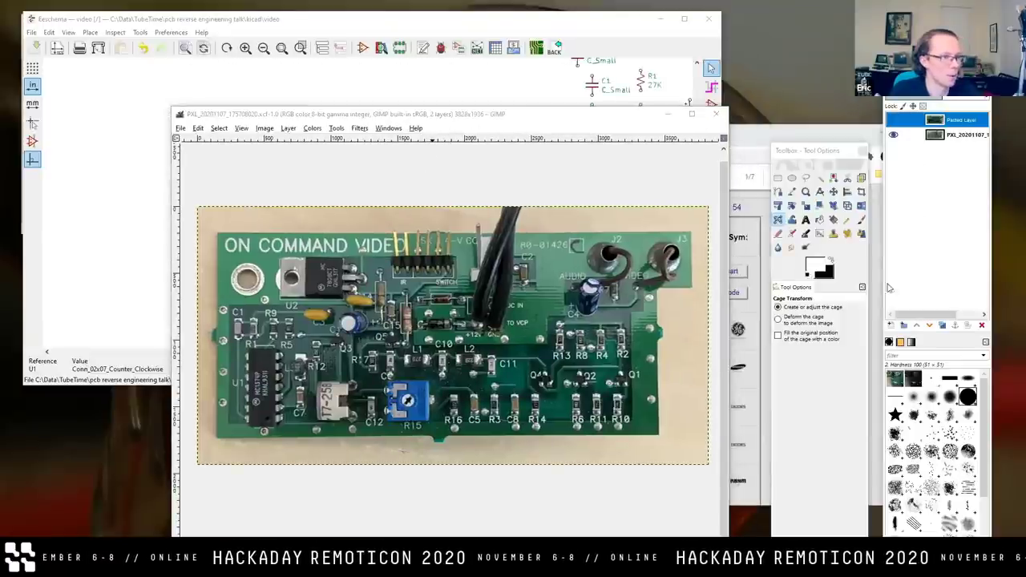
left_click(893, 326)
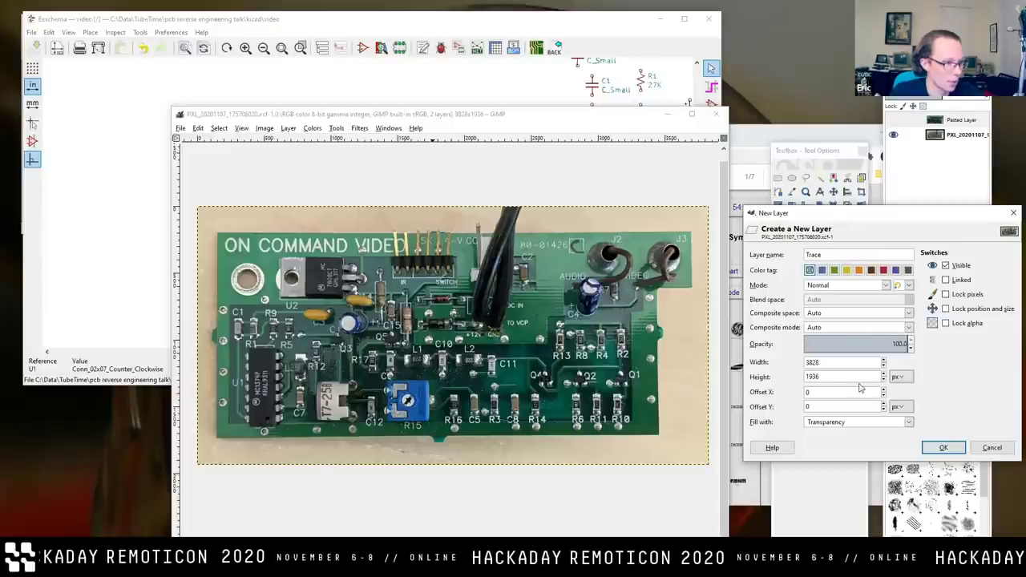
left_click(936, 452)
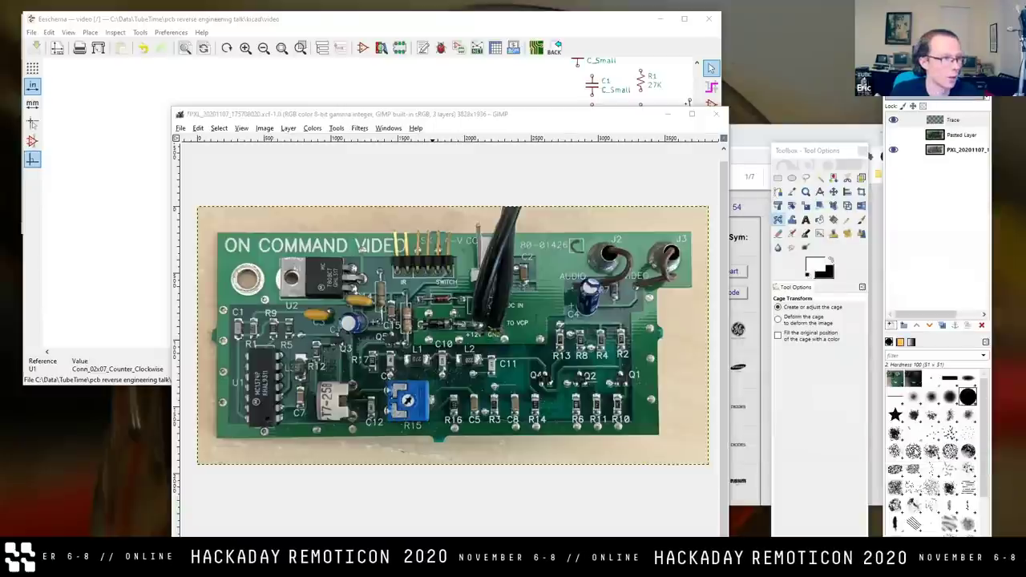
Select the Trace layer and set up the Pencil with the 2. Hardness 100 brush at size 10 and a red foreground color.
left_click(524, 120)
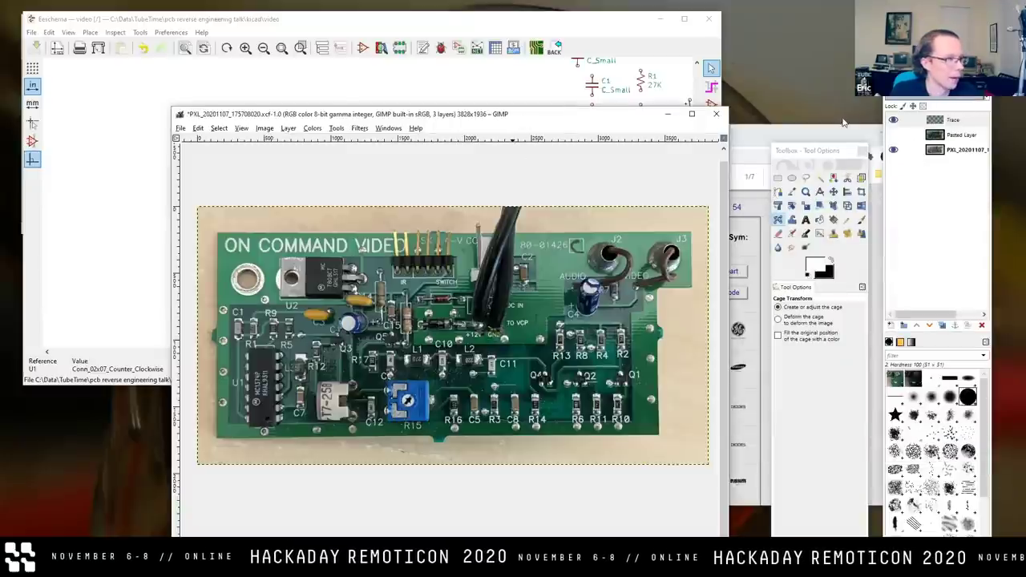
left_click(949, 123)
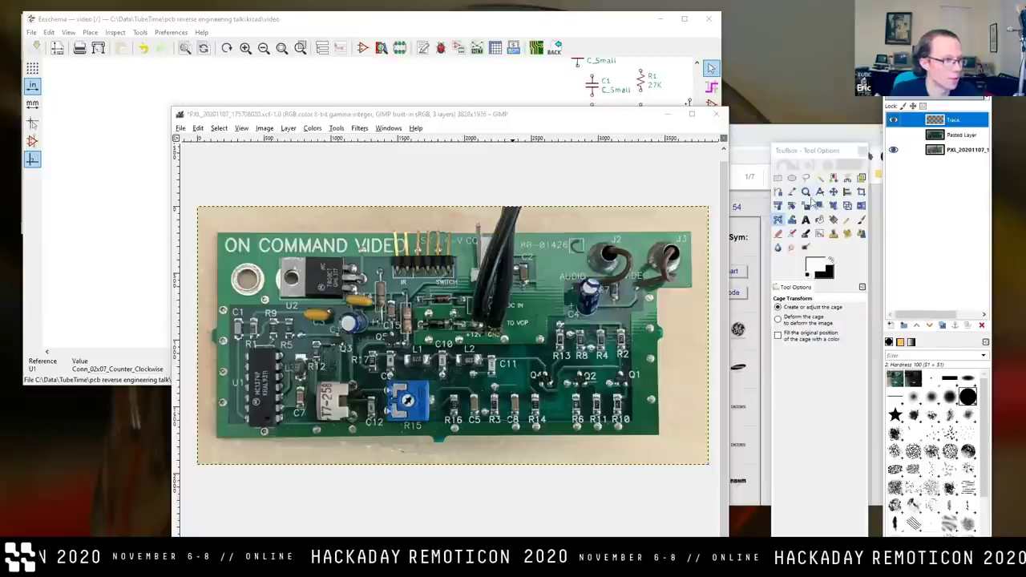
left_click(849, 223)
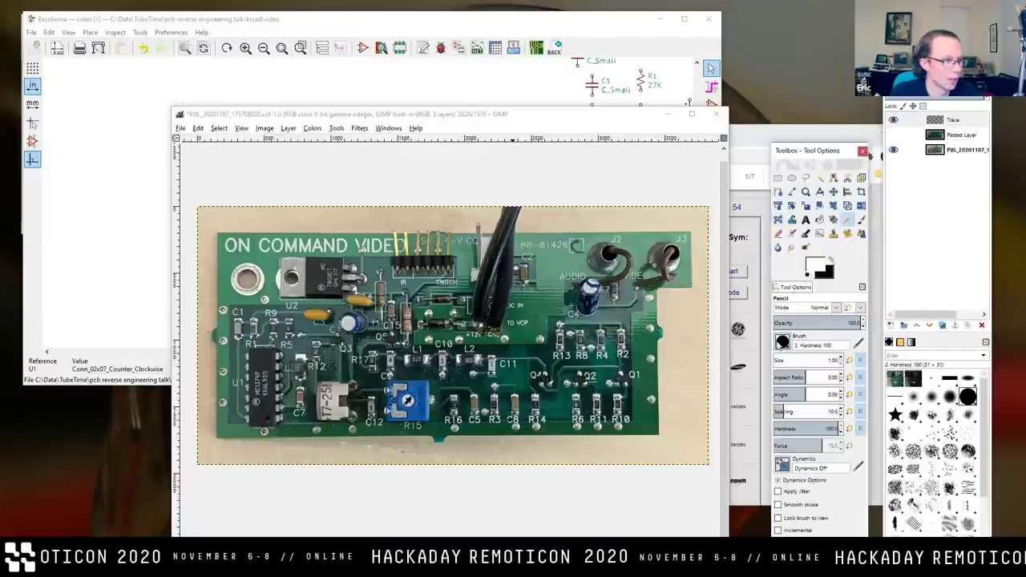
left_click(782, 342)
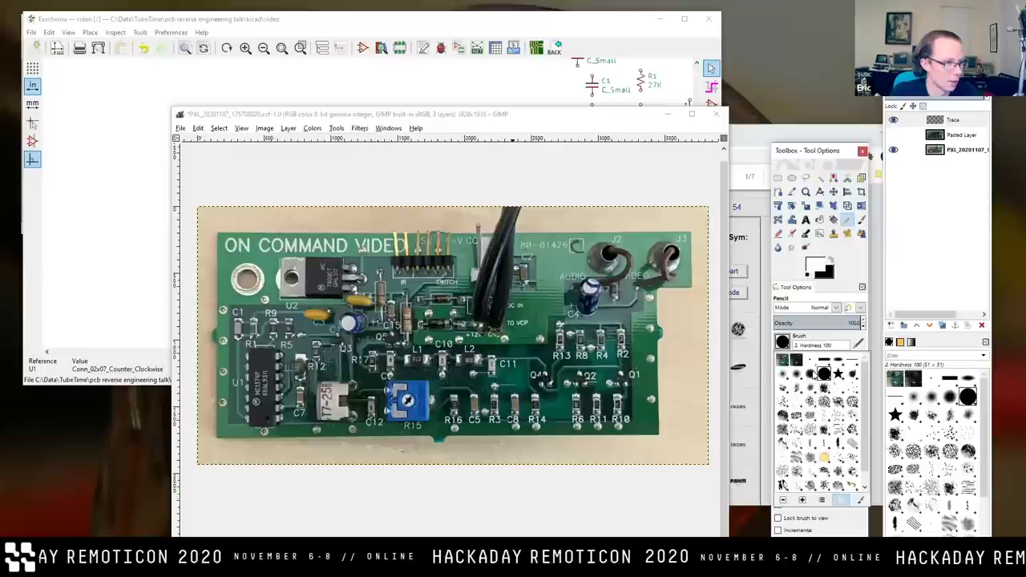
left_click(833, 347)
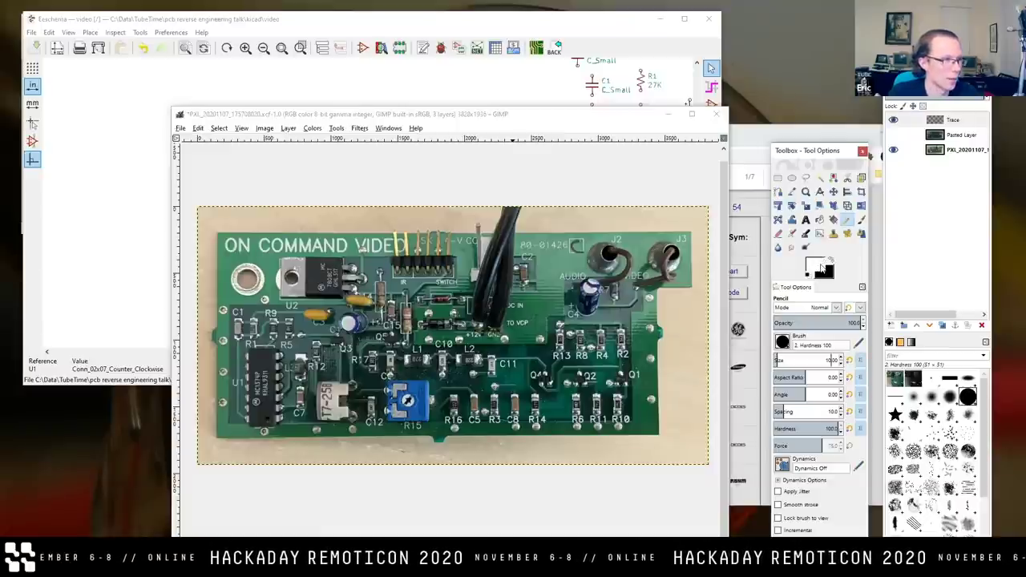
left_click(814, 263)
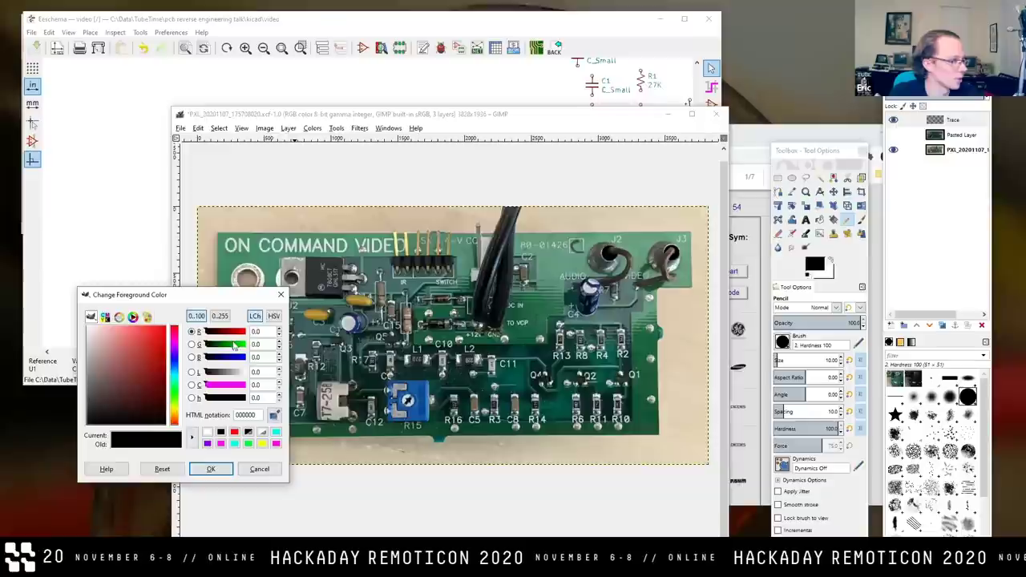
left_click(234, 432)
left_click(210, 469)
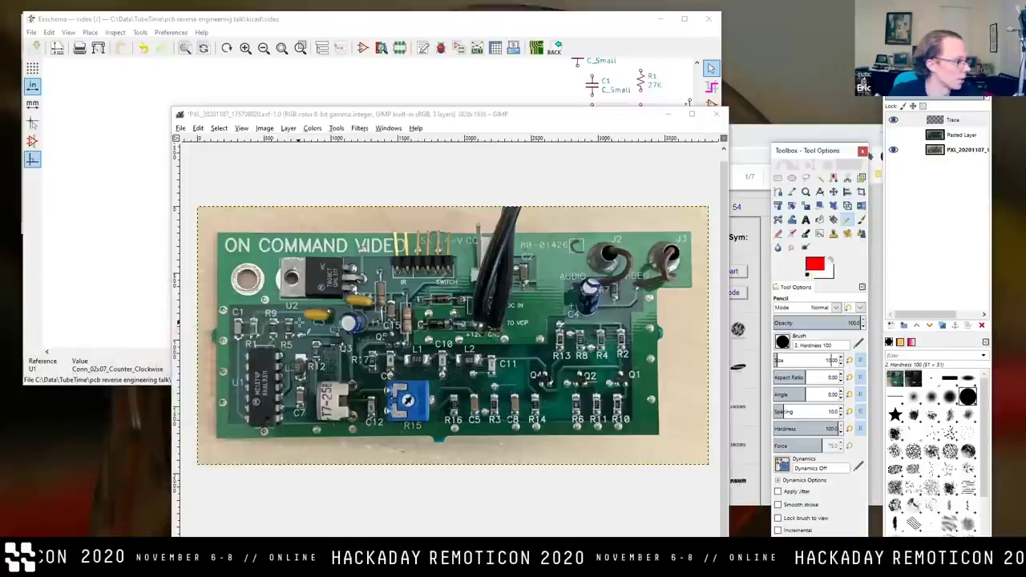
Draw a straight red line on the Trace layer between the +12V pad and the nearest lead of the black diode.
scroll(297, 353, "up", 1)
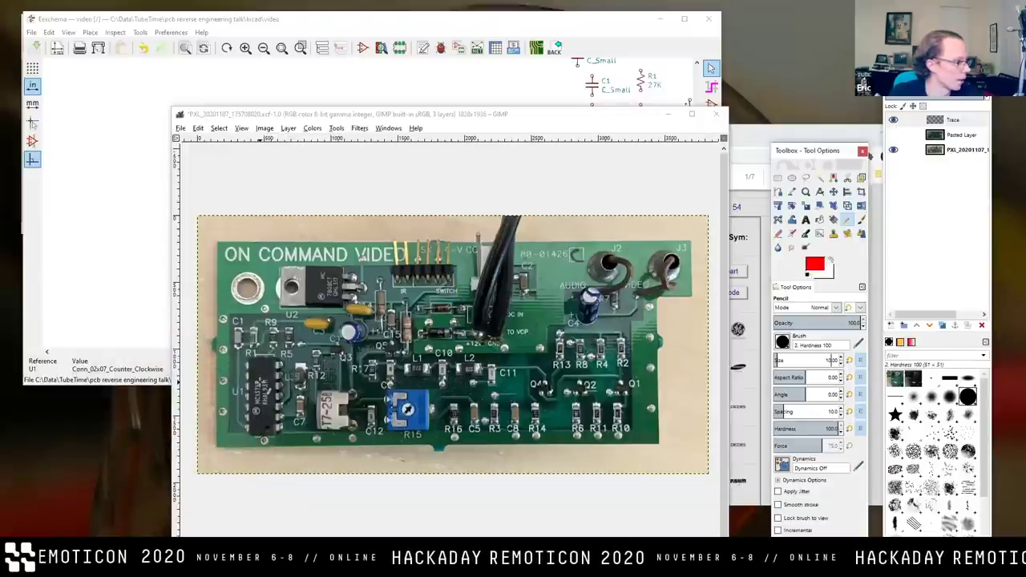
scroll(264, 379, "up", 3)
scroll(270, 364, "up", 2)
scroll(328, 348, "up", 1)
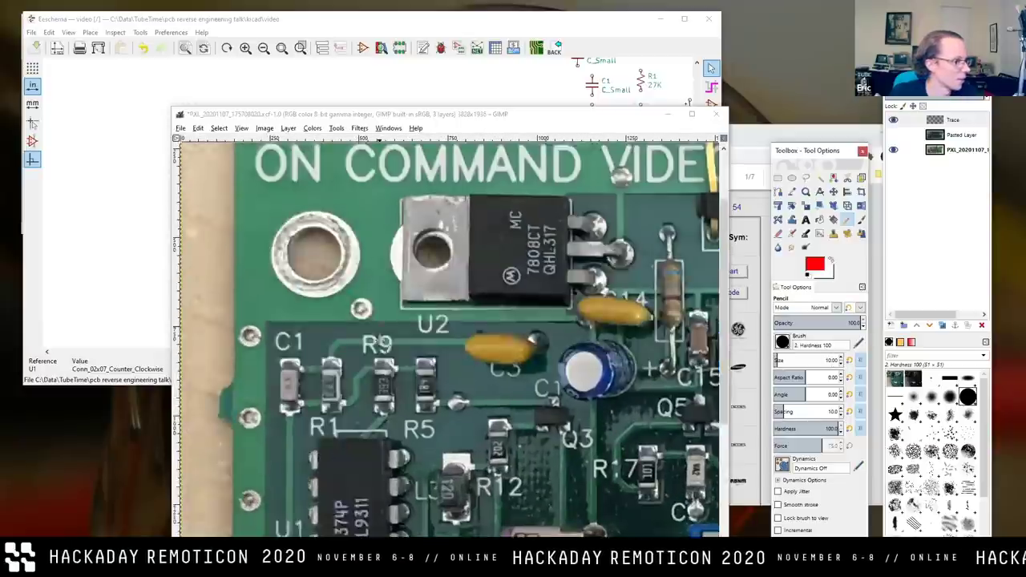
scroll(382, 342, "up", 2)
scroll(382, 343, "right", 8)
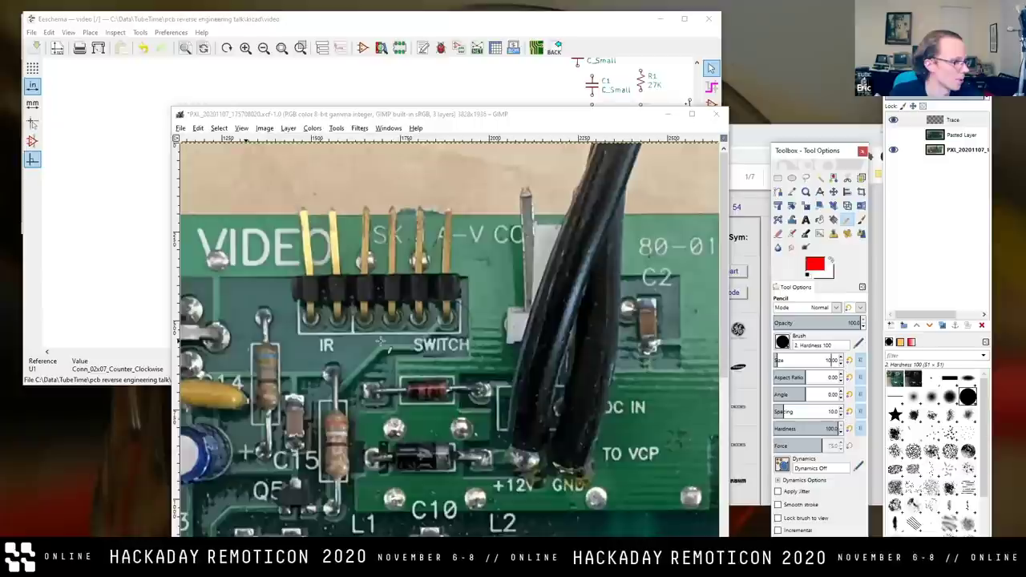
scroll(454, 383, "down", 3)
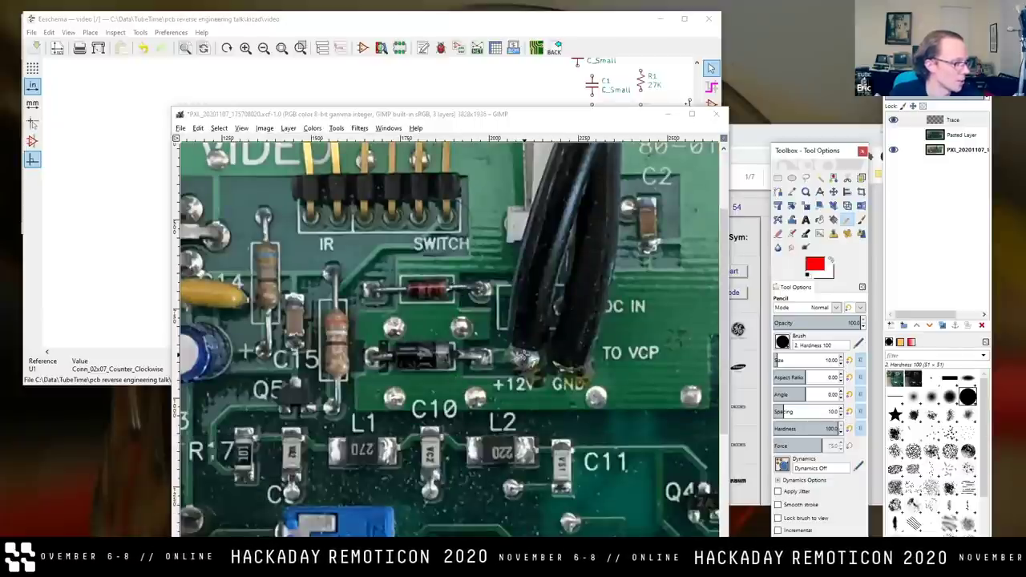
left_click(953, 120)
left_click(525, 356, "shift")
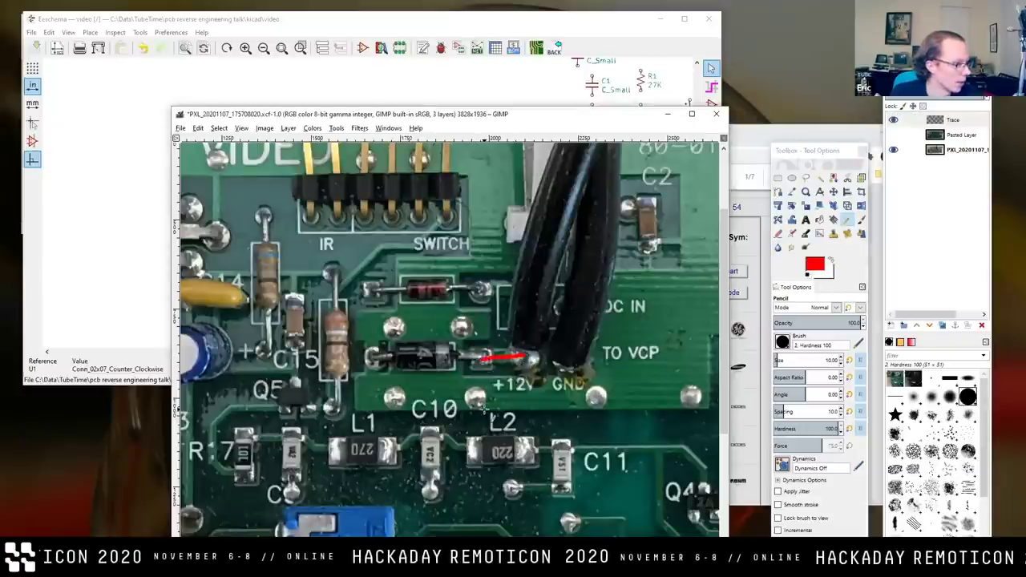
Switch to the KiCad schematic and move the DCIN connector to the sheet's upper-left area, below and to the left of U2.
left_click(439, 29)
scroll(366, 201, "down", 4)
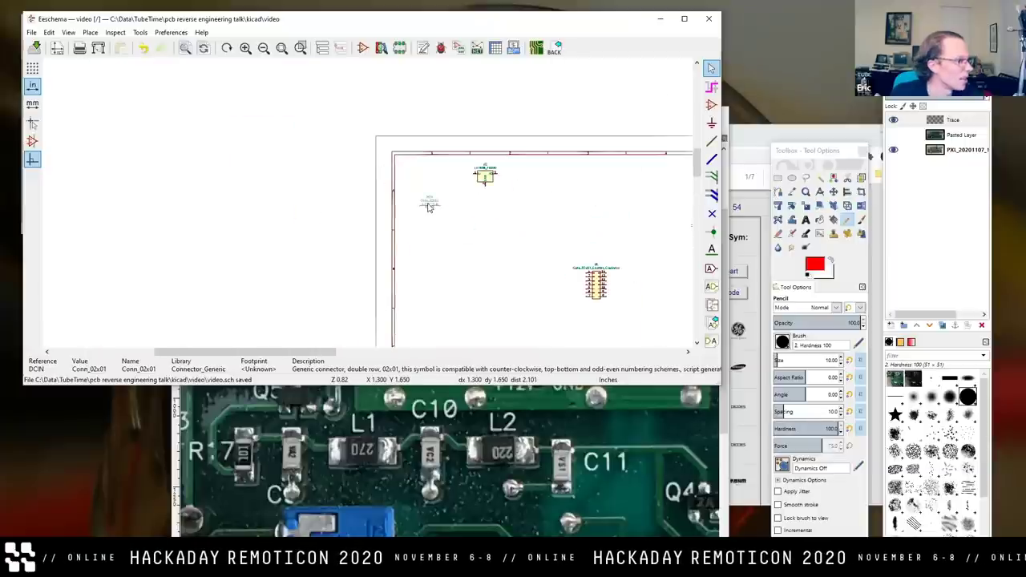
key("F4")
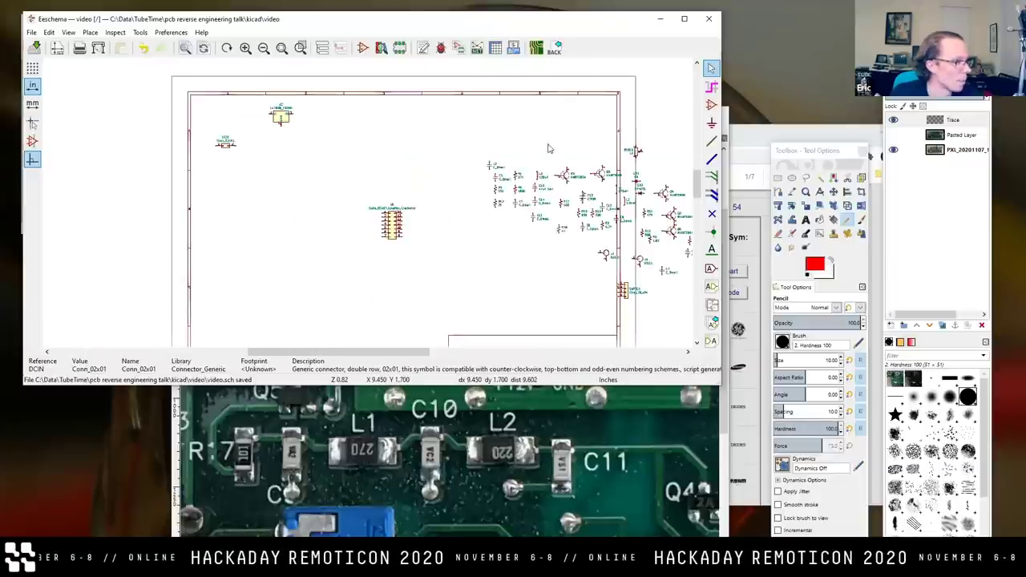
key("F4")
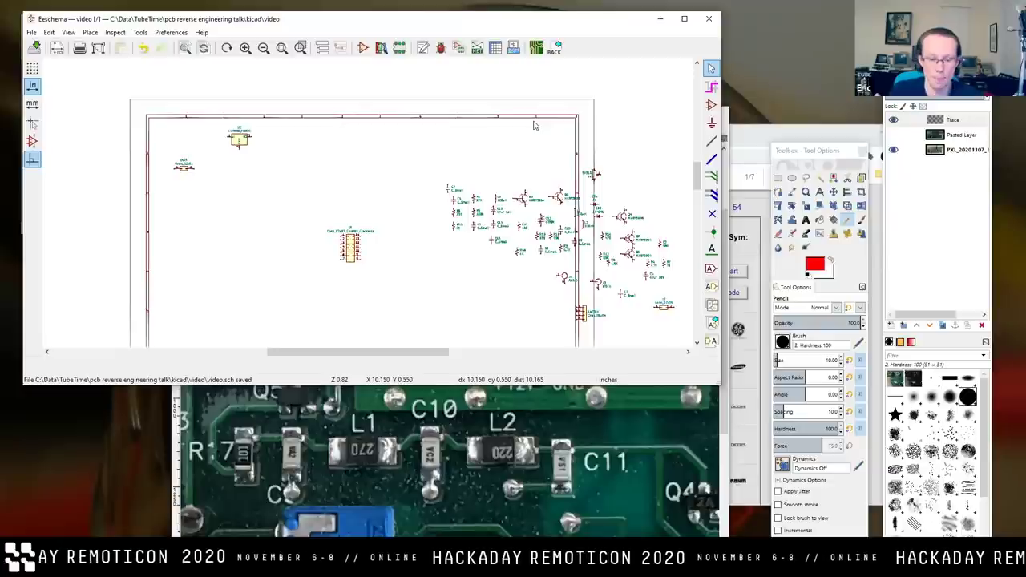
Find the diodes by searching for CR1, and place CR2 to the right of DCIN with its arrow pointing away from the connector.
key("ctrl+f")
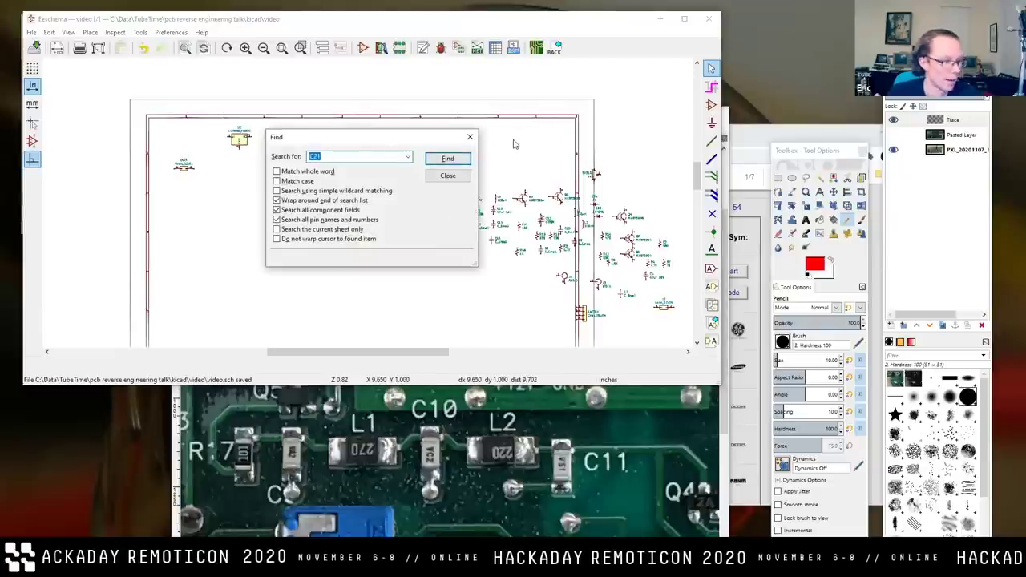
type("CR1")
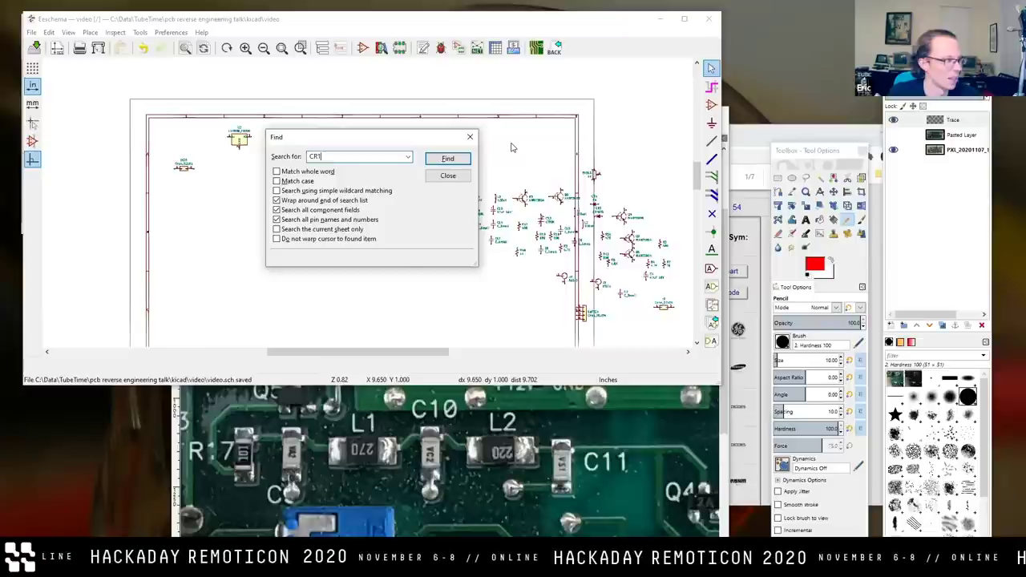
key("Return")
left_click(436, 178)
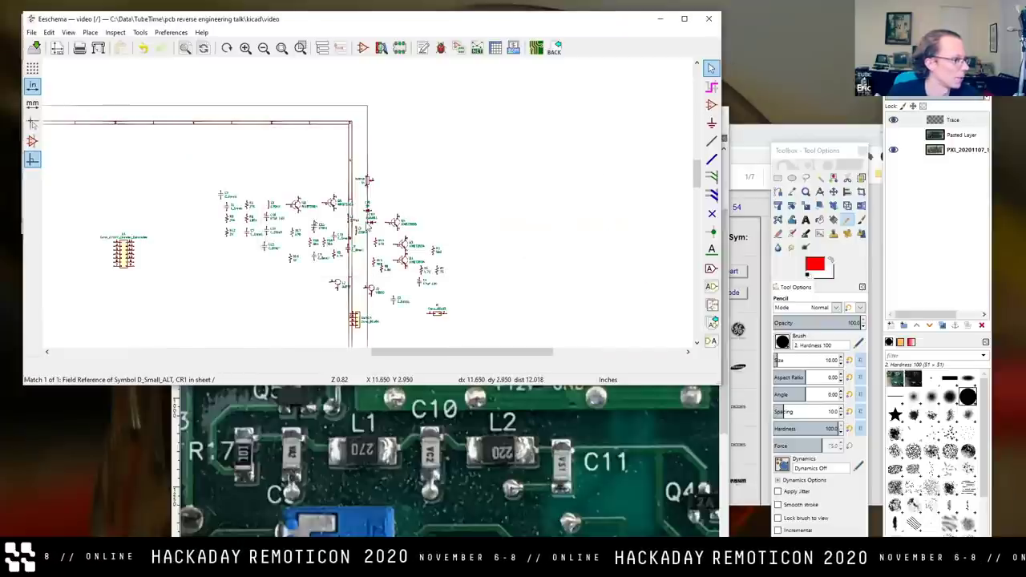
scroll(368, 213, "up", 5)
left_click(480, 474)
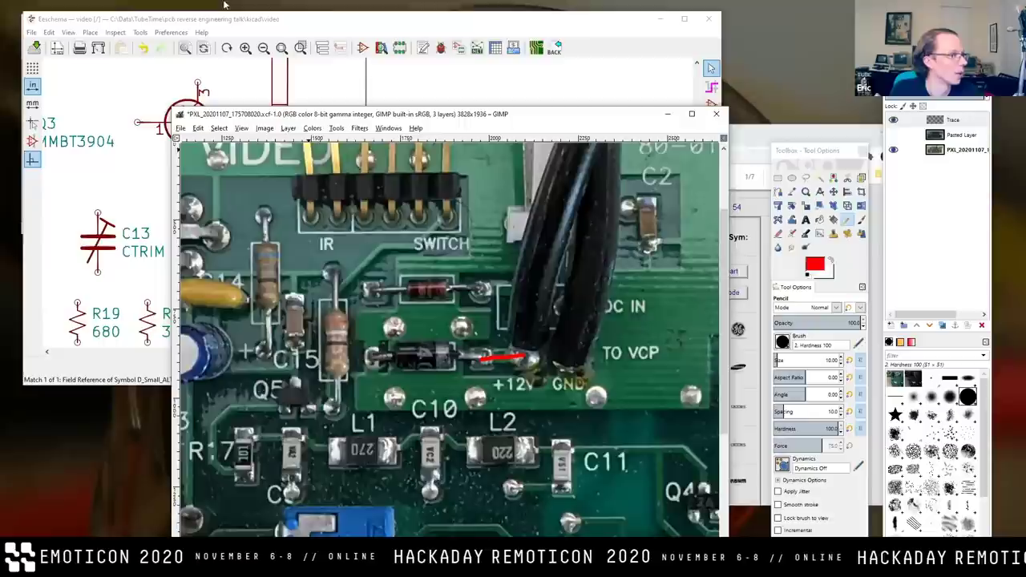
left_click(502, 32)
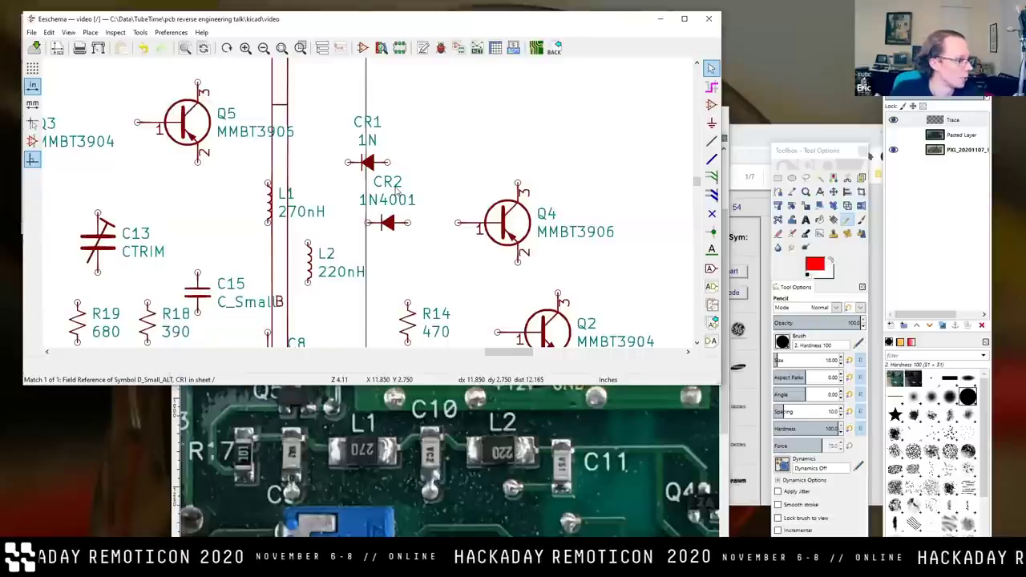
key("m")
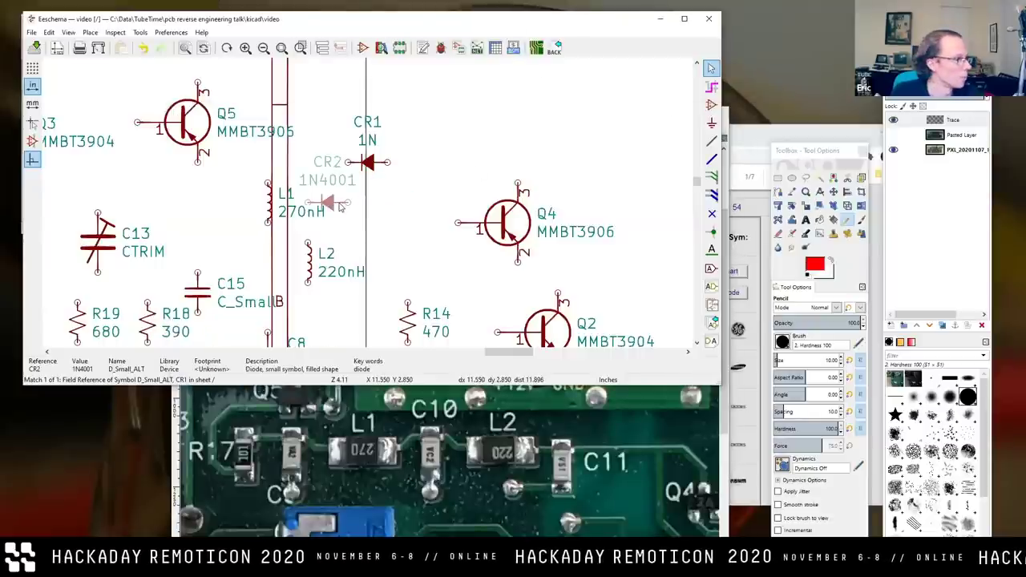
scroll(313, 164, "down", 4)
scroll(300, 159, "up", 4)
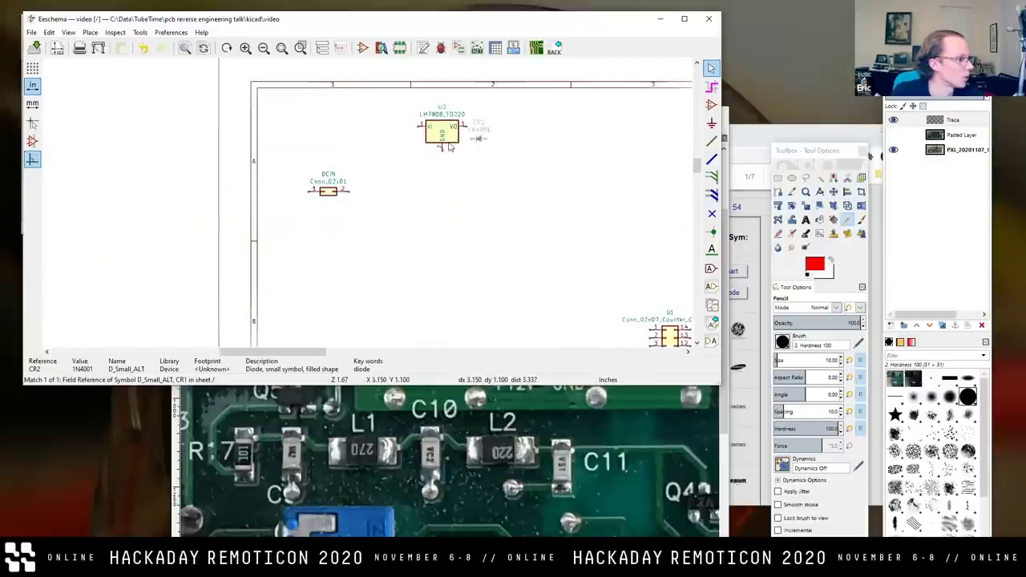
left_click(433, 230)
Mirror the DCIN connector so pin 1 faces CR2, and line it up with the diode.
key("m")
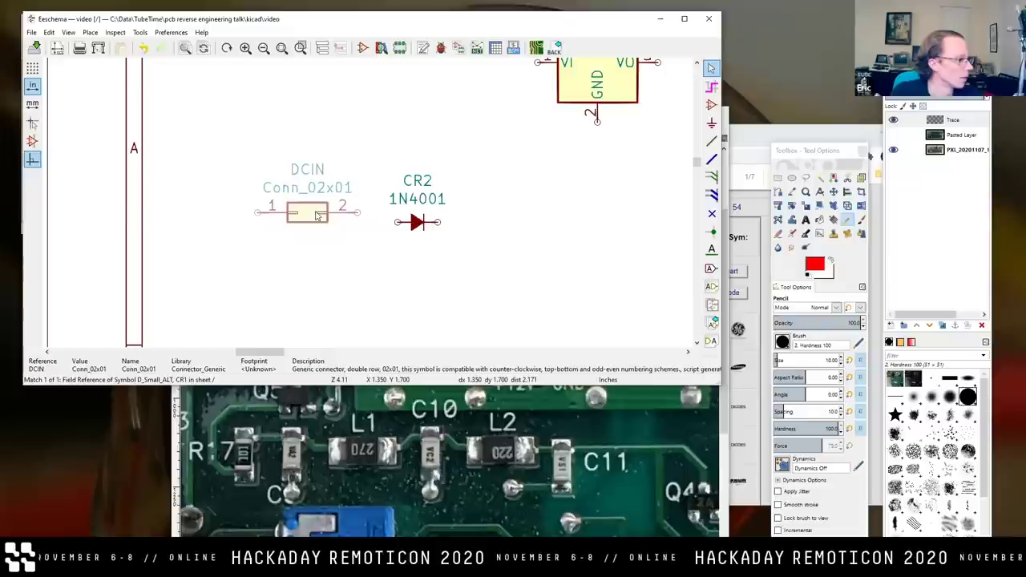
left_click(312, 216)
key("y")
key("m")
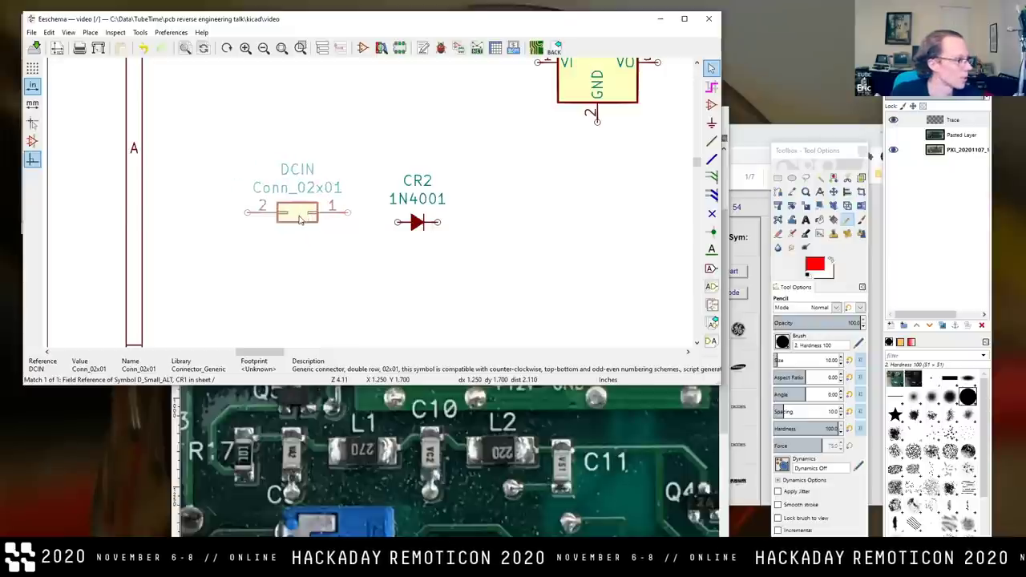
left_click(317, 228)
Check the board photo, then wire DCIN pin 1 to CR2 and draw a short open wire from the diode's cathode.
left_click(487, 481)
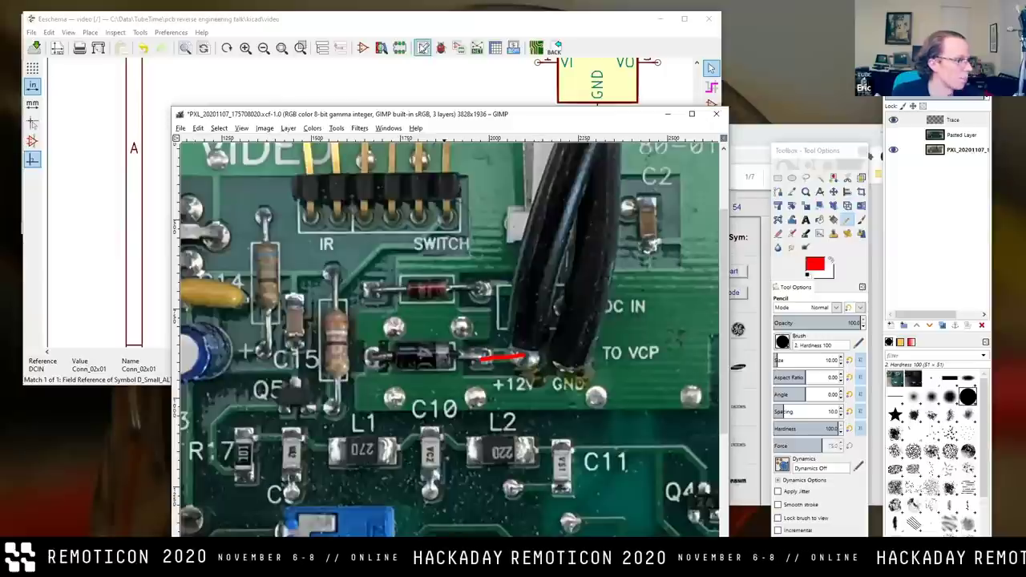
left_click(429, 84)
key("w")
left_click(358, 222)
left_click(438, 222)
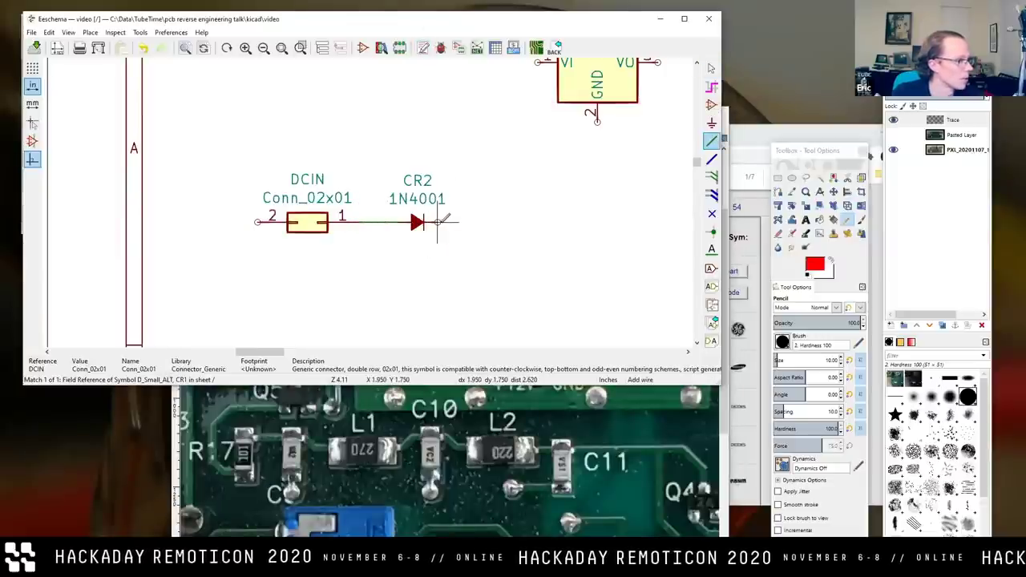
double_click(498, 222)
Add a GND power symbol below and to the left of DCIN, and wire pin 2 down to it.
left_click(248, 222)
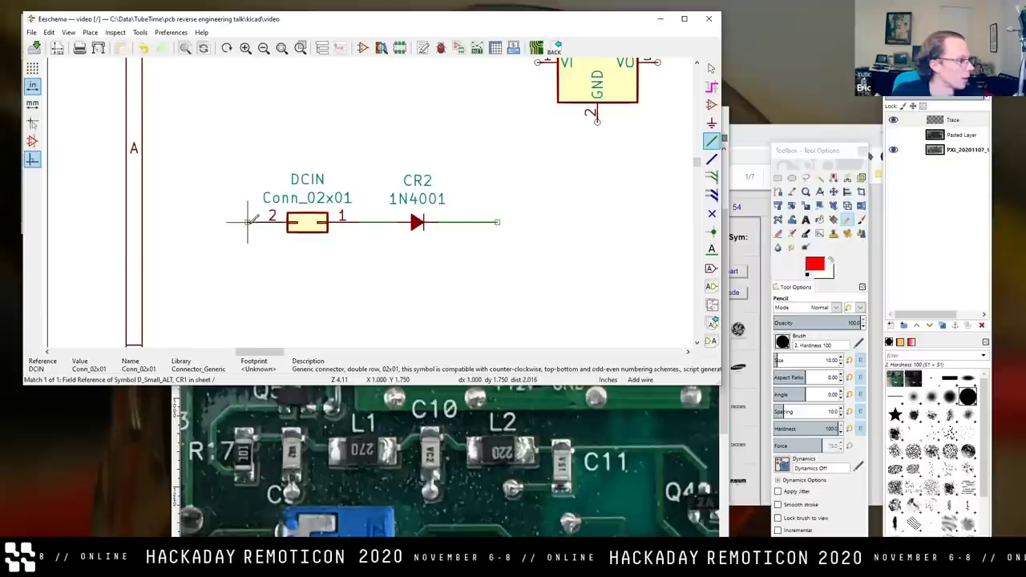
left_click(711, 123)
left_click(287, 297)
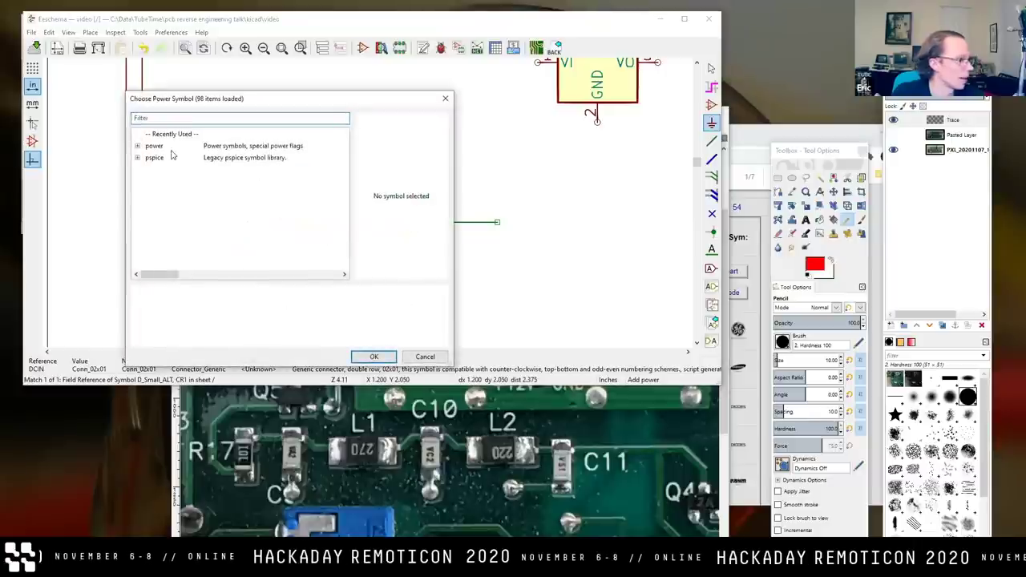
type("gnd")
key("Return")
left_click(247, 252)
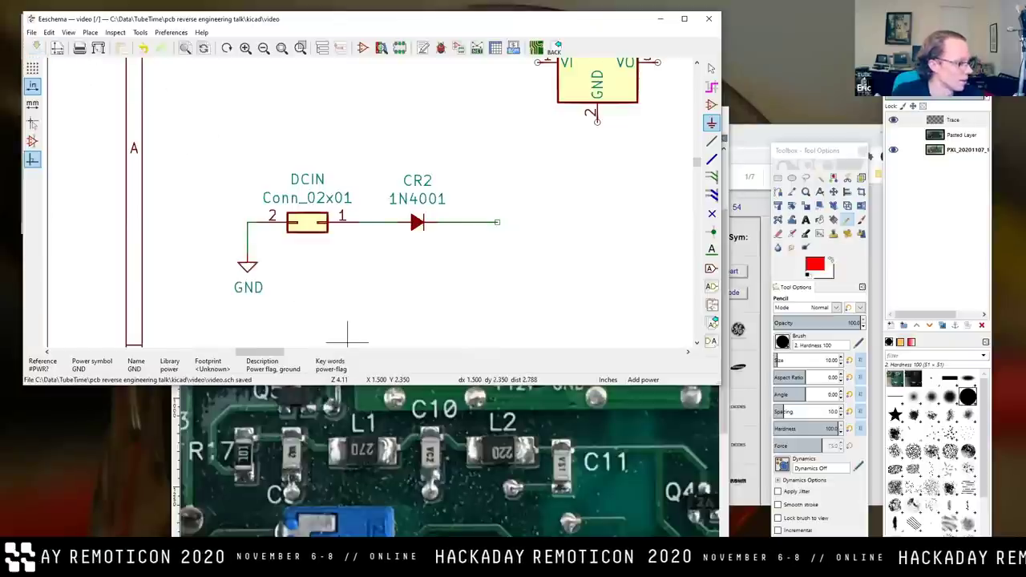
Switch to GIMP and trace in red the copper area from the black diode's other lead, up beside the SWITCH header and across to C2.
left_click(353, 392)
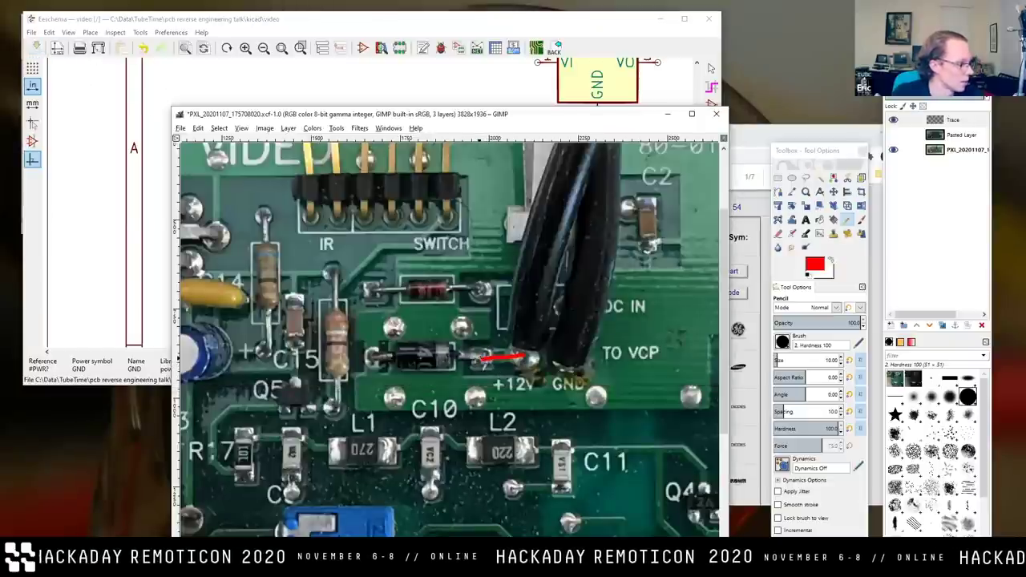
left_click_drag(374, 342, 374, 382)
mouse_move(376, 326)
left_mouse_down()
mouse_move(417, 322)
mouse_move(420, 279)
mouse_move(487, 178)
left_mouse_up()
mouse_move(374, 391)
left_mouse_down()
mouse_move(634, 386)
mouse_move(667, 352)
mouse_move(671, 307)
mouse_move(650, 272)
mouse_move(651, 245)
left_mouse_up()
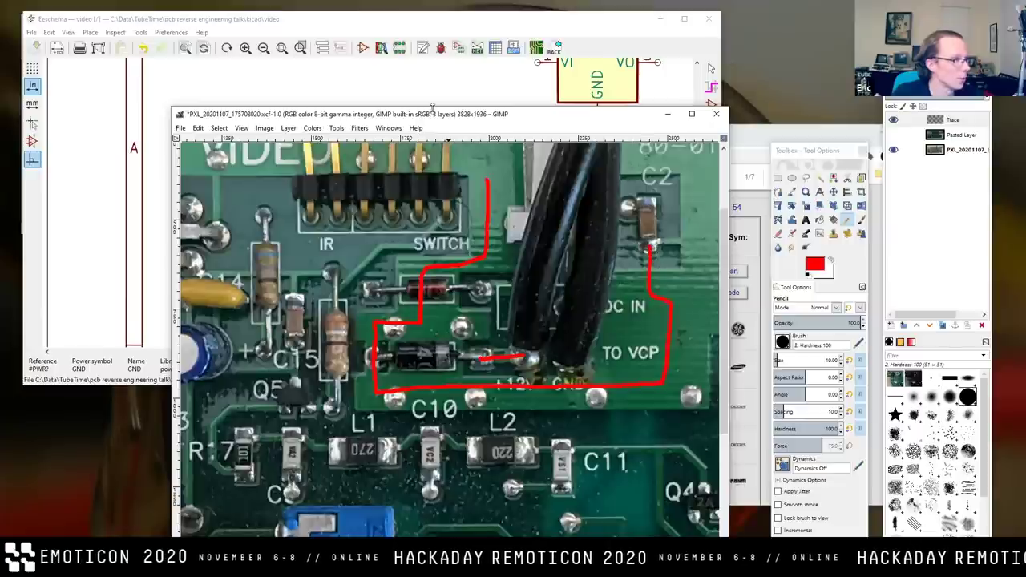
Switch to the schematic editor, search for C2, and move it below the open wire from CR2's cathode so its upper pin connects.
left_click(437, 71)
scroll(470, 264, "down", 5)
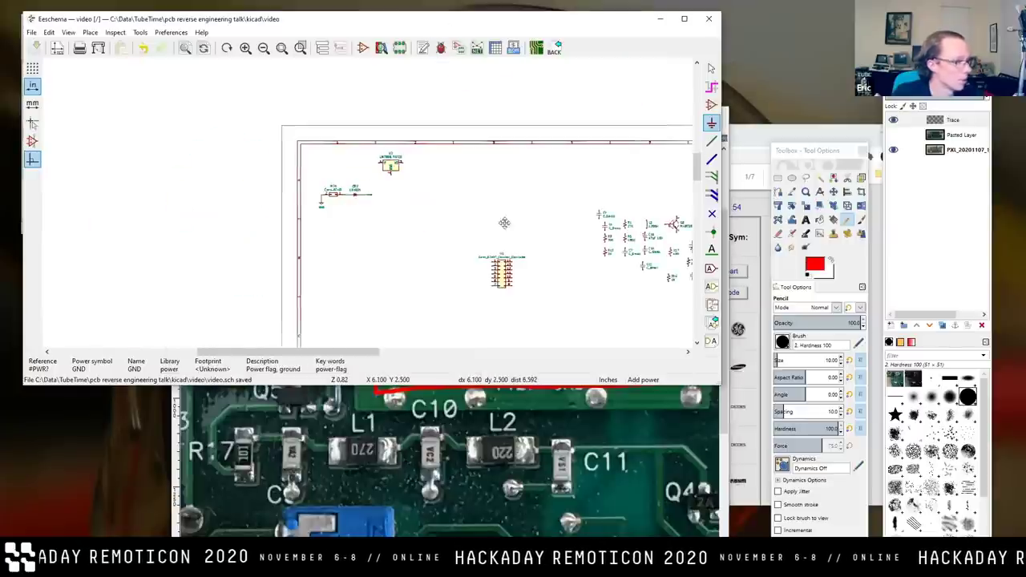
key("ctrl+f")
type("C2")
key("Return")
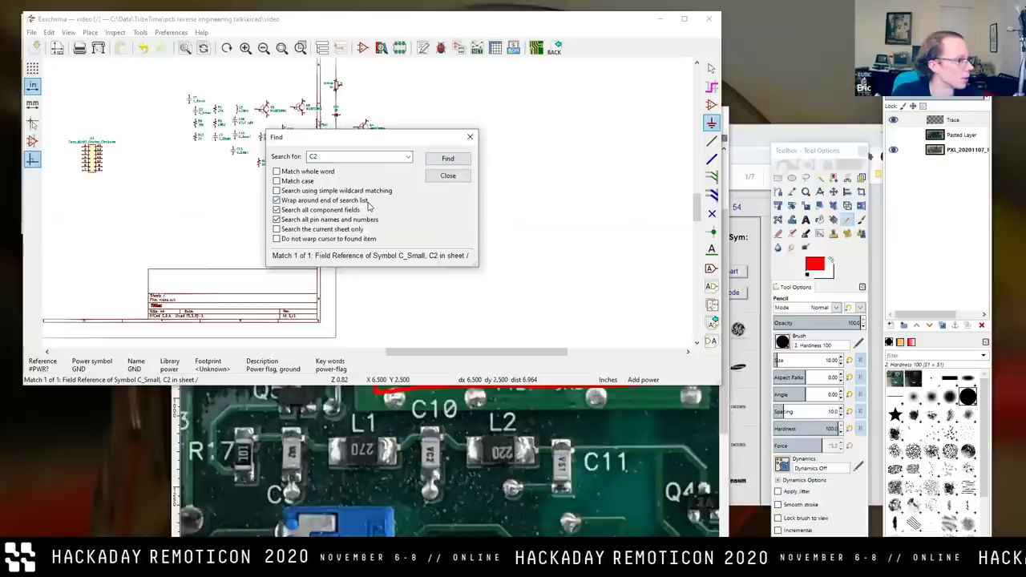
left_click(448, 175)
scroll(576, 222, "up", 6)
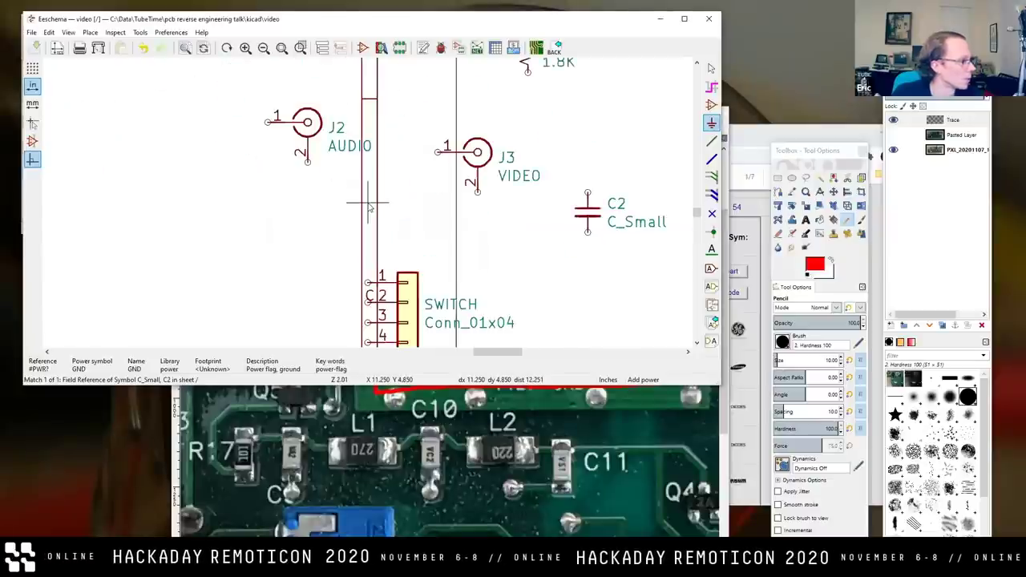
key("m")
scroll(591, 216, "down", 8)
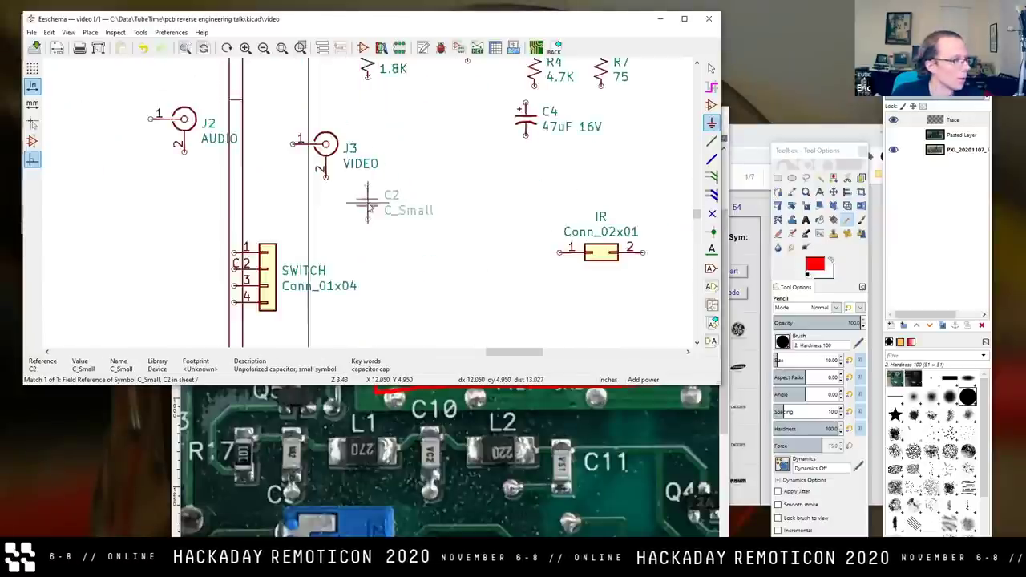
scroll(361, 179, "up", 5)
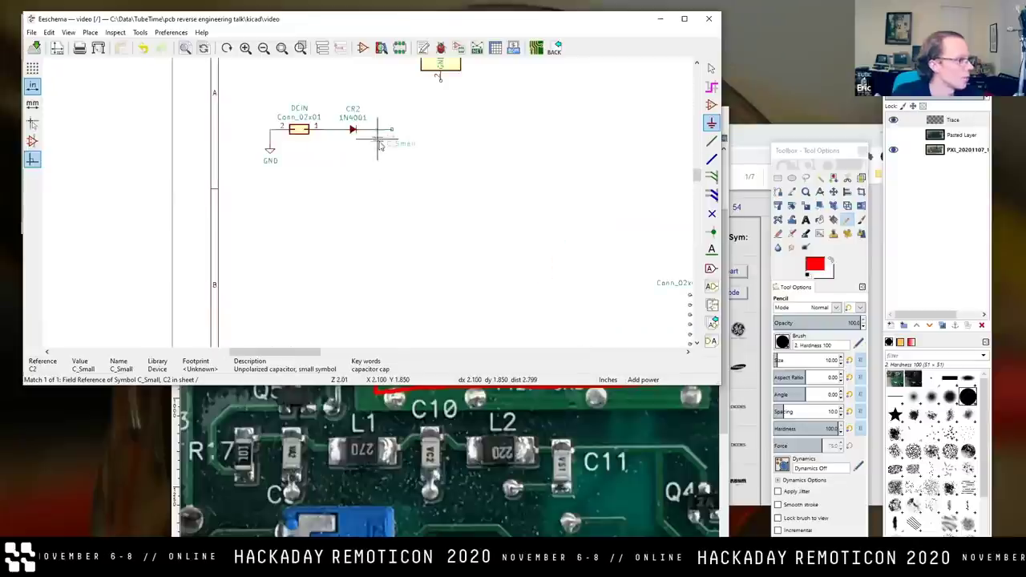
left_click(376, 152)
Draw a short open wire down from C2's lower pin and save the schematic.
left_click(711, 142)
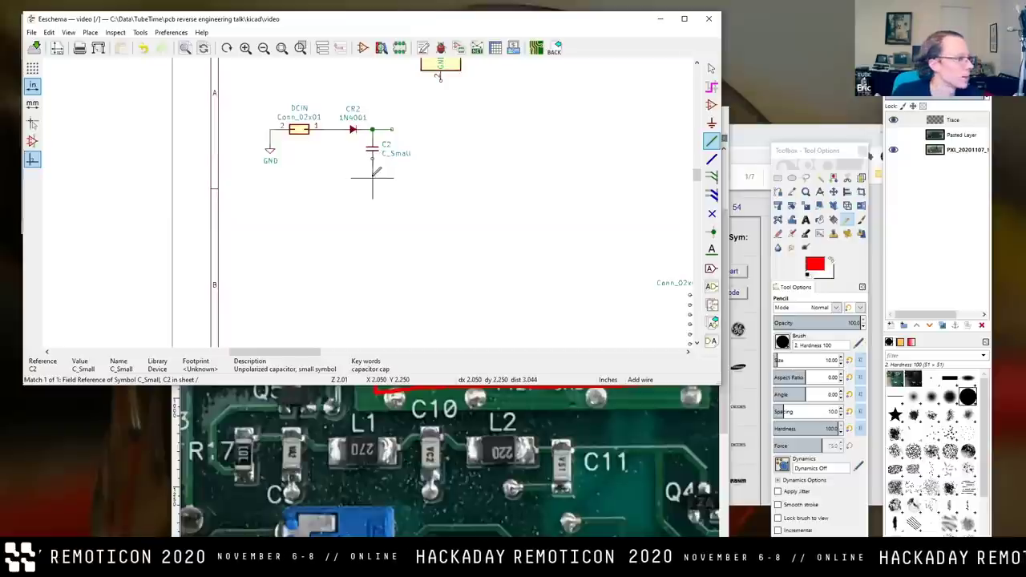
key("Escape")
key("ctrl+s")
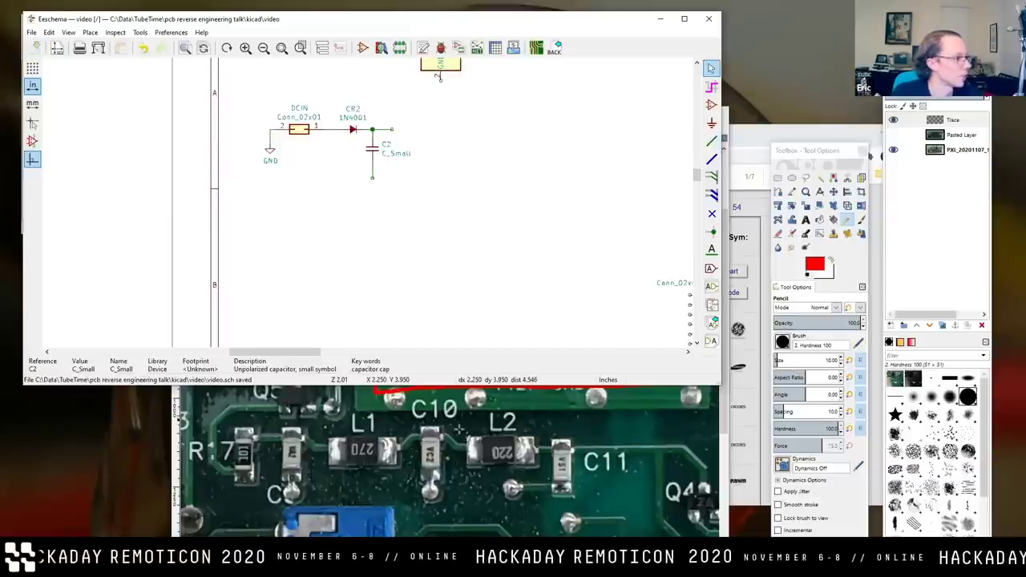
Switch to GIMP and extend the red trace from beside the SWITCH header across above both headers and down toward the 7808CT's leads.
left_click(481, 493)
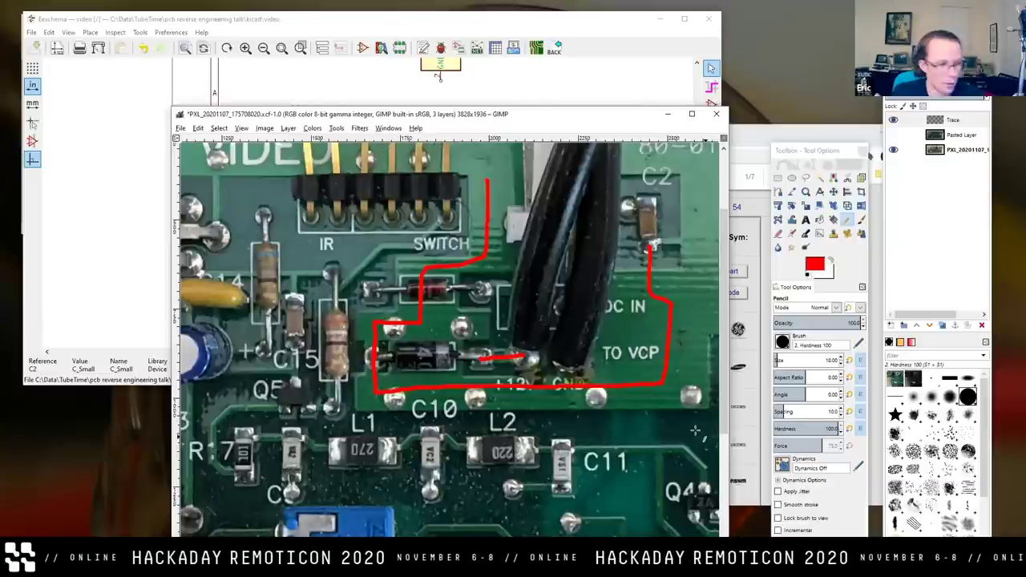
scroll(692, 401, "up", 5)
scroll(691, 401, "left", 5)
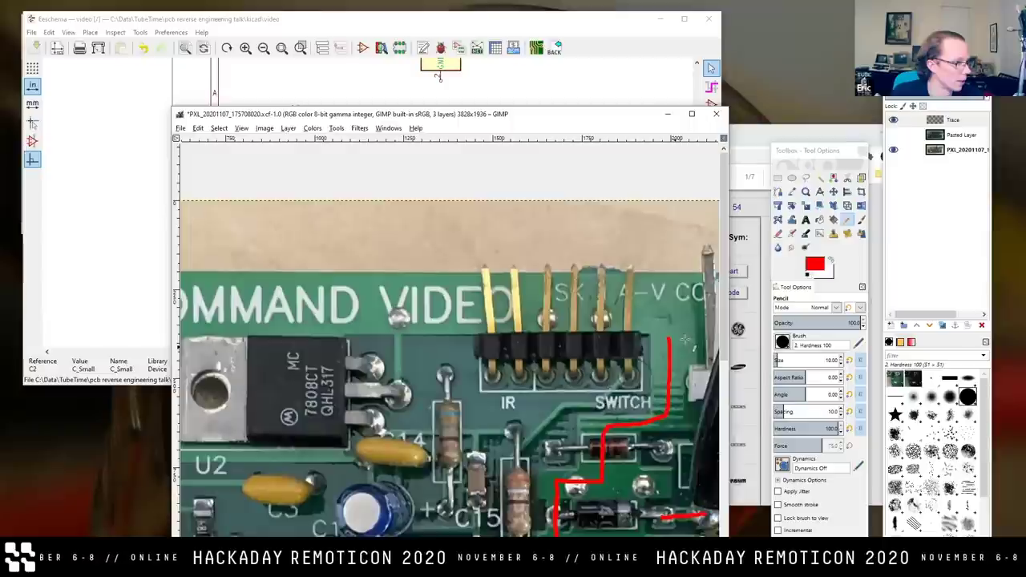
mouse_move(669, 337)
left_mouse_down()
mouse_move(671, 301)
mouse_move(374, 303)
mouse_move(397, 343)
left_mouse_up()
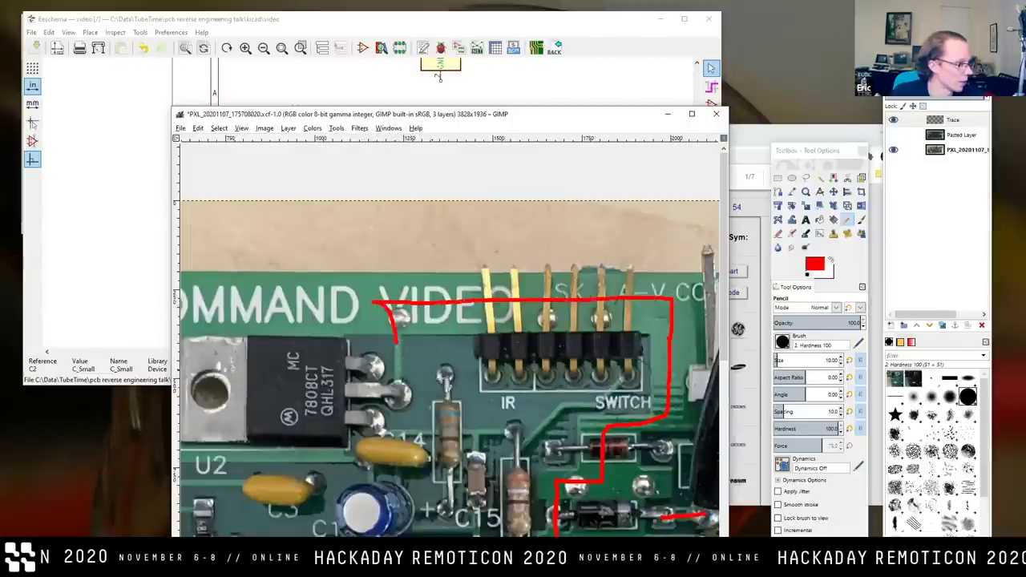
scroll(372, 302, "down", 3)
scroll(371, 303, "right", 3)
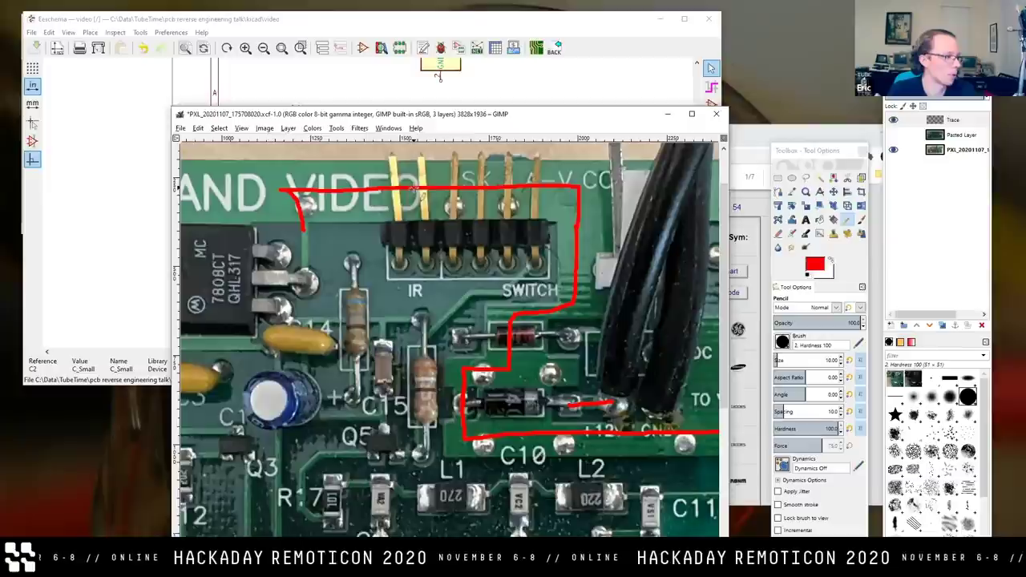
Switch to the schematic, move CR2 out of the line below DCIN pin 1's wire, and rotate it vertical with the cathode up.
left_click(426, 23)
scroll(336, 89, "up", 3)
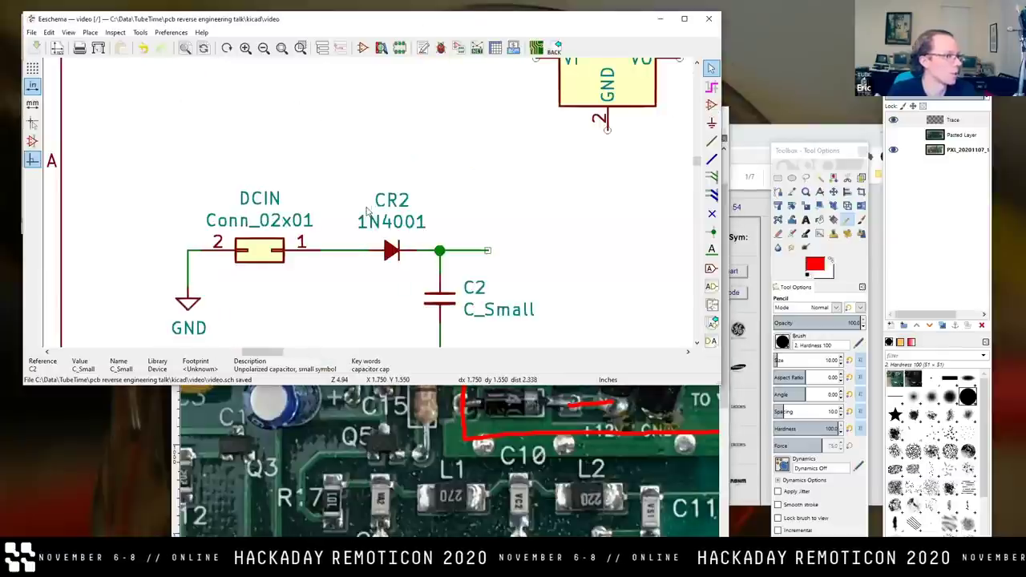
left_click_drag(350, 275, 396, 230)
mouse_move(439, 205)
left_mouse_down()
mouse_move(409, 277)
mouse_move(382, 263)
left_mouse_up()
key("r")
left_click(711, 141)
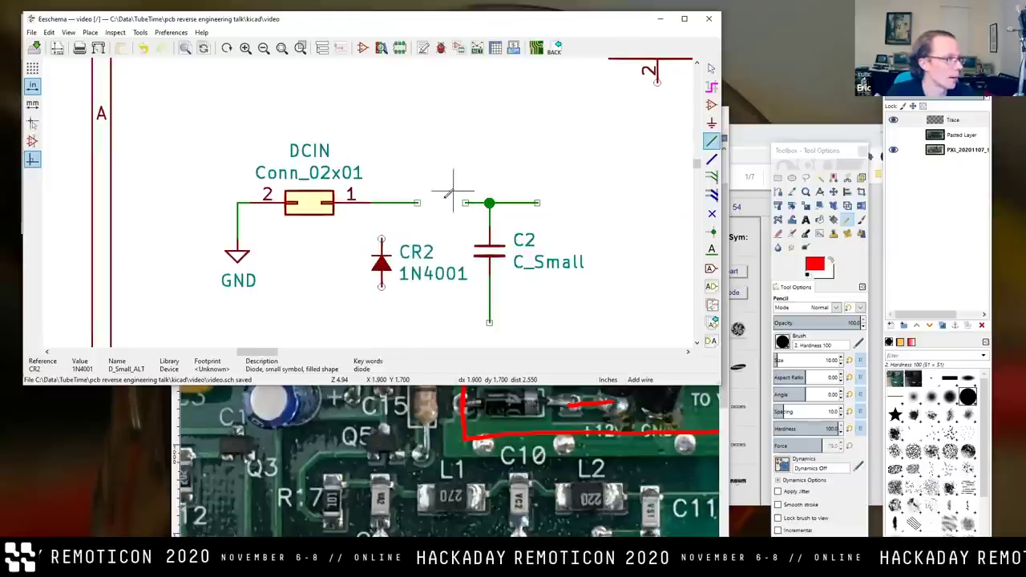
Wire CR2's cathode up to the line joining DCIN pin 1 and C2, closing its gap, and draw a short open wire down from the anode.
left_click(382, 240)
left_click(381, 202)
left_click(382, 285)
double_click(382, 322)
left_click(711, 69)
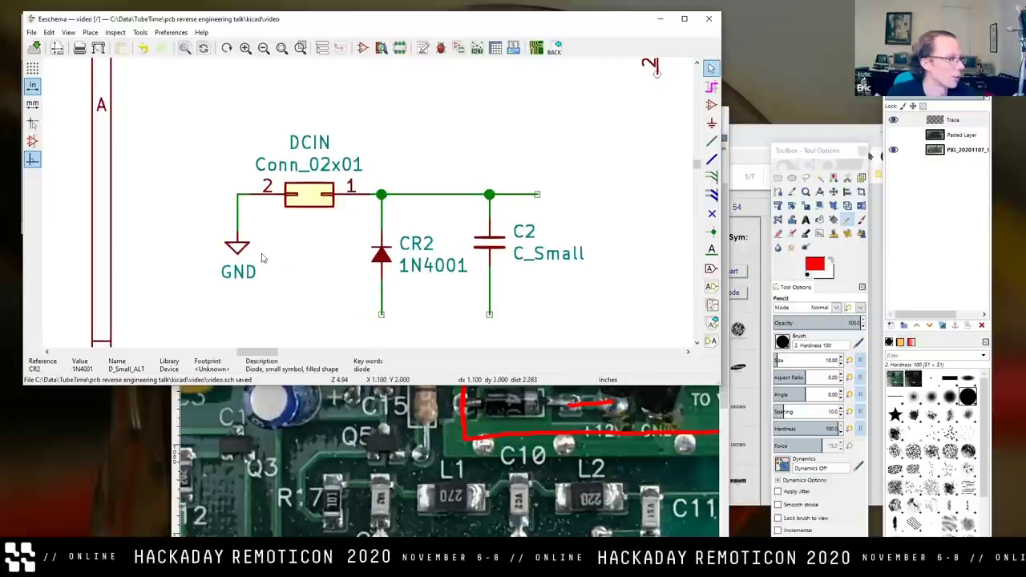
Copy DCIN's GND symbol onto the open wire end below CR2.
key("c")
left_click(385, 320)
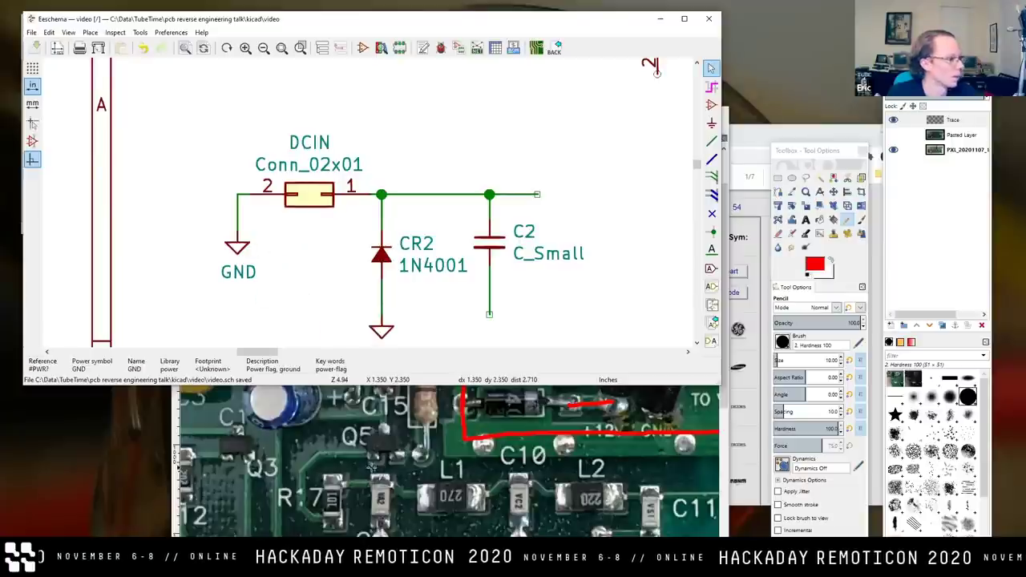
scroll(505, 217, "down", 4)
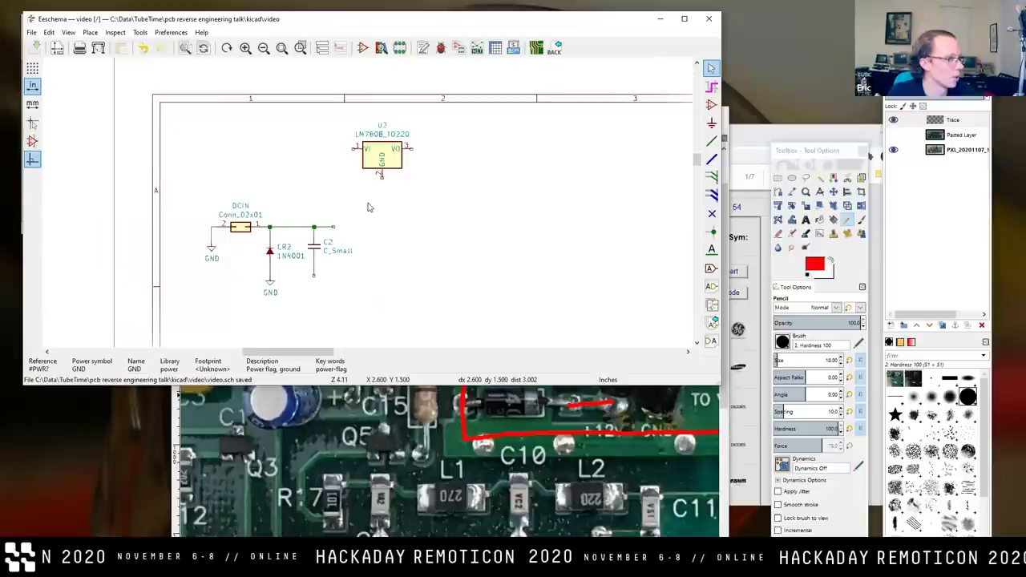
scroll(355, 232, "up", 1)
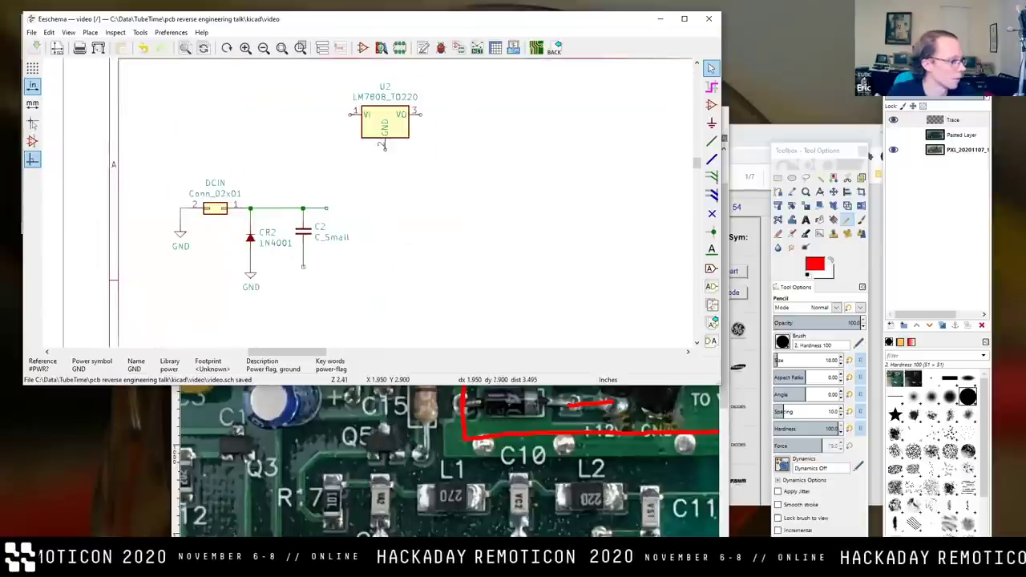
Check the diodes and header area in the board photo, then duplicate CR2's ground wire and GND symbol onto U2 pin 2 in the schematic.
left_click(525, 392)
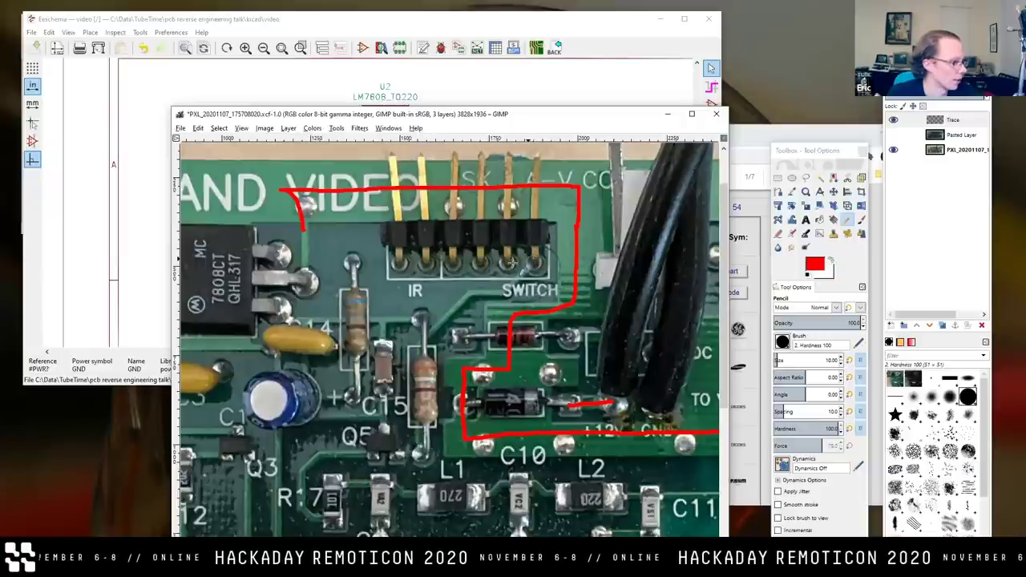
scroll(410, 453, "right", 4)
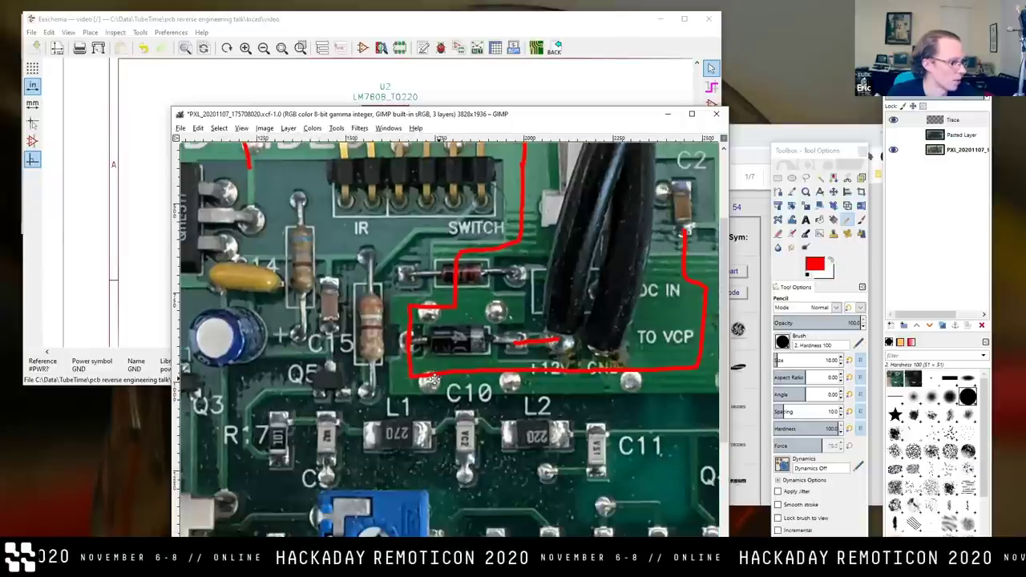
left_click_drag(436, 324, 427, 382)
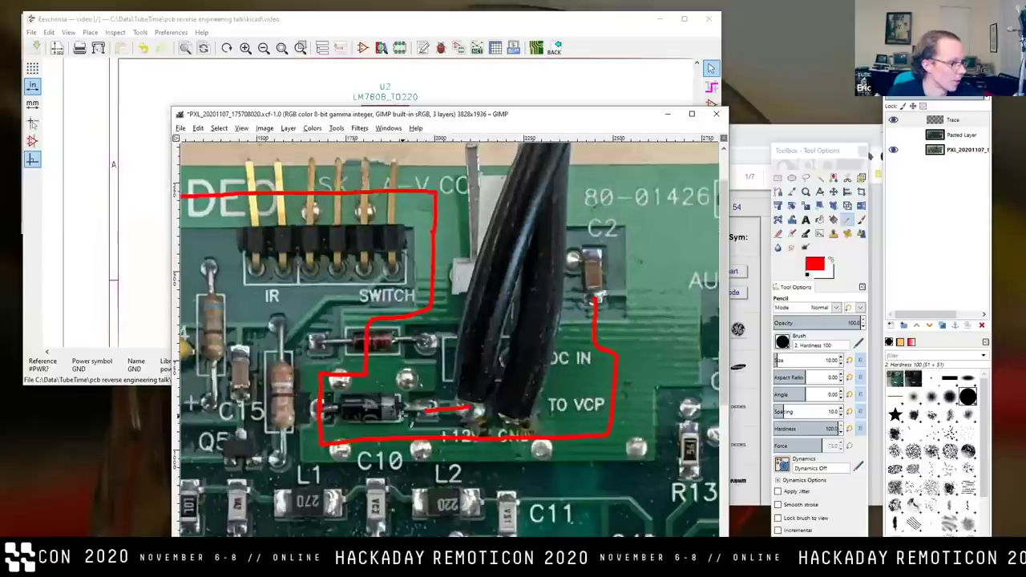
scroll(392, 392, "left", 4)
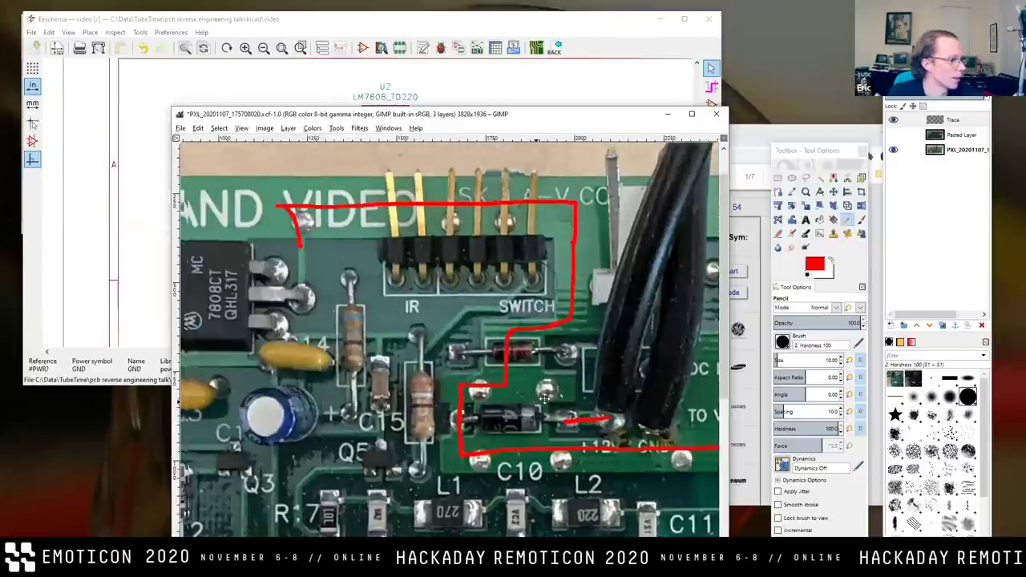
scroll(525, 192, "right", 5)
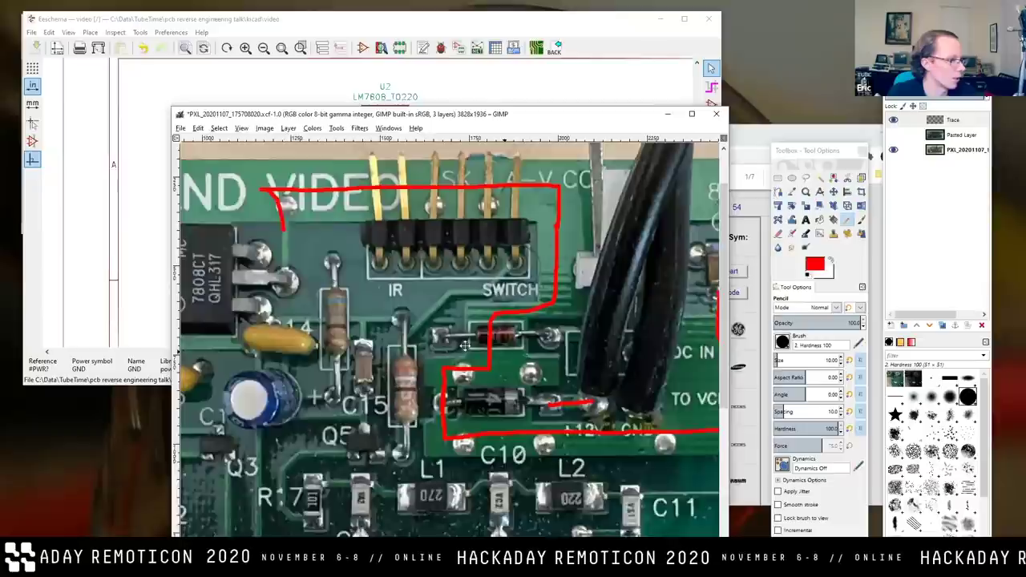
scroll(449, 257, "down", 2)
left_click(431, 26)
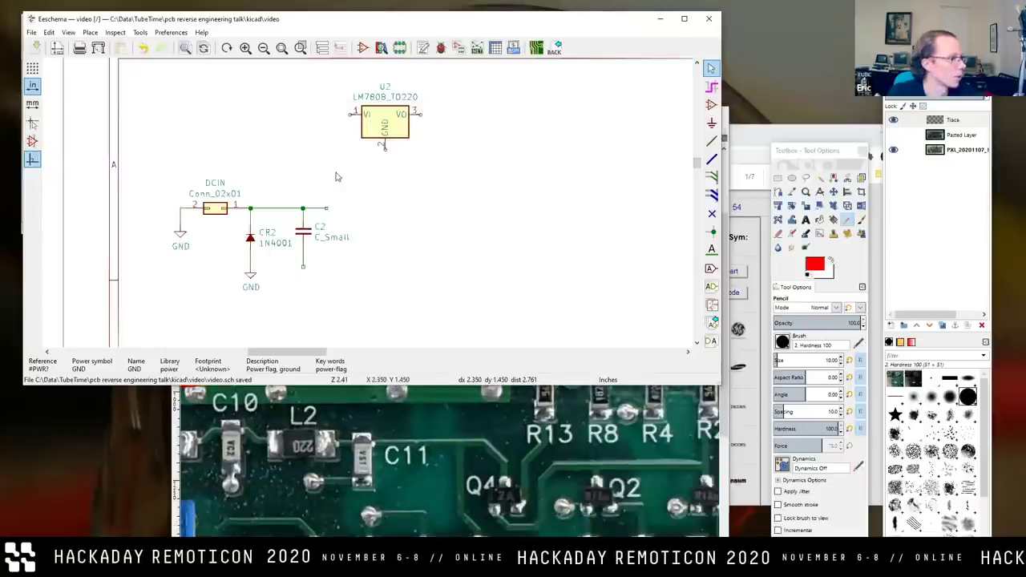
right_click(262, 273)
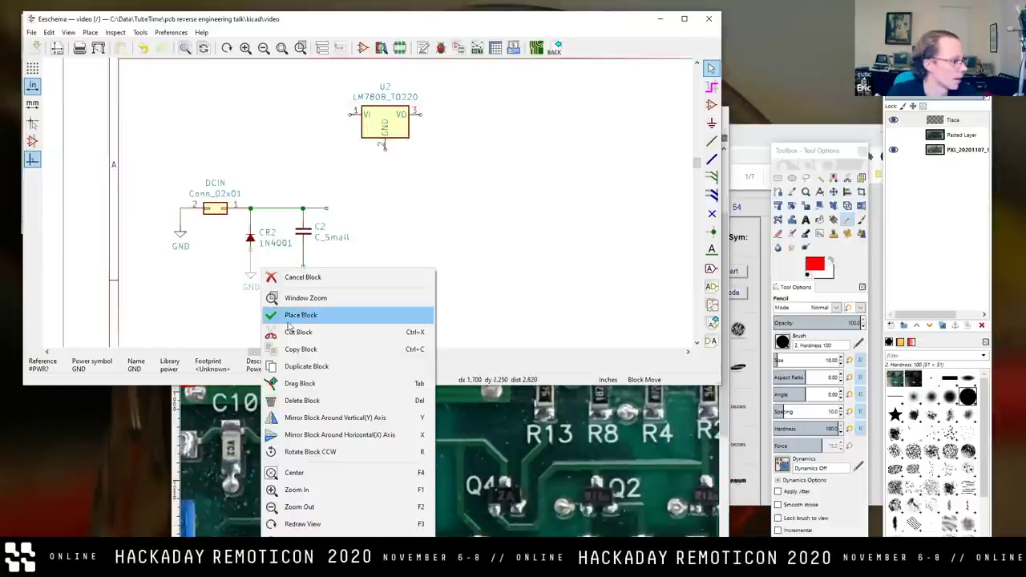
left_click(345, 364)
left_click(396, 174)
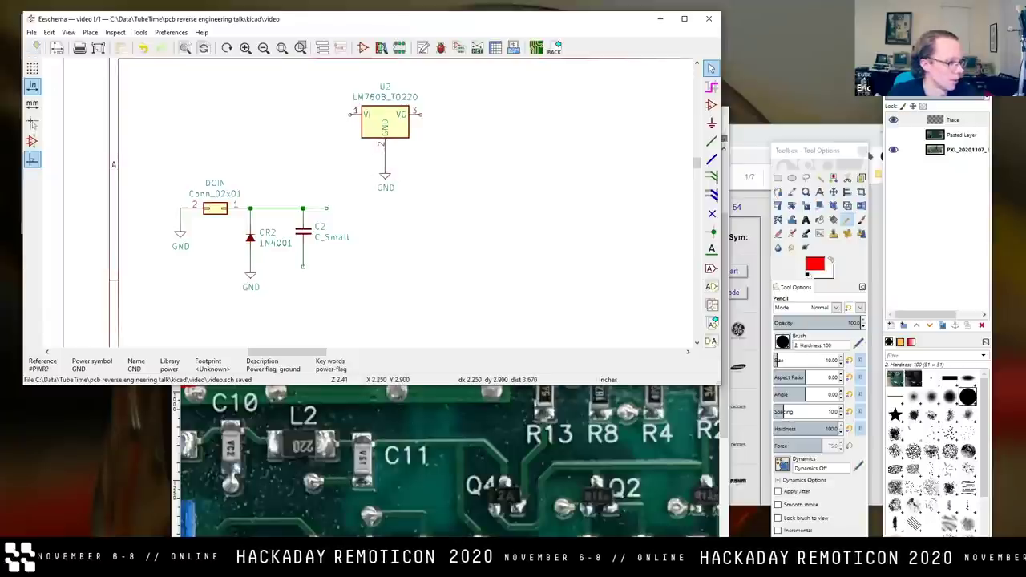
In GIMP, show the Pasted Layer over the front photo at full opacity and examine the back-side copper around the DC IN pads and diodes.
left_click(526, 529)
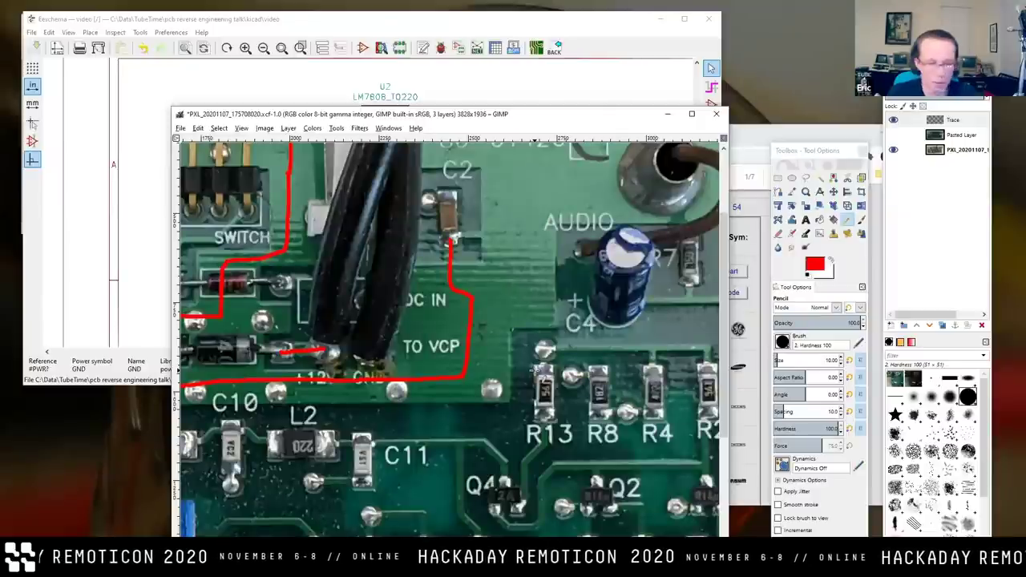
scroll(452, 324, "left", 3)
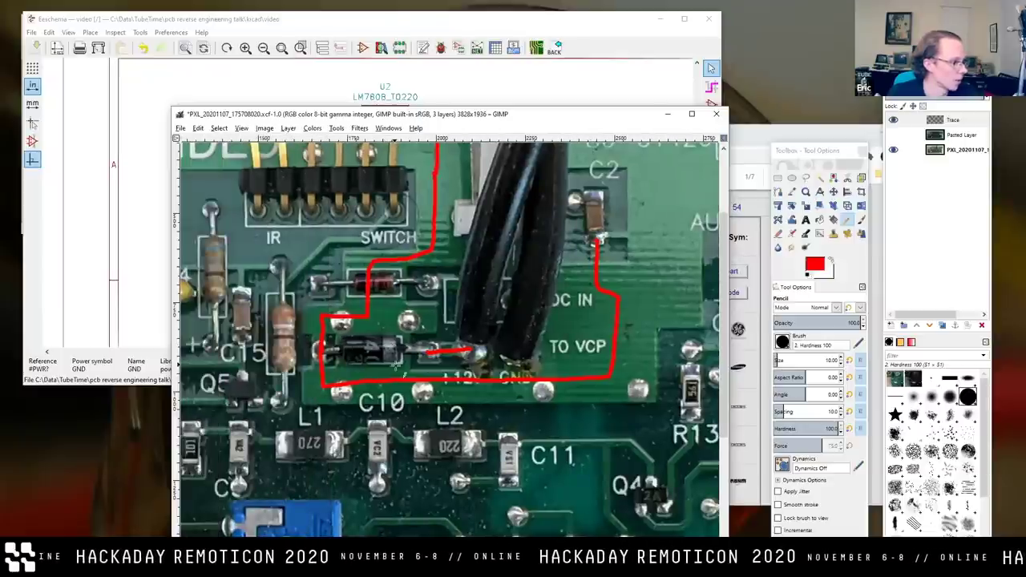
left_click(382, 51)
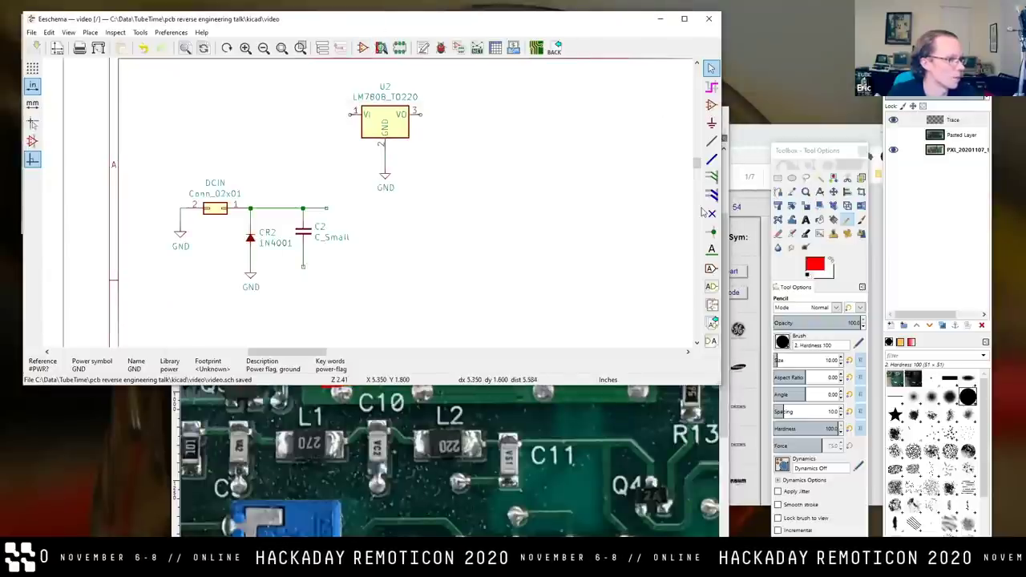
left_click(834, 231)
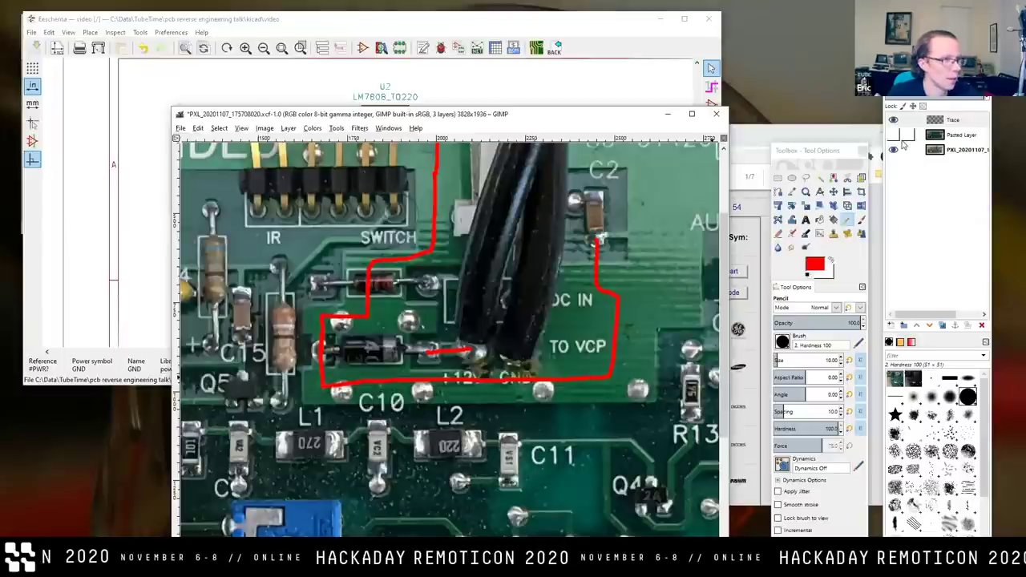
left_click(894, 135)
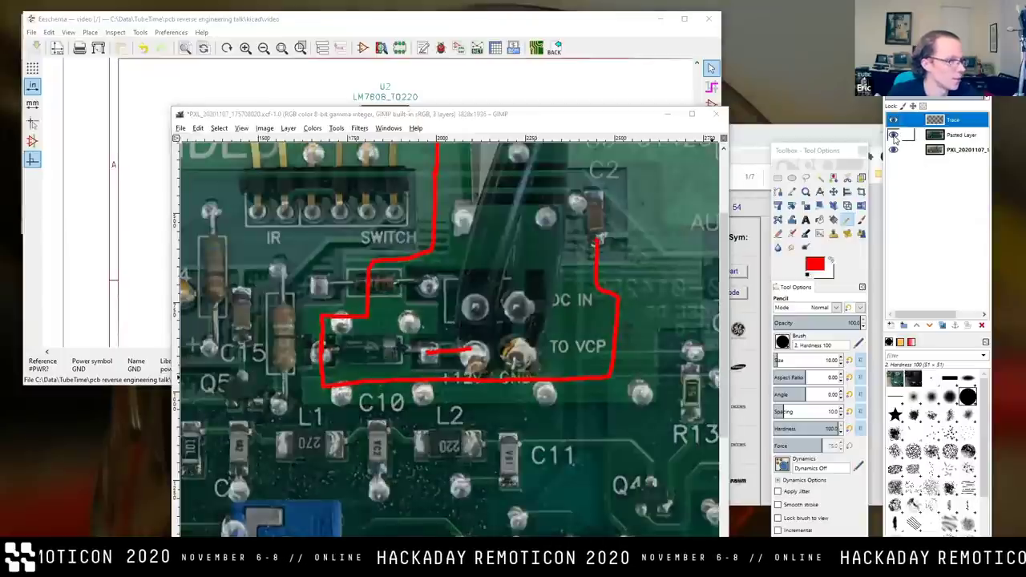
left_click(961, 137)
left_click(894, 134)
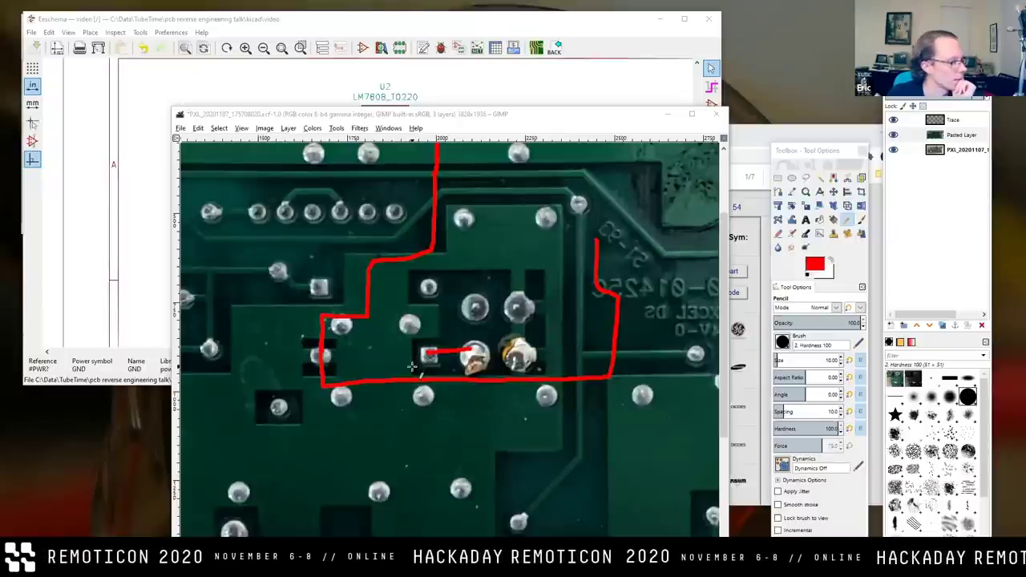
Hide the Pasted Layer and, on the Trace layer, extend the short red line from the DC IN pad up to the red diode's nearest lead.
left_click(896, 139)
left_click(894, 136)
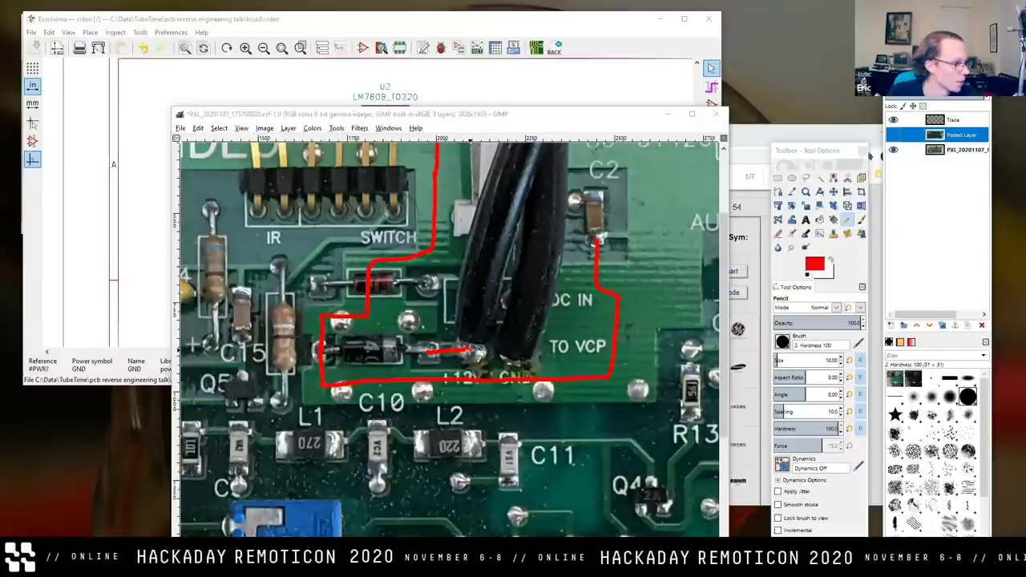
left_click(958, 121)
mouse_move(471, 353)
left_mouse_down()
mouse_move(462, 276)
mouse_move(433, 280)
left_mouse_up()
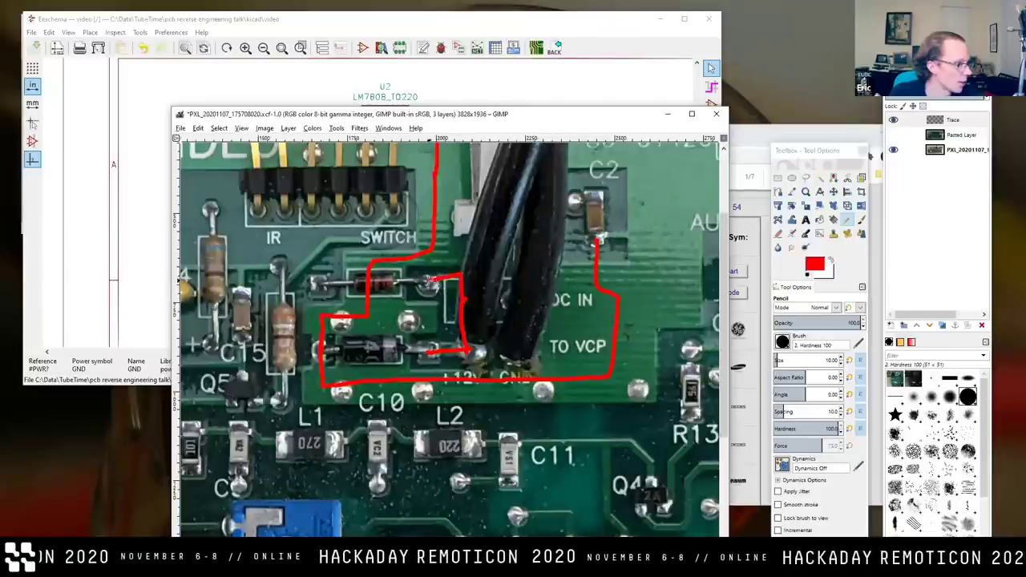
left_click(450, 26)
scroll(367, 207, "down", 4)
scroll(367, 207, "up", 4)
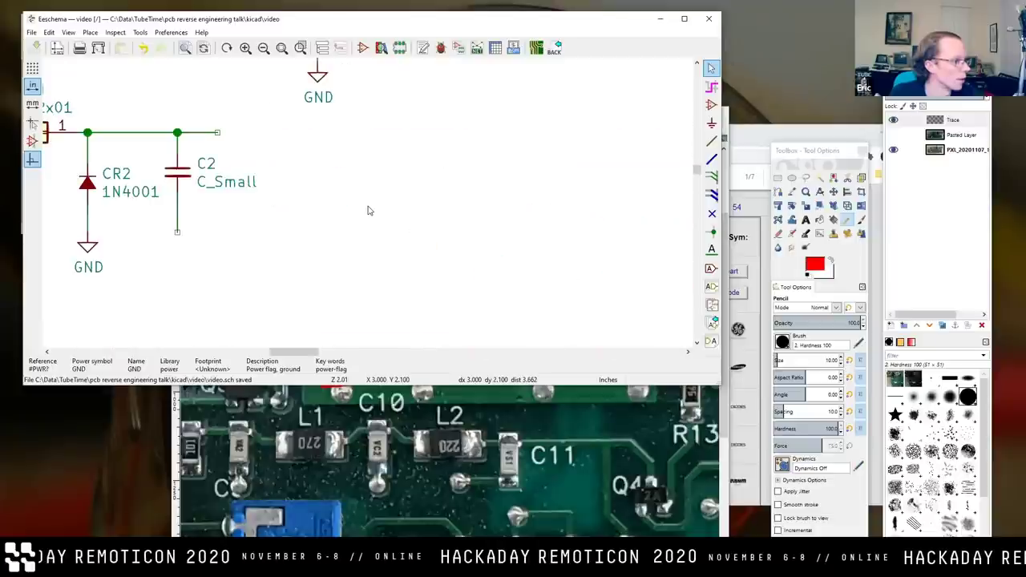
key("alt+Tab")
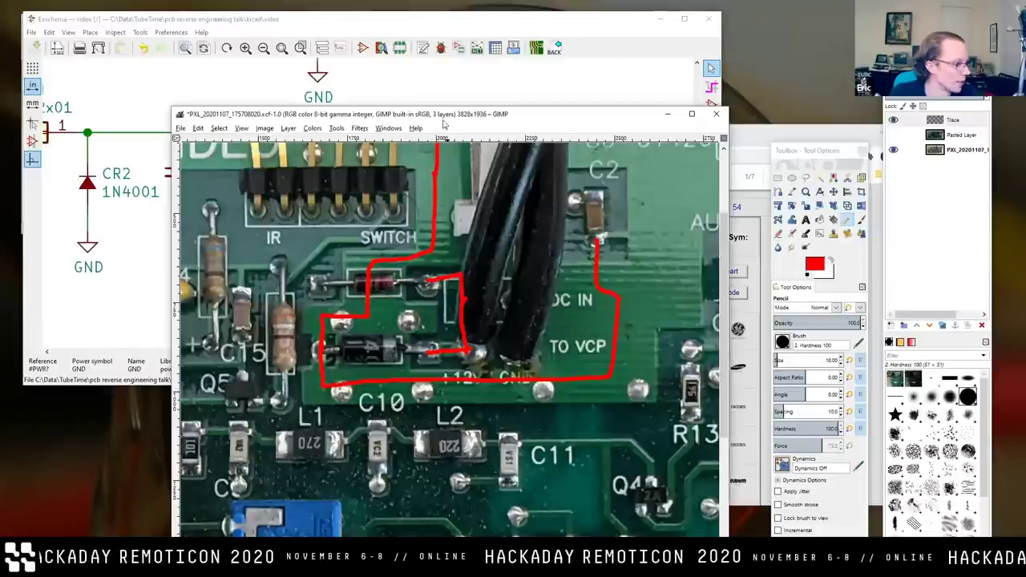
In the KiCad schematic, move C2 with its wires off DCIN's pin 1 line into open space below and beside CR2.
left_click(380, 24)
left_click_drag(361, 197, 522, 179)
left_click_drag(310, 255, 373, 135)
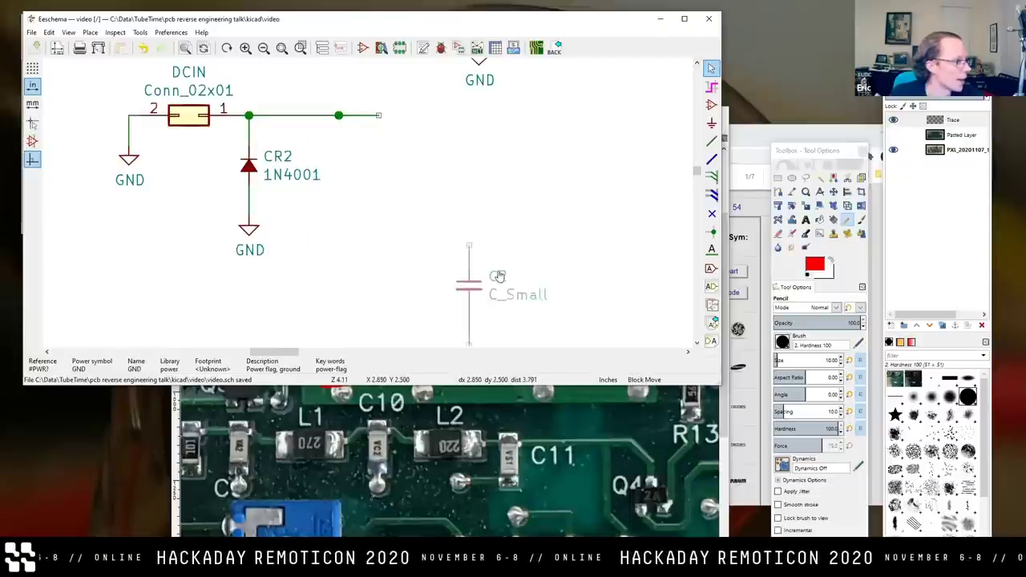
left_click(392, 275)
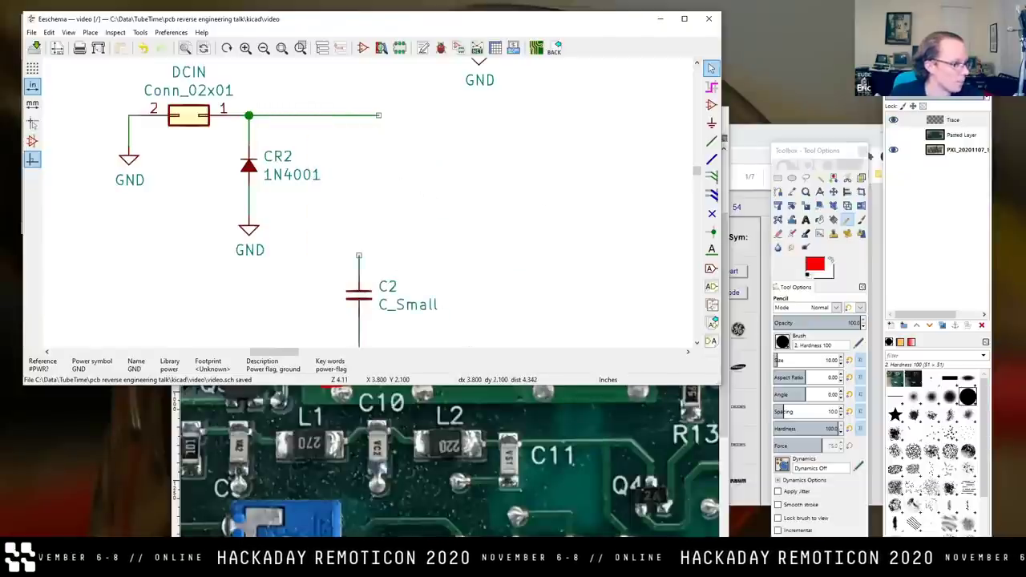
Move CR1 from the unplaced components to the DCIN pin 1 wire, its anode at the CR2 junction and its cathode facing away.
scroll(361, 209, "down", 5)
scroll(368, 207, "up", 3)
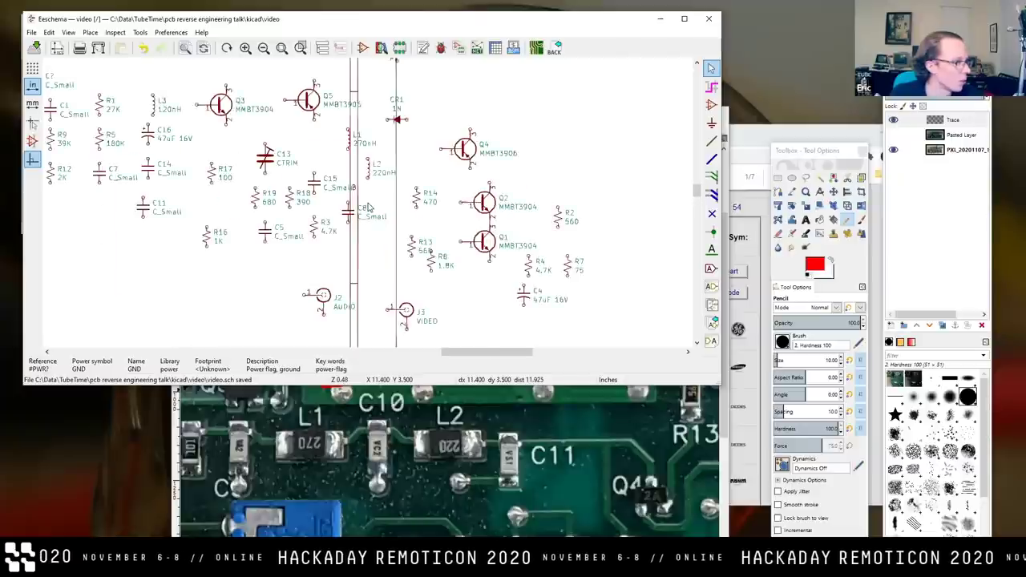
left_click_drag(396, 118, 235, 166)
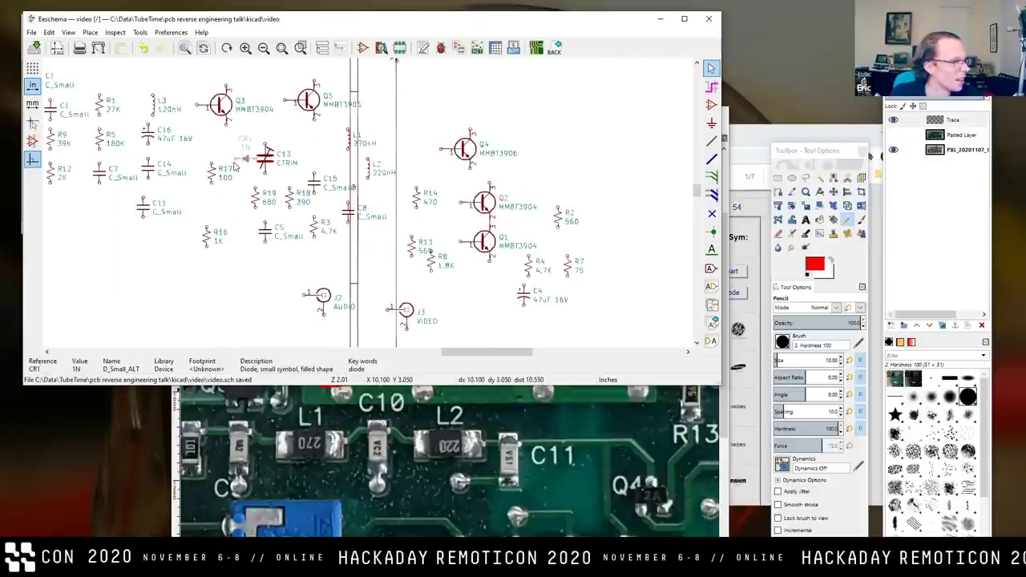
scroll(235, 166, "down", 3)
scroll(369, 204, "up", 5)
left_click_drag(369, 204, 330, 213)
scroll(403, 240, "down", 1)
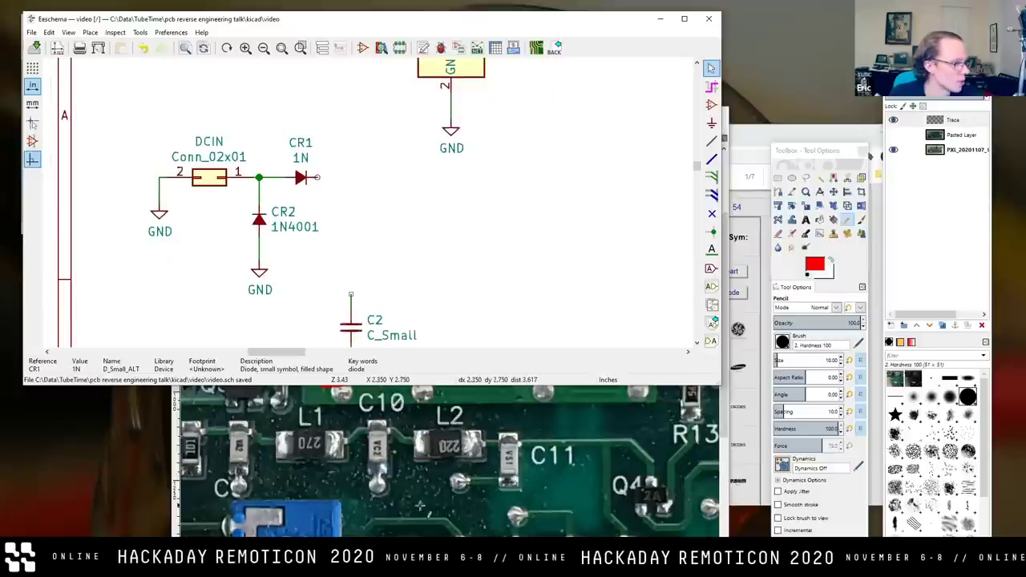
In GIMP, show the Pasted Layer and trace the copper in red from the red diode's far pad to the nearest U2 lead, then return to KiCad.
left_click(429, 530)
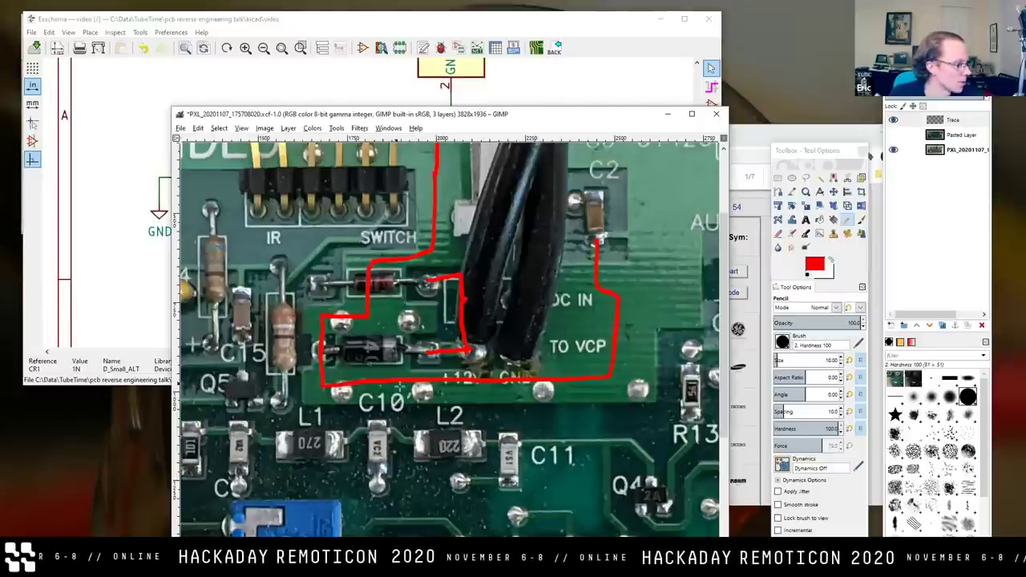
left_click(321, 282)
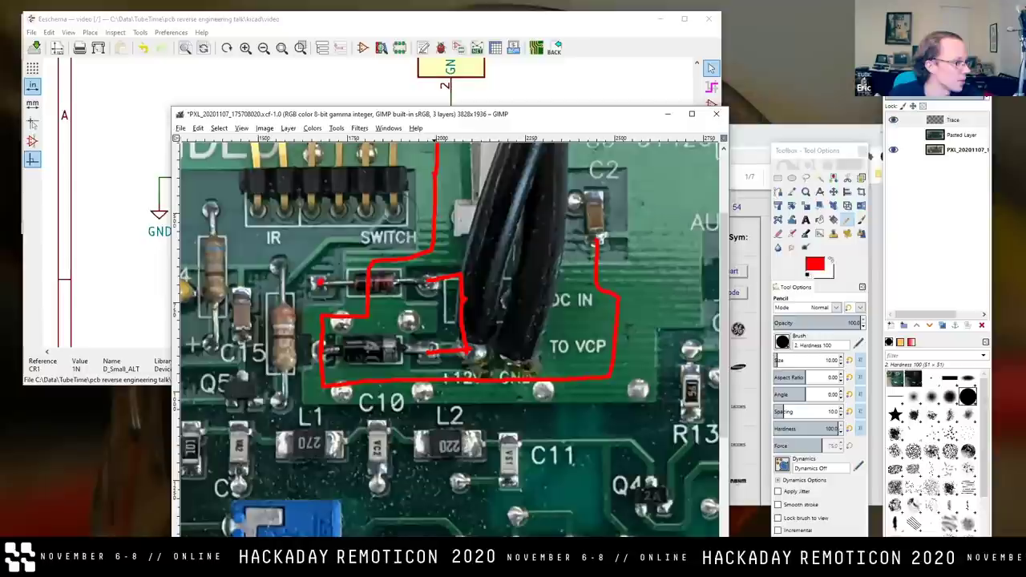
scroll(322, 289, "left", 5)
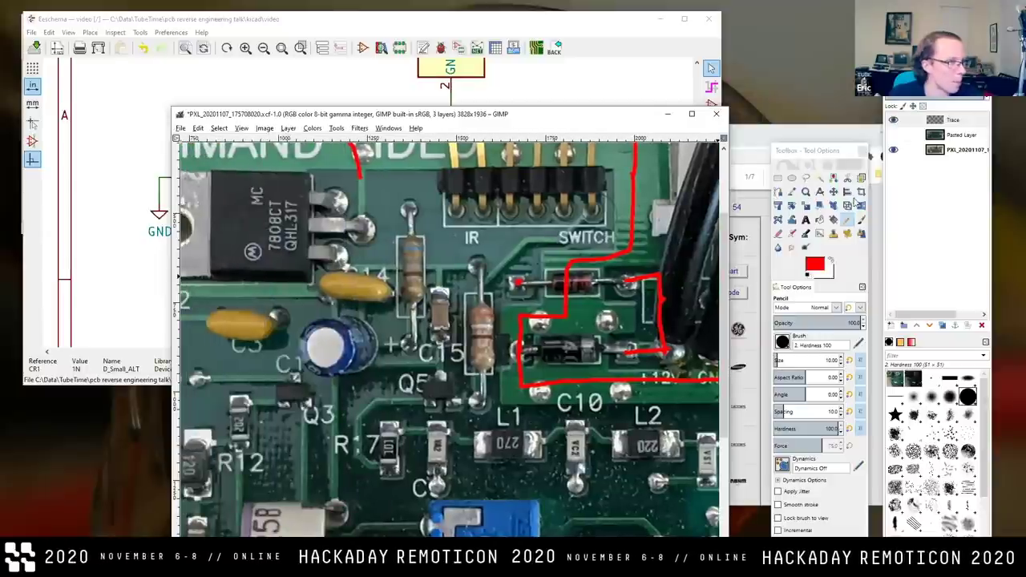
left_click(894, 134)
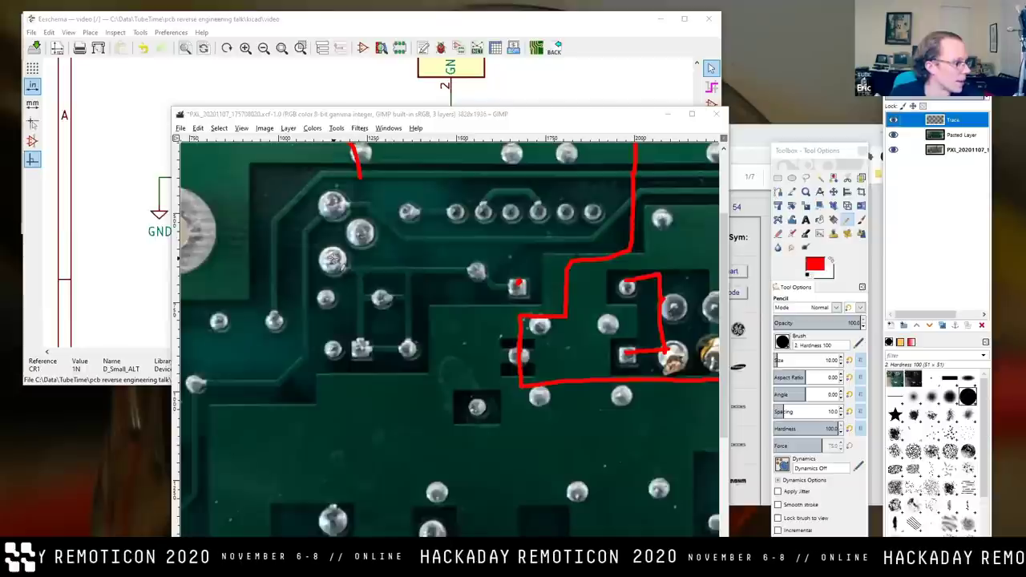
mouse_move(333, 260)
left_mouse_down()
mouse_move(452, 269)
mouse_move(499, 285)
mouse_move(514, 276)
left_mouse_up()
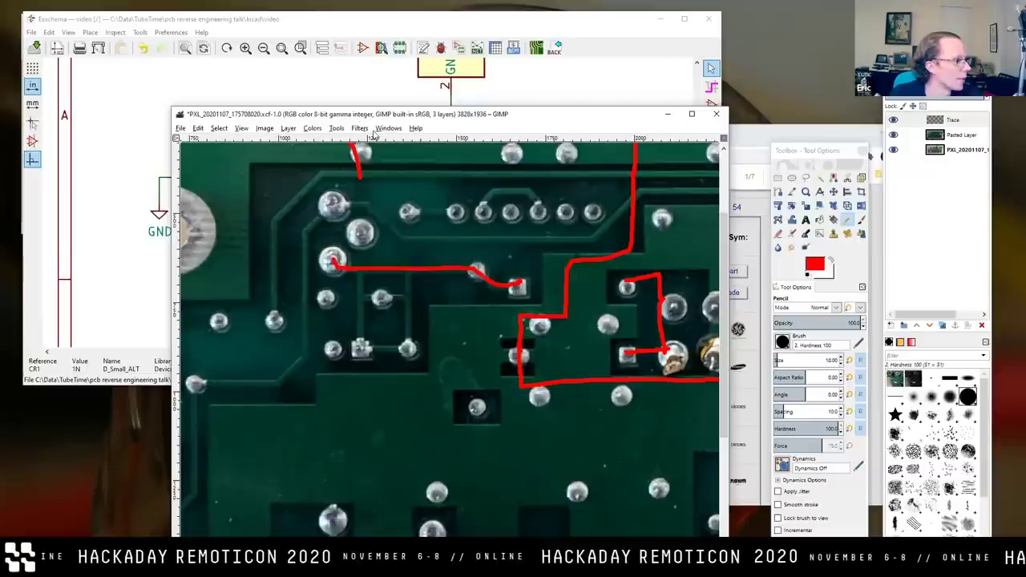
left_click(387, 33)
scroll(416, 141, "up", 2)
scroll(407, 187, "down", 1)
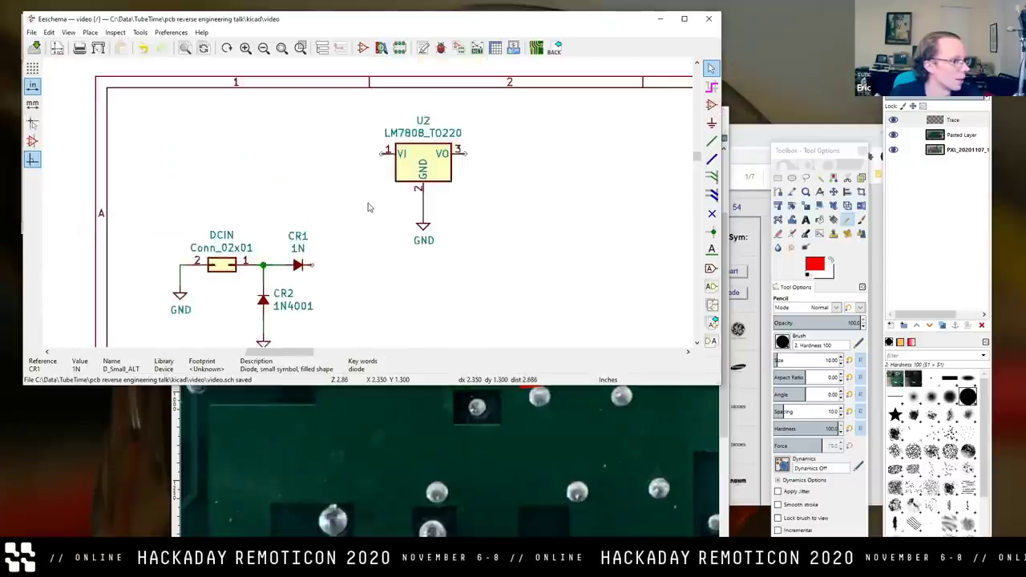
left_click(711, 105)
left_click(421, 251)
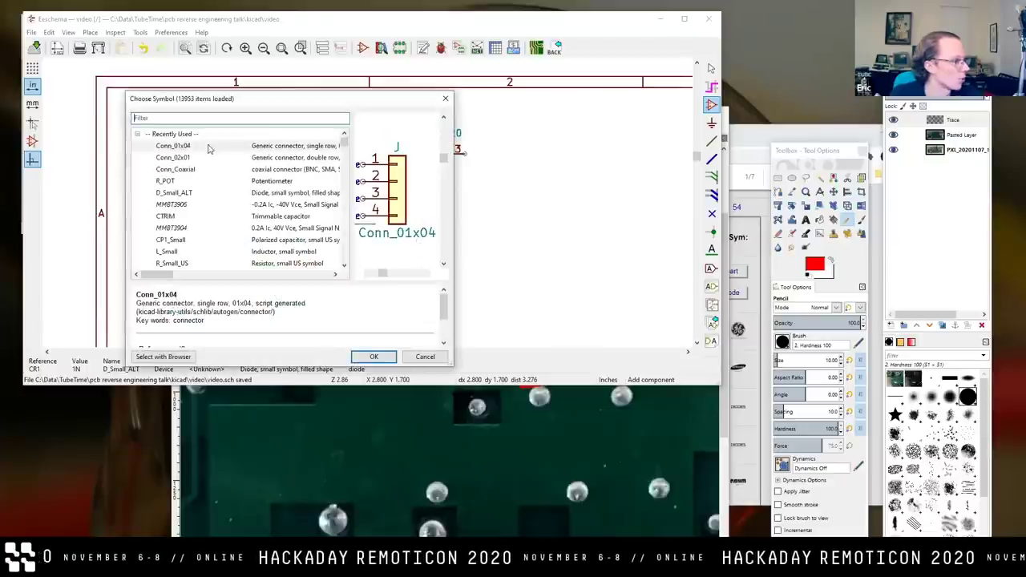
left_click(425, 356)
Place a +12V power symbol above CR1's free end and wire it to CR1's cathode.
left_click(711, 123)
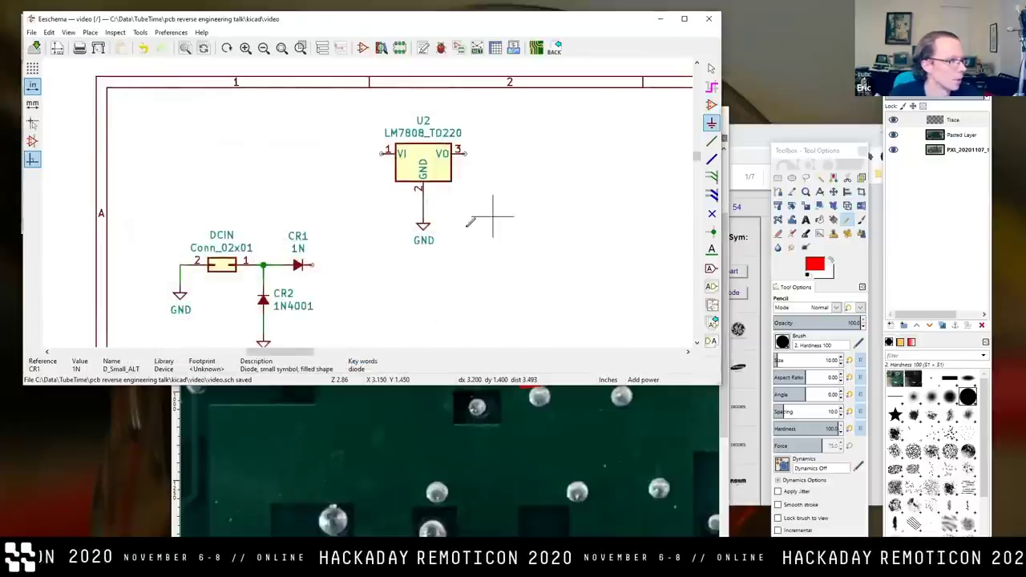
left_click(423, 247)
type("12")
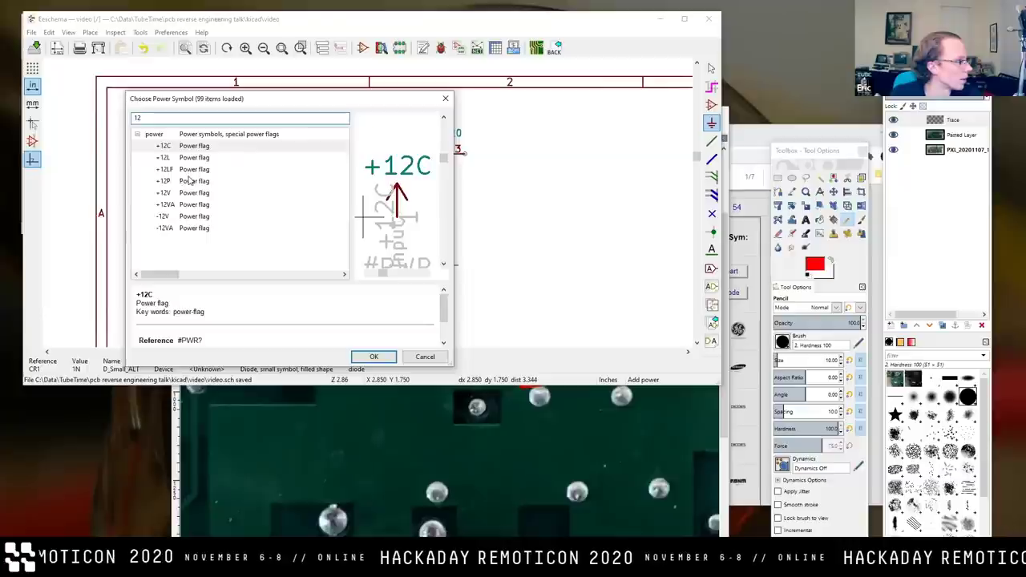
left_click(189, 192)
left_click(373, 356)
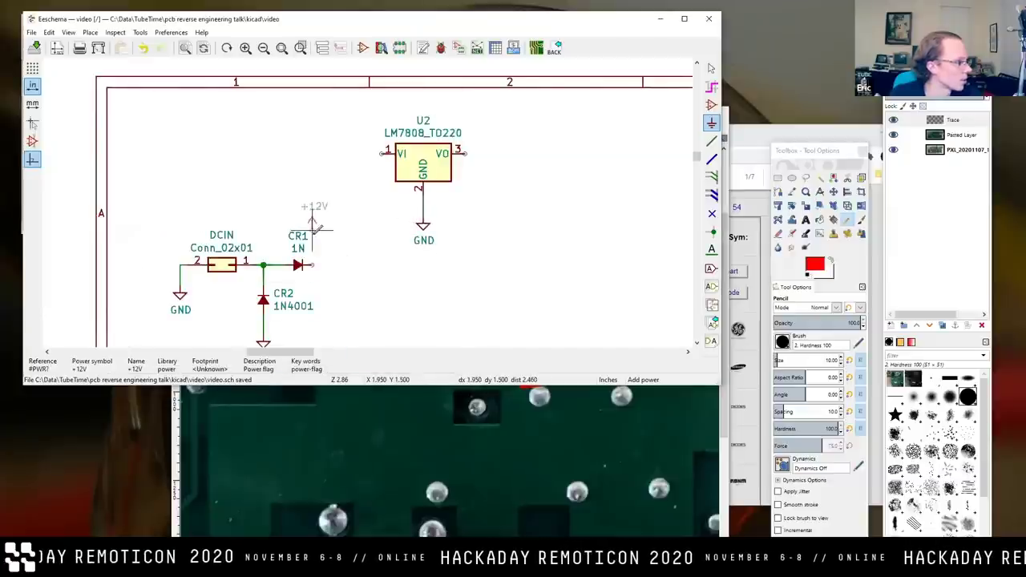
left_click(332, 230)
left_click(711, 142)
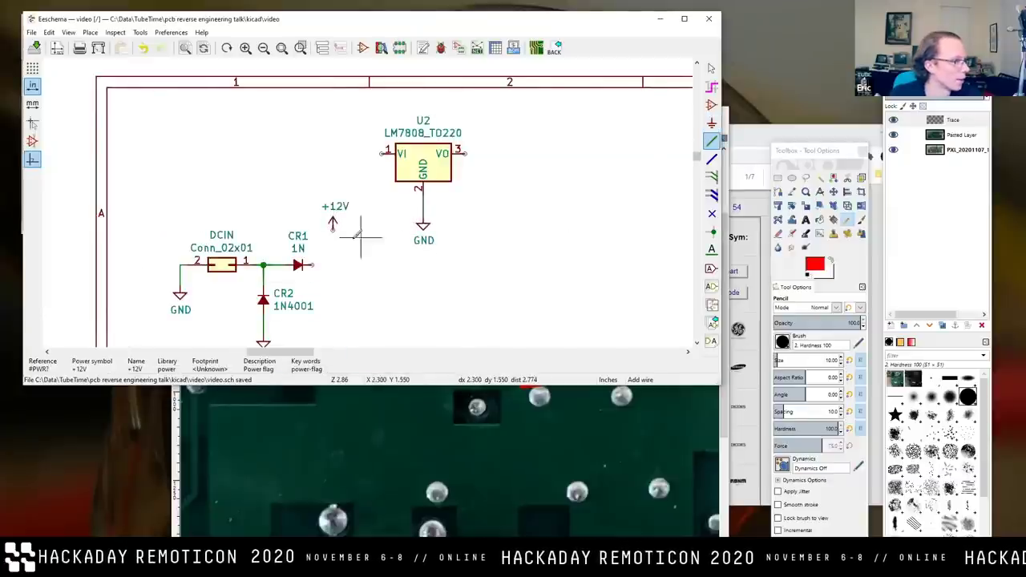
left_click(312, 265)
left_click(333, 226)
Duplicate the +12V symbol next to U2 and wire it to U2's VI pin.
left_click(710, 69)
key("ctrl+d")
left_click(353, 130)
key("w")
left_click(374, 152)
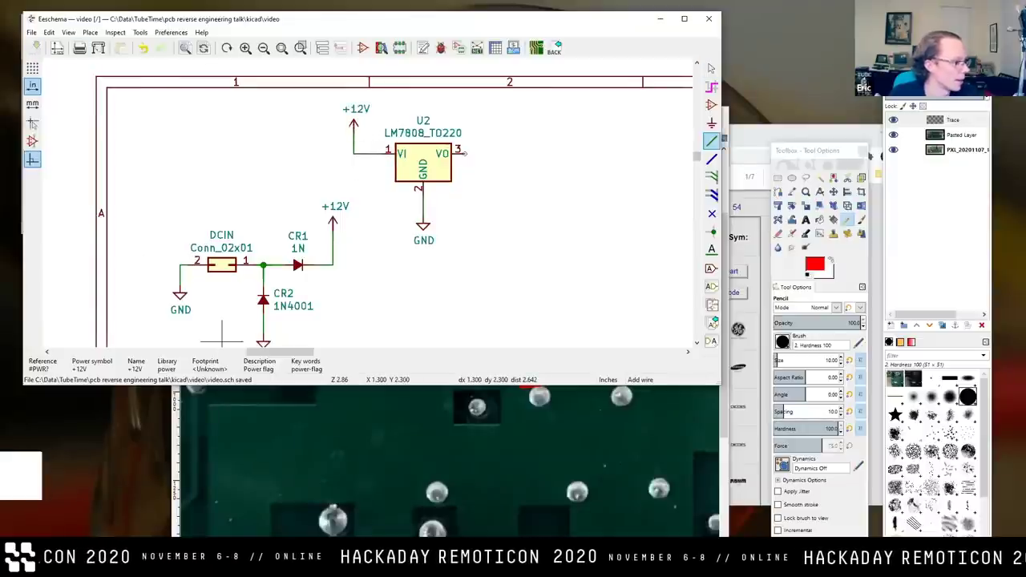
Hide the Pasted Layer in GIMP to check the front components, then move R18 (390) in the schematic from the unplaced parts to beside C2.
key("alt+Tab")
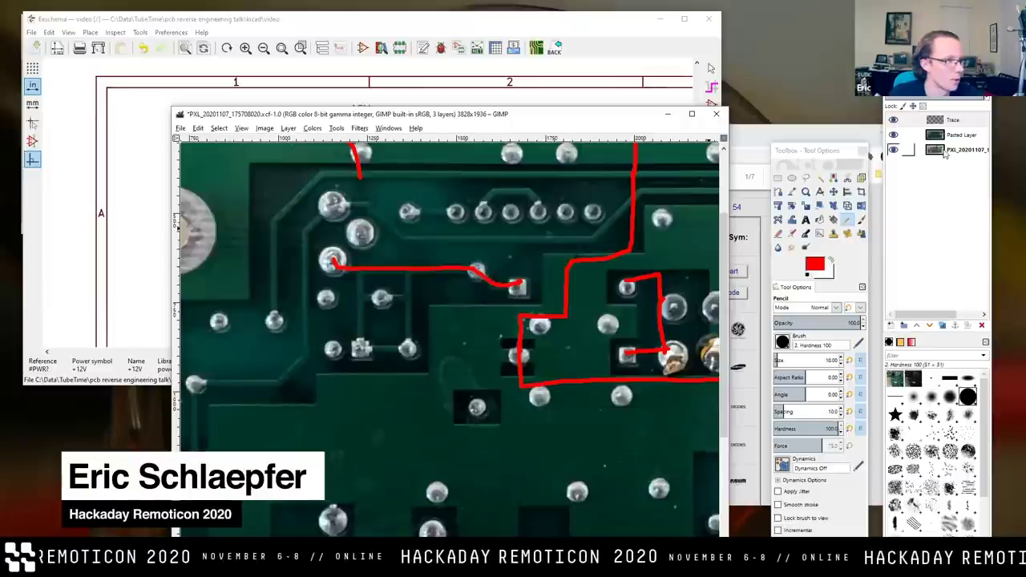
left_click(894, 136)
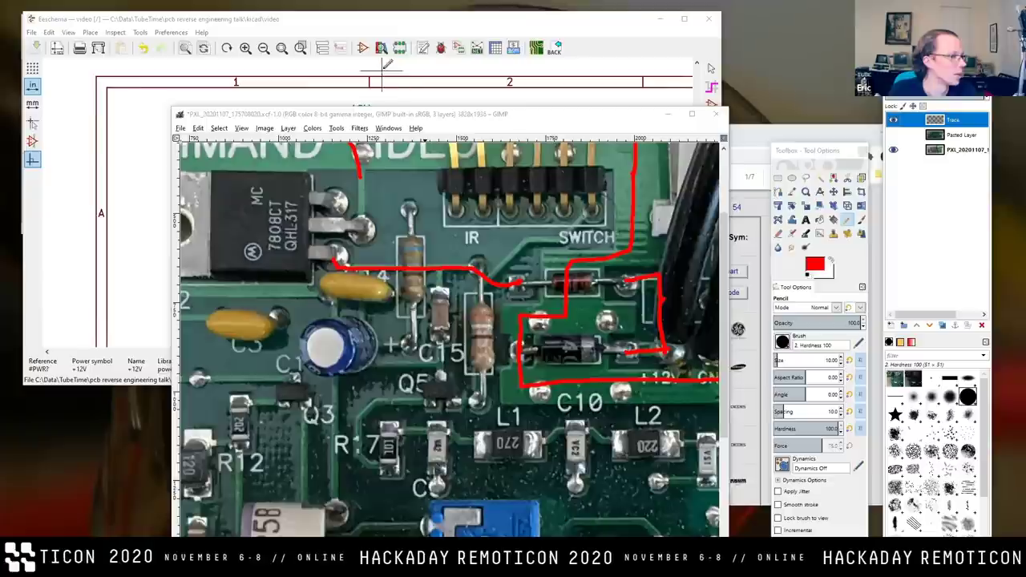
left_click(392, 29)
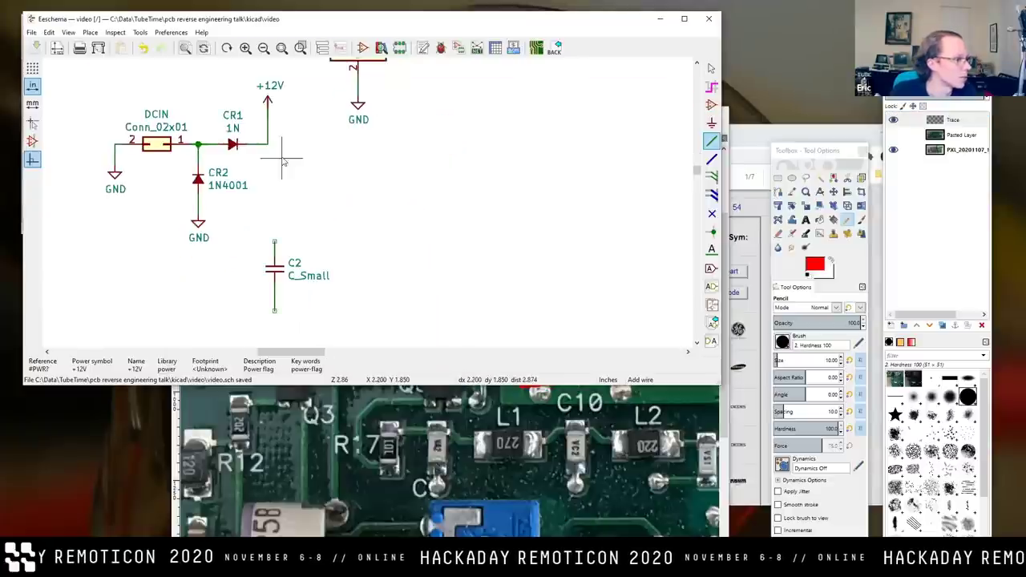
scroll(369, 209, "down", 3)
key("w")
scroll(369, 207, "down", 2)
scroll(366, 206, "up", 5)
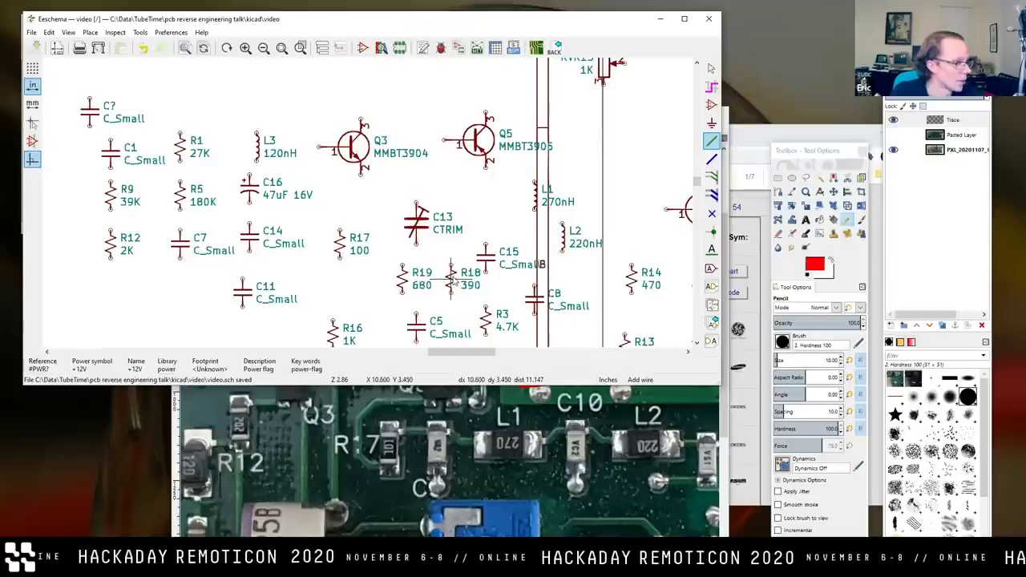
key("m")
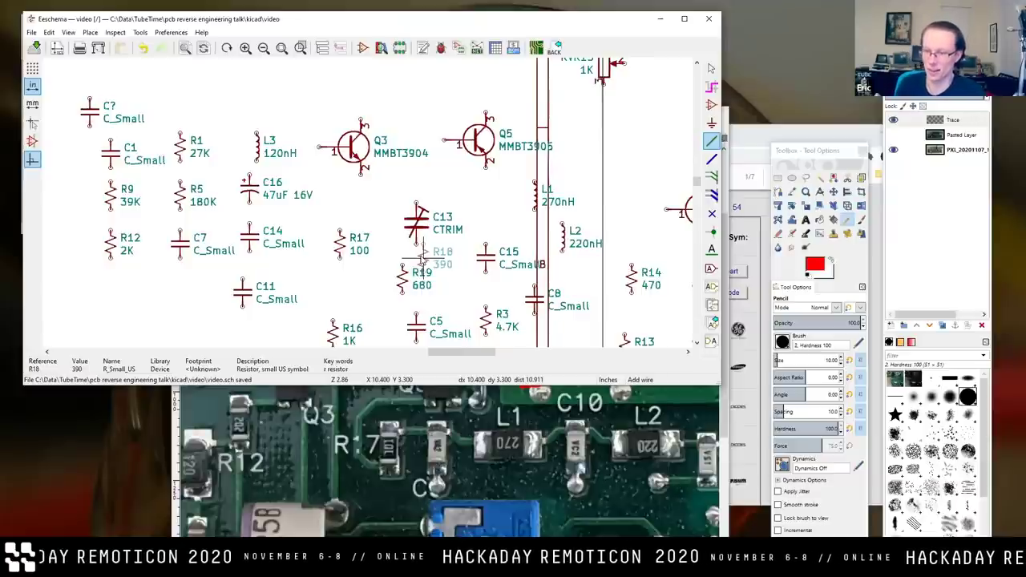
scroll(422, 255, "down", 6)
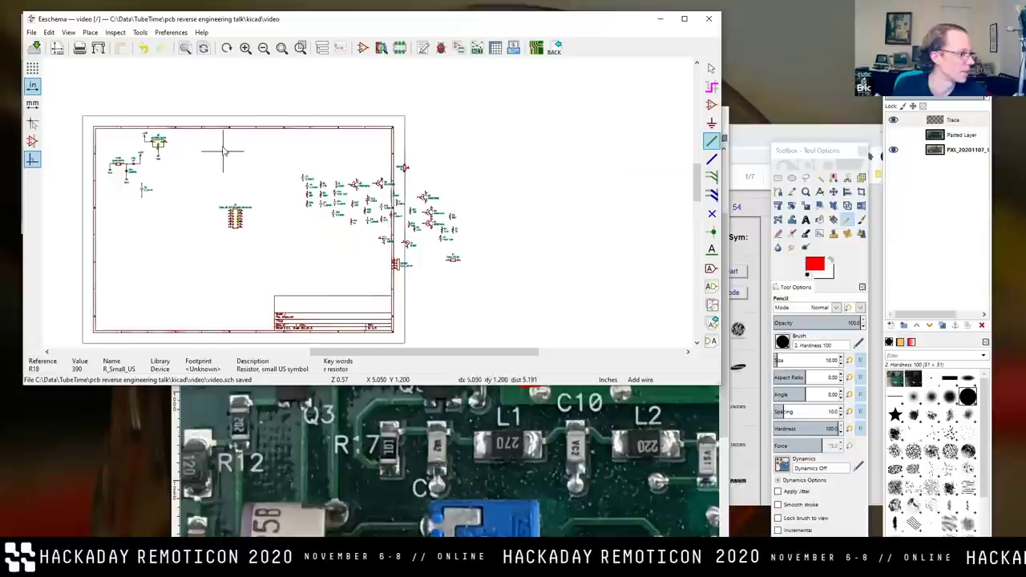
scroll(238, 166, "up", 6)
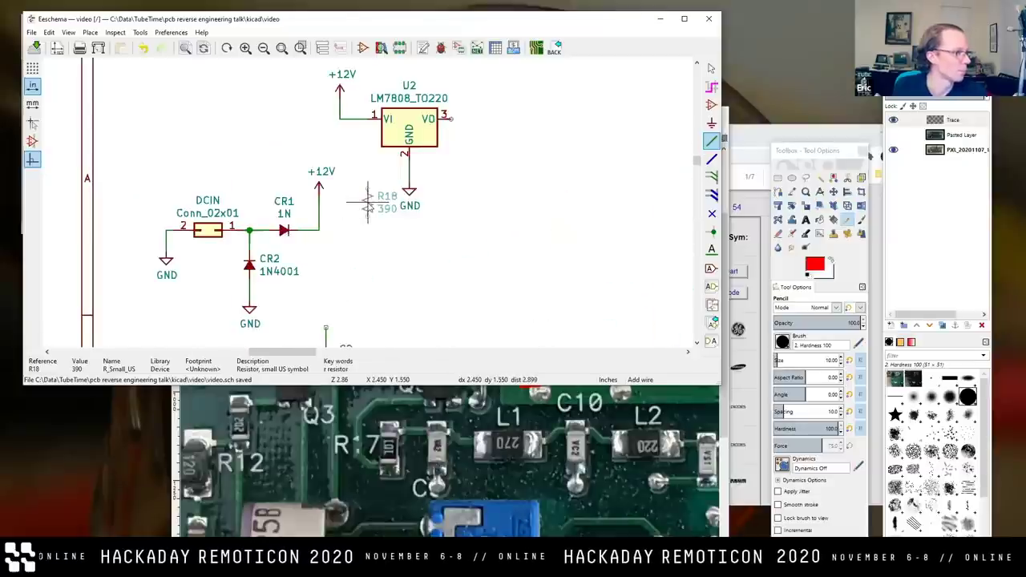
scroll(401, 240, "down", 5)
scroll(401, 240, "right", 2)
left_click(375, 207)
Check R18 against the board photo, then duplicate the +12V symbol above R18 in the schematic and wire it to the resistor's upper pin.
key("alt+Tab")
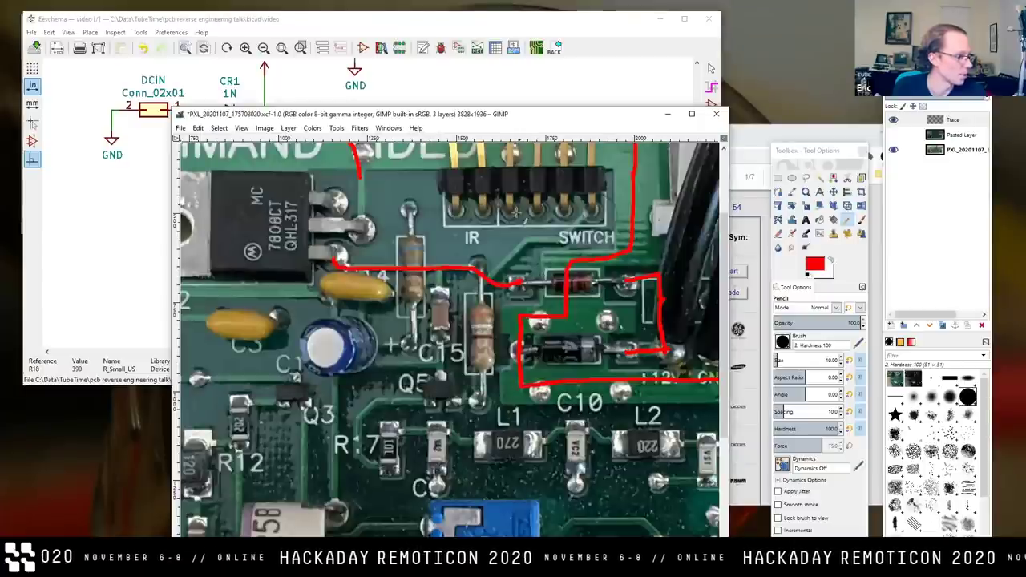
left_click(478, 48)
scroll(385, 104, "up", 2)
scroll(385, 104, "left", 2)
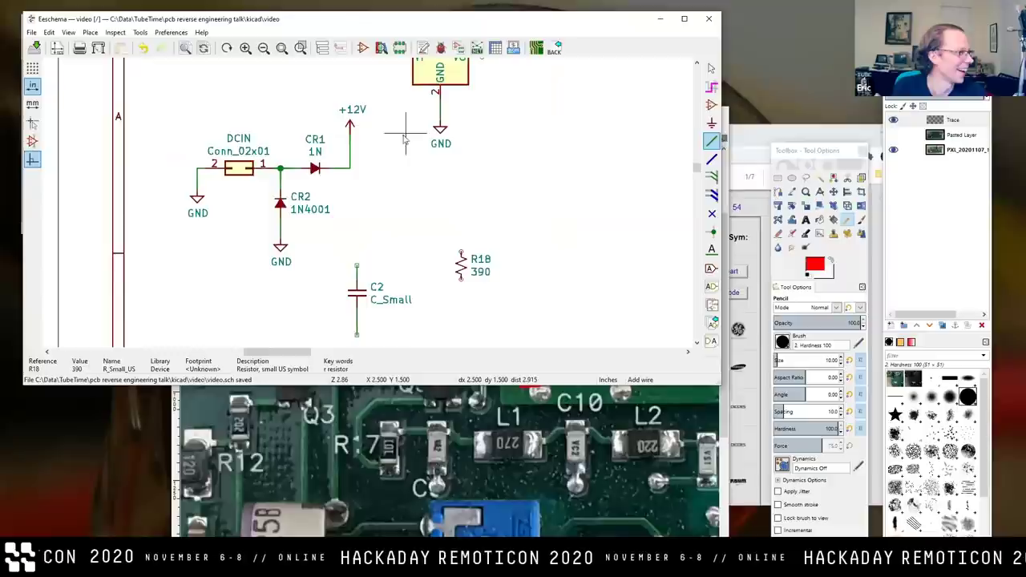
left_click_drag(330, 93, 374, 143)
right_click(369, 126)
left_click(418, 223)
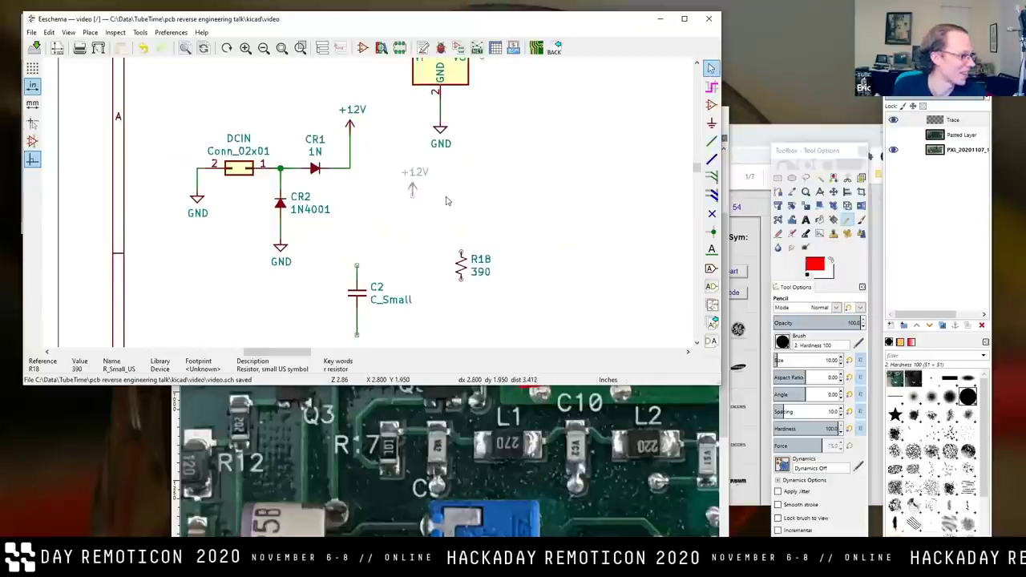
left_click(484, 235)
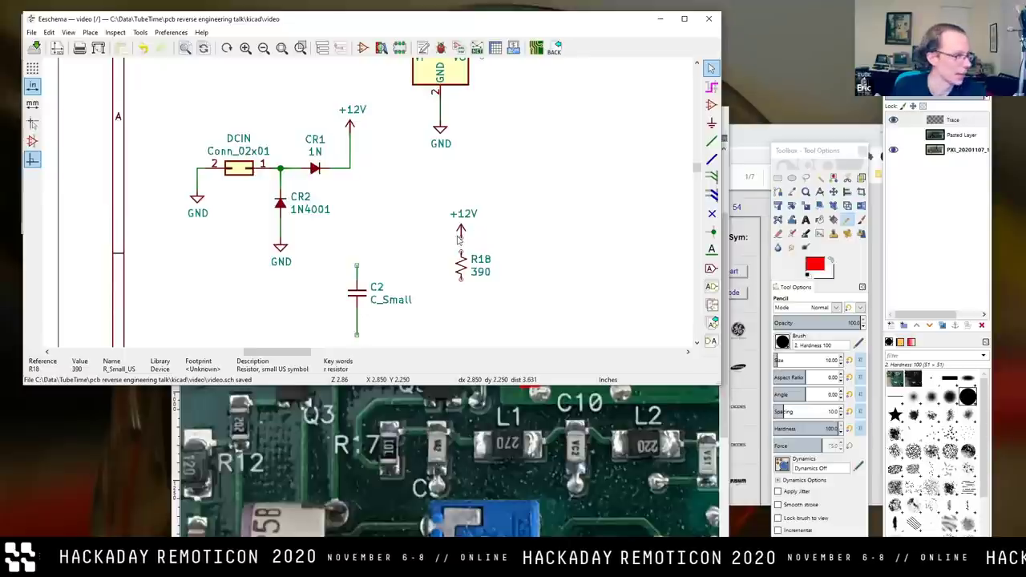
key("w")
left_click(462, 231)
left_click(461, 251)
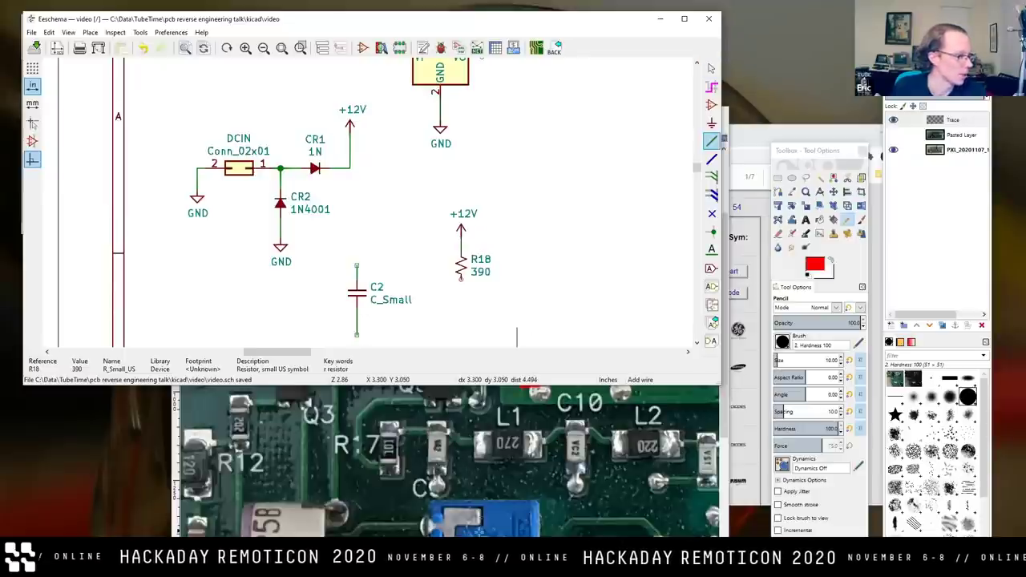
Examine the copper connections around U2, R18 and C15 on GIMP's board photos, showing the Pasted Layer and hiding it again.
key("alt+Tab")
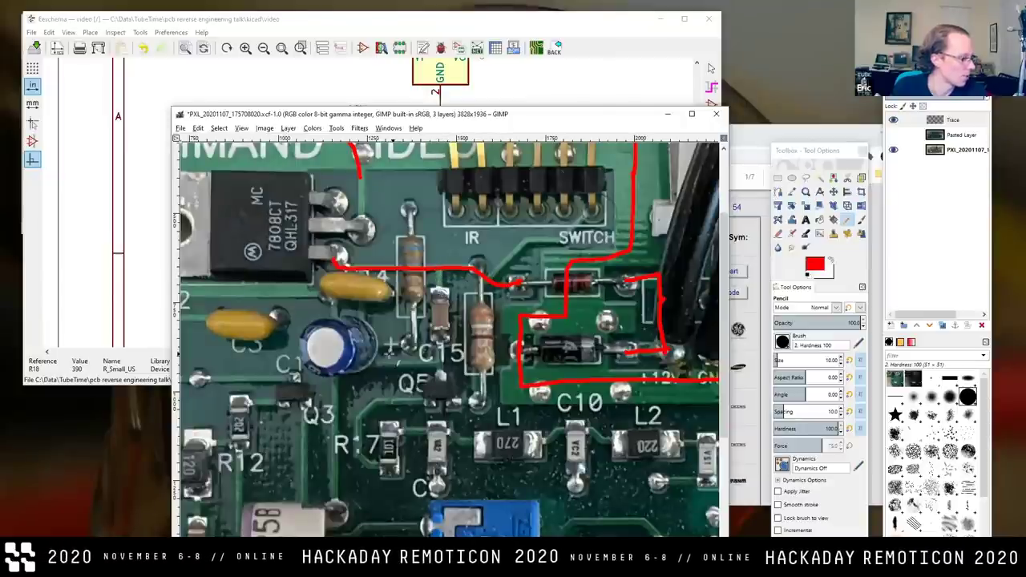
scroll(337, 264, "down", 2)
scroll(401, 269, "left", 5)
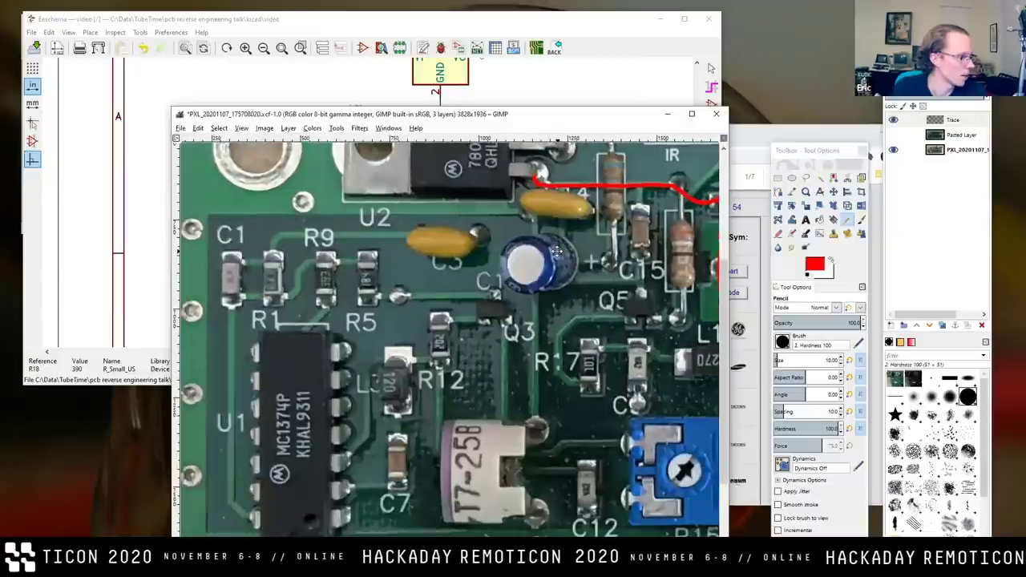
scroll(550, 273, "up", 2)
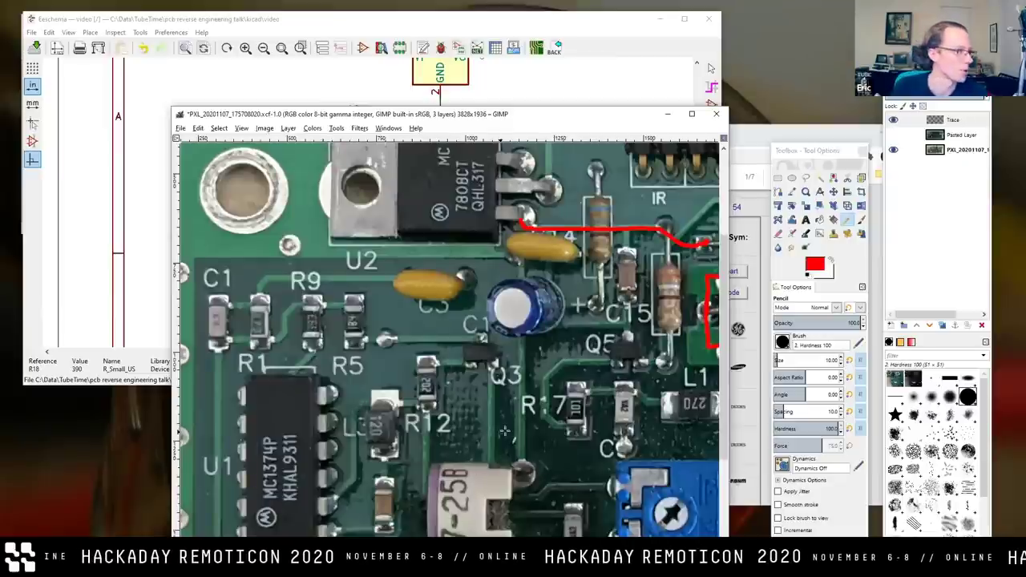
scroll(586, 282, "up", 5)
scroll(586, 283, "right", 1)
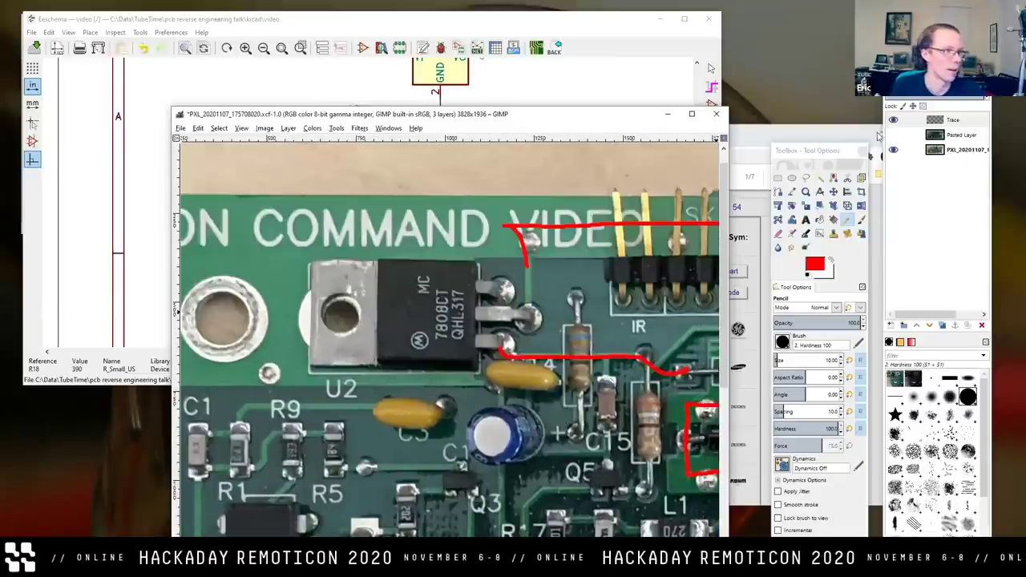
left_click(893, 135)
scroll(626, 320, "down", 2)
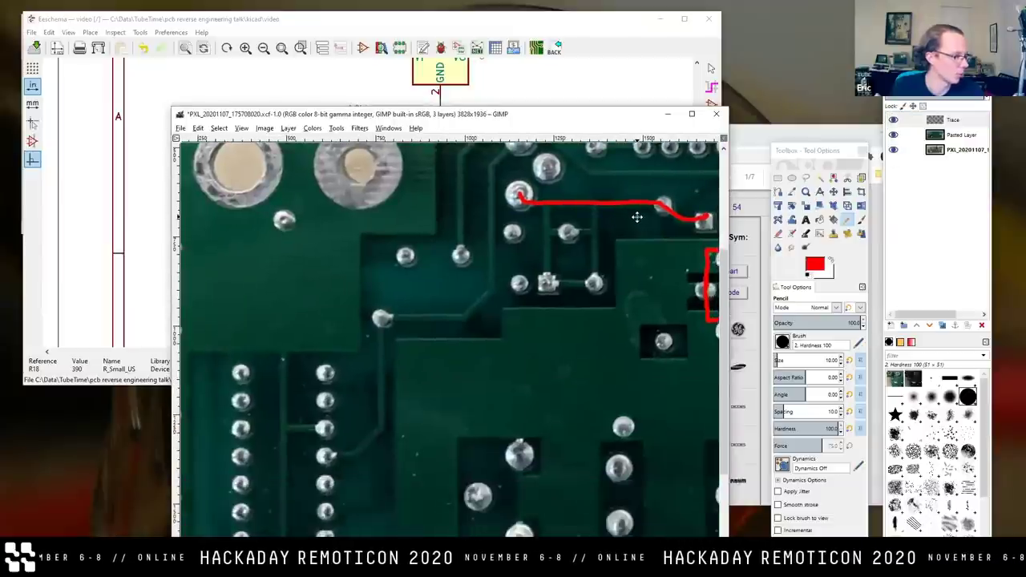
scroll(636, 217, "right", 10)
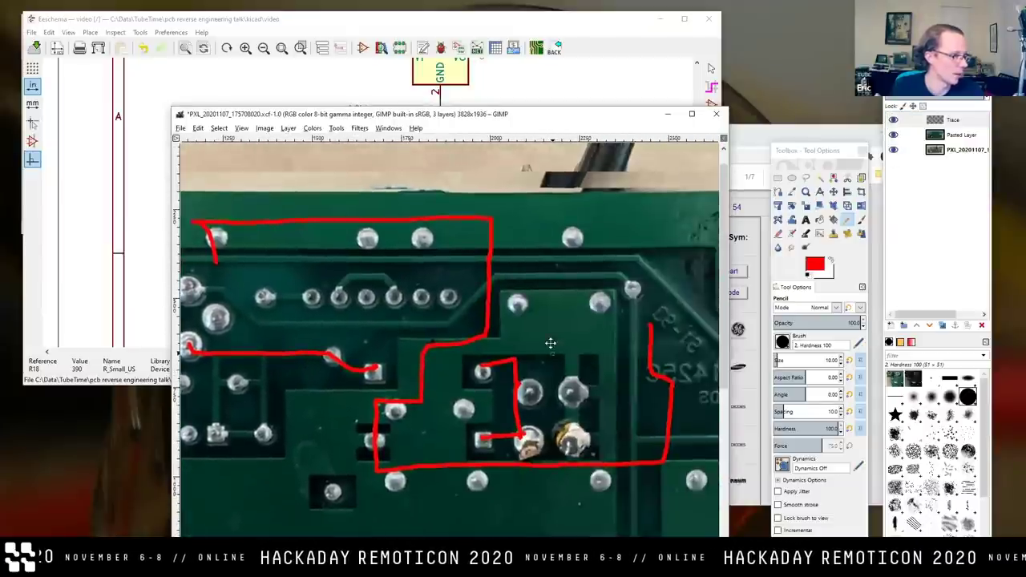
scroll(409, 272, "up", 2)
scroll(409, 273, "left", 6)
scroll(409, 272, "left", 4)
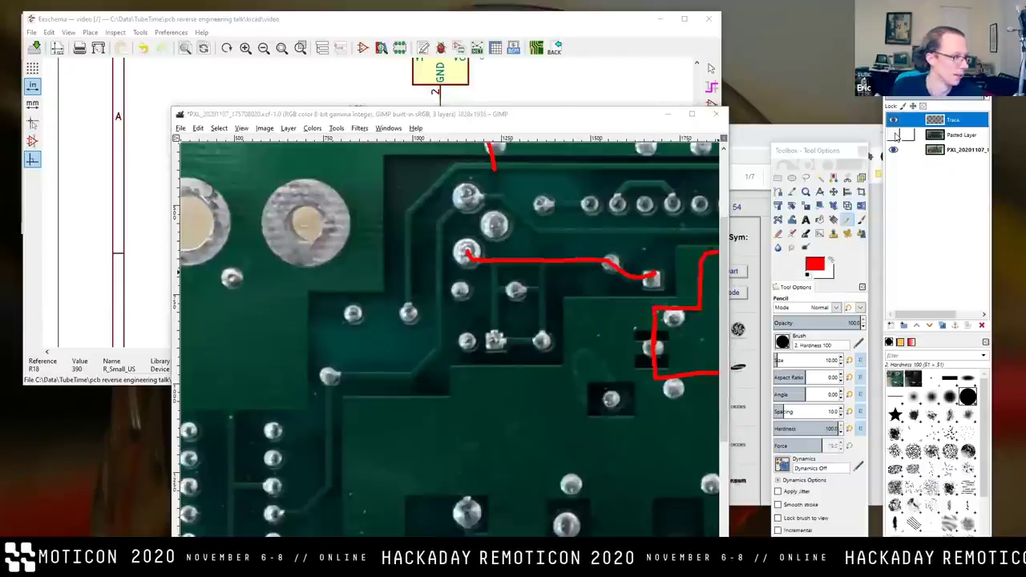
left_click(895, 136)
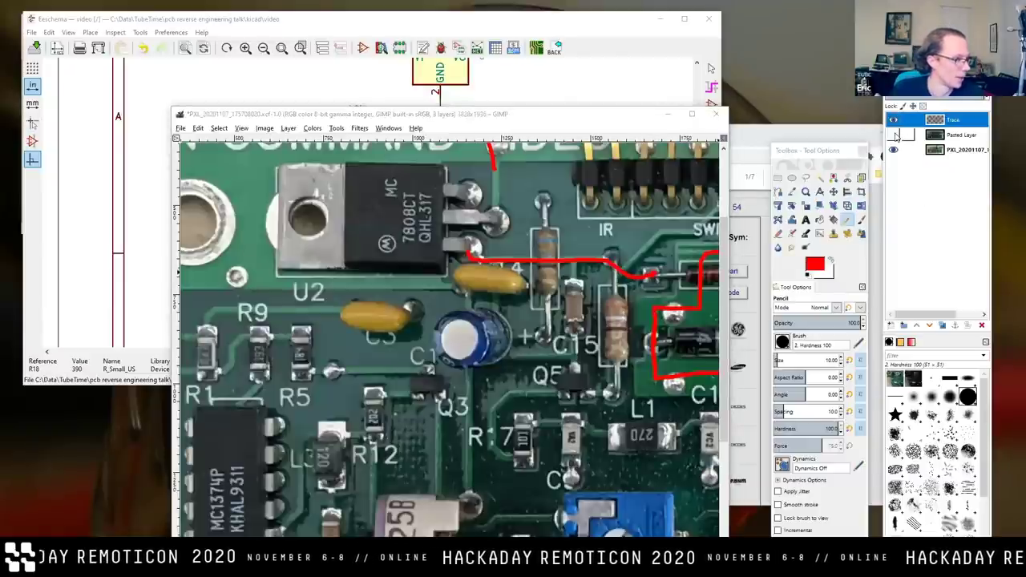
Find C15 among the unplaced parts in the KiCad schematic and move it beside R18.
left_click(488, 20)
scroll(449, 272, "down", 3)
scroll(368, 201, "up", 6)
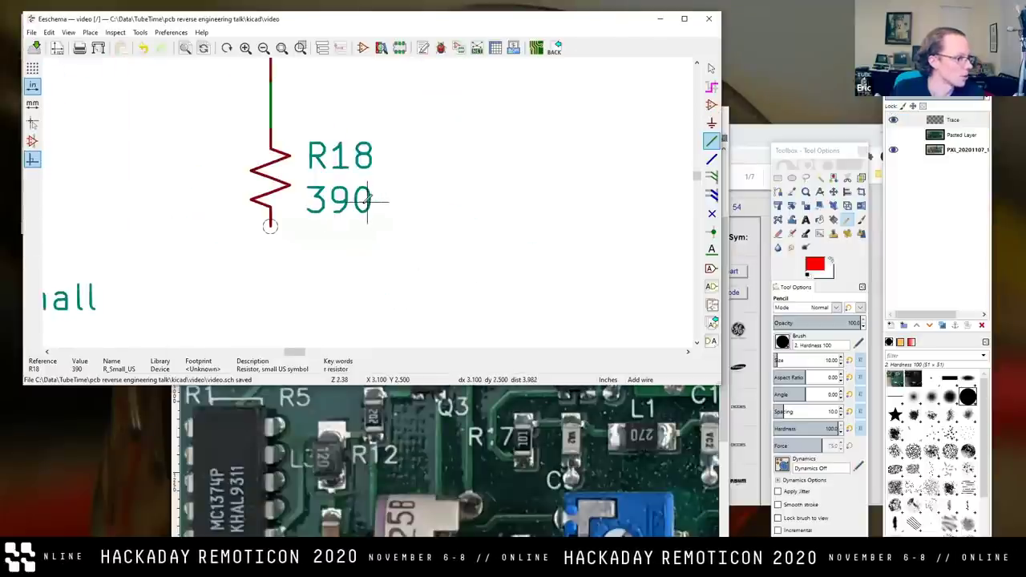
key("ctrl+f")
type("C15")
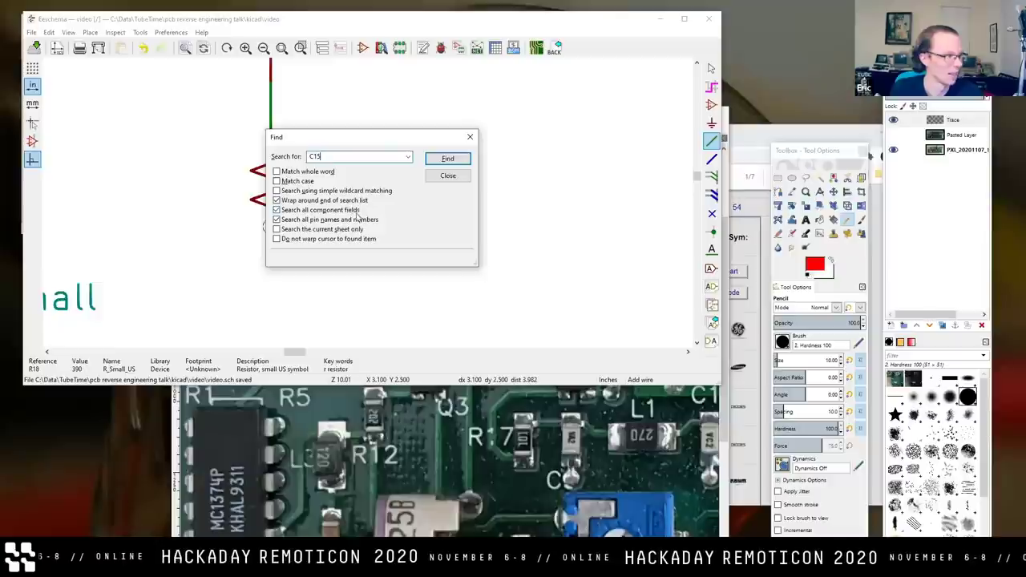
key("Return")
left_click(454, 175)
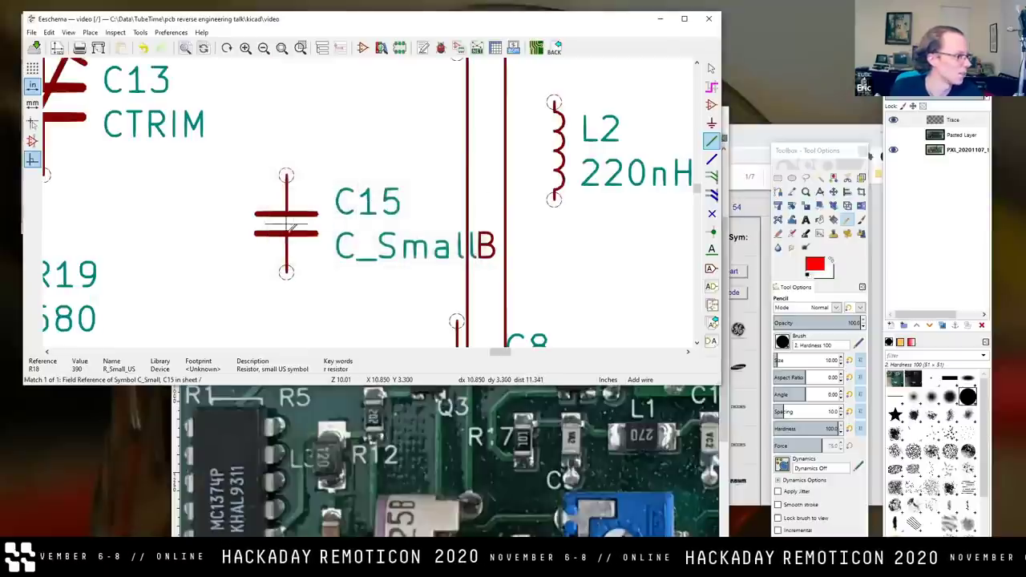
scroll(288, 227, "down", 6)
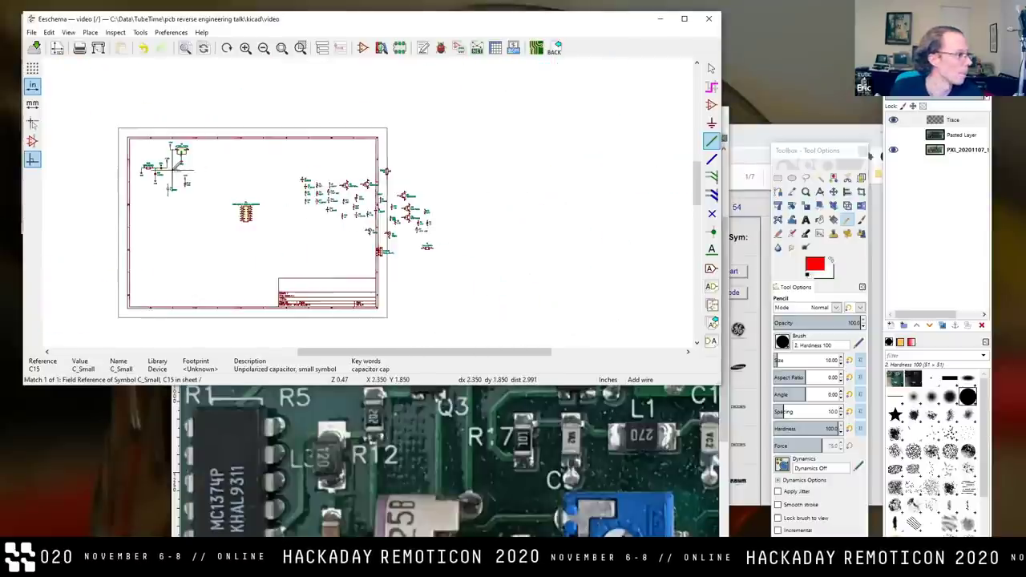
scroll(373, 214, "up", 3)
left_click(472, 271)
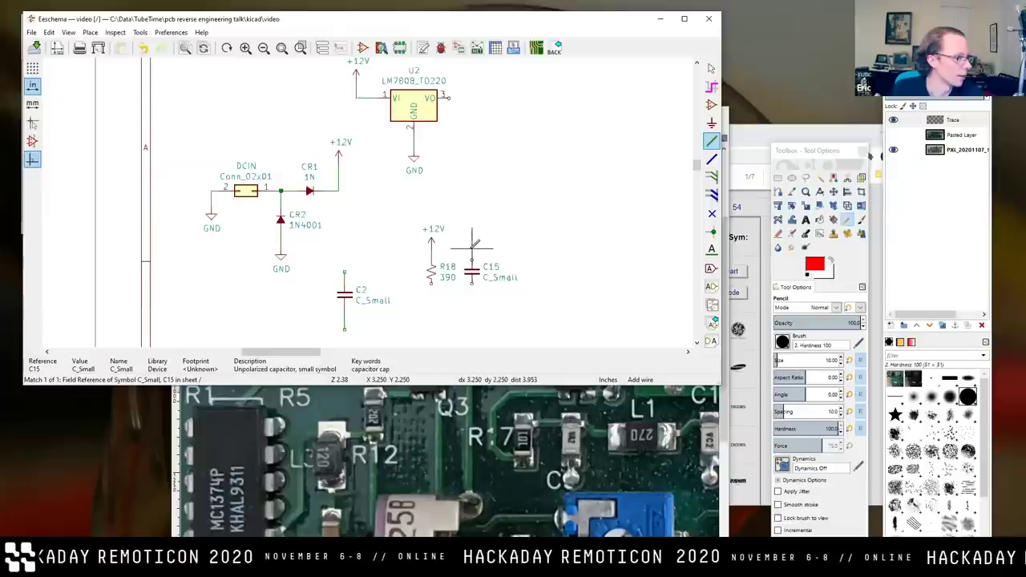
Duplicate the +12V power symbol onto C15's upper wire end and save the schematic.
left_click(711, 69)
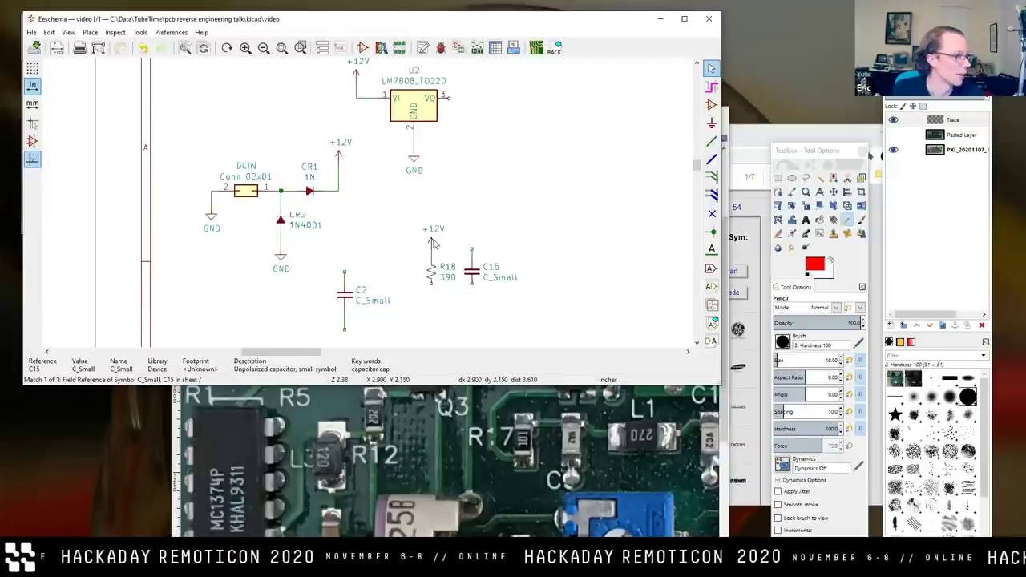
key("ctrl+d")
left_click(473, 245)
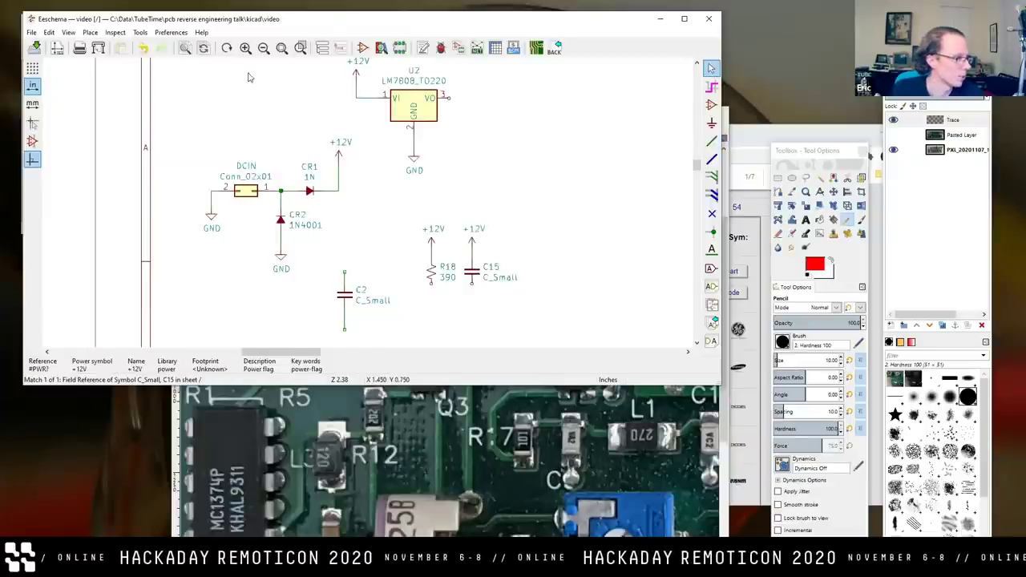
left_click(56, 48)
Check the parts near C15 on the GIMP board photo, then find Q5 in the schematic and move it below and beside C15.
key("alt+Tab")
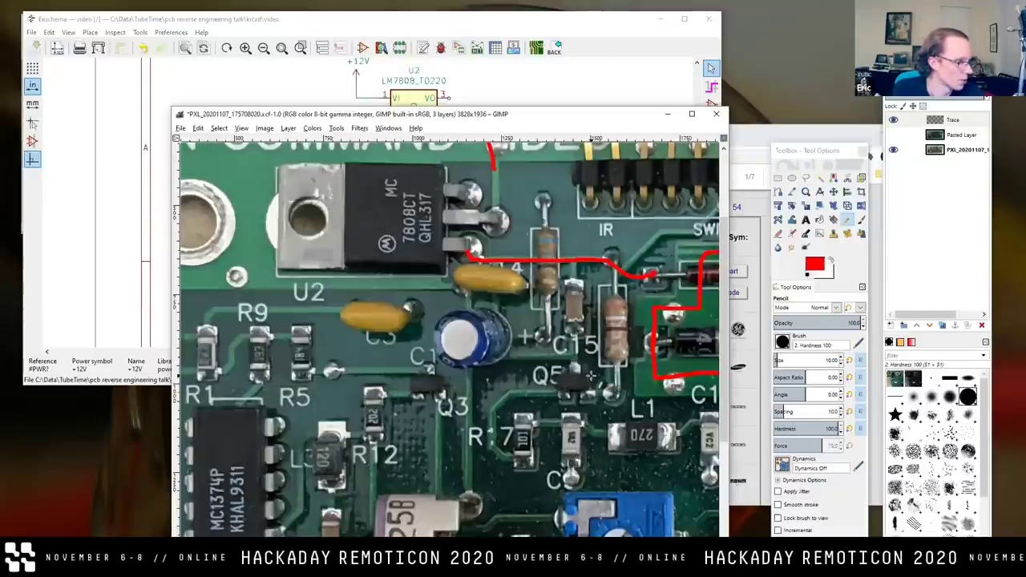
scroll(590, 375, "down", 3)
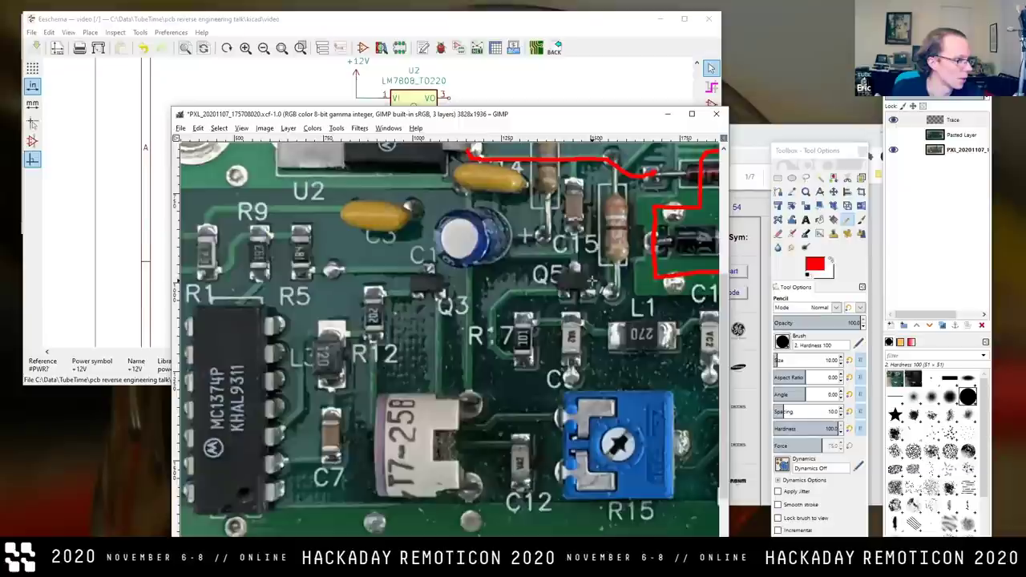
left_click(552, 40)
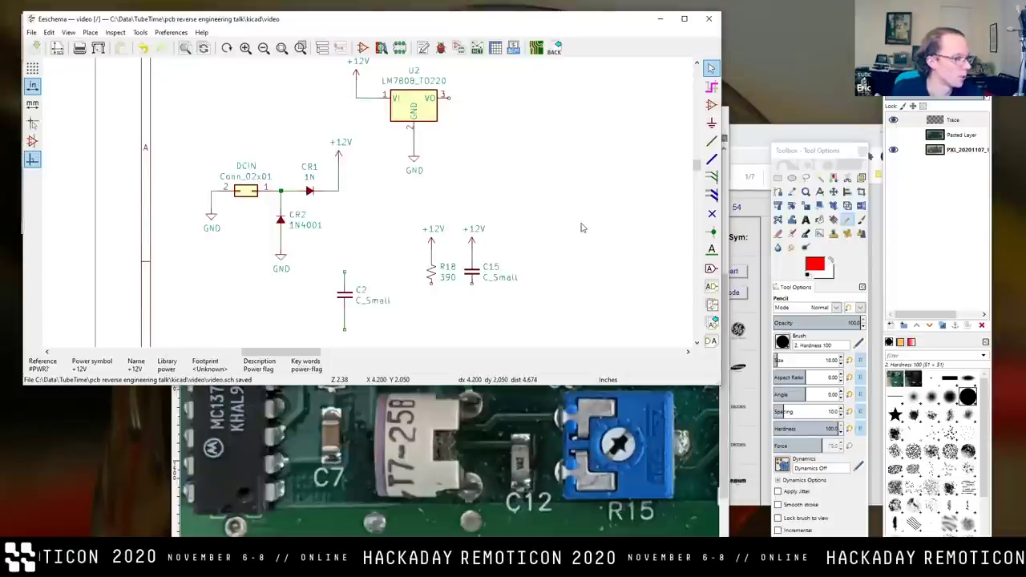
key("ctrl+f")
type("Q5")
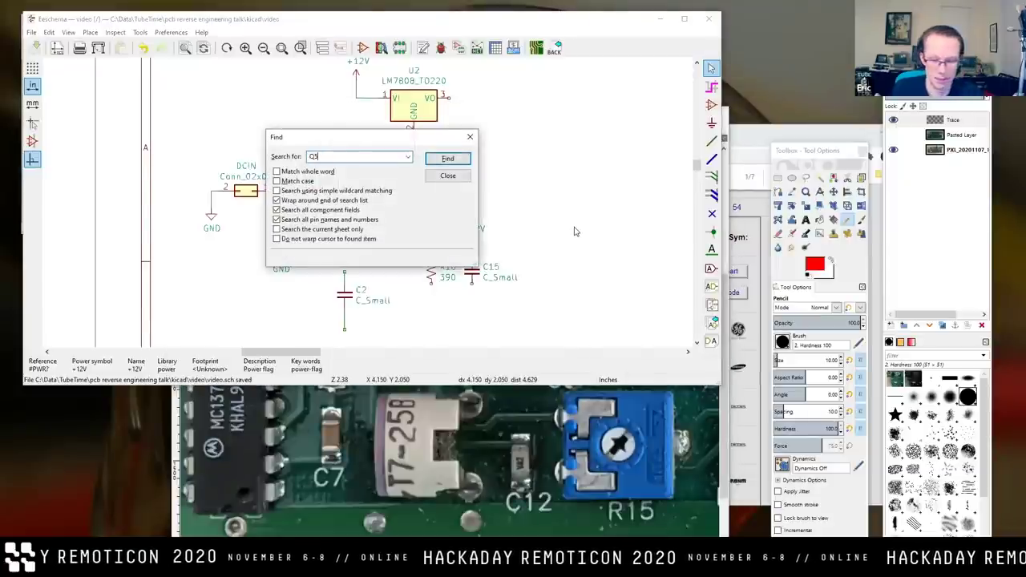
key("Return")
key("Escape")
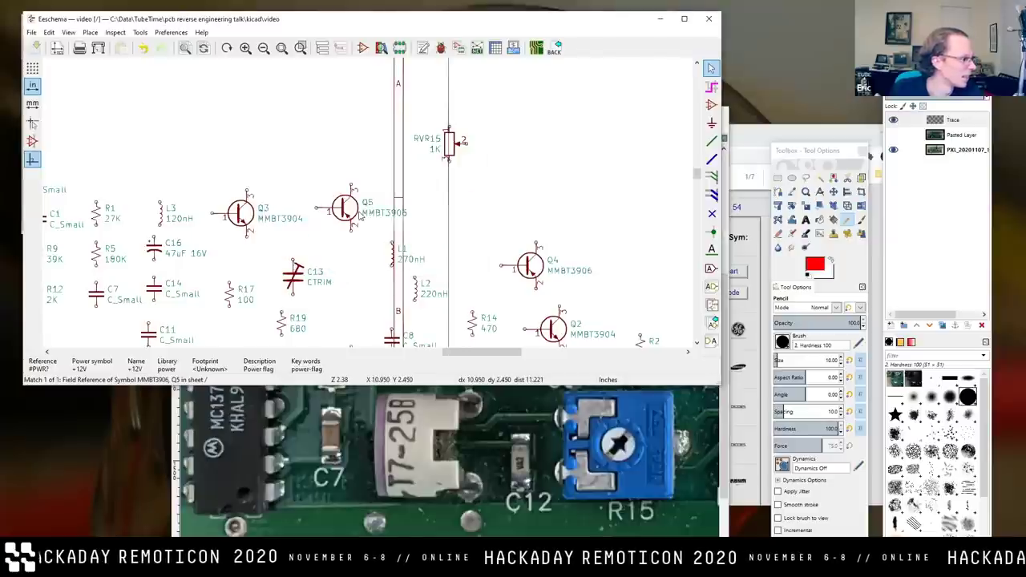
scroll(368, 206, "down", 5)
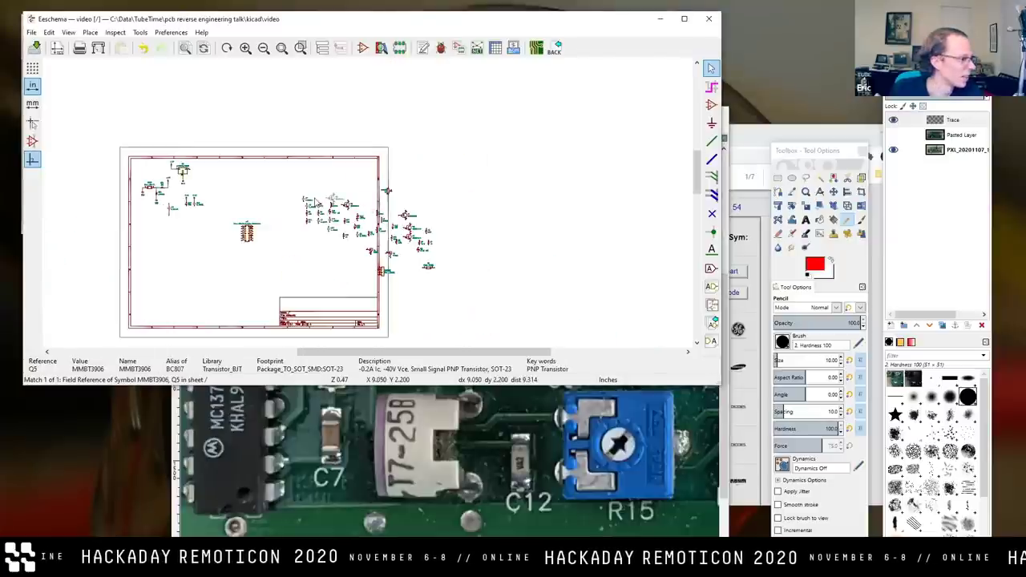
scroll(192, 197, "up", 5)
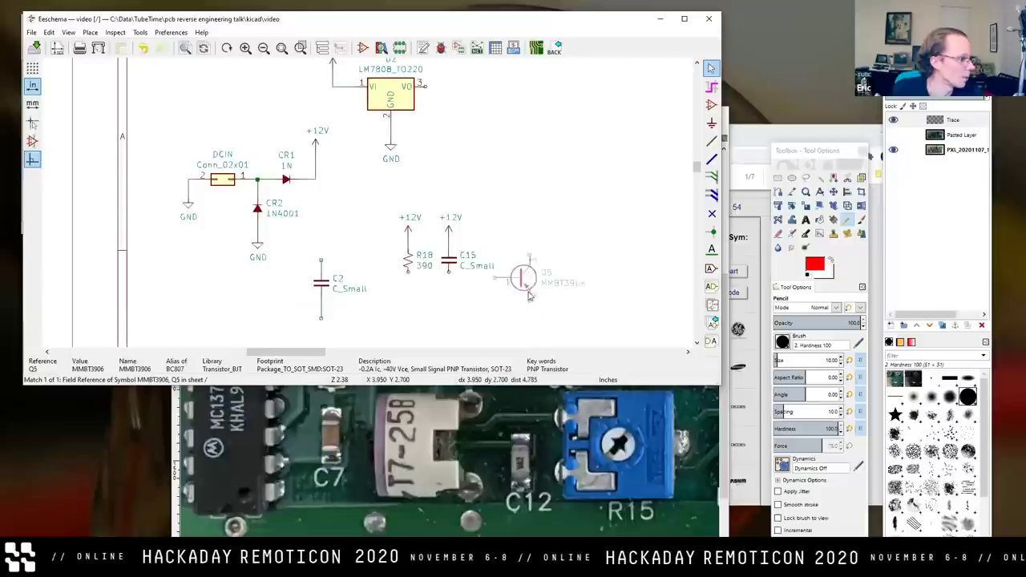
left_click(504, 320)
Check Q5's connections on the board photo, then move C15 together with its +12V symbol directly above Q5 in the schematic.
key("alt+Tab")
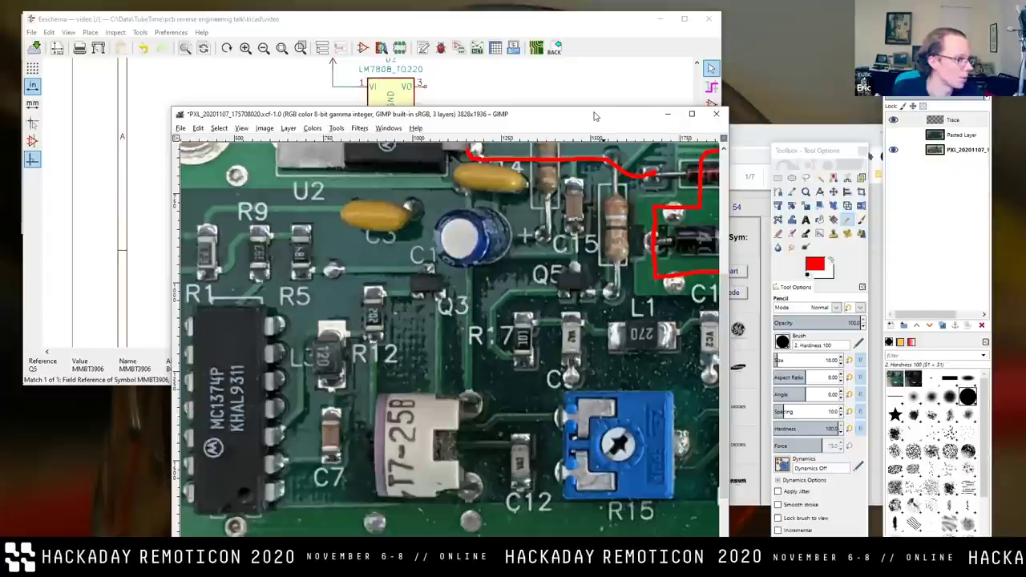
left_click(528, 30)
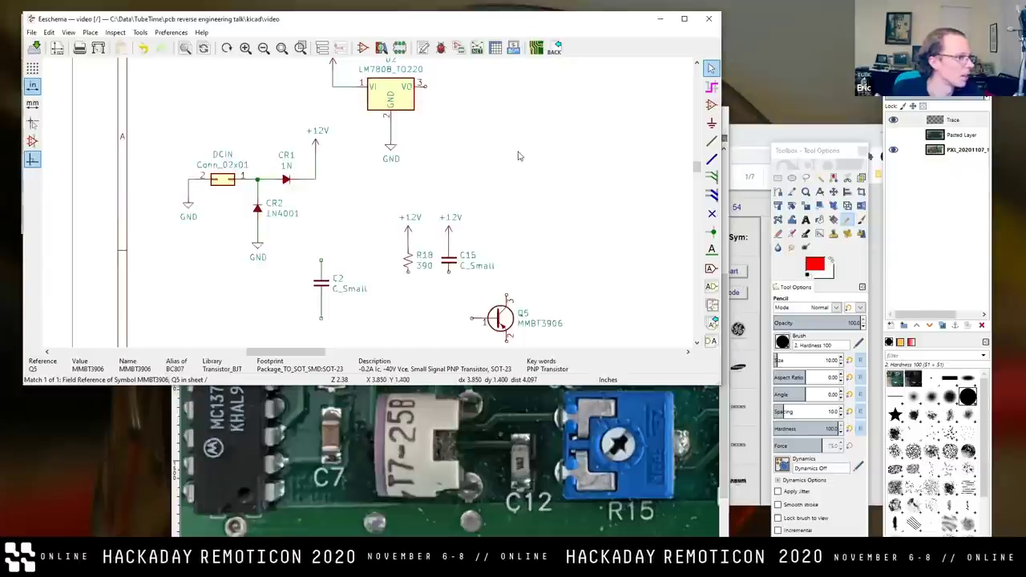
scroll(438, 144, "down", 2)
left_click_drag(437, 144, 469, 246)
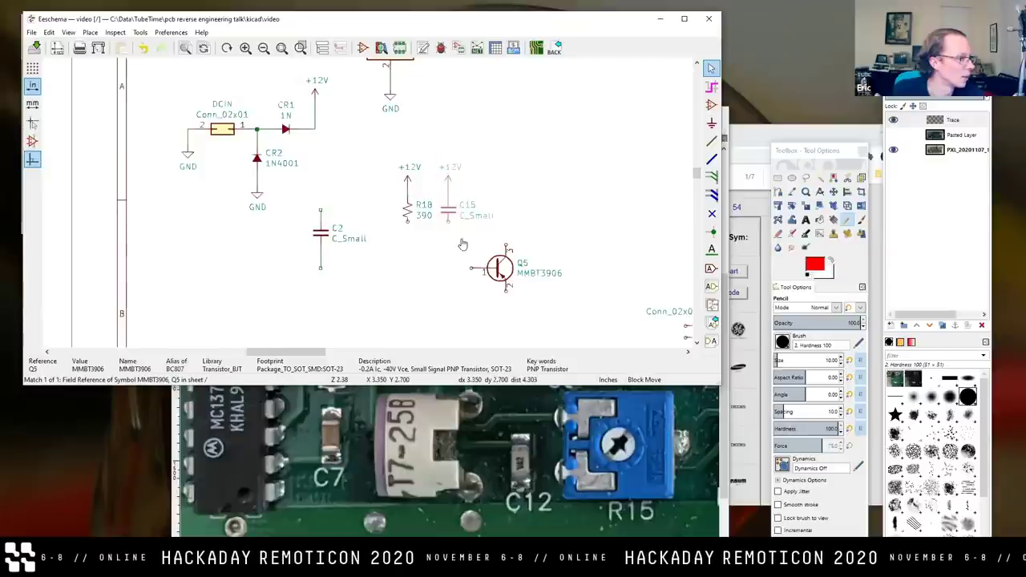
left_click(524, 234)
Try wiring C15's lower pin to pin 3 of Q5 and check that connection against the board photo.
left_click(711, 141)
left_click(506, 211)
left_click(506, 249)
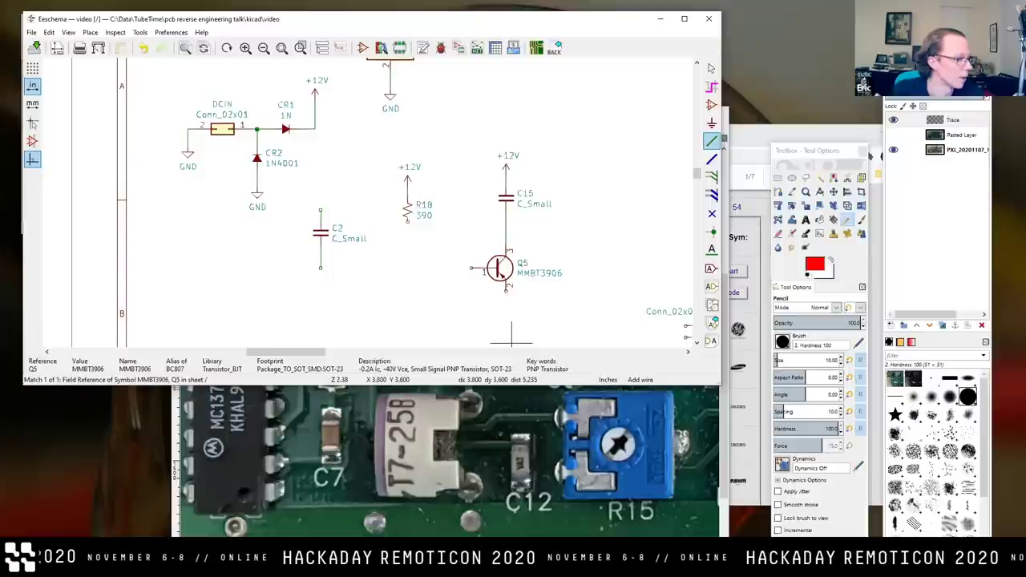
key("alt+Tab")
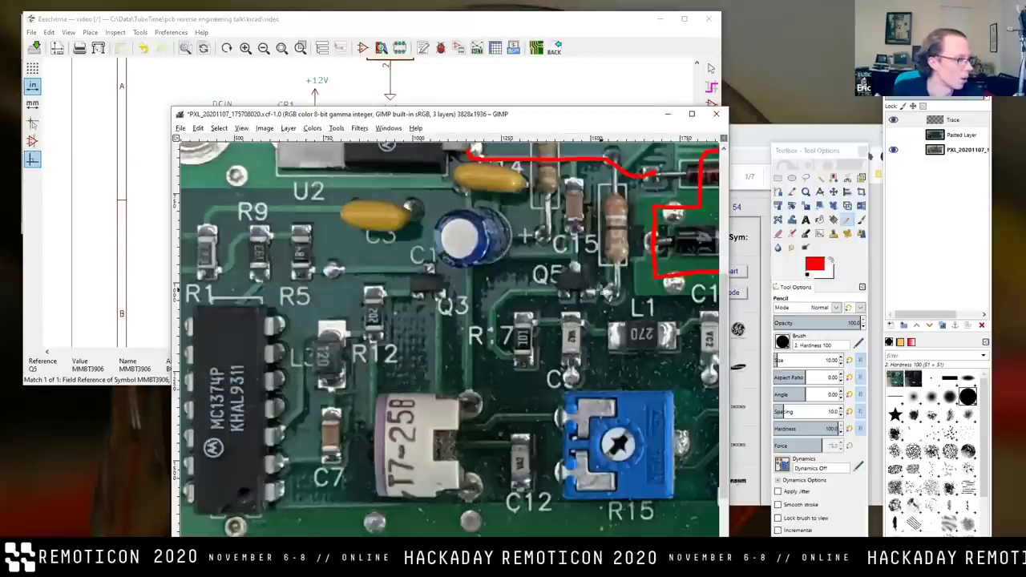
left_click(565, 26)
left_click(711, 69)
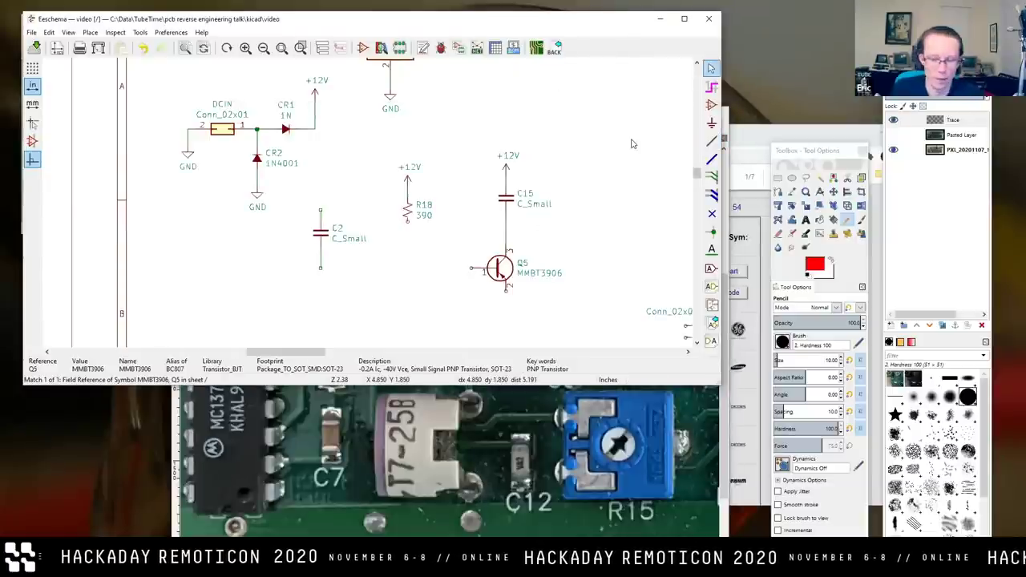
Locate U1 in the schematic, then show the Pasted Layer in GIMP to examine the copper around U1's pads.
scroll(549, 262, "down", 3)
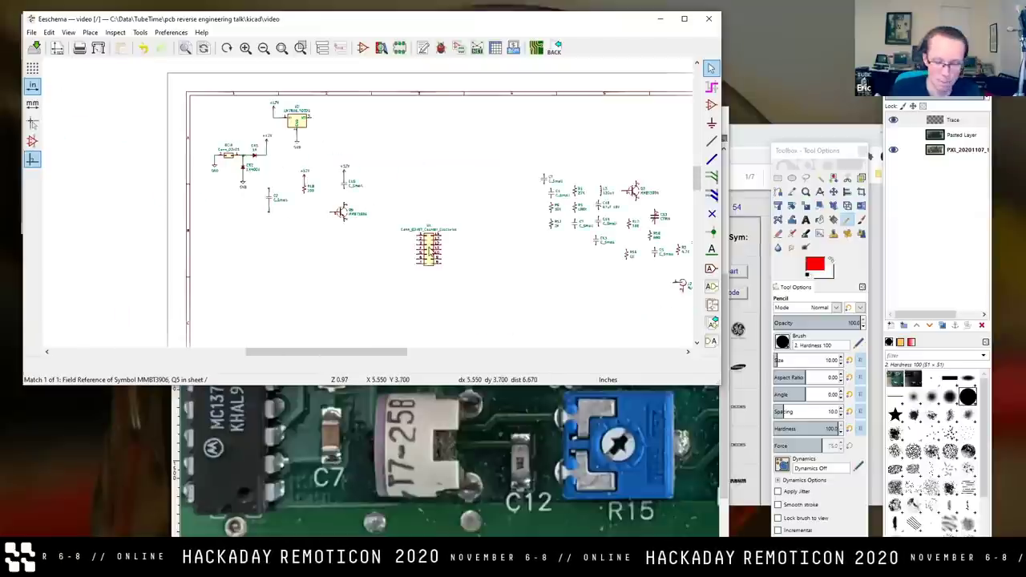
left_click(430, 251)
scroll(448, 241, "up", 3)
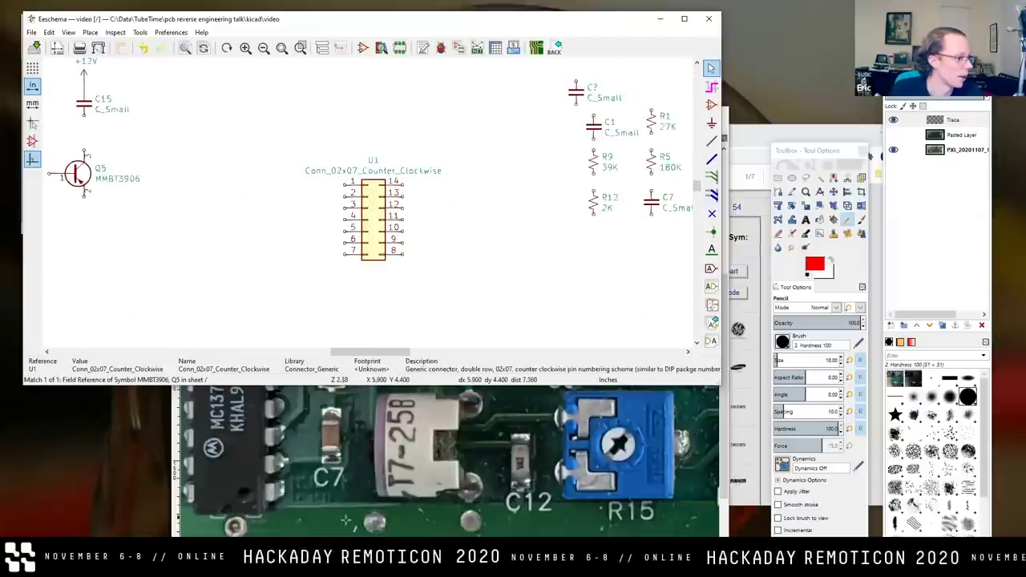
left_click(383, 391)
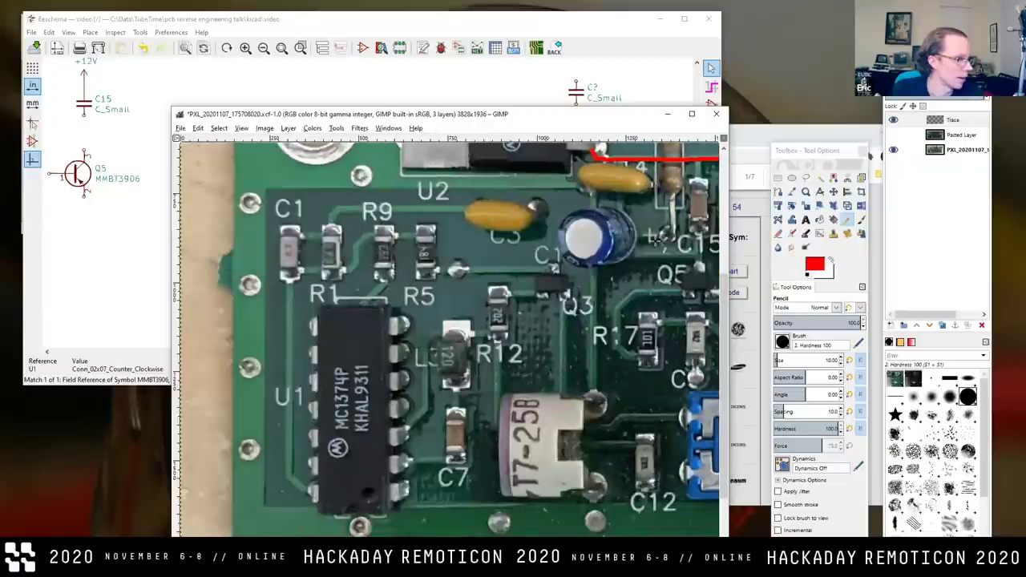
left_click(895, 135)
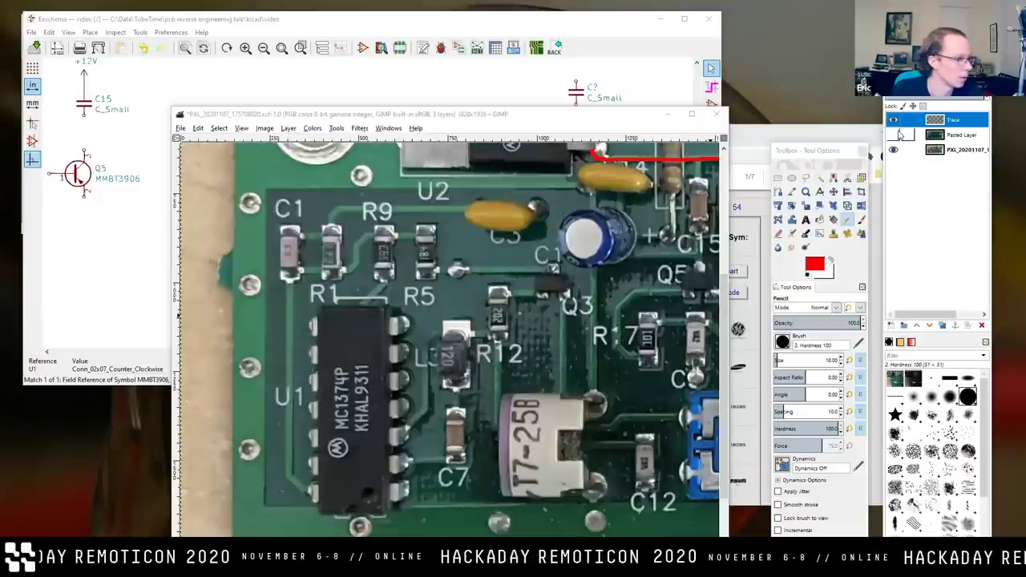
left_click(895, 134)
left_click(895, 135)
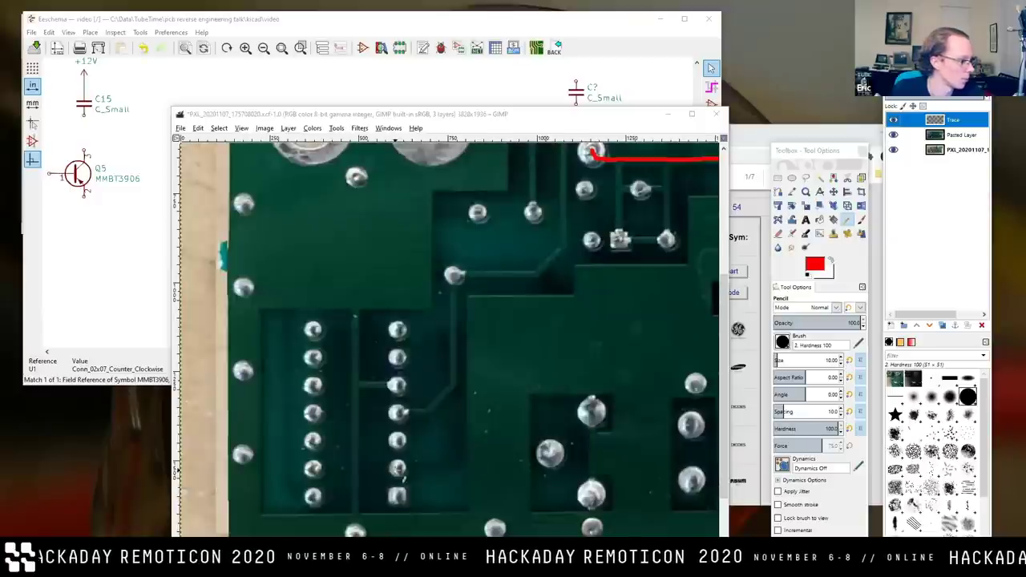
Trace in red the copper run from U1's fourth pad in the right-hand column, past the via, up towards U2.
left_click(396, 412)
mouse_move(396, 412)
left_mouse_down()
mouse_move(447, 390)
mouse_move(453, 276)
mouse_move(553, 255)
mouse_move(566, 242)
left_mouse_up()
scroll(566, 242, "up", 5)
left_click_drag(563, 442, 571, 313)
Add a +5V power symbol to the schematic just above pin 3 of regulator U2.
left_click(331, 147)
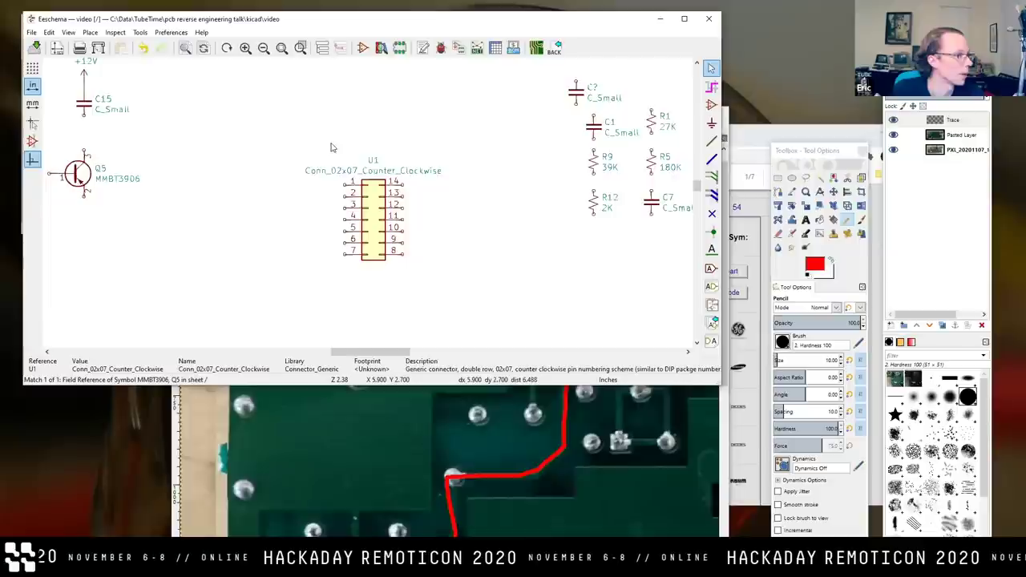
scroll(331, 146, "up", 5)
scroll(330, 147, "left", 5)
type("p+5V")
double_click(195, 147)
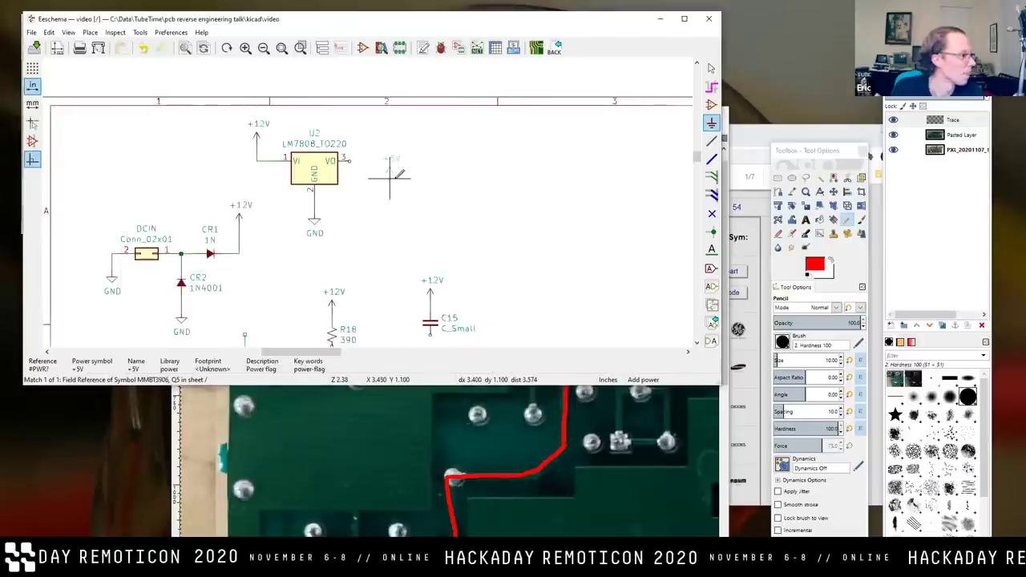
left_click(367, 136)
Place another +5V symbol above and to the left of U1 and wire it to U1's pin 4.
scroll(537, 271, "down", 5)
scroll(373, 230, "right", 5)
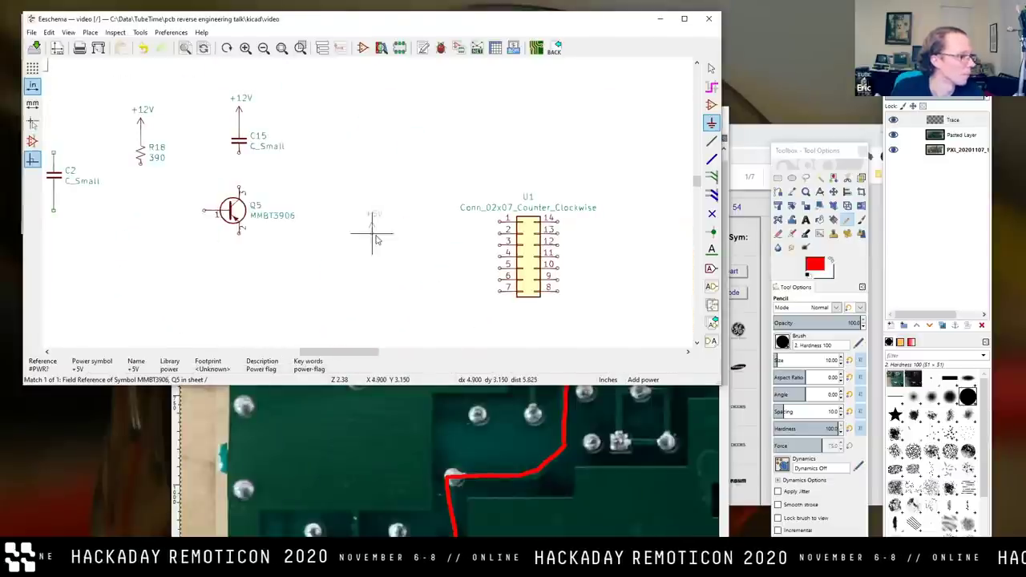
left_click(464, 201)
key("w")
left_click(453, 250)
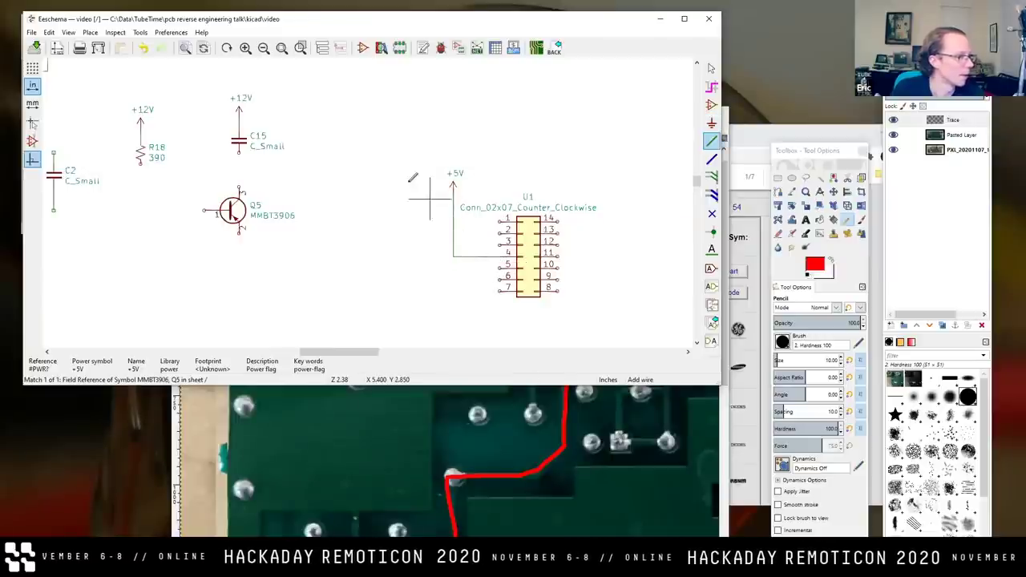
left_click(504, 248)
Save the schematic and wire U2's output pin 3 to the +5V symbol above it.
scroll(423, 211, "up", 3)
scroll(423, 211, "left", 3)
key("ctrl+s")
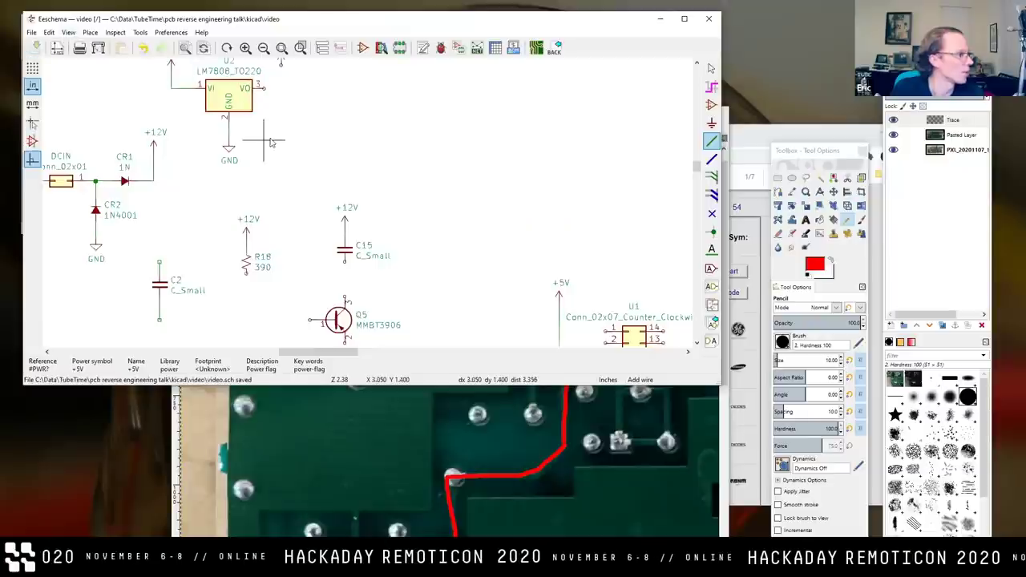
scroll(607, 160, "up", 2)
scroll(607, 161, "left", 2)
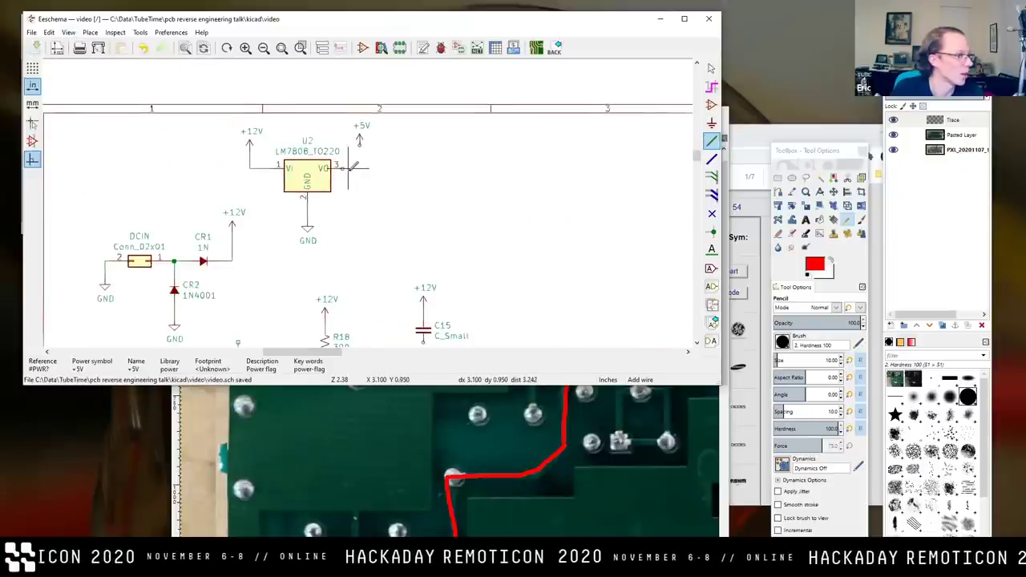
left_click(359, 134)
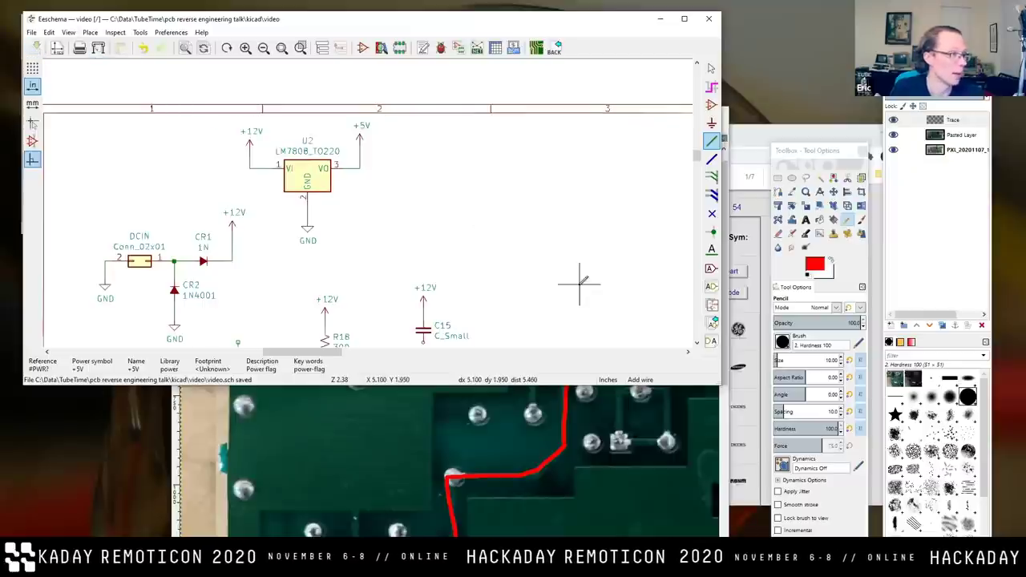
Compare both board photos around U1 in GIMP by toggling the Pasted Layer, examining the copper at U1's pads.
scroll(545, 250, "down", 4)
scroll(545, 250, "right", 4)
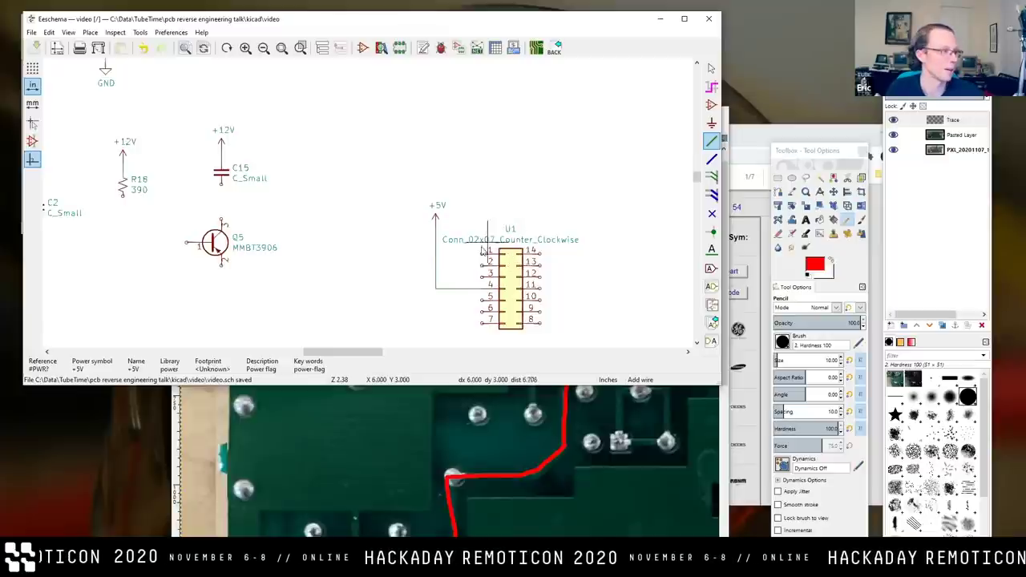
left_click_drag(413, 276, 462, 193)
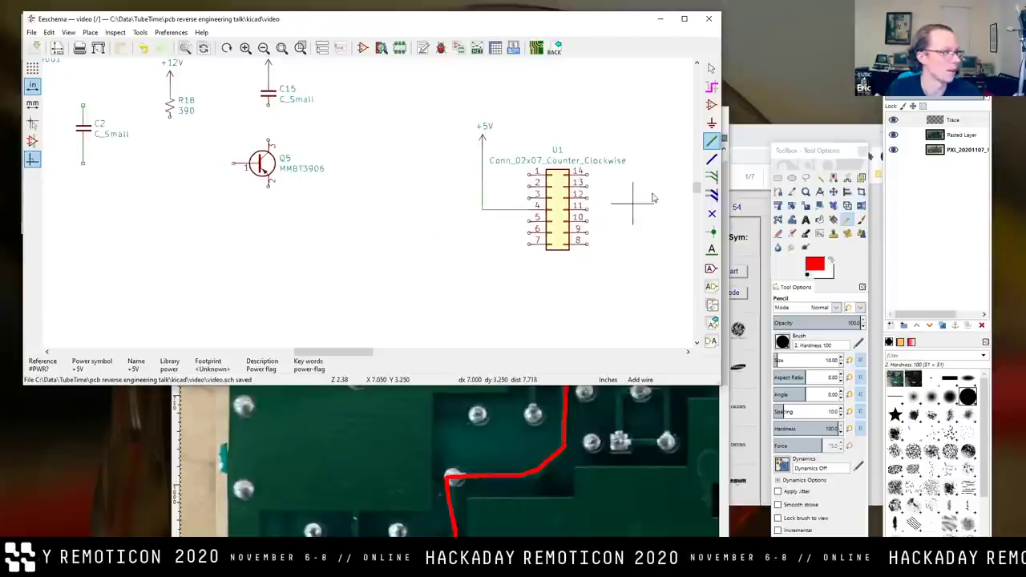
left_click(705, 430)
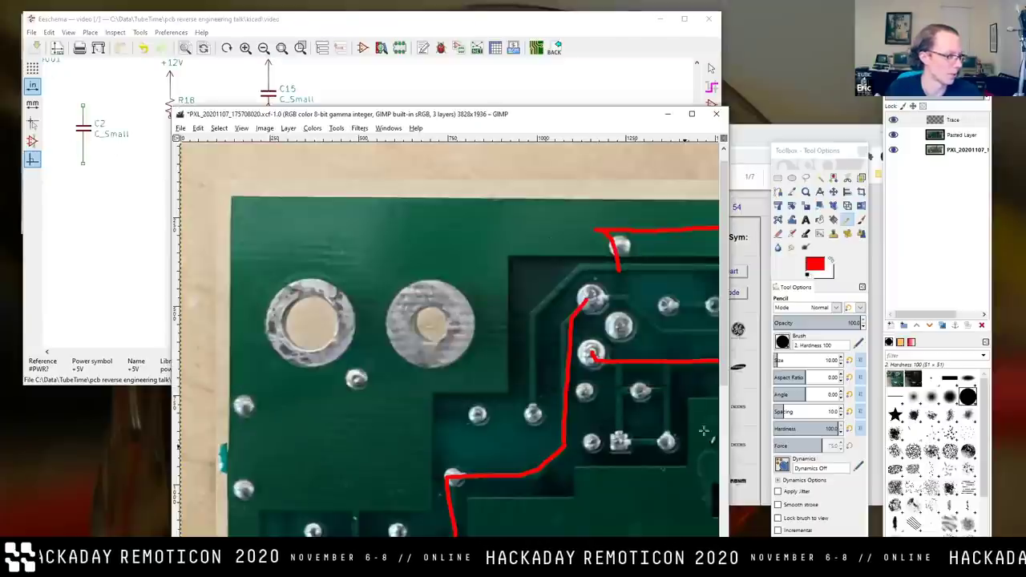
scroll(612, 419, "down", 5)
left_click(894, 150)
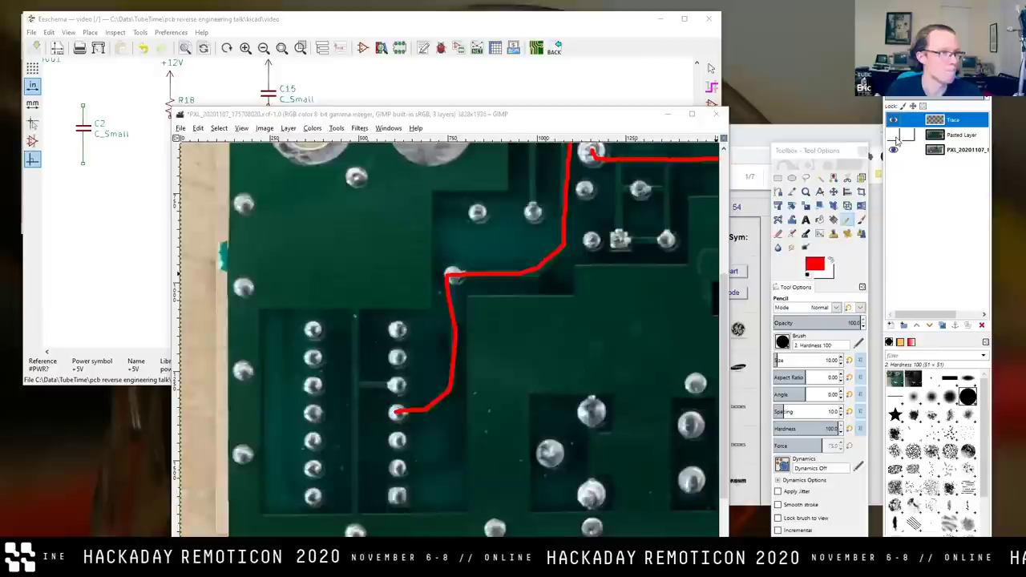
left_click(894, 135)
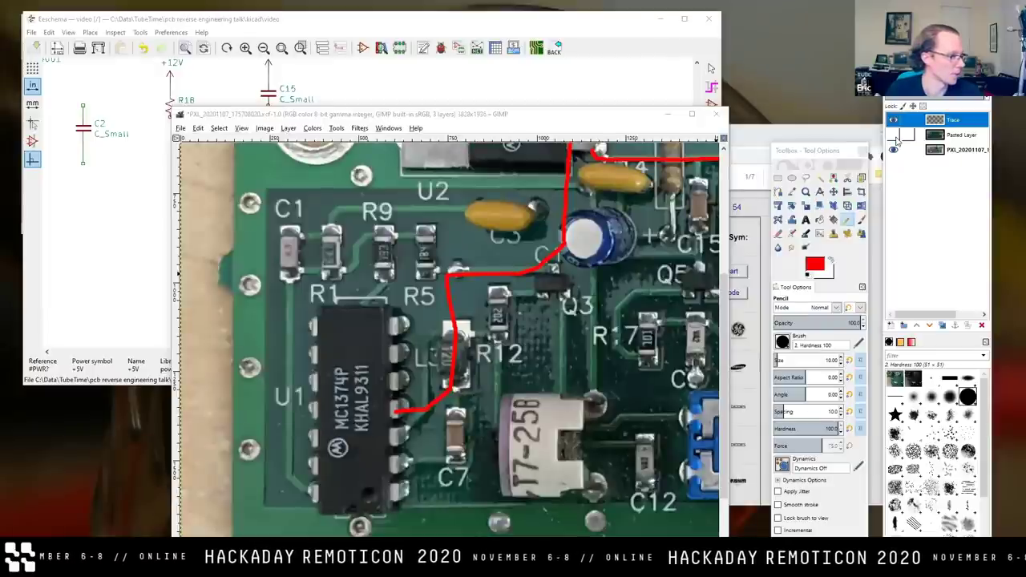
left_click(894, 135)
scroll(687, 226, "left", 2)
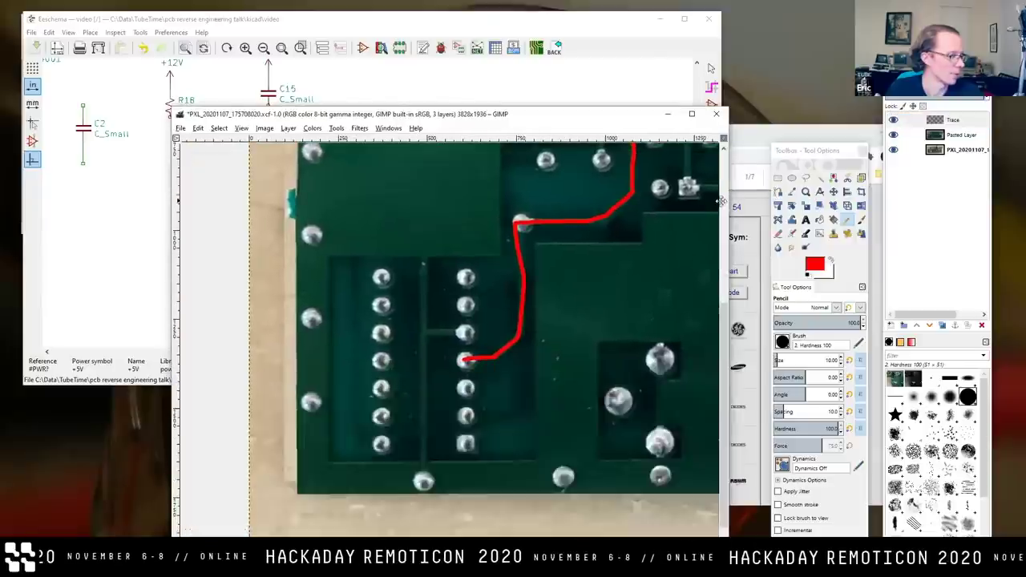
scroll(614, 268, "left", 3)
scroll(614, 268, "down", 1)
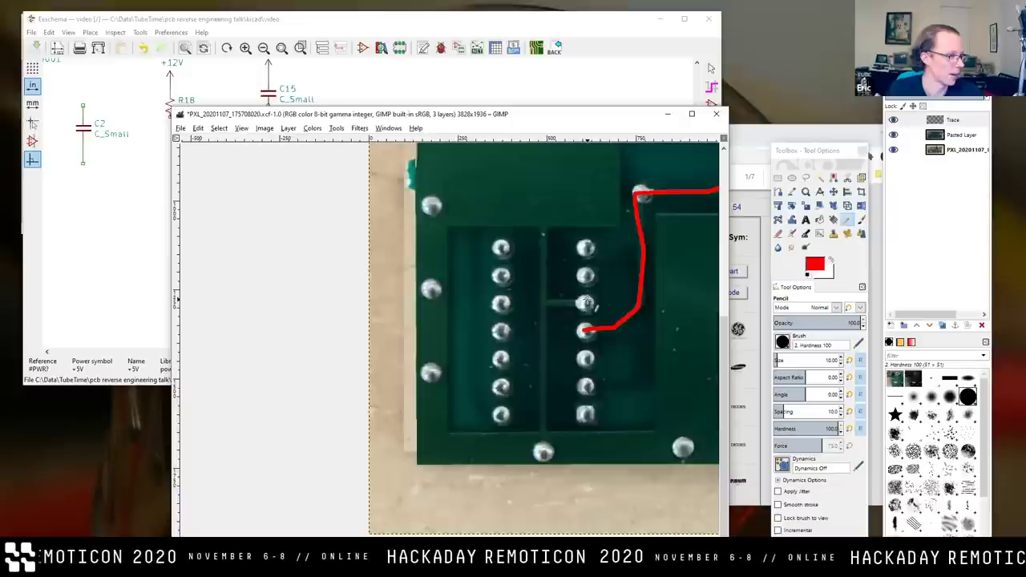
Wire U1's pin 5 out and downwards in the schematic and end it with a copy of DCIN's GND symbol.
left_click(473, 26)
left_click(529, 221)
double_click(482, 296)
key("p")
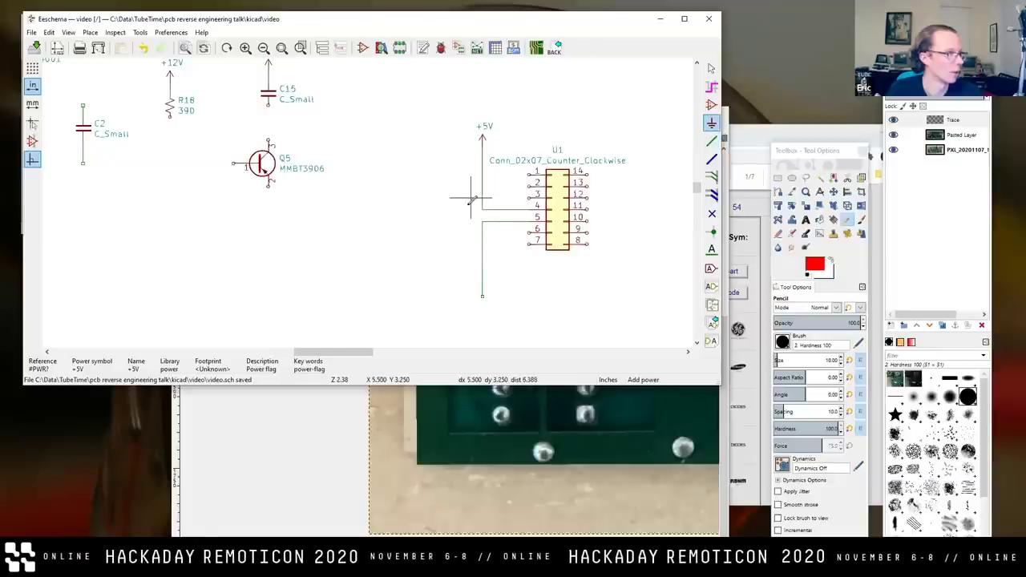
left_click(711, 69)
left_click_drag(203, 108, 515, 265)
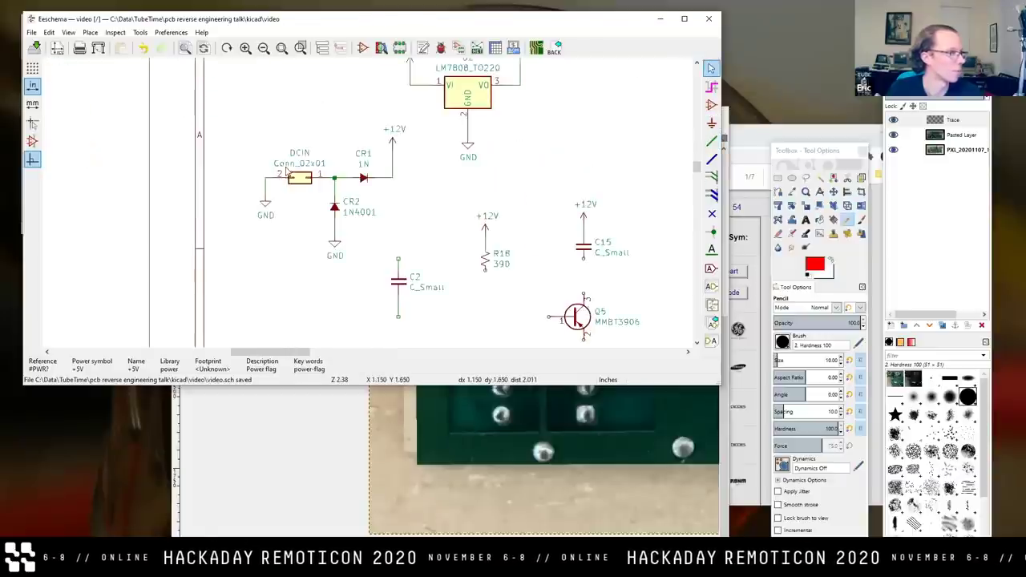
scroll(518, 266, "right", 10)
scroll(518, 266, "down", 4)
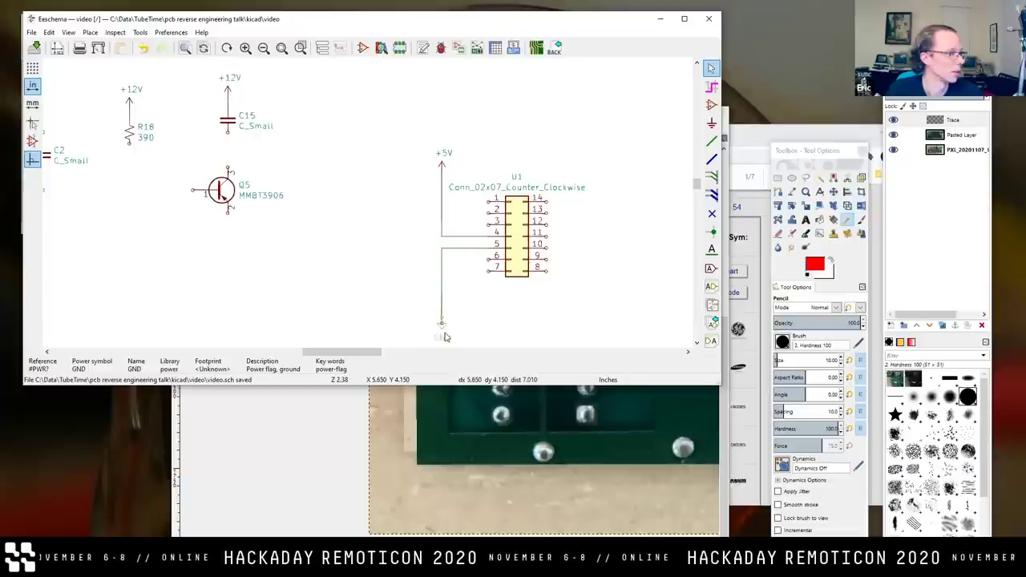
scroll(530, 271, "right", 3)
scroll(530, 271, "down", 2)
Trace in red the copper between U1's pad columns, from pin 5 to the via at the board edge, and save the image and the schematic.
left_click(471, 502)
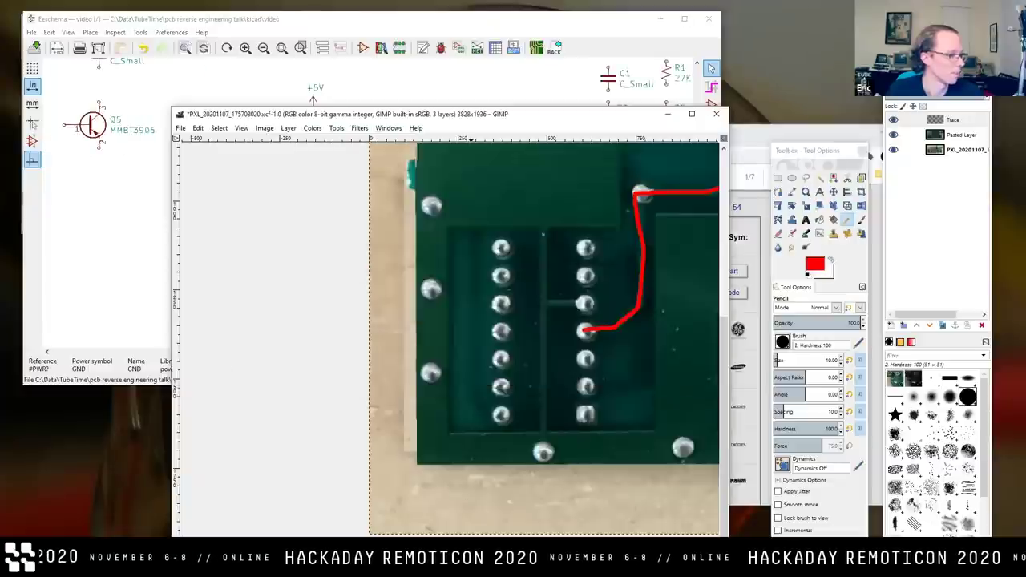
mouse_move(587, 303)
left_mouse_down()
mouse_move(546, 302)
mouse_move(542, 226)
left_mouse_up()
left_click_drag(545, 303, 543, 453)
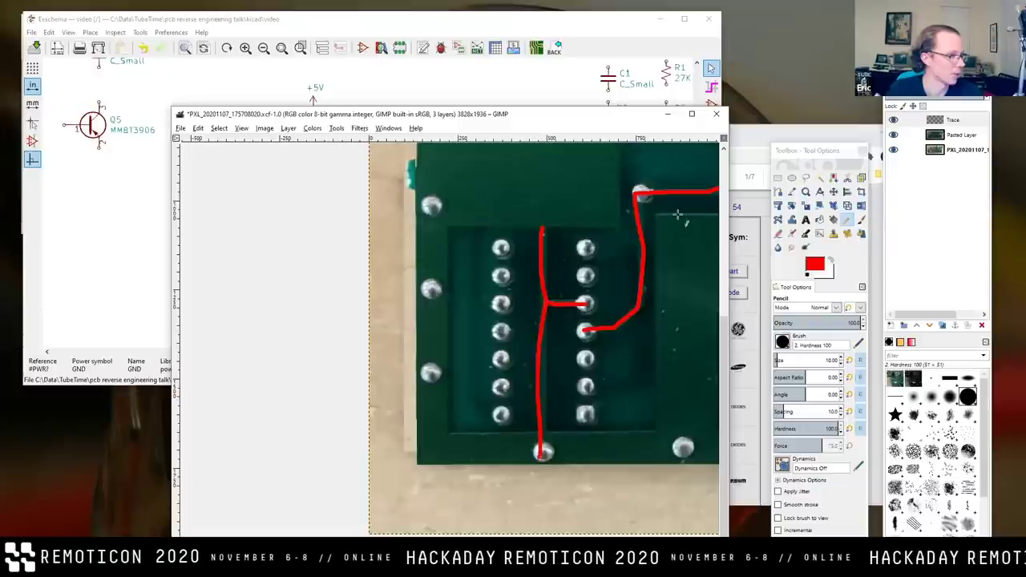
left_click(181, 130)
left_click(199, 211)
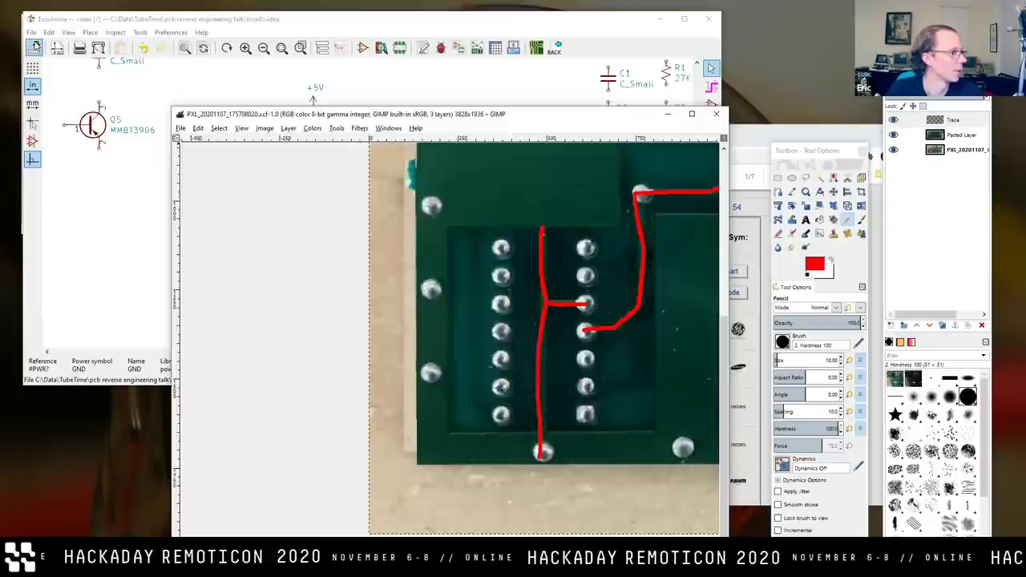
left_click(104, 116)
key("alt+Tab")
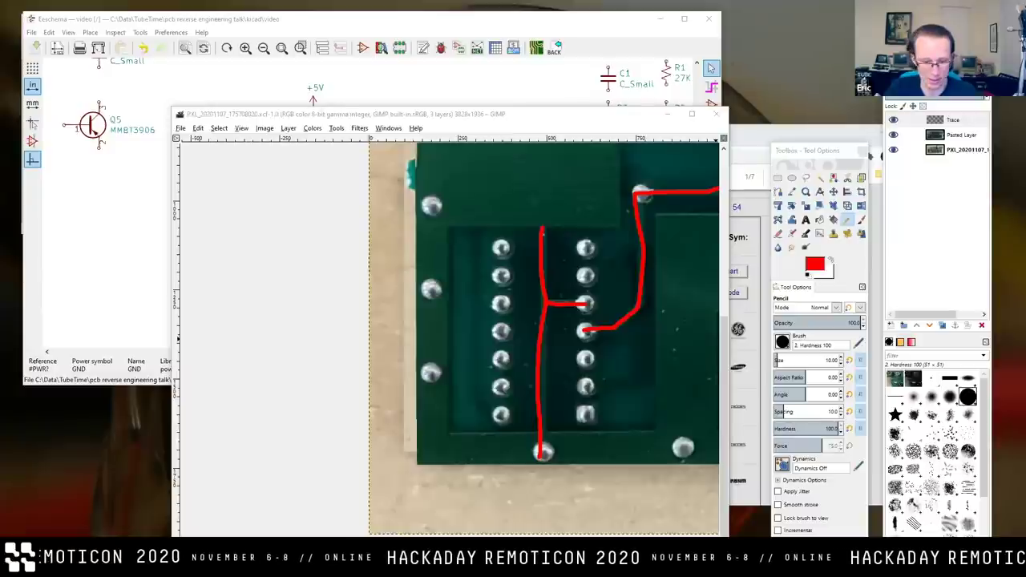
Hide the Pasted Layer and examine how the parts beside U1, such as L3 and C7, connect to its pins.
left_click(556, 119)
left_click_drag(603, 321, 513, 337)
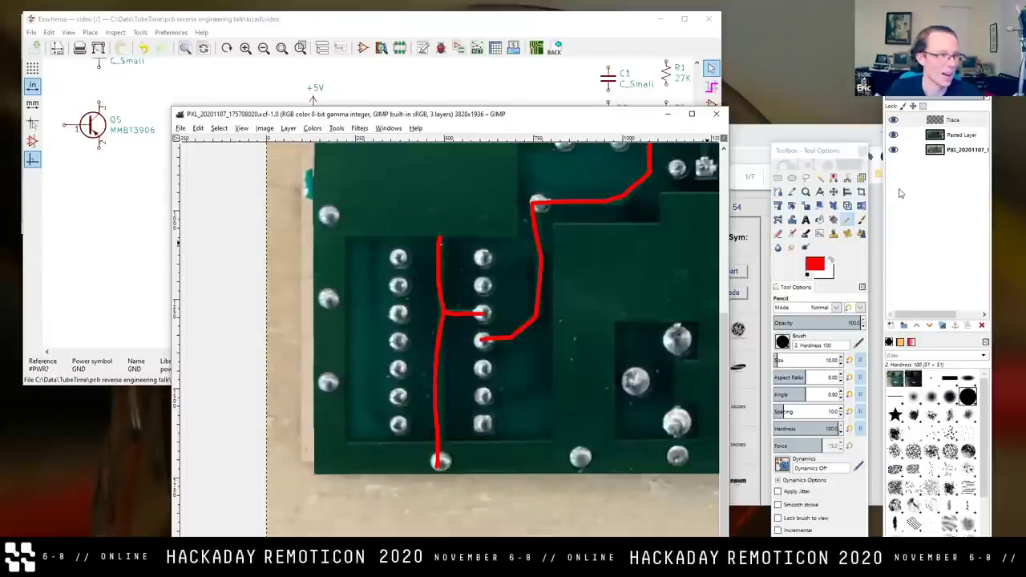
left_click(894, 150)
left_click(894, 150)
left_click(893, 134)
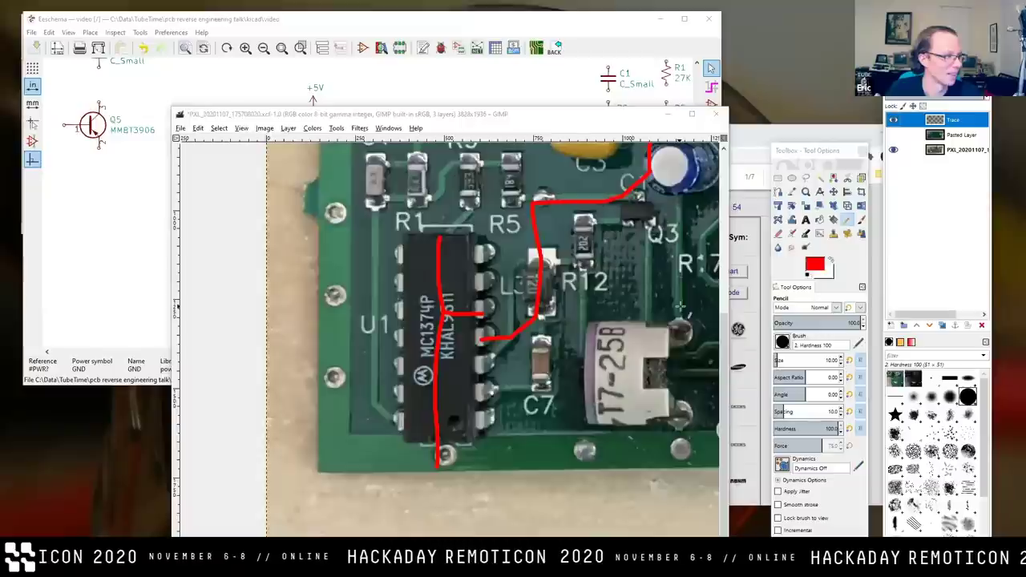
scroll(502, 341, "up", 3)
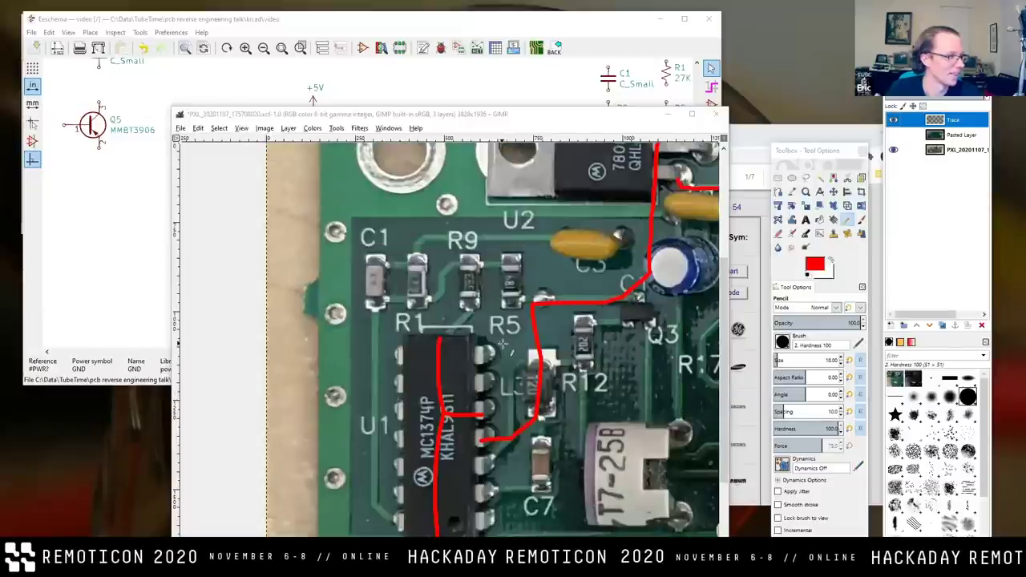
scroll(513, 345, "down", 1)
scroll(561, 321, "up", 1)
scroll(563, 321, "down", 3)
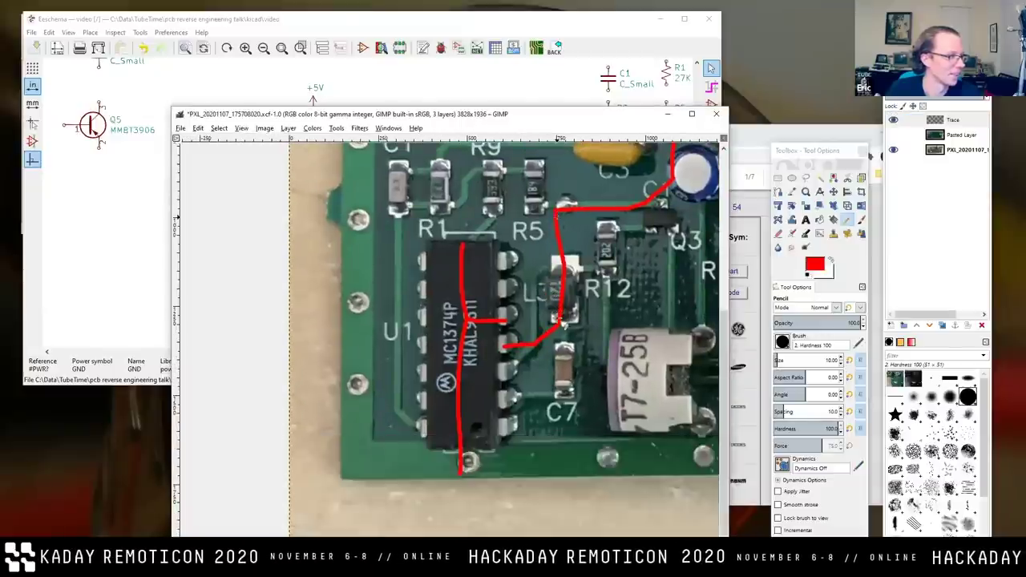
scroll(565, 317, "up", 1)
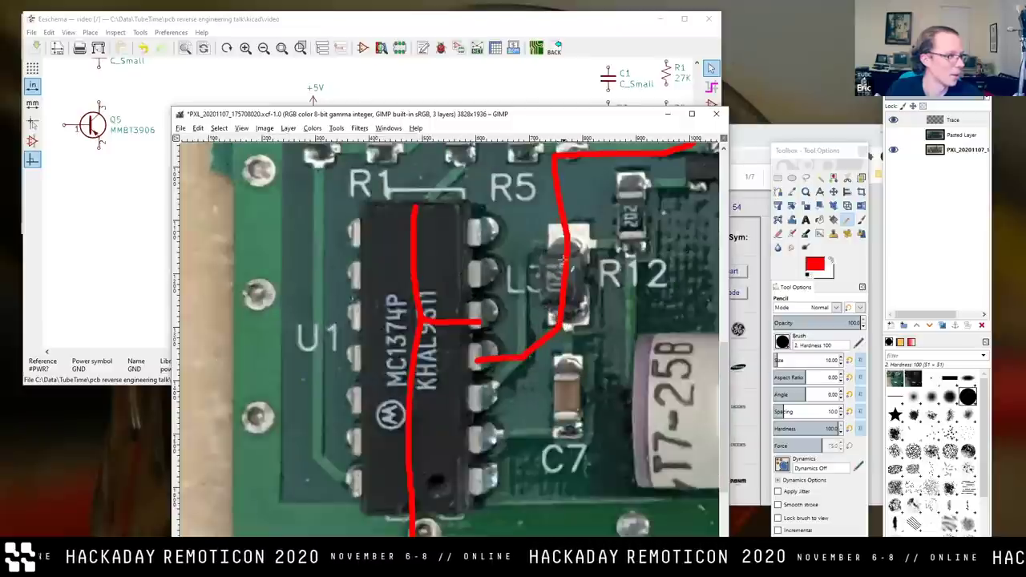
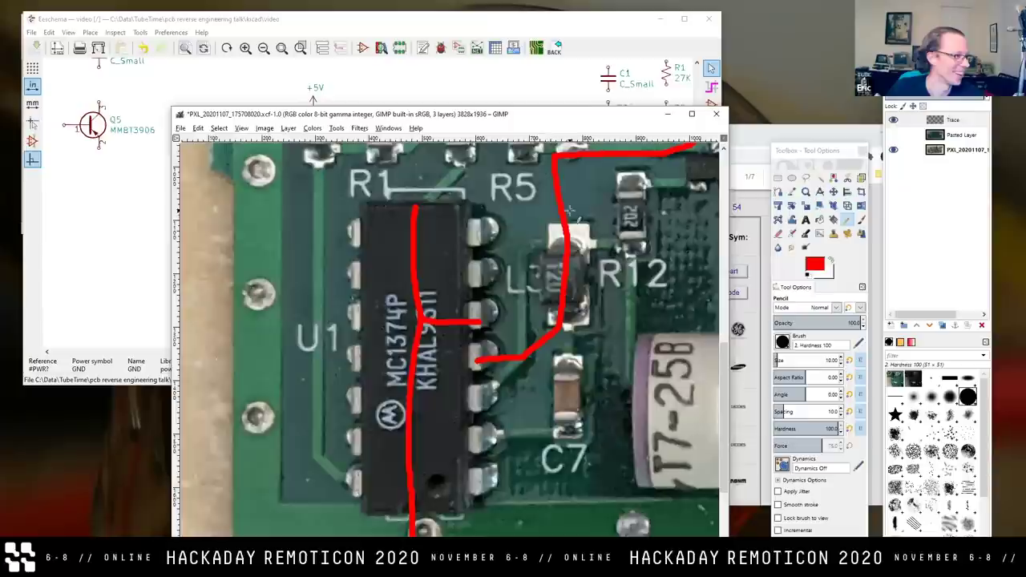
Find inductor L3 in the schematic, rotate it horizontally and move it to the left of U1.
left_click(517, 74)
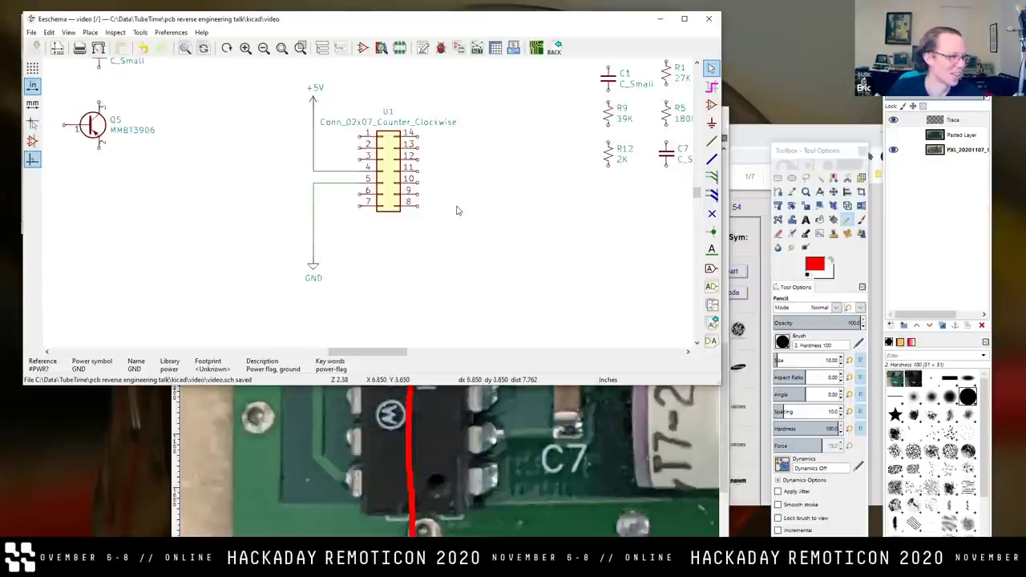
key("ctrl+f")
type("U")
type("3")
left_click(448, 159)
left_click(447, 176)
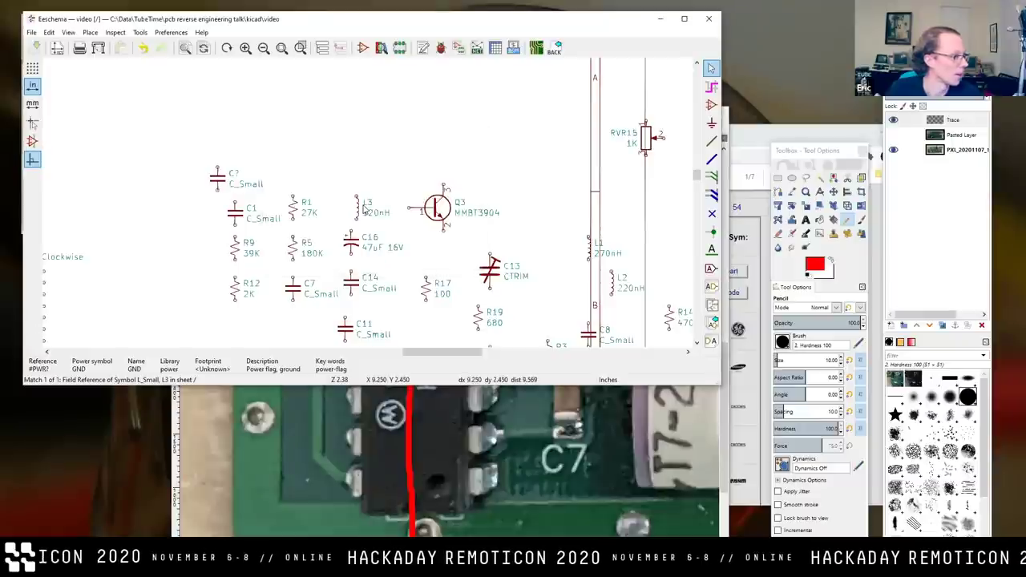
key("m")
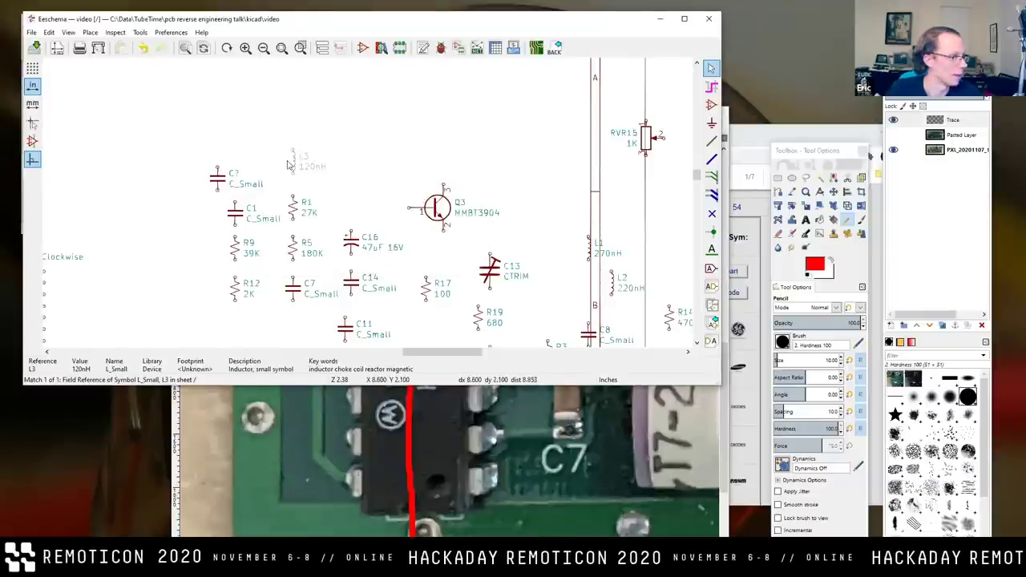
scroll(365, 209, "left", 5)
scroll(369, 207, "down", 4)
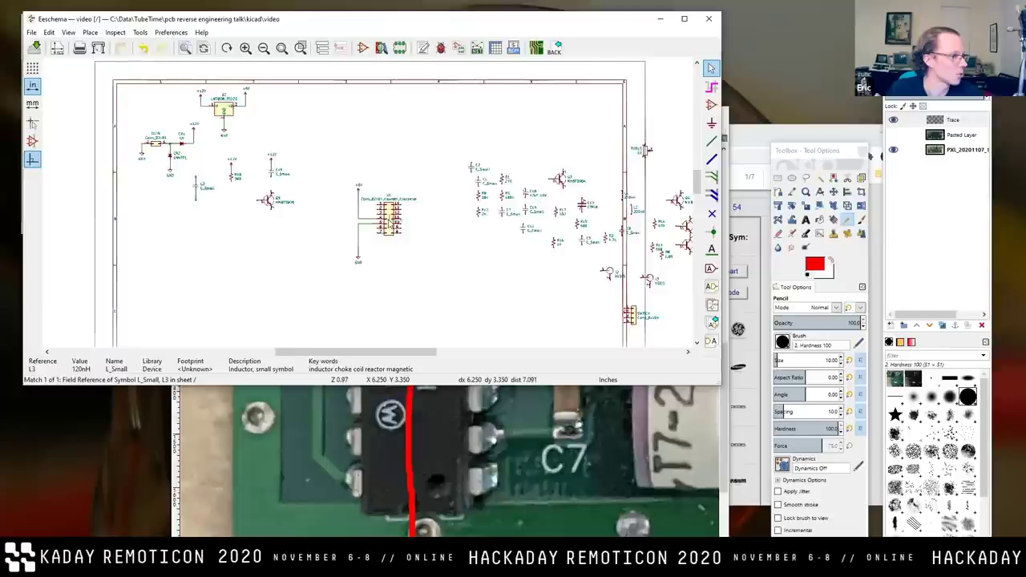
scroll(369, 207, "up", 5)
key("r")
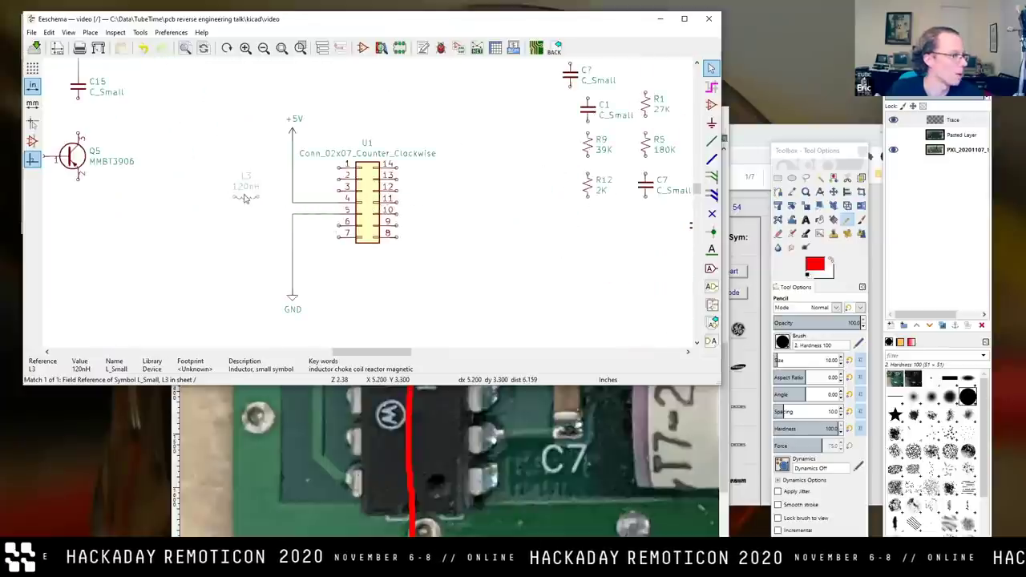
Check L3's connection on the board photo, then move L3 level with U1's pin 3 and wire the two together.
key("alt+Tab")
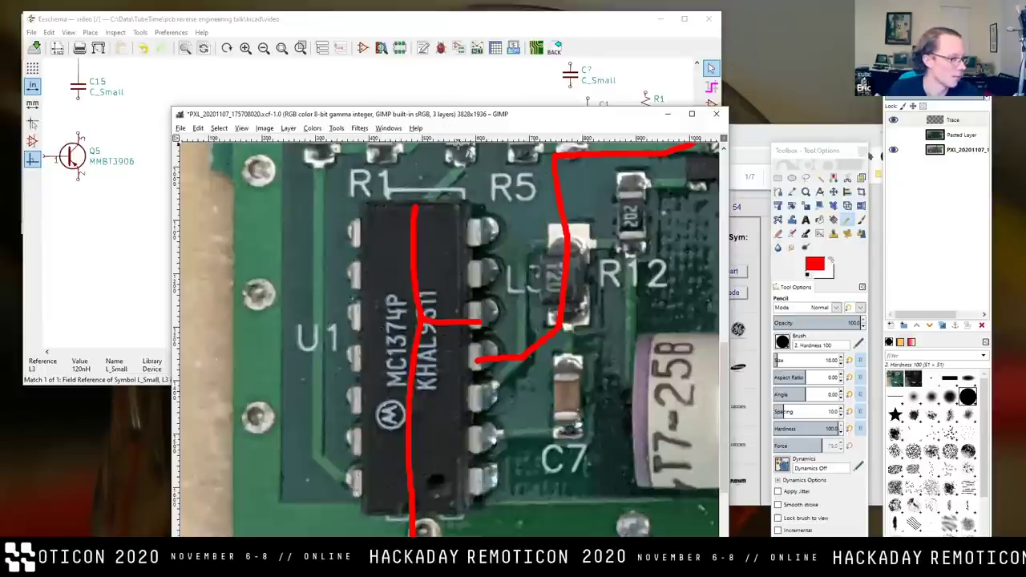
left_click(411, 38)
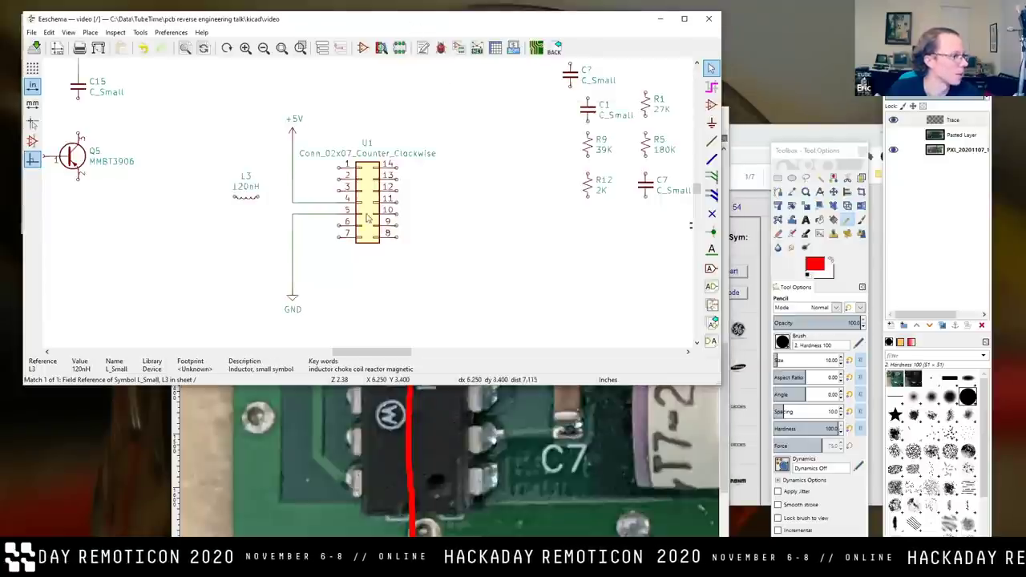
key("m")
left_click(267, 198)
left_click(712, 140)
left_click(318, 190)
left_click(343, 186)
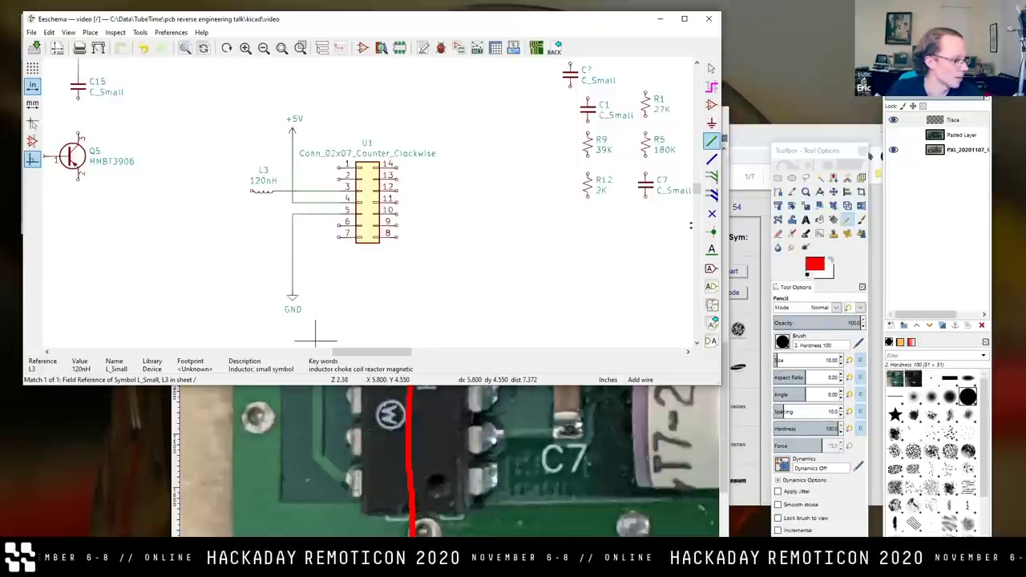
Check L3 on the board photo, then add a short wire stub to L3's free end in the schematic.
left_click(449, 442)
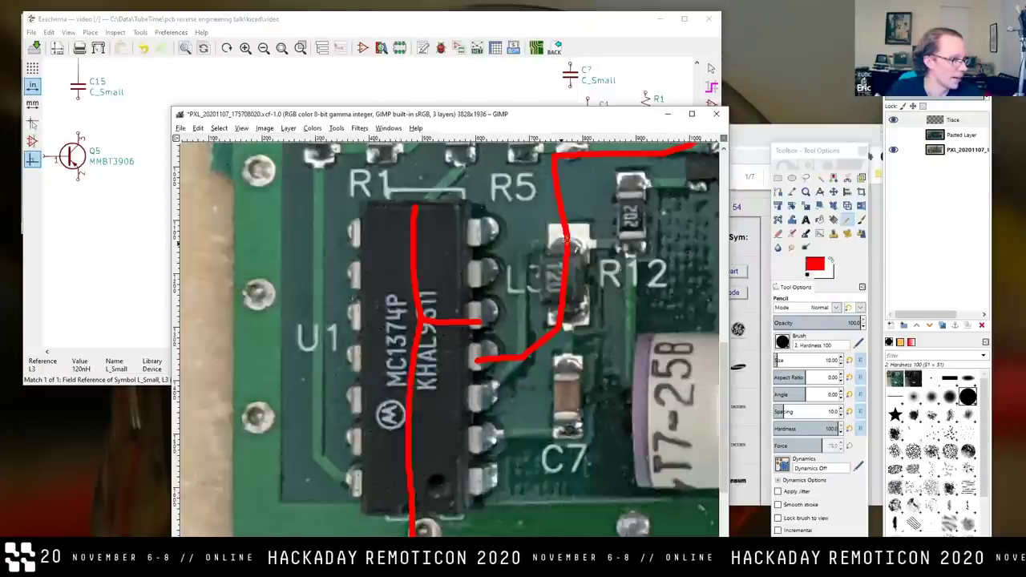
left_click(561, 41)
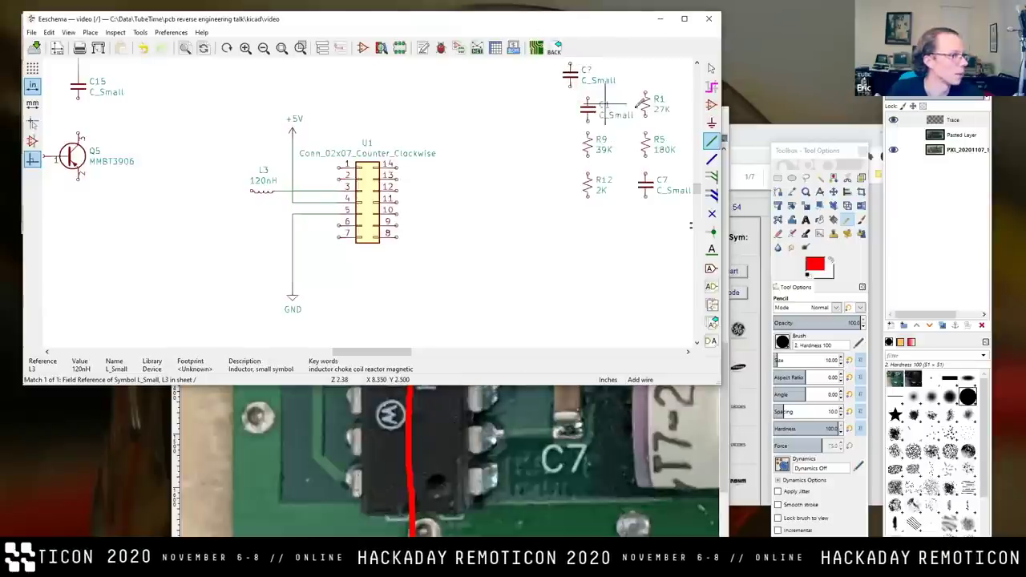
double_click(243, 190)
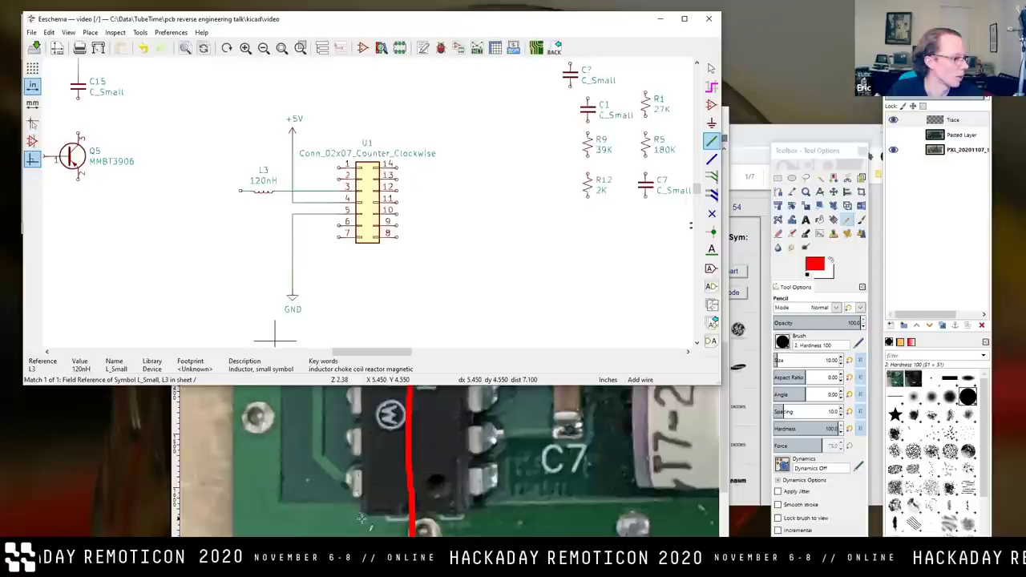
Compare with the board photo, branch a wire upward off the net between L3 and U1's pin 3, and save the schematic.
left_click(362, 520)
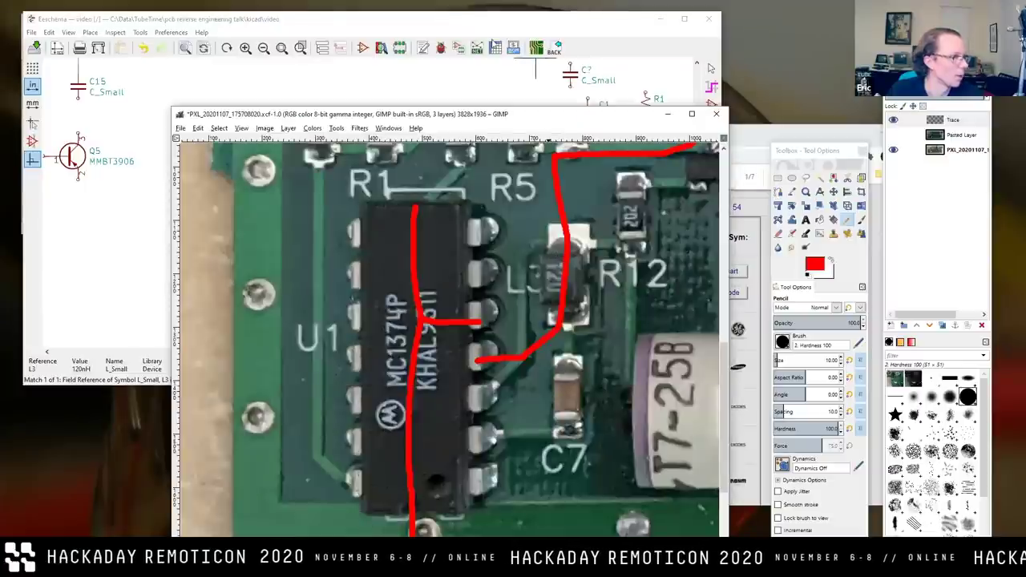
left_click(492, 42)
left_click(286, 190)
double_click(257, 150)
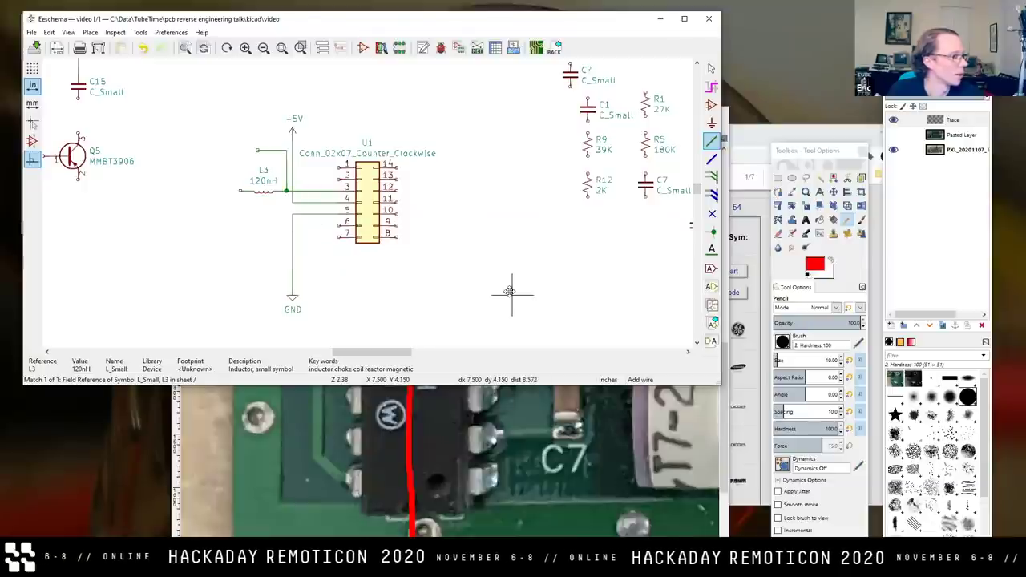
scroll(510, 291, "down", 2)
key("alt+Tab")
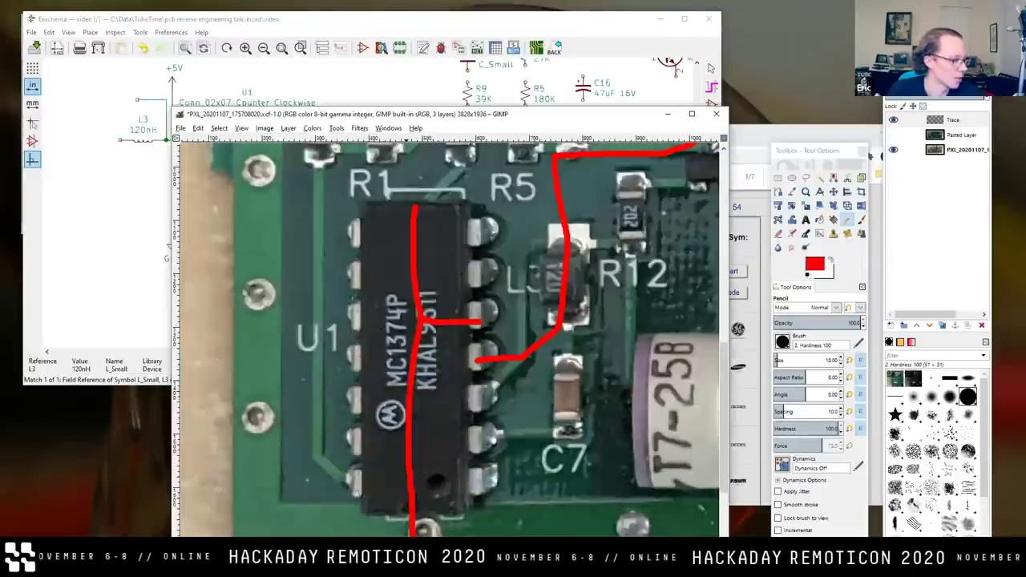
scroll(449, 336, "right", 2)
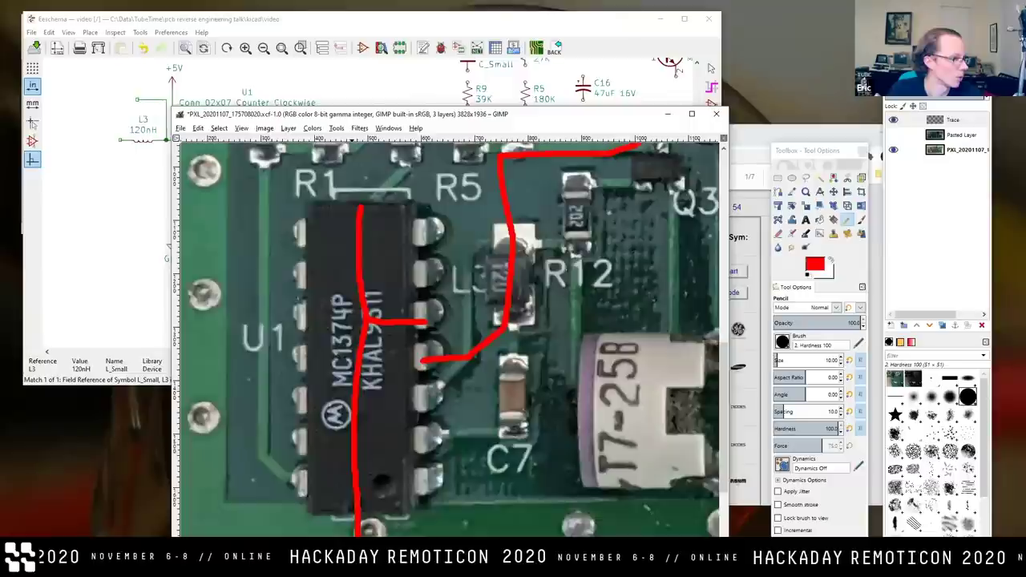
left_click(423, 23)
left_click(34, 48)
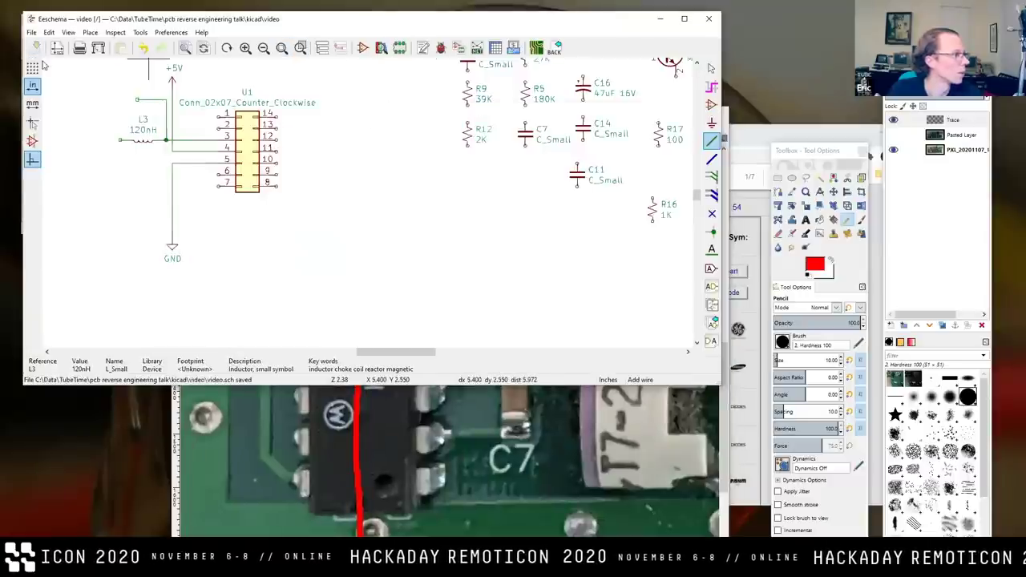
Find resistor R12 in the schematic, rotate it horizontally and place it at the end of the branch wire above L3.
key("ctrl+f")
type("R12")
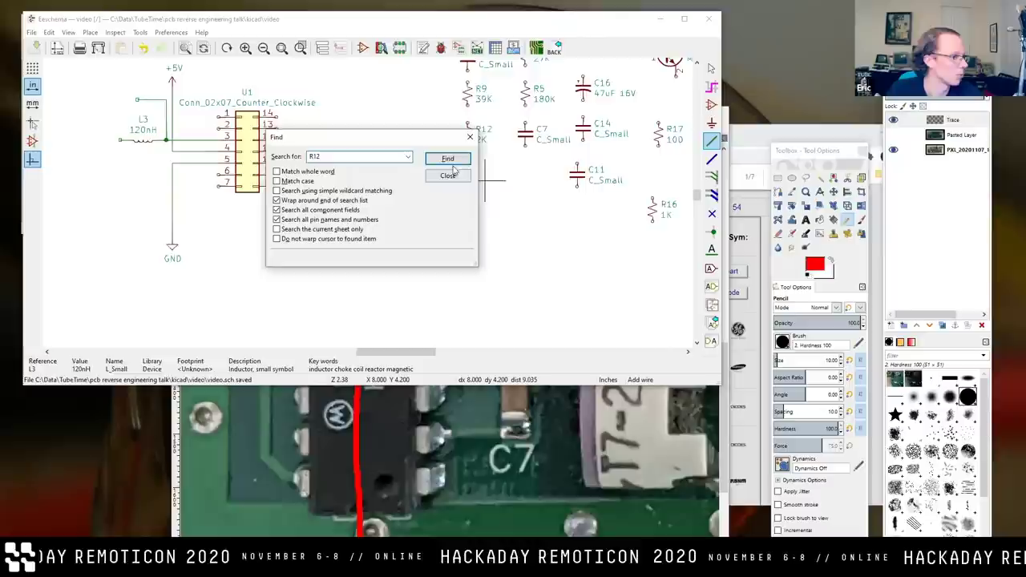
key("Return")
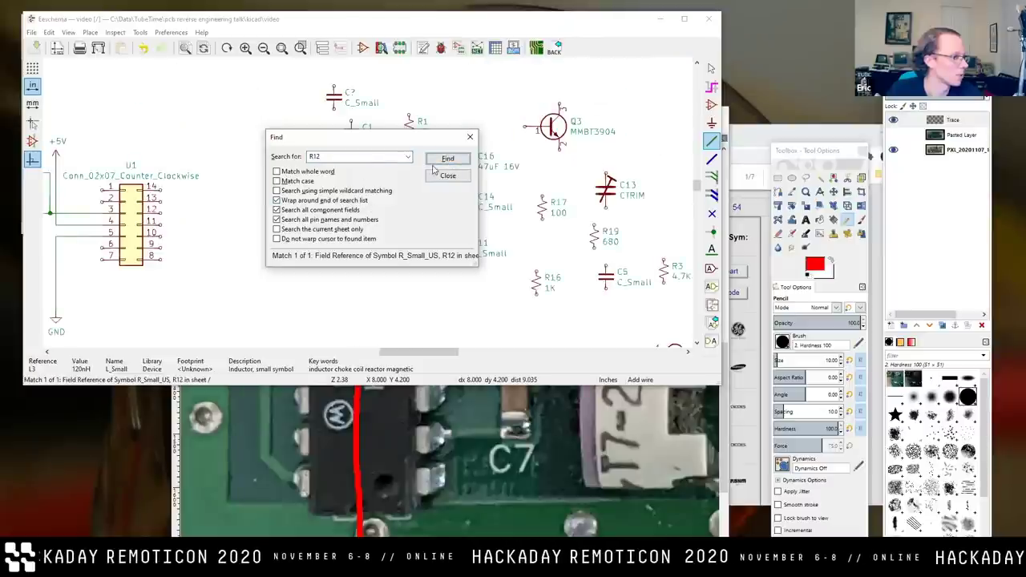
left_click(448, 176)
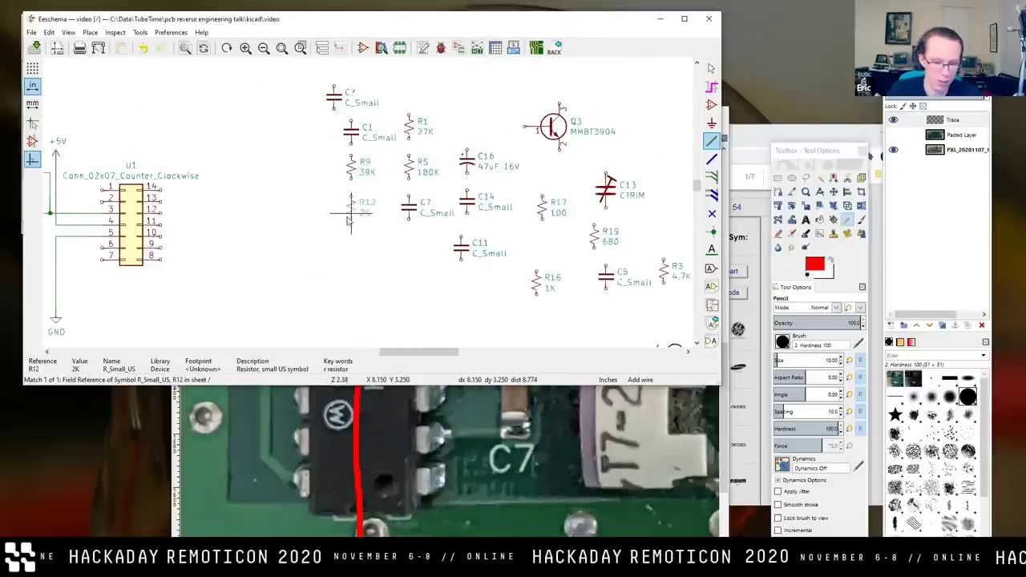
scroll(369, 207, "down", 5)
scroll(369, 207, "up", 7)
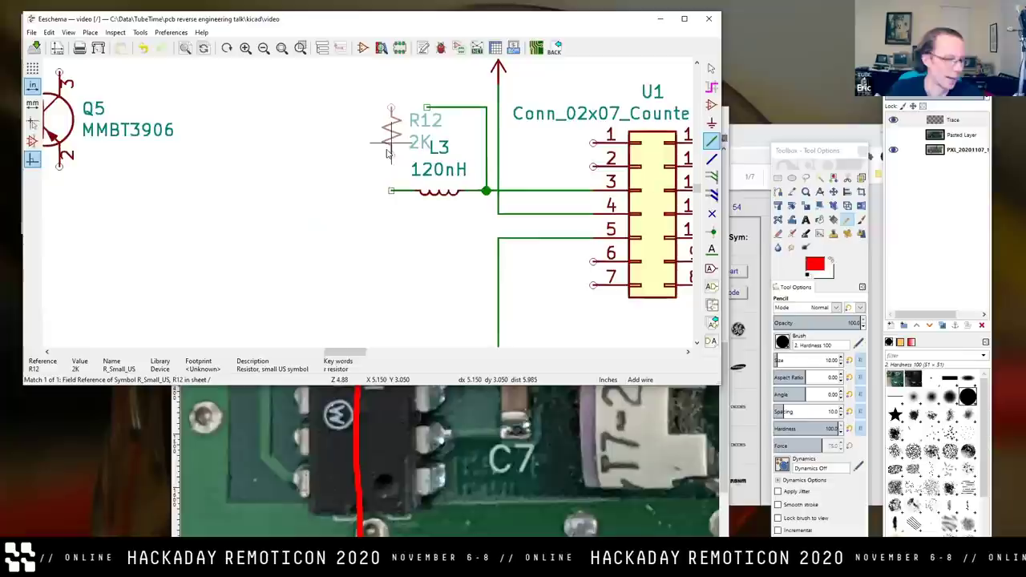
key("r")
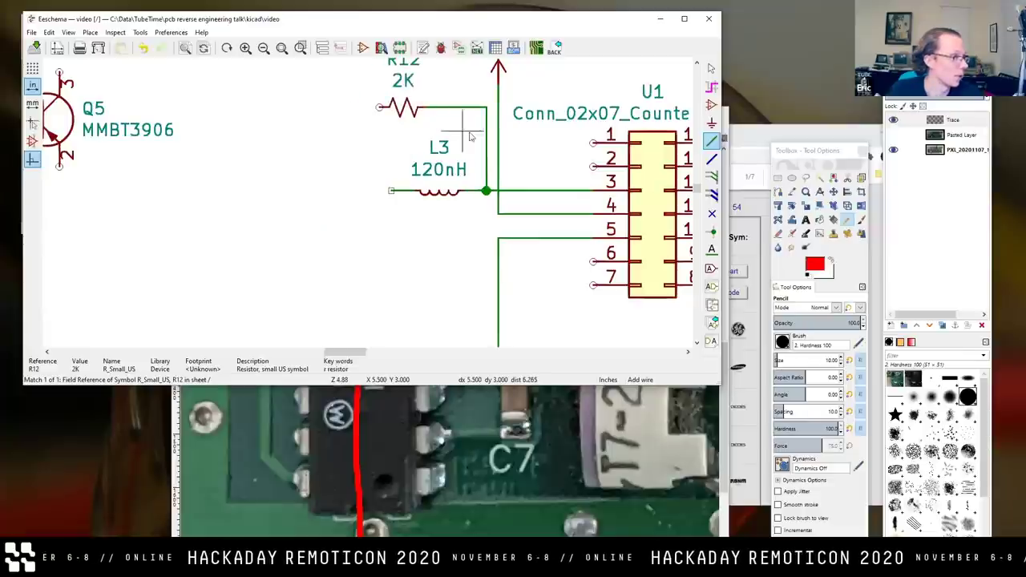
left_click(405, 128)
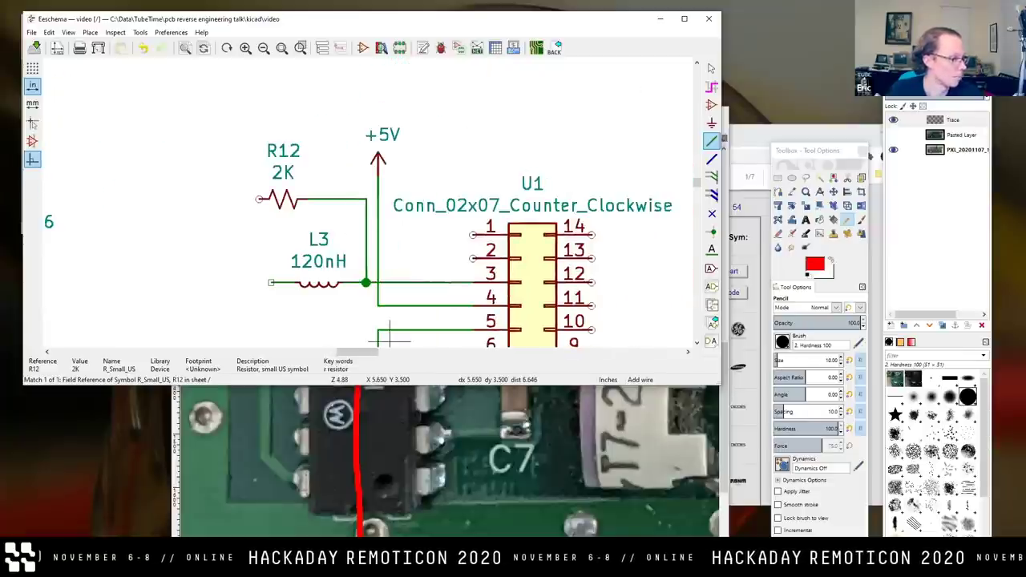
Trace in red the copper from U1's pin 3 past L3 to R12 and the T7-25B trimmer, erasing the overlap beside the crossing trace.
left_click(536, 407)
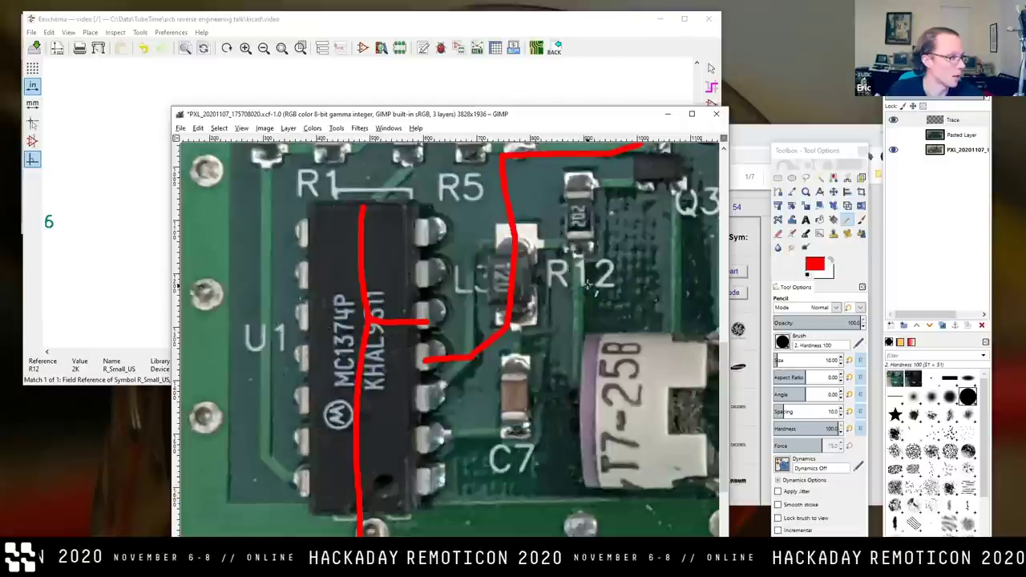
left_click_drag(514, 241, 577, 242)
mouse_move(506, 242)
left_mouse_down()
mouse_move(475, 251)
mouse_move(467, 343)
mouse_move(434, 401)
left_mouse_up()
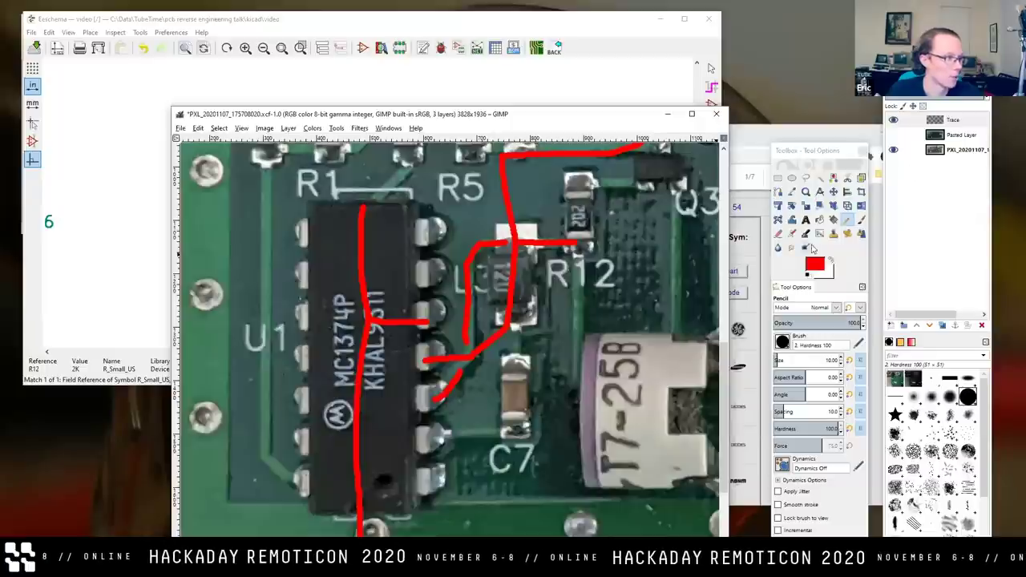
left_click(779, 234)
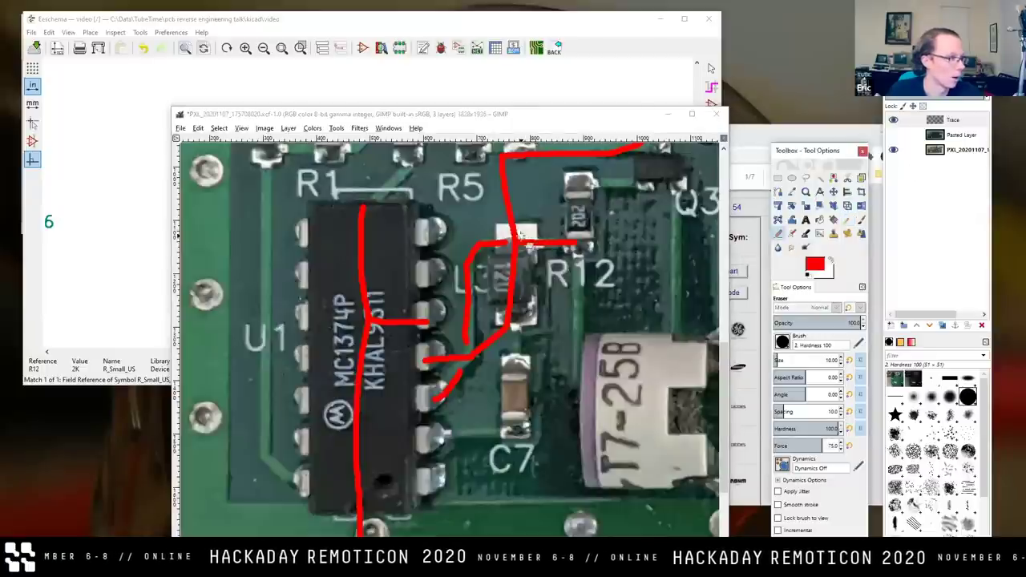
left_click(526, 240)
left_click(847, 220)
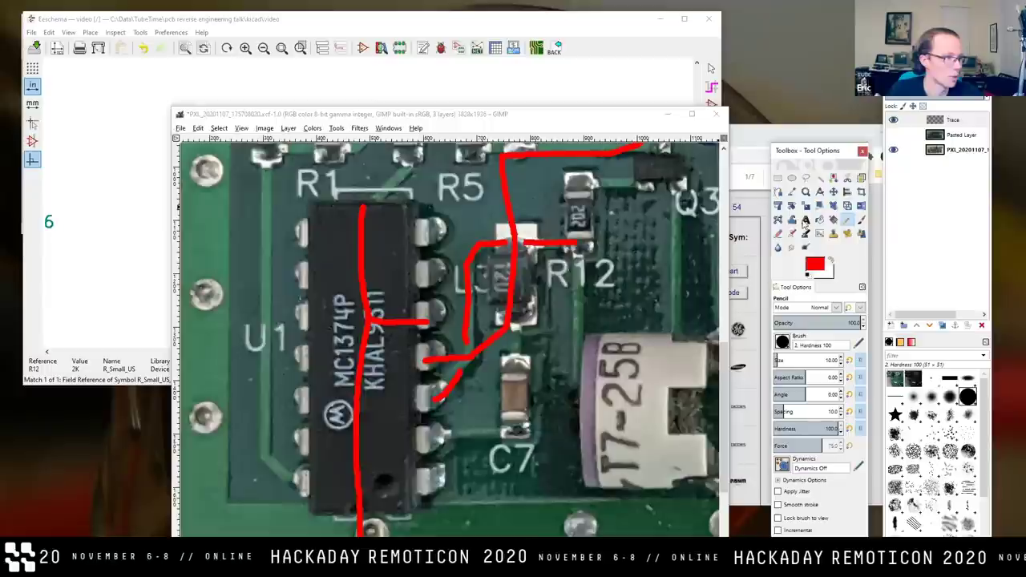
left_click_drag(576, 243, 576, 375)
Branch another wire upward off the net between R12 and U1's pin 3, ending above R12.
left_click(497, 19)
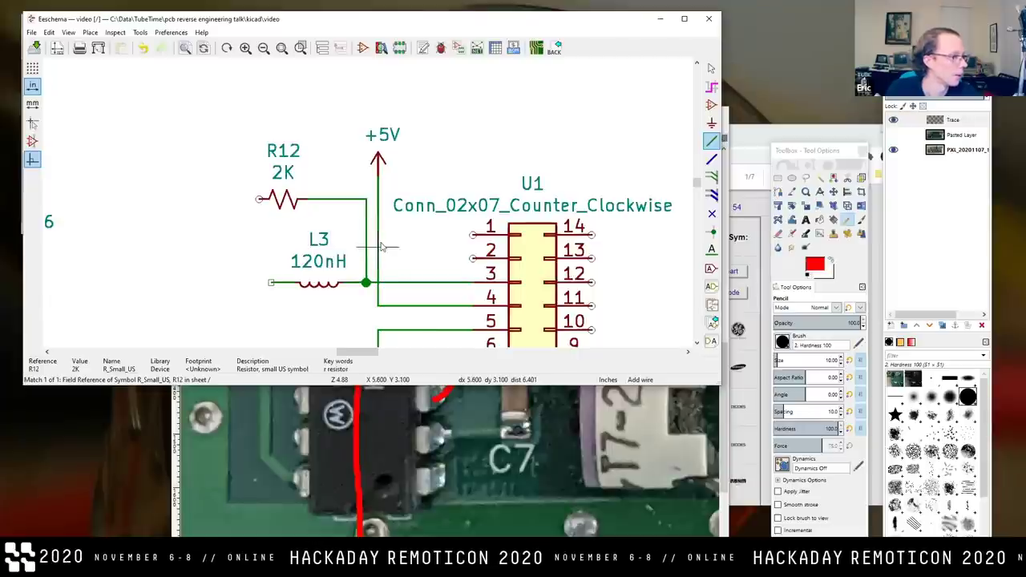
scroll(385, 206, "left", 3)
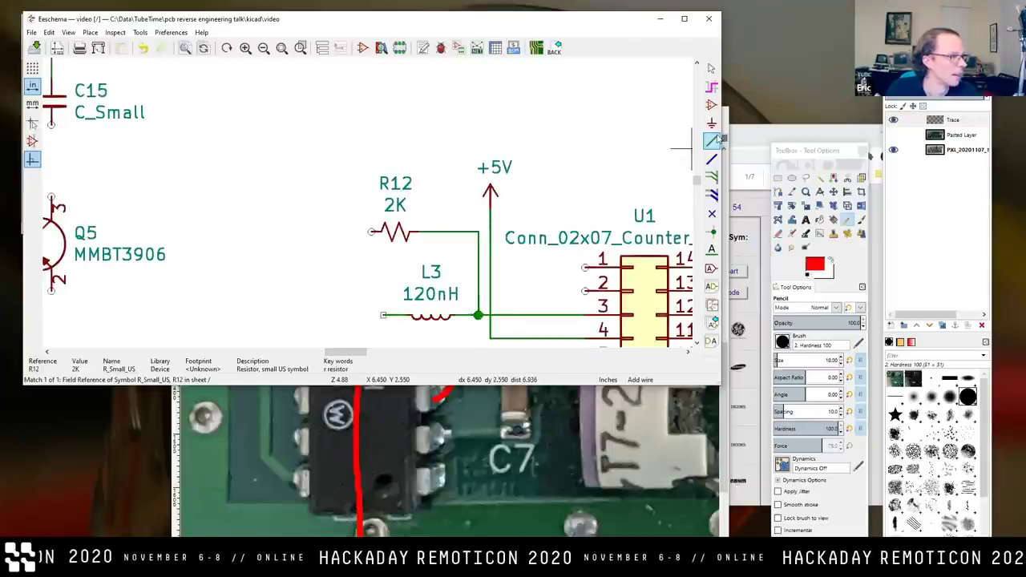
left_click(442, 232)
double_click(407, 138)
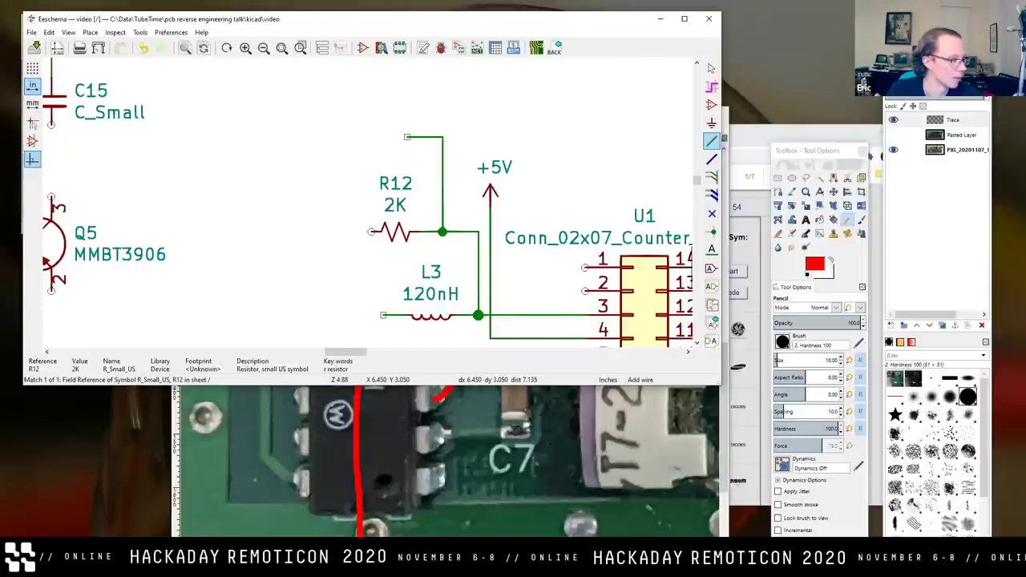
Check the T7-25B trimmer on the board photo and locate trimmer capacitor C13 in the schematic.
left_click(548, 421)
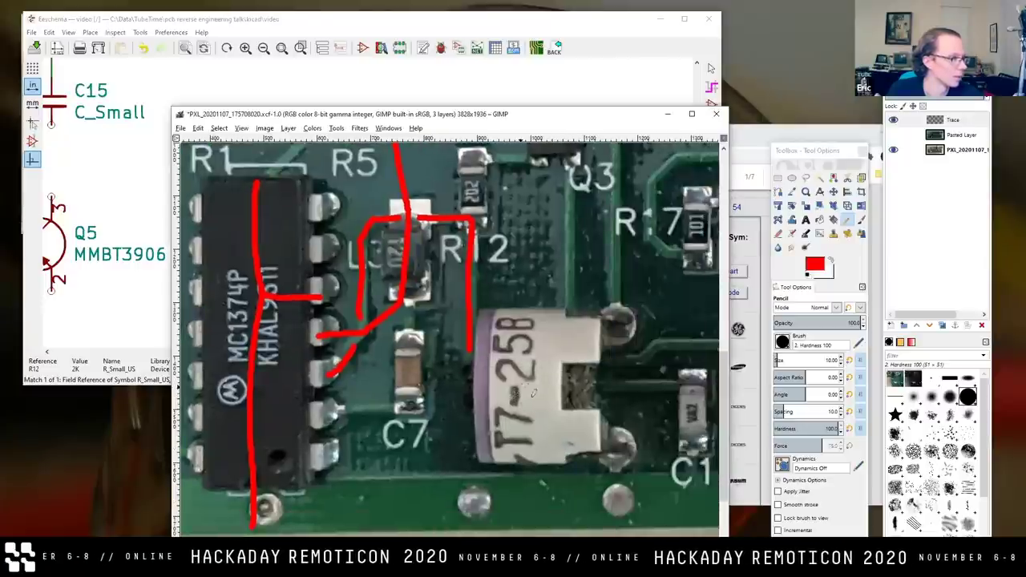
left_click(561, 36)
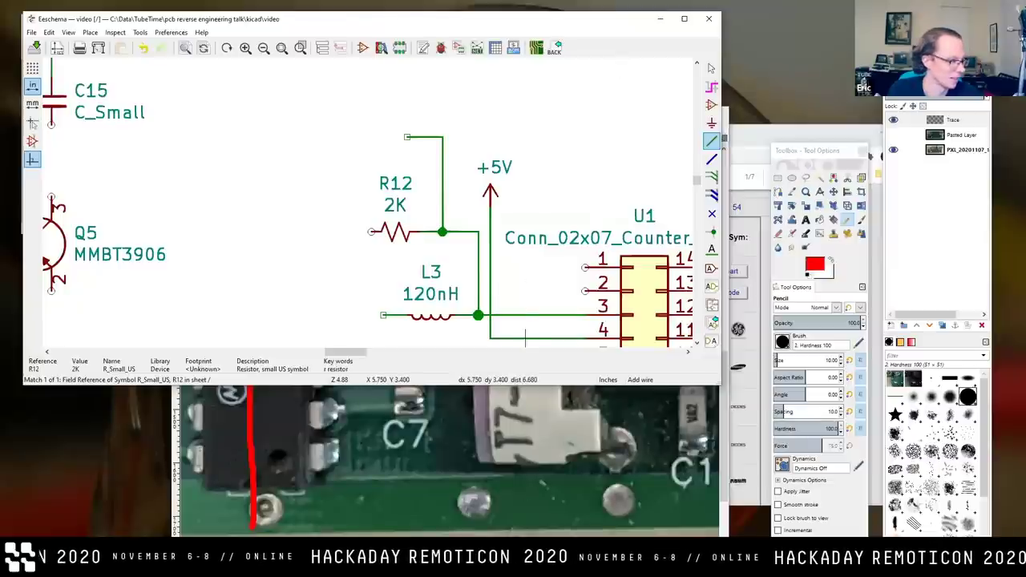
left_click(532, 443)
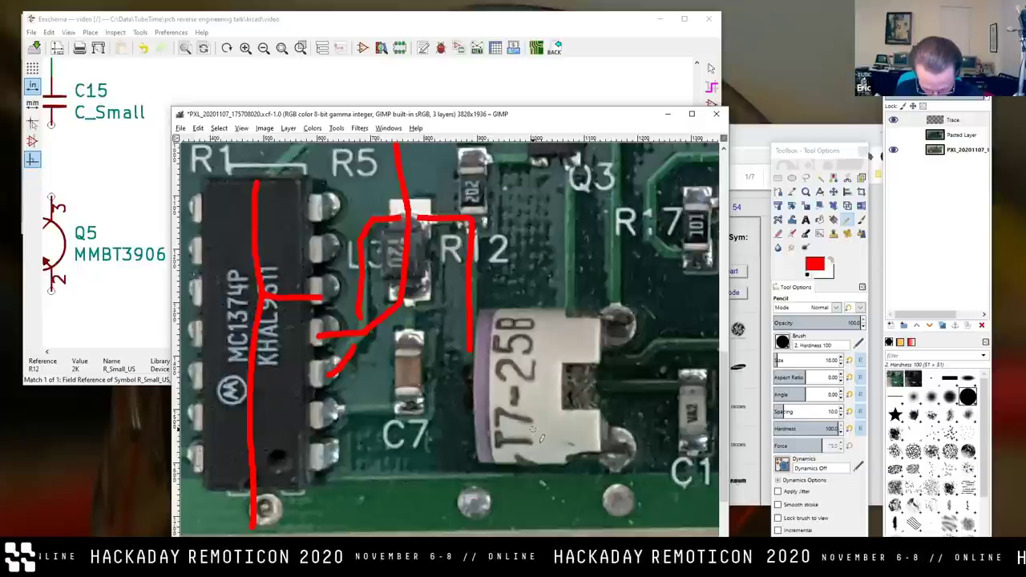
left_click(479, 33)
scroll(561, 216, "down", 5)
scroll(359, 196, "up", 6)
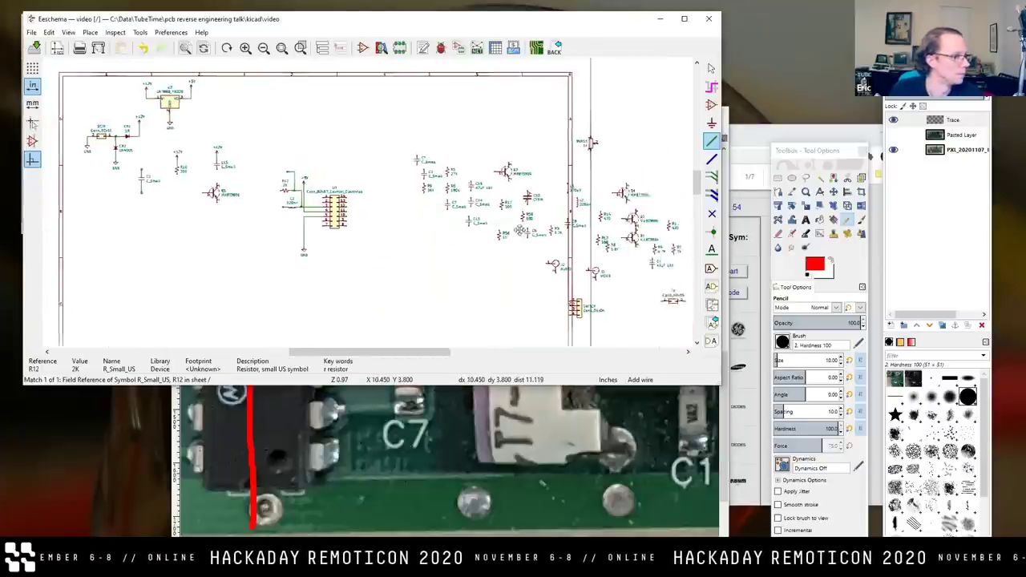
left_click(343, 234)
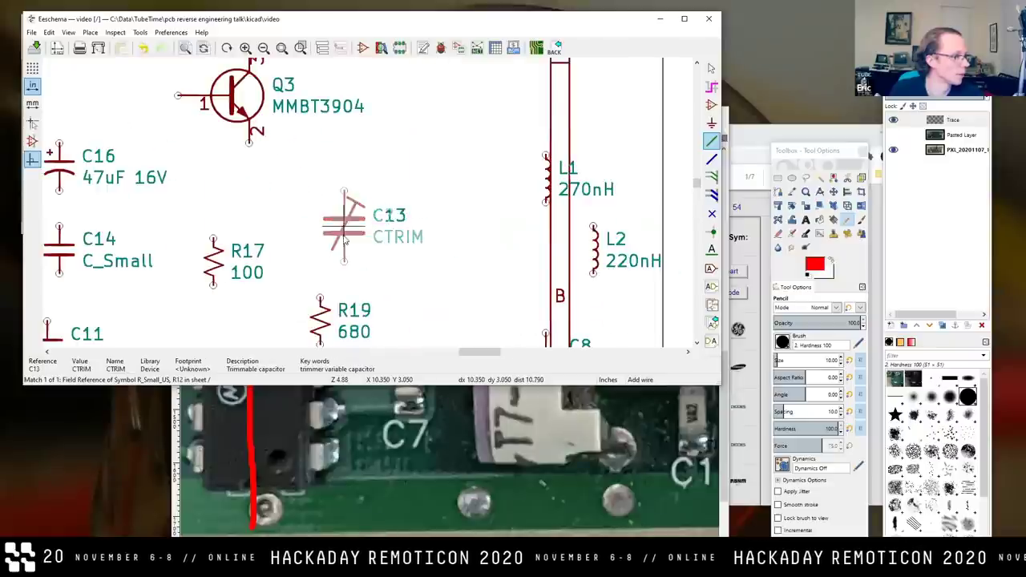
scroll(361, 220, "down", 4)
key("Escape")
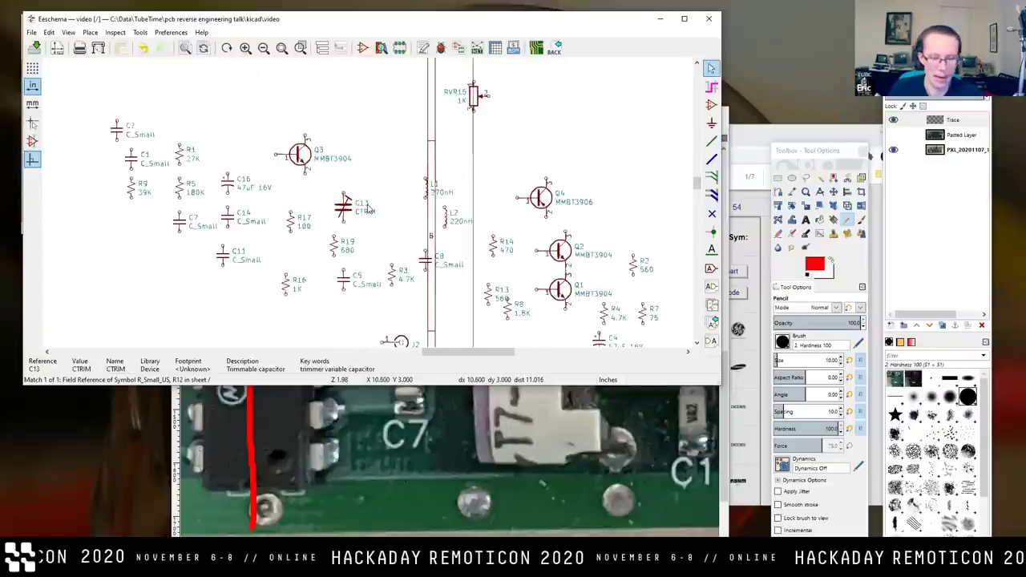
Move C13 to the end of the branch wire above R12, rotated horizontally, and save the schematic.
scroll(367, 208, "down", 6)
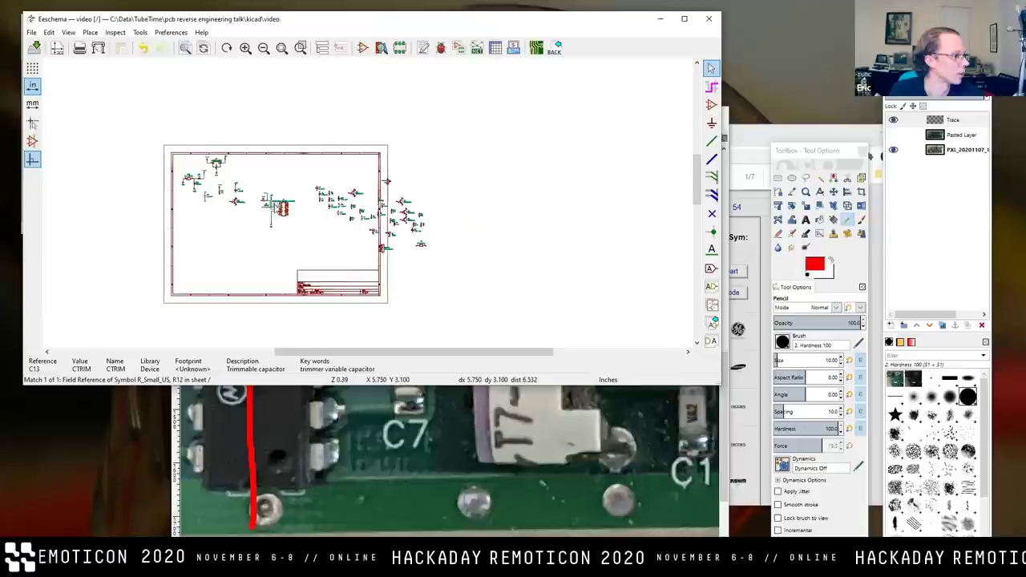
scroll(275, 208, "up", 9)
scroll(342, 196, "down", 4)
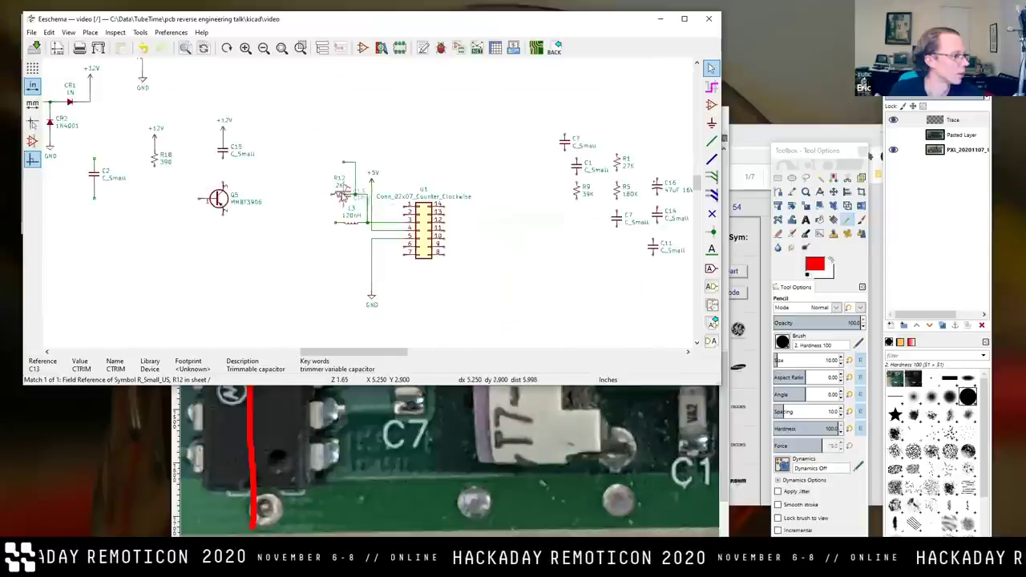
scroll(342, 195, "up", 3)
key("m")
key("r")
left_click(347, 138)
left_click(50, 48)
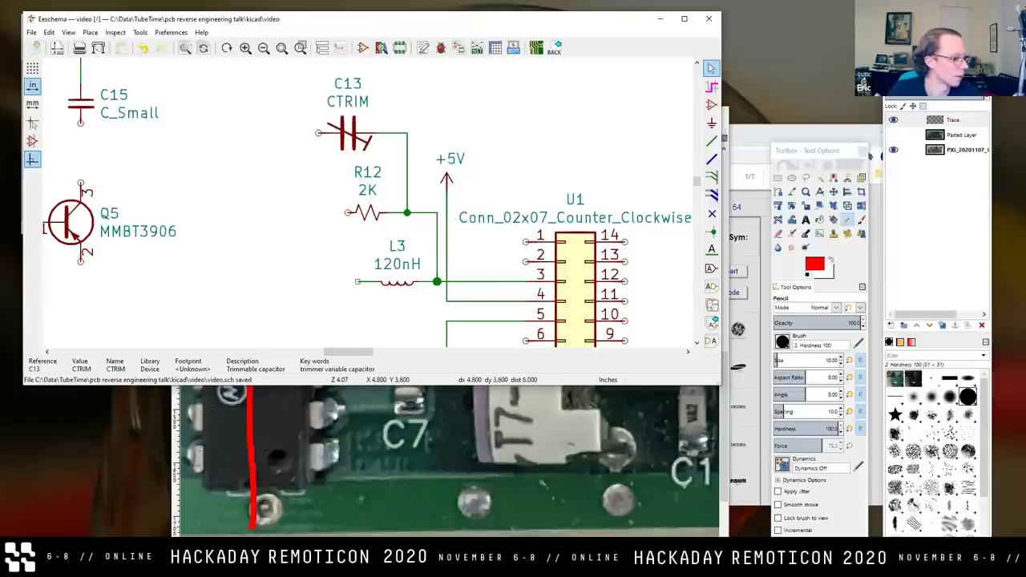
Compare the schematic with the traced board area around L3, R12 and the trimmer, and save the image.
key("alt+Tab")
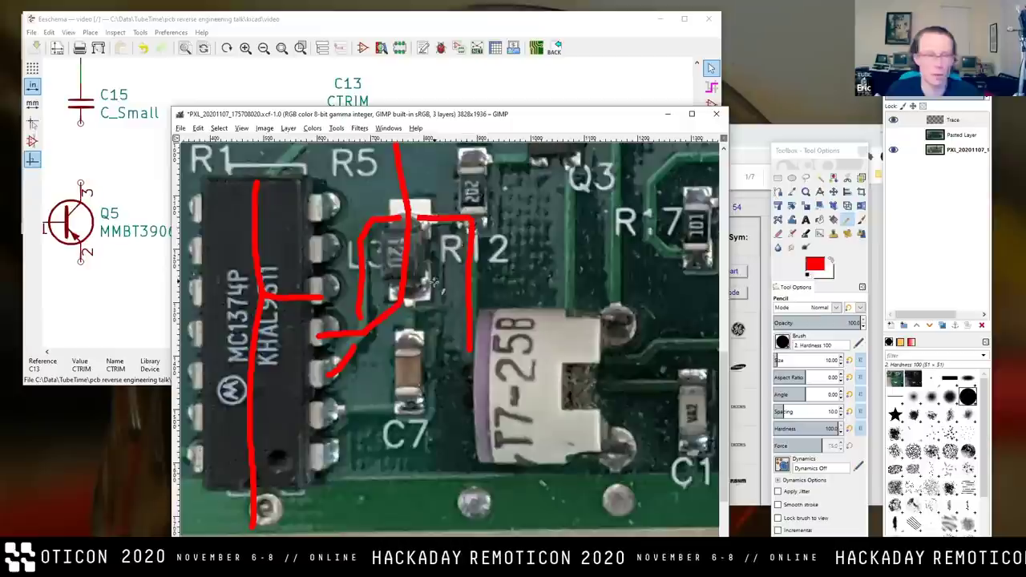
left_click(337, 23)
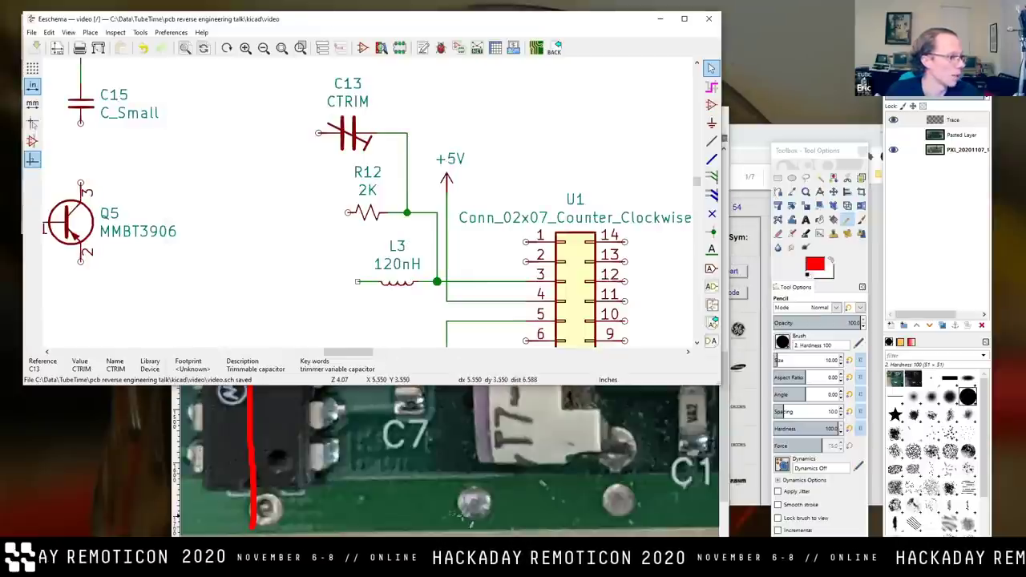
left_click(497, 401)
scroll(527, 440, "up", 1)
scroll(528, 439, "right", 2)
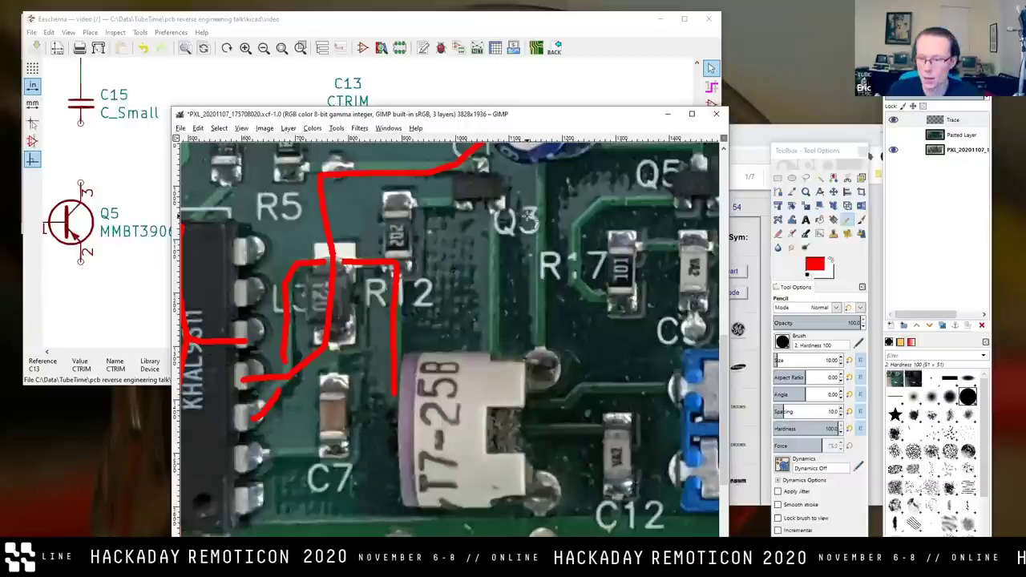
left_click(183, 129)
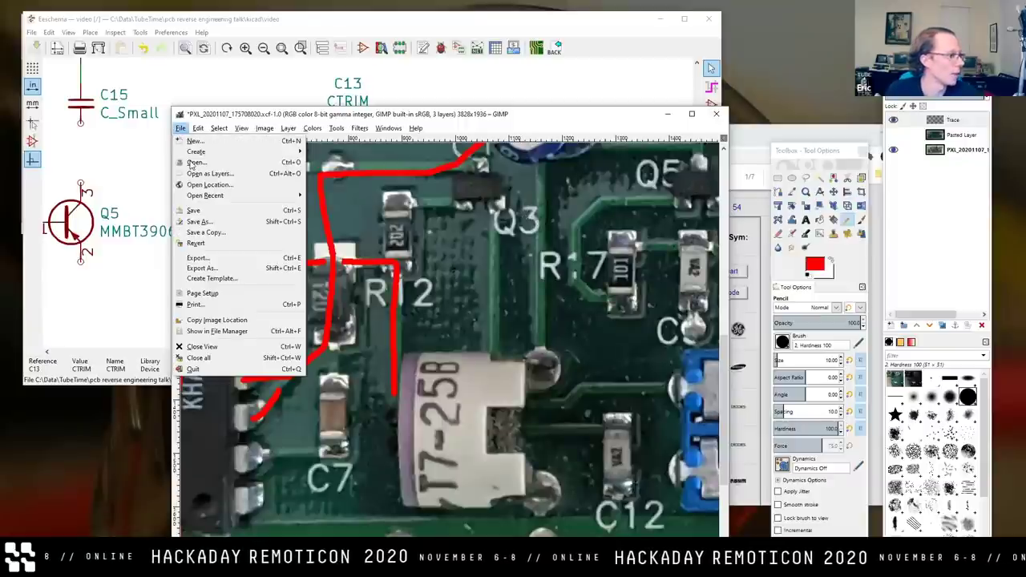
left_click(195, 210)
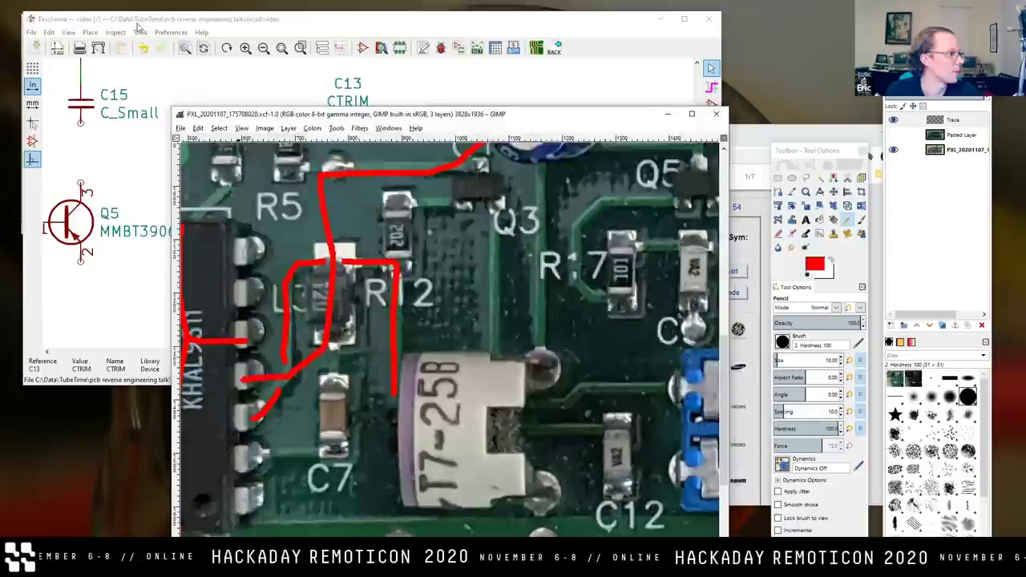
Compare the schematic wiring around U1, L3, R12 and C13 with the red traces near U1 on the board photo.
left_click(138, 29)
scroll(491, 231, "down", 2)
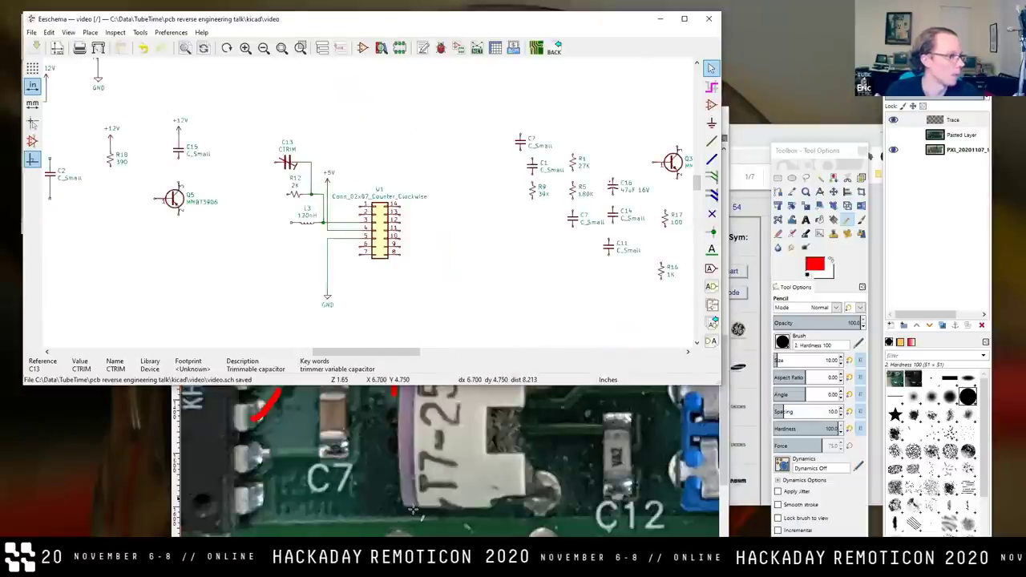
key("alt+Tab")
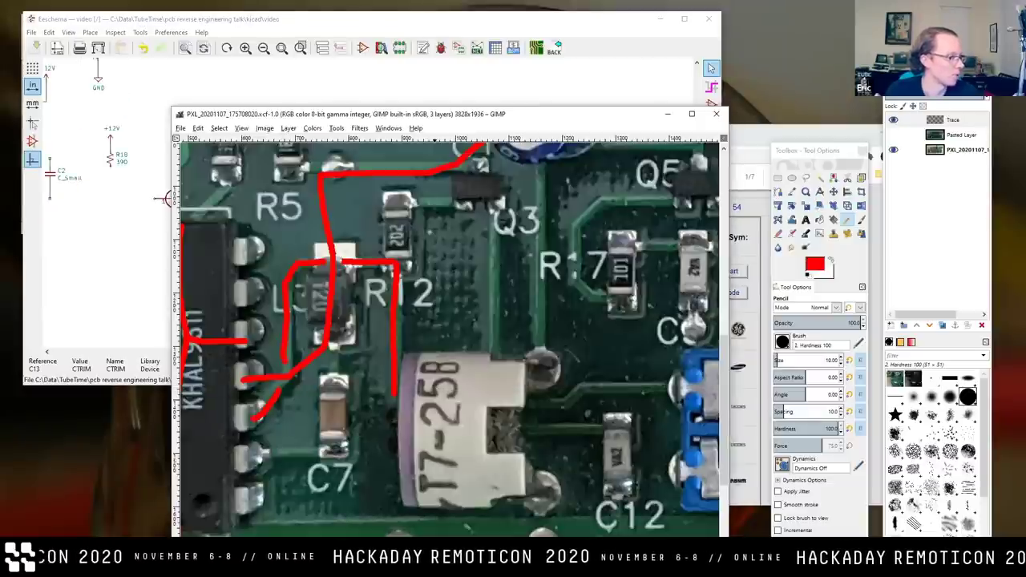
scroll(451, 410, "down", 2)
left_click_drag(385, 325, 492, 378)
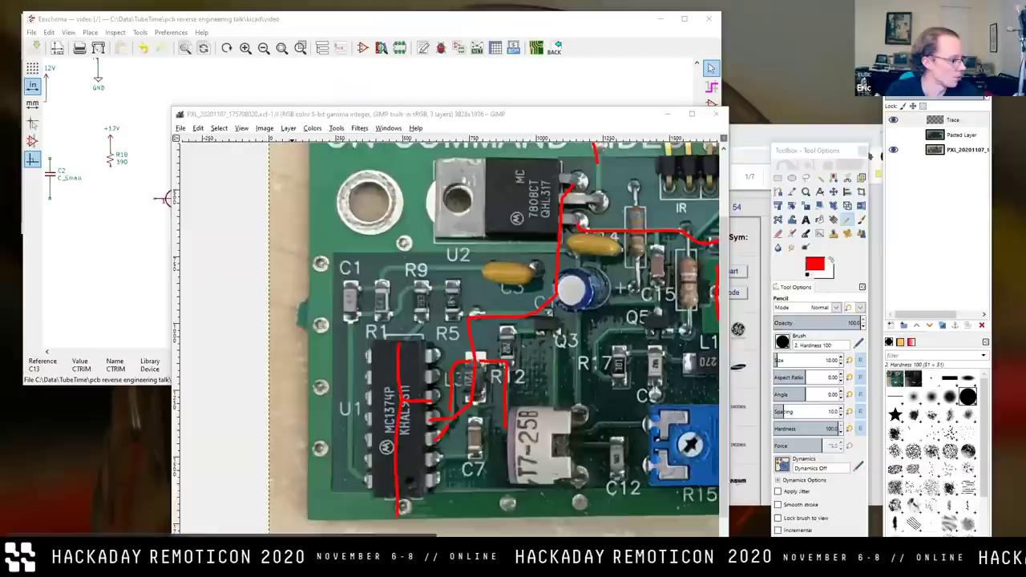
Move the marking-code browser window out of the way and bring up the browser window with the MC1374 datasheet.
left_click(749, 201)
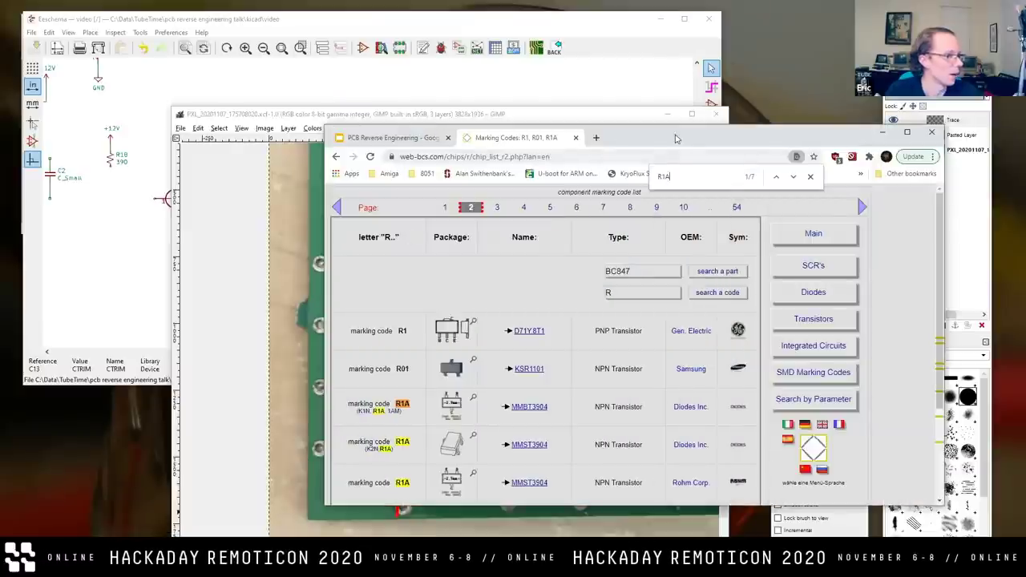
left_click_drag(497, 142, 1023, 159)
key("alt+Tab")
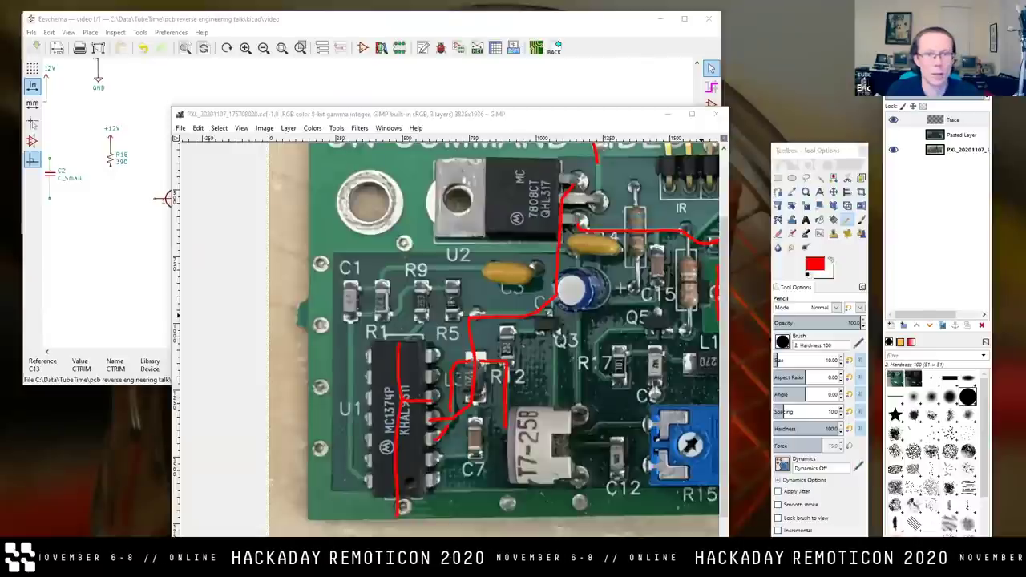
key("alt+Tab")
left_click_drag(736, 55, 792, 50)
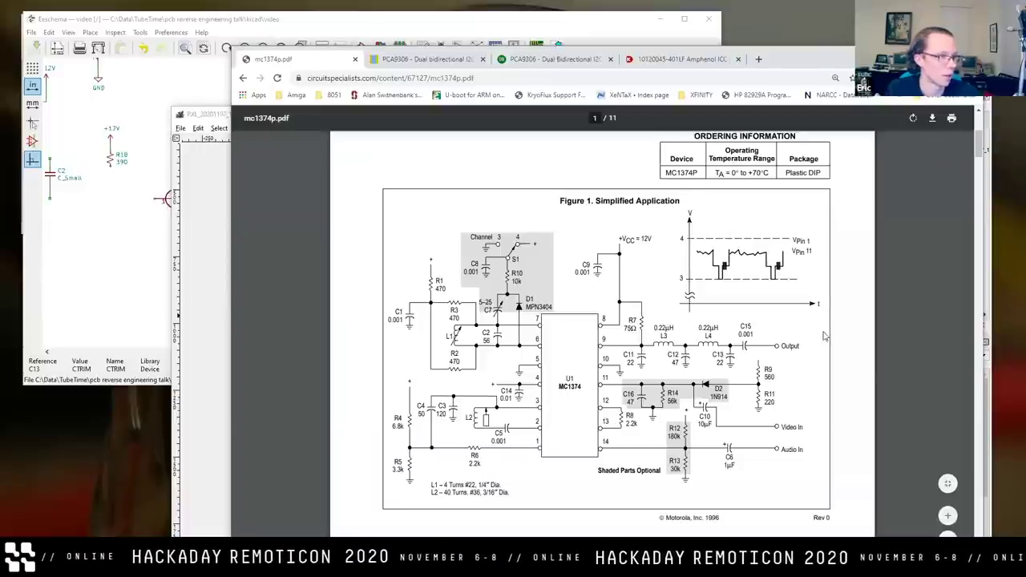
Read through the MC1374 datasheet, checking the FM Section text and the Figure 11 FM test circuit.
scroll(826, 337, "down", 20)
scroll(808, 356, "down", 15)
scroll(783, 349, "up", 5)
scroll(783, 349, "down", 10)
scroll(800, 368, "up", 10)
scroll(788, 363, "down", 3)
scroll(792, 365, "up", 10)
scroll(794, 365, "up", 5)
scroll(785, 377, "down", 4)
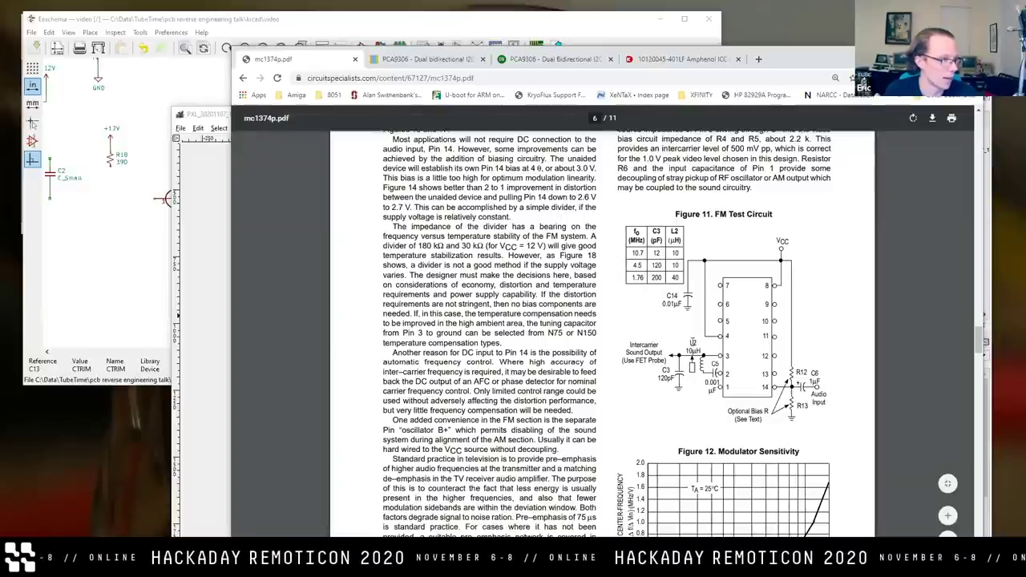
left_click(173, 27)
left_click(531, 381)
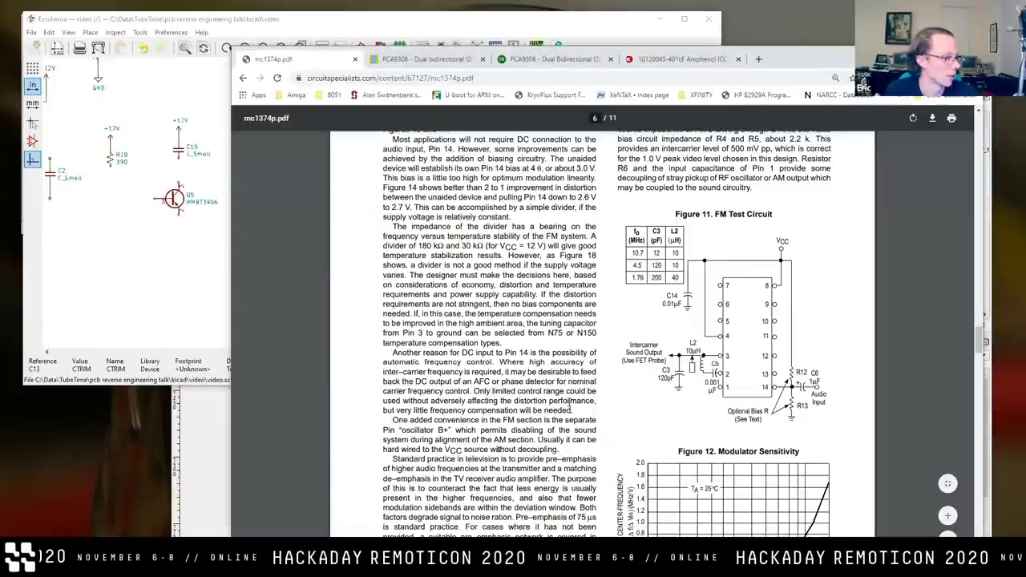
scroll(711, 369, "up", 3)
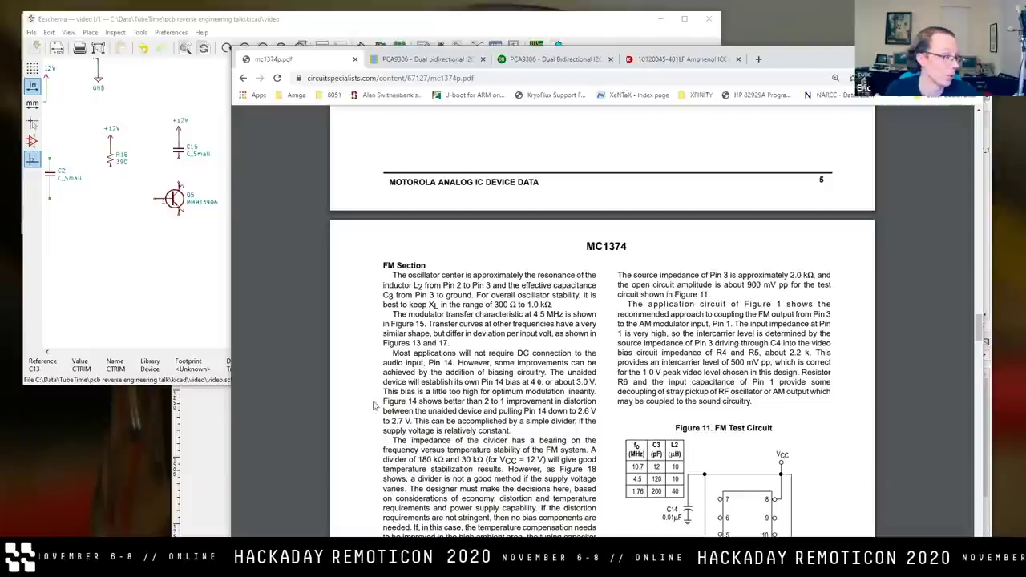
Return to the board photo in GIMP and examine the circuitry from U1 past trimmer R15 to transistors Q4, Q2 and Q1.
key("alt+Tab")
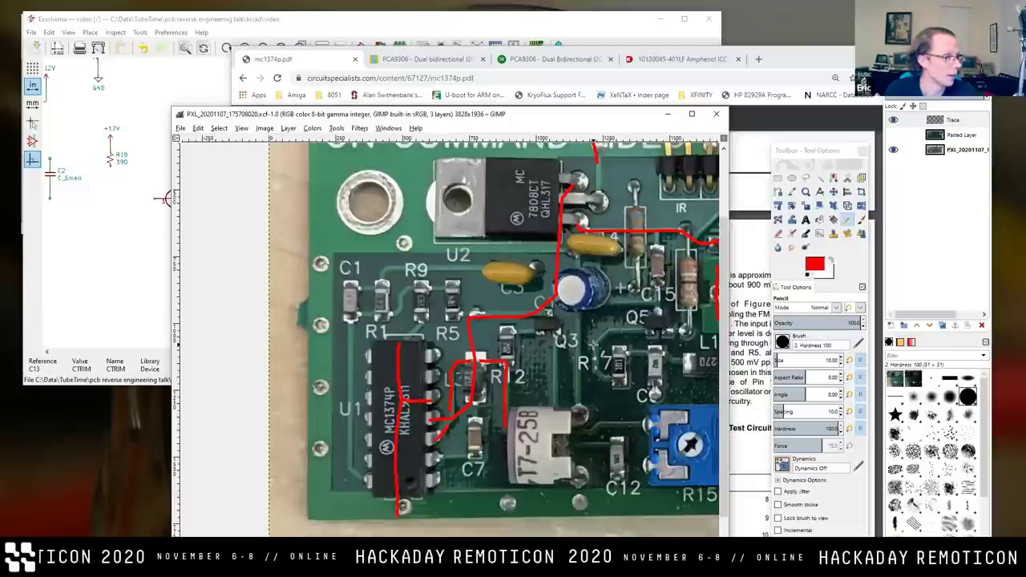
scroll(595, 347, "down", 1)
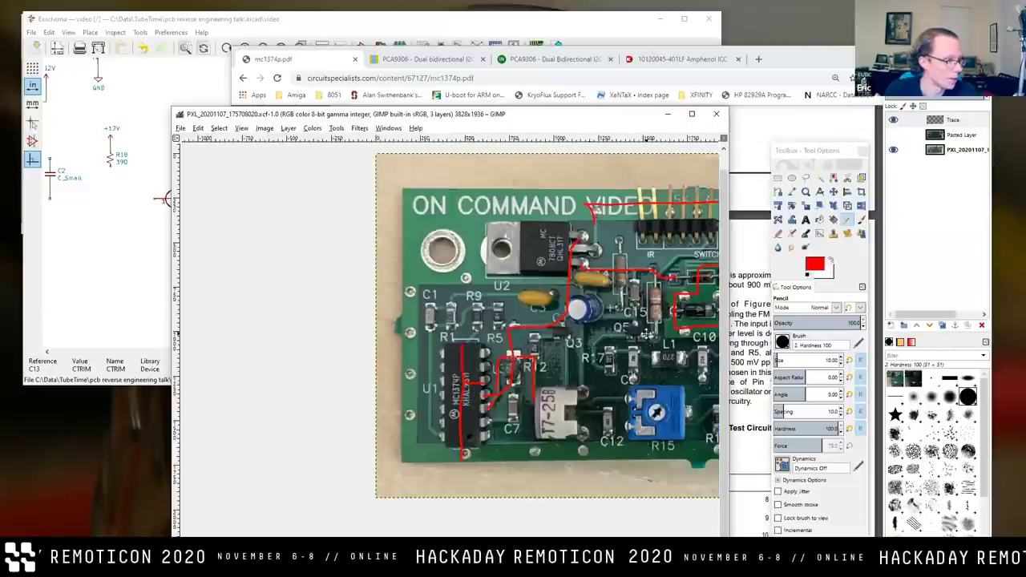
scroll(646, 335, "up", 2)
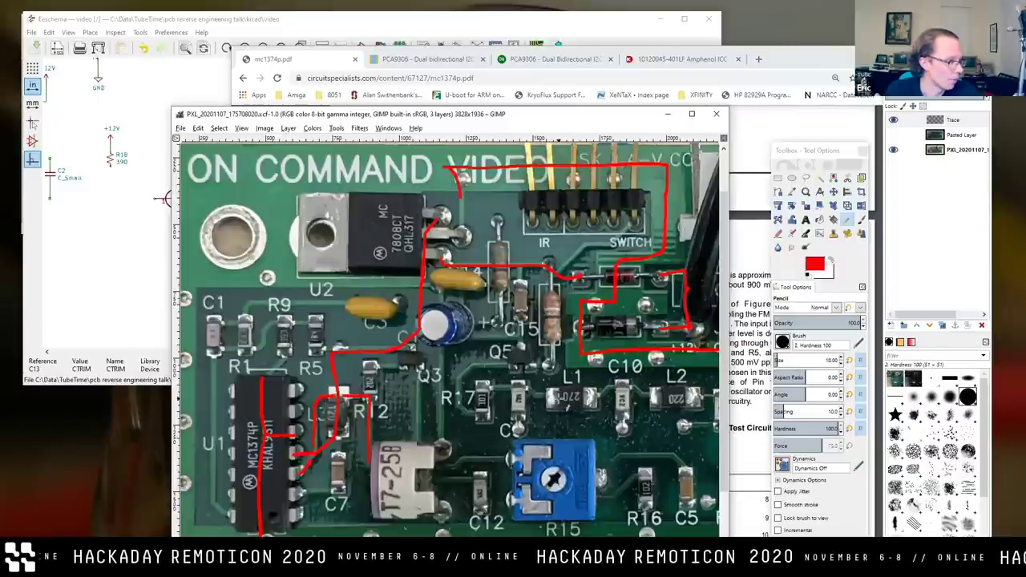
left_click_drag(557, 393, 533, 364)
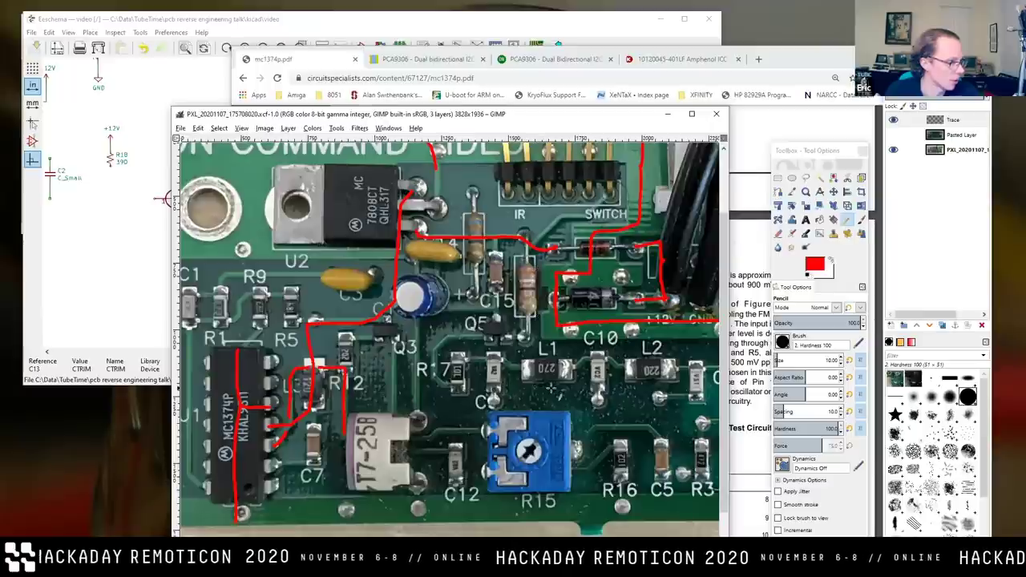
scroll(546, 385, "right", 4)
scroll(545, 385, "down", 1)
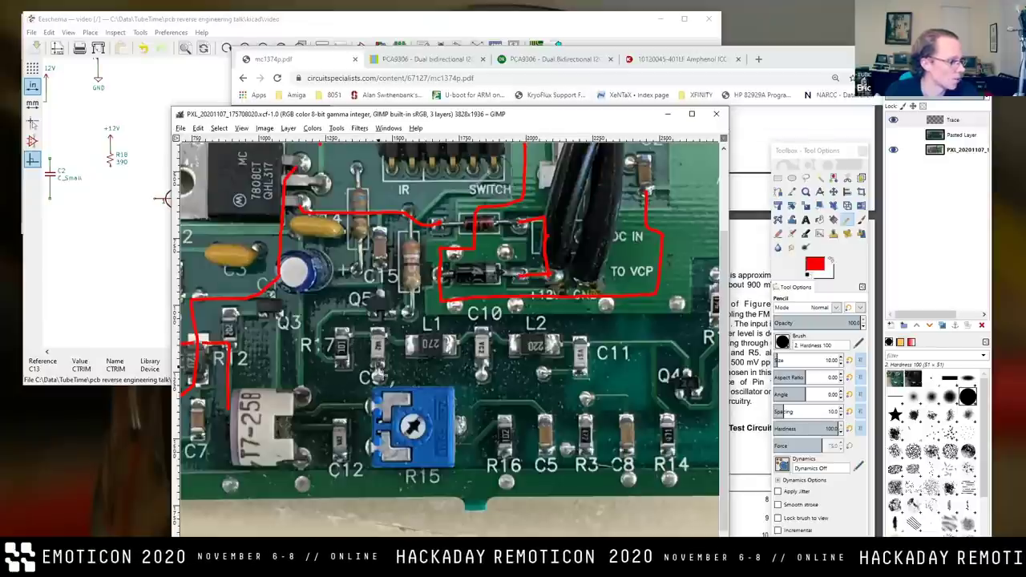
scroll(218, 375, "down", 2)
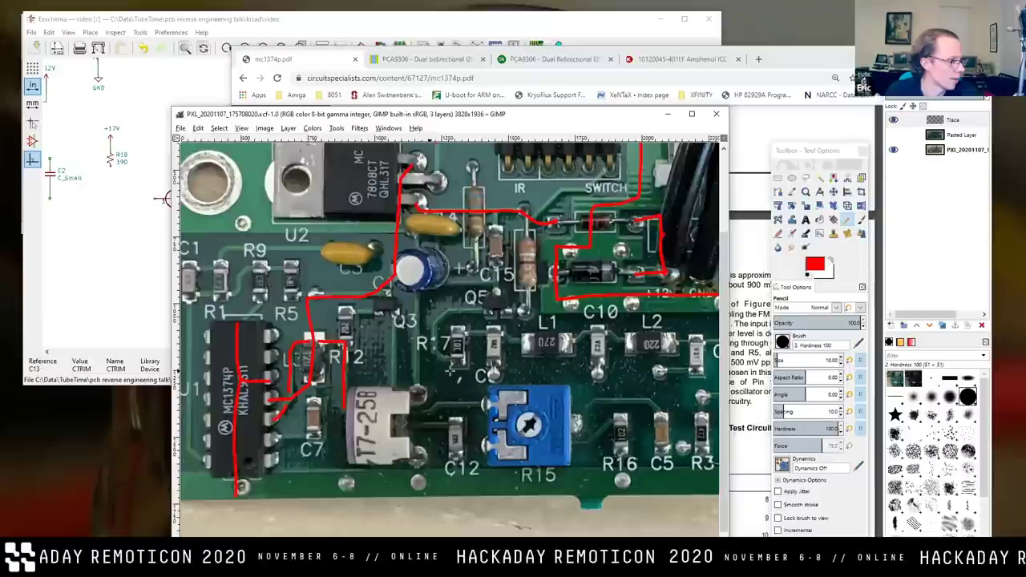
scroll(541, 372, "up", 2)
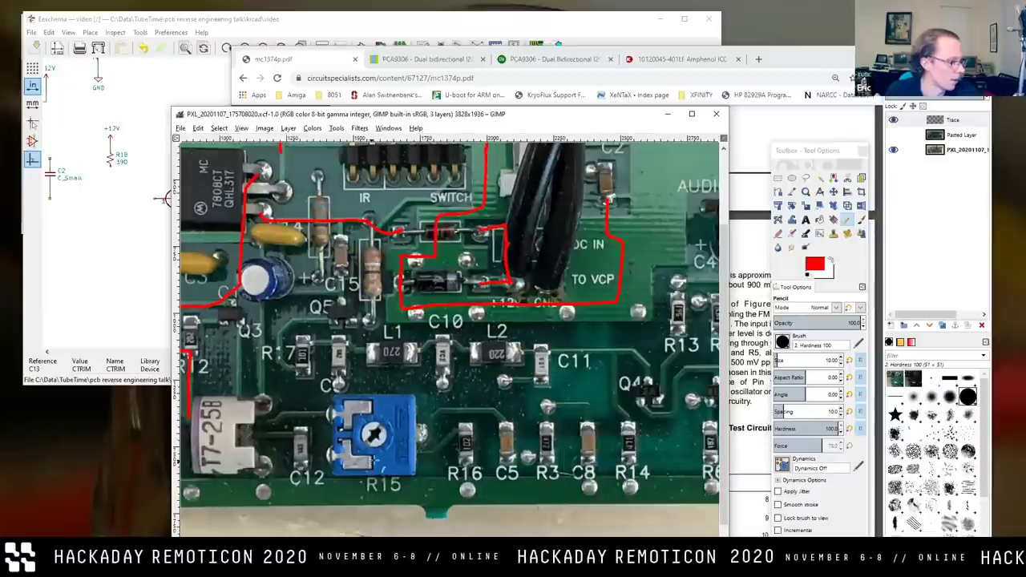
scroll(403, 419, "right", 3)
scroll(402, 419, "down", 1)
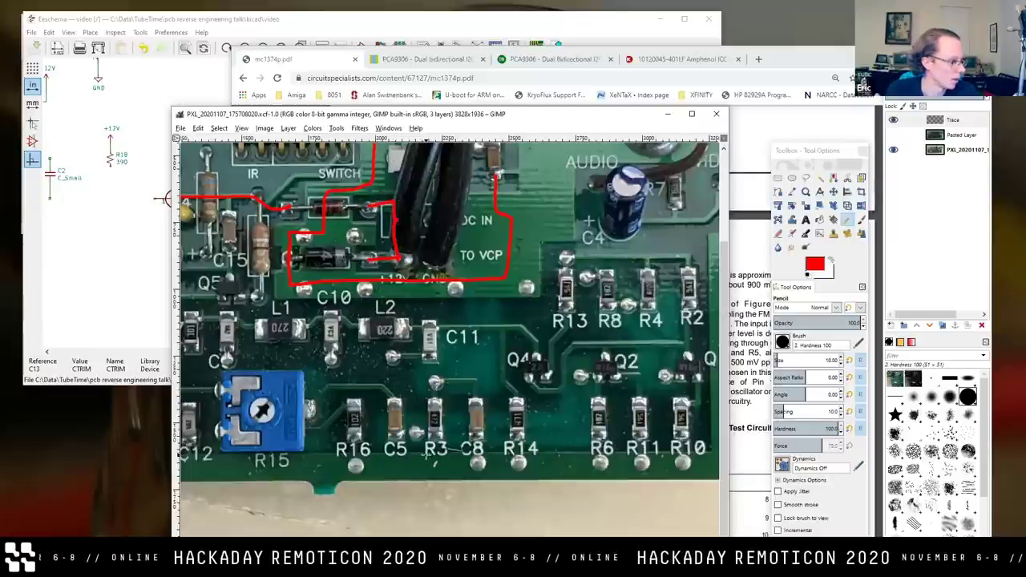
scroll(293, 391, "right", 2)
scroll(293, 391, "up", 1)
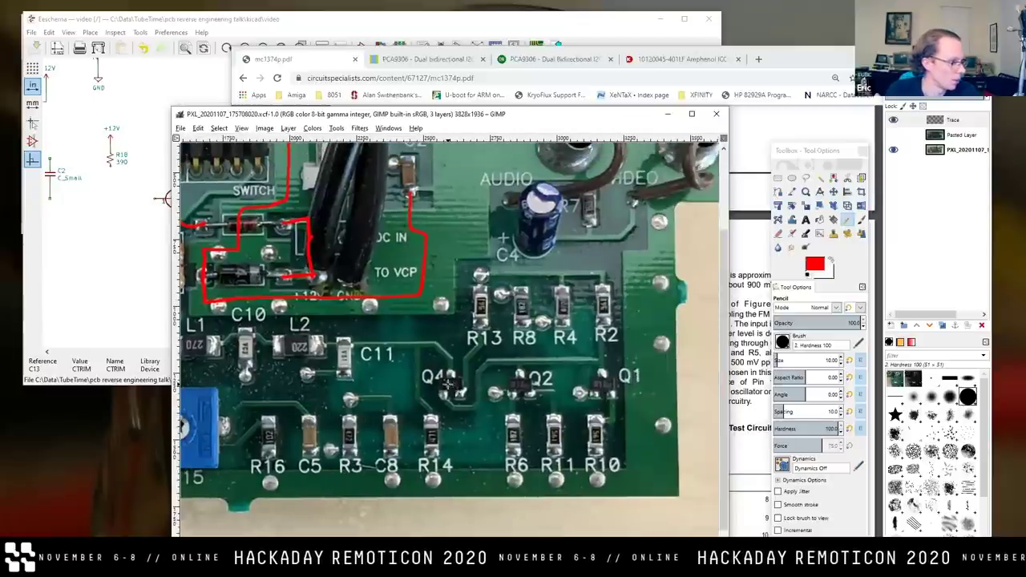
scroll(453, 385, "right", 3)
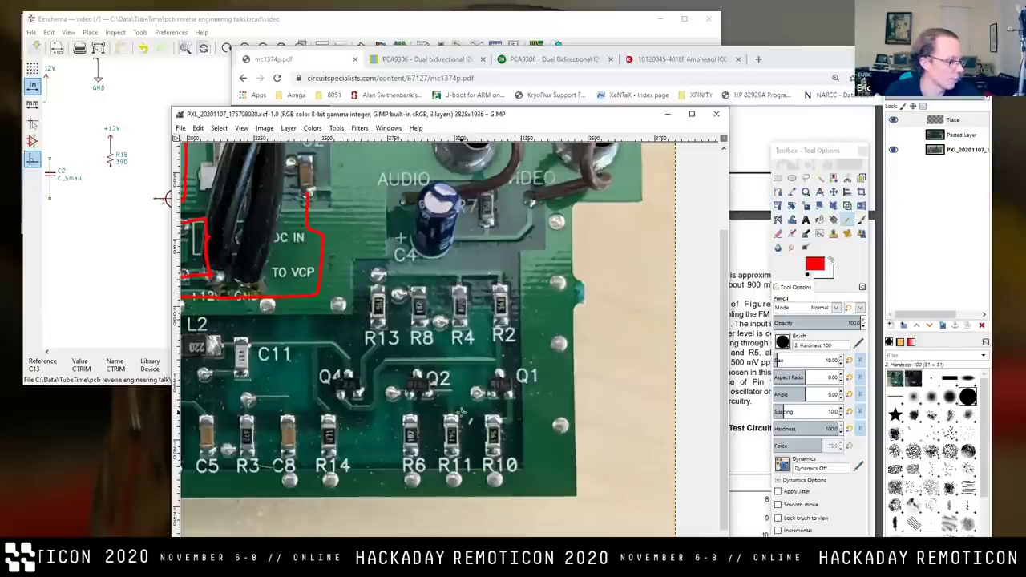
Compare the front and back of the board around Q4, Q2 and Q1 by showing and hiding the Pasted Layer.
left_click(893, 135)
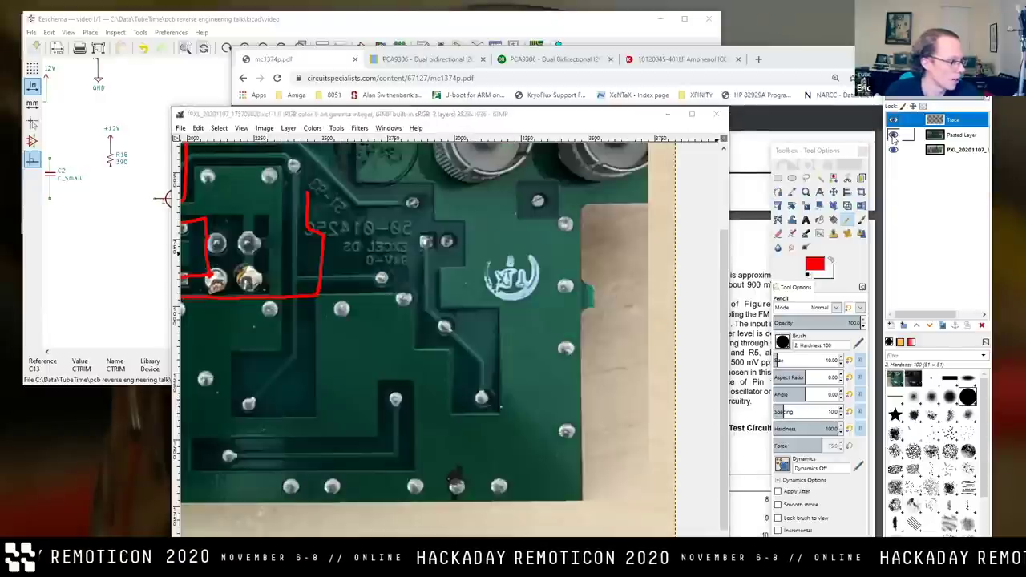
left_click(893, 136)
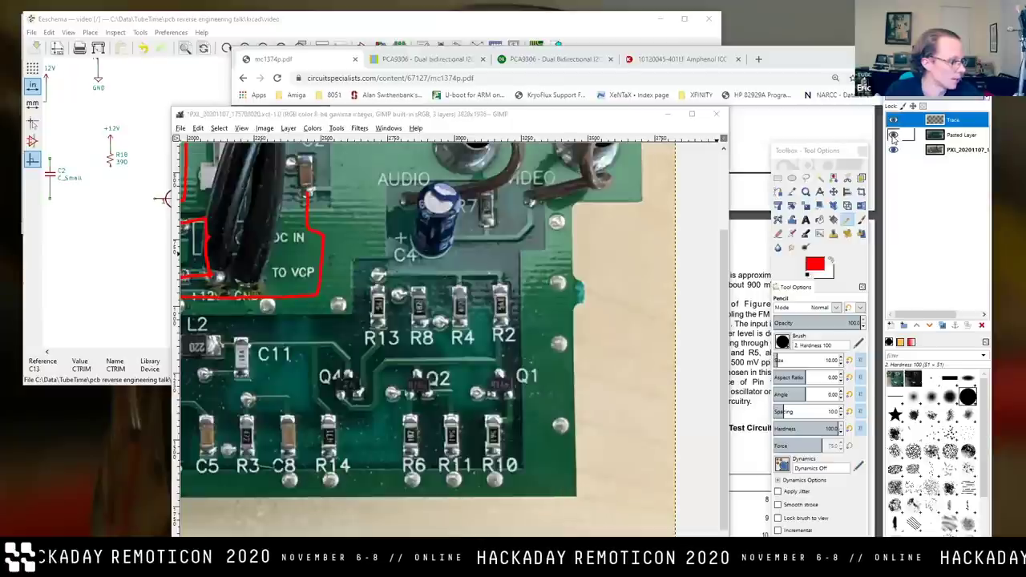
left_click(893, 136)
left_click(893, 136)
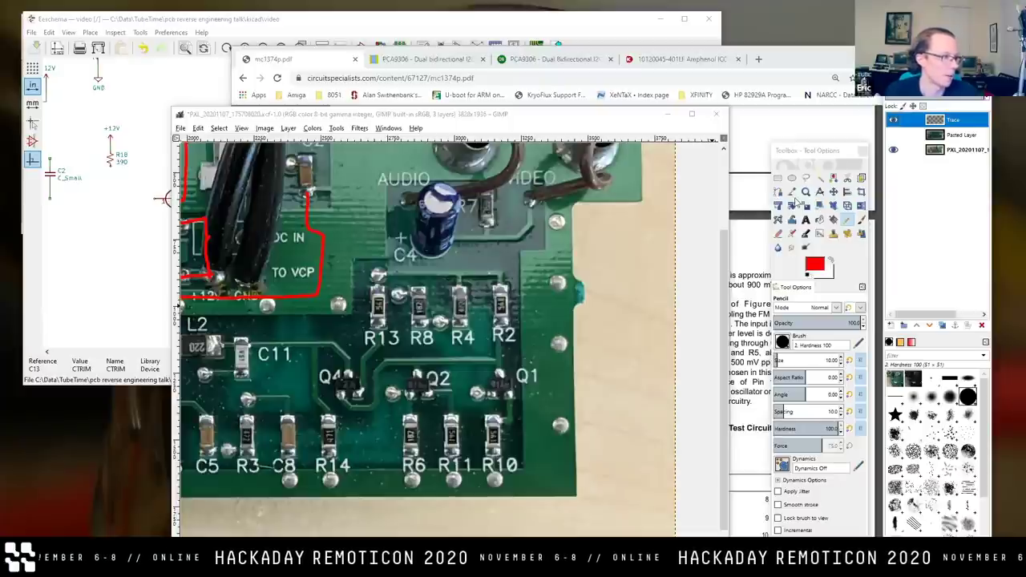
Move the board photo aside and examine the Q1 and Q2 transistor pair enlarged in the datasheet's Figure 2 TV Modulator schematic.
left_click_drag(533, 114, 425, 164)
left_click(705, 269)
scroll(708, 288, "up", 20)
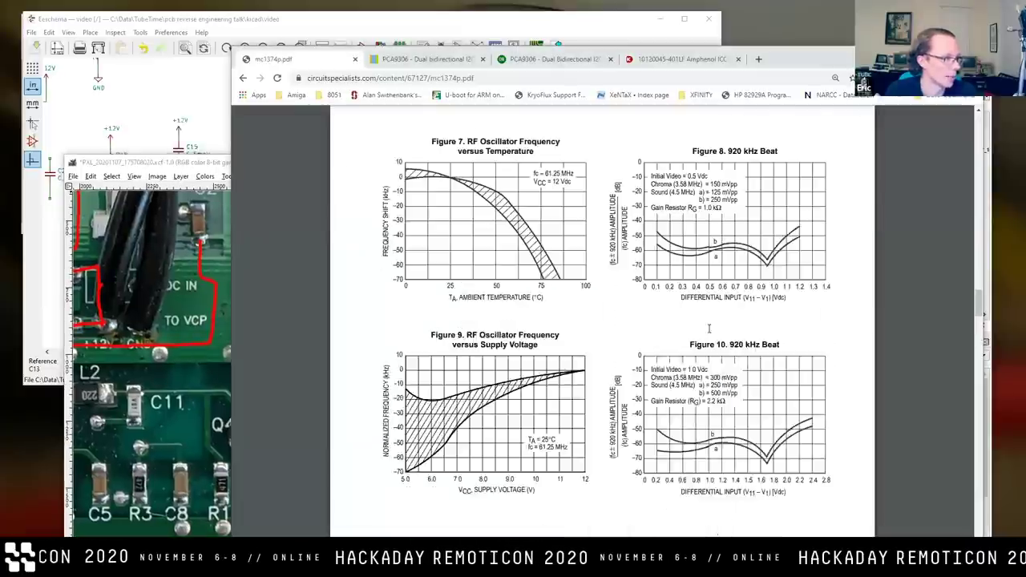
scroll(708, 319, "up", 5)
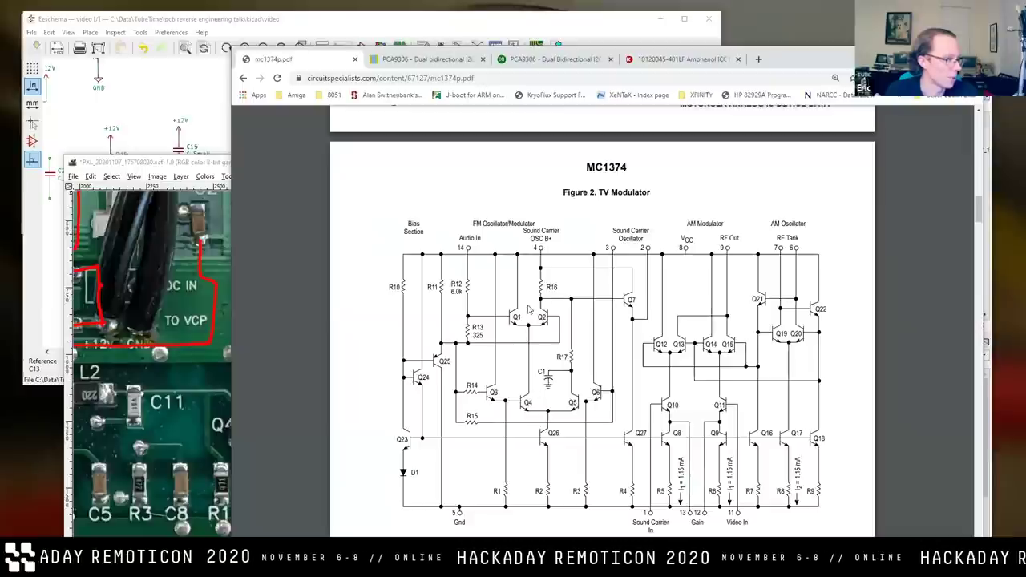
scroll(549, 318, "up", 3, "ctrl")
scroll(610, 320, "left", 3)
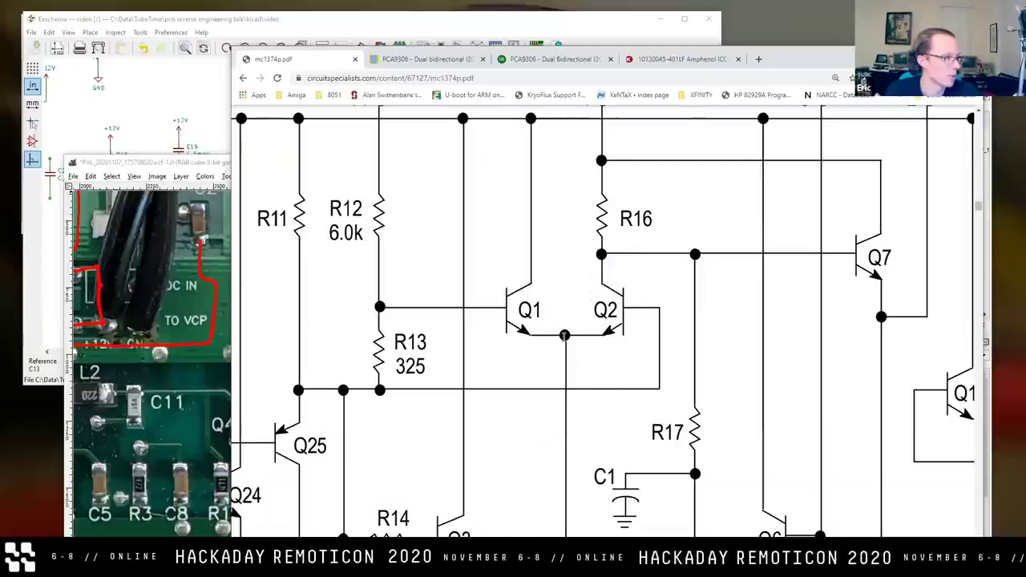
Return to the board photo and compare its front and back sides around the AUDIO and VIDEO jacks, C4 and R7.
left_click(157, 164)
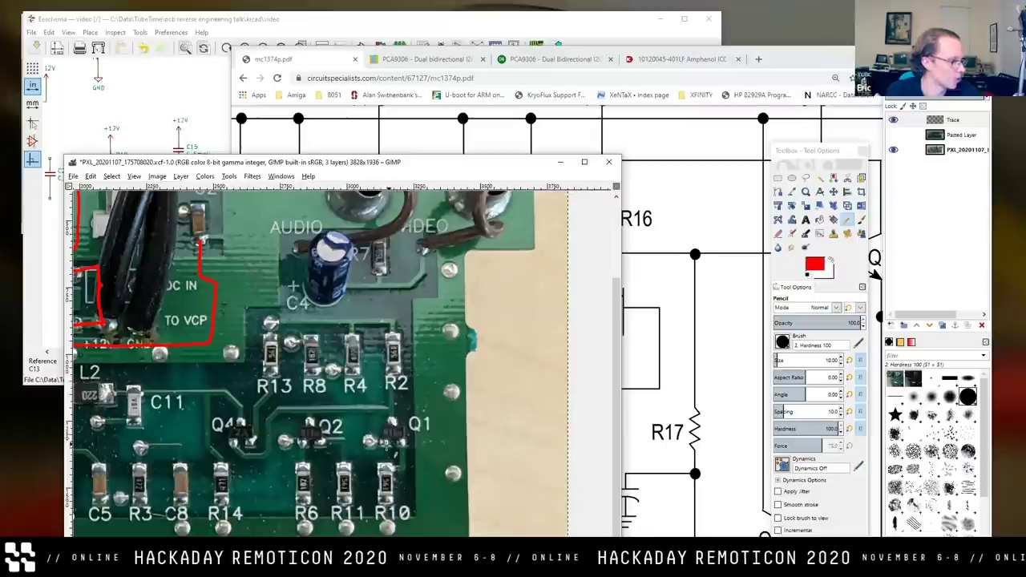
scroll(389, 440, "down", 1)
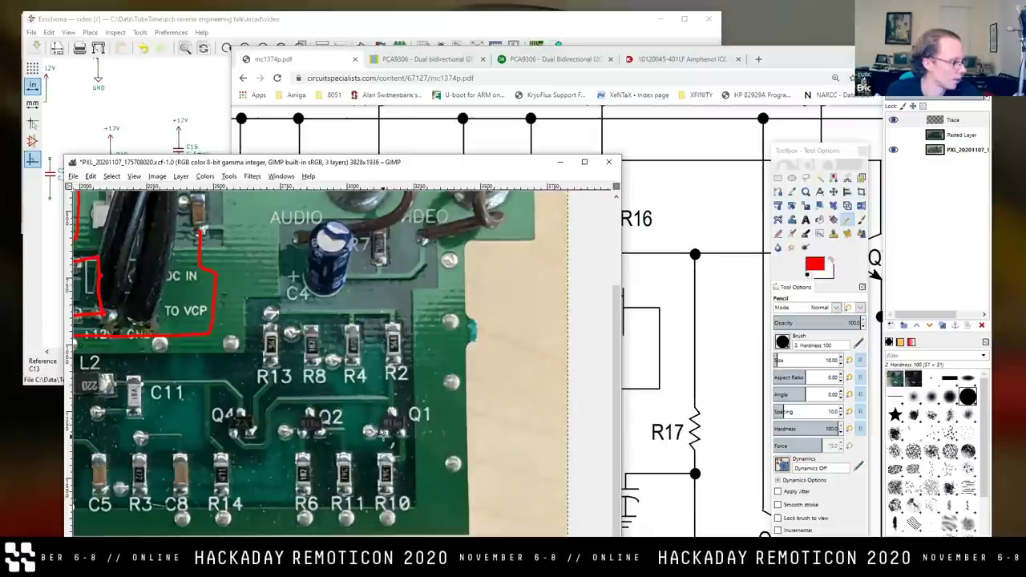
left_click_drag(398, 405, 542, 409)
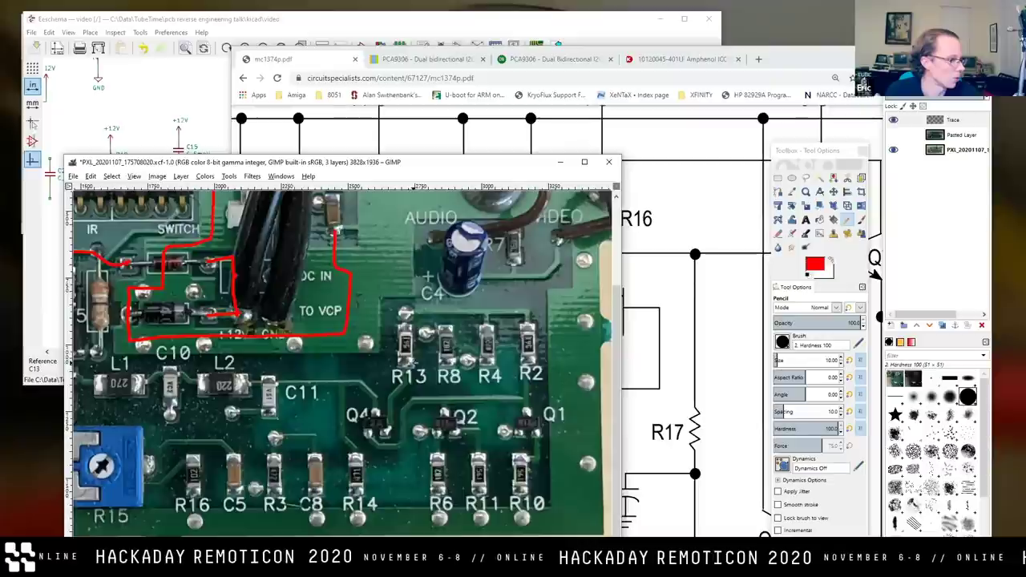
left_click(893, 134)
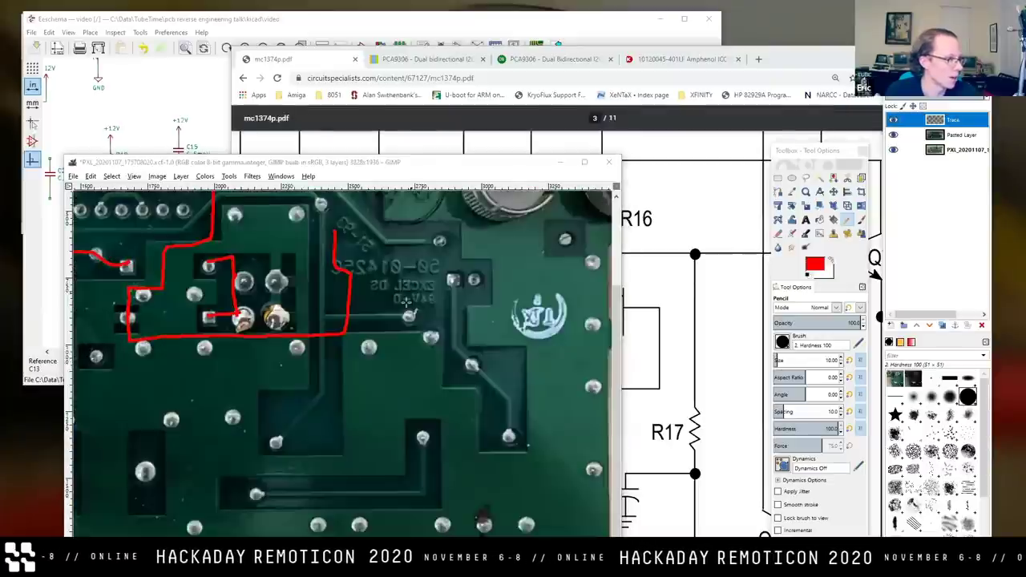
scroll(437, 323, "up", 3)
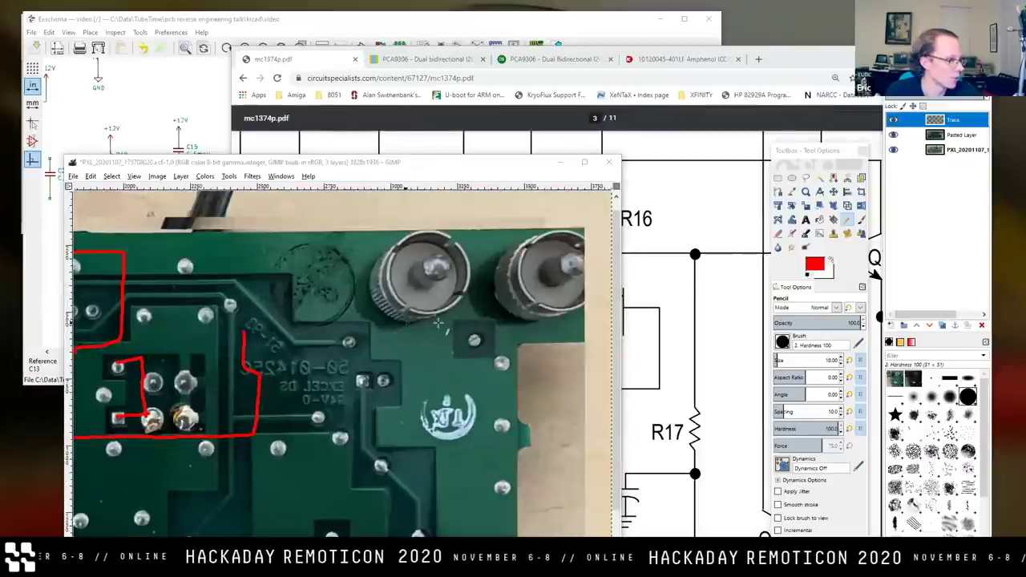
left_click(893, 135)
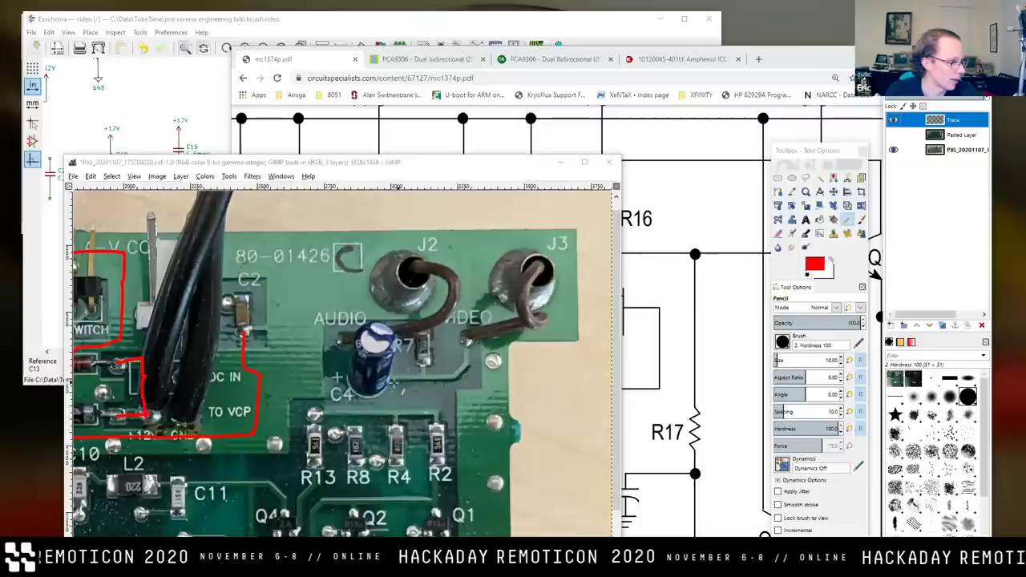
left_click(894, 135)
left_click(894, 135)
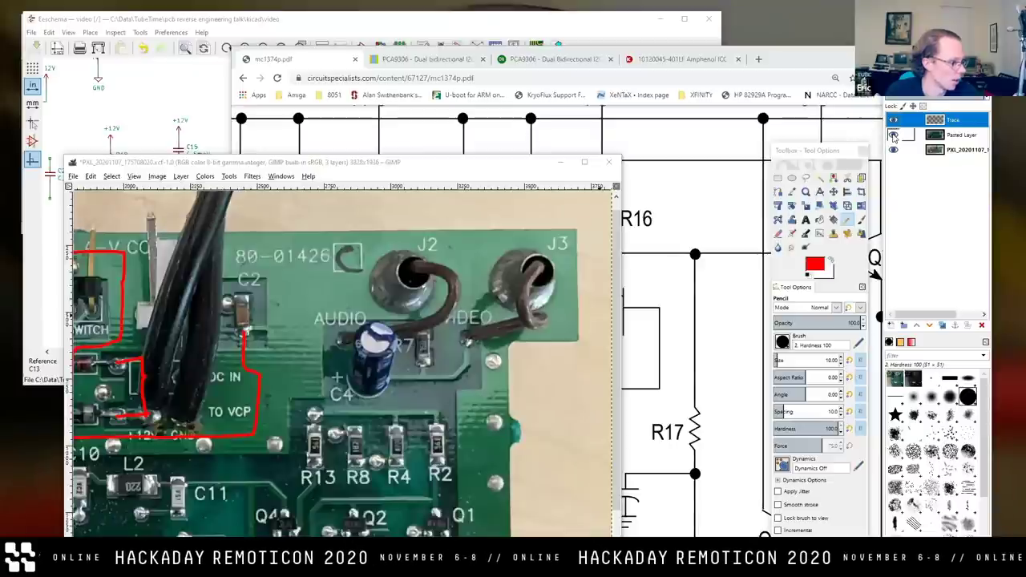
left_click(894, 134)
left_click(894, 134)
Compare the front and back copper between resistors R13, R8, R4, R2 and transistors Q4, Q2, Q1 using the Pasted Layer.
scroll(341, 377, "down", 3)
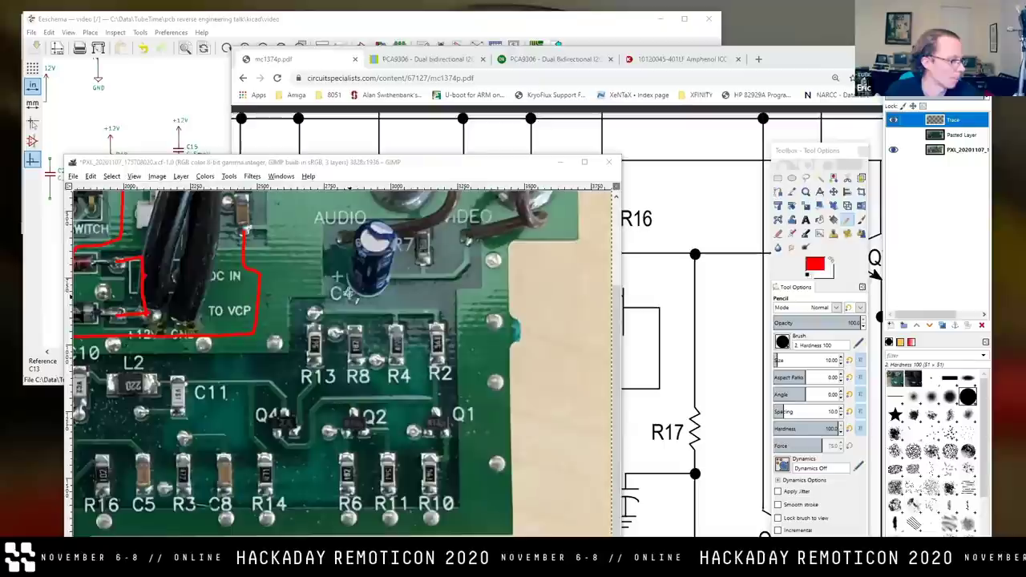
left_click(894, 134)
left_click(894, 135)
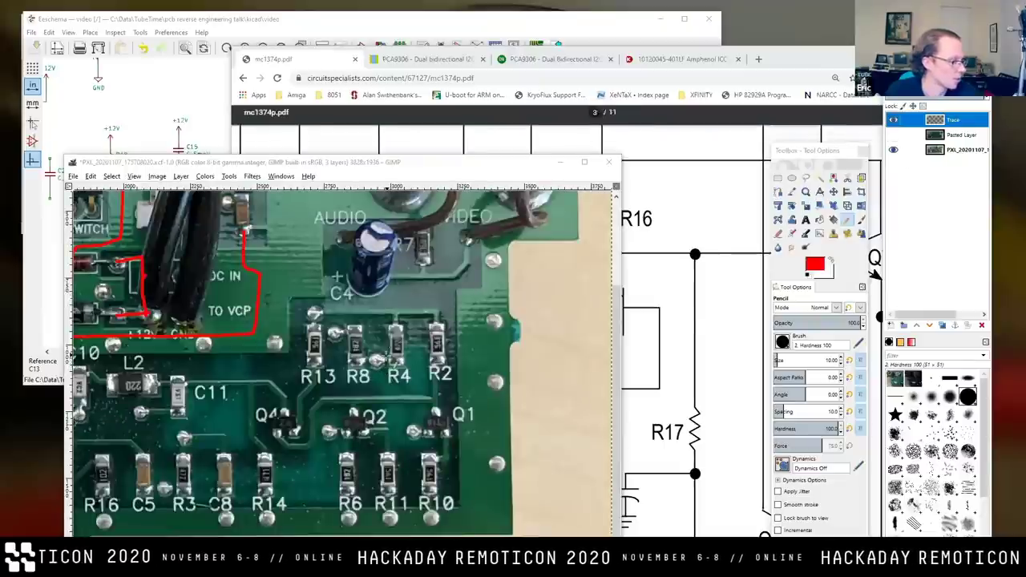
left_click(894, 135)
left_click(894, 134)
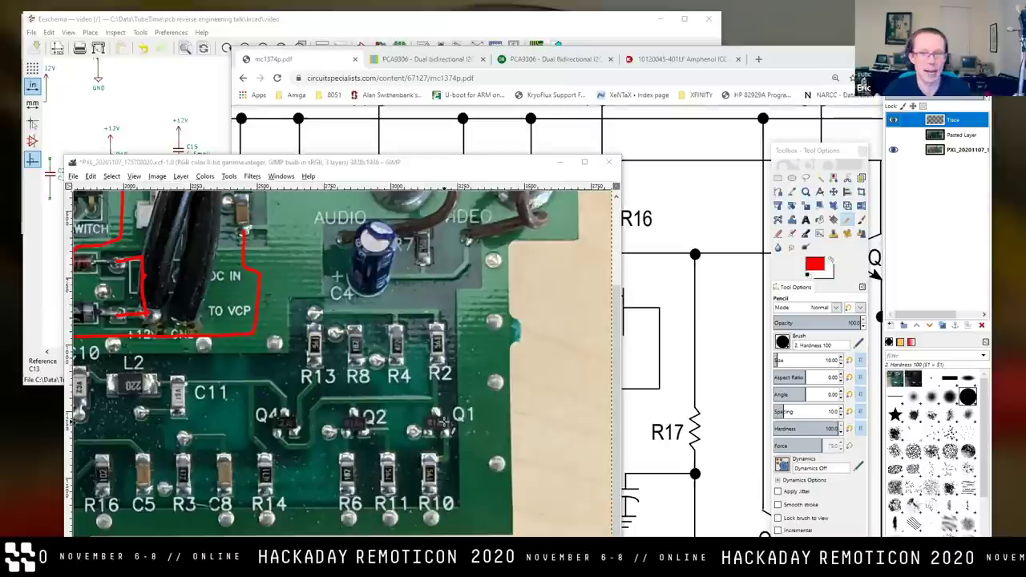
Examine the front-side wiring from jacks J2 and J3 to the AUDIO and VIDEO pads around C4 and R7.
scroll(448, 295, "up", 2)
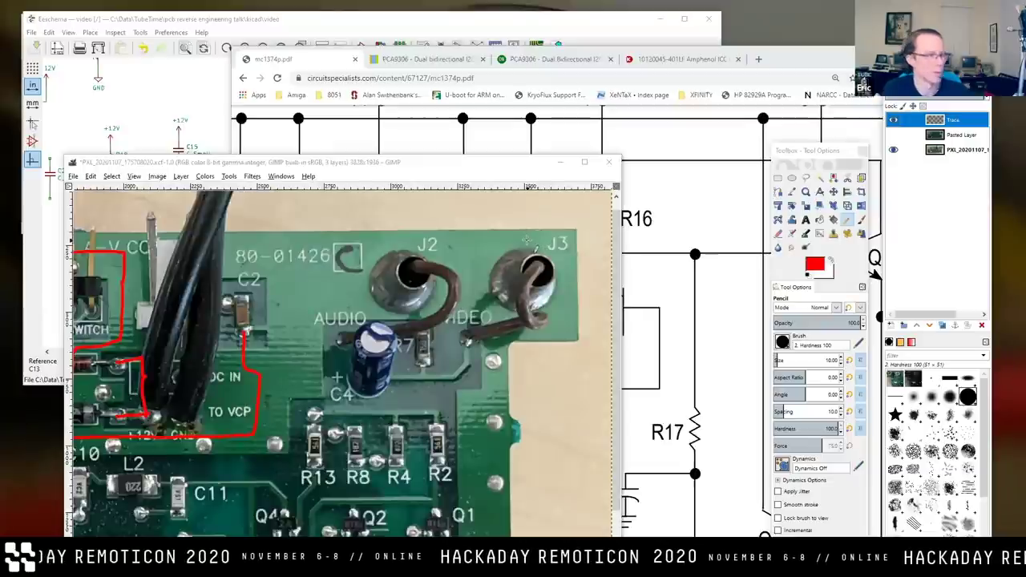
scroll(537, 254, "down", 3)
scroll(539, 255, "up", 3)
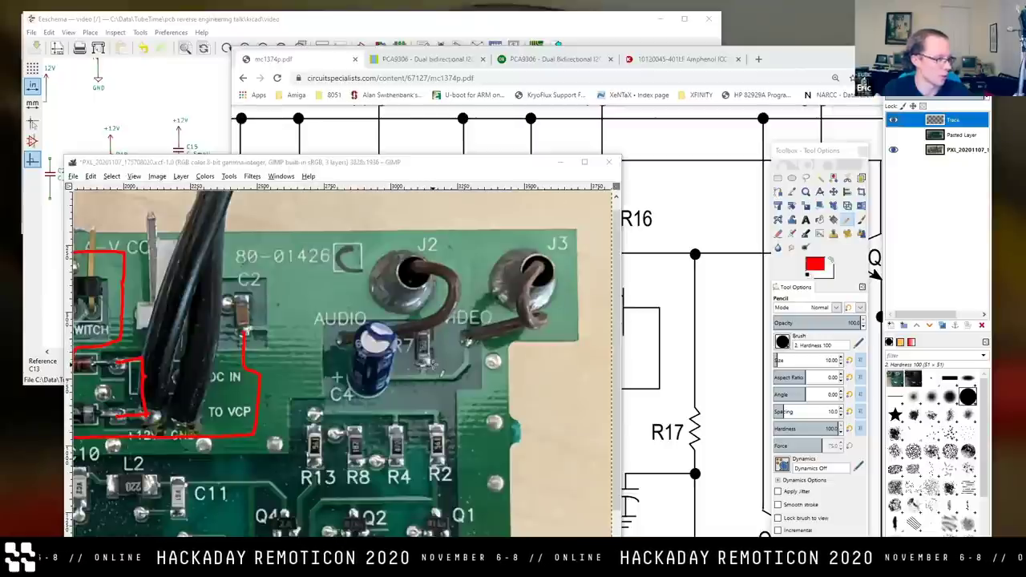
scroll(436, 336, "down", 3)
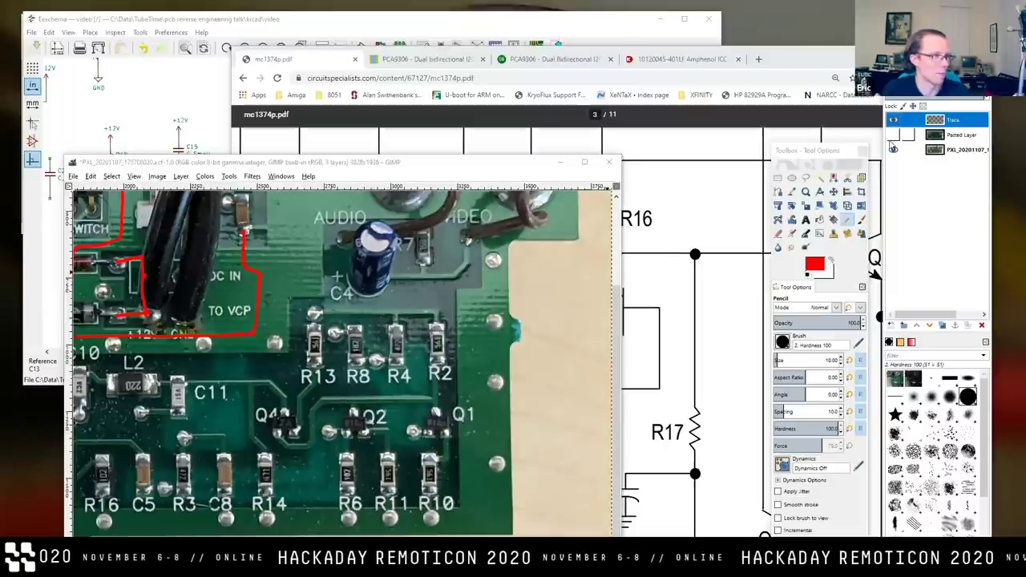
Compare the front and back of the board across R13, R8, Q4, Q2 and the R16 to R10 row using the Pasted Layer.
left_click(893, 135)
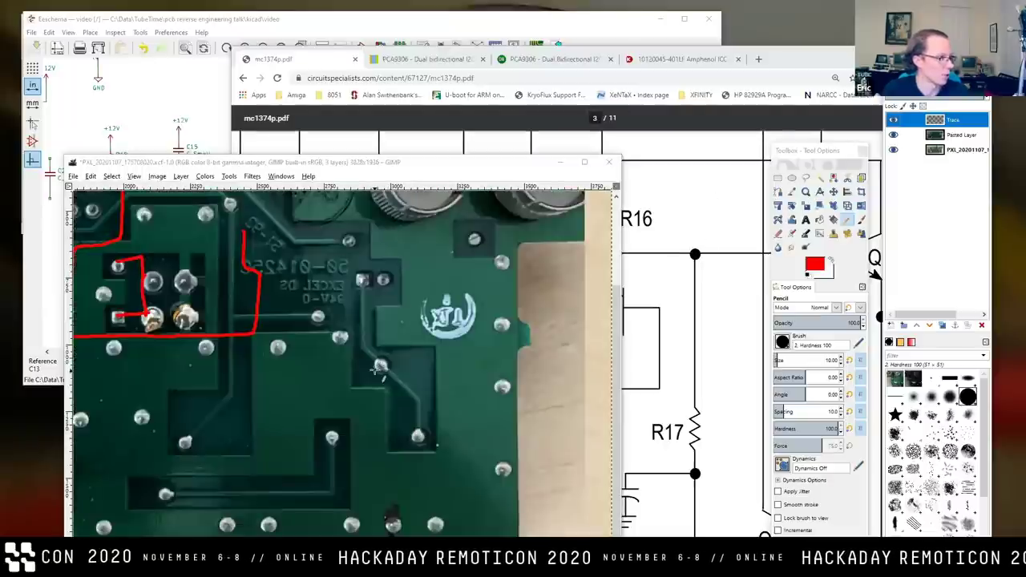
left_click(894, 135)
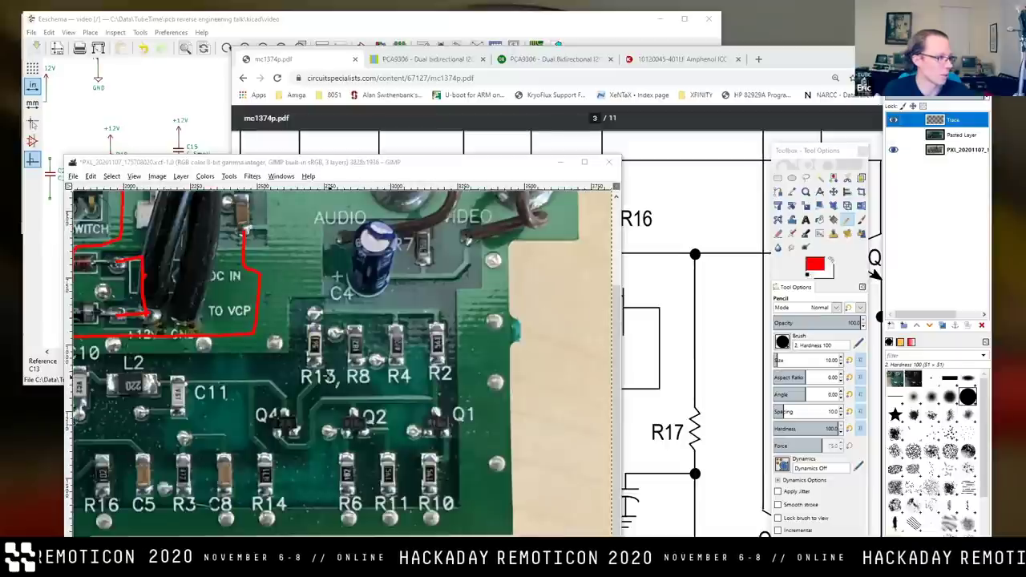
left_click(894, 134)
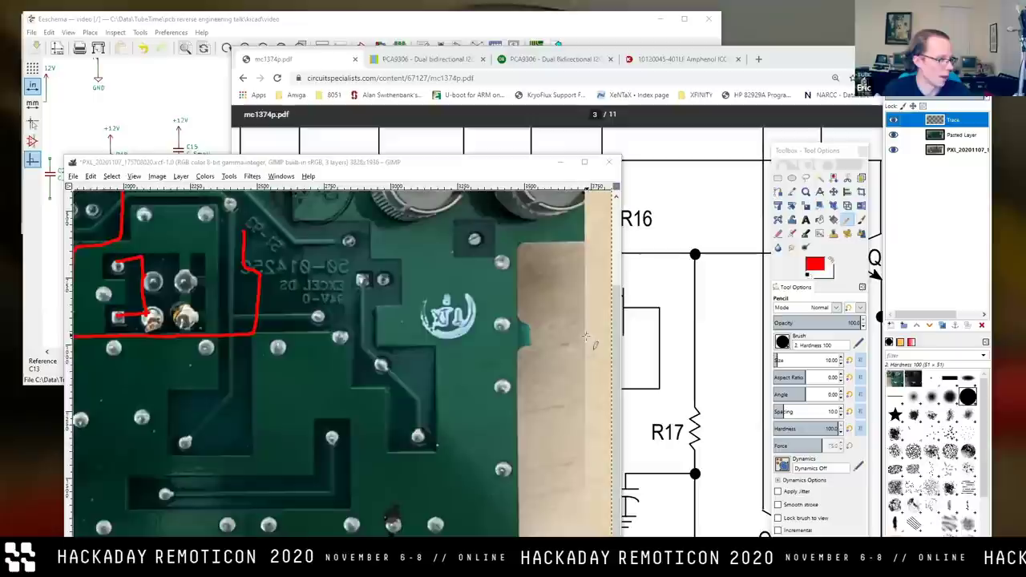
left_click(894, 135)
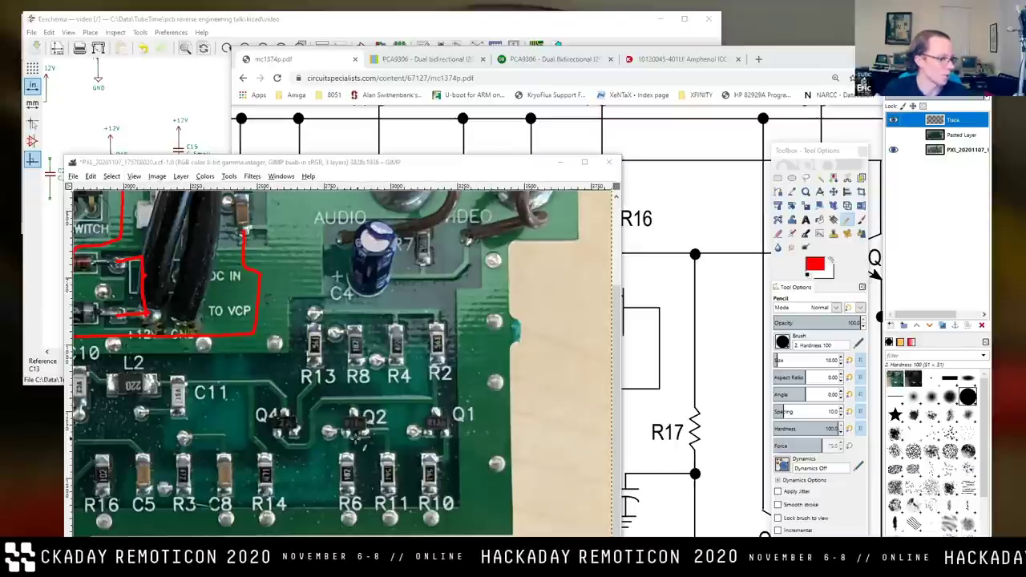
left_click(893, 134)
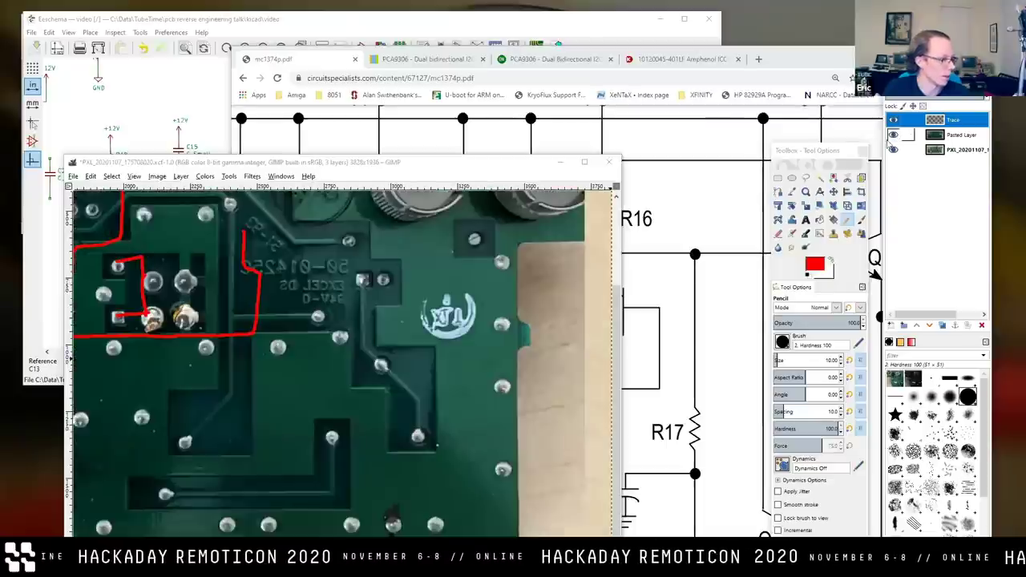
left_click(893, 134)
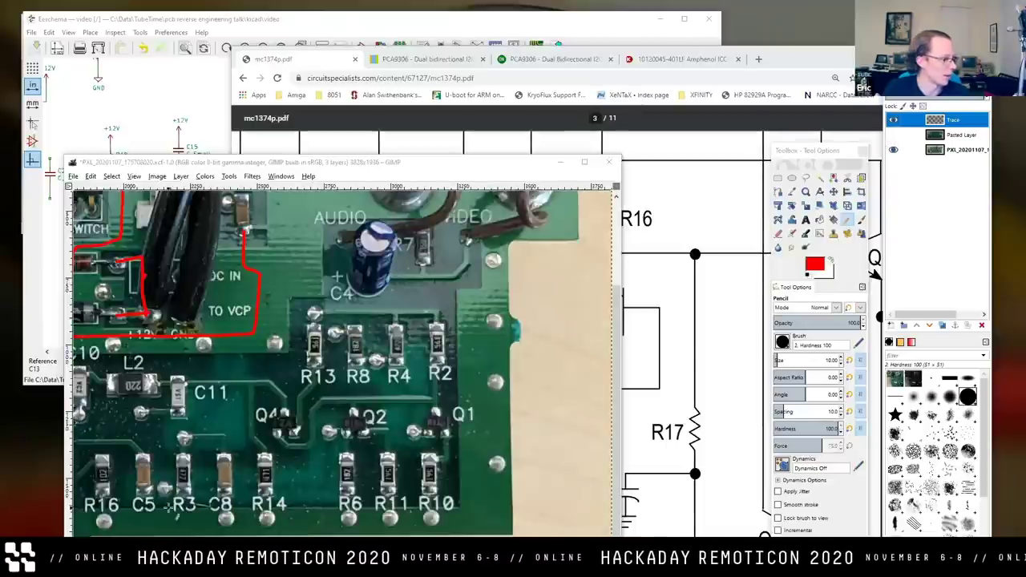
left_click(893, 133)
left_click(893, 134)
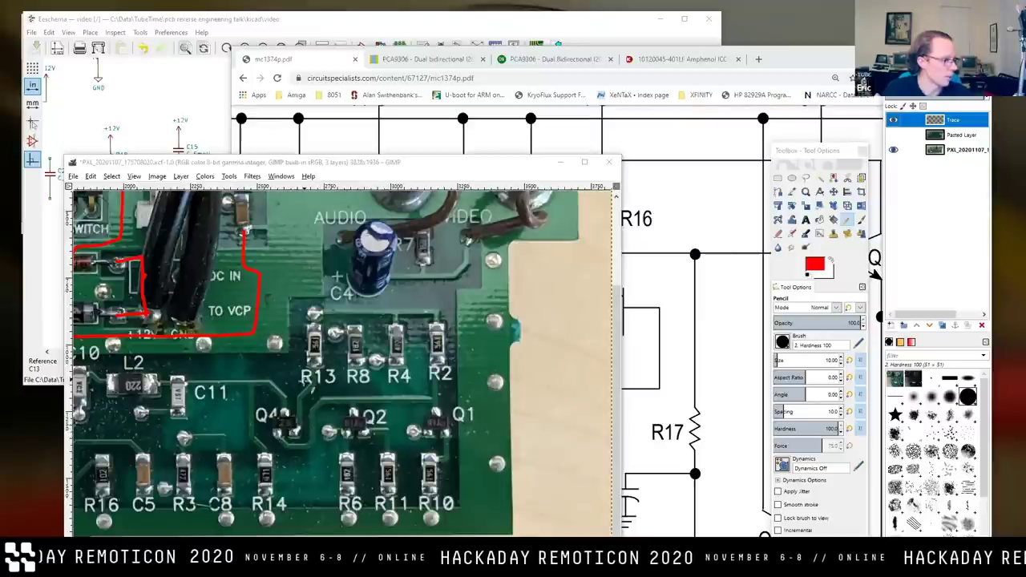
Check the back-side copper behind L2, C11, C8, R14 and Q4 by showing and hiding the Pasted Layer.
left_click_drag(276, 417, 470, 383)
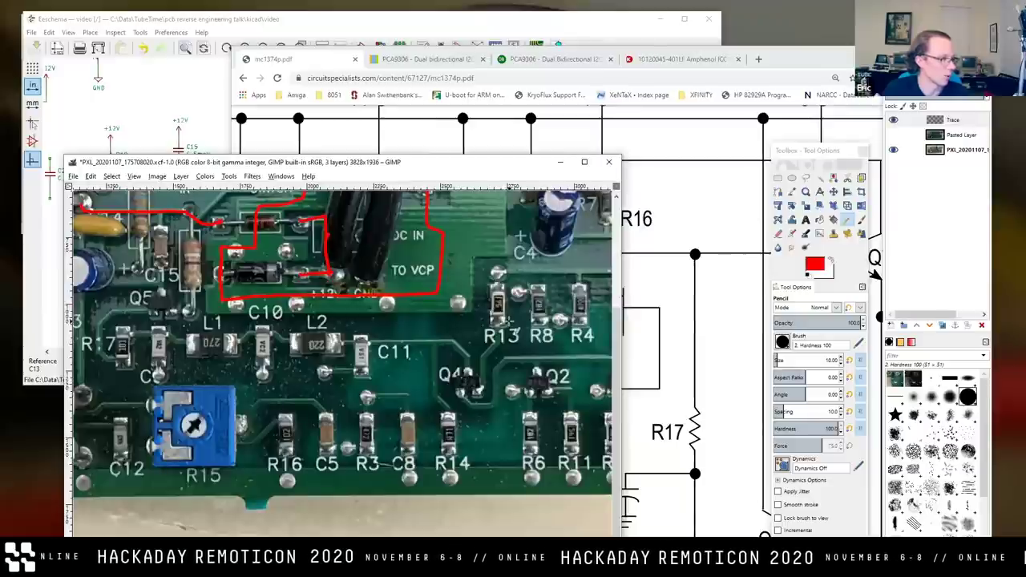
left_click_drag(491, 339, 471, 359)
left_click_drag(478, 295, 444, 315)
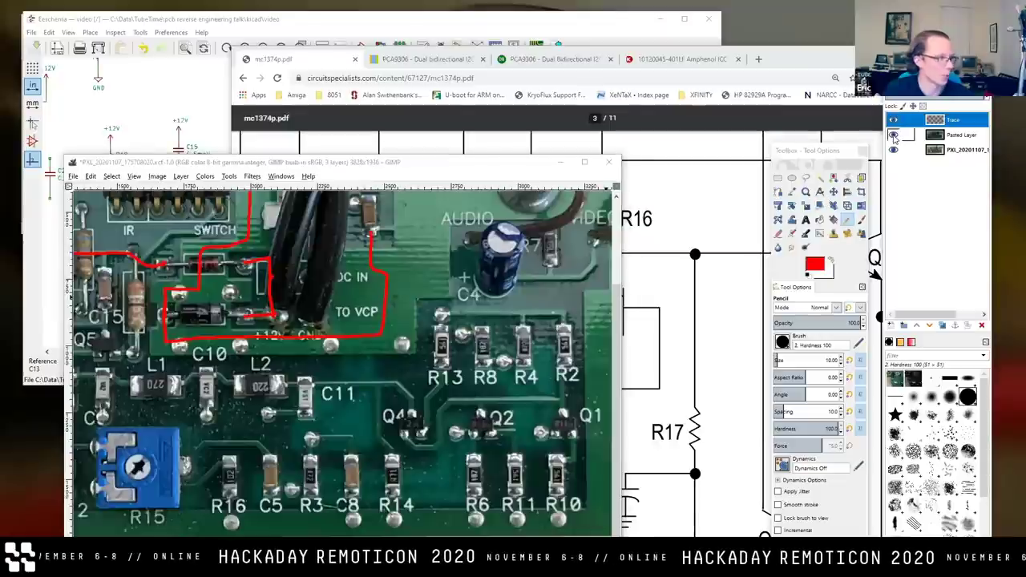
left_click(893, 135)
left_click(893, 135)
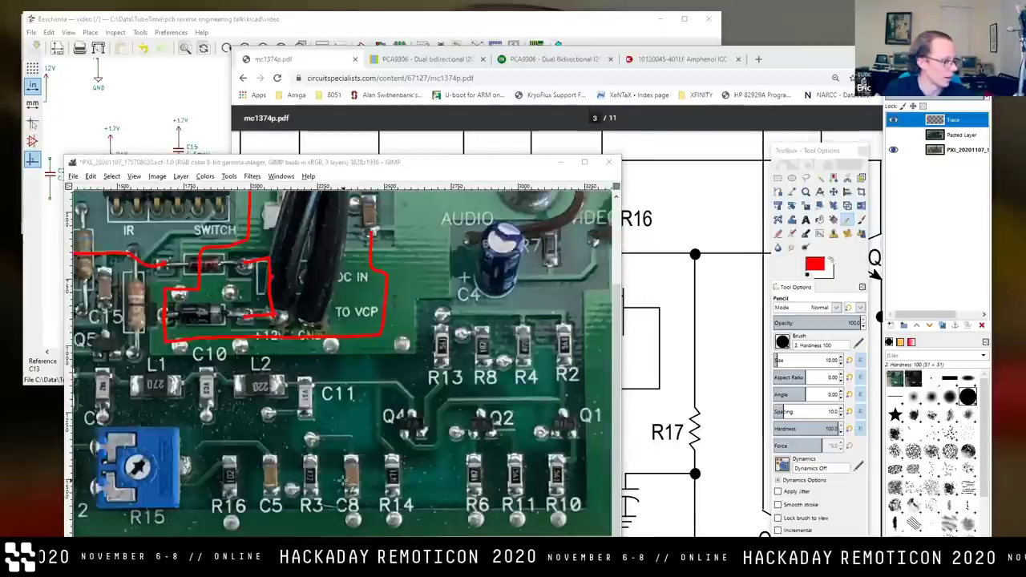
Examine the front-side area around U1 (MC1374P) up close, including its pins and components C1, R1, R9 and R5.
left_click_drag(394, 387, 590, 393)
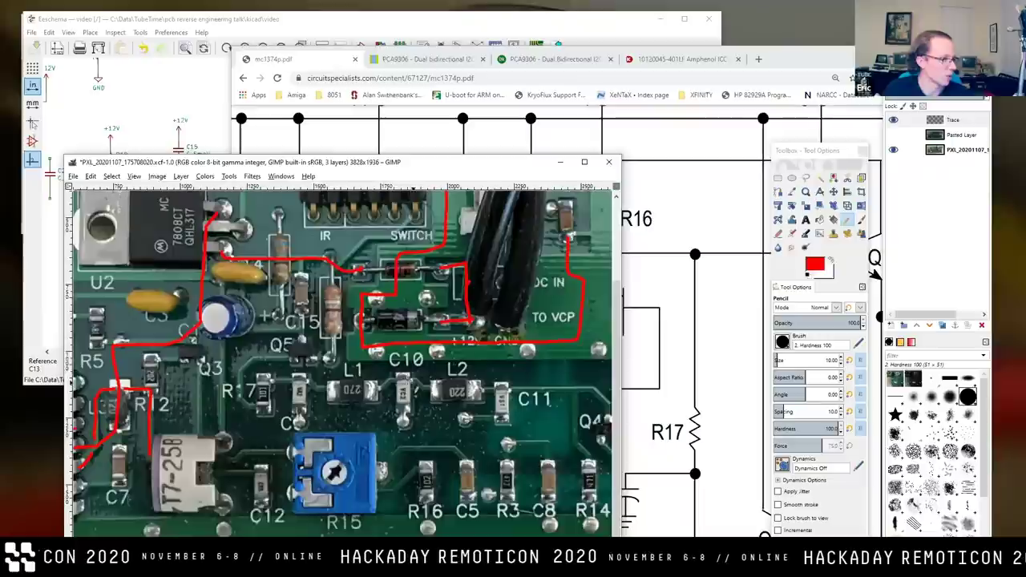
left_click_drag(268, 392, 465, 399)
left_click_drag(381, 277, 303, 286)
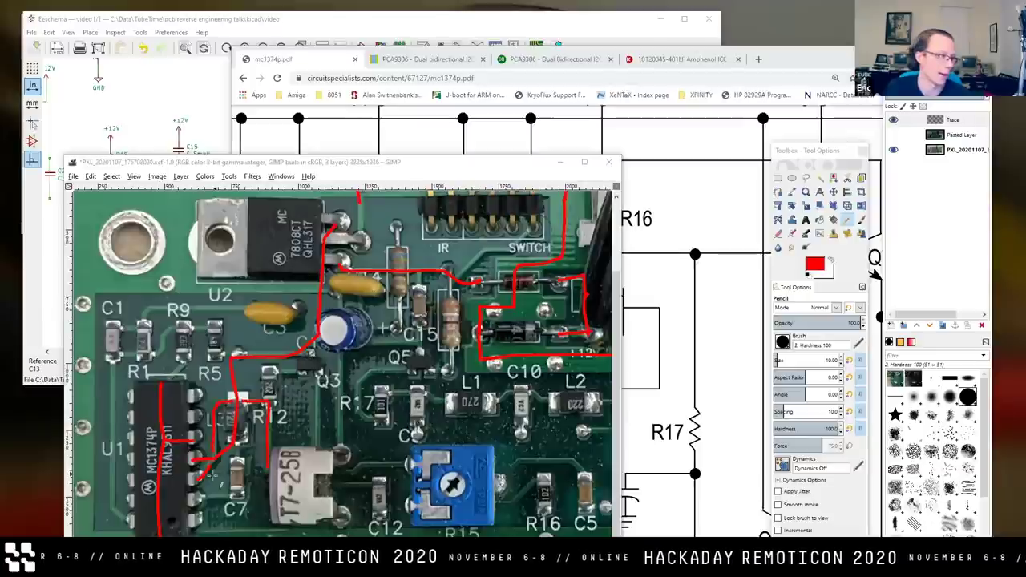
left_click_drag(212, 475, 326, 409)
left_click_drag(229, 419, 327, 411)
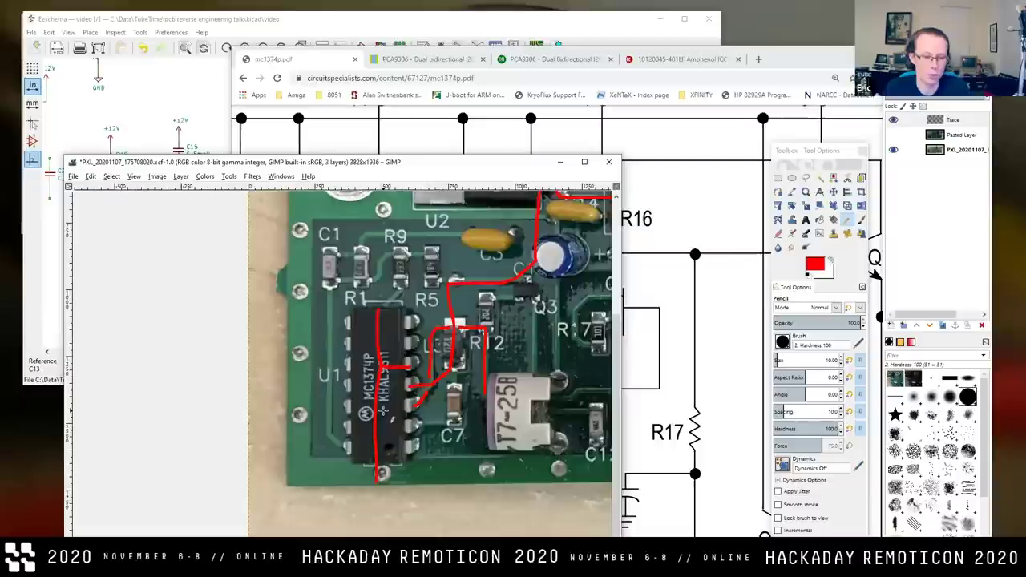
scroll(388, 406, "up", 1)
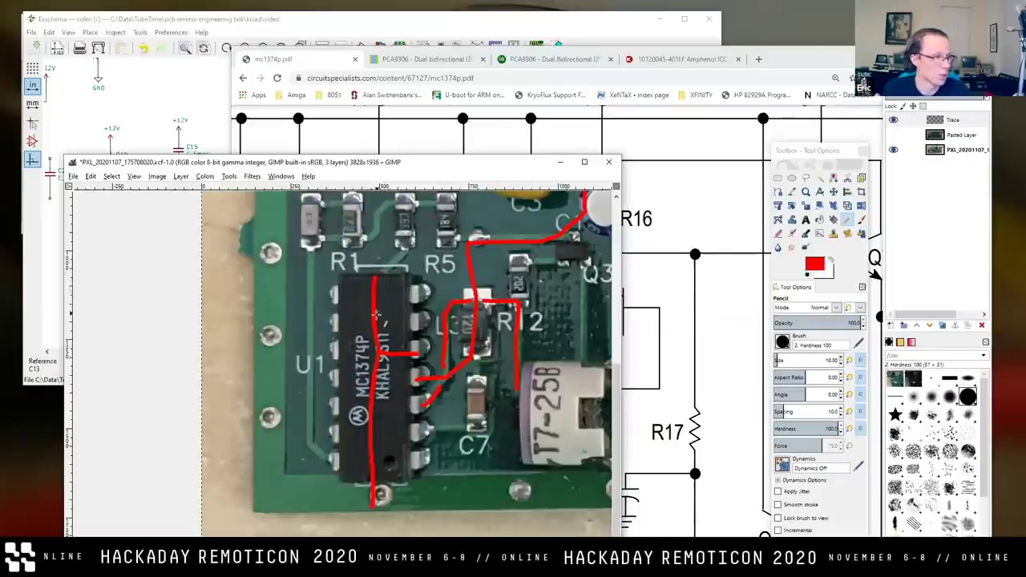
scroll(389, 287, "up", 1)
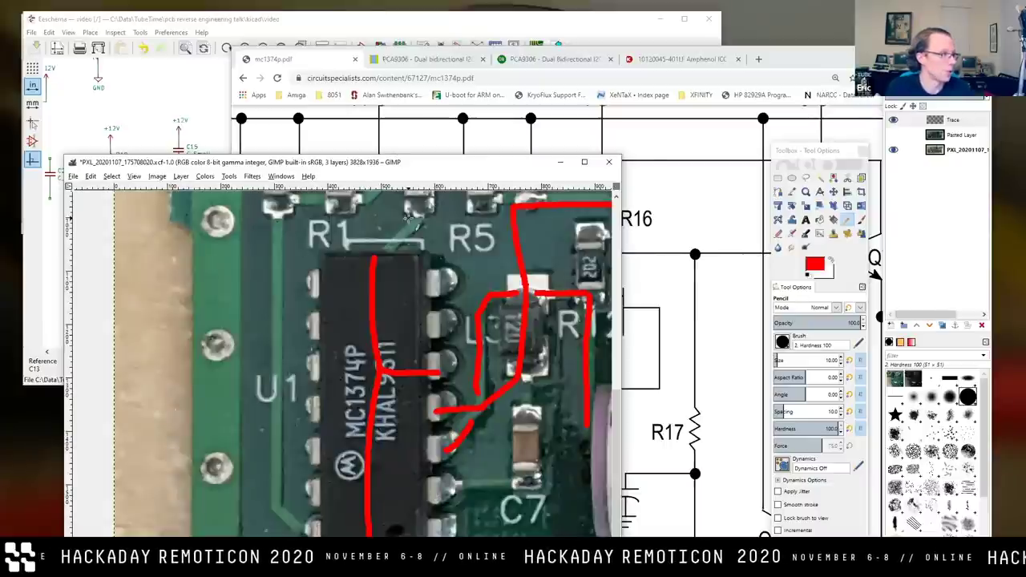
scroll(409, 218, "up", 2)
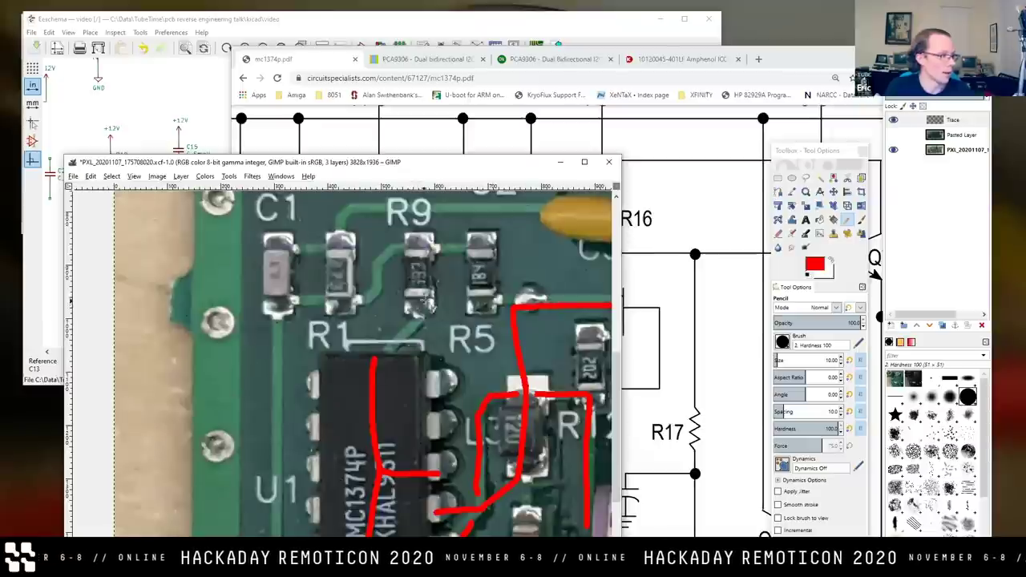
scroll(420, 309, "down", 2)
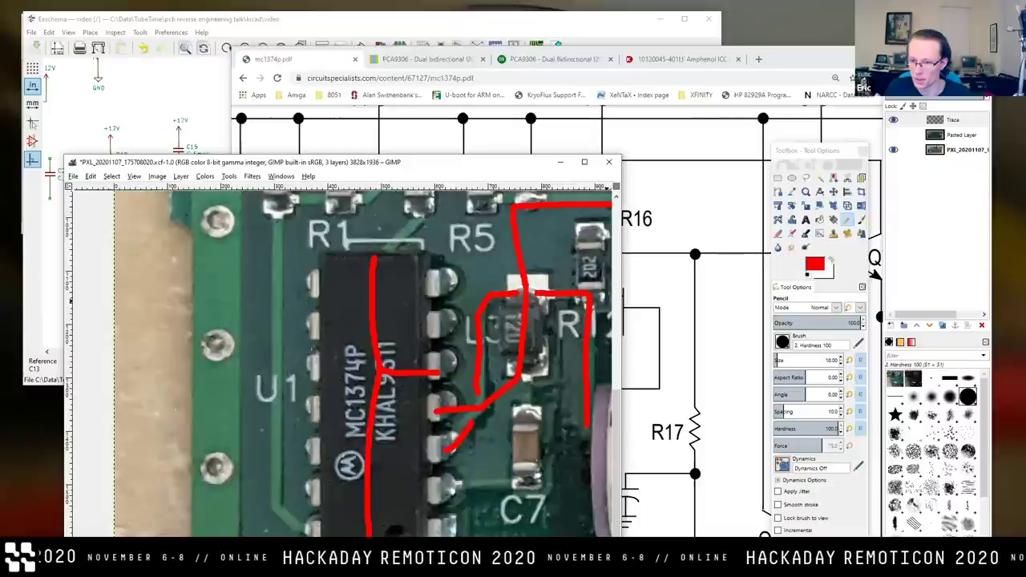
left_click(874, 275)
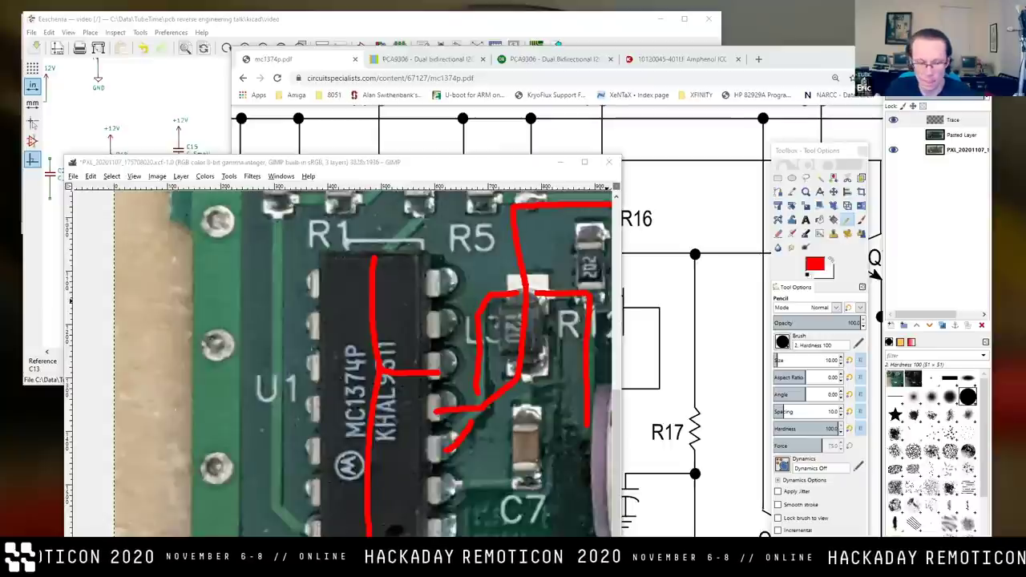
left_click(758, 59)
left_click(774, 76)
type("https://hackaday.io/project/175076-remoticon-pcb-reverse-engineering")
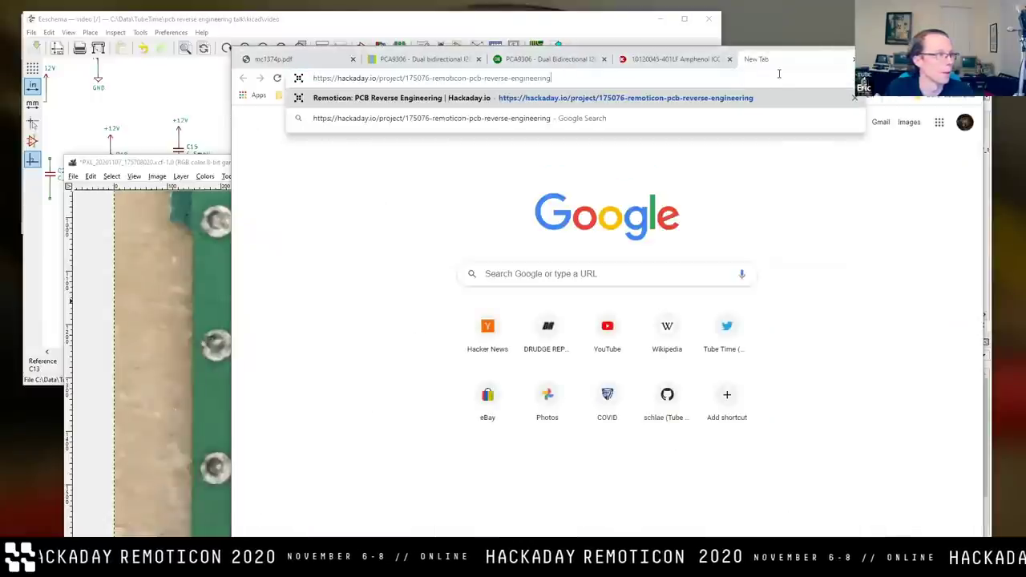
key("Return")
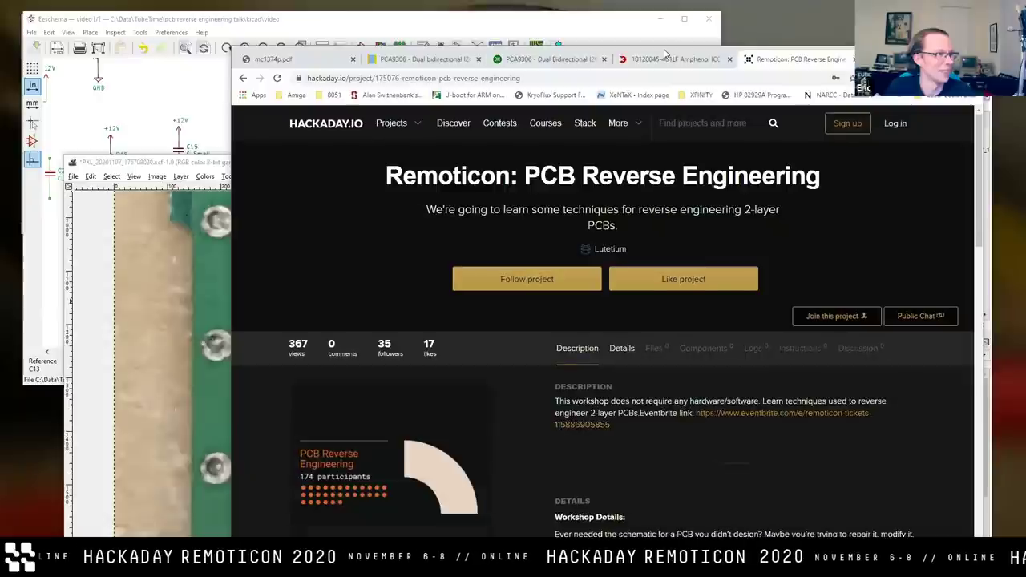
key("alt+Tab")
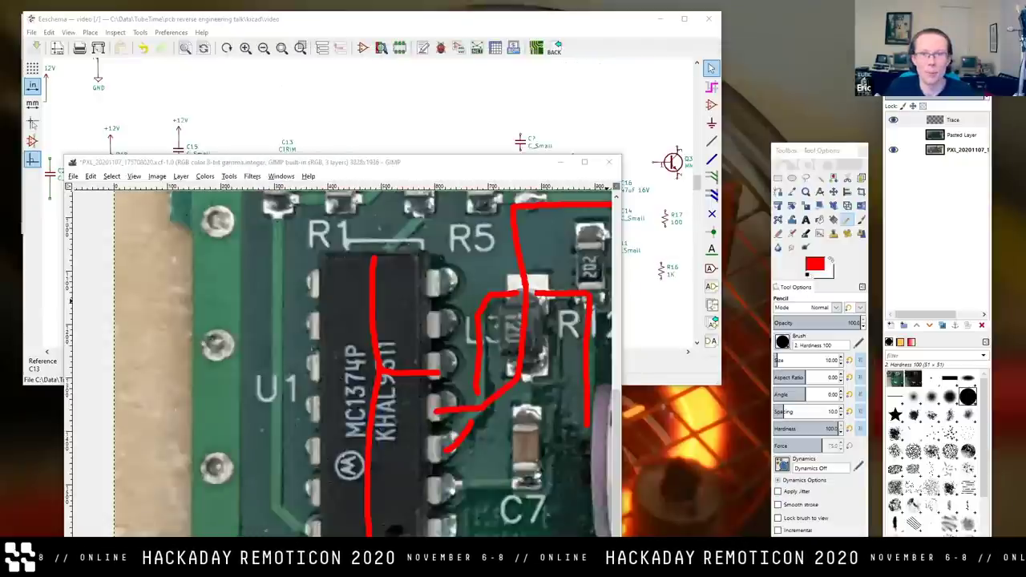